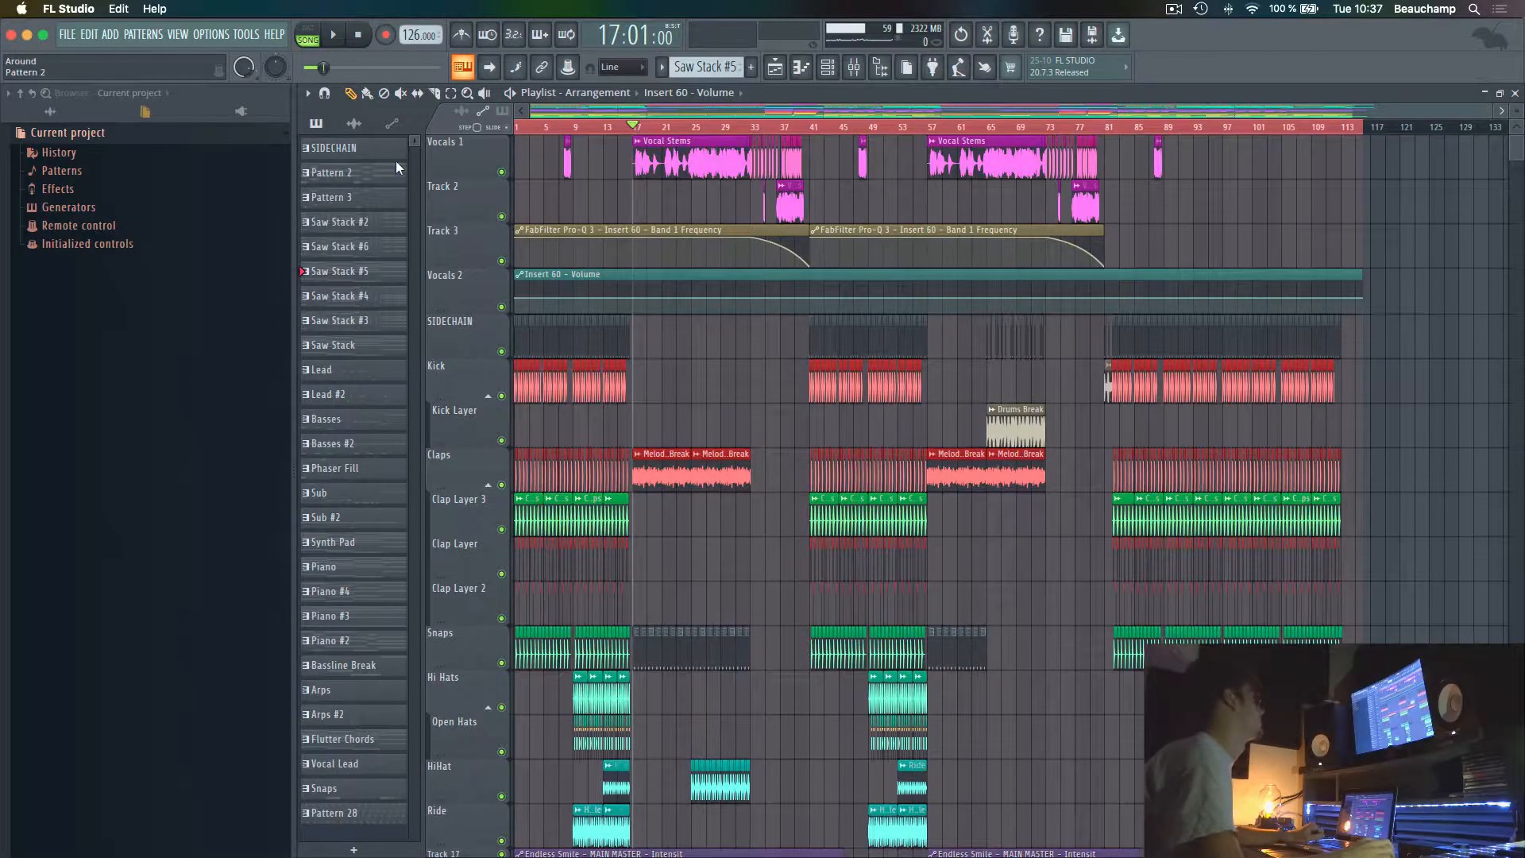
Place the playhead at bar 17 in the playlist, where the Vocal Stems clip begins
{"action": "left_click_drag", "start_coordinate": [1391, 109], "coordinate": [918, 113]}
{"action": "scroll", "coordinate": [760, 129], "scroll_direction": "left", "scroll_amount": 2}
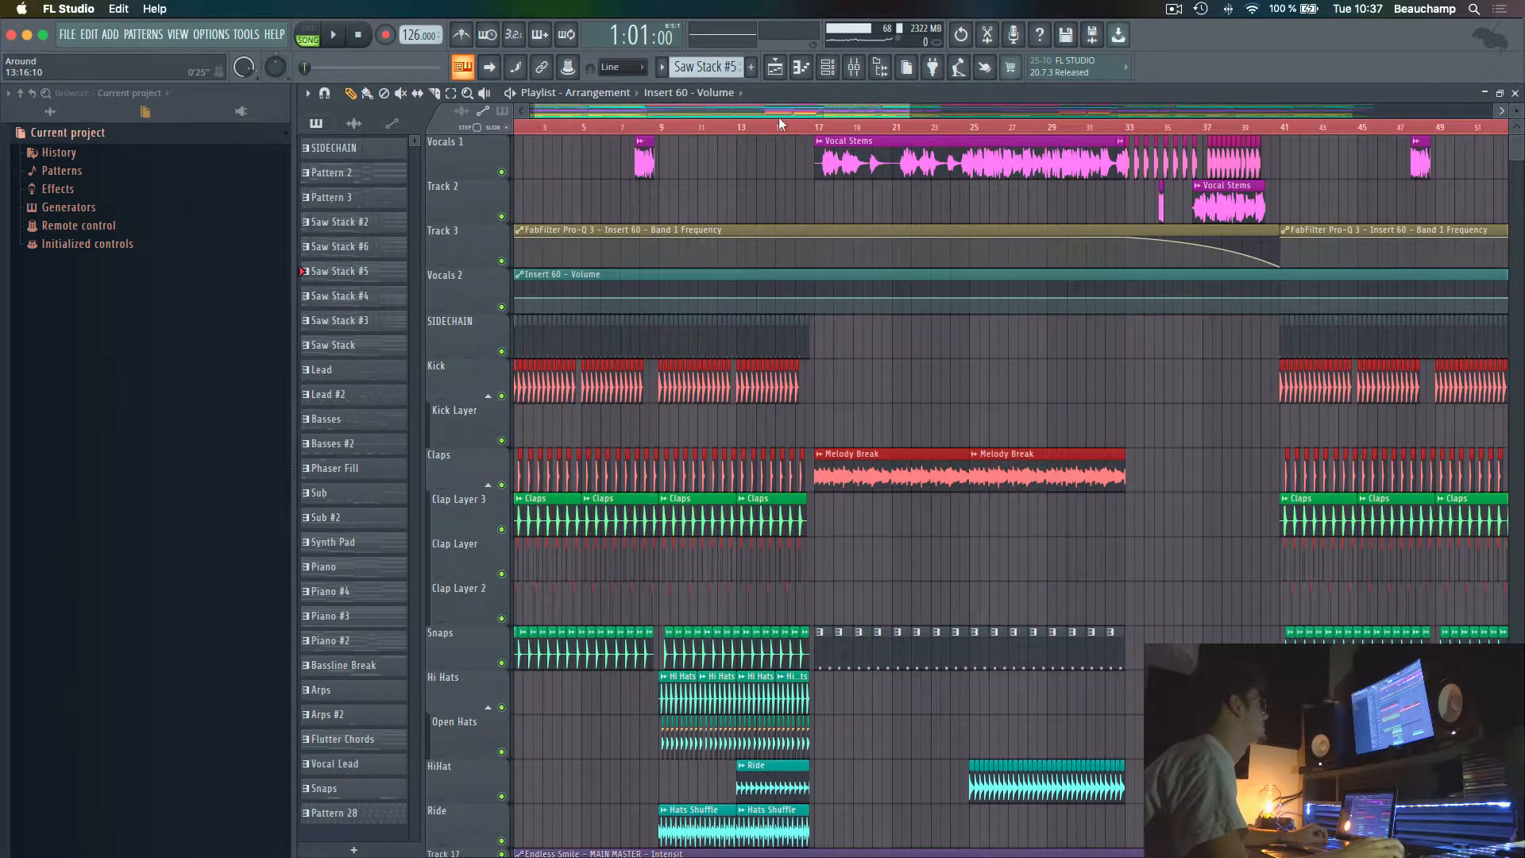
{"action": "scroll", "coordinate": [888, 131], "scroll_direction": "up", "scroll_amount": 3}
{"action": "left_click", "coordinate": [767, 129]}
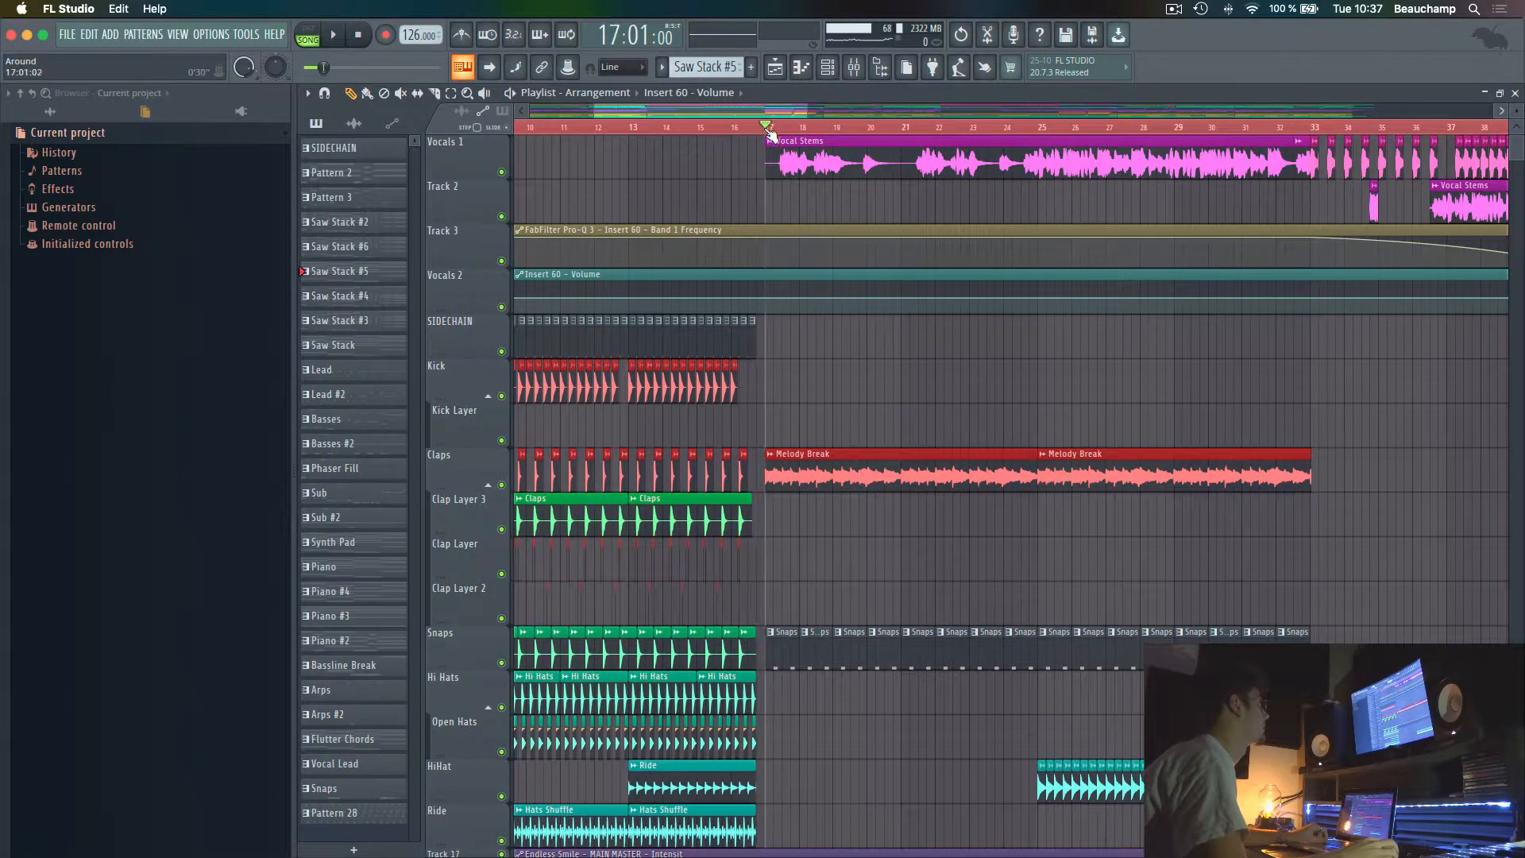
Solo the Vocals 1 track, audition the Vocal Stems clip from bar 17, and restore the other tracks
{"action": "right_click", "coordinate": [502, 170]}
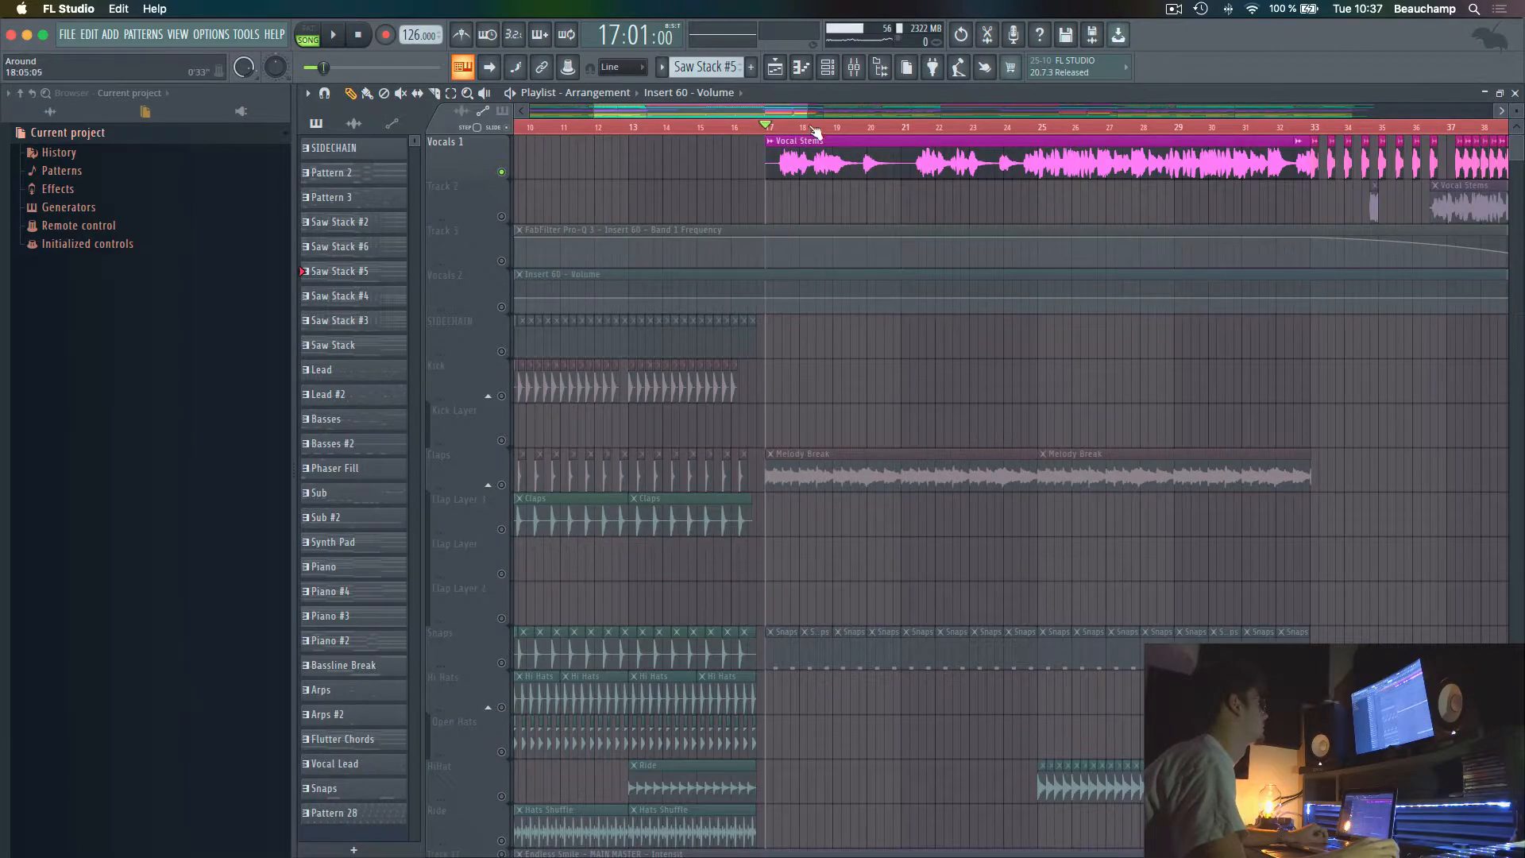
{"action": "left_click_drag", "start_coordinate": [807, 111], "coordinate": [966, 111]}
{"action": "key", "text": "space"}
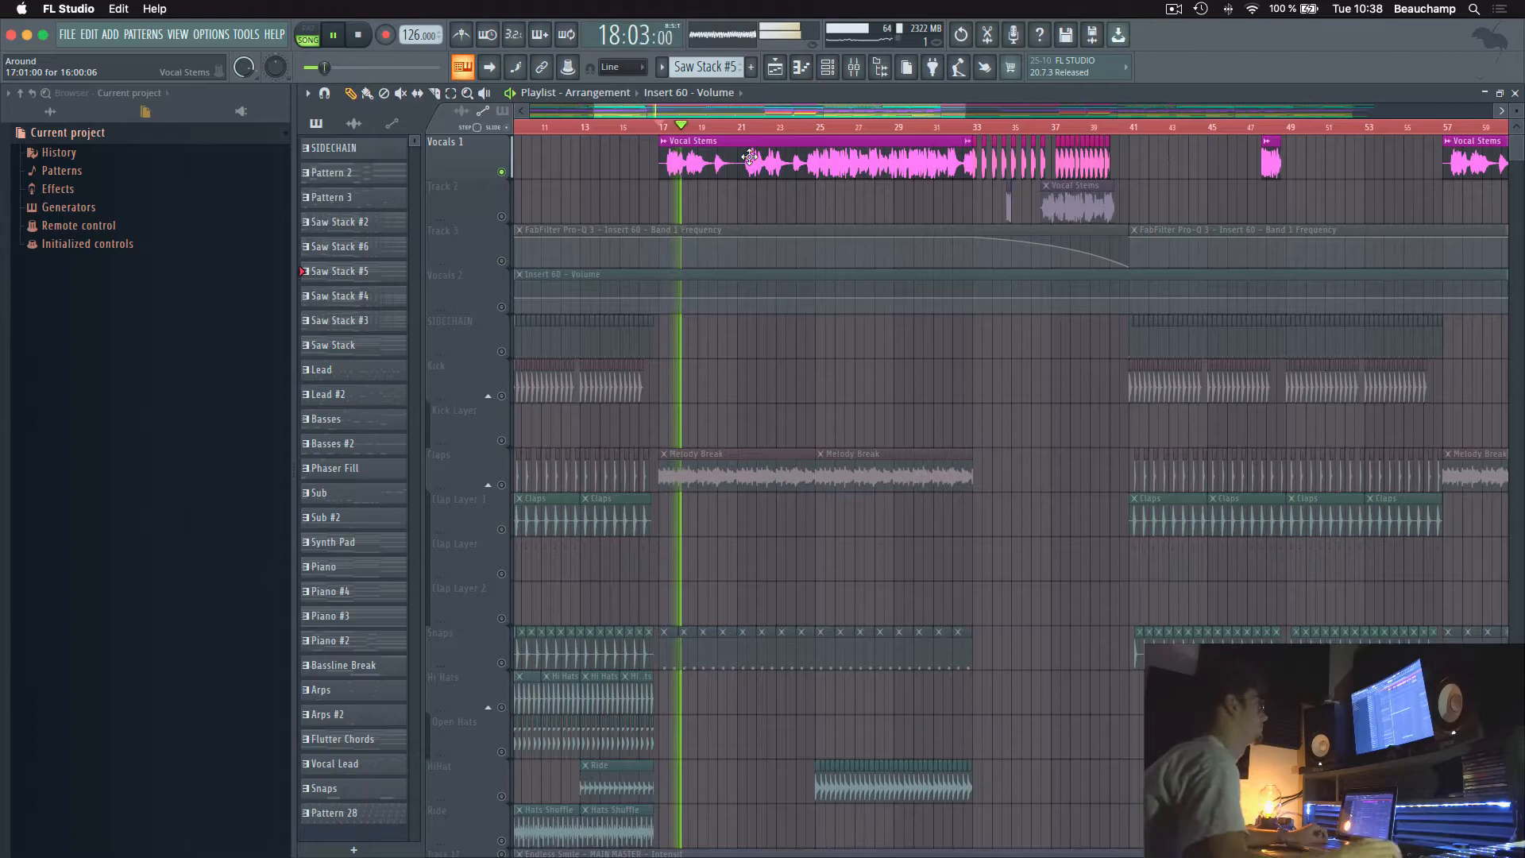
{"action": "scroll", "coordinate": [800, 131], "scroll_direction": "up", "scroll_amount": 2}
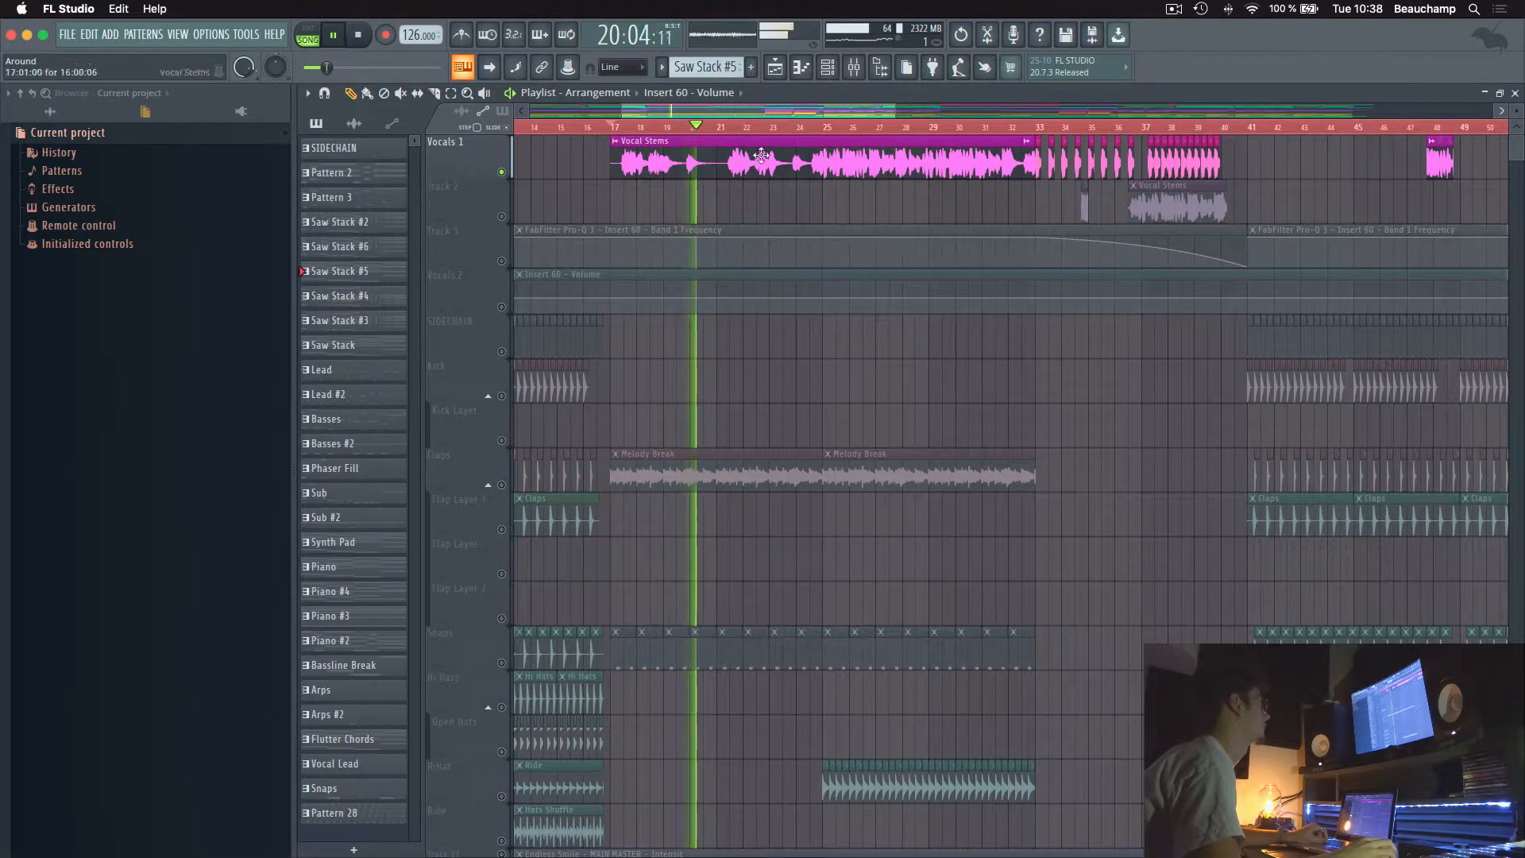
{"action": "key", "text": "space"}
{"action": "right_click", "coordinate": [502, 173]}
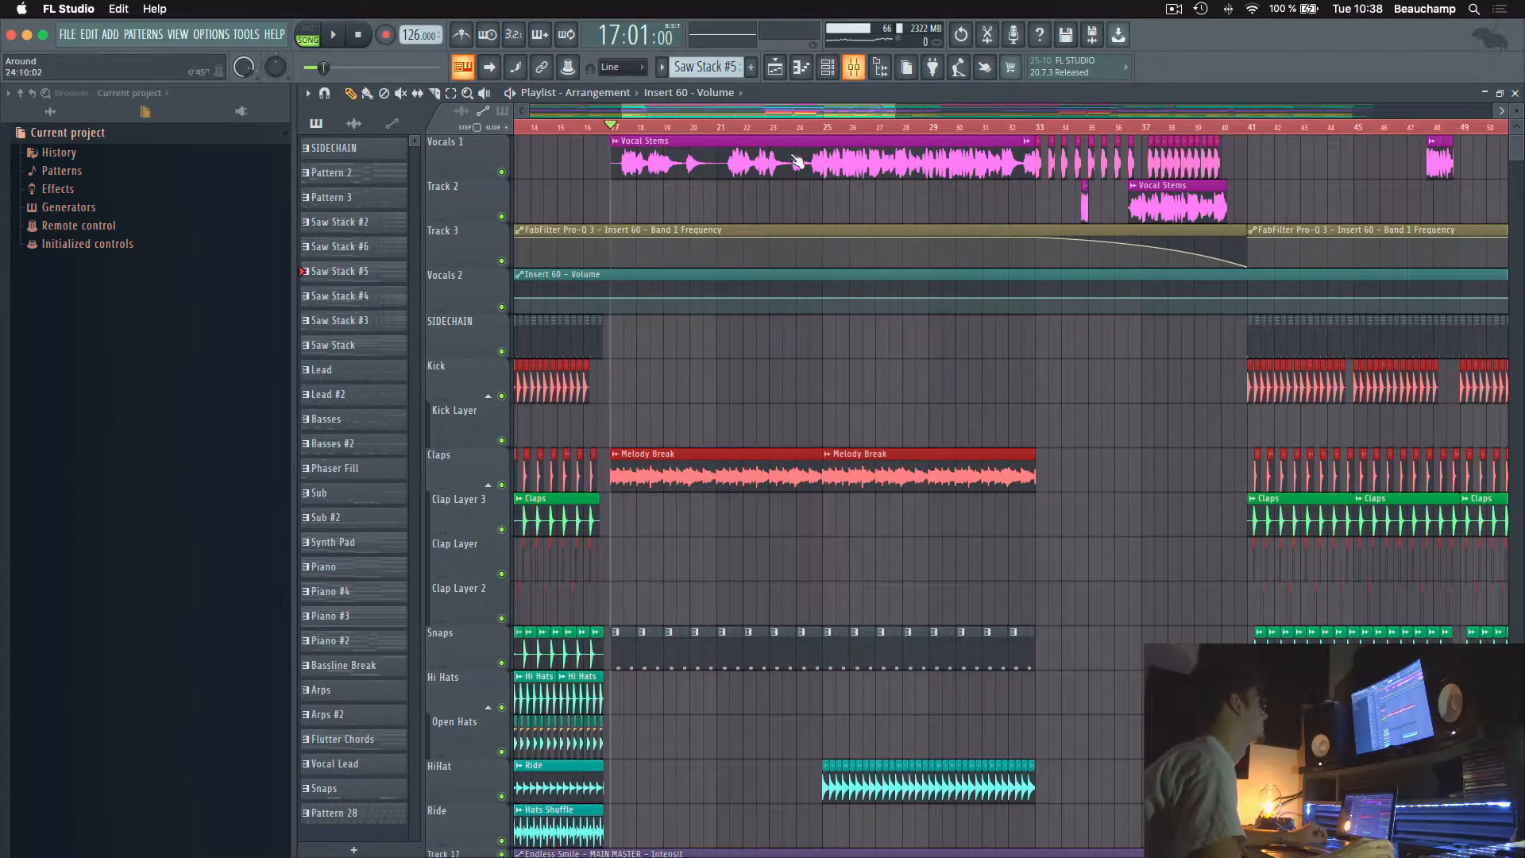
Check the Vocal insert's effect chain in the mixer and return to the playlist
{"action": "double_click", "coordinate": [797, 161]}
{"action": "key", "text": "Escape"}
{"action": "left_click", "coordinate": [858, 71]}
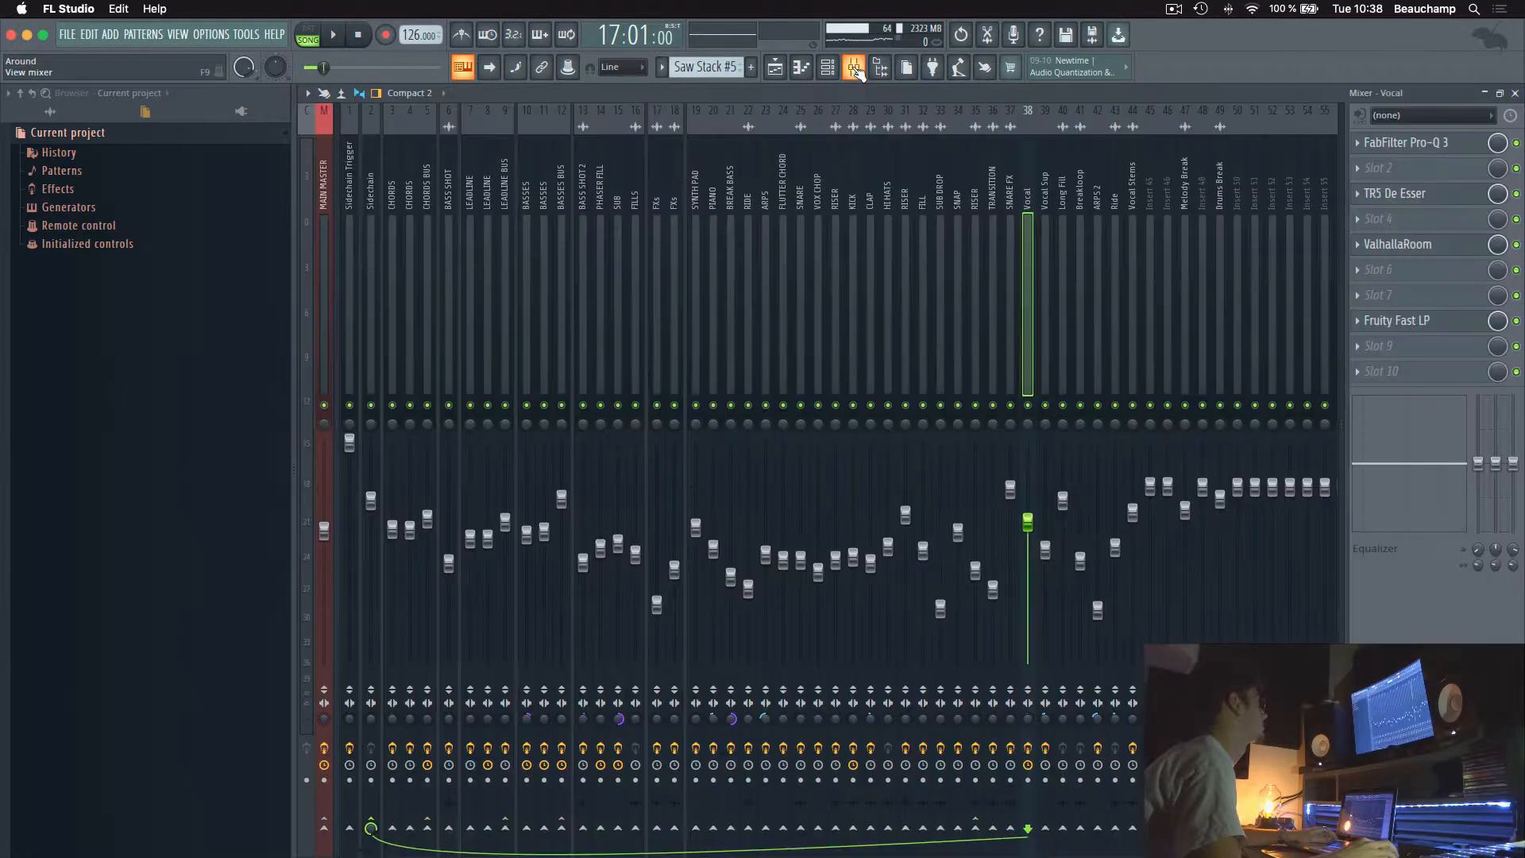
{"action": "key", "text": "Escape"}
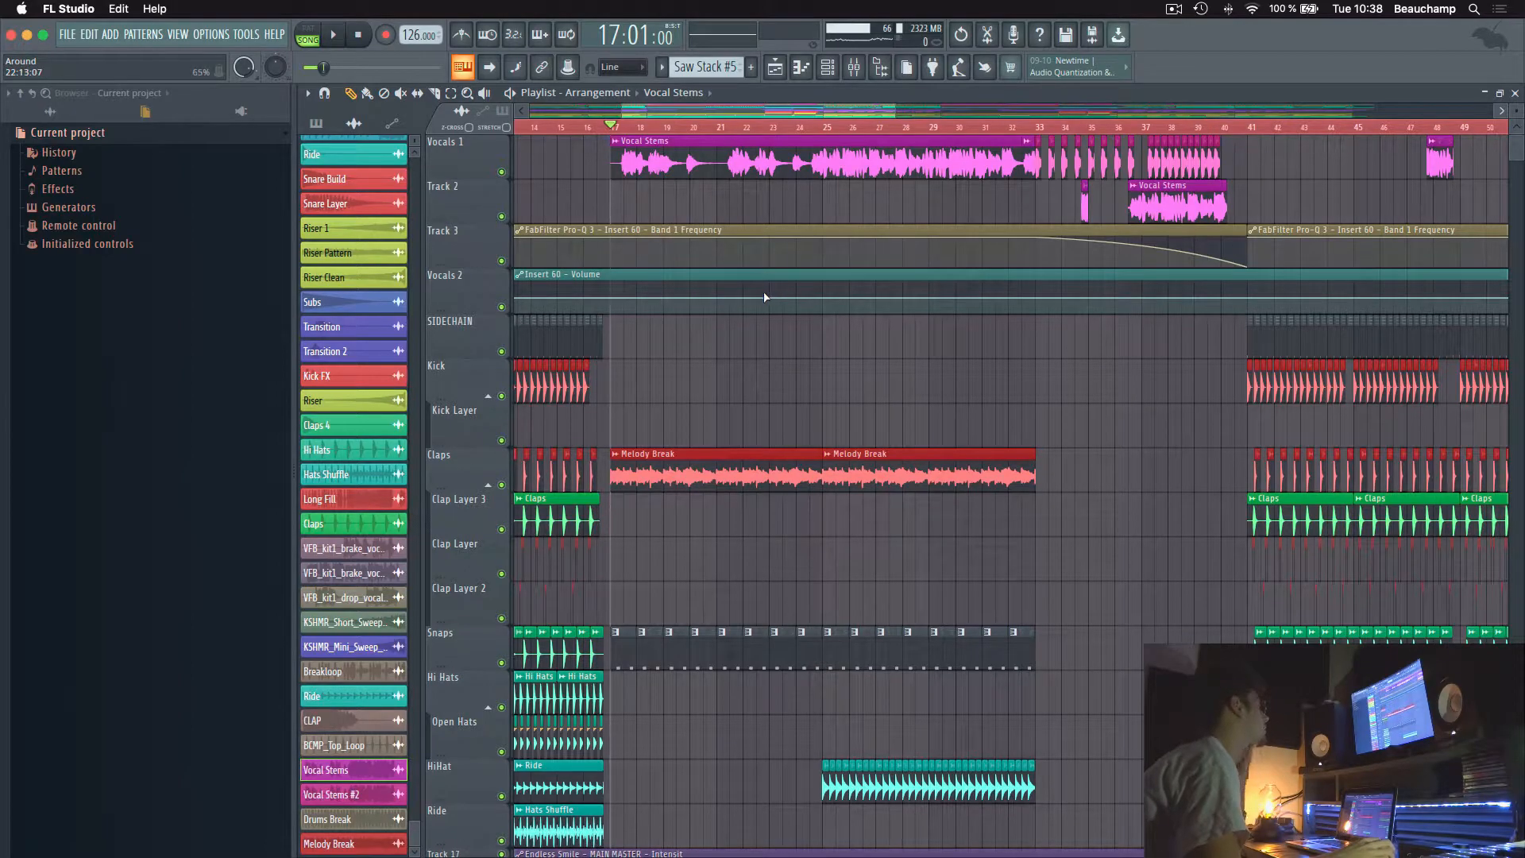
Solo the Vocals 1 track and play it from bar 17 with the Vocal insert's effects bypassed in the mixer
{"action": "left_click", "coordinate": [503, 173], "text": "ctrl"}
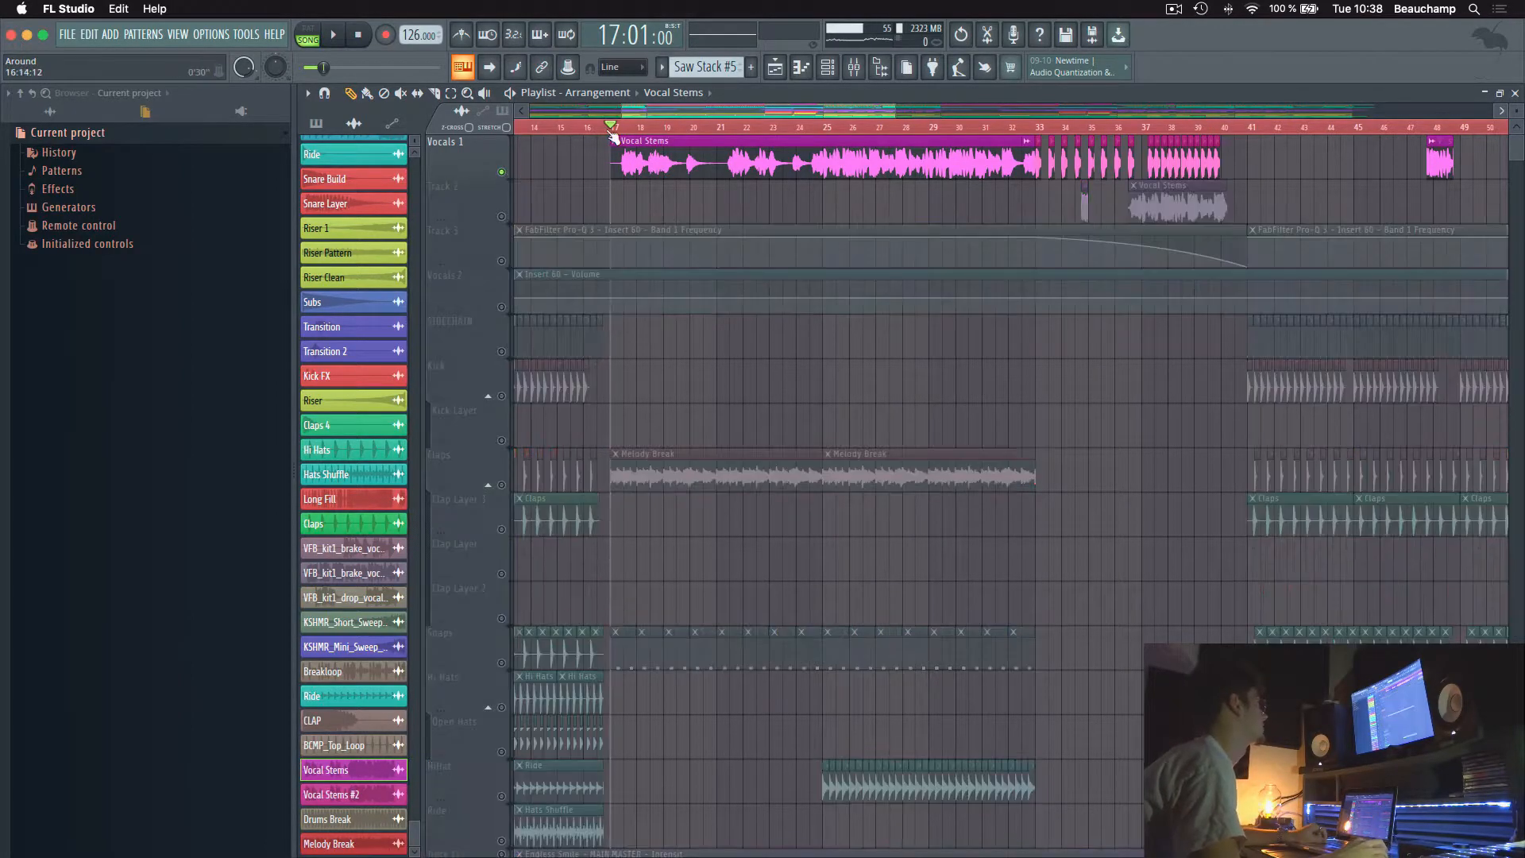
{"action": "mouse_move", "coordinate": [646, 139]}
{"action": "left_mouse_down"}
{"action": "mouse_move", "coordinate": [808, 129]}
{"action": "mouse_move", "coordinate": [616, 131]}
{"action": "left_mouse_up"}
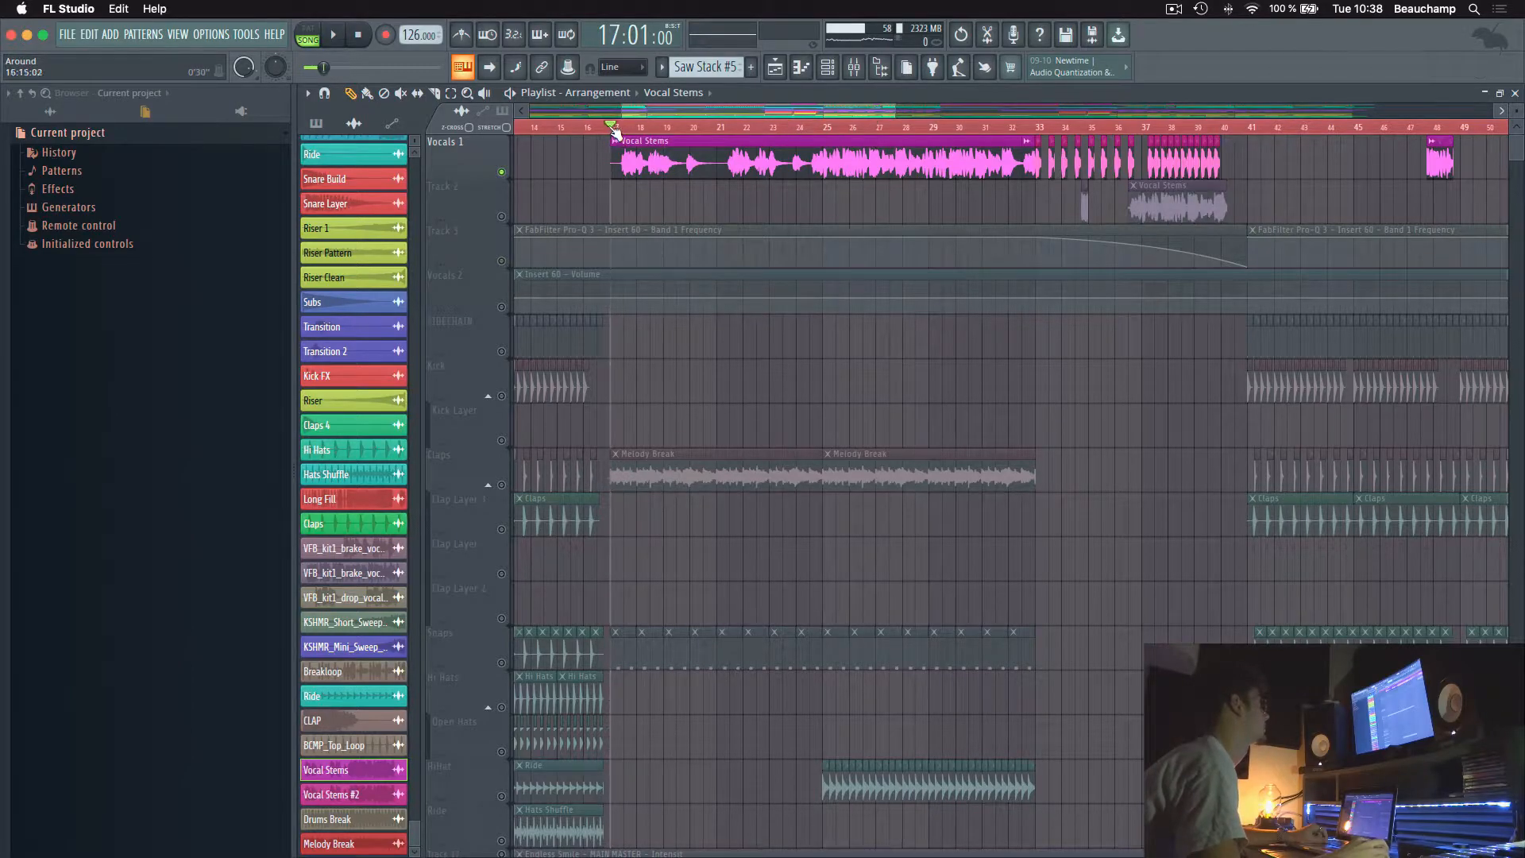
{"action": "left_click", "coordinate": [853, 69]}
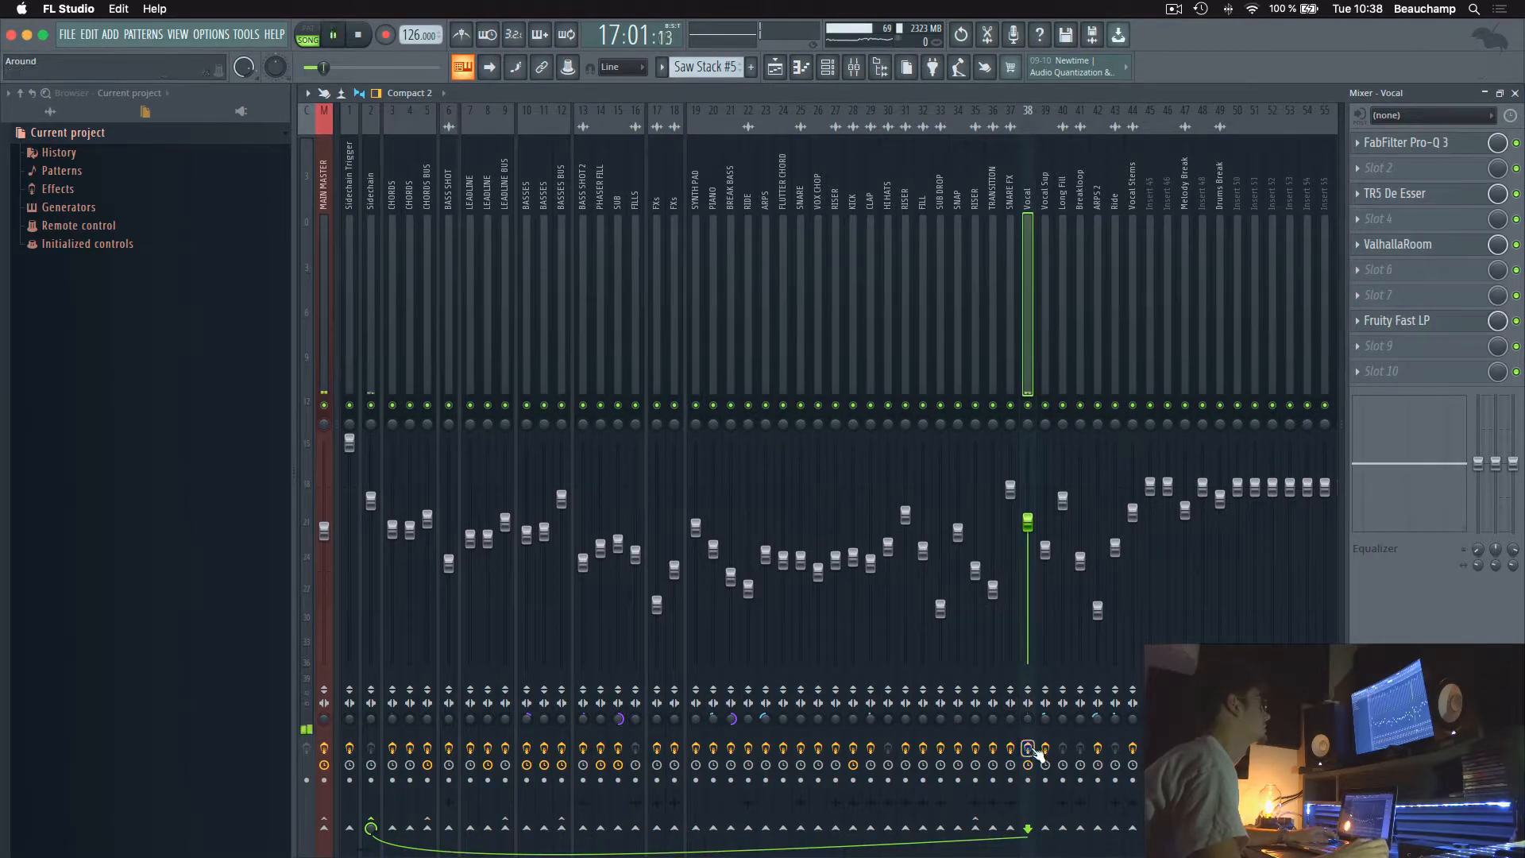
{"action": "left_click", "coordinate": [1031, 749]}
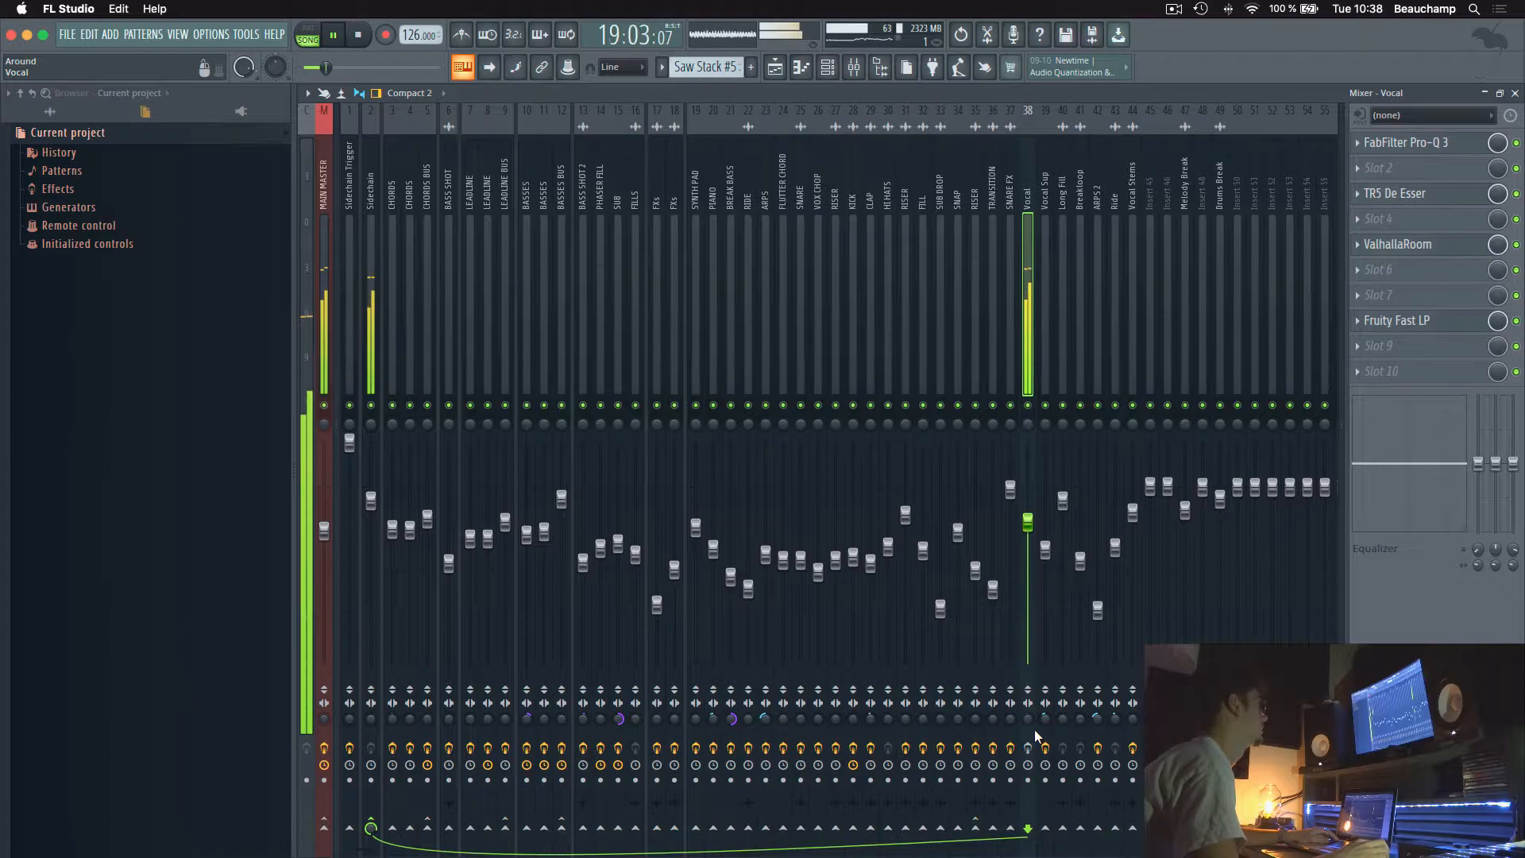
{"action": "key", "text": "space"}
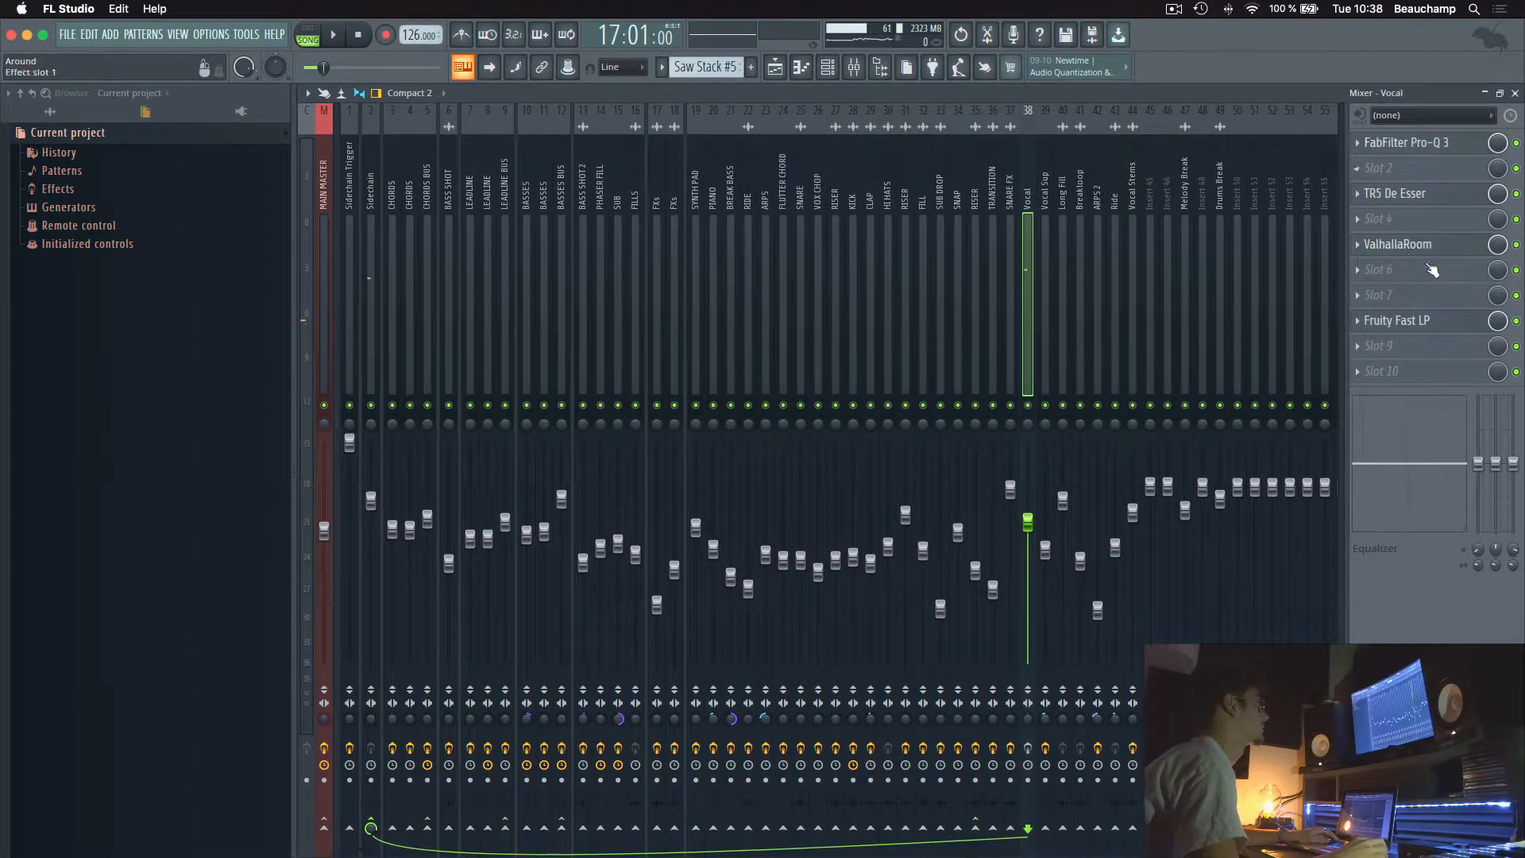
Inspect the ValhallaRoom, FabFilter Pro-Q 3 and TR5 De Esser settings on the Vocal insert, and return to the playlist
{"action": "left_click", "coordinate": [1426, 249]}
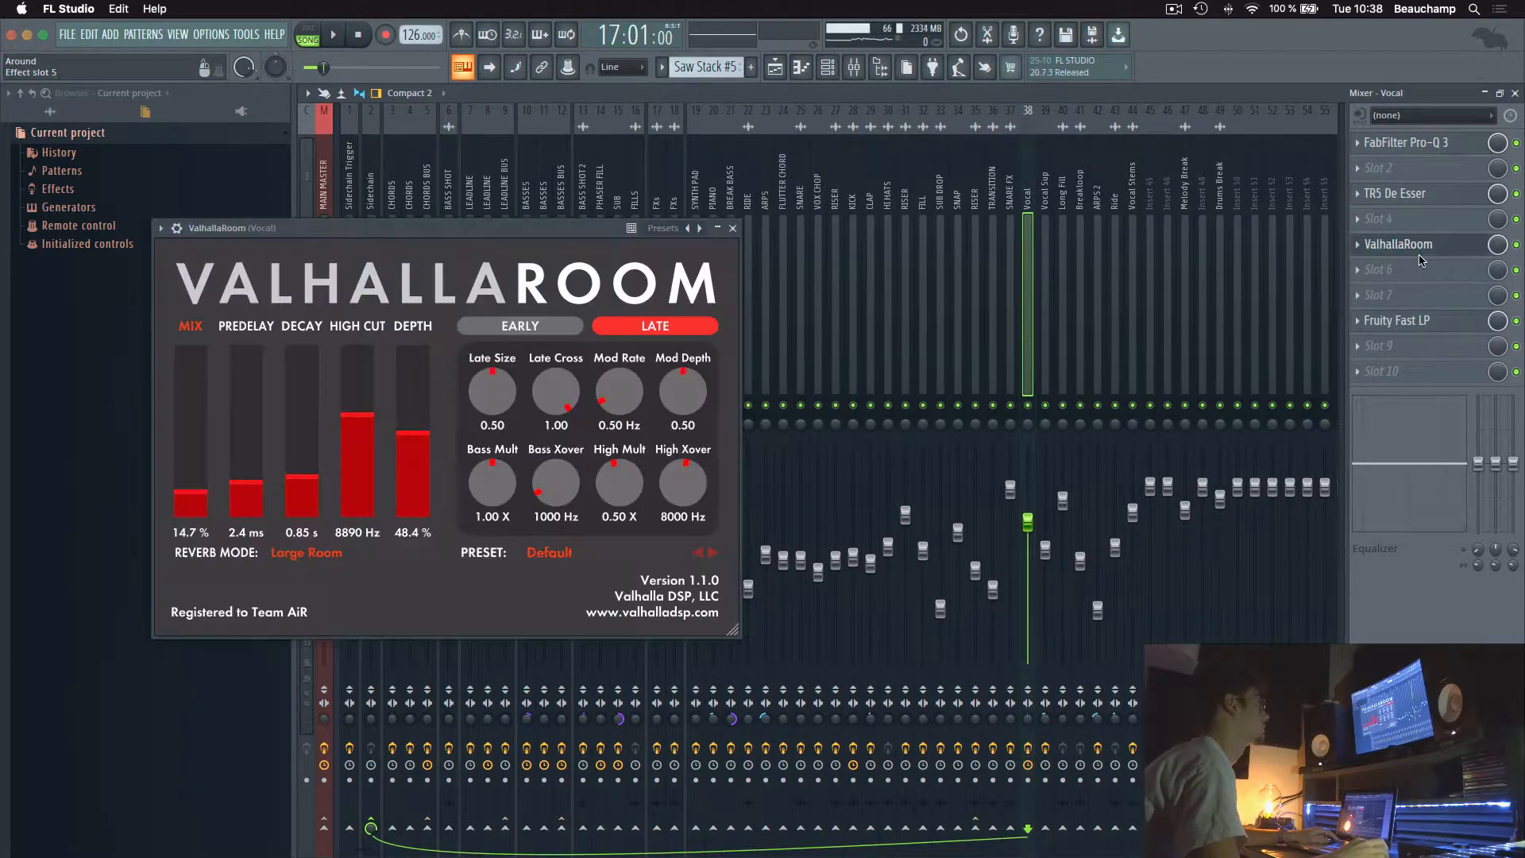
{"action": "left_click", "coordinate": [1424, 250]}
{"action": "left_click", "coordinate": [1444, 145]}
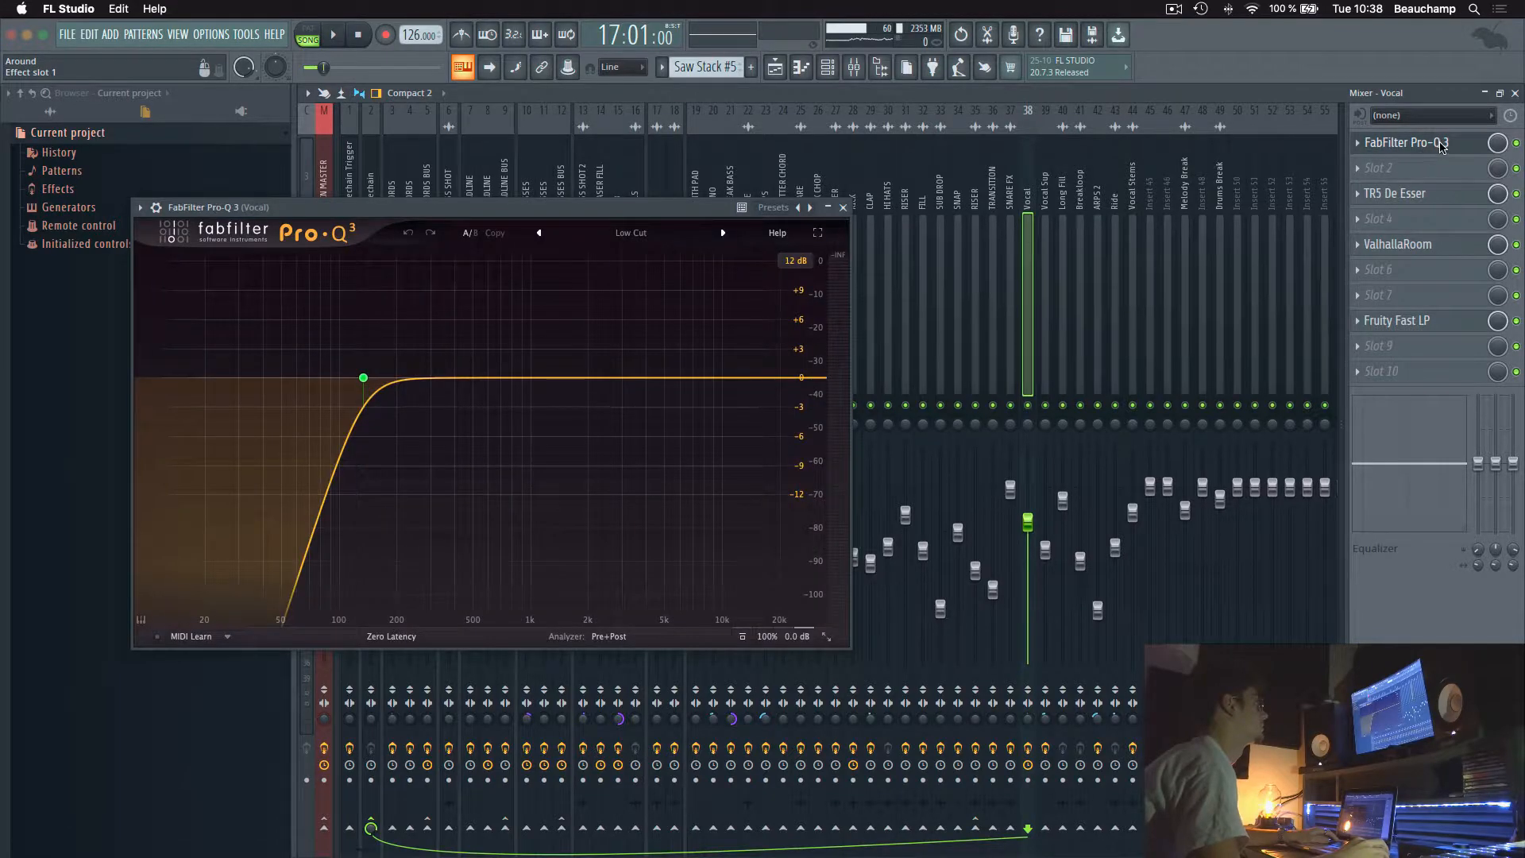
{"action": "left_click", "coordinate": [1444, 144]}
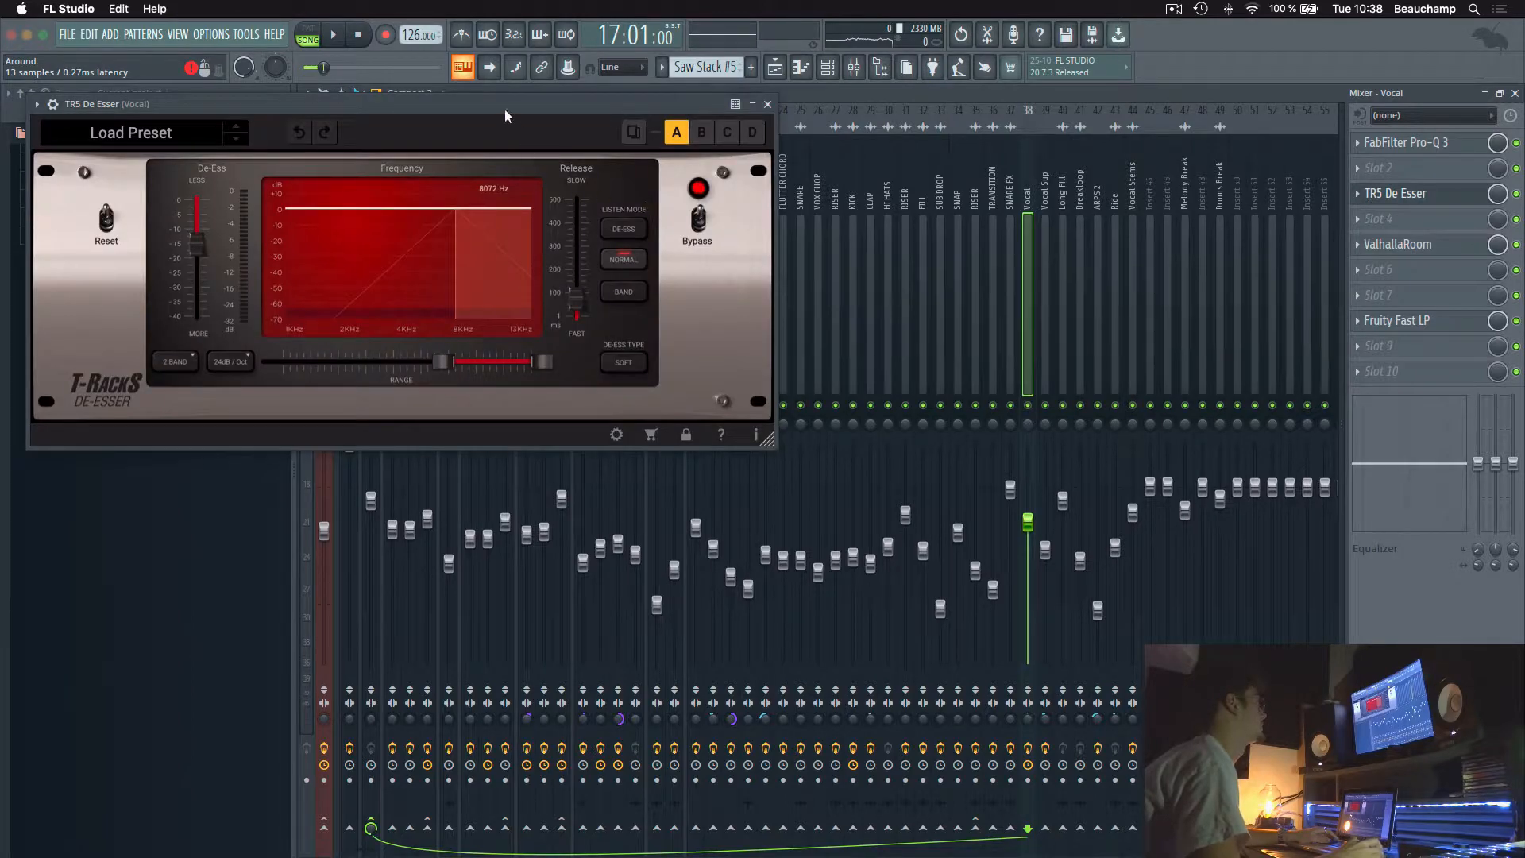
{"action": "left_click", "coordinate": [768, 104]}
{"action": "key", "text": "F5"}
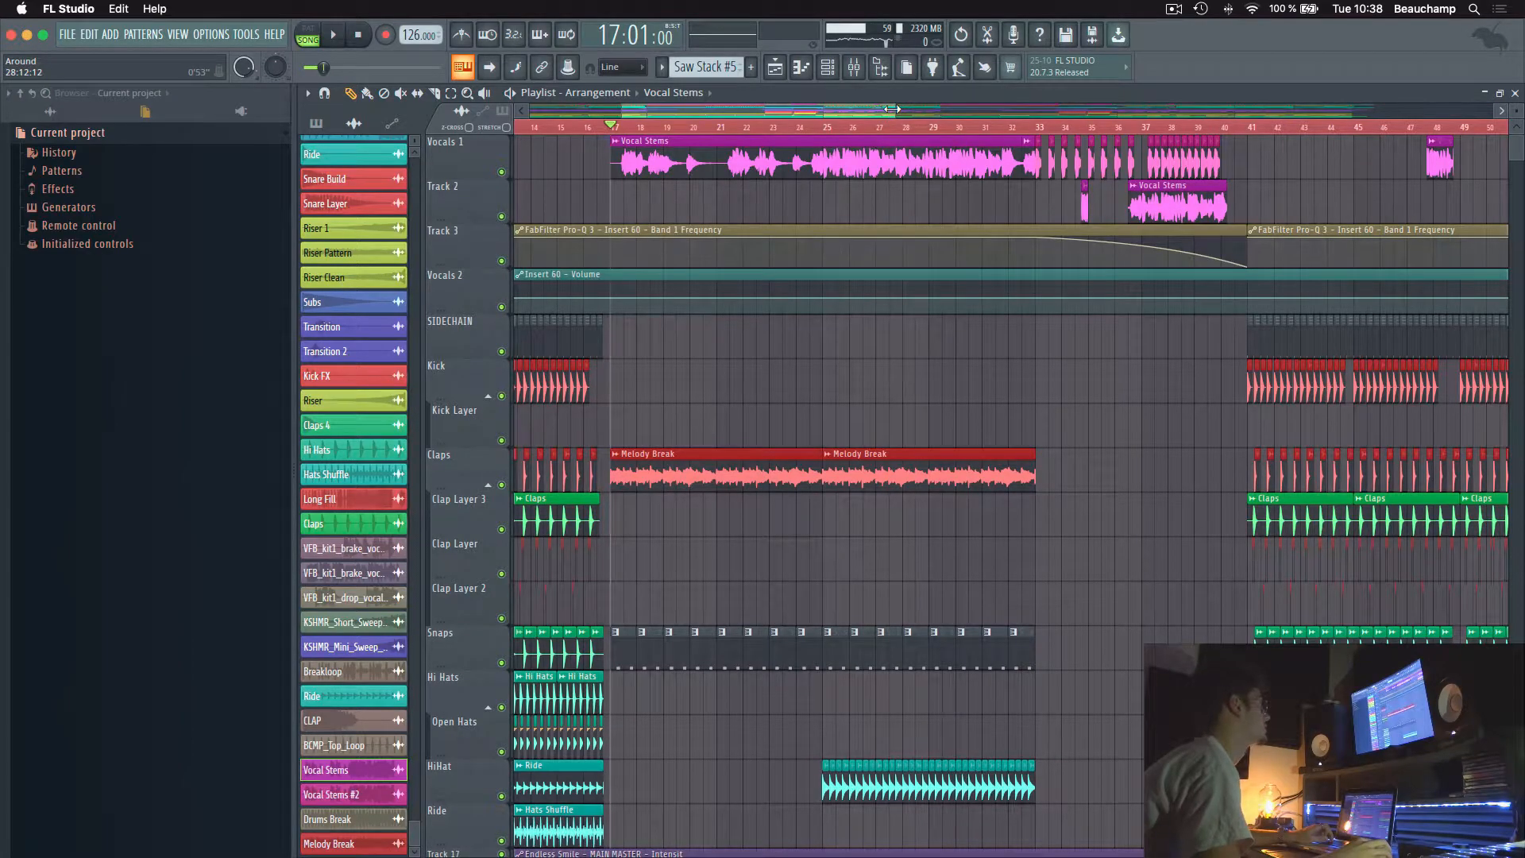
Solo the Claps track and audition the Melody Break clips from bar 17, ending with all tracks active again
{"action": "left_click_drag", "start_coordinate": [893, 109], "coordinate": [1027, 109]}
{"action": "scroll", "coordinate": [633, 275], "scroll_direction": "down", "scroll_amount": 5}
{"action": "scroll", "coordinate": [633, 275], "scroll_direction": "up", "scroll_amount": 5}
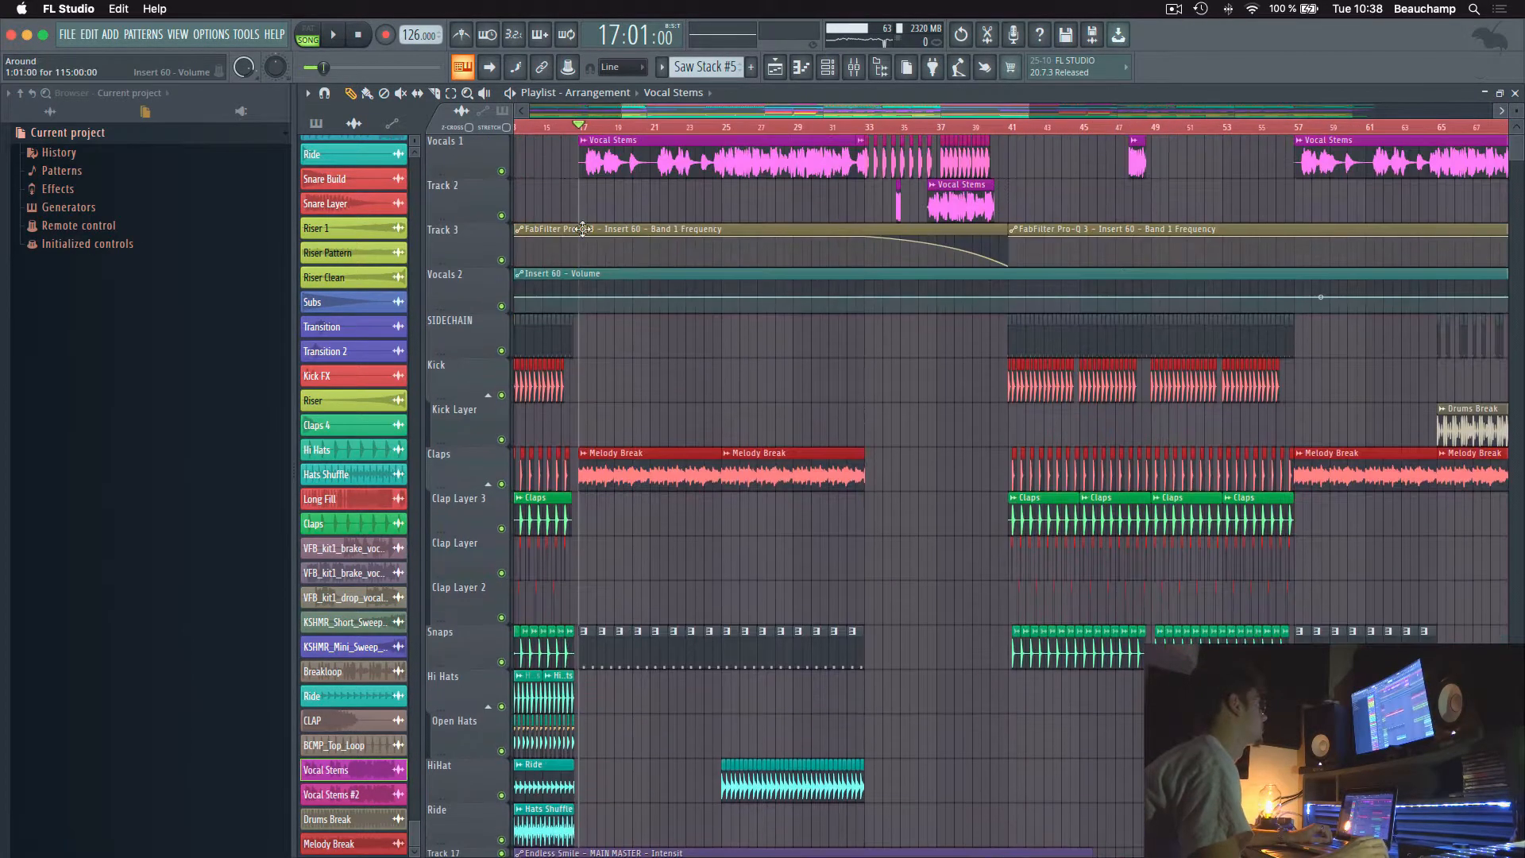
{"action": "scroll", "coordinate": [583, 229], "scroll_direction": "down", "scroll_amount": 5}
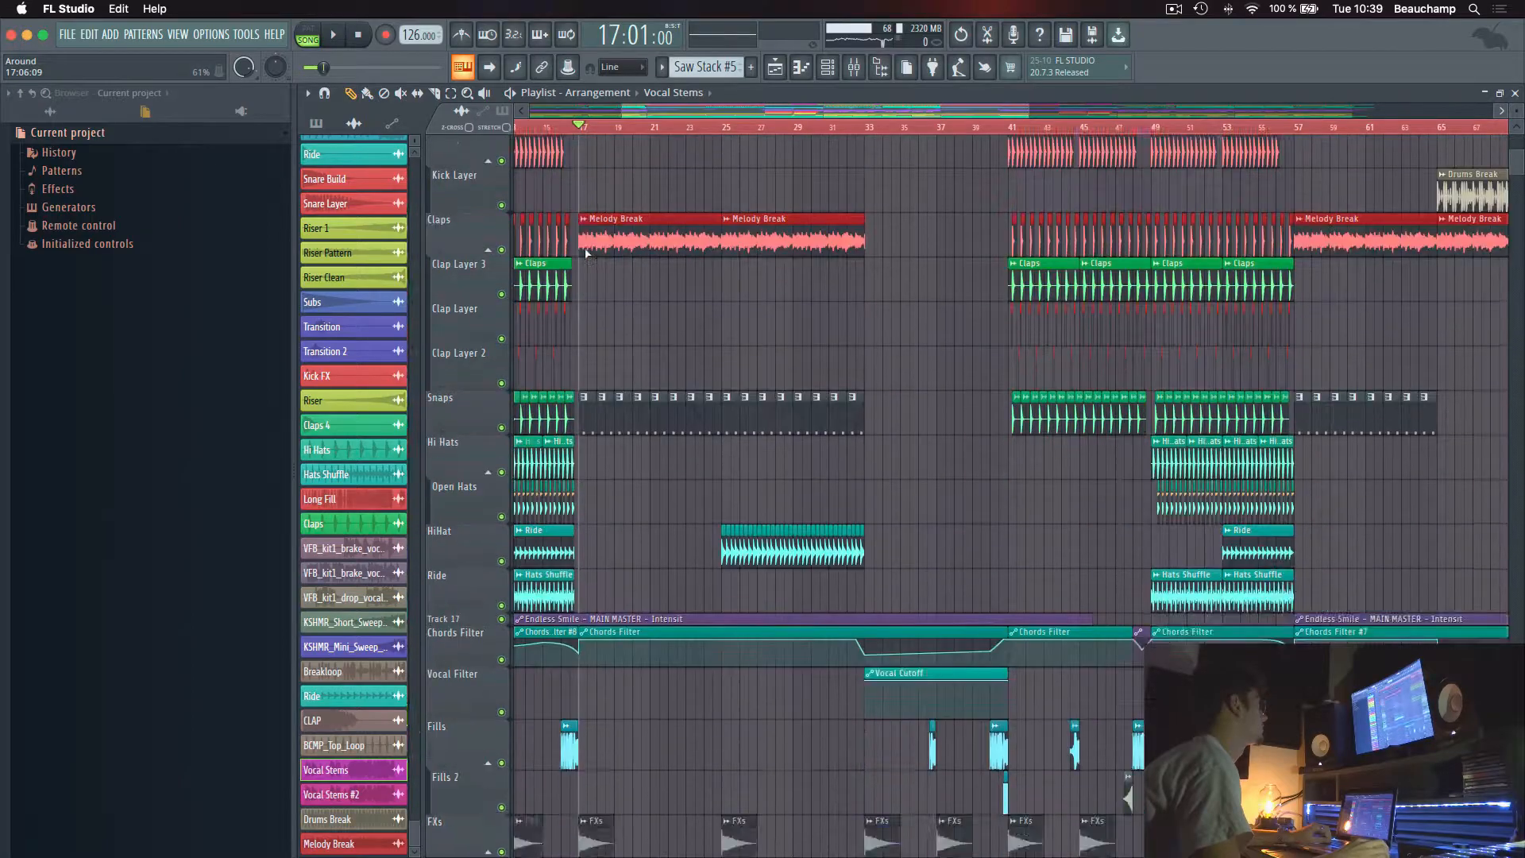
{"action": "scroll", "coordinate": [586, 252], "scroll_direction": "up", "scroll_amount": 2}
{"action": "right_click", "coordinate": [502, 339]}
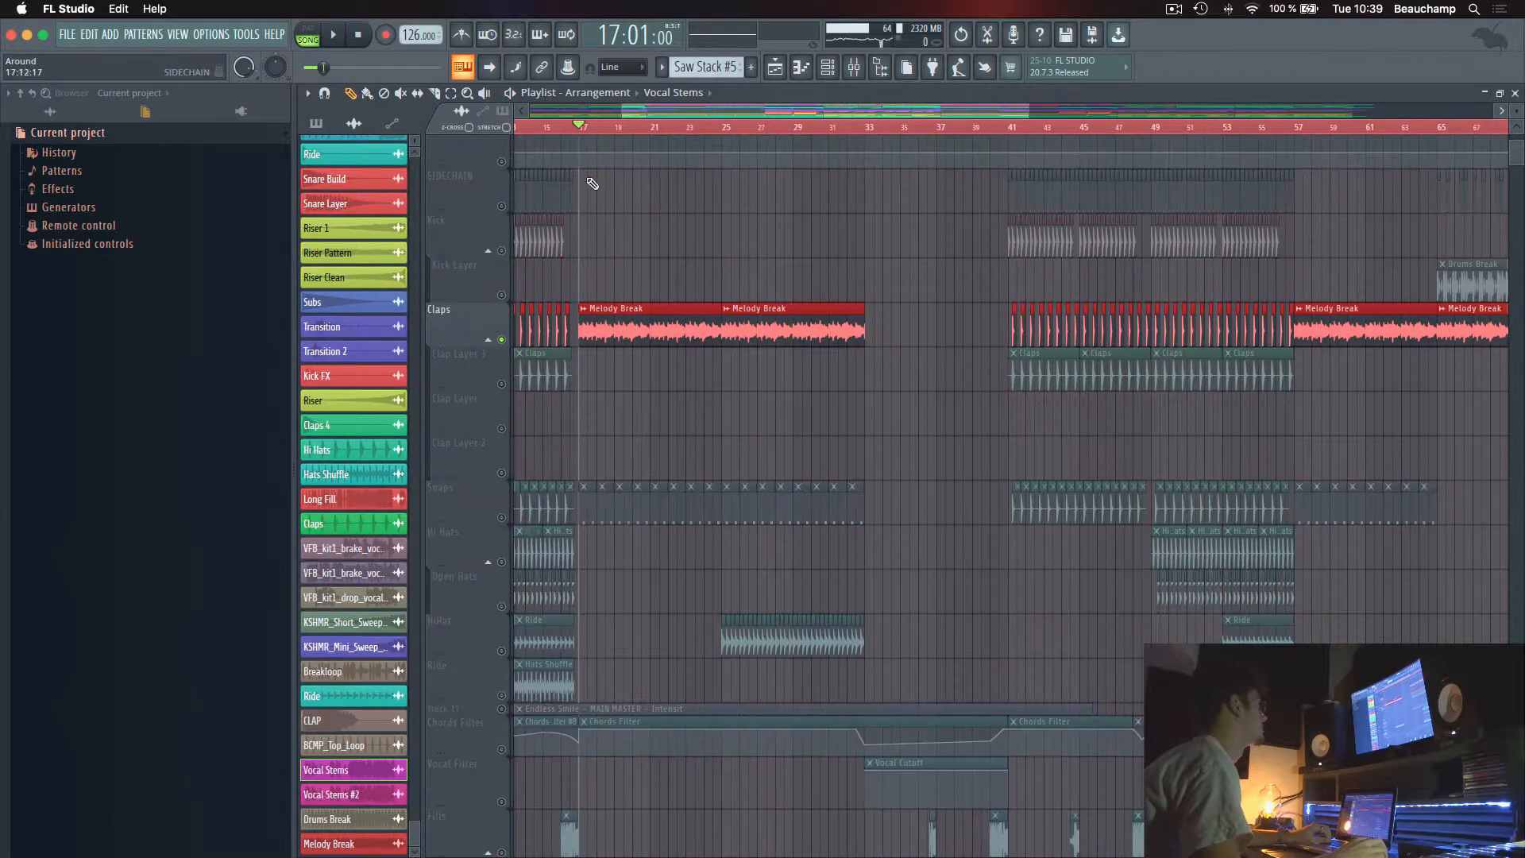
{"action": "scroll", "coordinate": [604, 129], "scroll_direction": "up", "scroll_amount": 3}
{"action": "key", "text": "space"}
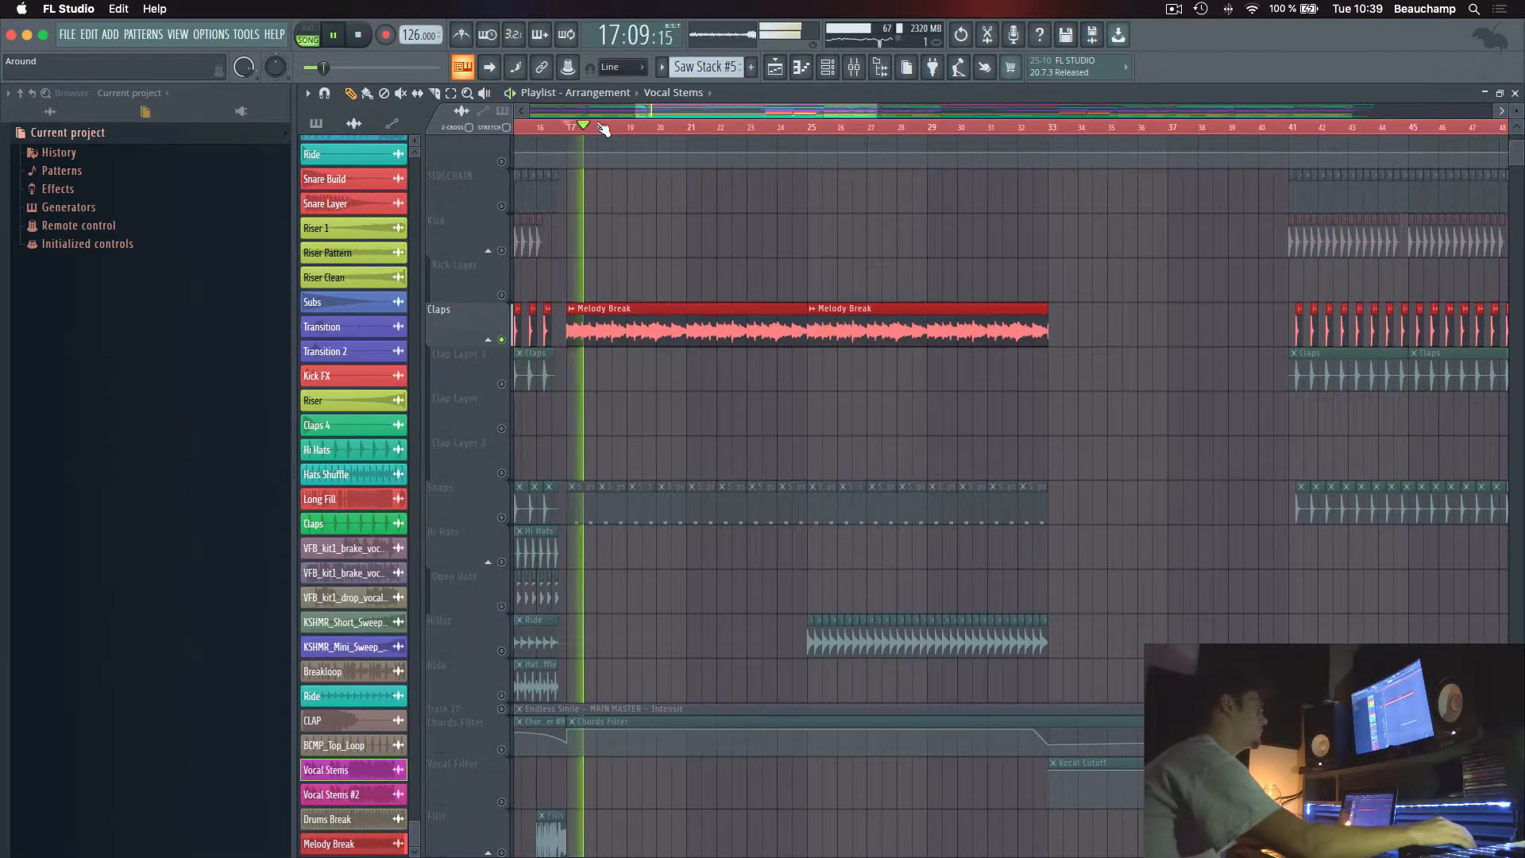
{"action": "key", "text": "space"}
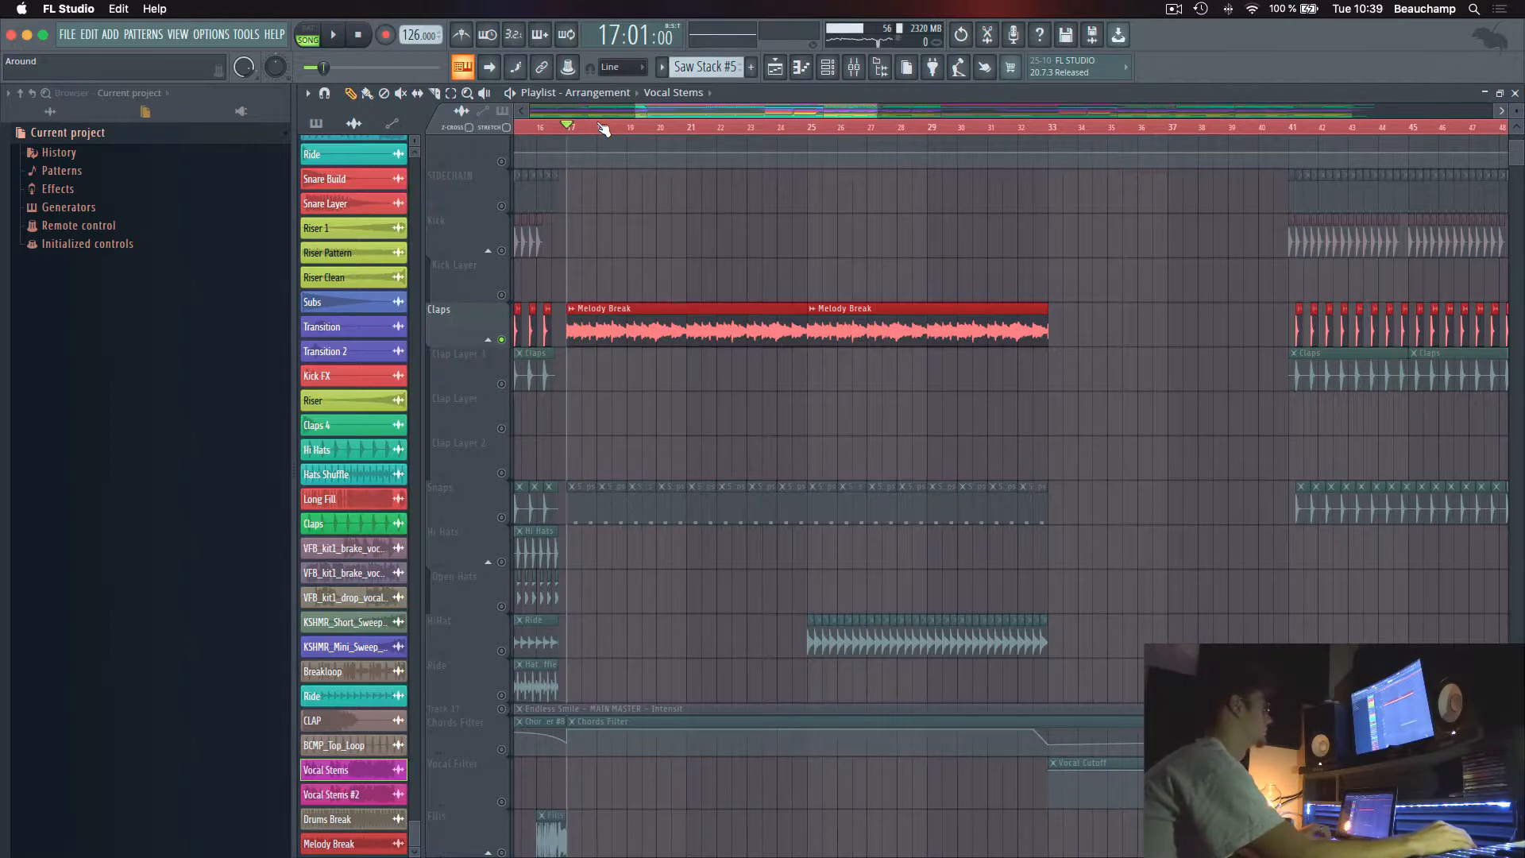
{"action": "key", "text": "space"}
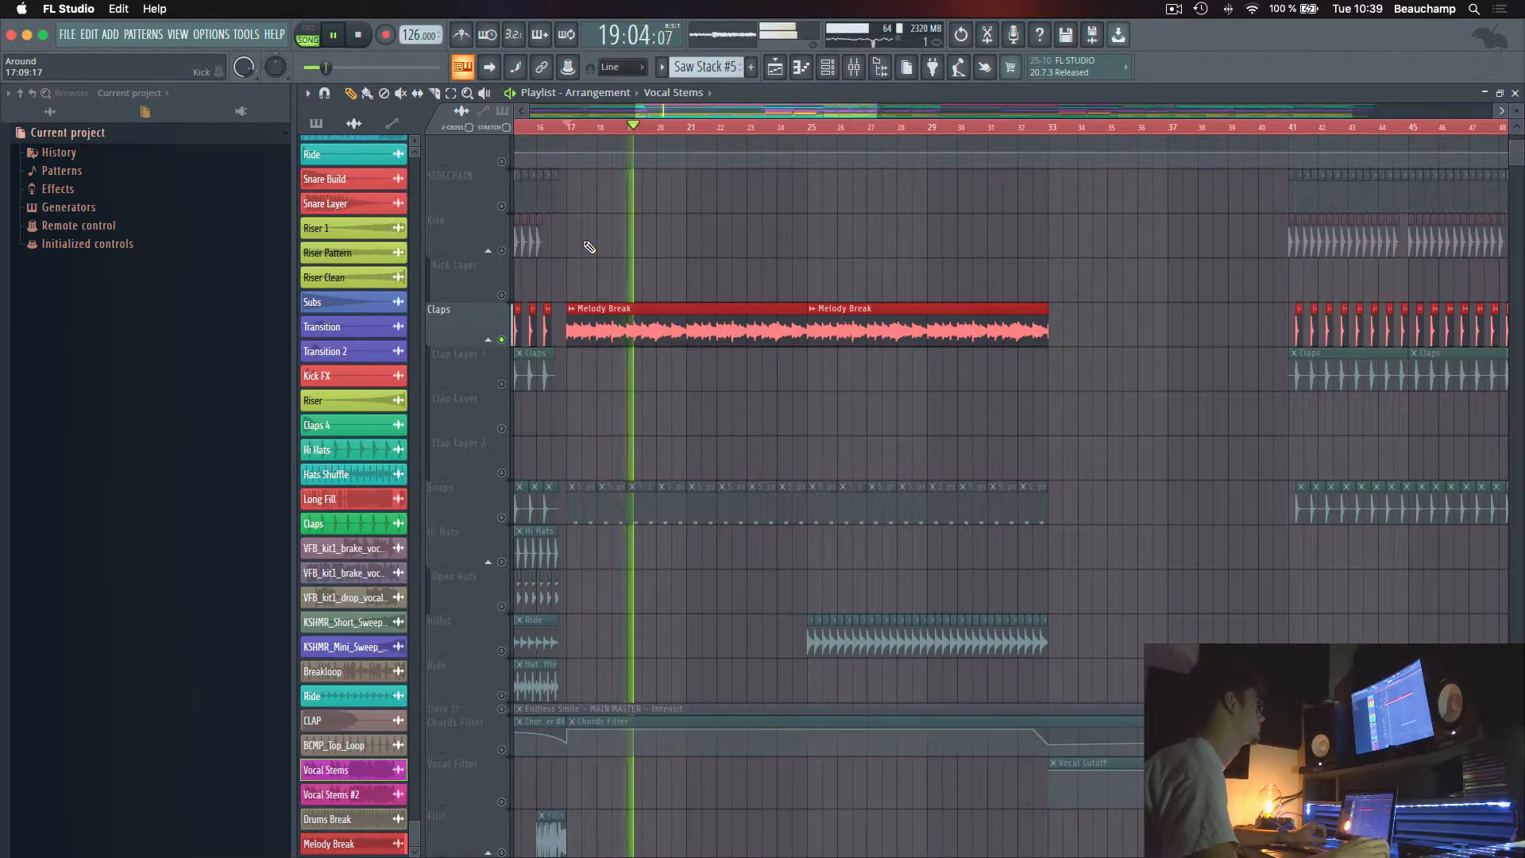
{"action": "key", "text": "space"}
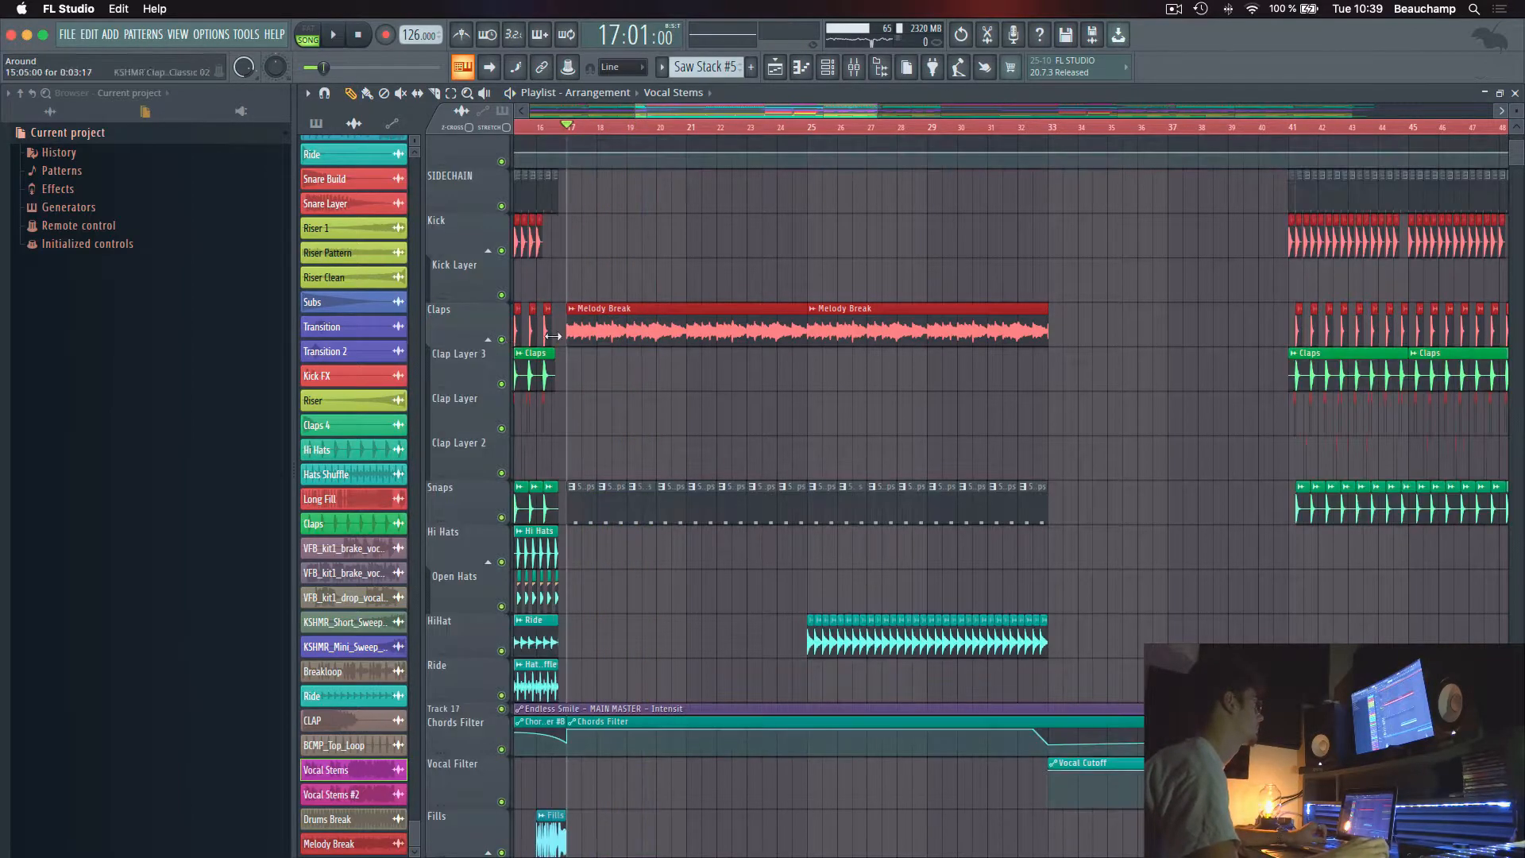
Look through the playlist's tracks to examine which clips and automations surround the break starting at bar 17
{"action": "scroll", "coordinate": [606, 307], "scroll_direction": "down", "scroll_amount": 5}
{"action": "scroll", "coordinate": [606, 307], "scroll_direction": "up", "scroll_amount": 8}
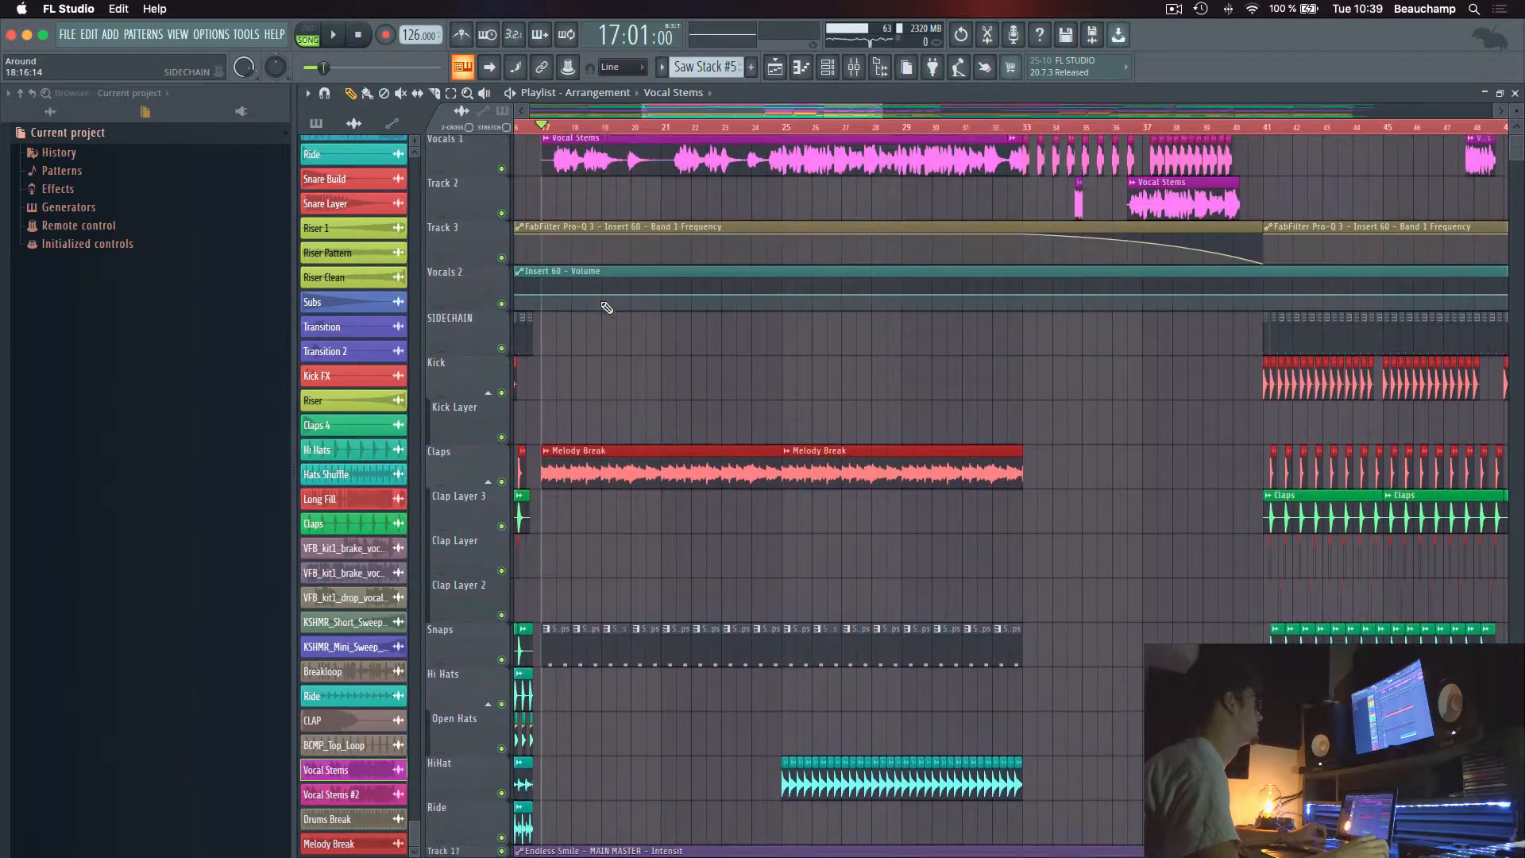
{"action": "scroll", "coordinate": [606, 307], "scroll_direction": "down", "scroll_amount": 4}
{"action": "scroll", "coordinate": [606, 307], "scroll_direction": "down", "scroll_amount": 4}
{"action": "scroll", "coordinate": [607, 307], "scroll_direction": "up", "scroll_amount": 6}
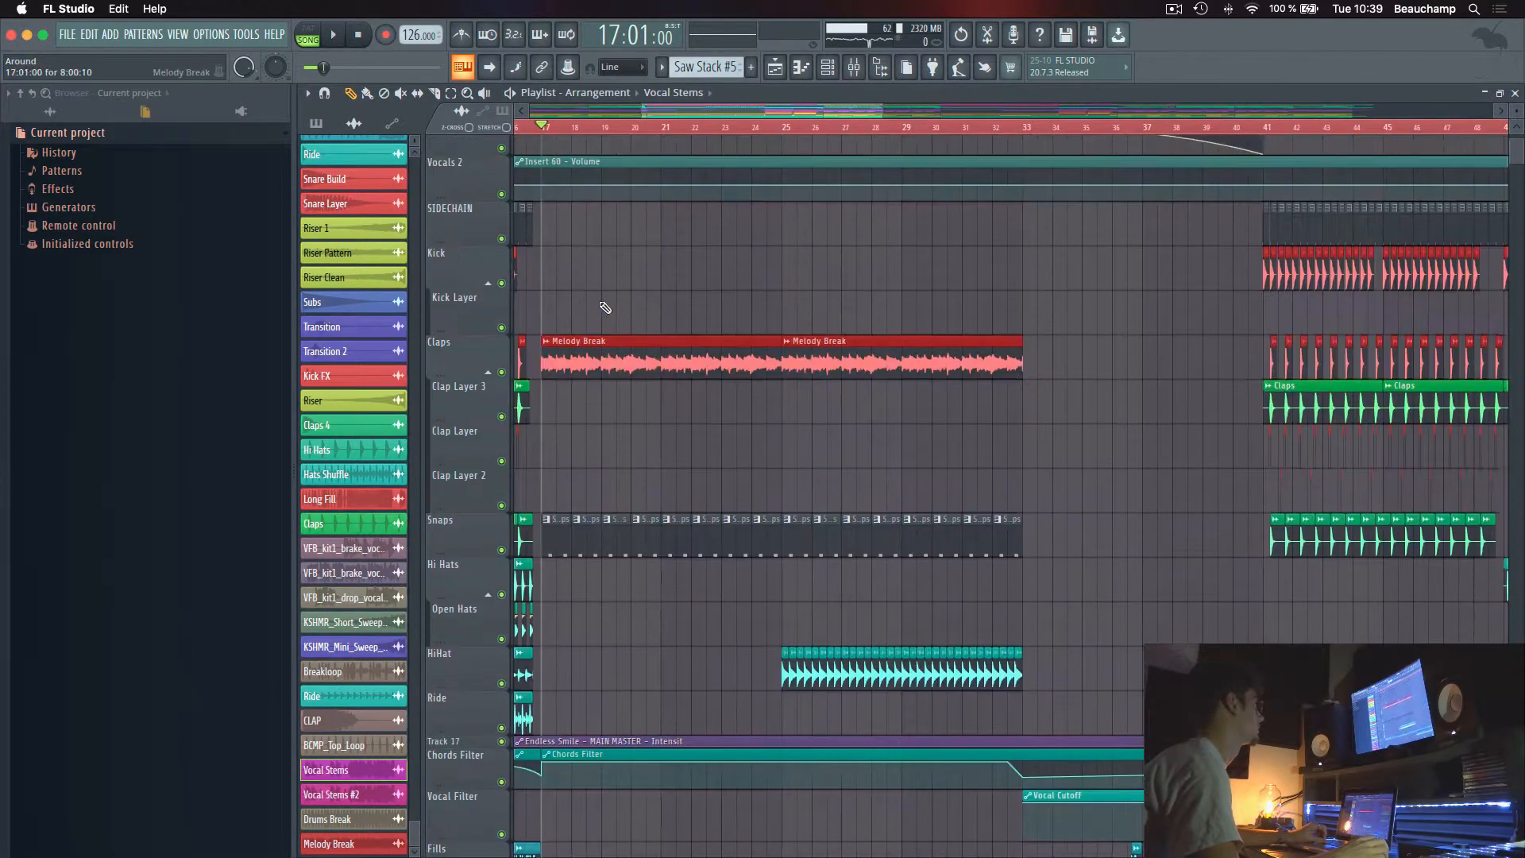
{"action": "scroll", "coordinate": [612, 398], "scroll_direction": "down", "scroll_amount": 10}
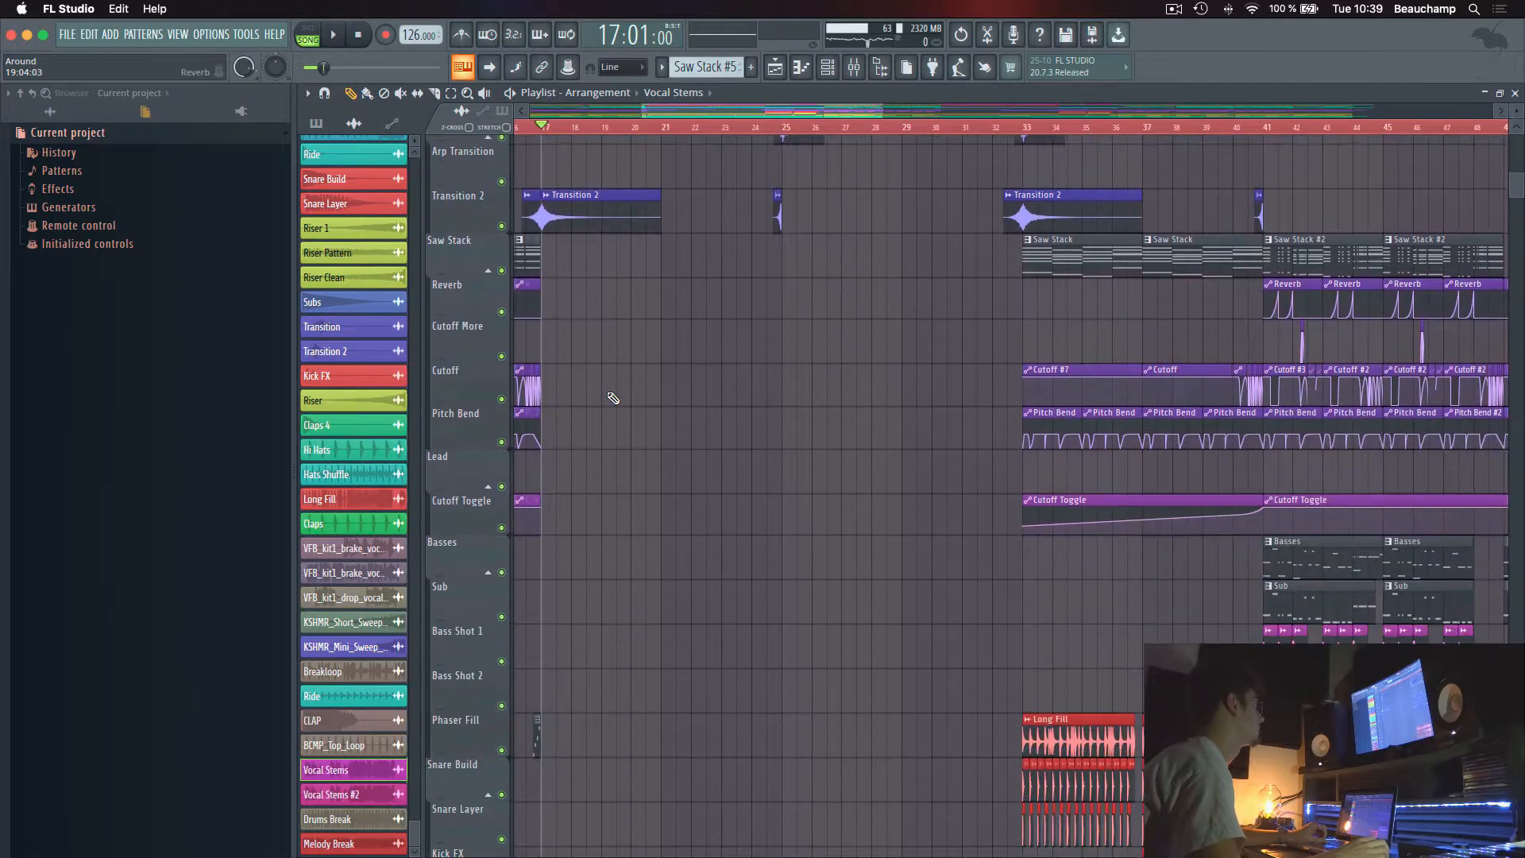
{"action": "scroll", "coordinate": [612, 398], "scroll_direction": "down", "scroll_amount": 15}
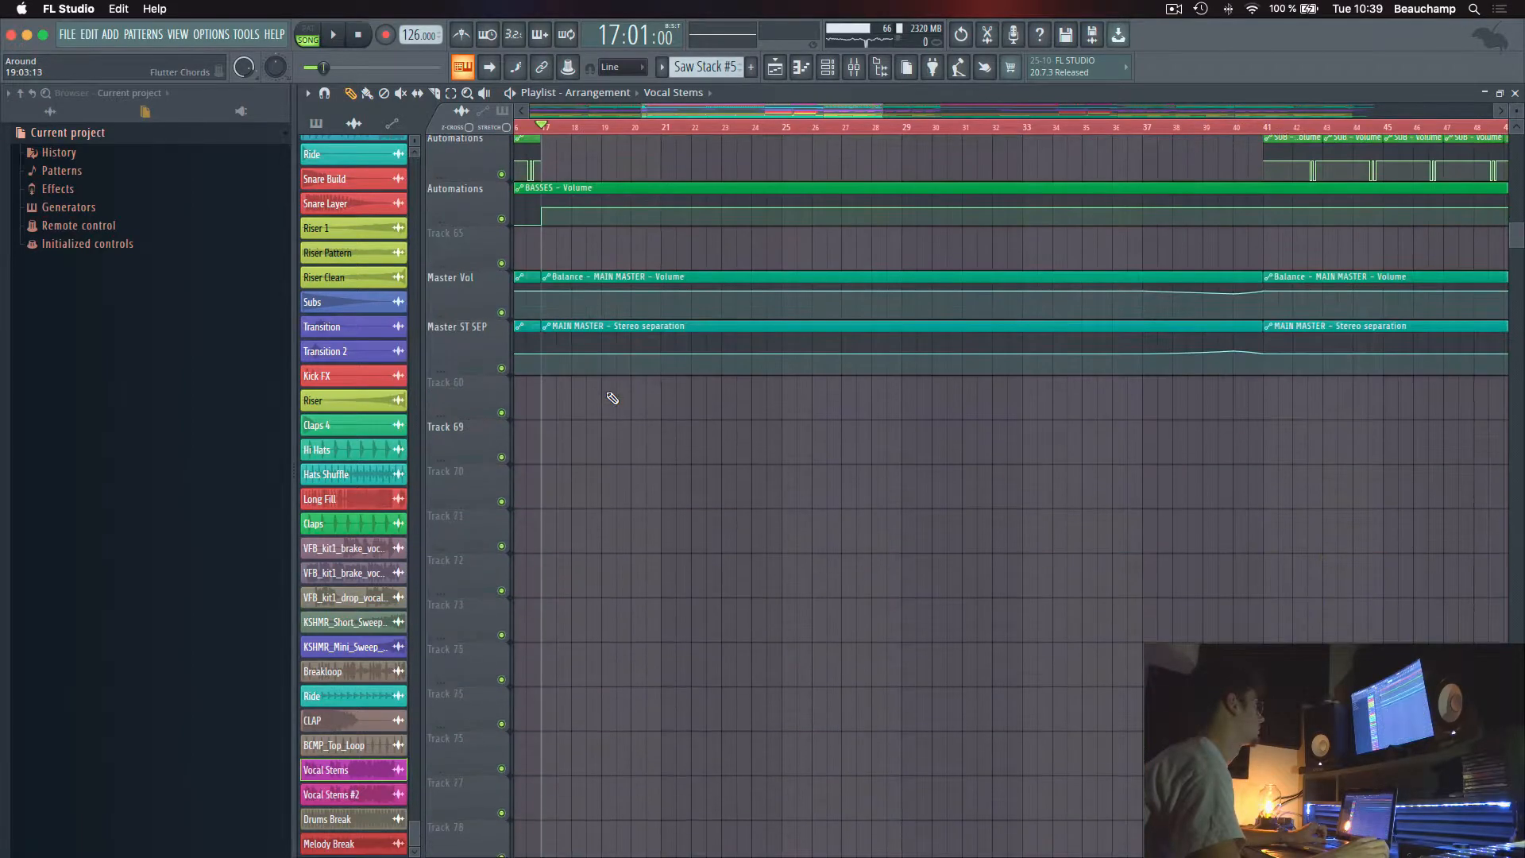
{"action": "scroll", "coordinate": [611, 398], "scroll_direction": "up", "scroll_amount": 18}
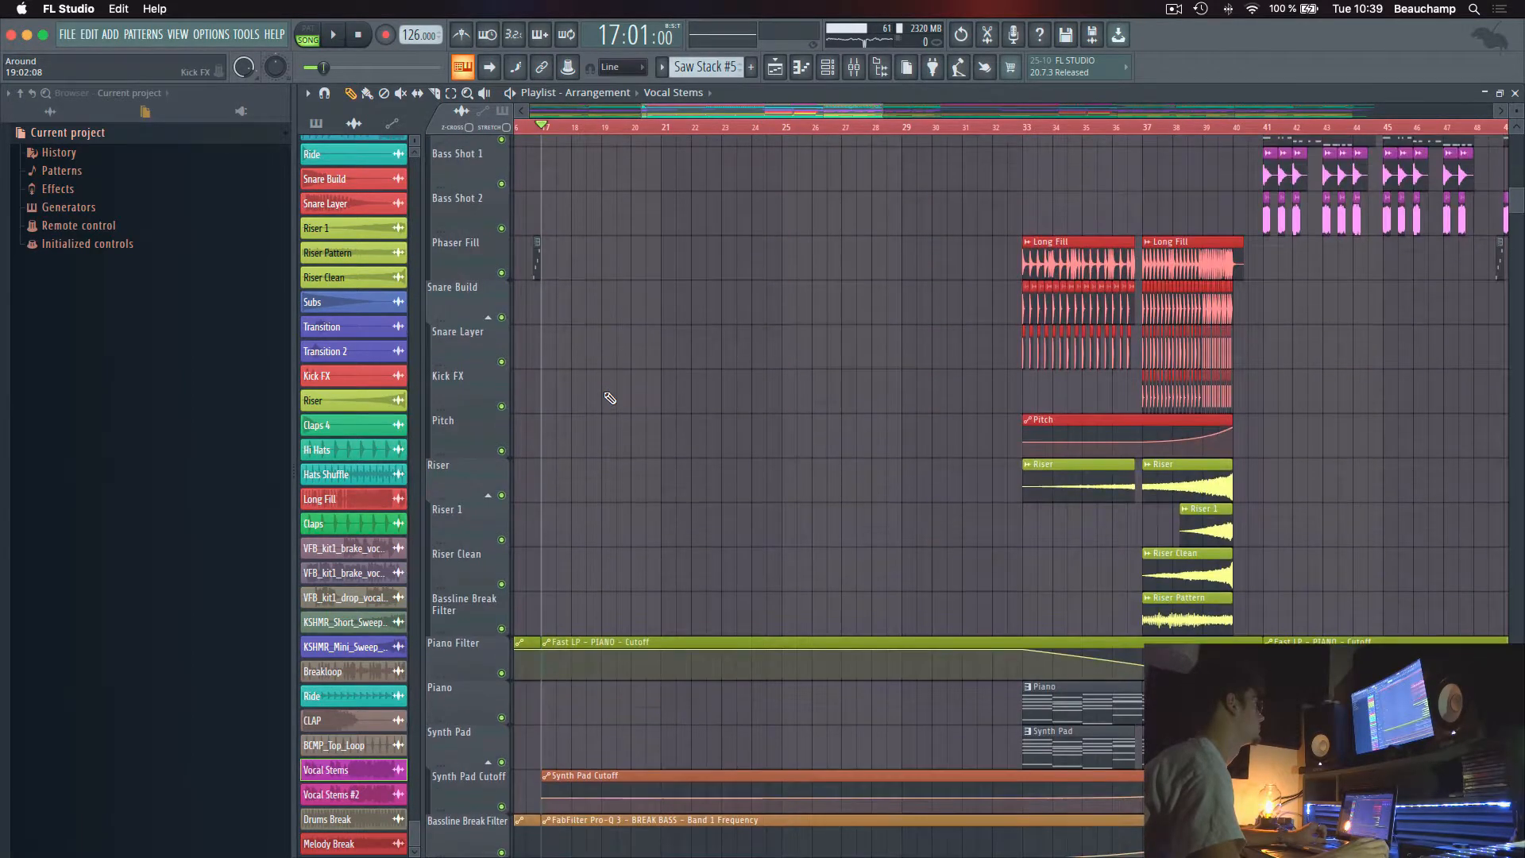
{"action": "scroll", "coordinate": [610, 398], "scroll_direction": "up", "scroll_amount": 8}
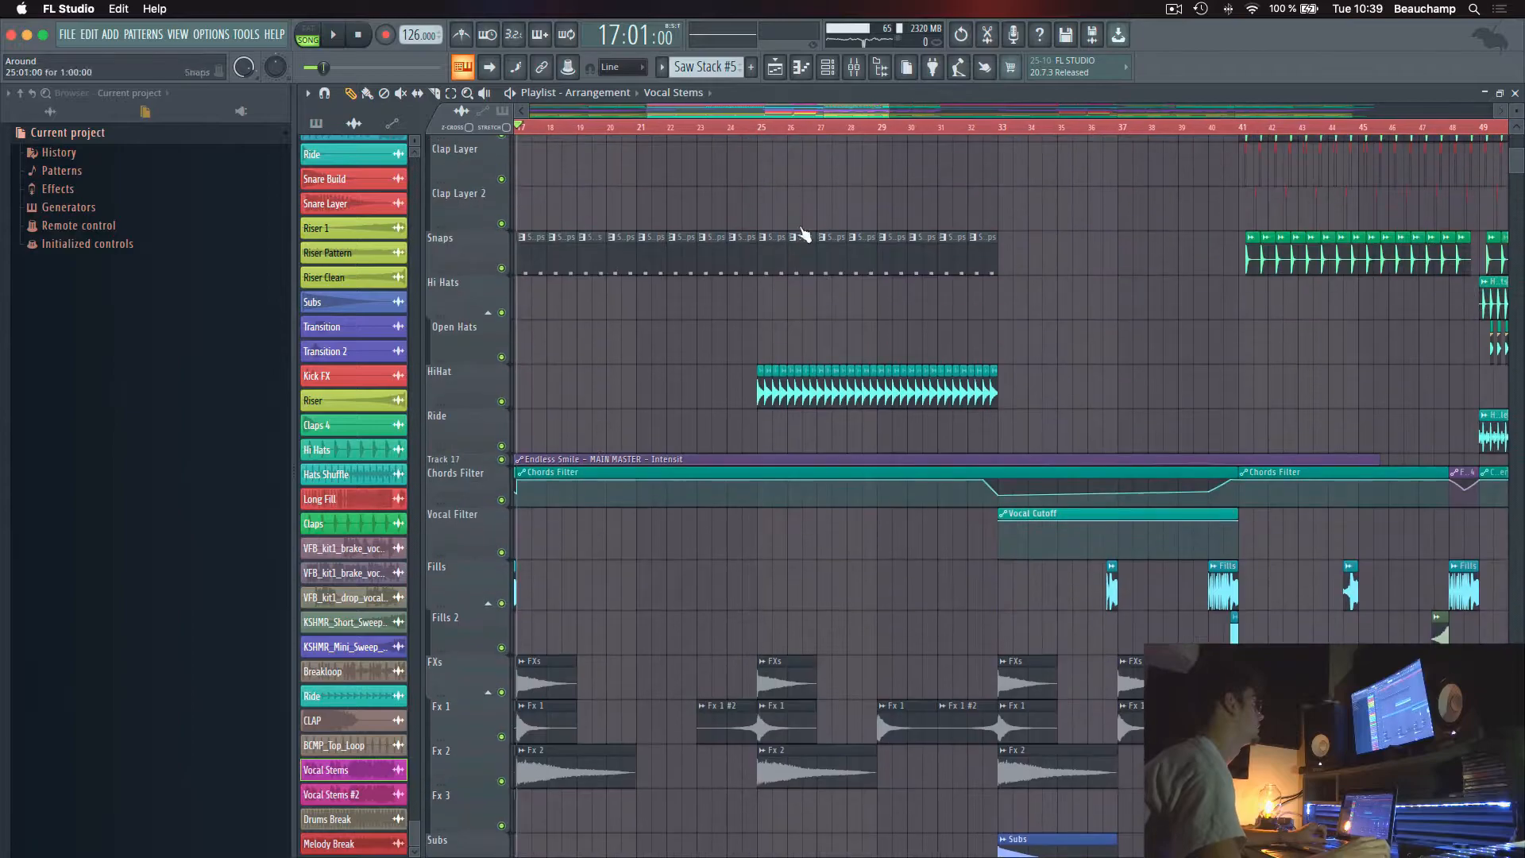
Place the playhead at bar 33, solo the Piano track and start playback
{"action": "left_click", "coordinate": [1018, 125]}
{"action": "scroll", "coordinate": [1011, 272], "scroll_direction": "down", "scroll_amount": 10}
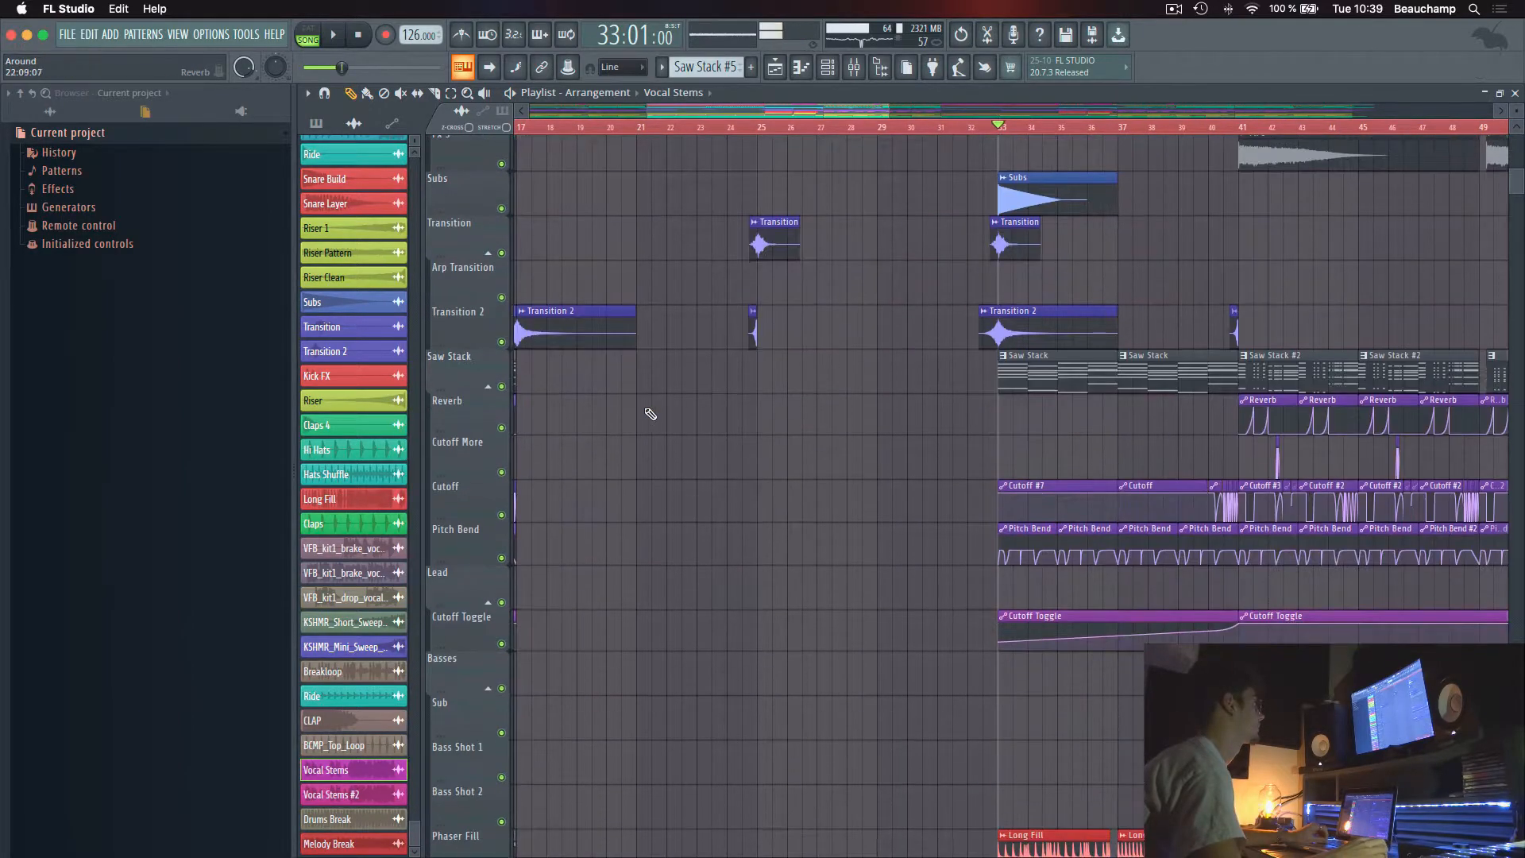
{"action": "scroll", "coordinate": [650, 414], "scroll_direction": "down", "scroll_amount": 10}
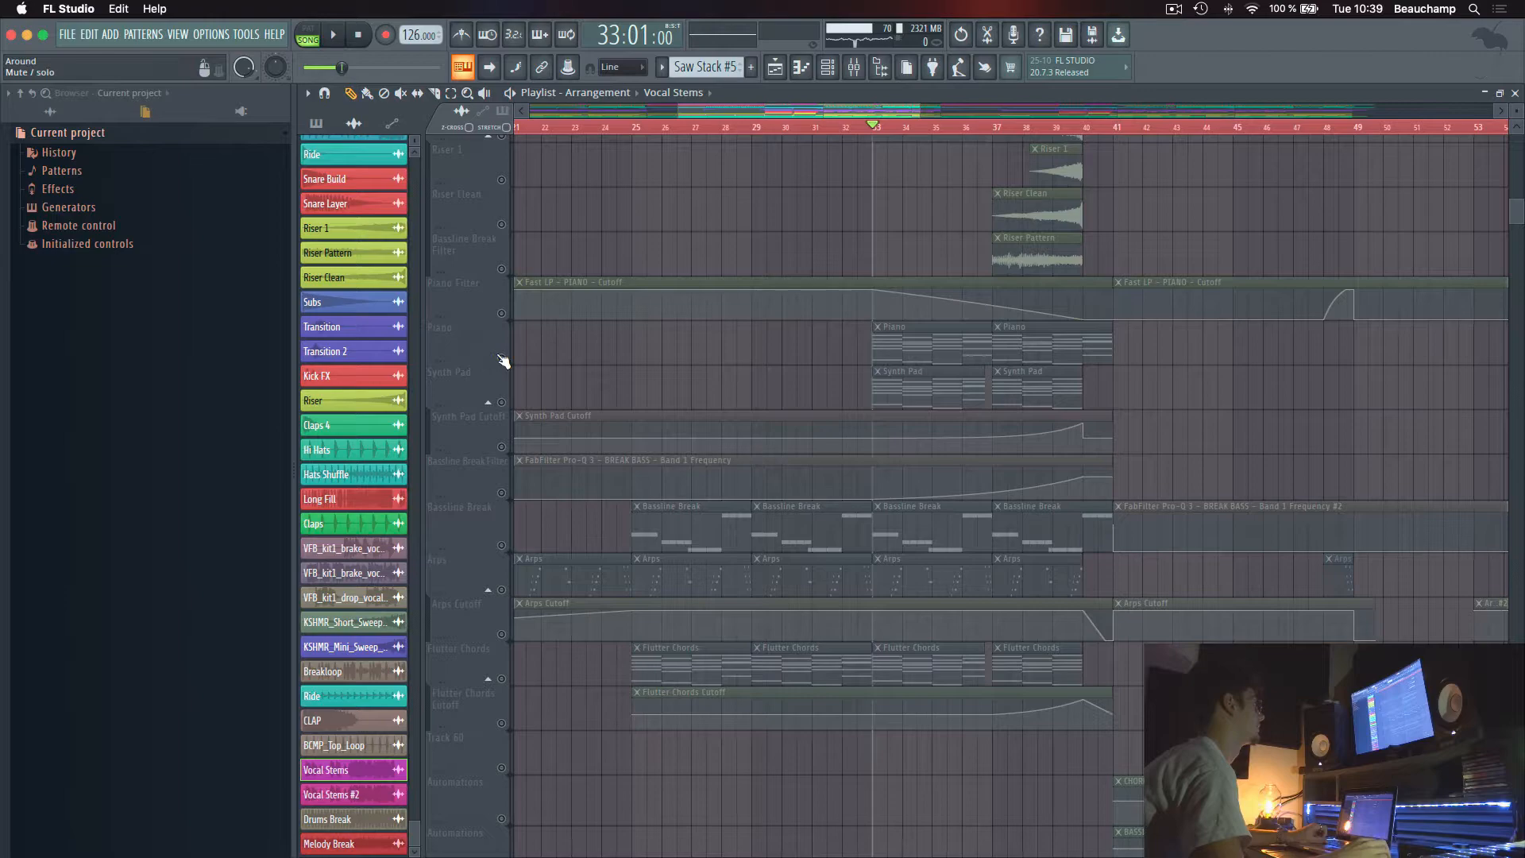
{"action": "left_click", "coordinate": [502, 358]}
{"action": "key", "text": "space"}
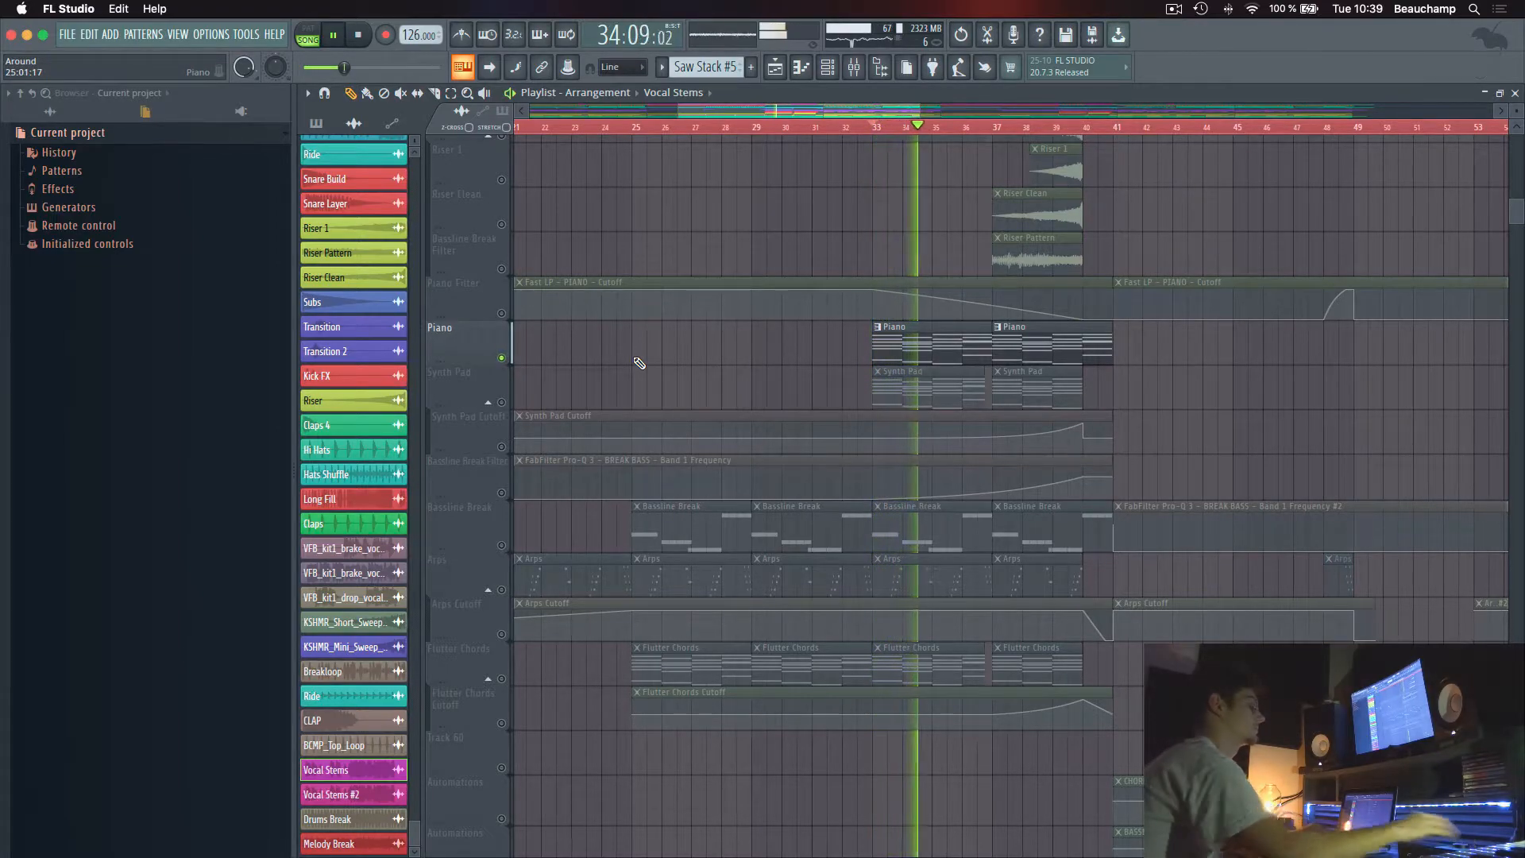
Examine the Piano clip's notes at bar 33 and its TruePianos channel, stop playback and return to the playlist
{"action": "double_click", "coordinate": [904, 336]}
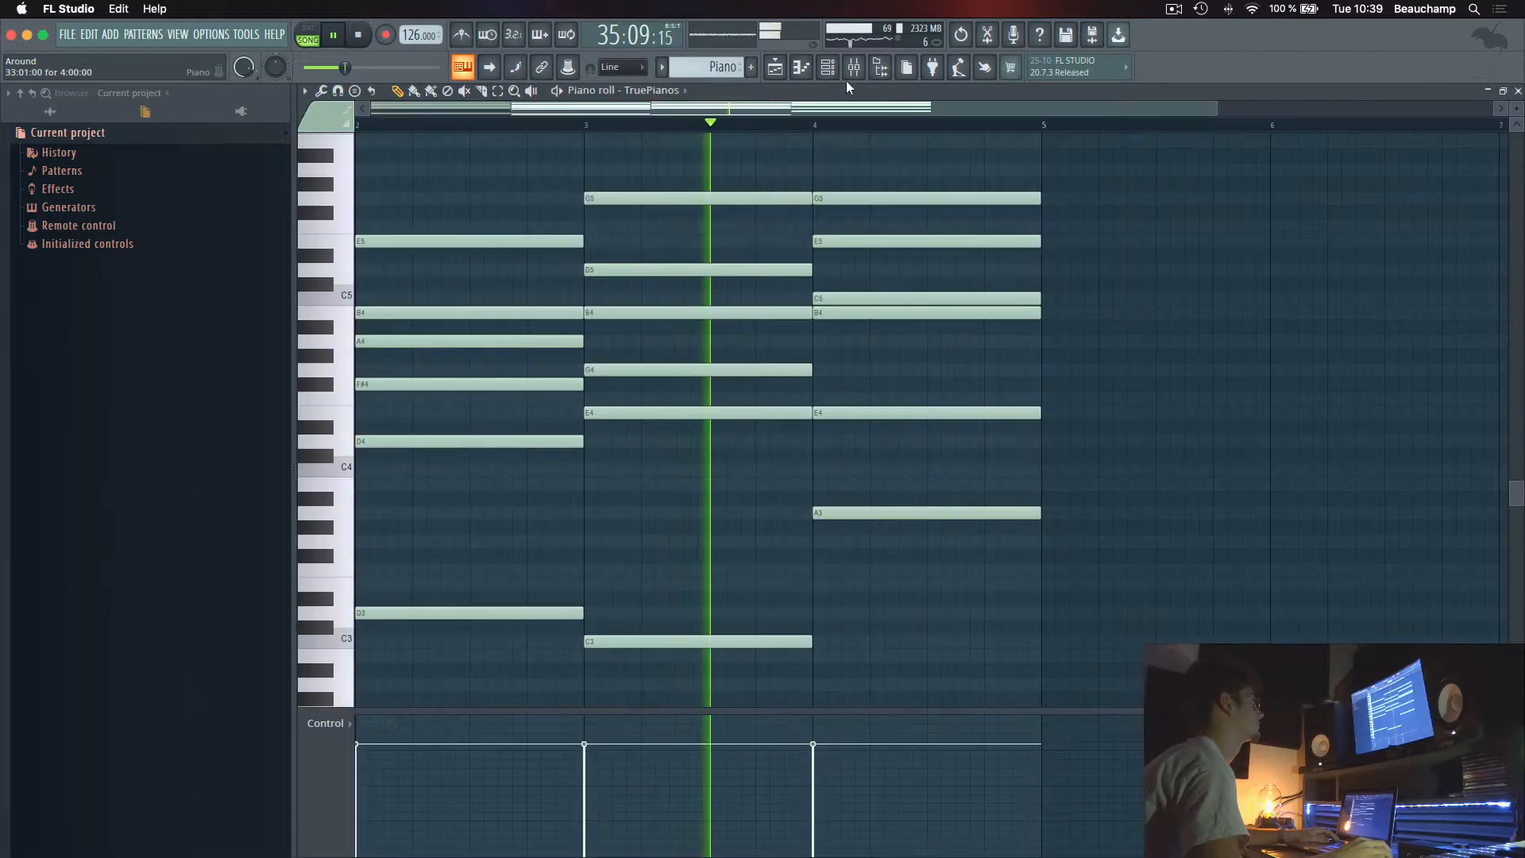
{"action": "left_click", "coordinate": [828, 67]}
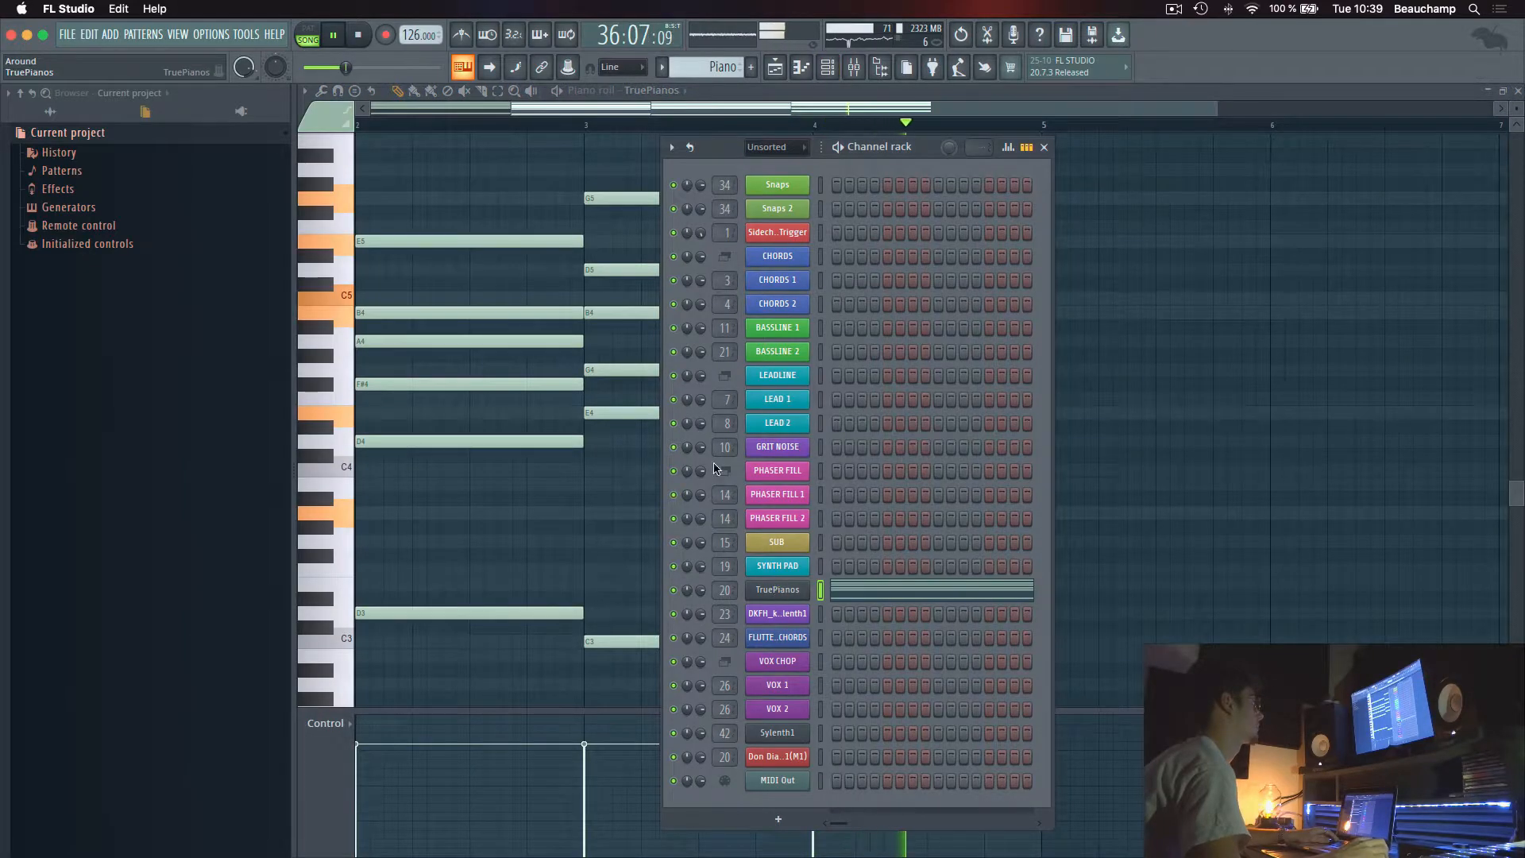
{"action": "left_click", "coordinate": [777, 589]}
{"action": "key", "text": "space"}
{"action": "left_click_drag", "start_coordinate": [529, 159], "coordinate": [699, 154]}
{"action": "left_click", "coordinate": [886, 162]}
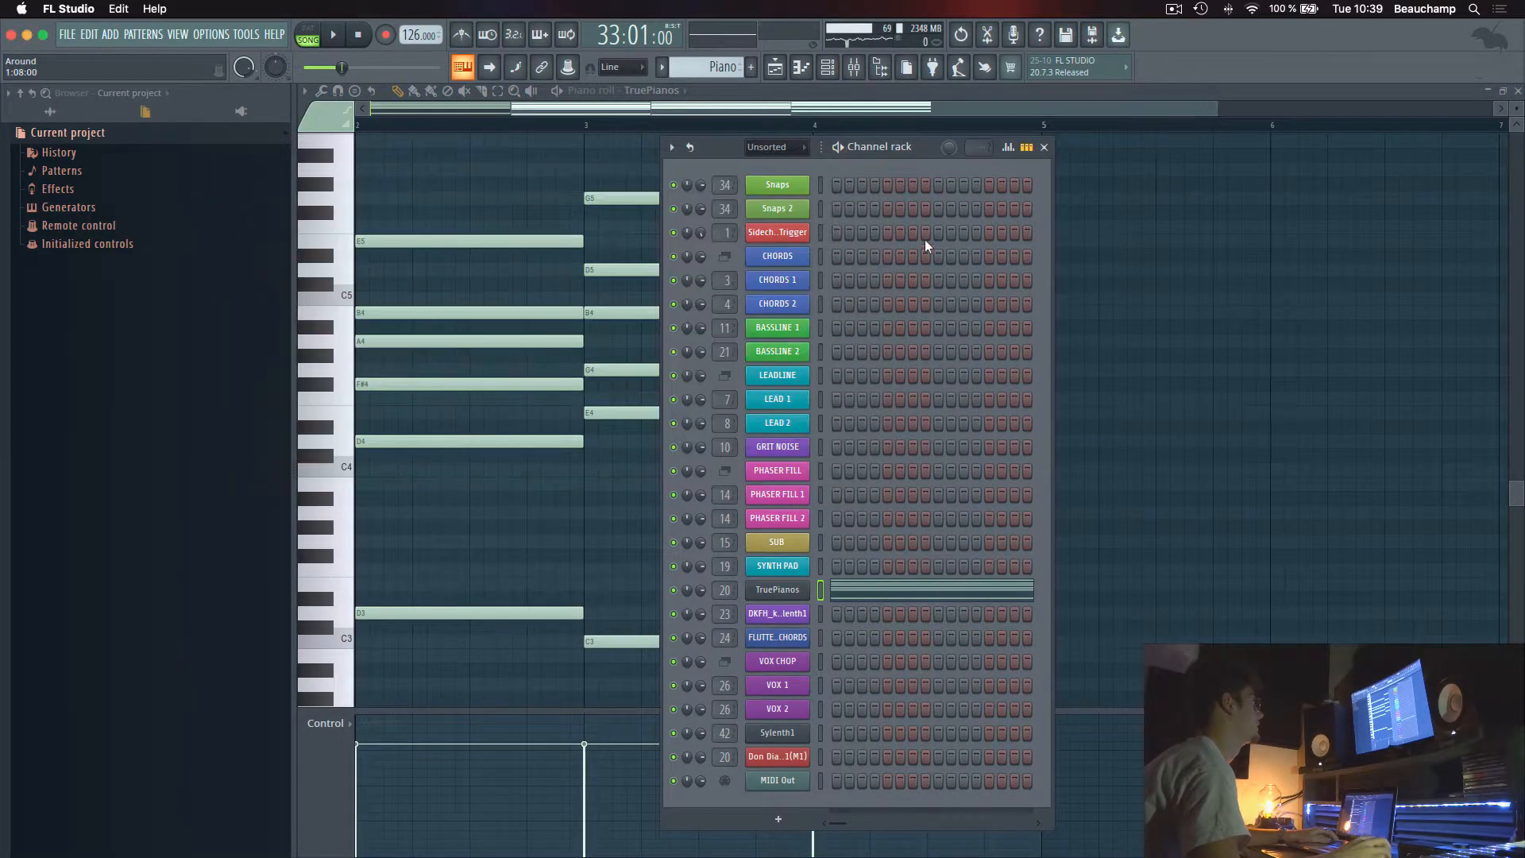
{"action": "key", "text": "Escape"}
{"action": "key", "text": "Escape"}
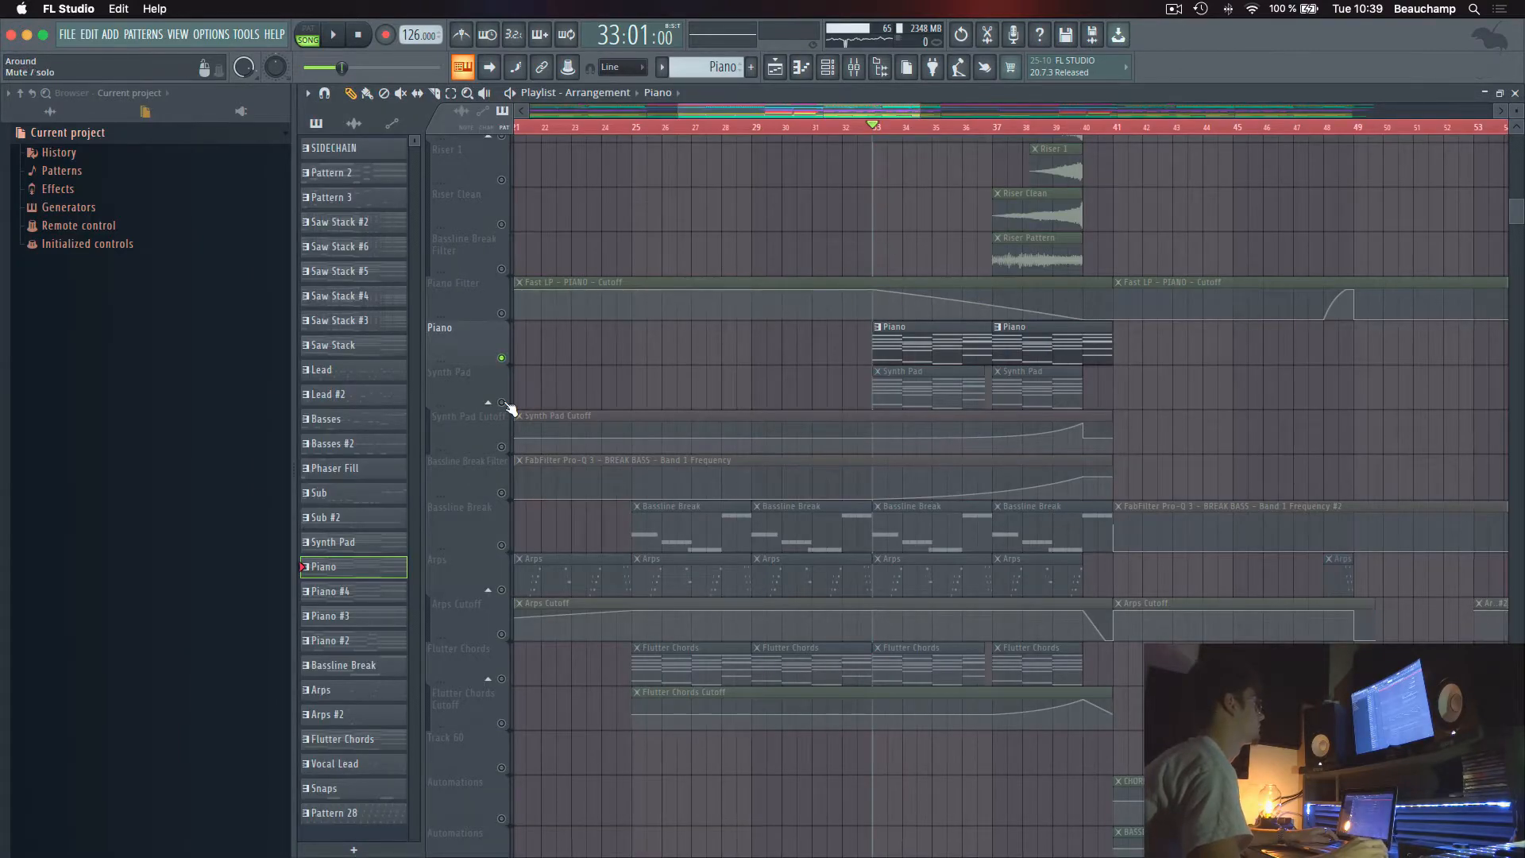
Solo the Synth Pad track with its cutoff automation and audition it from bar 33, leaving the Bassline Break Filter track muted
{"action": "left_click", "coordinate": [505, 450]}
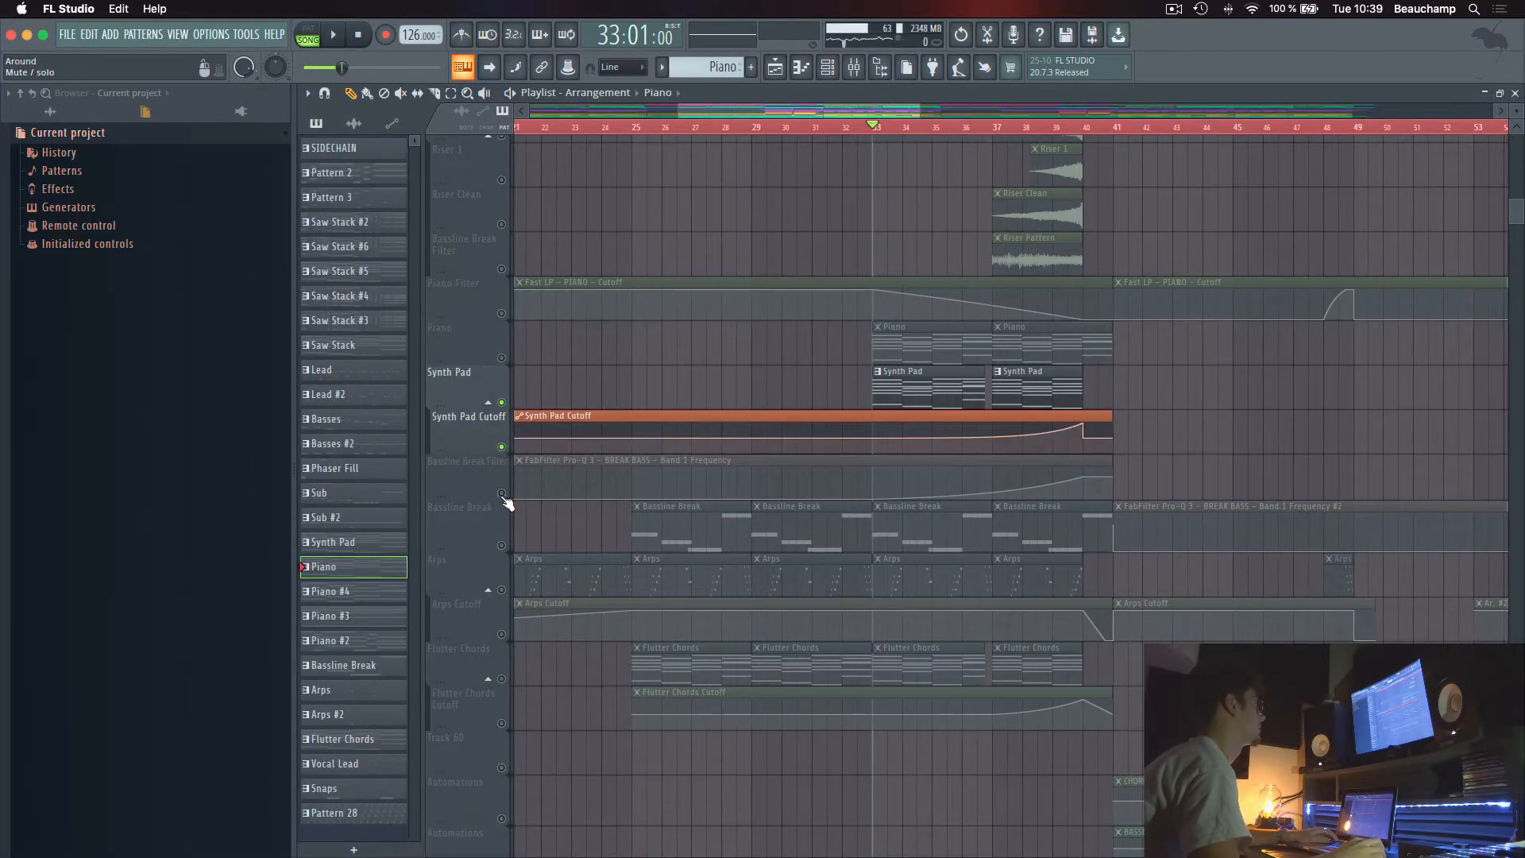
{"action": "left_click", "coordinate": [494, 473], "text": "shift"}
{"action": "key", "text": "space"}
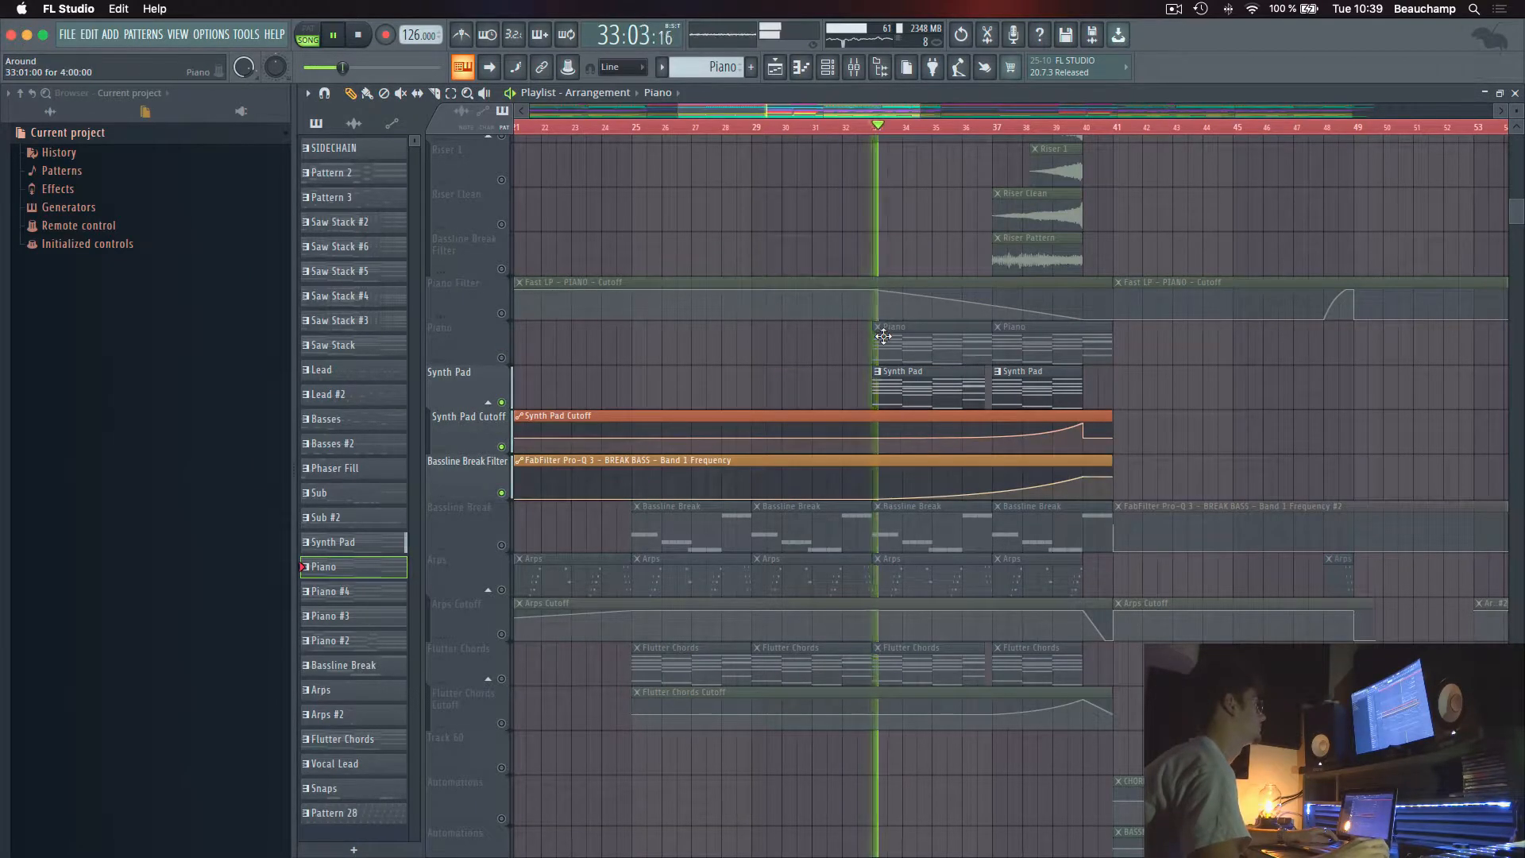
{"action": "left_click", "coordinate": [499, 479], "text": "shift"}
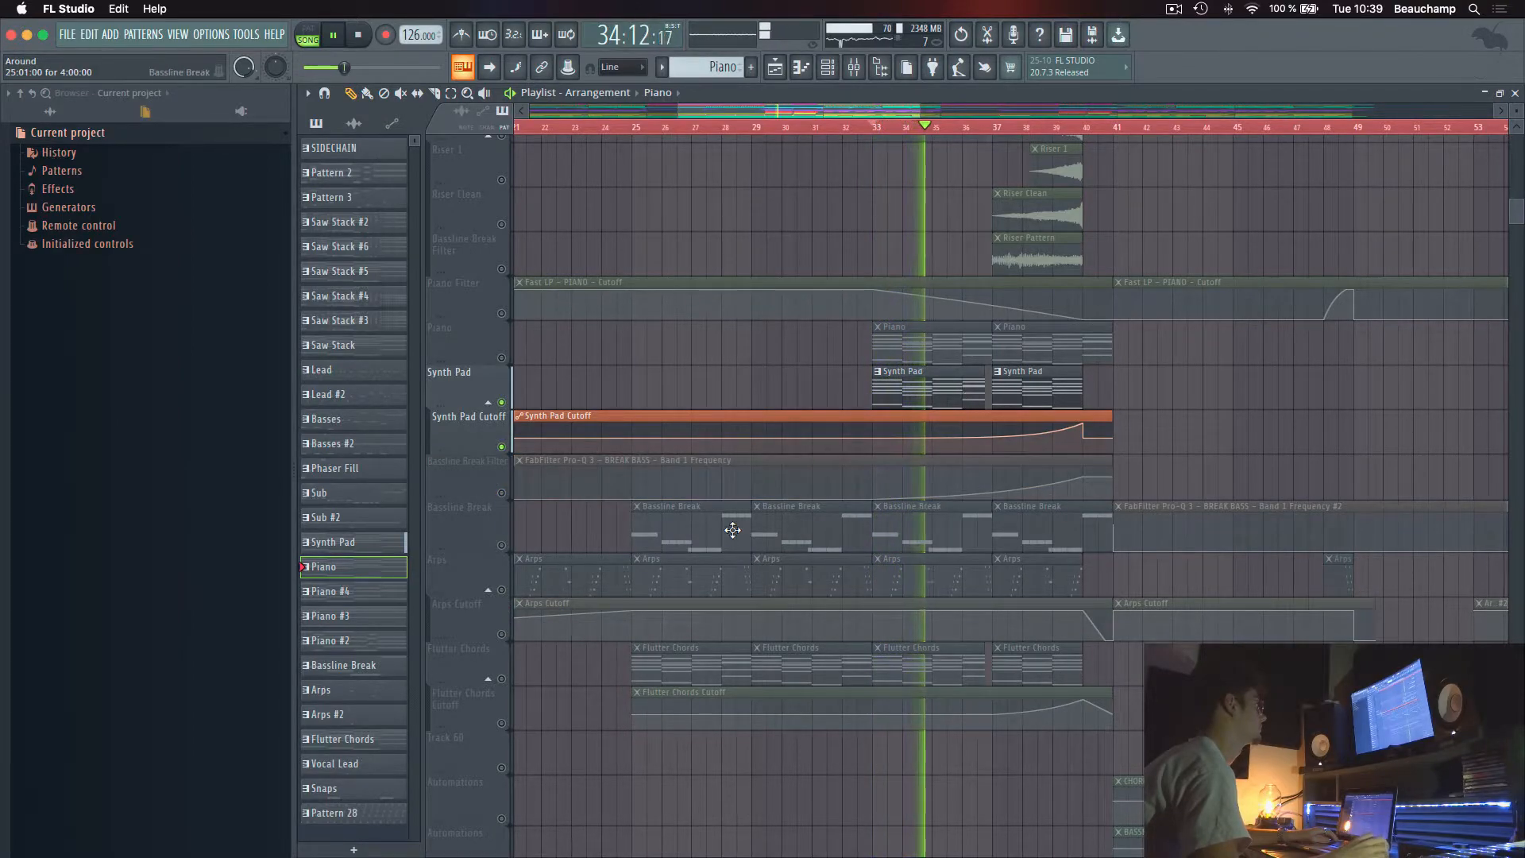
{"action": "key", "text": "space"}
Solo the Bassline Break track, play it from bar 33 while viewing its notes, and return to the playlist
{"action": "left_click", "coordinate": [505, 548]}
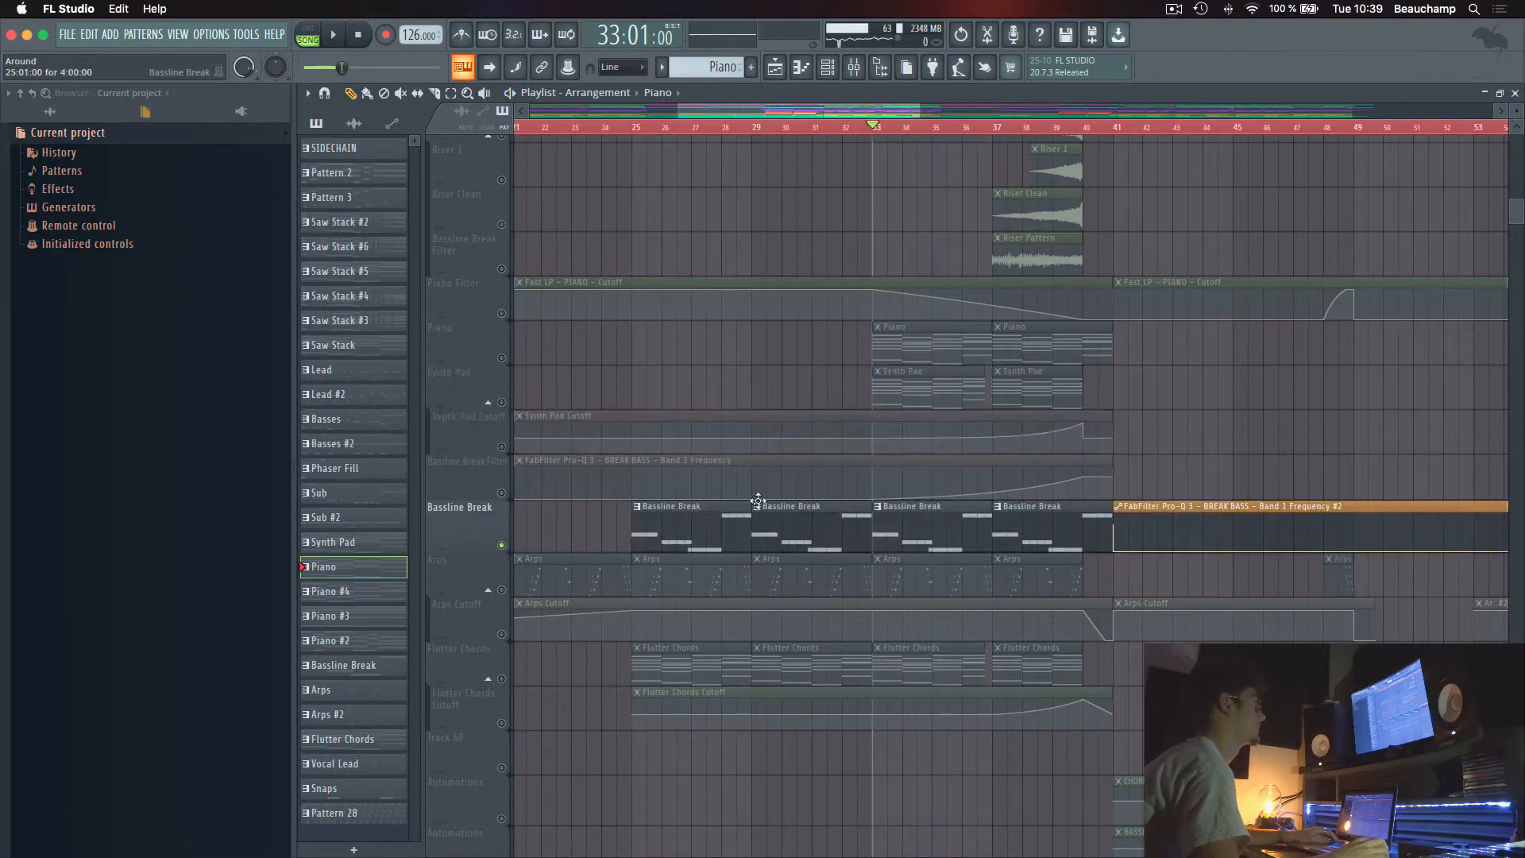
{"action": "key", "text": "space"}
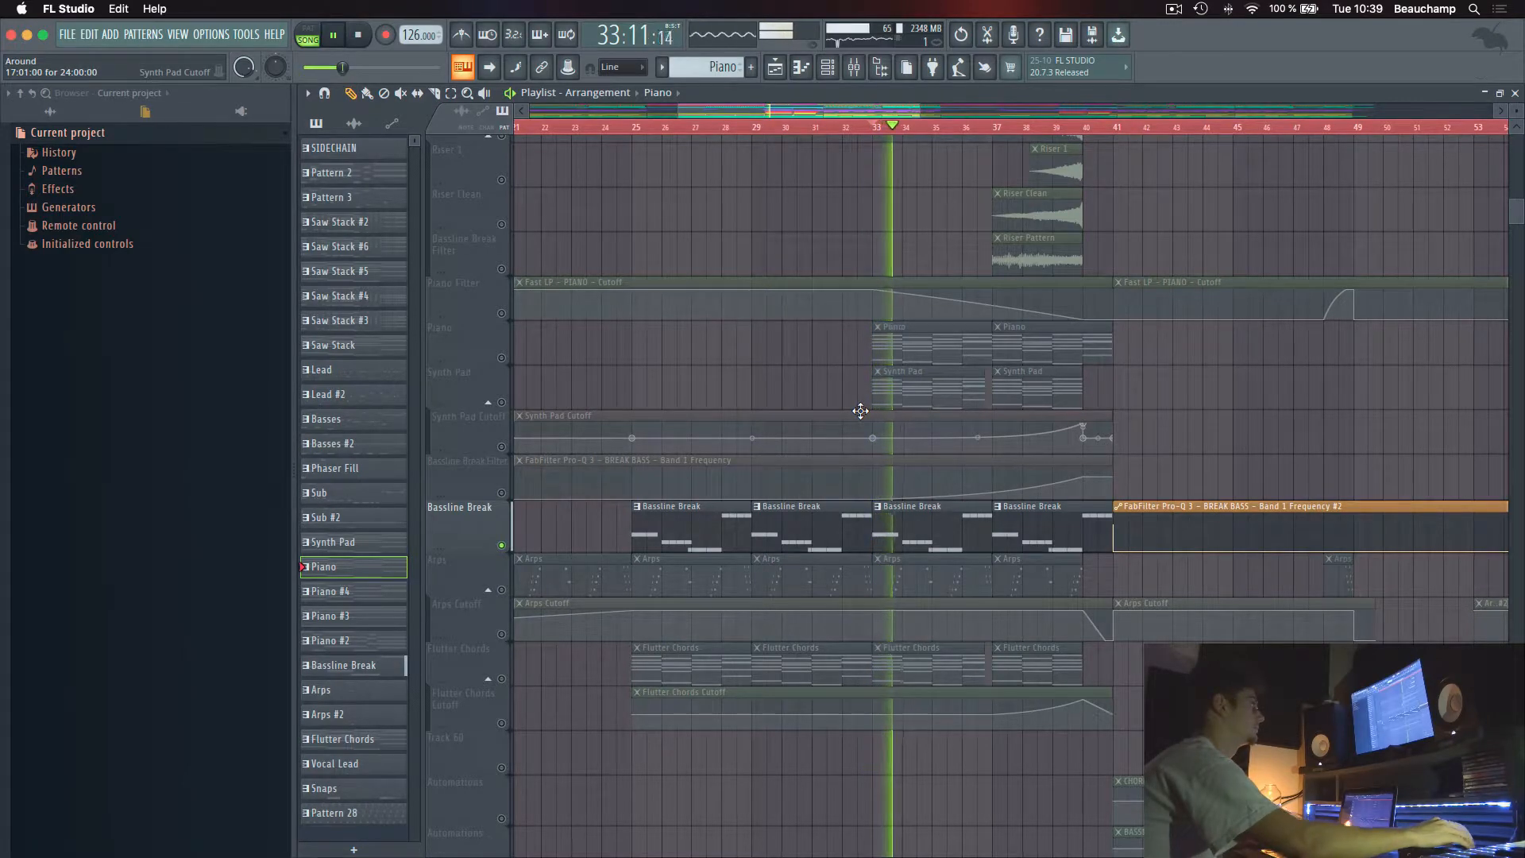
{"action": "double_click", "coordinate": [933, 521]}
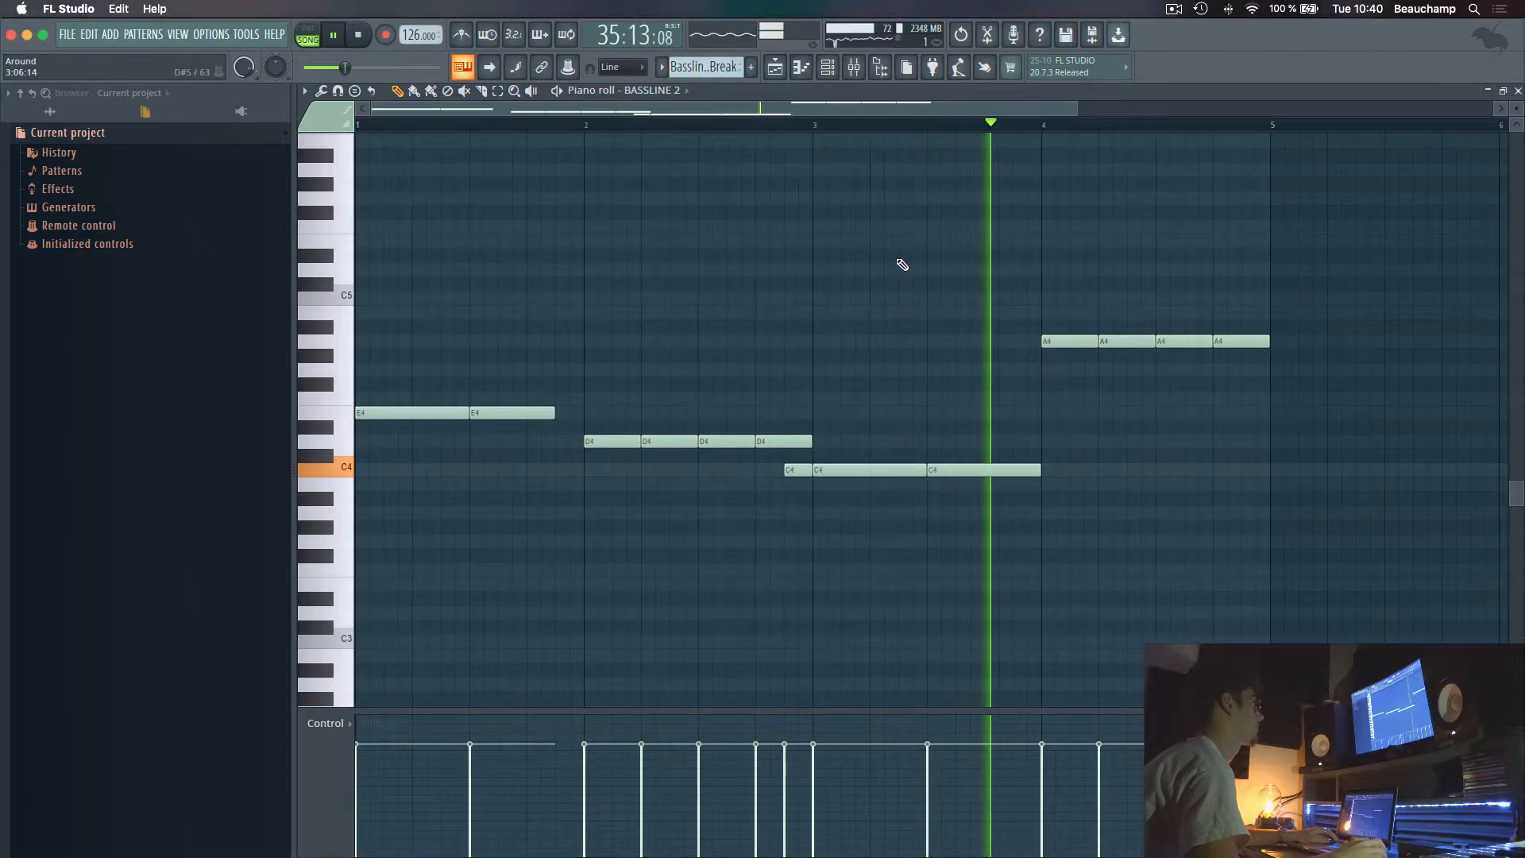
{"action": "key", "text": "space"}
{"action": "key", "text": "F5"}
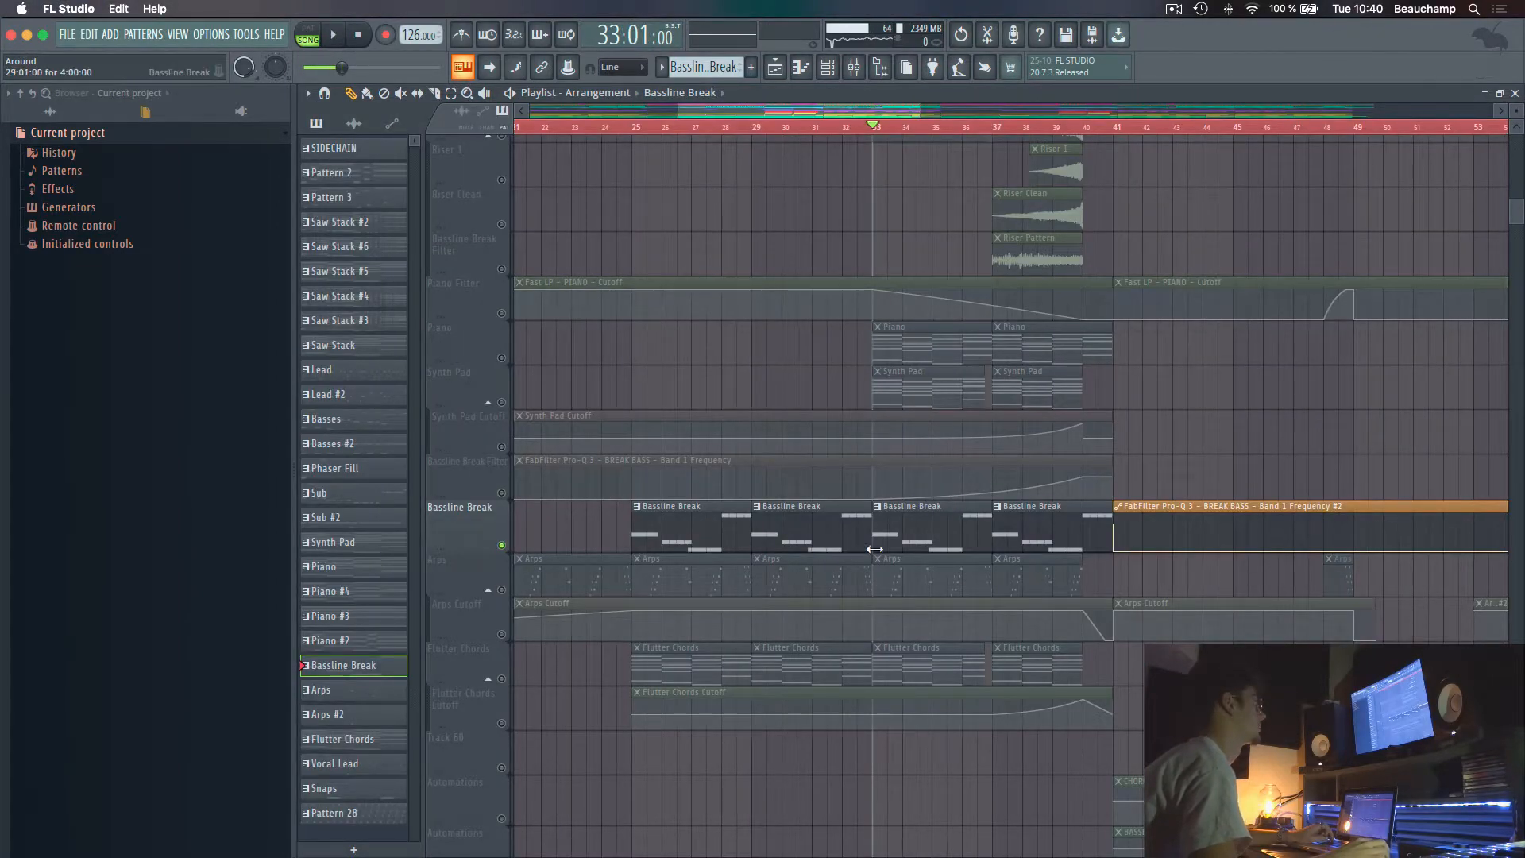
Reopen the Bassline Break clip at bar 33 to study its notes, play a short passage and go back to the playlist
{"action": "double_click", "coordinate": [946, 521]}
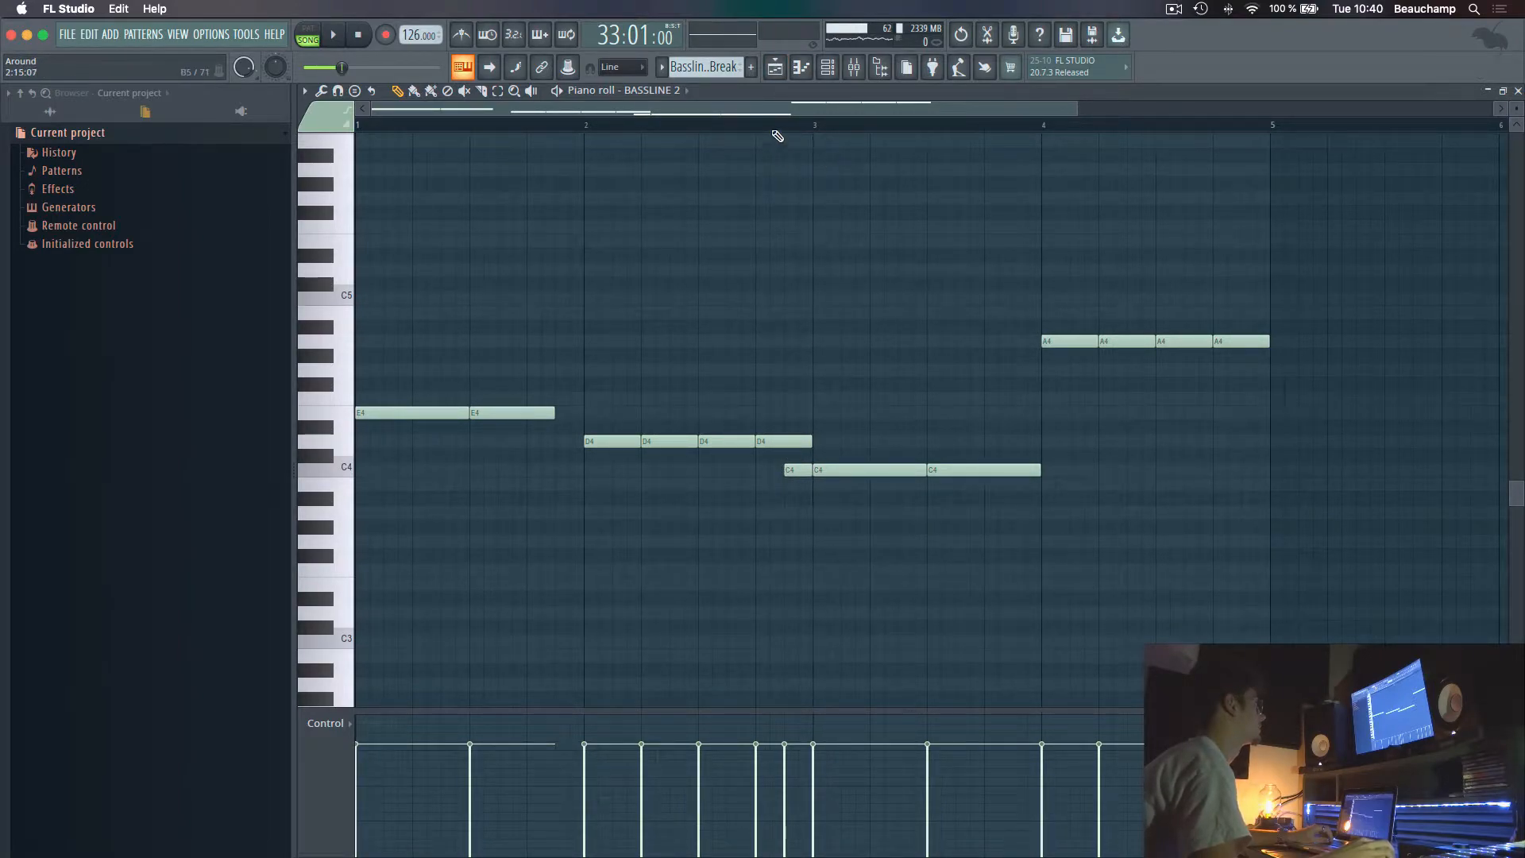
{"action": "key", "text": "space"}
{"action": "key", "text": "space"}
{"action": "key", "text": "F5"}
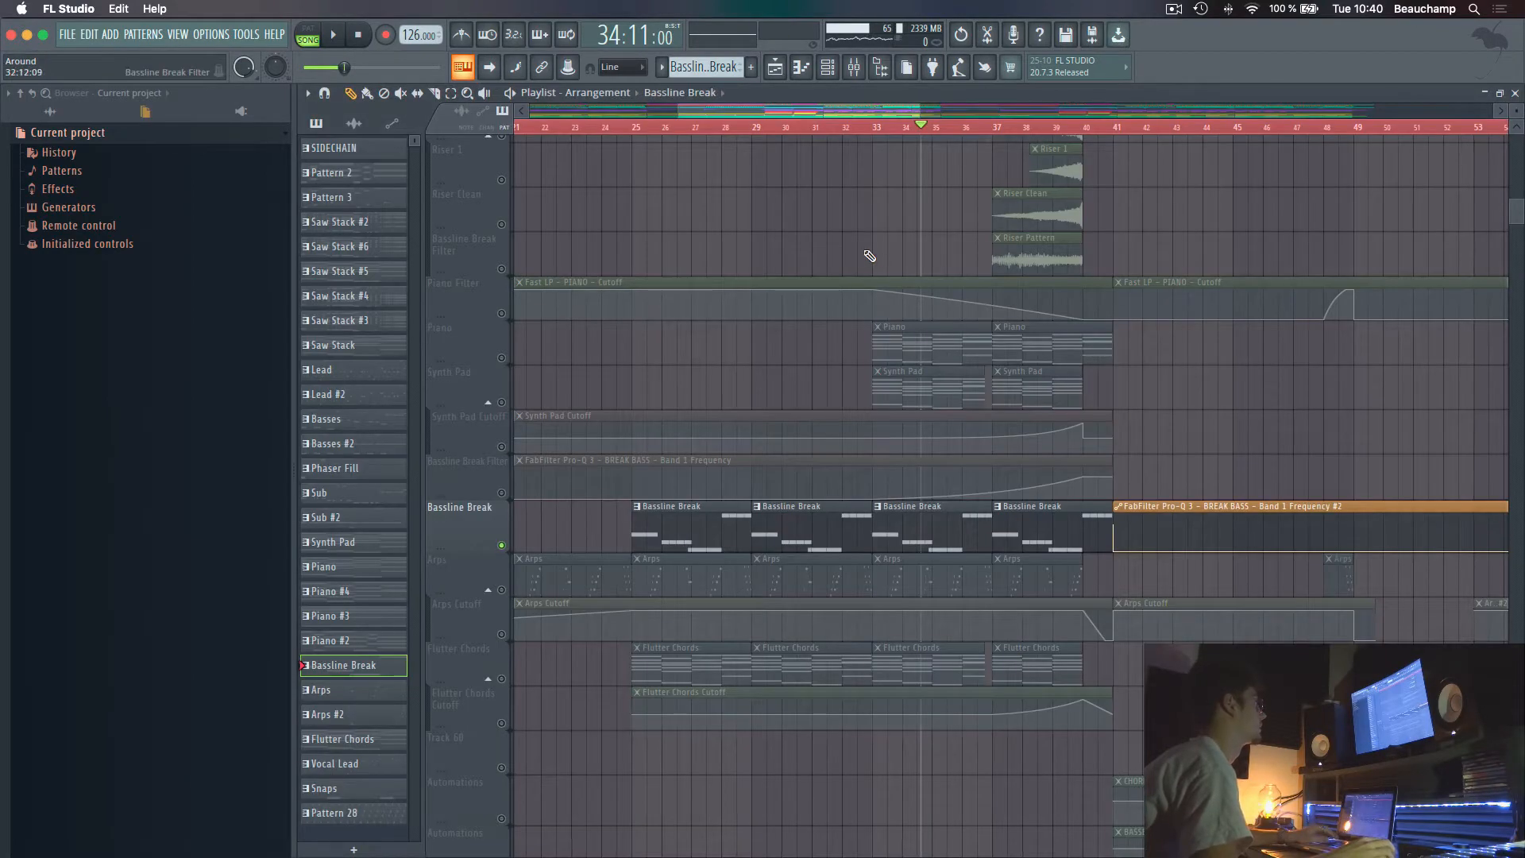
Audition the soloed Arps track from bar 25, move the channel rack aside and filter its channels to Audio
{"action": "left_click", "coordinate": [636, 130]}
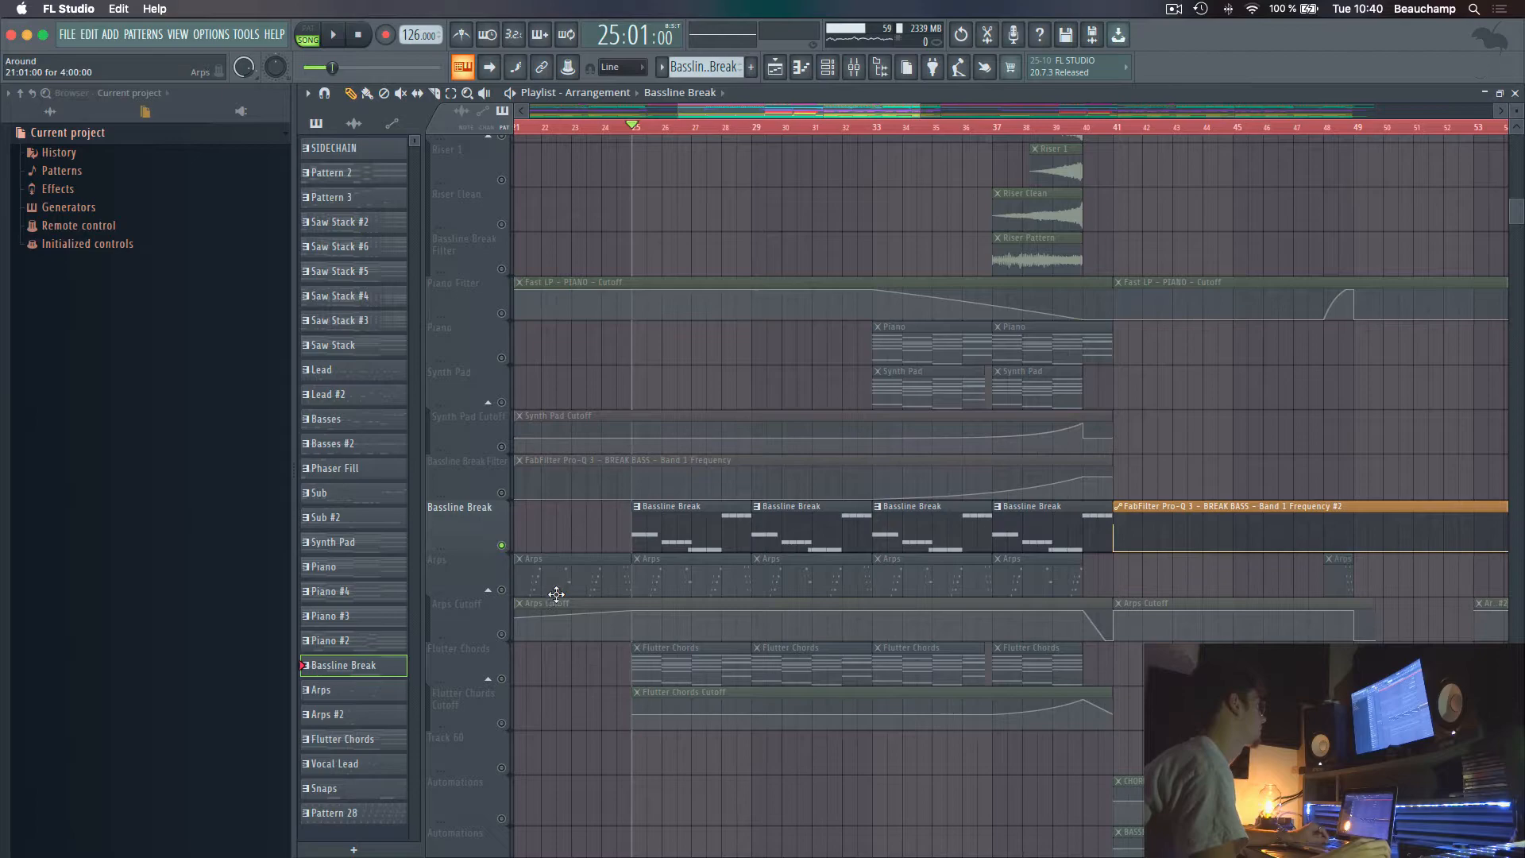
{"action": "key", "text": "space"}
{"action": "left_click", "coordinate": [824, 66]}
{"action": "left_click", "coordinate": [775, 147]}
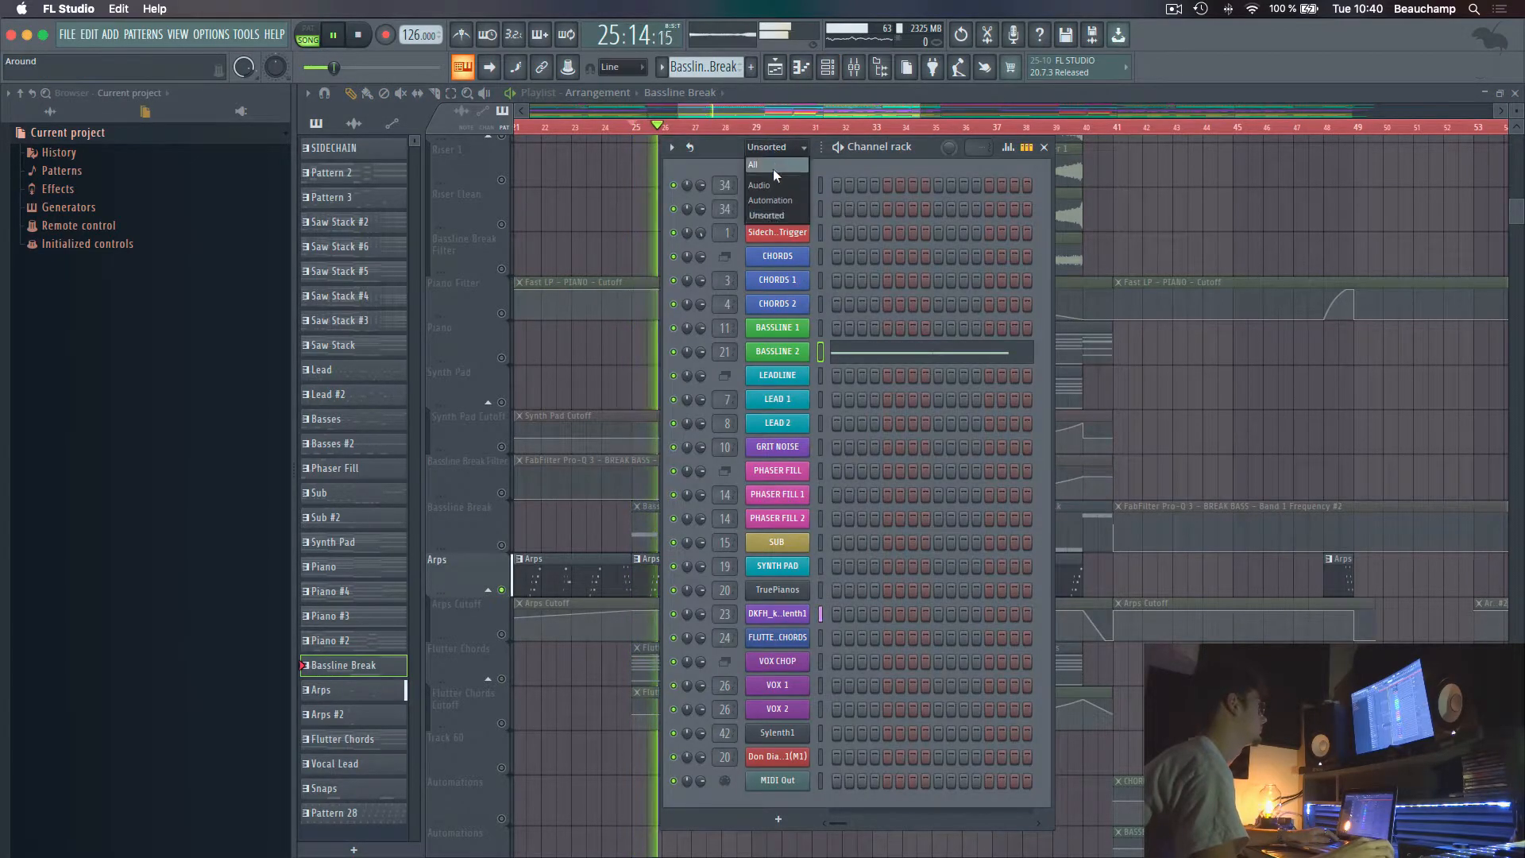
{"action": "left_click", "coordinate": [765, 216]}
{"action": "key", "text": "space"}
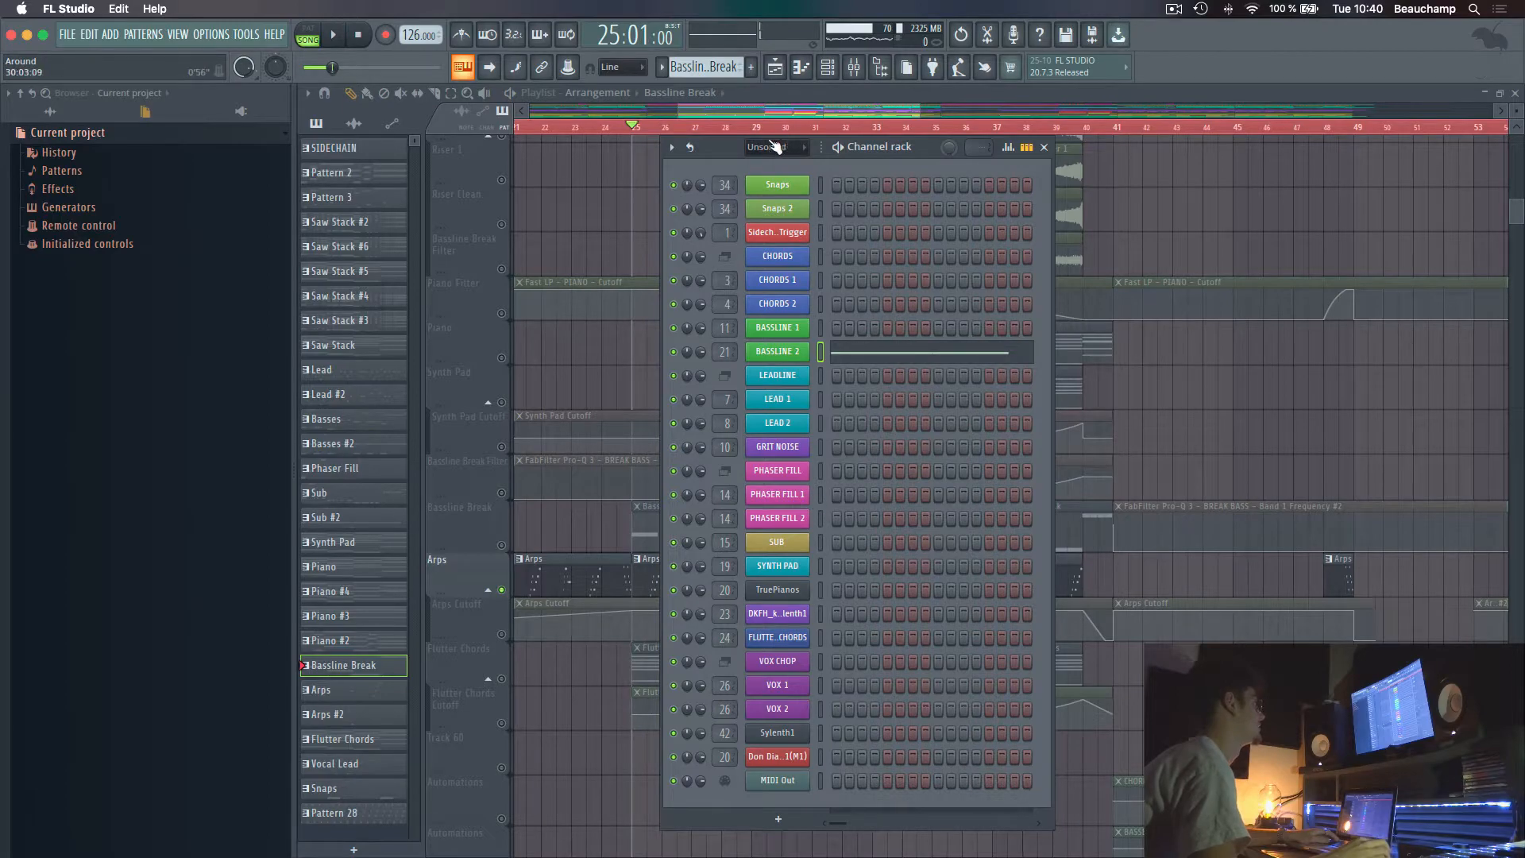
{"action": "left_click_drag", "start_coordinate": [775, 147], "coordinate": [999, 96]}
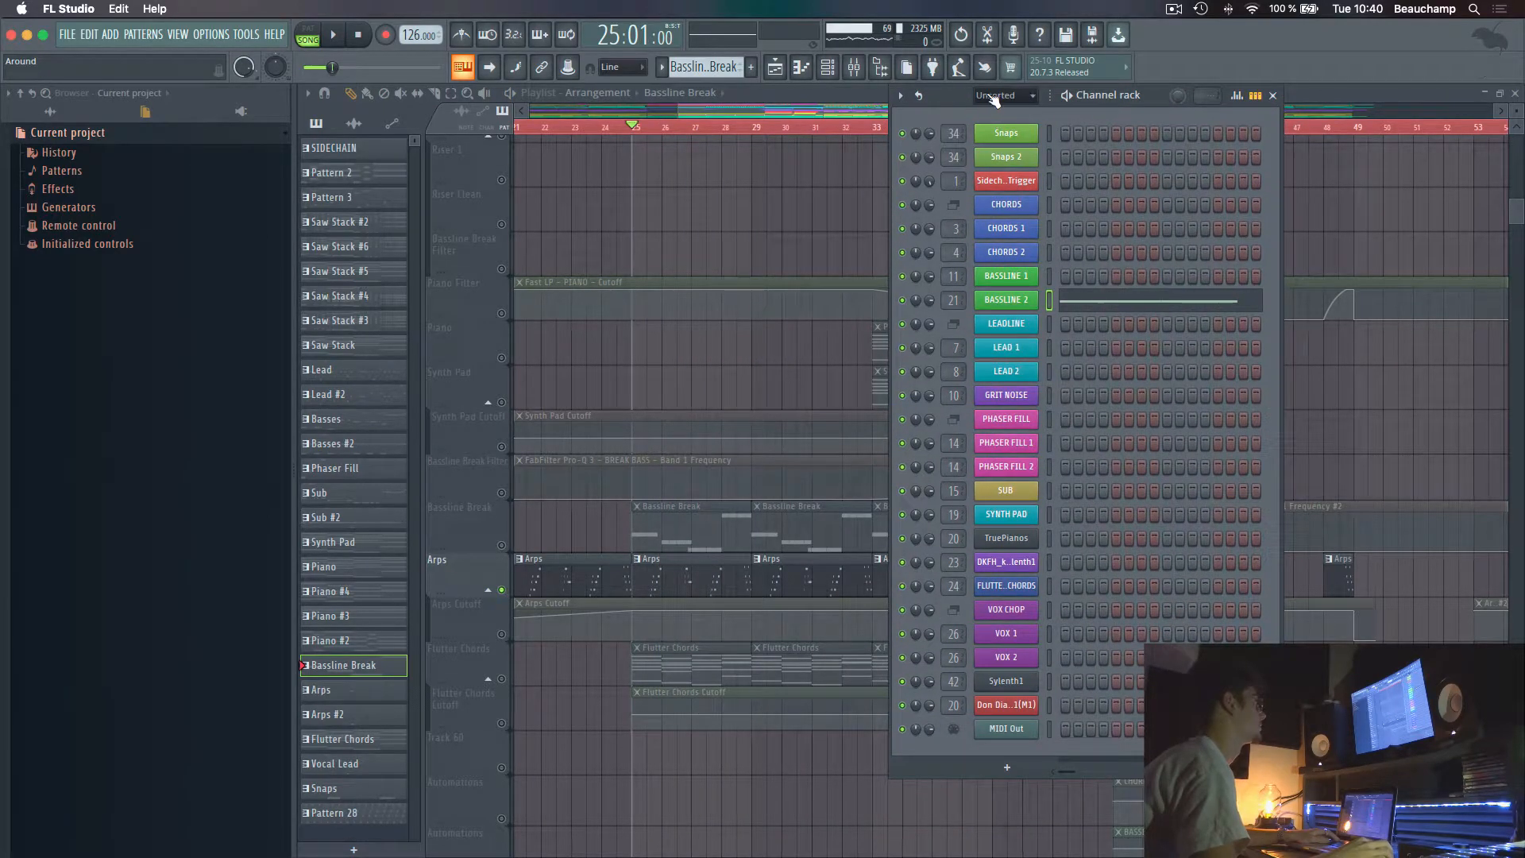
{"action": "left_click", "coordinate": [989, 134]}
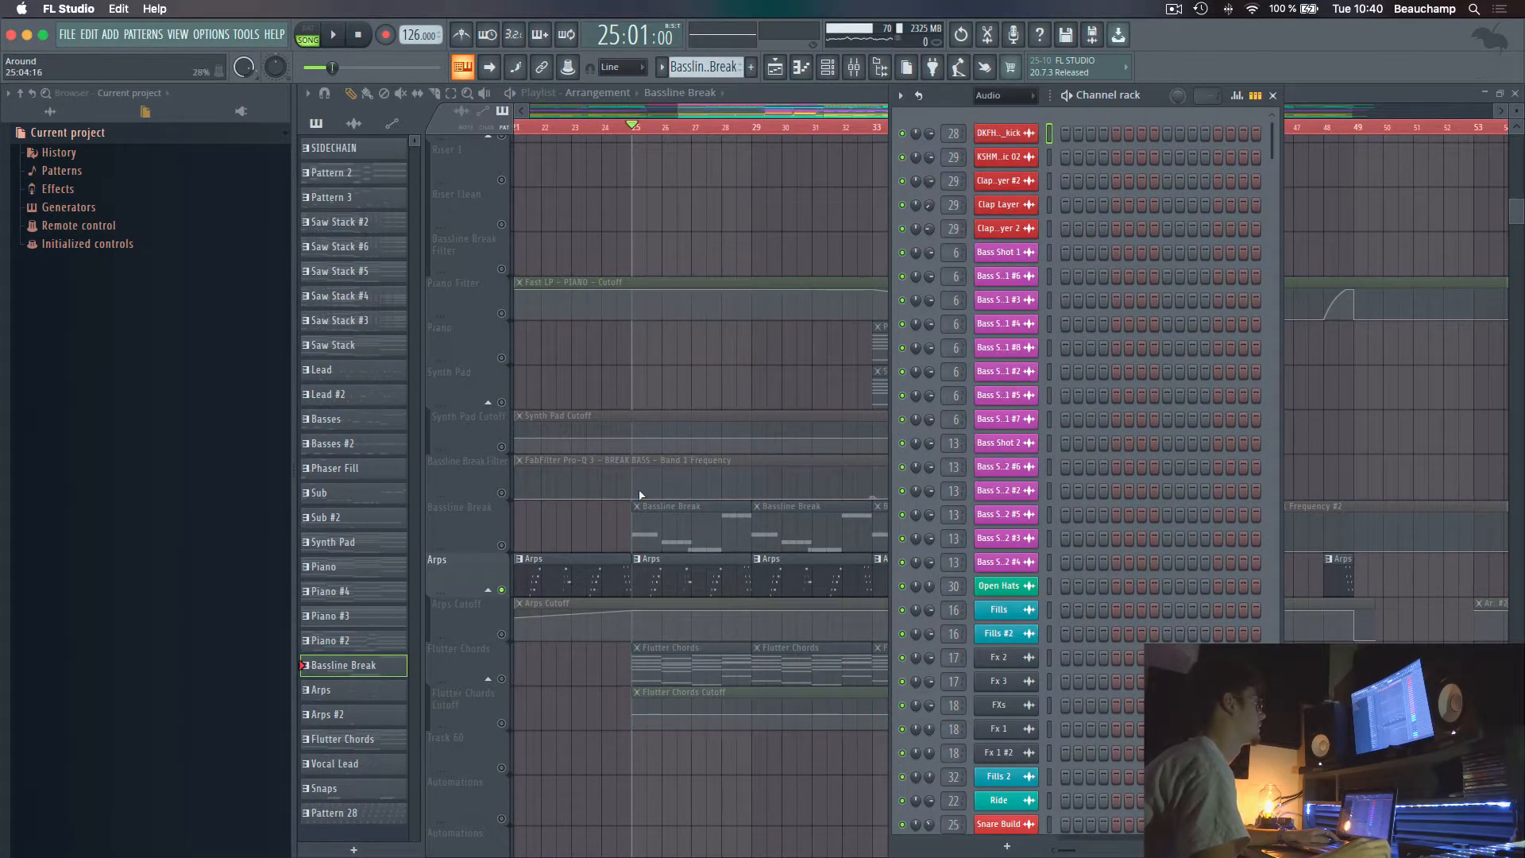
Open the Arps clip's notes alongside the channel rack and start playback from bar 25
{"action": "double_click", "coordinate": [668, 582]}
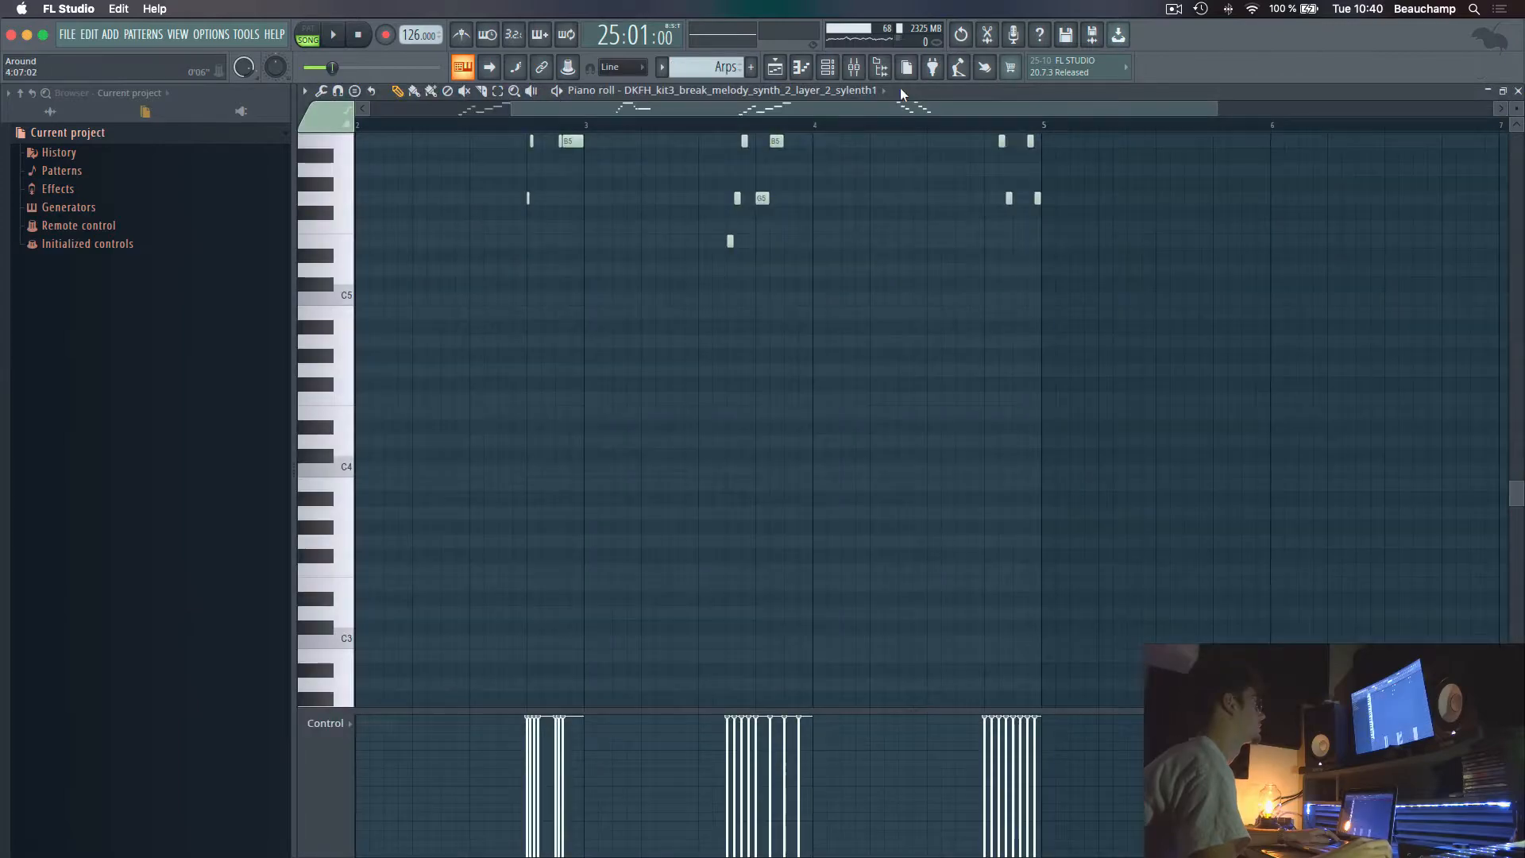
{"action": "left_click", "coordinate": [828, 74]}
{"action": "scroll", "coordinate": [704, 195], "scroll_direction": "up", "scroll_amount": 4}
{"action": "key", "text": "space"}
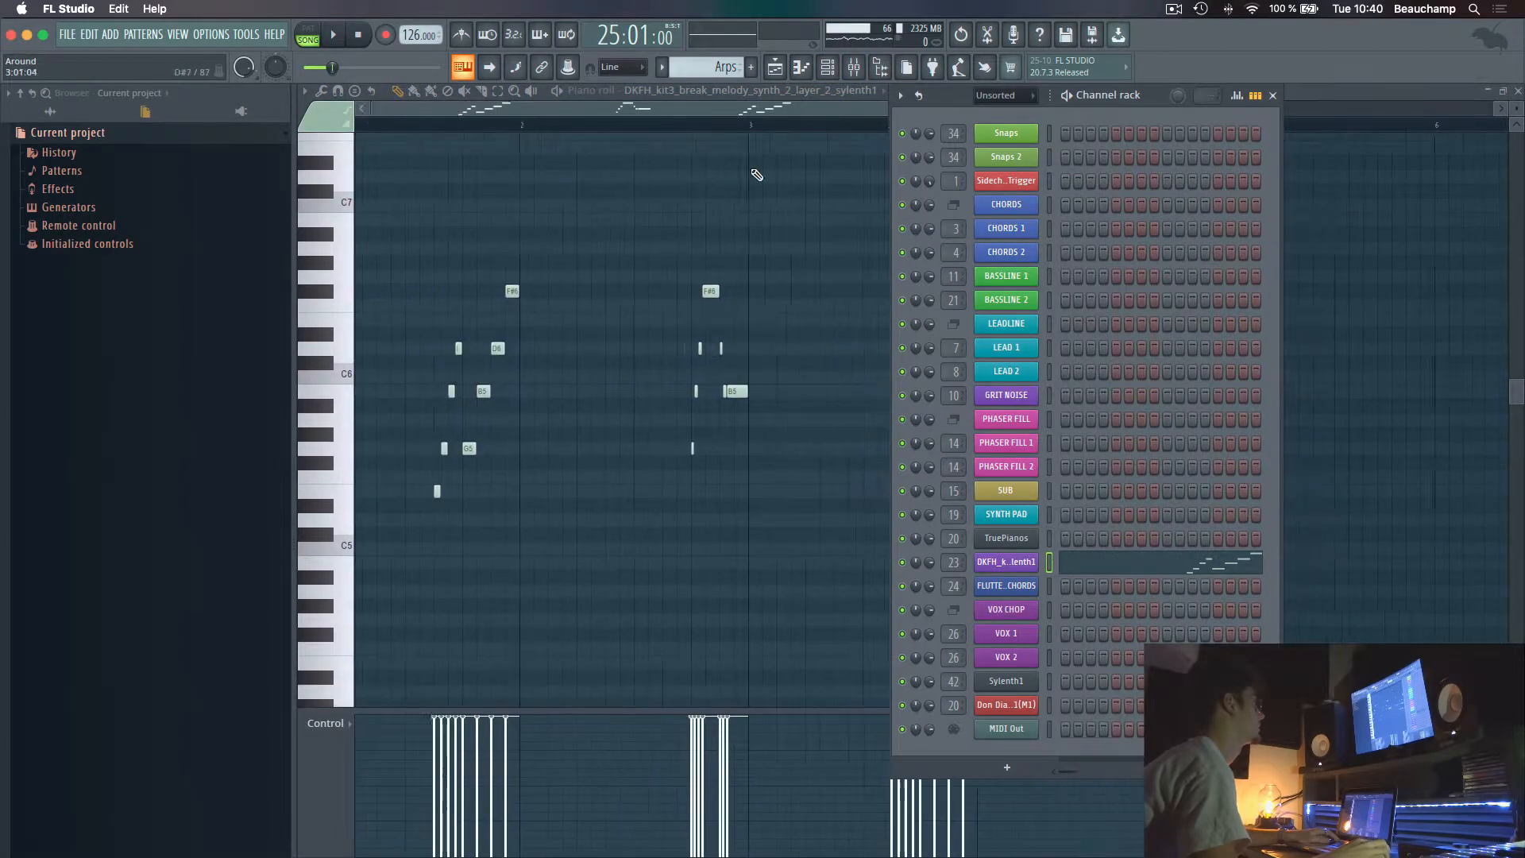
Inspect the Arps channel's Sylenth1 settings during playback, stop, and return to the playlist
{"action": "left_click", "coordinate": [1007, 564]}
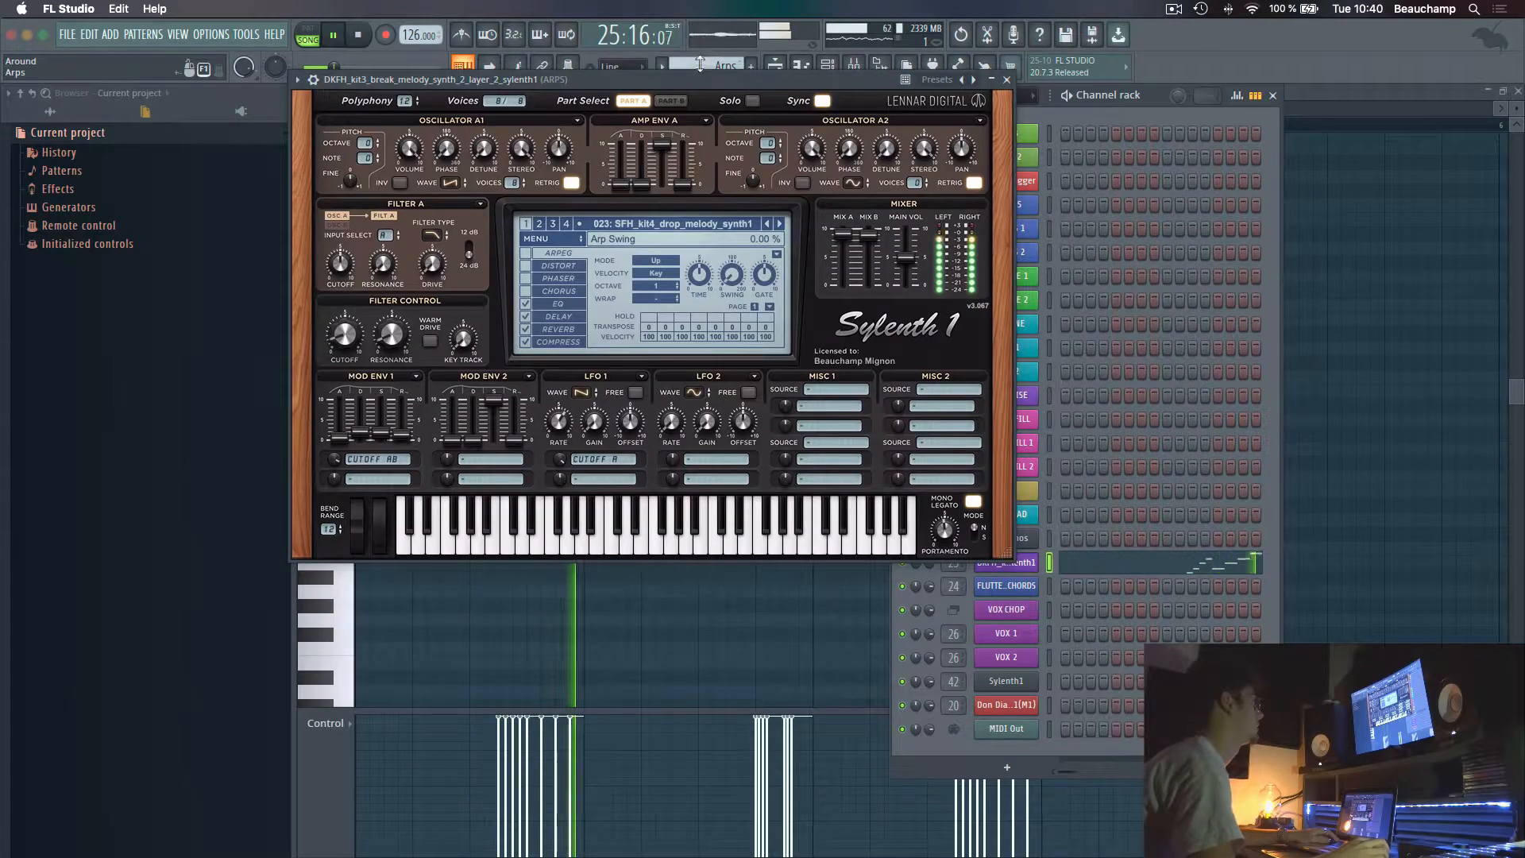
{"action": "left_click_drag", "start_coordinate": [727, 95], "coordinate": [991, 106]}
{"action": "key", "text": "Escape"}
{"action": "key", "text": "Escape"}
{"action": "key", "text": "space"}
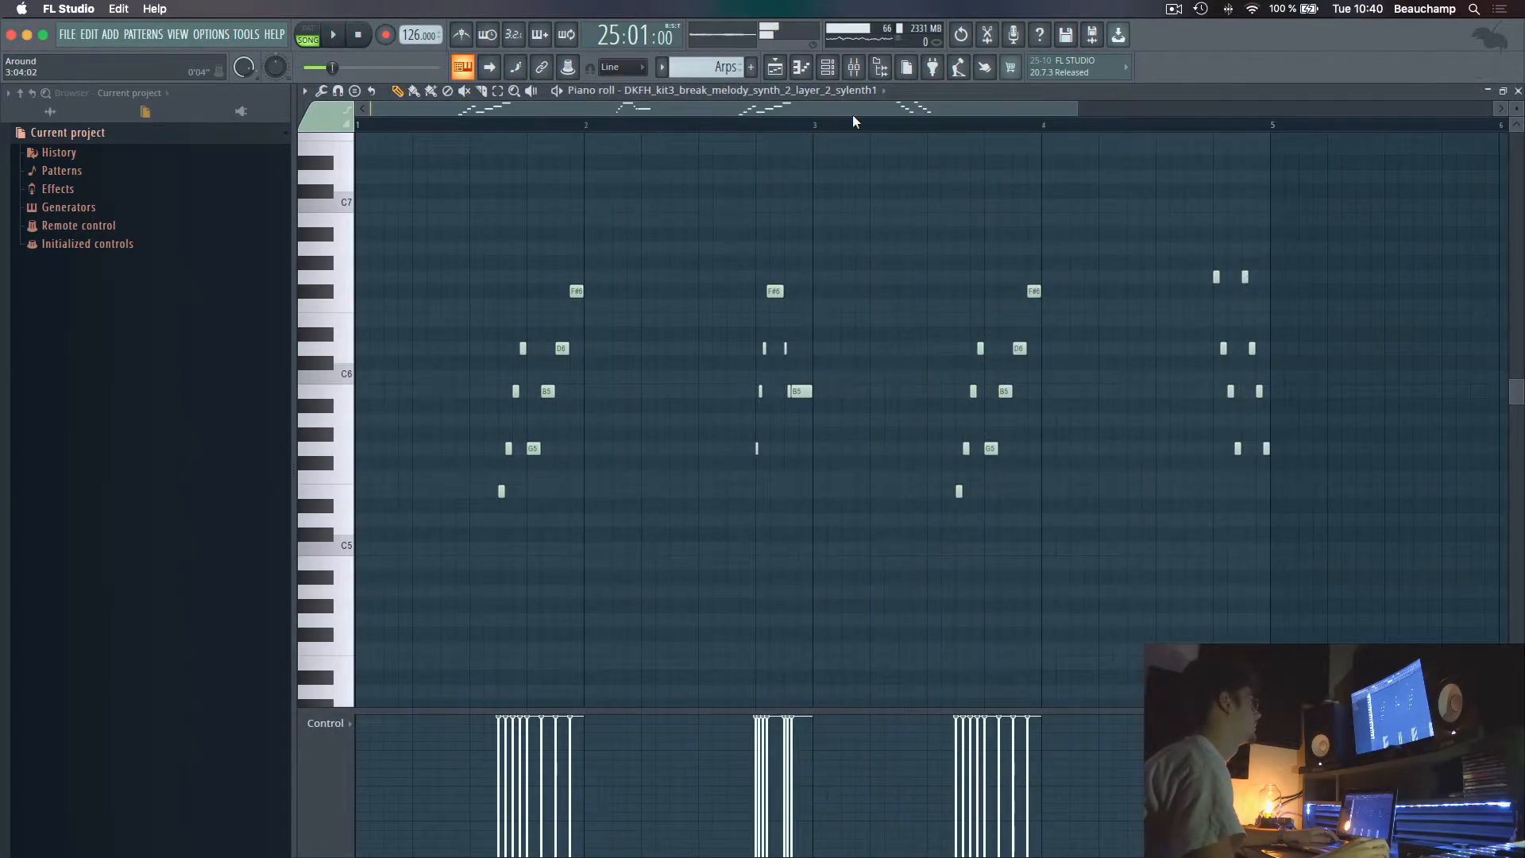
{"action": "key", "text": "Escape"}
Look through the browser's Samples folder for the Deekey Future House pack and collapse the folder again
{"action": "left_click", "coordinate": [50, 111]}
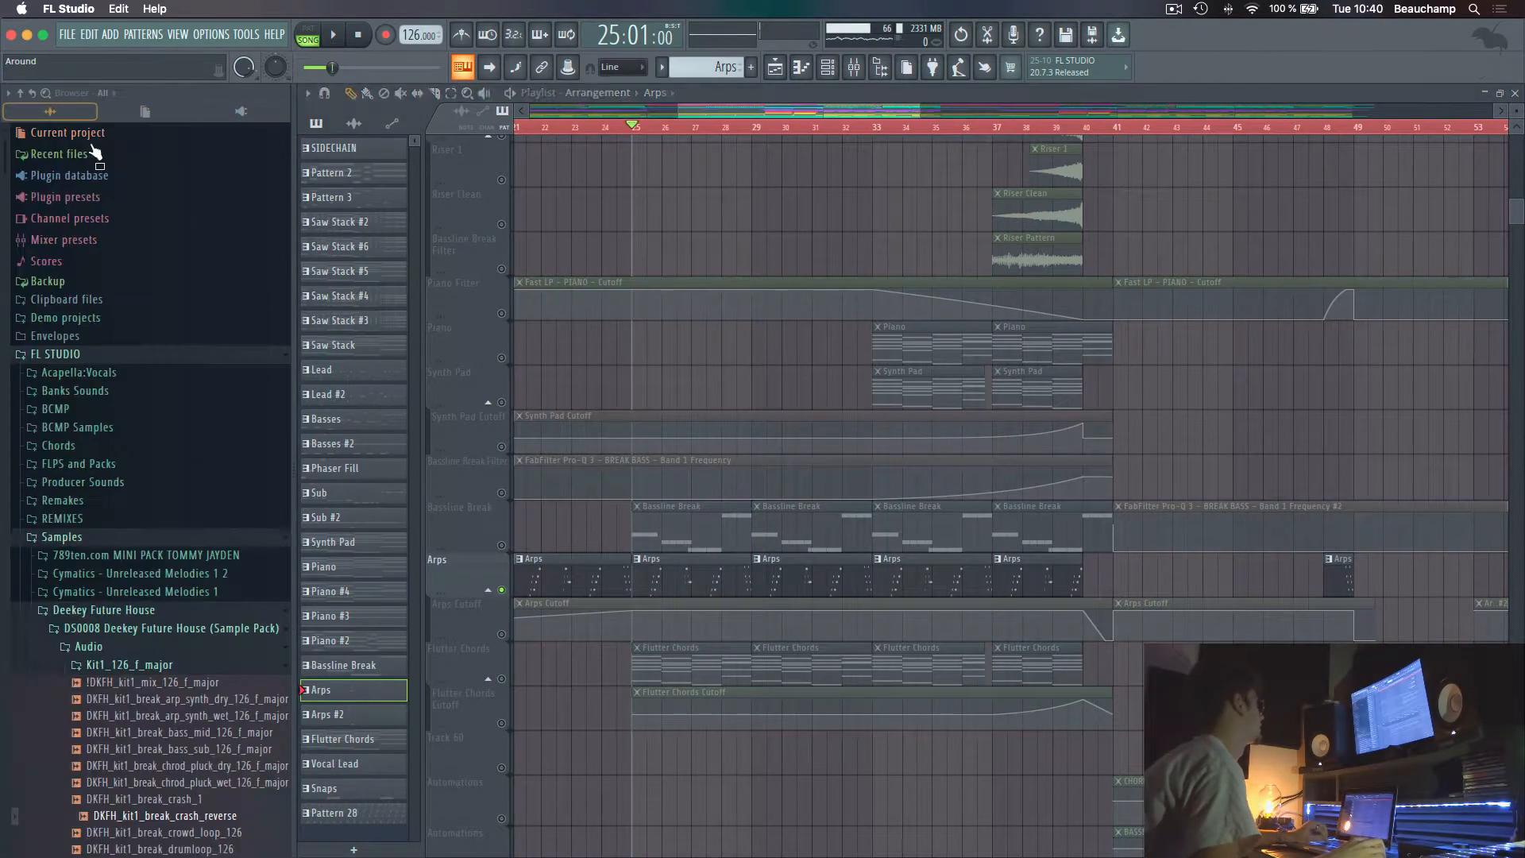
{"action": "left_click", "coordinate": [95, 539]}
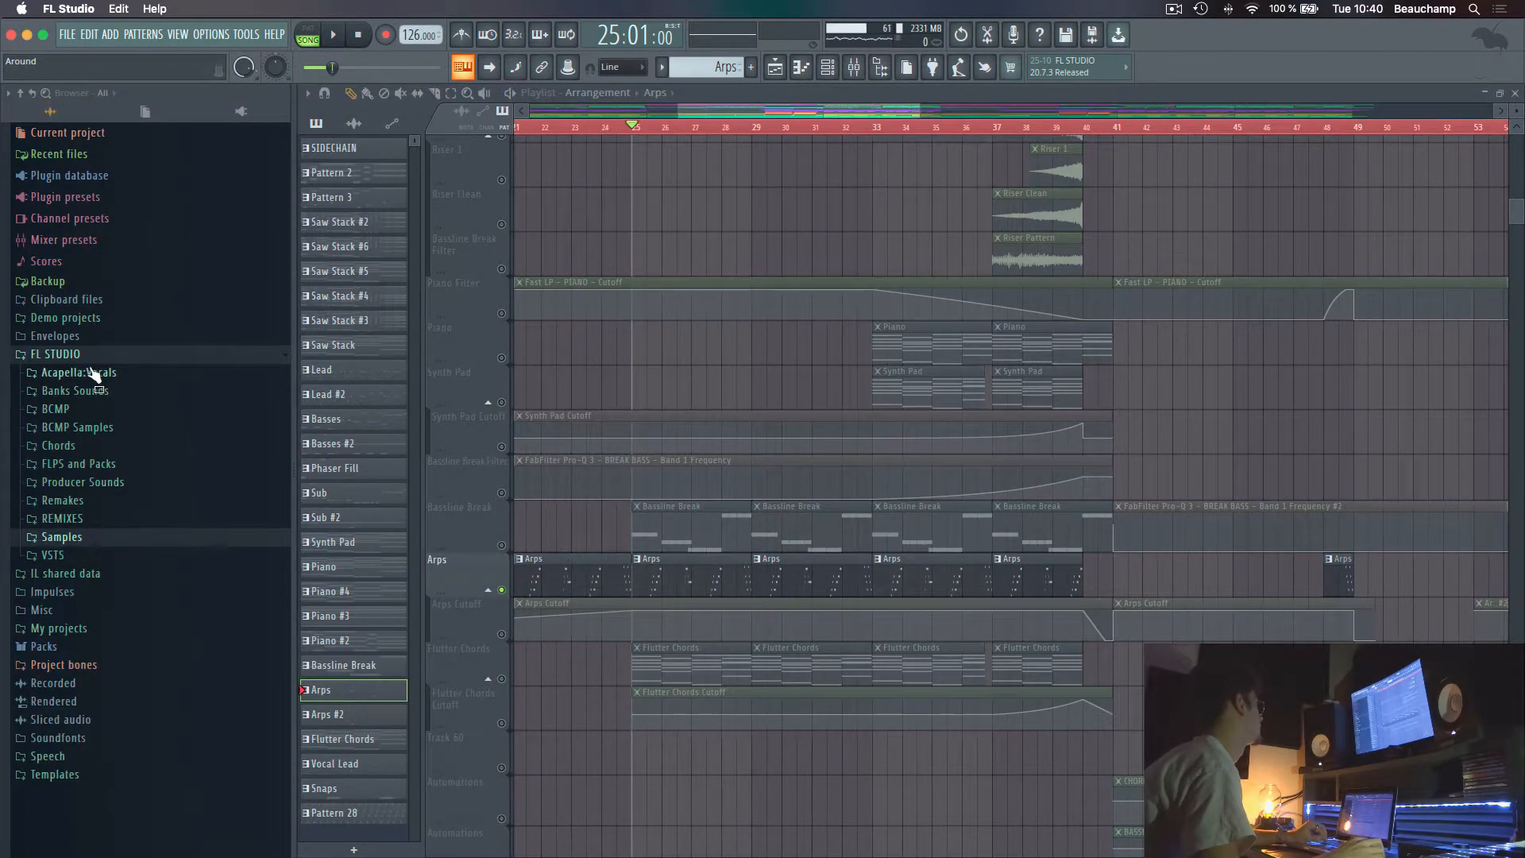
{"action": "left_click", "coordinate": [62, 538]}
{"action": "left_click", "coordinate": [115, 607]}
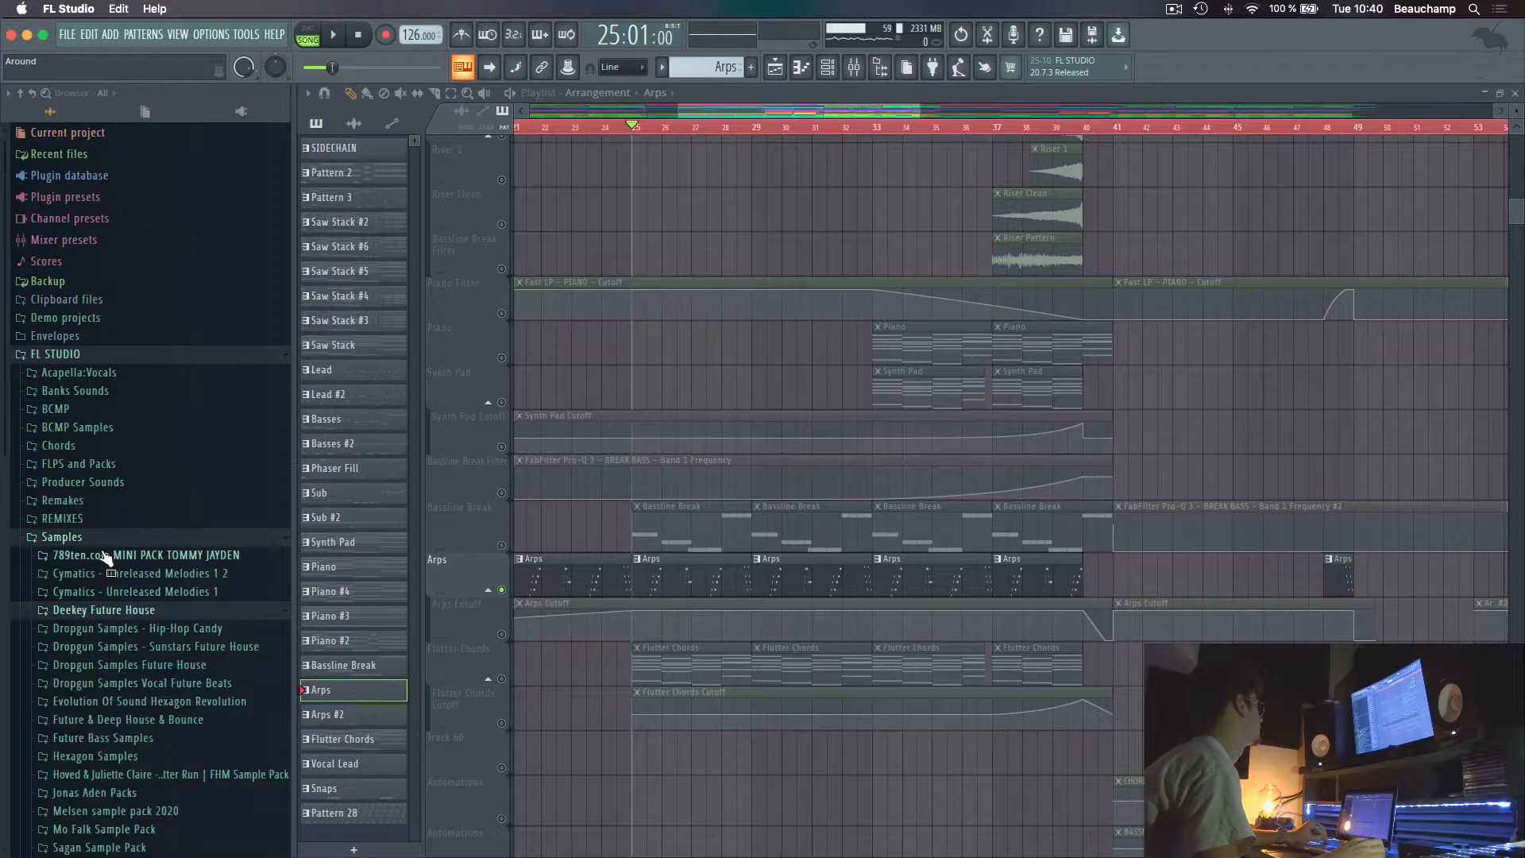
{"action": "left_click", "coordinate": [102, 540]}
Solo the Flutter Chords track, inspect its Sylenth1 settings while auditioning it from bar 25, and close the open windows
{"action": "right_click", "coordinate": [502, 679]}
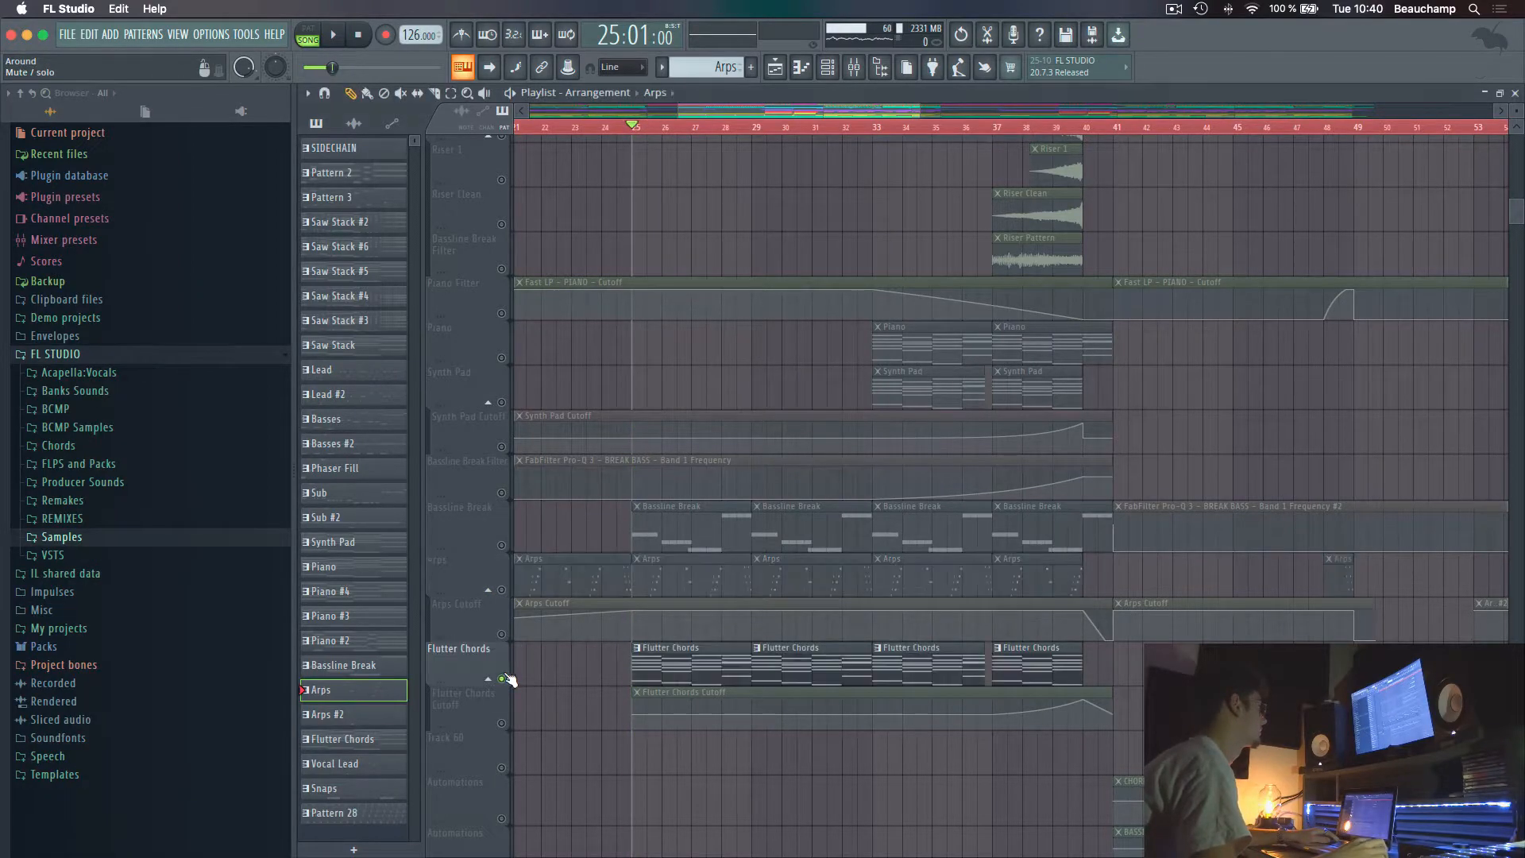
{"action": "scroll", "coordinate": [796, 485], "scroll_direction": "down", "scroll_amount": 3}
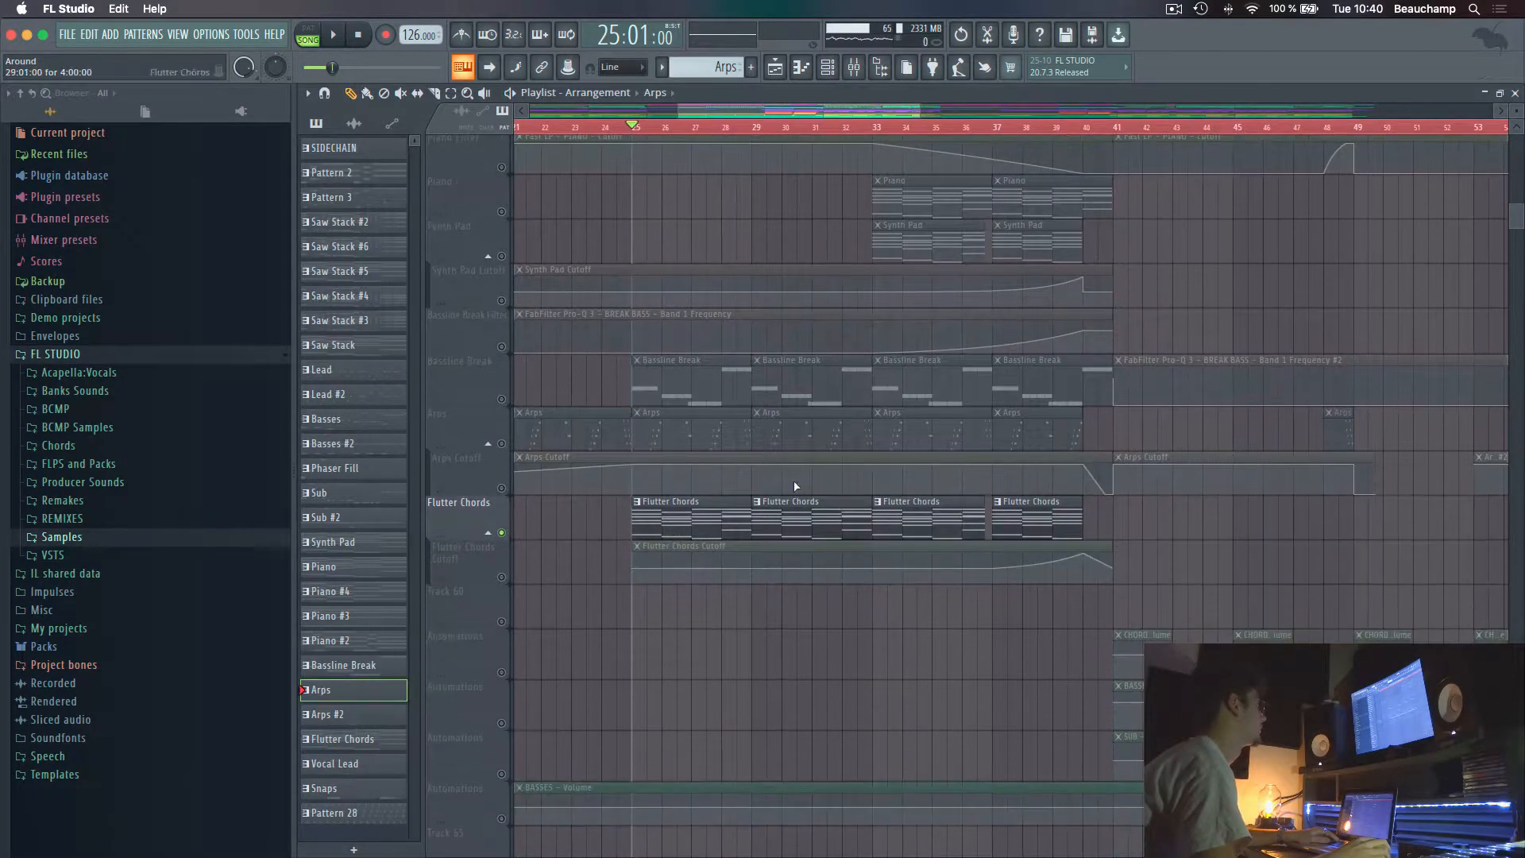
{"action": "left_click", "coordinate": [830, 69]}
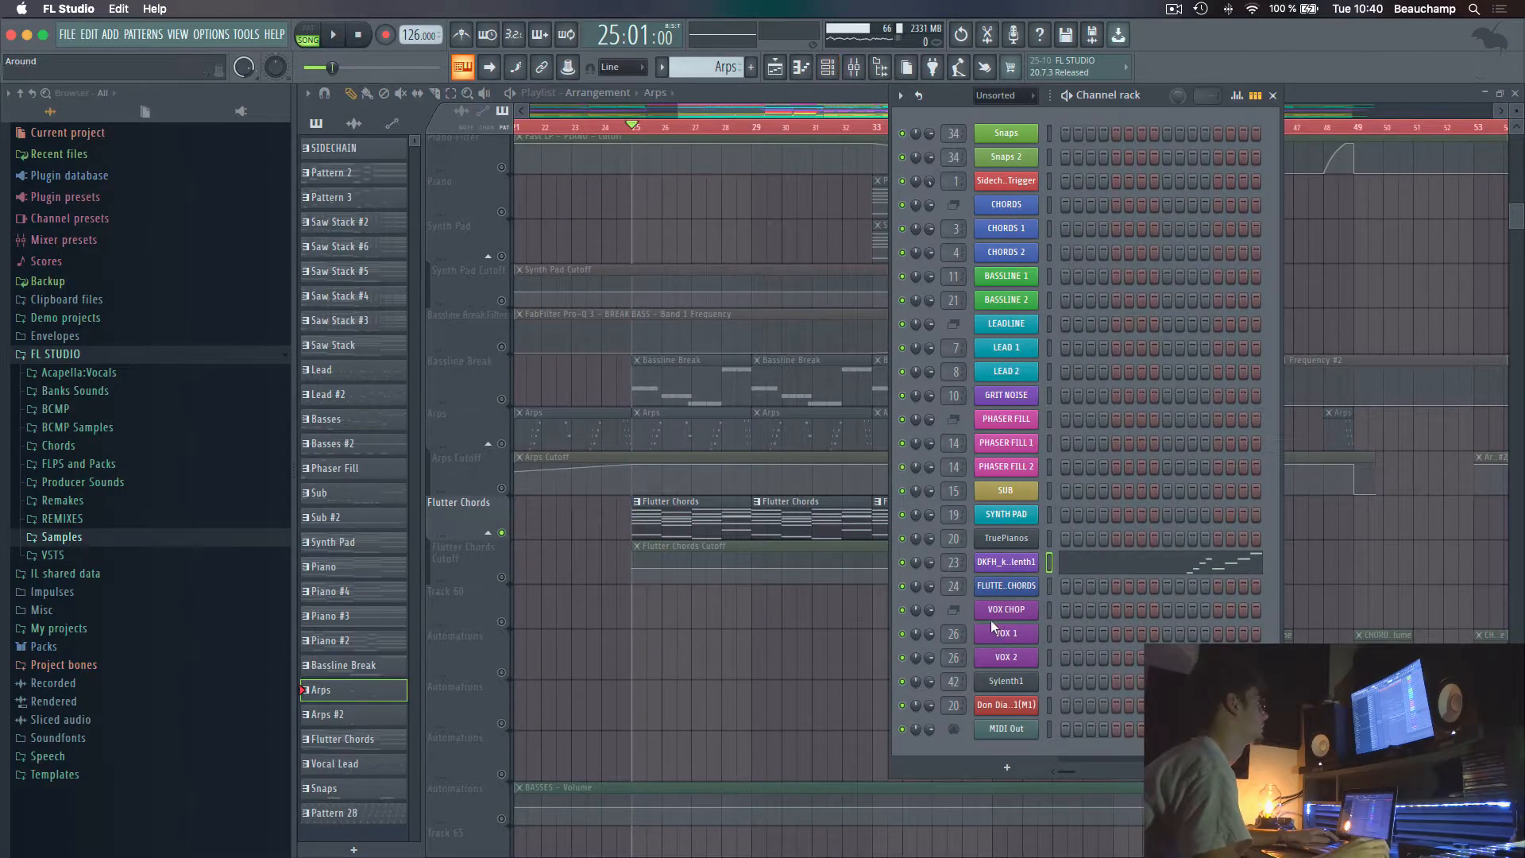
{"action": "left_click", "coordinate": [1007, 586]}
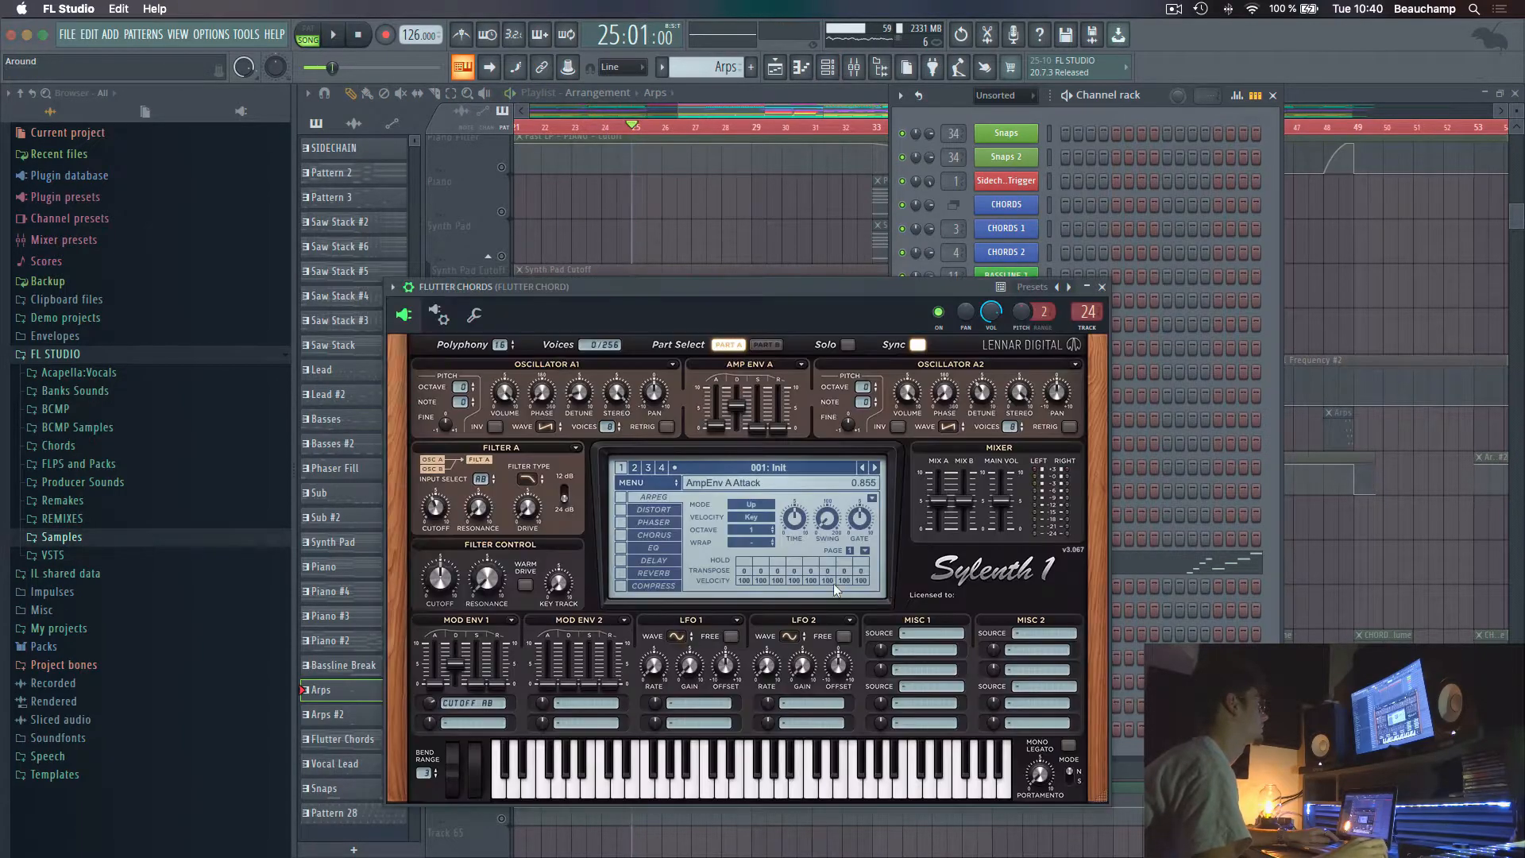
{"action": "left_click_drag", "start_coordinate": [759, 291], "coordinate": [1055, 199]}
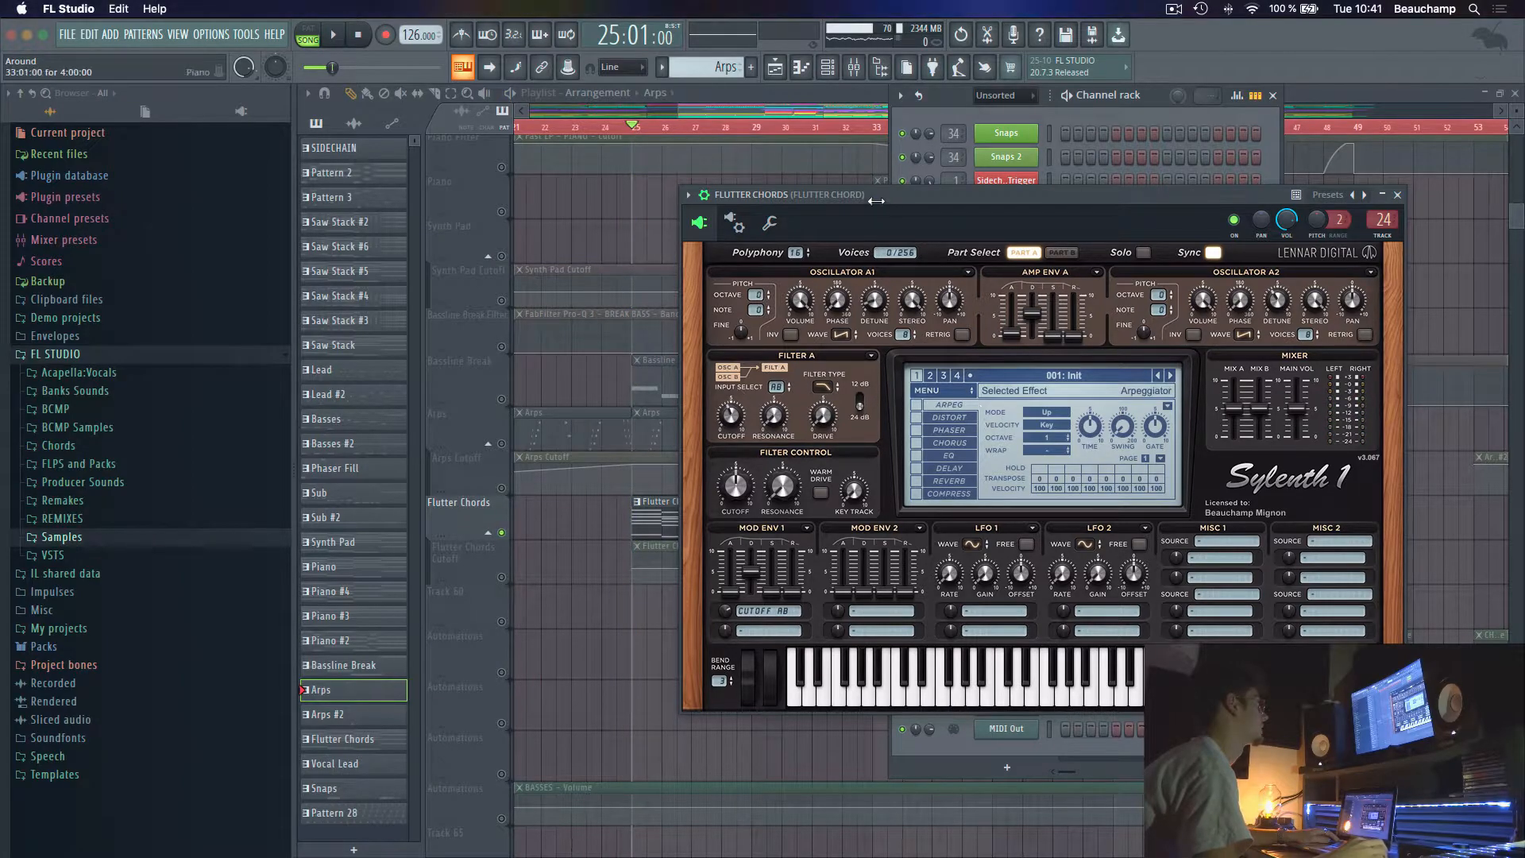
{"action": "left_click_drag", "start_coordinate": [876, 201], "coordinate": [826, 179]}
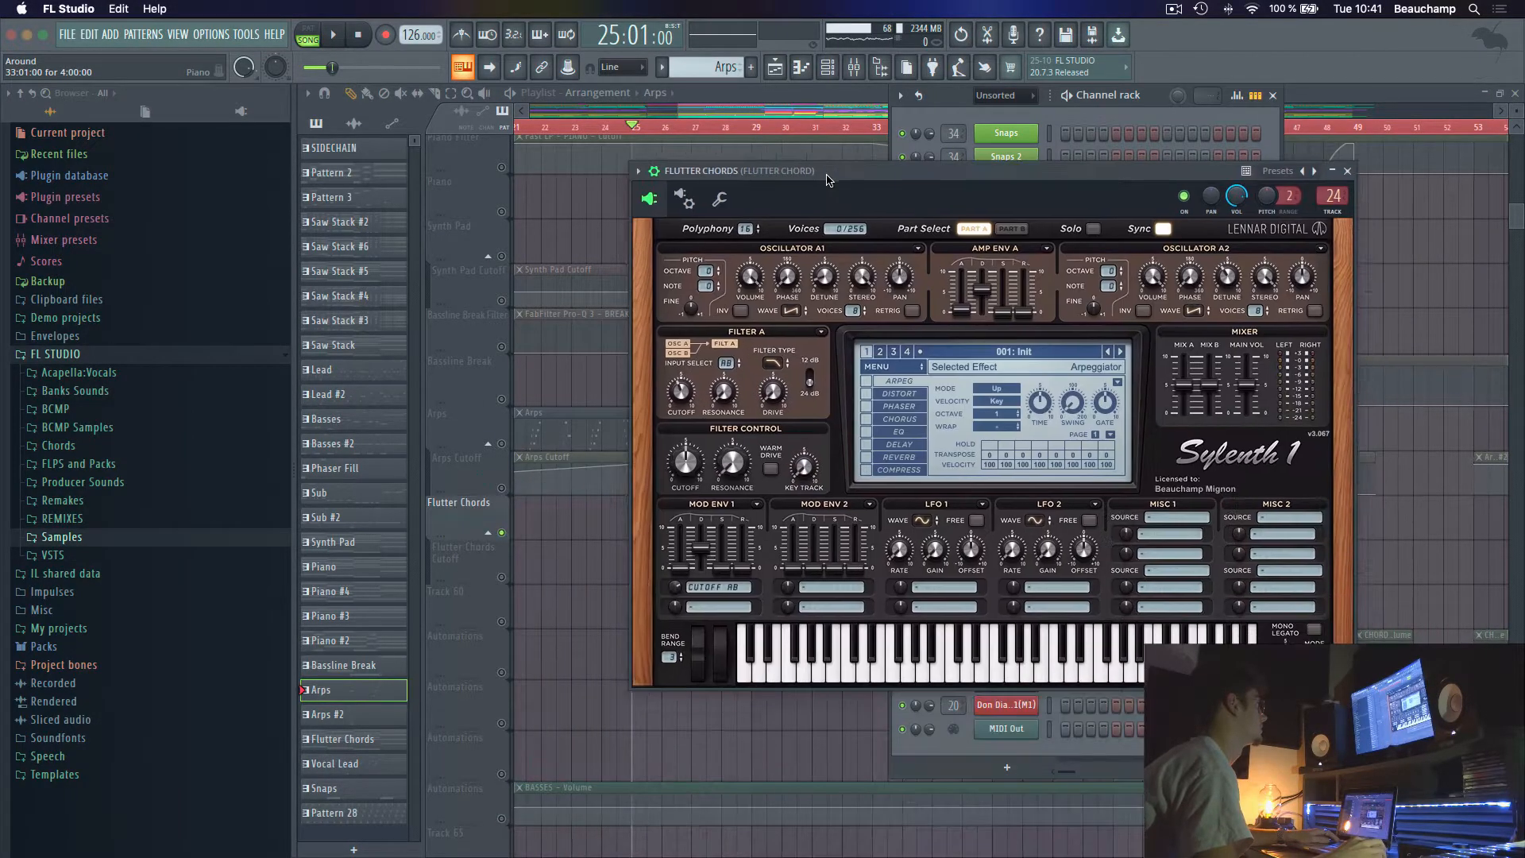
{"action": "key", "text": "space"}
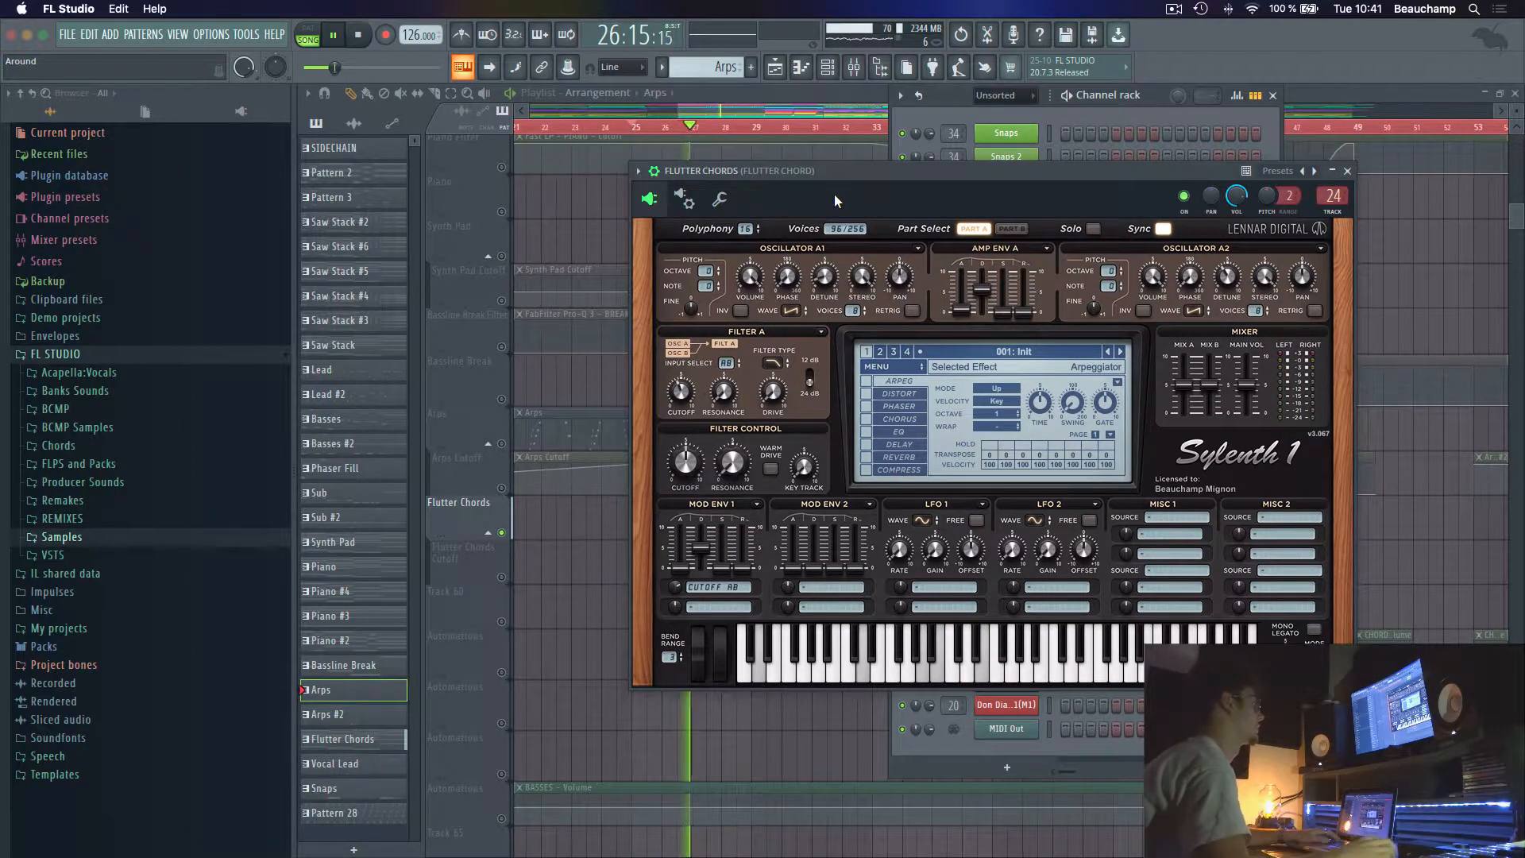
{"action": "key", "text": "space"}
{"action": "key", "text": "F12"}
Solo the HiHat track that holds the hi-hat clips from bar 25 to bar 33
{"action": "scroll", "coordinate": [680, 413], "scroll_direction": "up", "scroll_amount": 8}
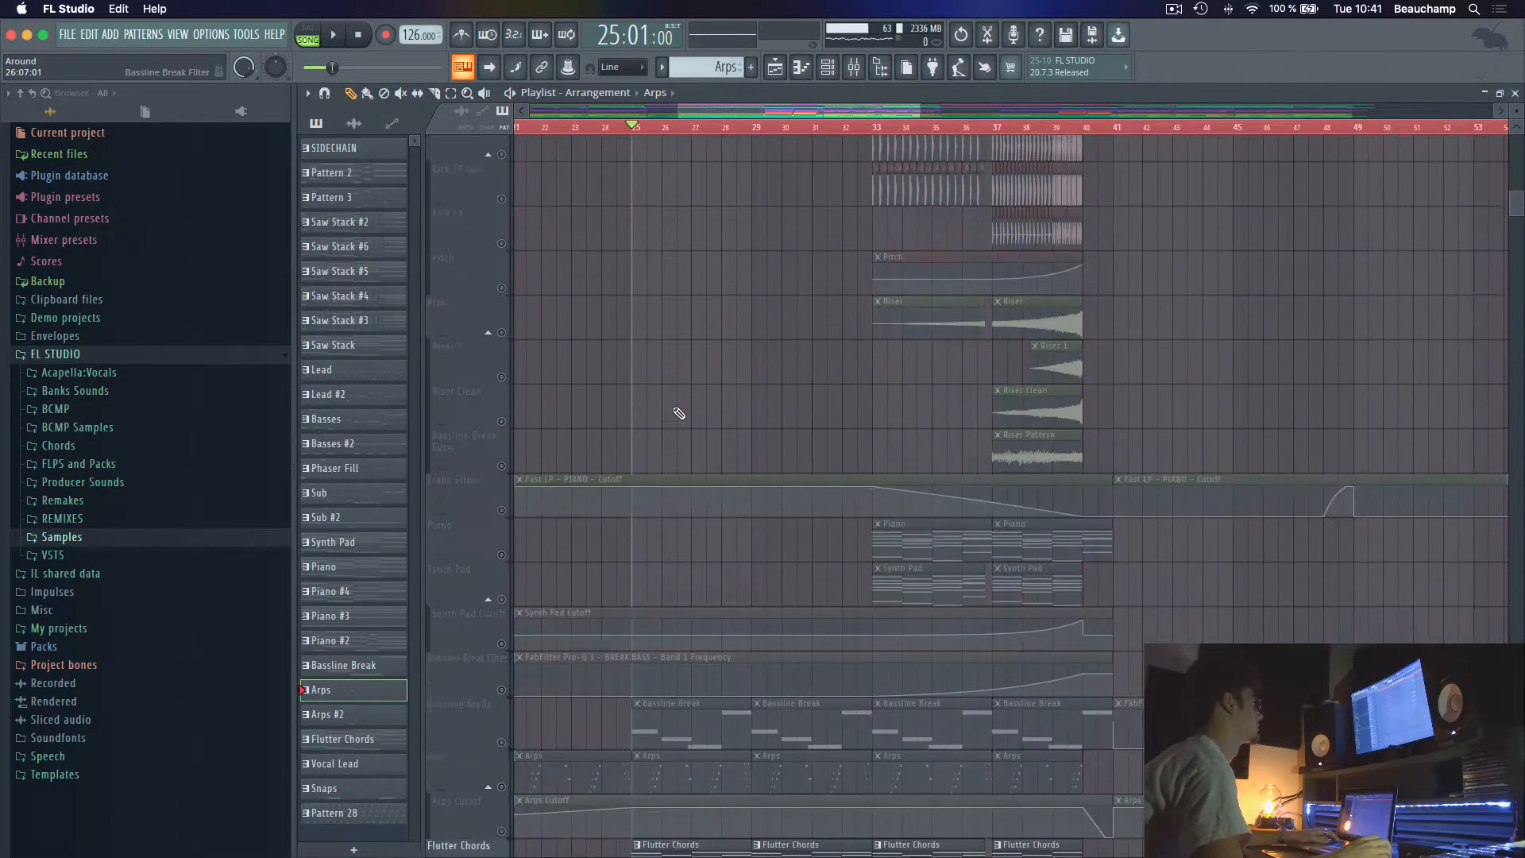
{"action": "scroll", "coordinate": [679, 413], "scroll_direction": "up", "scroll_amount": 10}
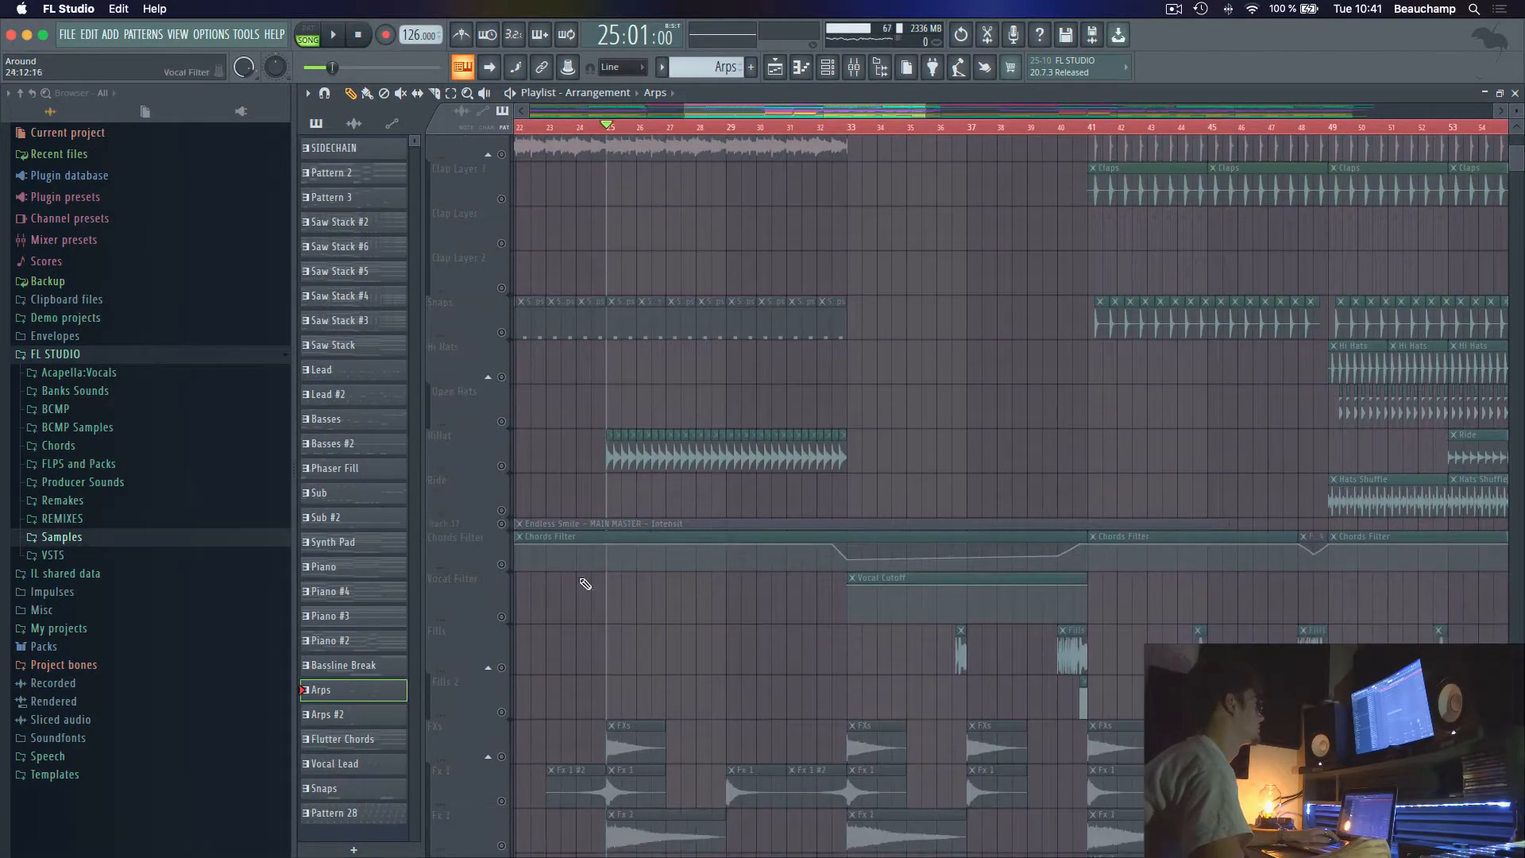
{"action": "left_click", "coordinate": [501, 465]}
{"action": "scroll", "coordinate": [502, 477], "scroll_direction": "down", "scroll_amount": 3}
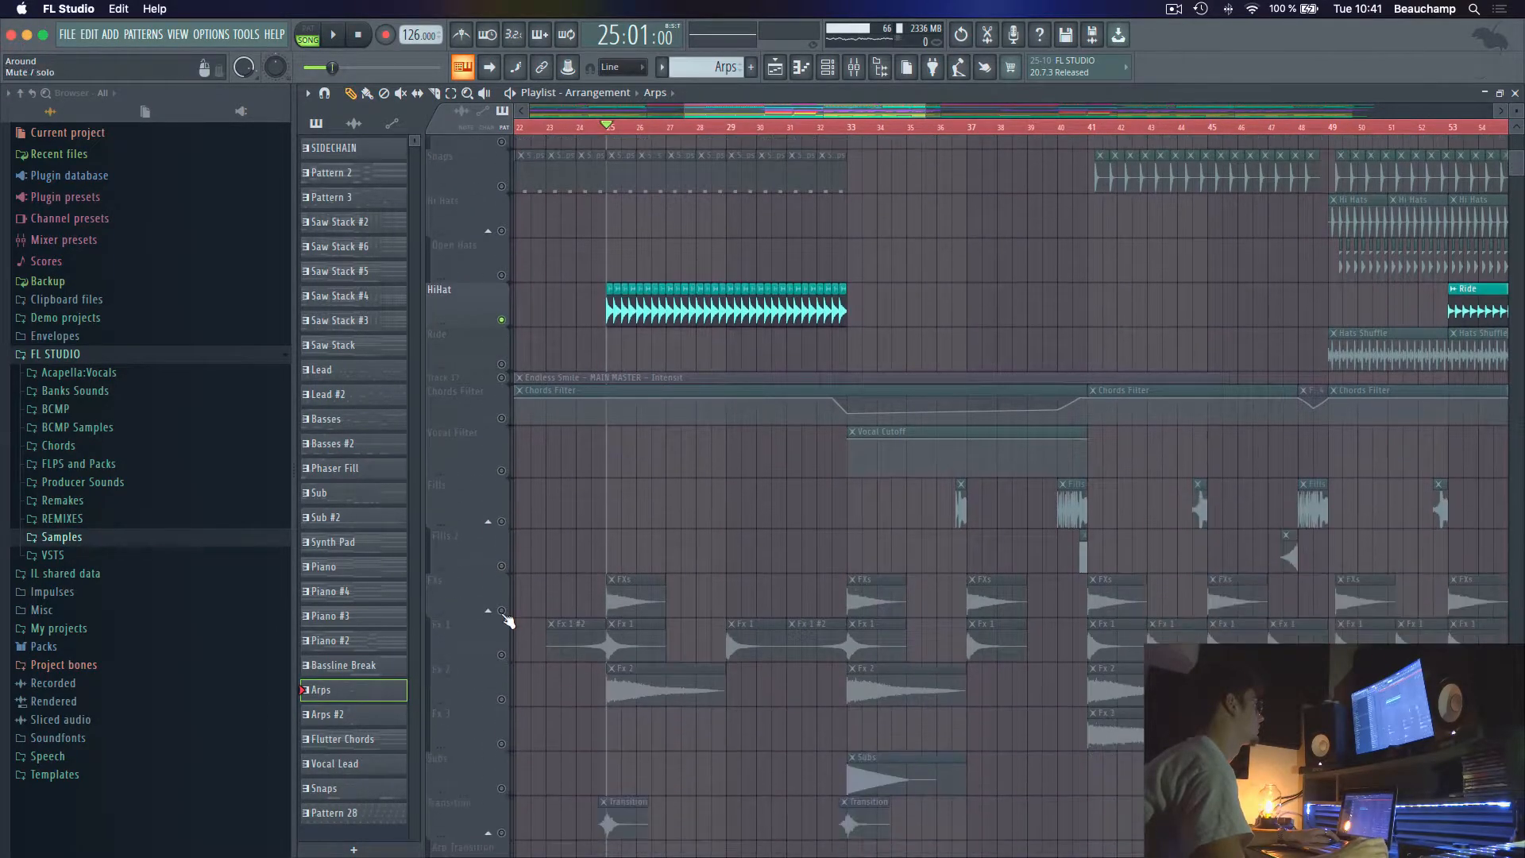
Unmute the FXs, Fx 1, Fx 2, Transition and Snaps tracks alongside the soloed HiHat track
{"action": "left_click", "coordinate": [502, 610]}
{"action": "left_click", "coordinate": [502, 655]}
{"action": "left_click", "coordinate": [501, 699]}
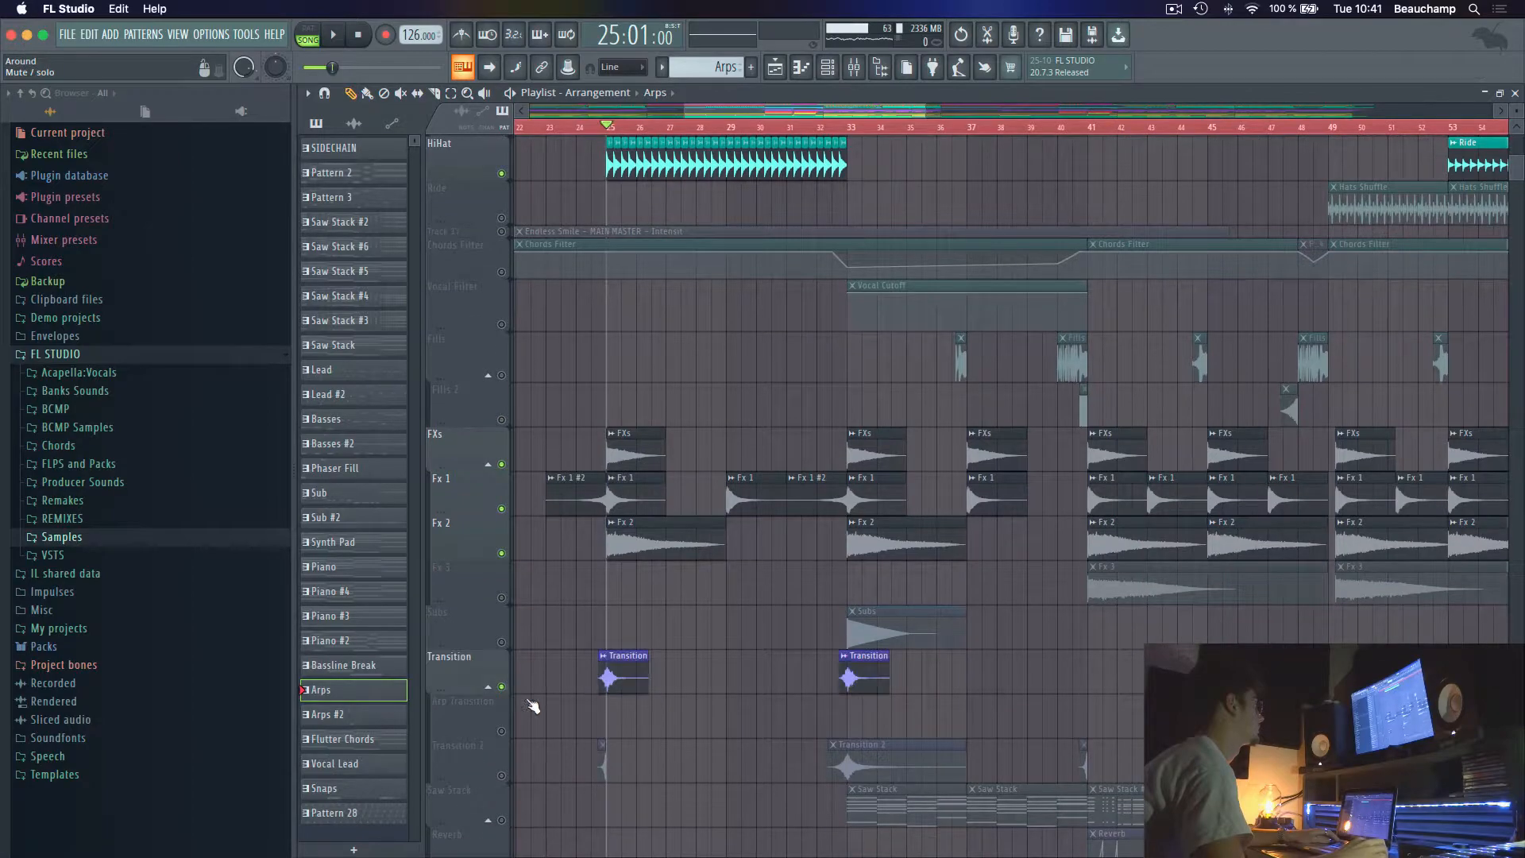
{"action": "scroll", "coordinate": [574, 607], "scroll_direction": "up", "scroll_amount": 5}
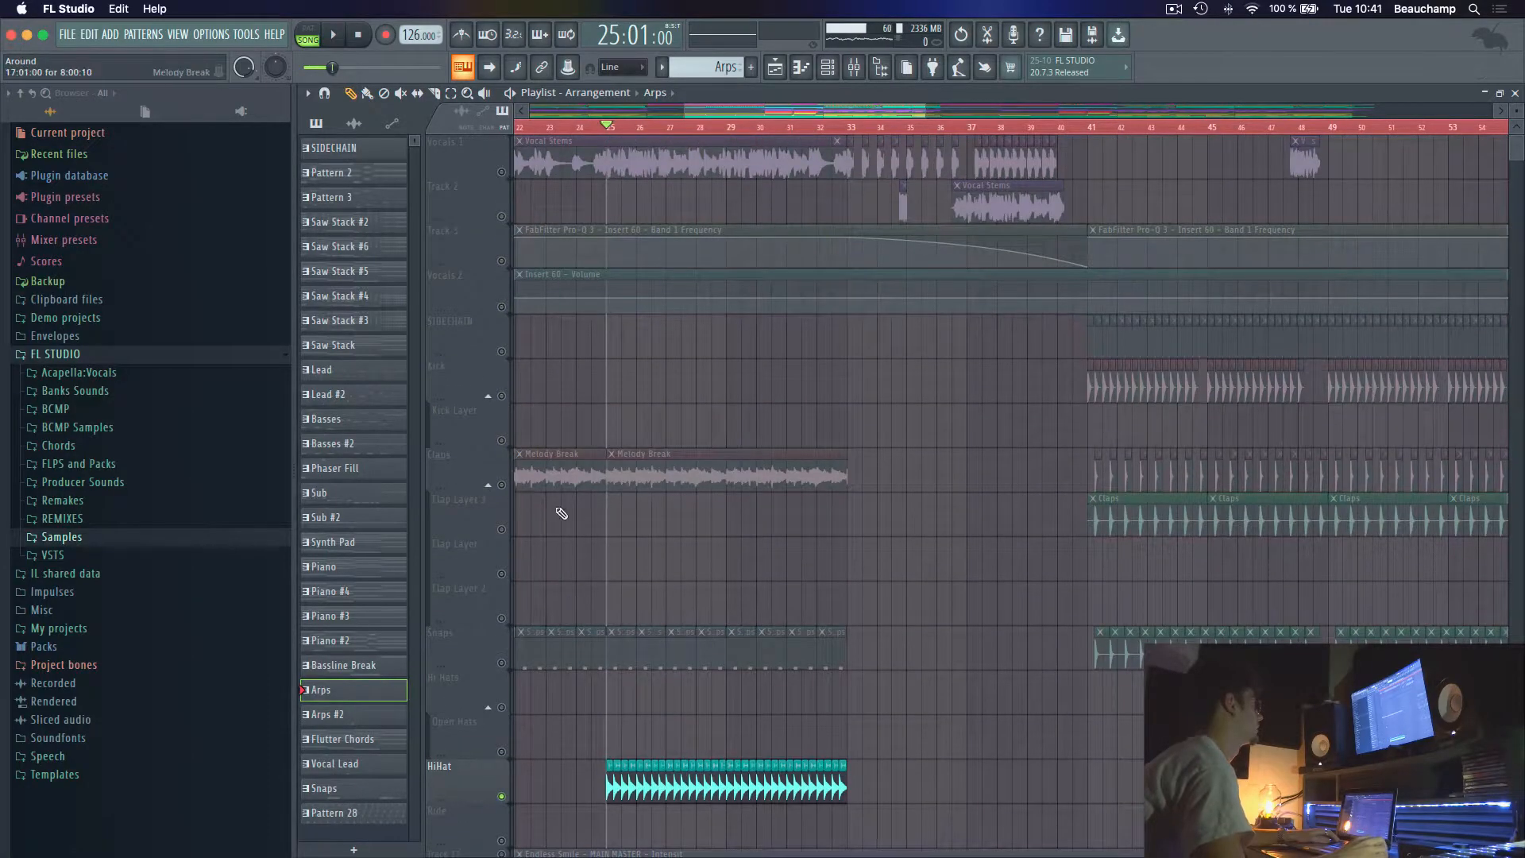
Audition the combined snaps, hi-hat, effects and Flutter Chords tracks from bar 25 while viewing their clips
{"action": "key", "text": "space"}
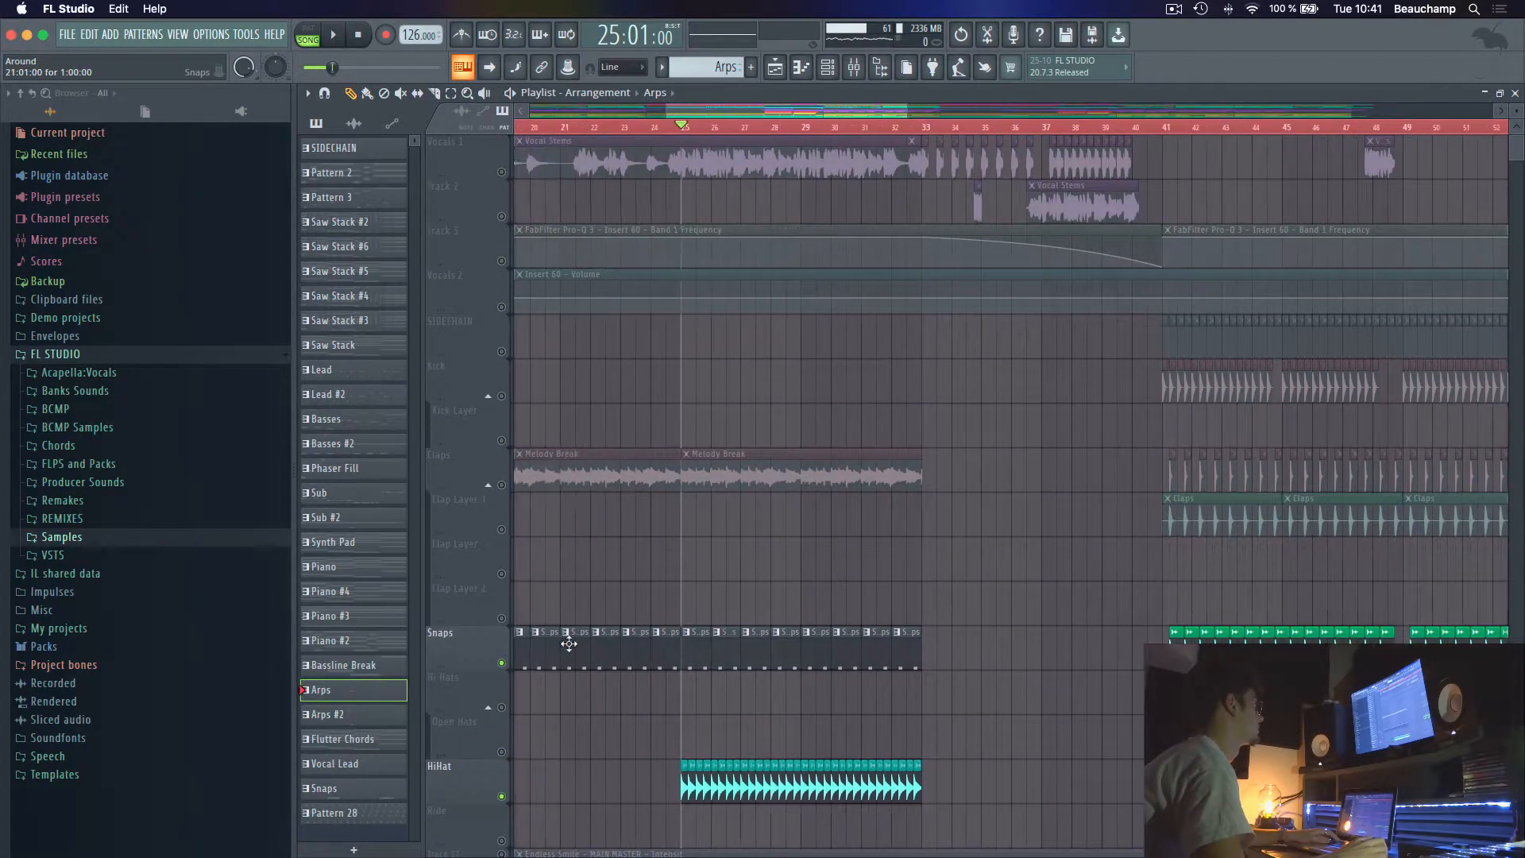
{"action": "scroll", "coordinate": [647, 657], "scroll_direction": "down", "scroll_amount": 2}
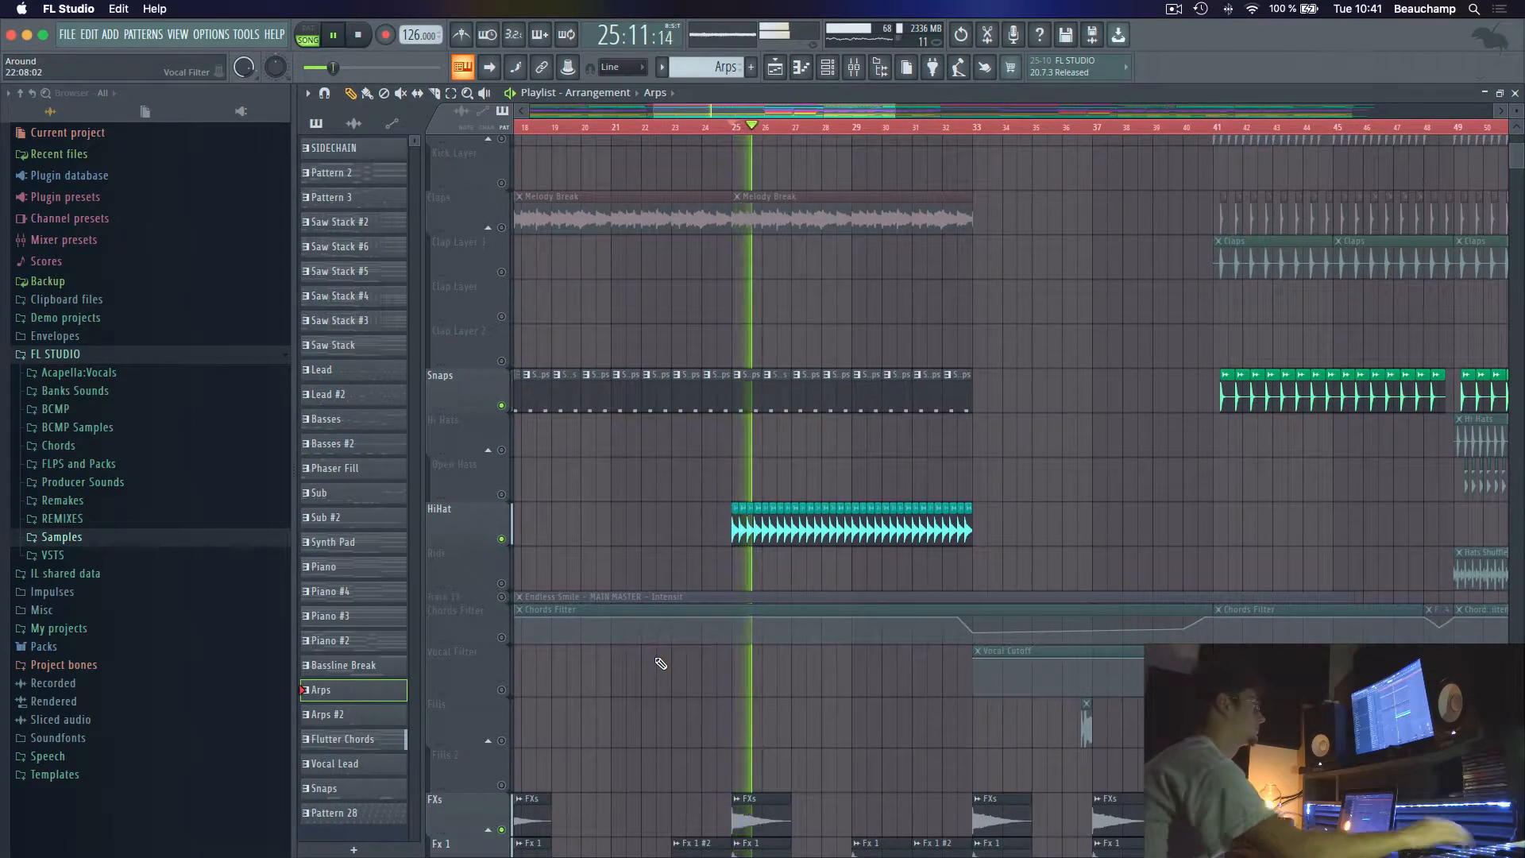
{"action": "scroll", "coordinate": [662, 669], "scroll_direction": "down", "scroll_amount": 3}
{"action": "scroll", "coordinate": [664, 675], "scroll_direction": "down", "scroll_amount": 8}
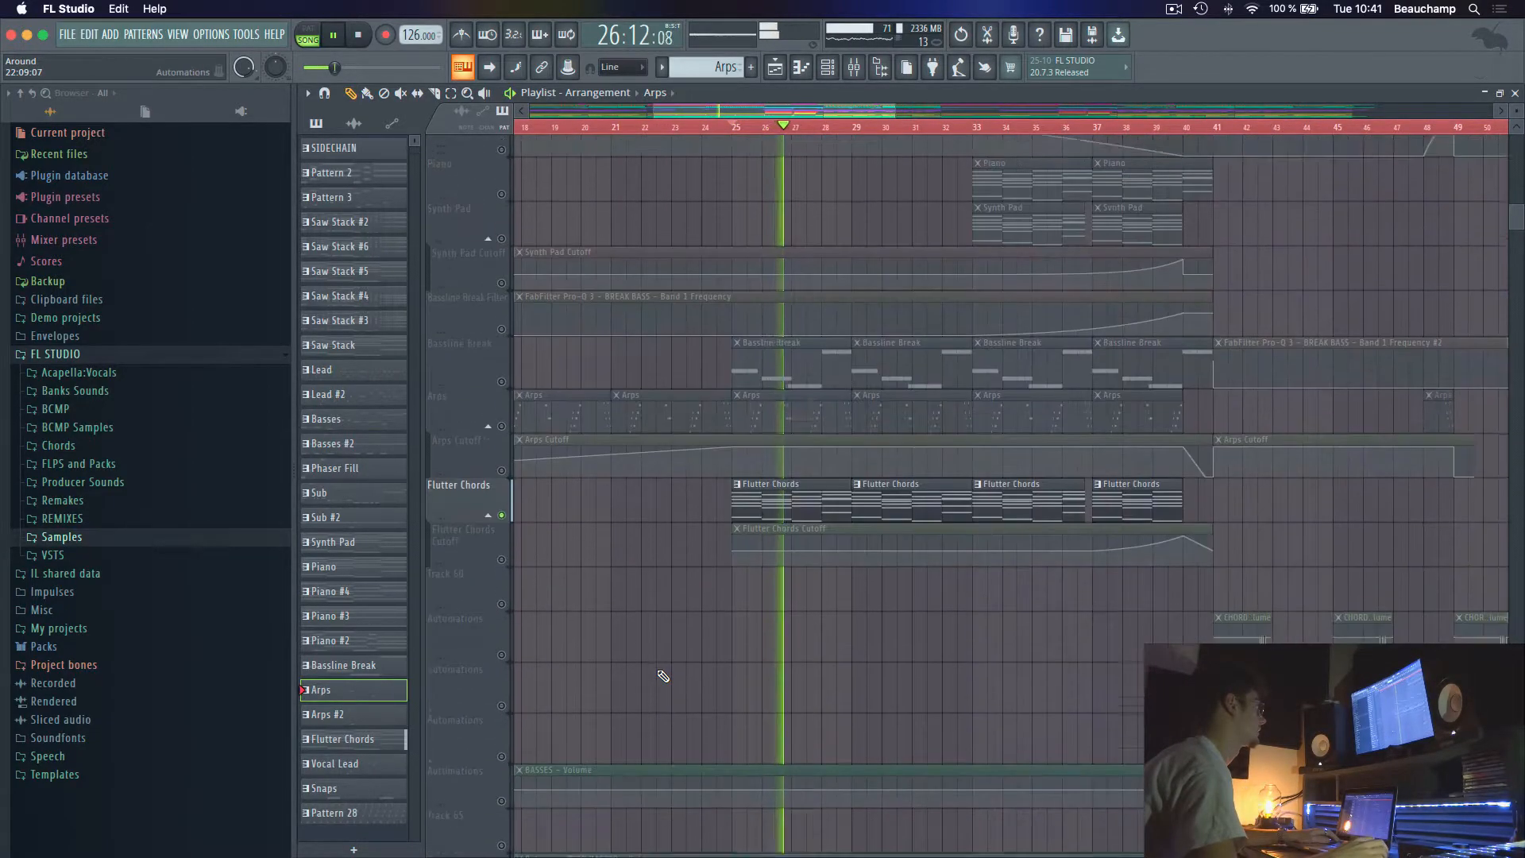
{"action": "scroll", "coordinate": [584, 429], "scroll_direction": "up", "scroll_amount": 6}
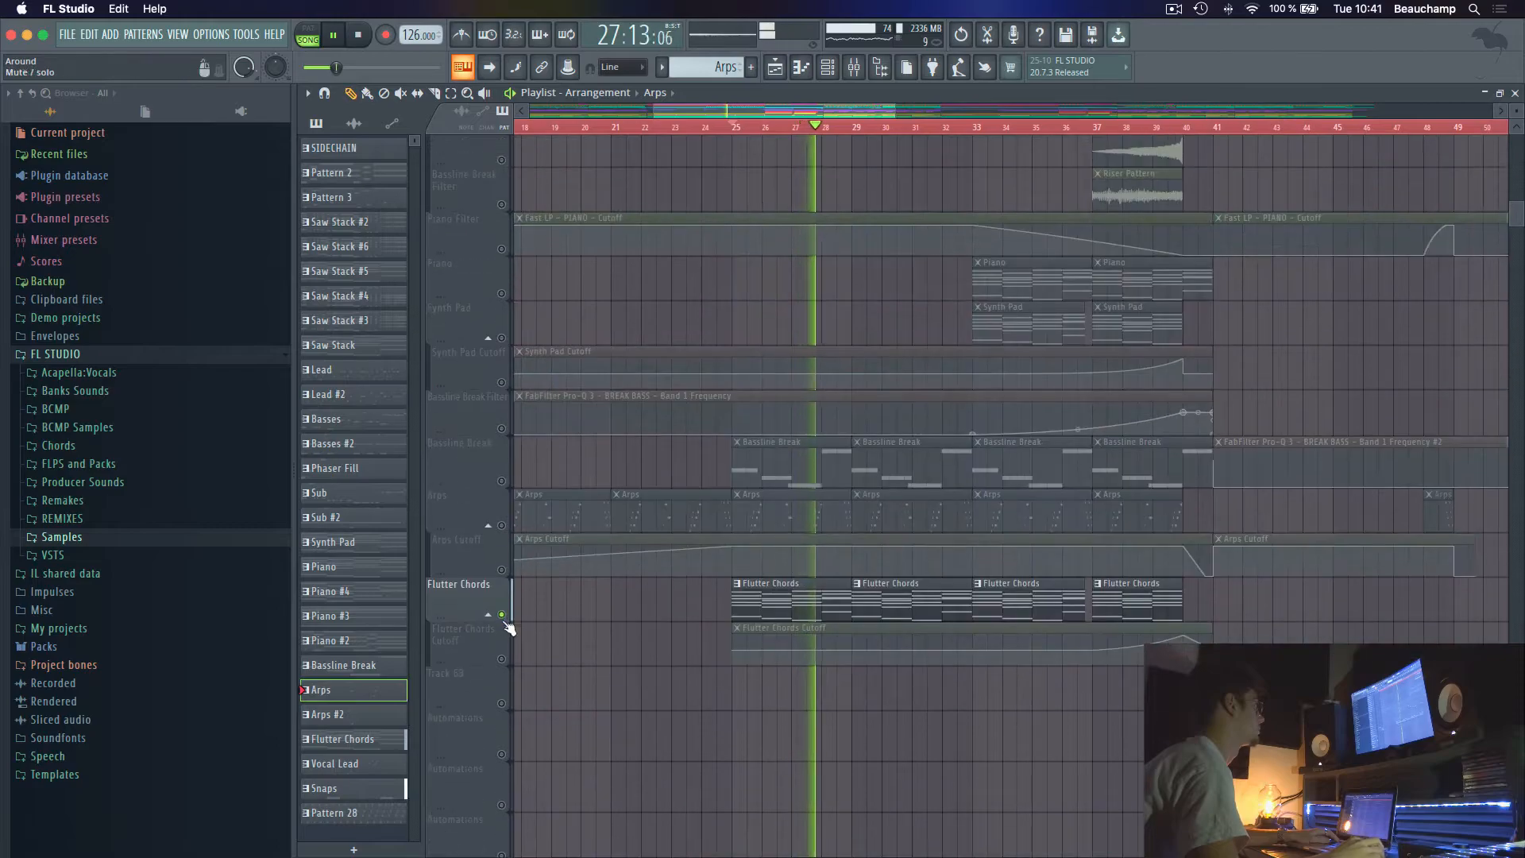
{"action": "scroll", "coordinate": [715, 539], "scroll_direction": "up", "scroll_amount": 6}
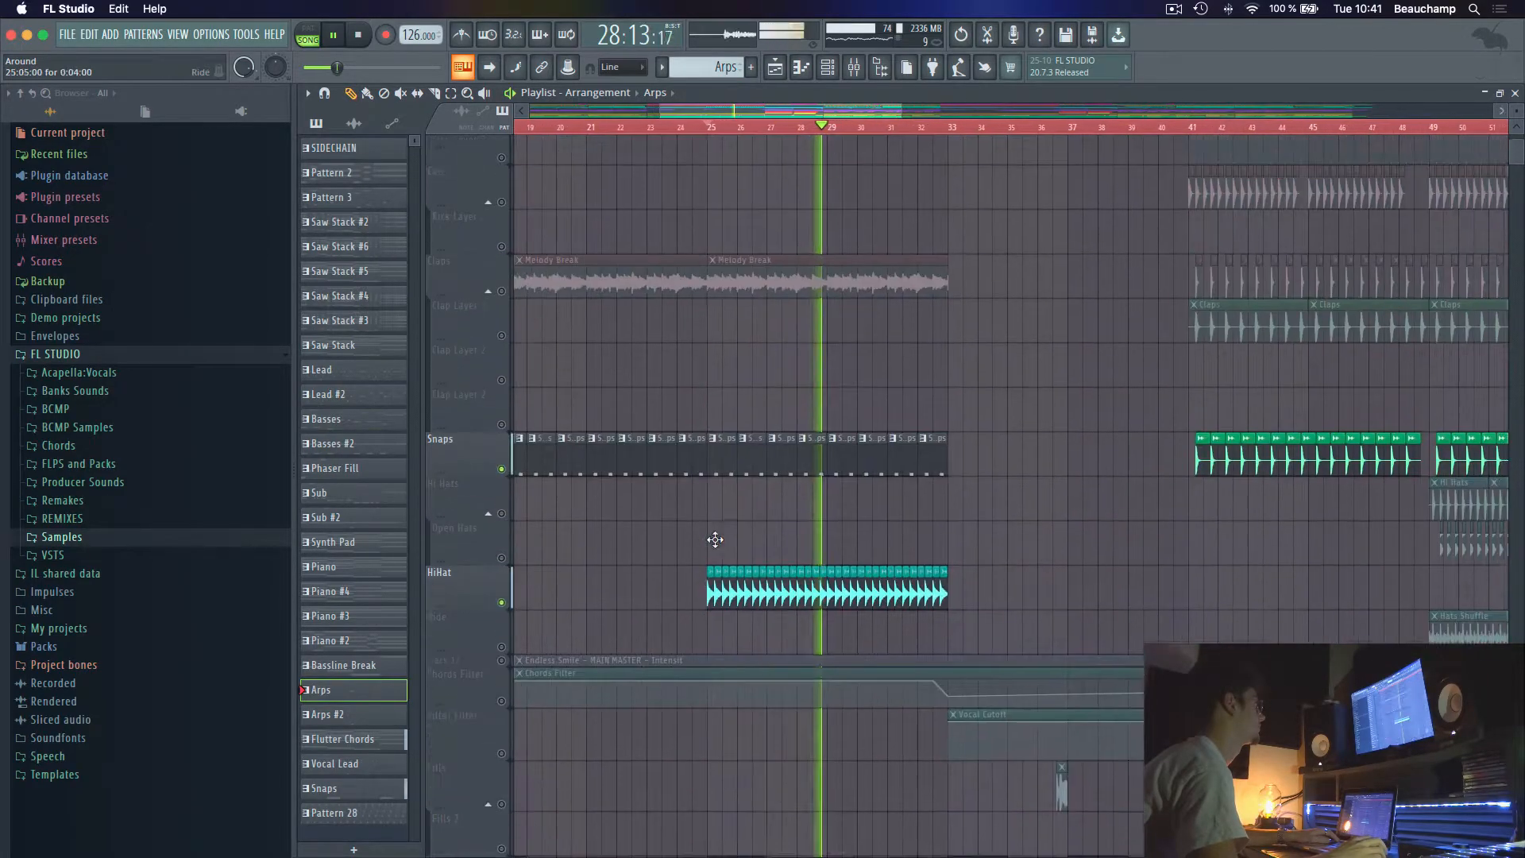
Stop playback, move the playback start to bar 17, unmute all tracks and play the full break
{"action": "left_click_drag", "start_coordinate": [663, 109], "coordinate": [566, 132]}
{"action": "key", "text": "space"}
{"action": "left_click", "coordinate": [868, 130]}
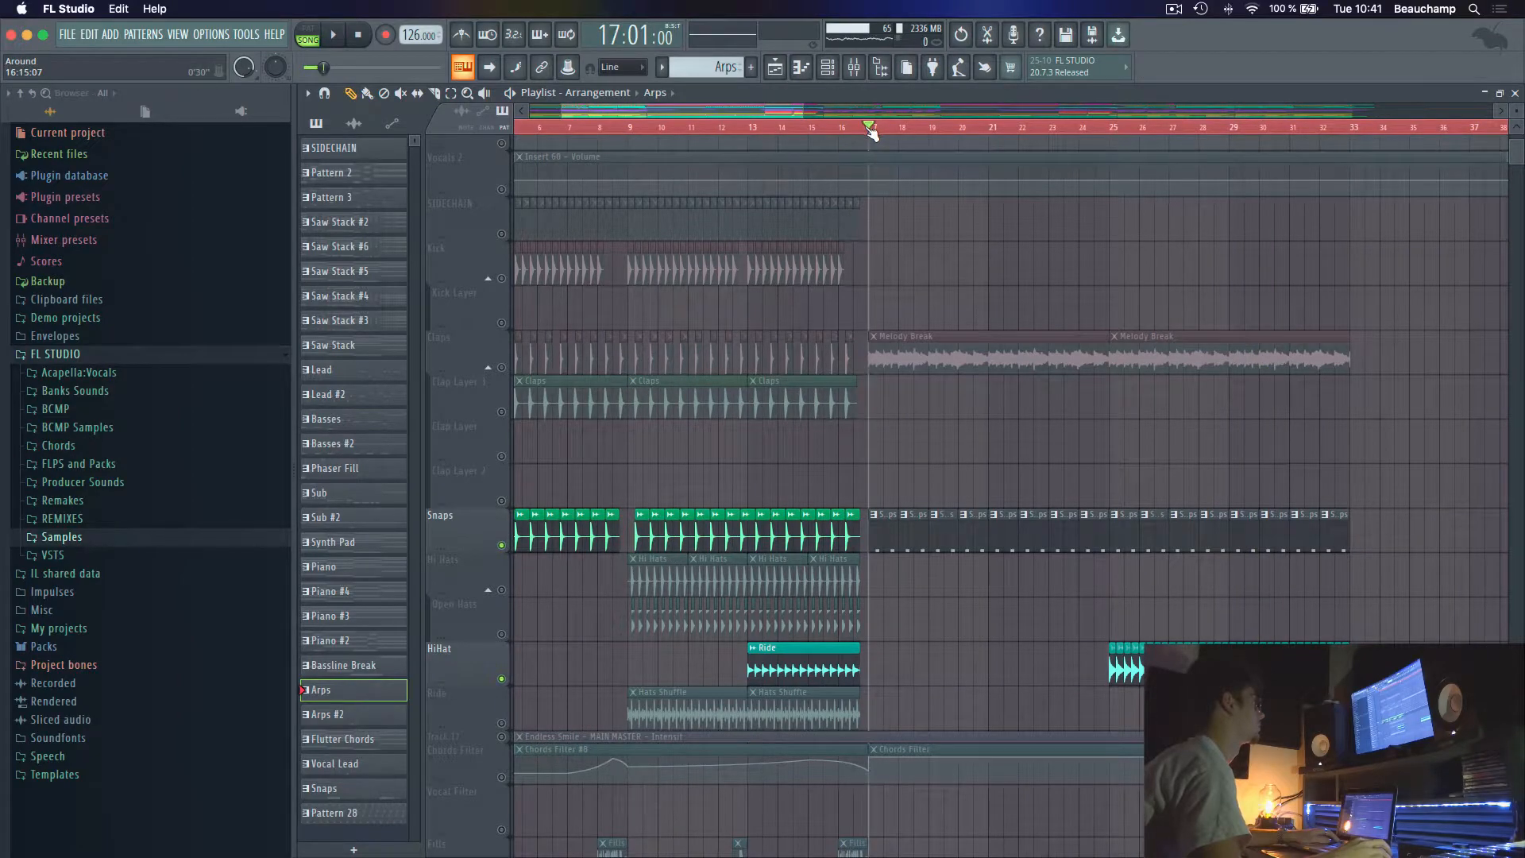
{"action": "scroll", "coordinate": [958, 266], "scroll_direction": "up", "scroll_amount": 2}
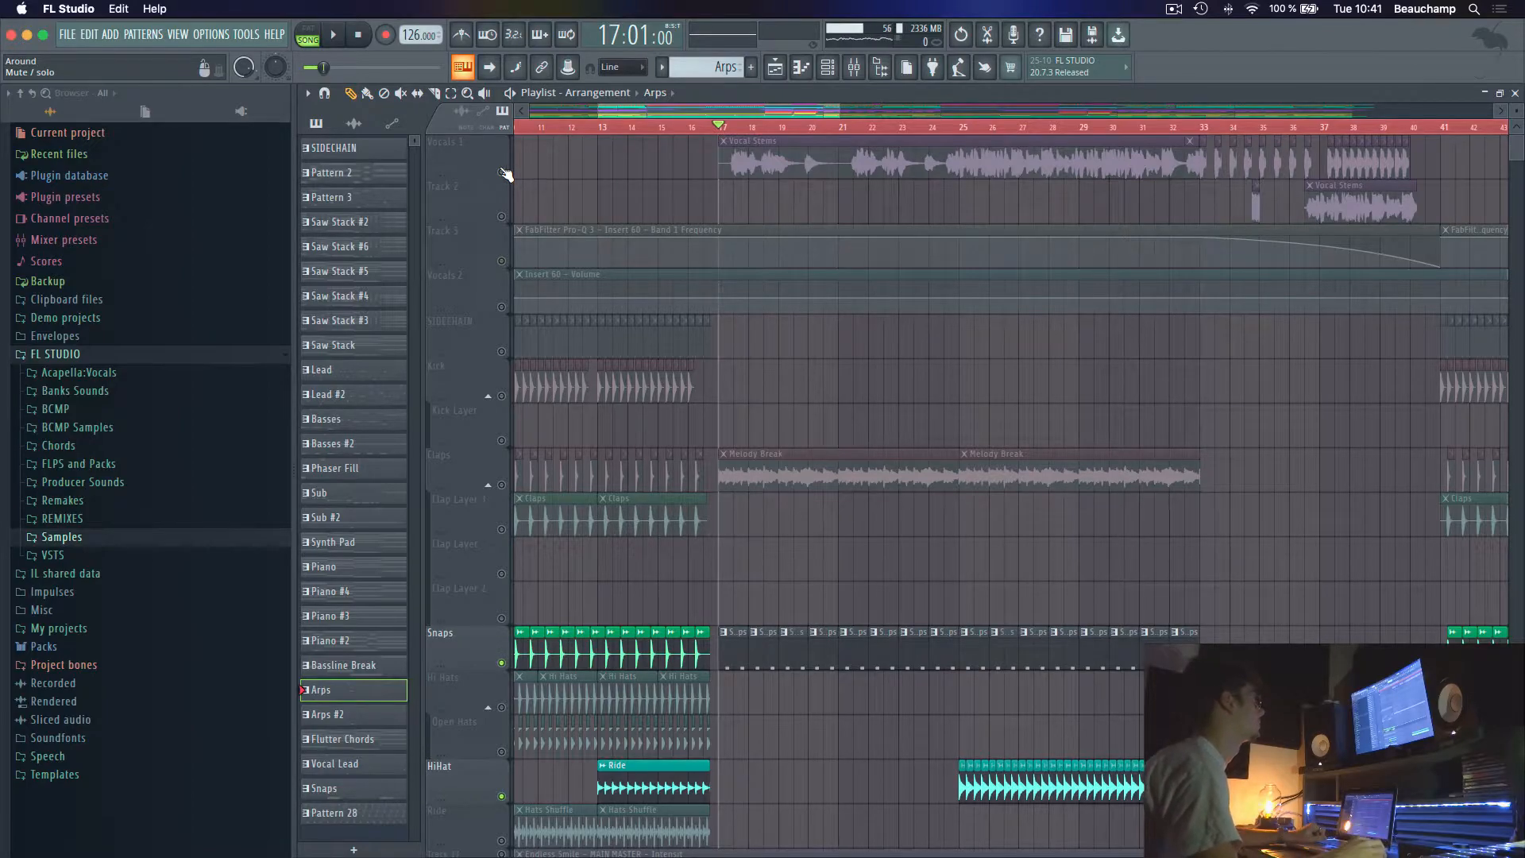
{"action": "left_click", "coordinate": [503, 171]}
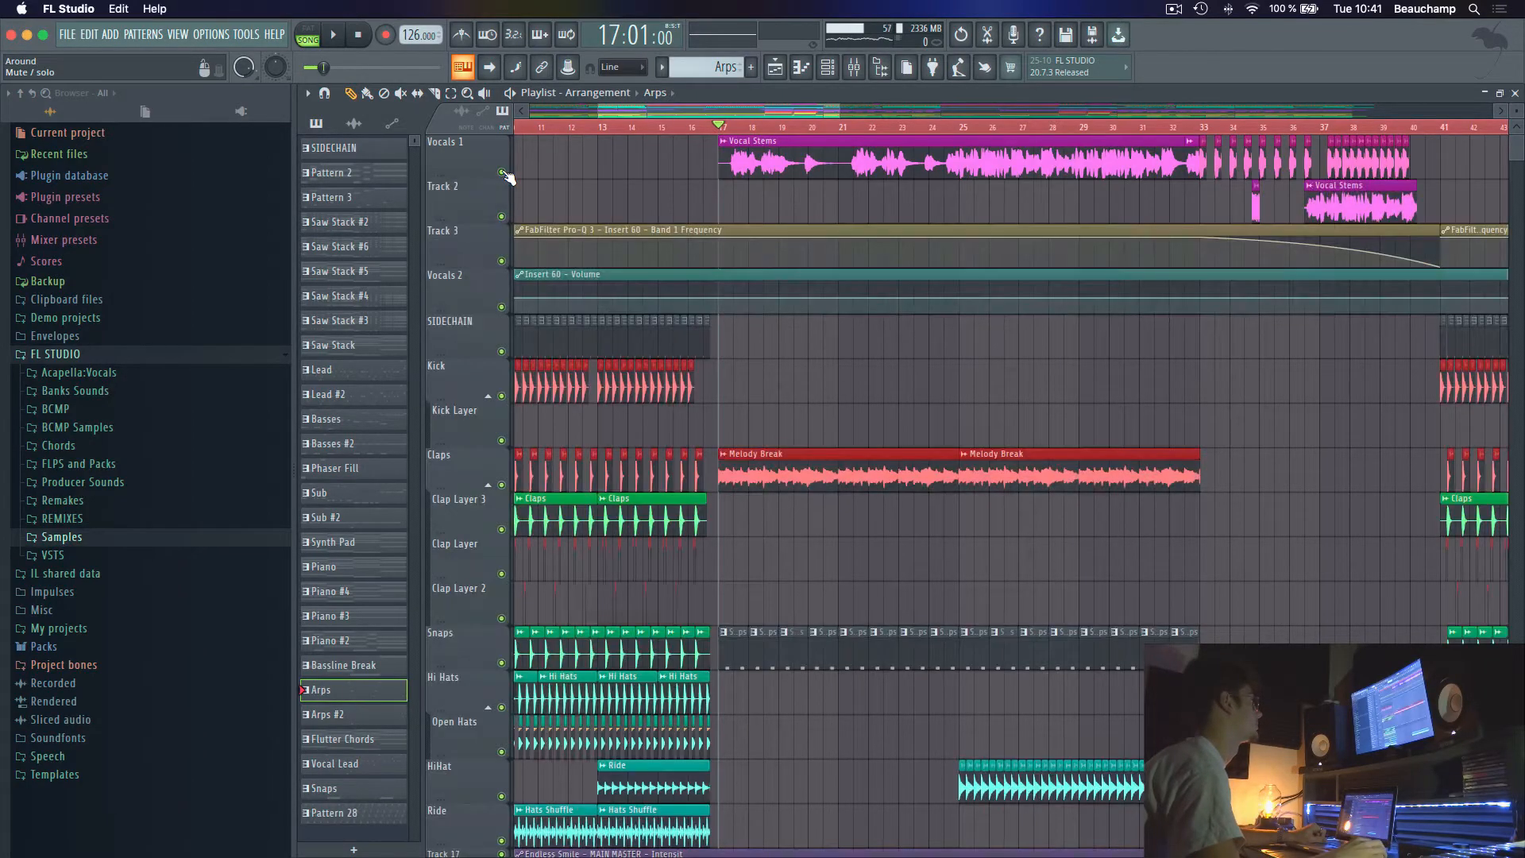
{"action": "key", "text": "space"}
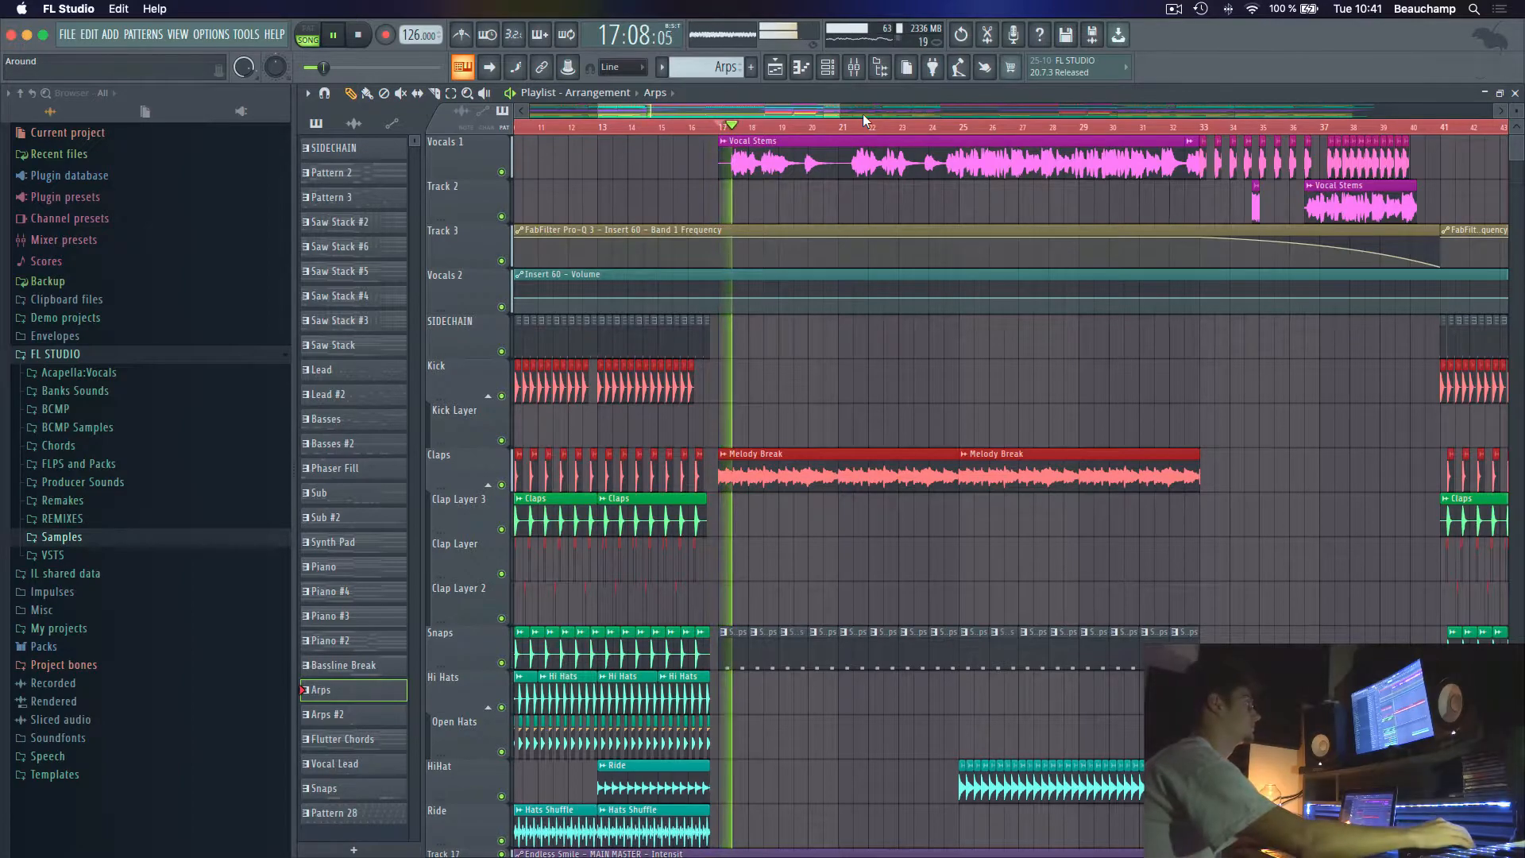
Stop playback, set the playback start to bar 33, and examine the build-up's transition, Saw Stack, snare, riser, Piano and Synth Pad tracks
{"action": "left_click_drag", "start_coordinate": [813, 107], "coordinate": [916, 108]}
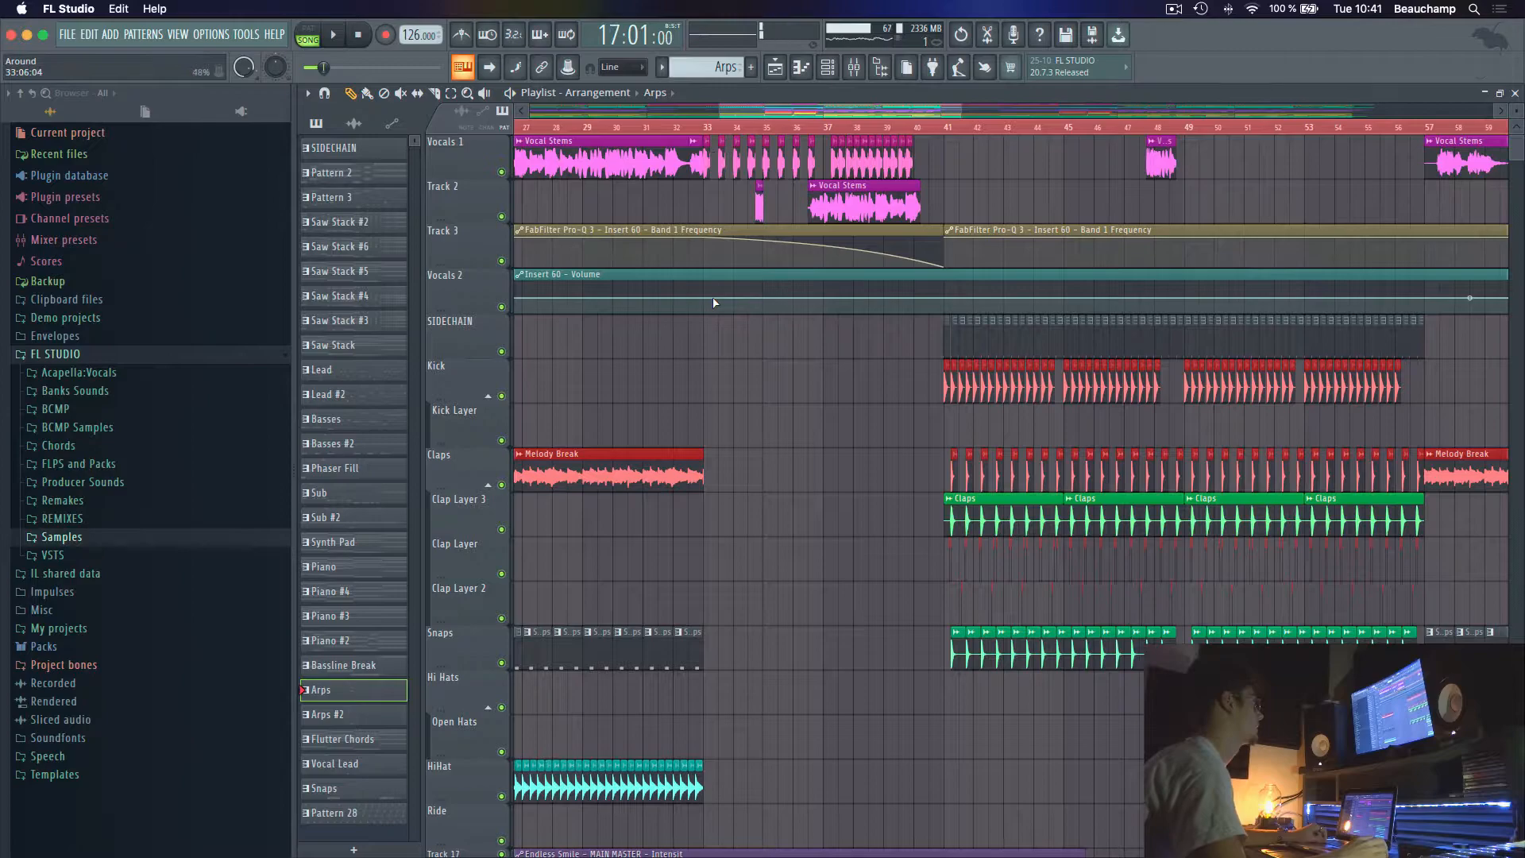
{"action": "scroll", "coordinate": [715, 303], "scroll_direction": "down", "scroll_amount": 9}
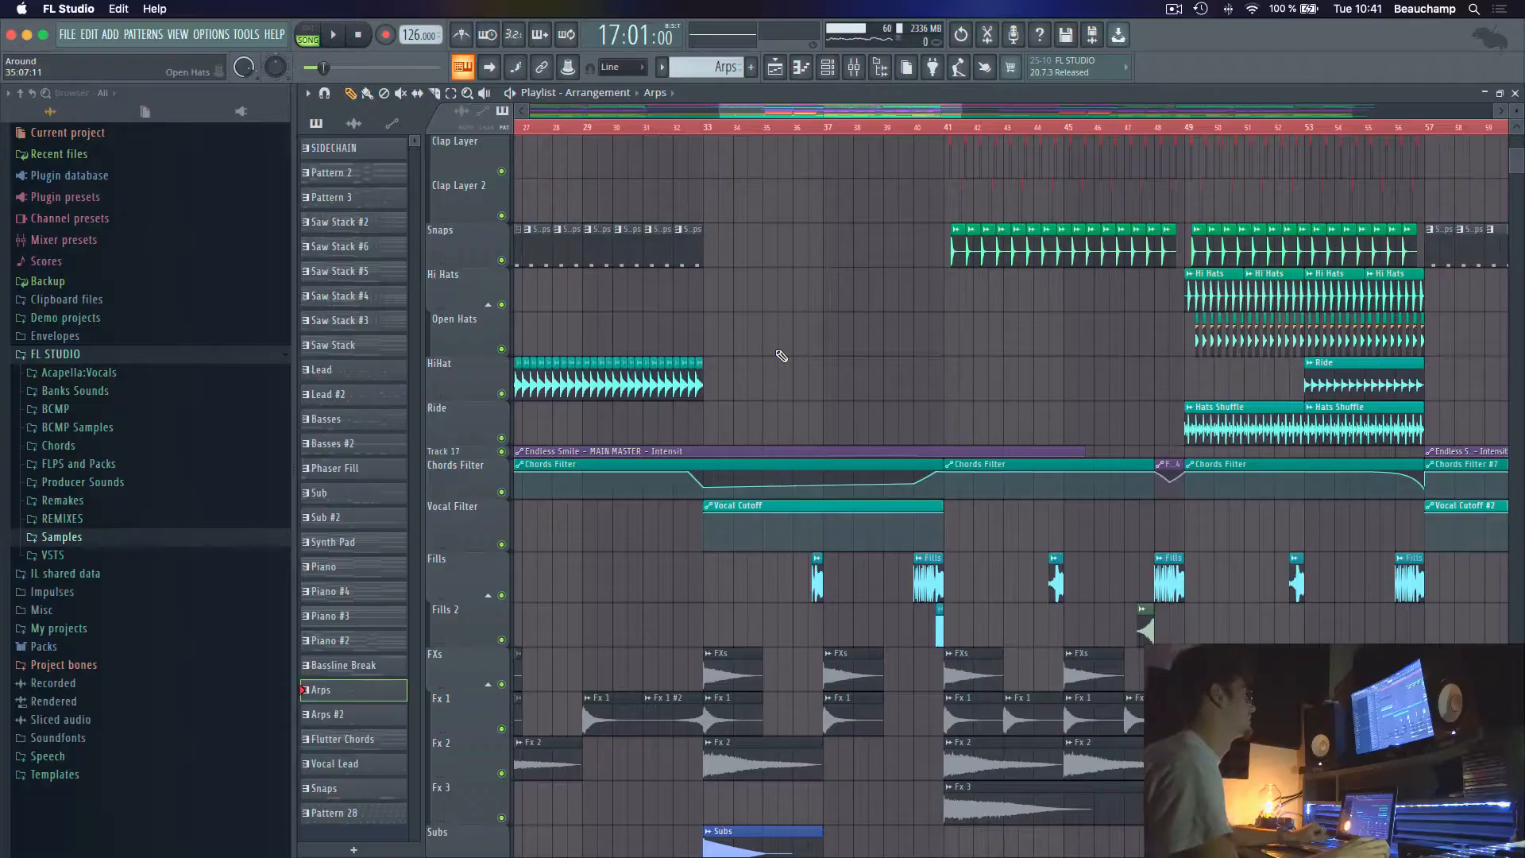
{"action": "scroll", "coordinate": [743, 502], "scroll_direction": "down", "scroll_amount": 20}
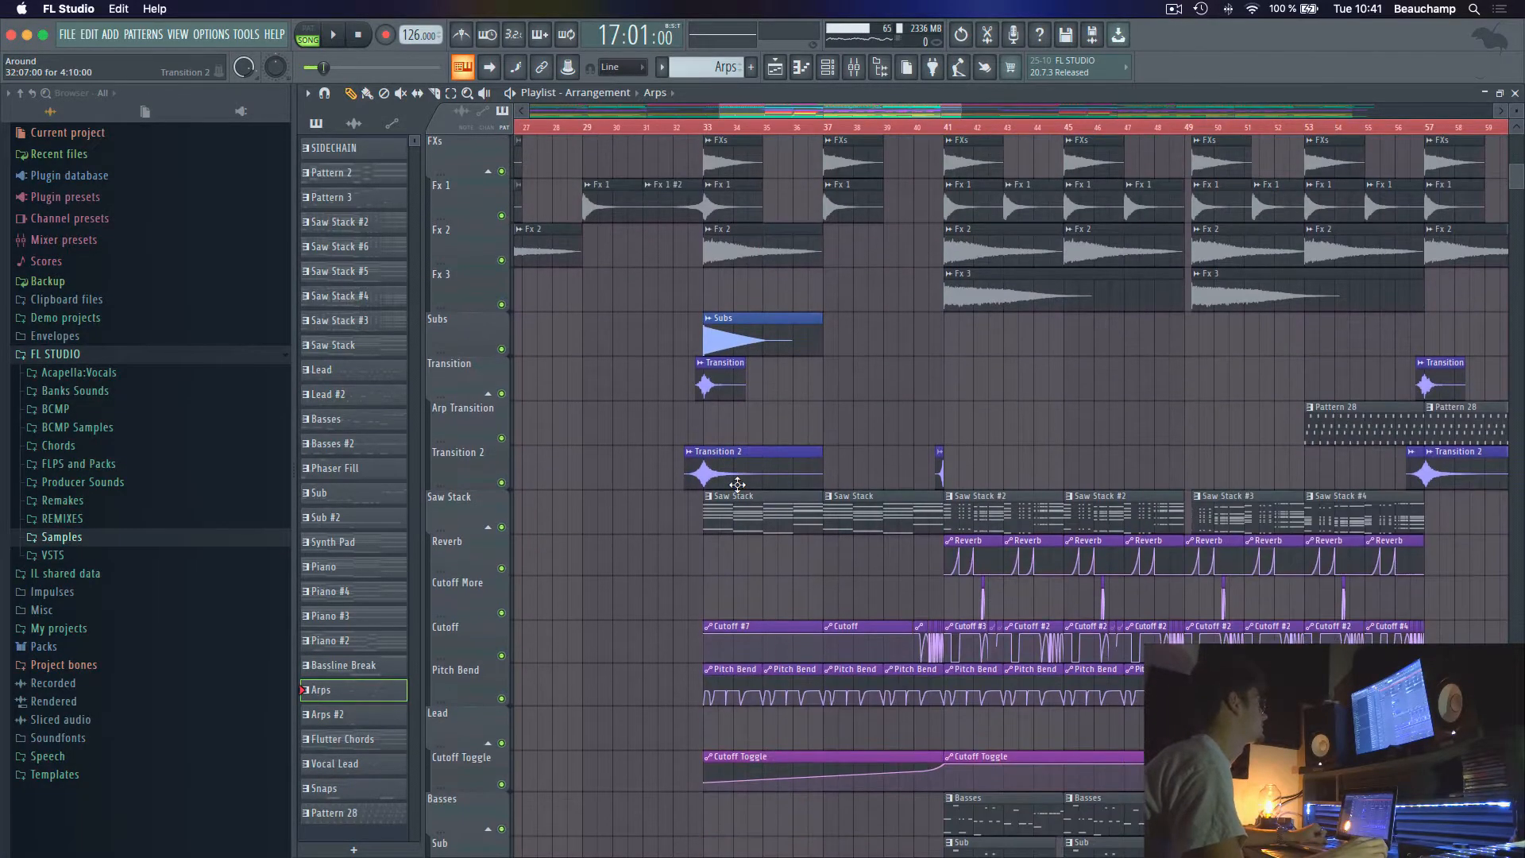
{"action": "scroll", "coordinate": [738, 485], "scroll_direction": "down", "scroll_amount": 5}
{"action": "scroll", "coordinate": [737, 485], "scroll_direction": "up", "scroll_amount": 6}
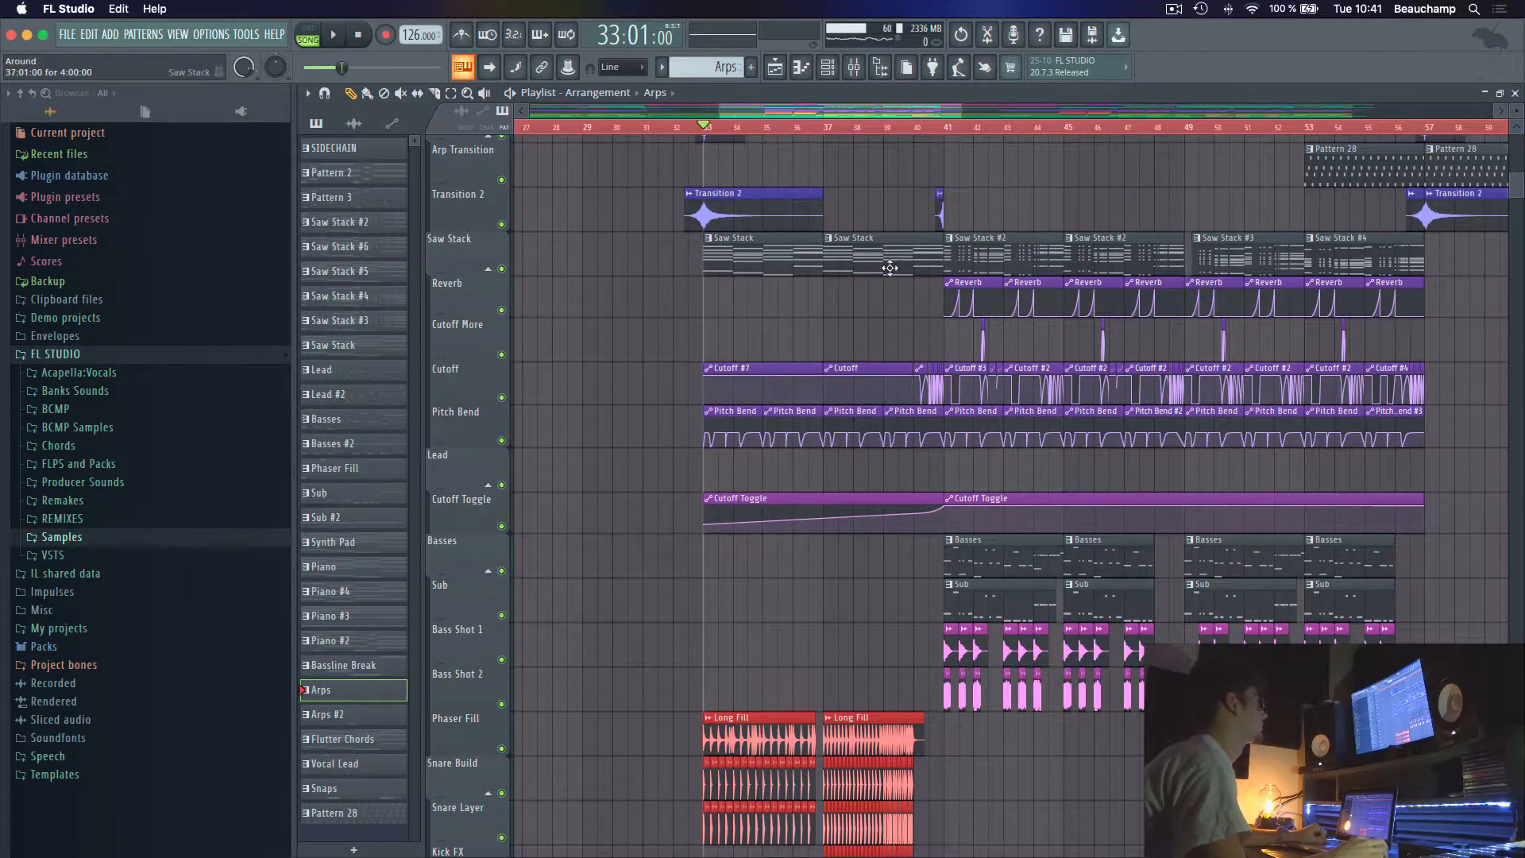
{"action": "scroll", "coordinate": [890, 268], "scroll_direction": "up", "scroll_amount": 3}
{"action": "scroll", "coordinate": [890, 269], "scroll_direction": "right", "scroll_amount": 3}
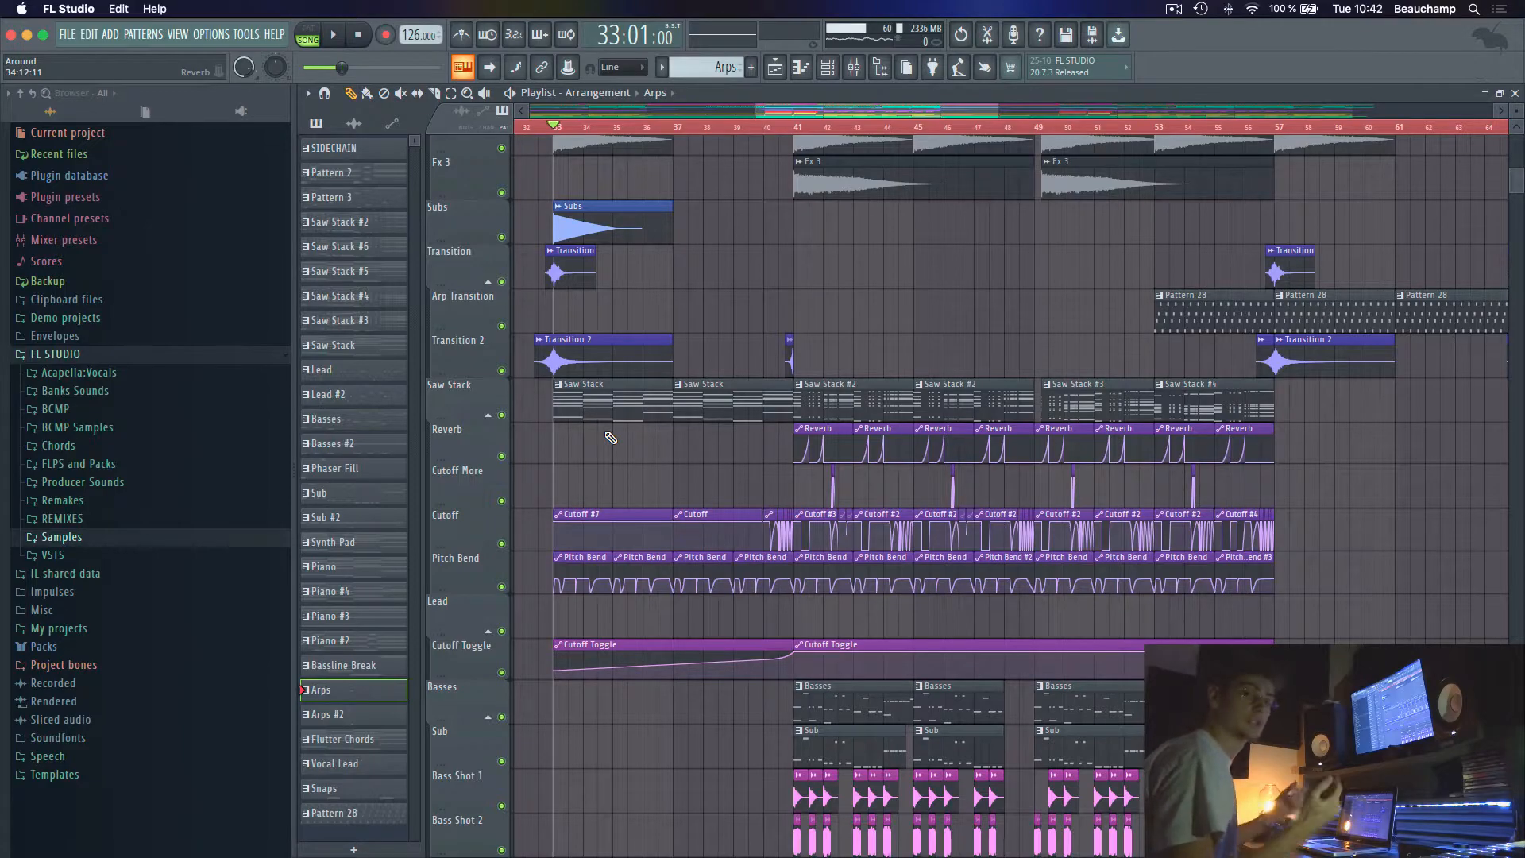
{"action": "scroll", "coordinate": [613, 436], "scroll_direction": "down", "scroll_amount": 15}
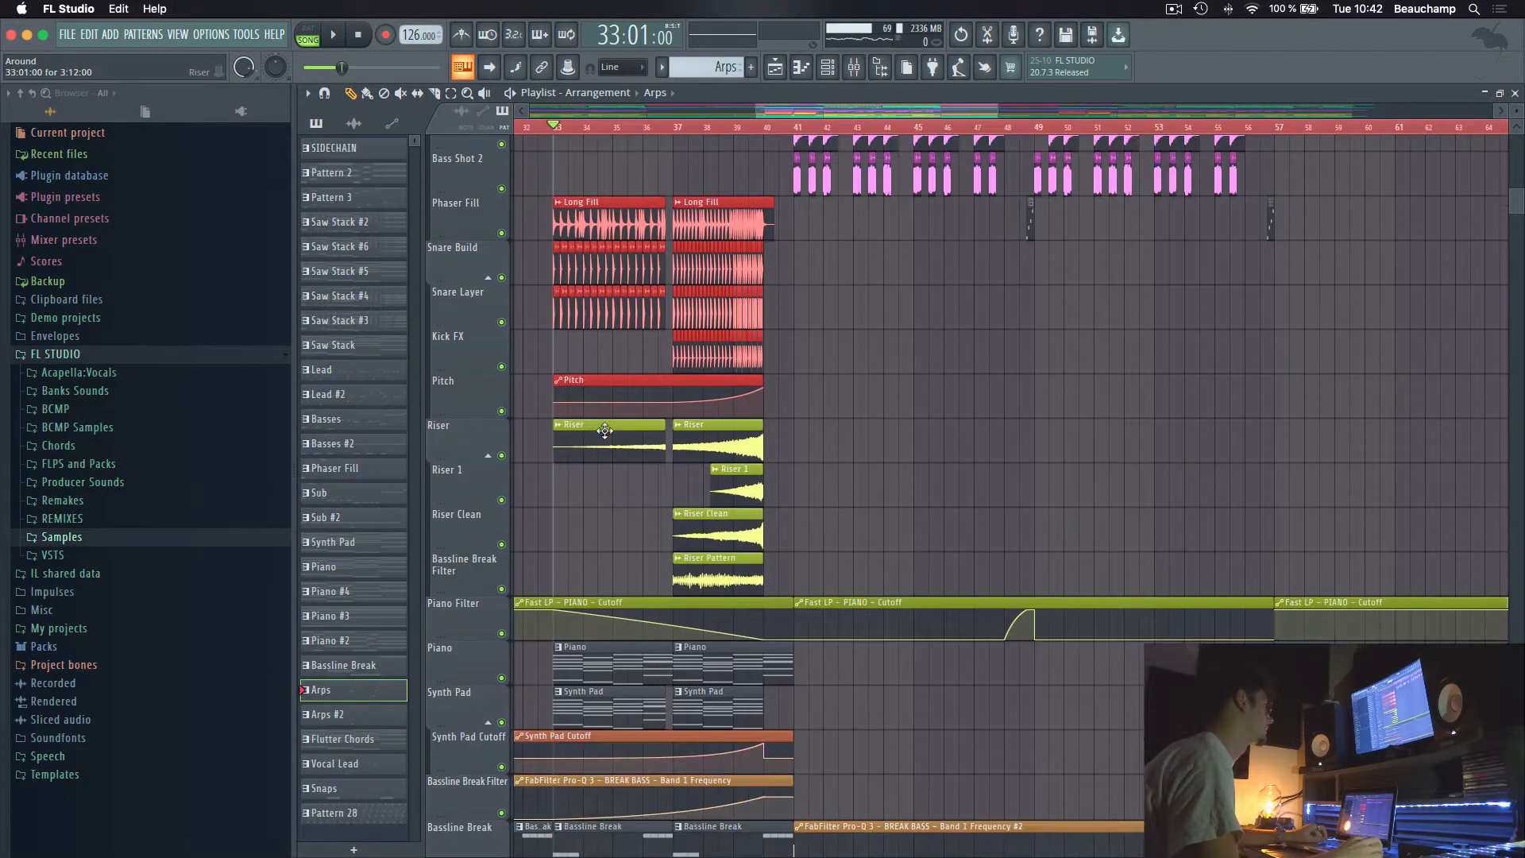
{"action": "scroll", "coordinate": [599, 437], "scroll_direction": "down", "scroll_amount": 9}
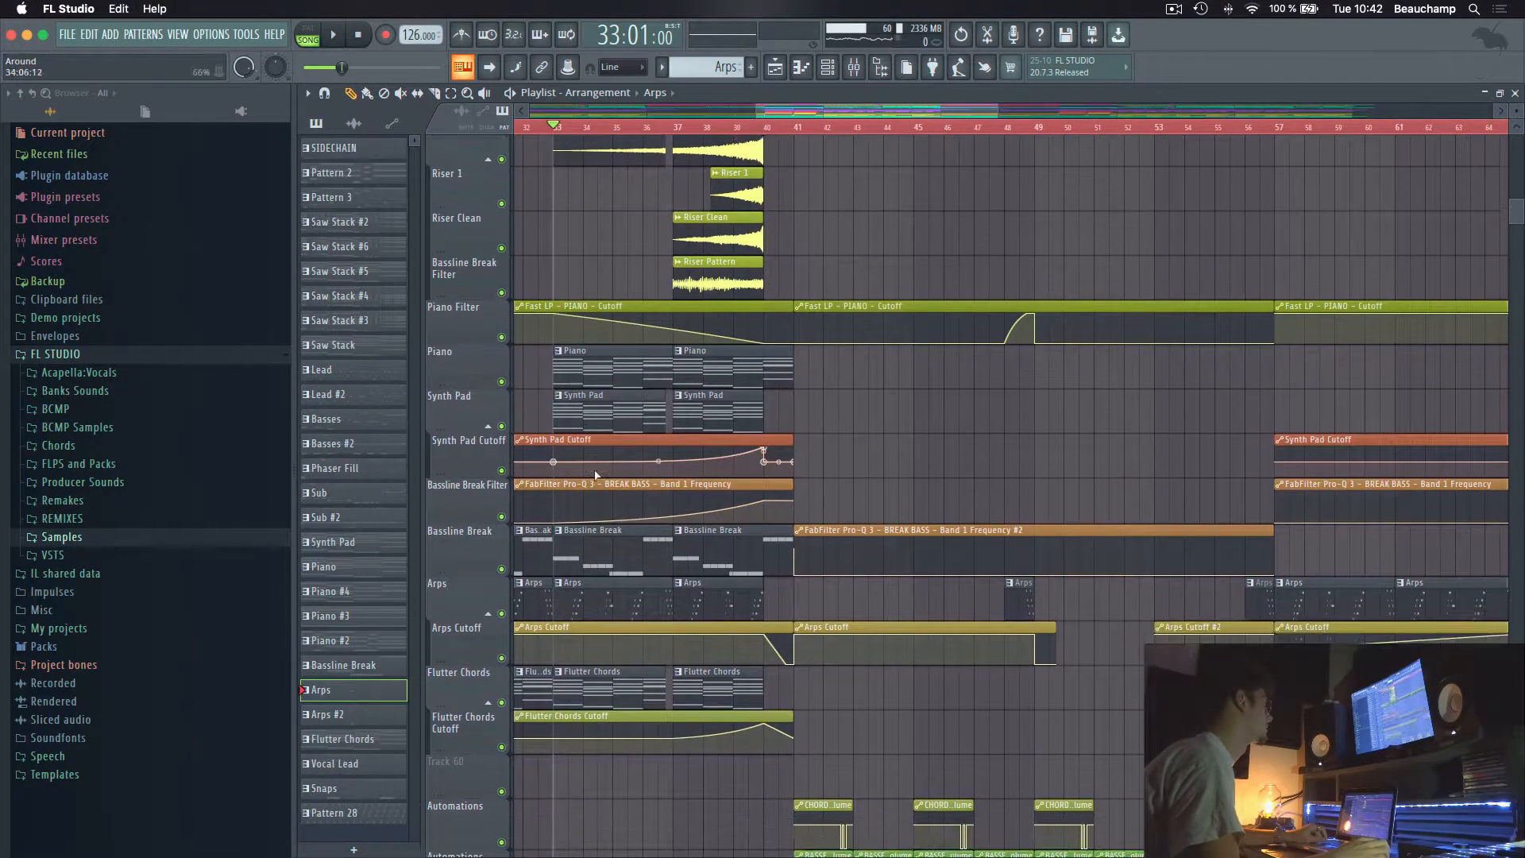
{"action": "scroll", "coordinate": [712, 124], "scroll_direction": "left", "scroll_amount": 5}
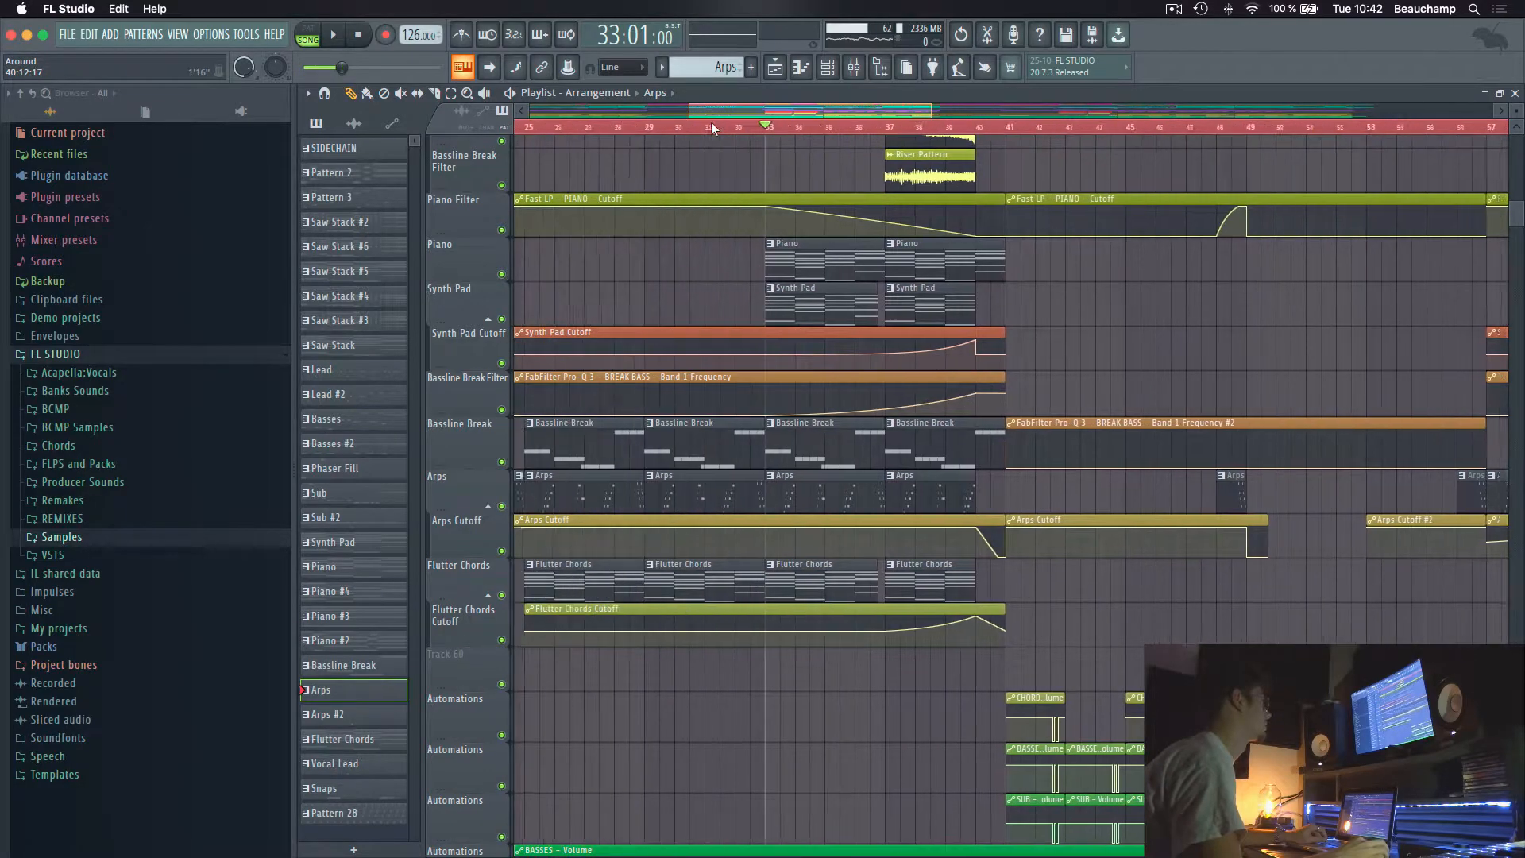
{"action": "scroll", "coordinate": [726, 124], "scroll_direction": "right", "scroll_amount": 1}
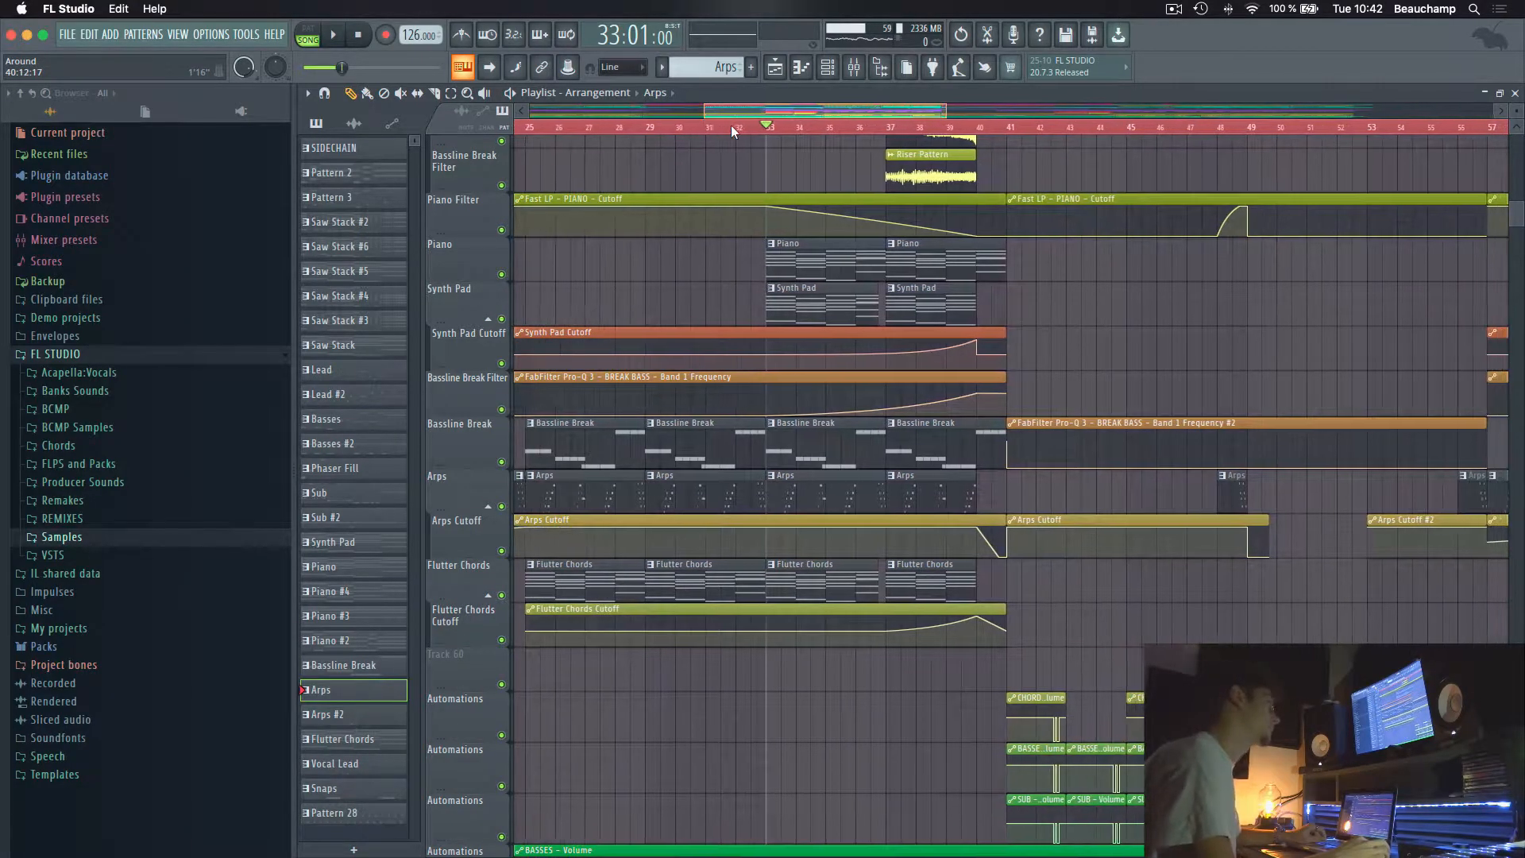
{"action": "scroll", "coordinate": [761, 425], "scroll_direction": "up", "scroll_amount": 2}
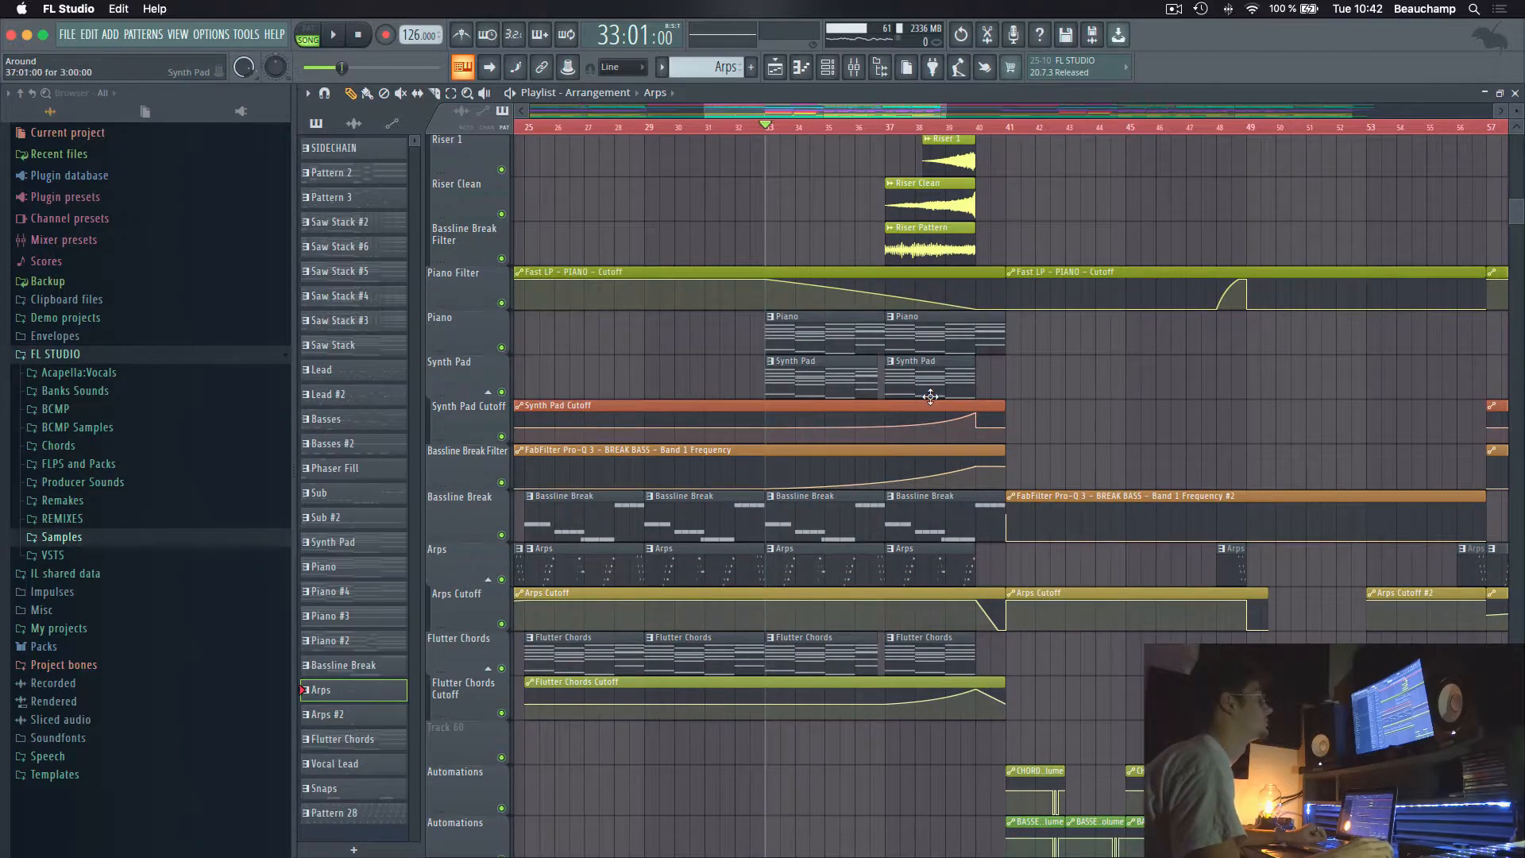
{"action": "scroll", "coordinate": [900, 397], "scroll_direction": "up", "scroll_amount": 1}
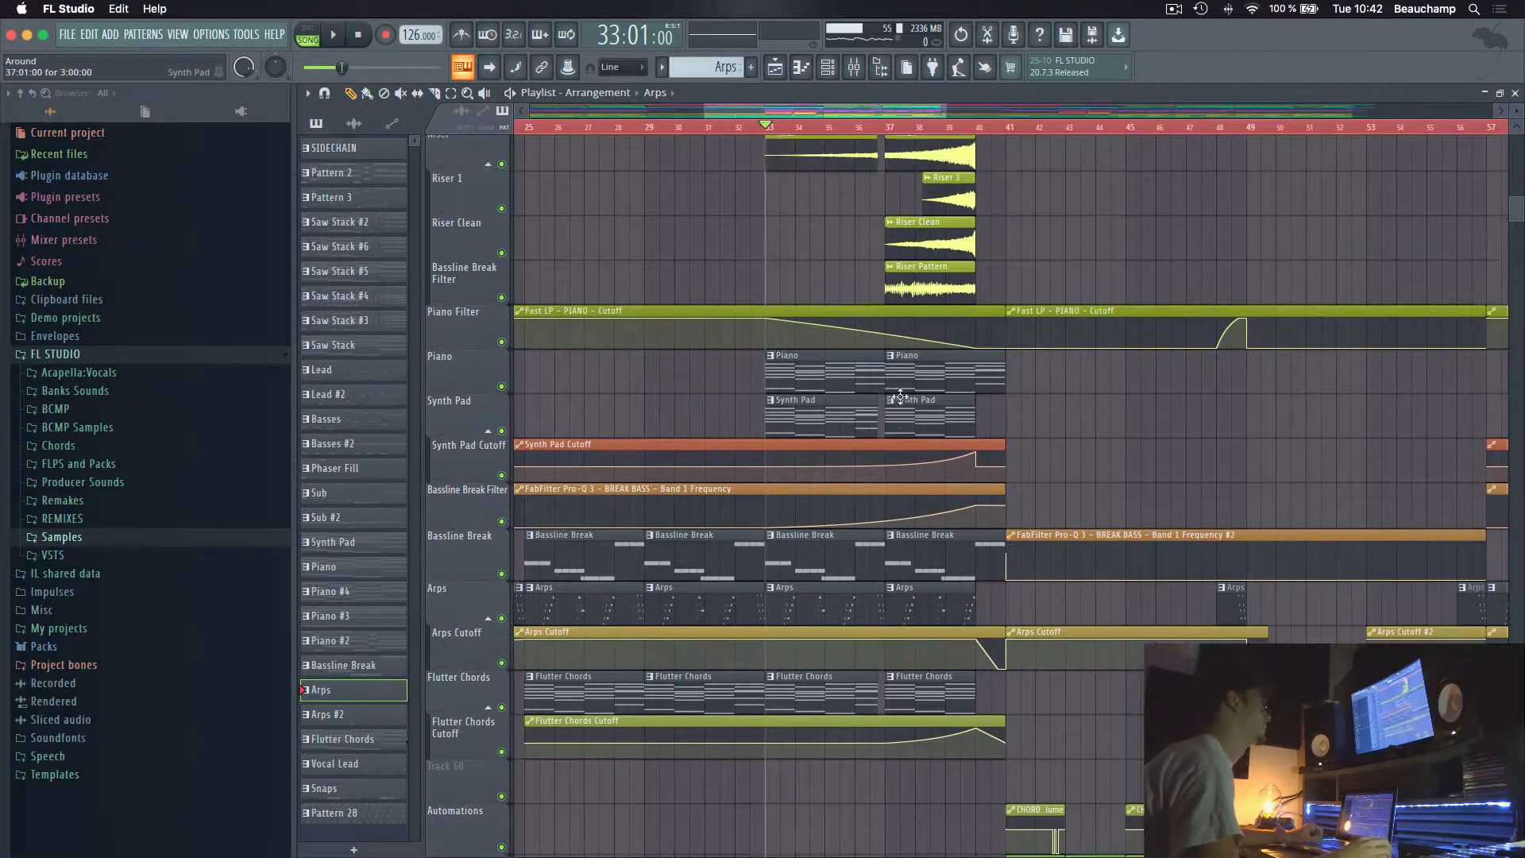
{"action": "scroll", "coordinate": [803, 393], "scroll_direction": "up", "scroll_amount": 4}
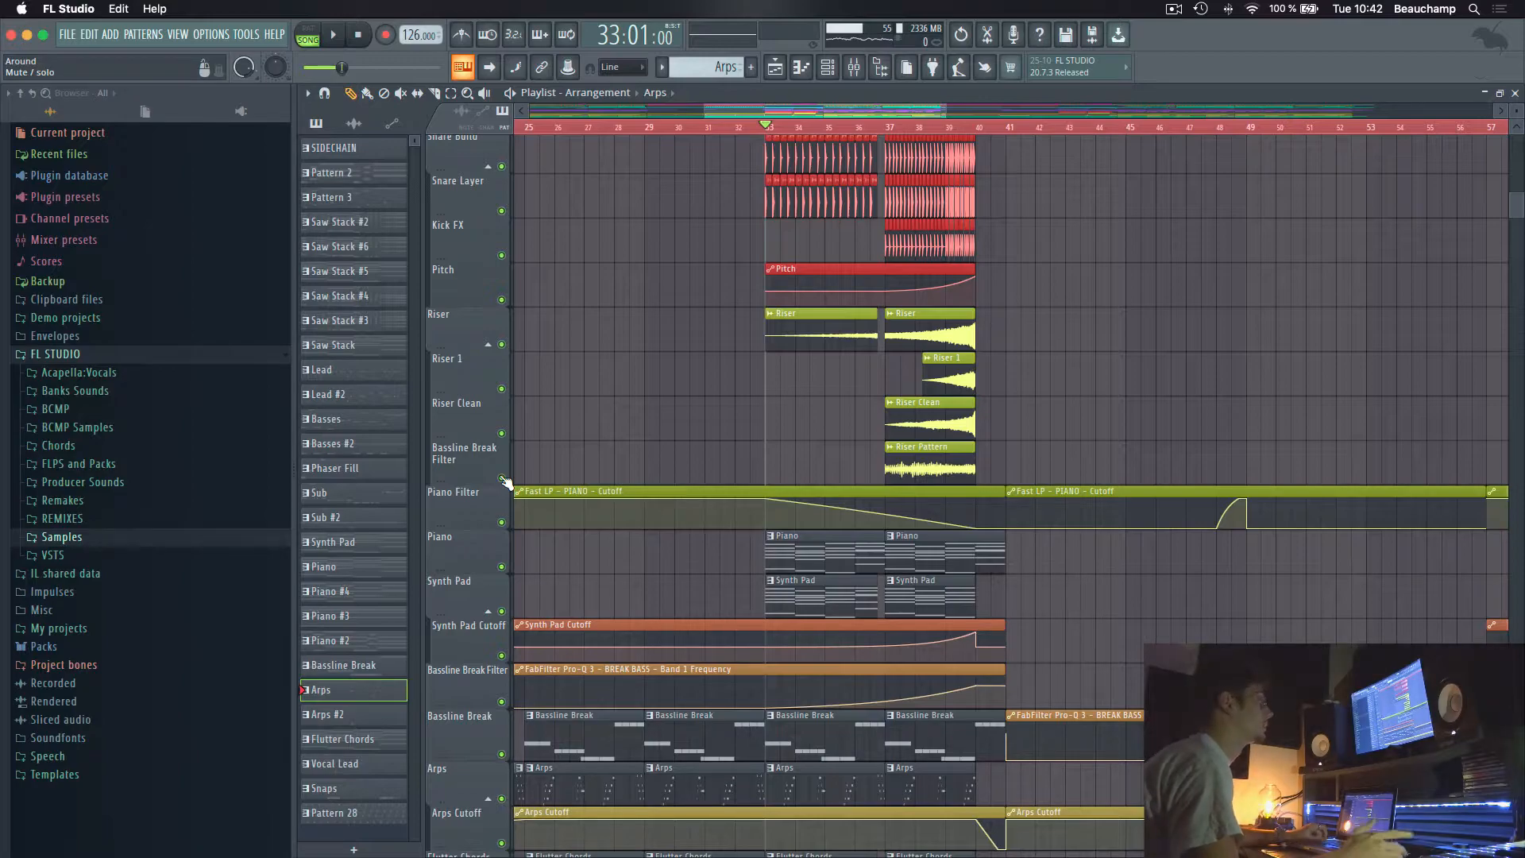
Solo the build-up's riser layers: Riser, Riser 1, Riser Clean and the track holding Riser Pattern
{"action": "left_click", "coordinate": [503, 479], "text": "ctrl"}
{"action": "left_click", "coordinate": [501, 434]}
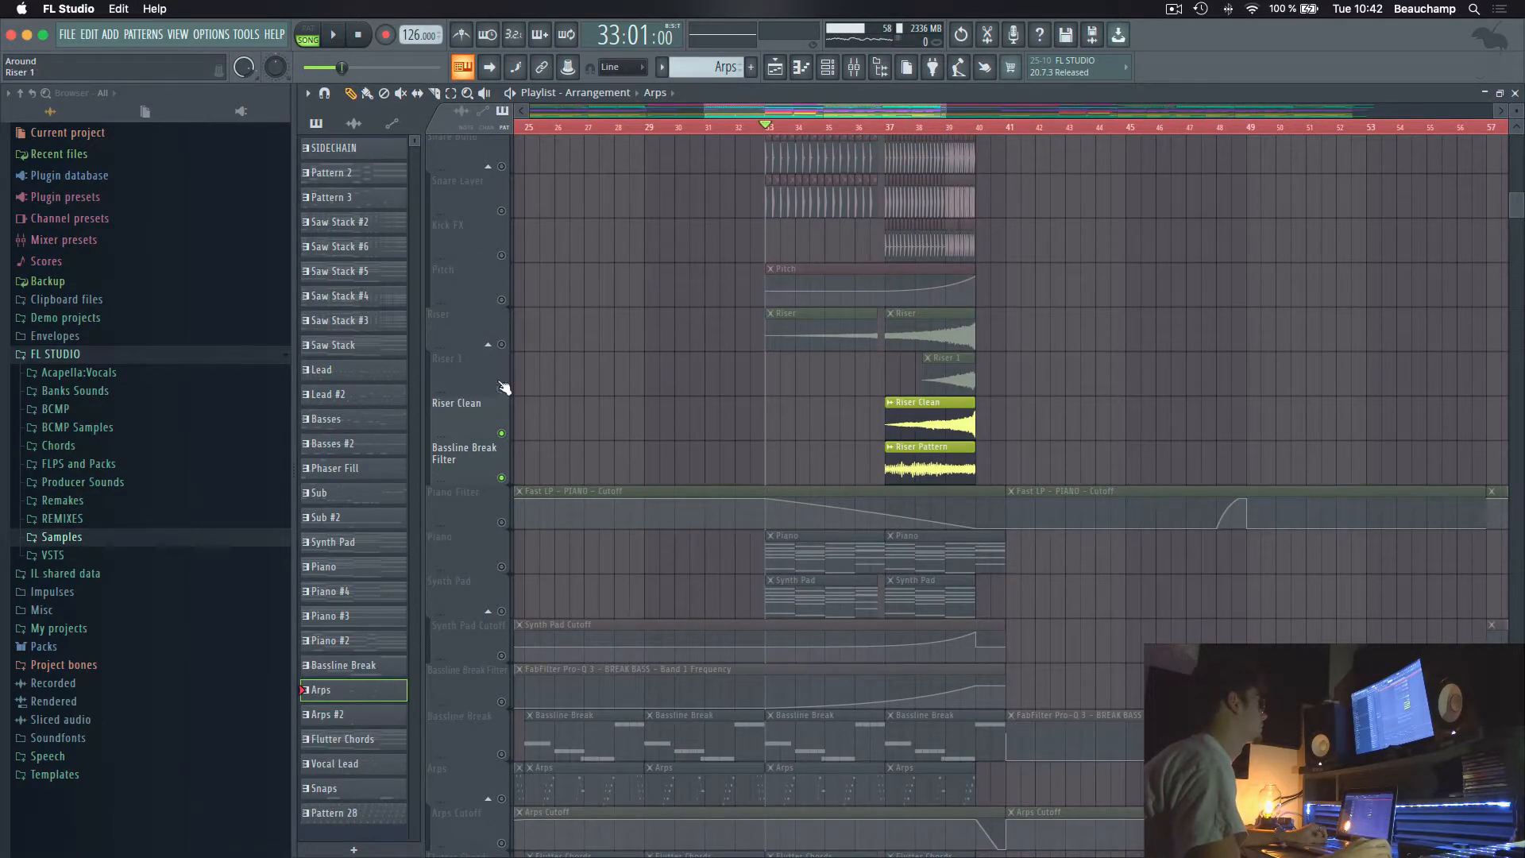
{"action": "left_click", "coordinate": [503, 345]}
Unmute the Snare Layer, Snare Build and Phaser Fill tracks alongside the risers
{"action": "scroll", "coordinate": [556, 357], "scroll_direction": "up", "scroll_amount": 9}
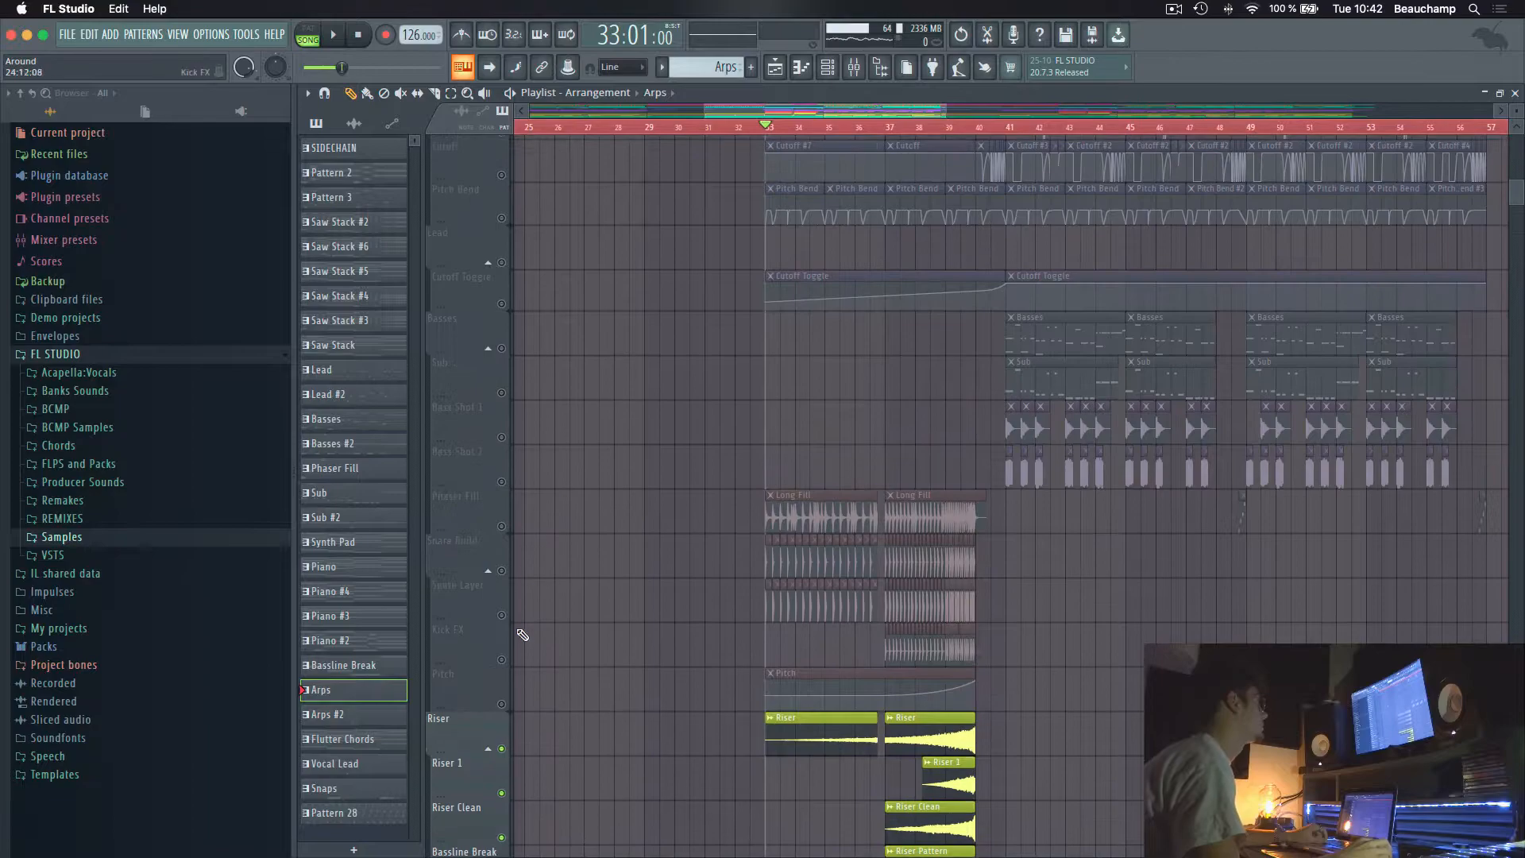
{"action": "left_click", "coordinate": [501, 615]}
{"action": "left_click", "coordinate": [501, 571]}
{"action": "left_click", "coordinate": [501, 526]}
Unmute the Transition 2, Transition, Subs, Fx 2, Fx 1 and FXs tracks for the build-up audition
{"action": "scroll", "coordinate": [617, 558], "scroll_direction": "up", "scroll_amount": 12}
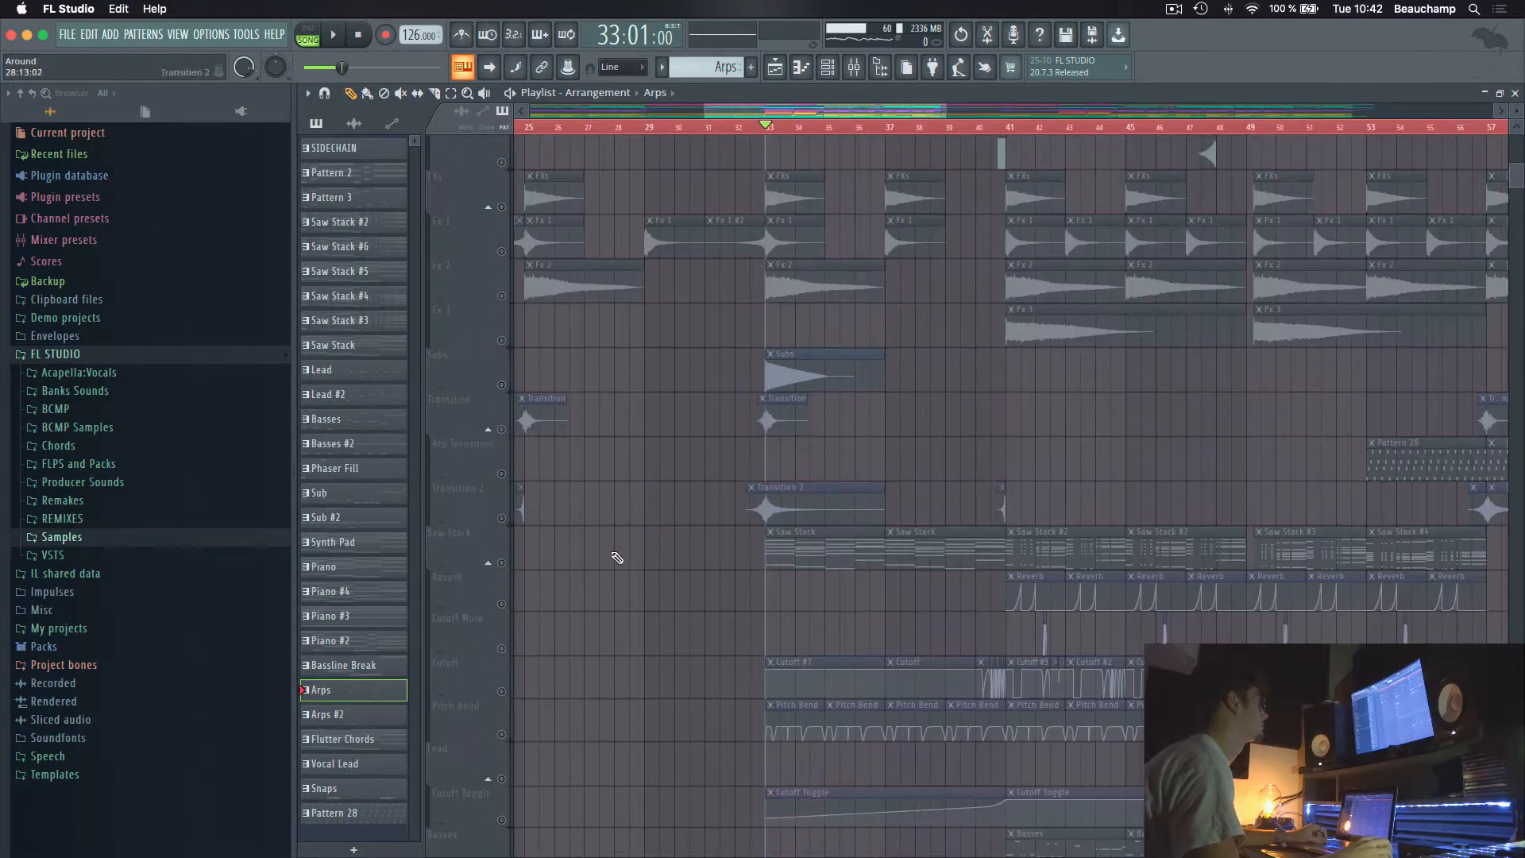
{"action": "scroll", "coordinate": [561, 522], "scroll_direction": "up", "scroll_amount": 5}
{"action": "left_click", "coordinate": [501, 737]}
{"action": "left_click", "coordinate": [501, 648]}
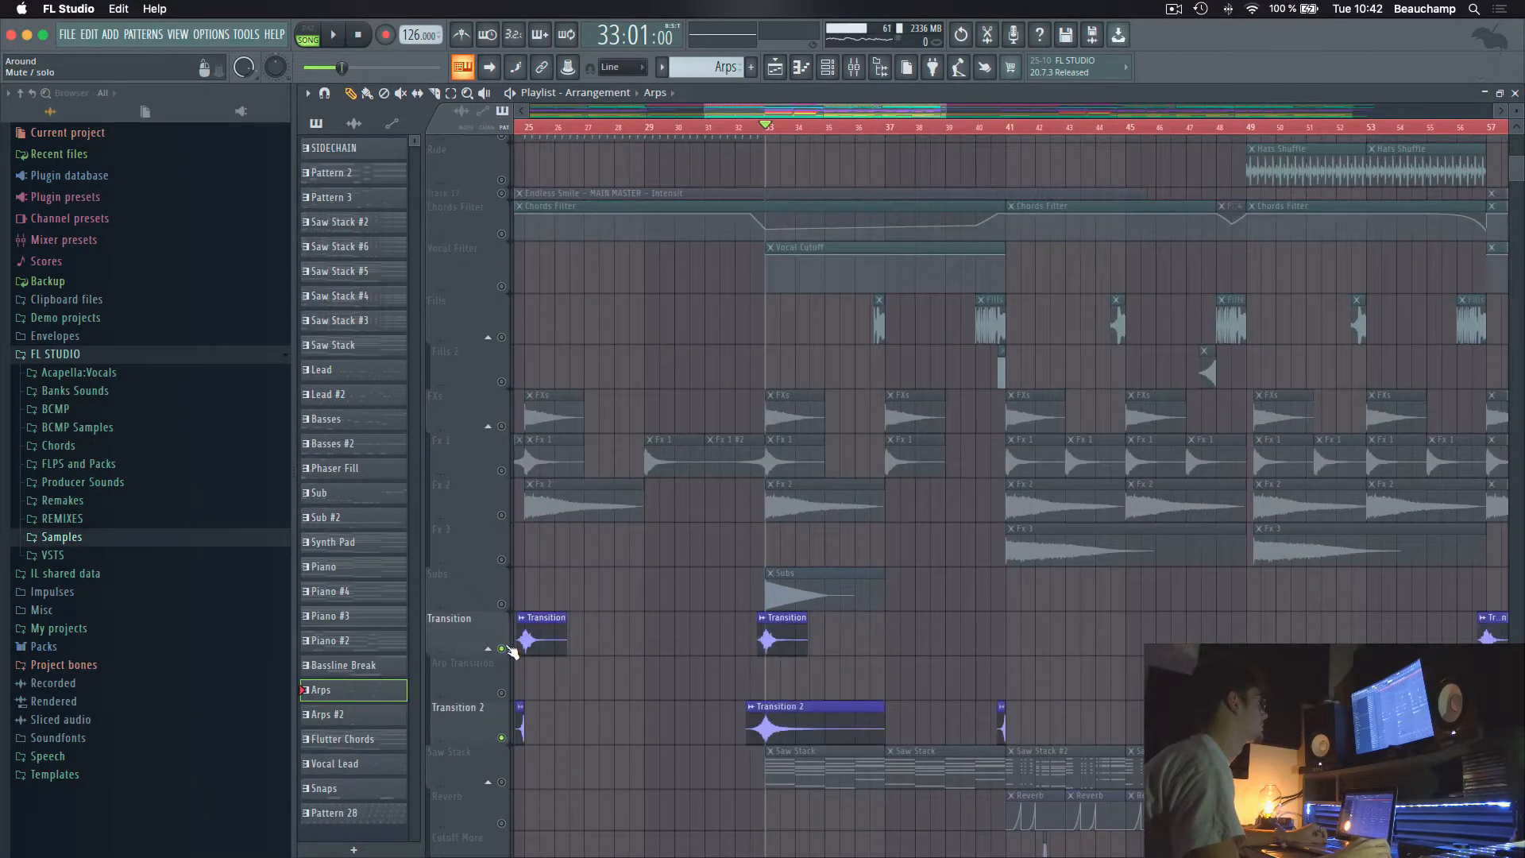
{"action": "left_click", "coordinate": [501, 603]}
{"action": "left_click", "coordinate": [502, 514]}
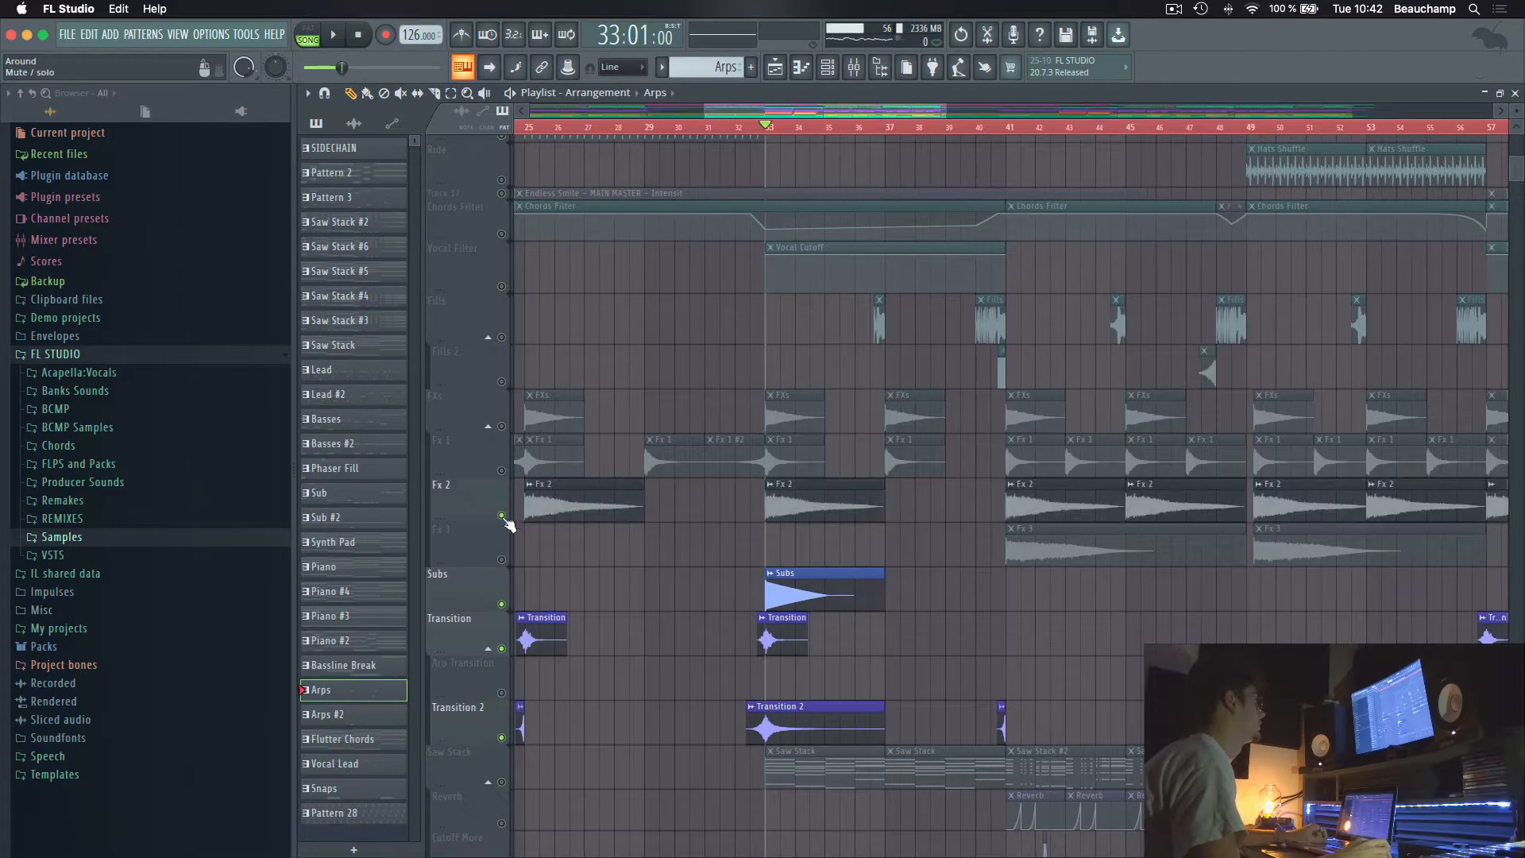
{"action": "left_click", "coordinate": [501, 470]}
{"action": "left_click", "coordinate": [501, 426]}
Unmute the Fills, Vocals 1 and Track 2 tracks to add the fills and vocal chops
{"action": "scroll", "coordinate": [461, 604], "scroll_direction": "up", "scroll_amount": 9}
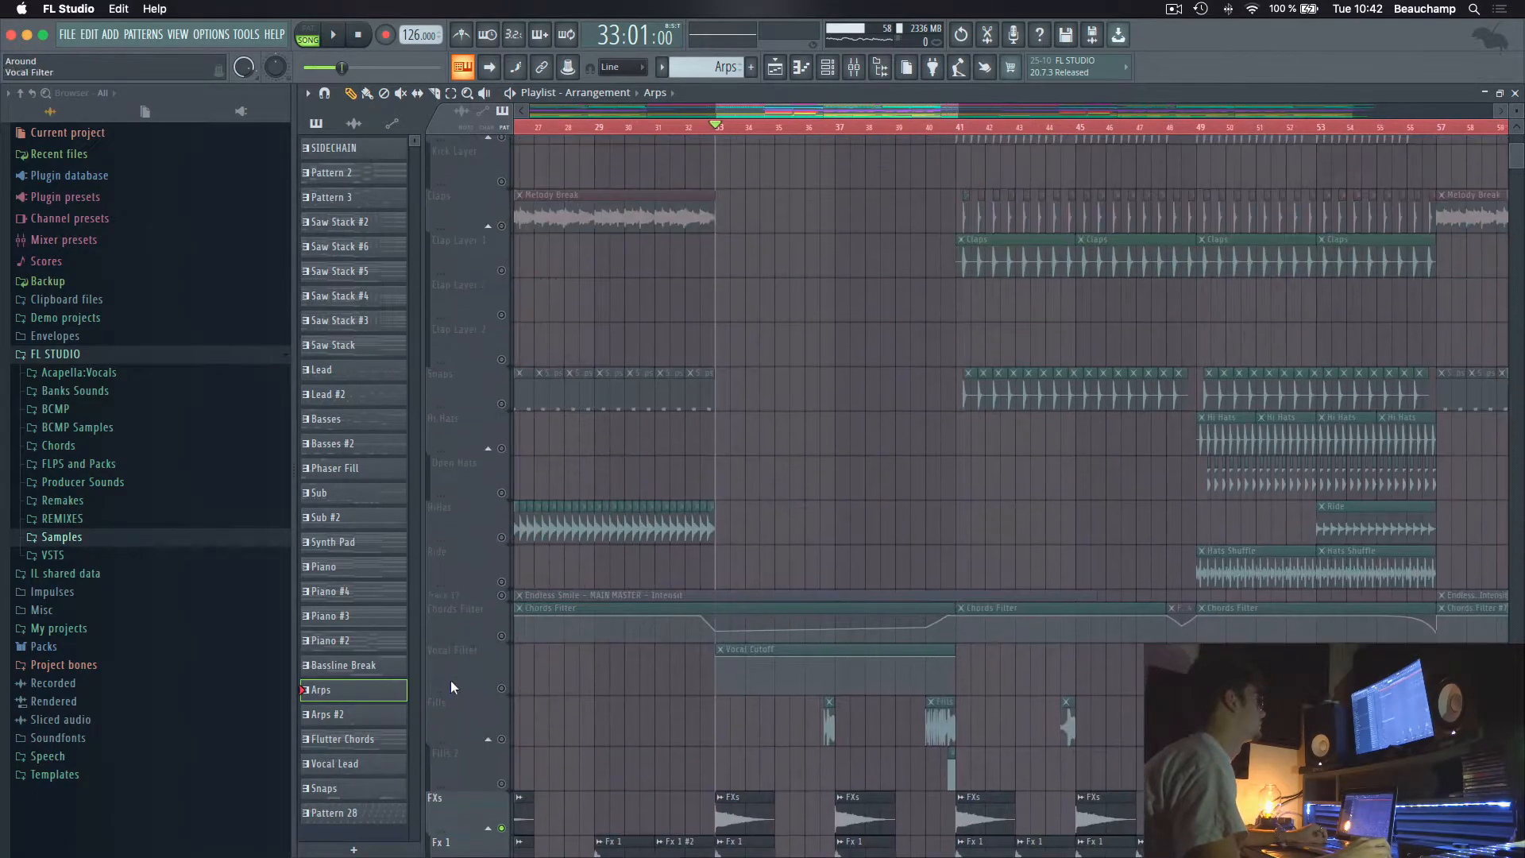
{"action": "left_click", "coordinate": [501, 739]}
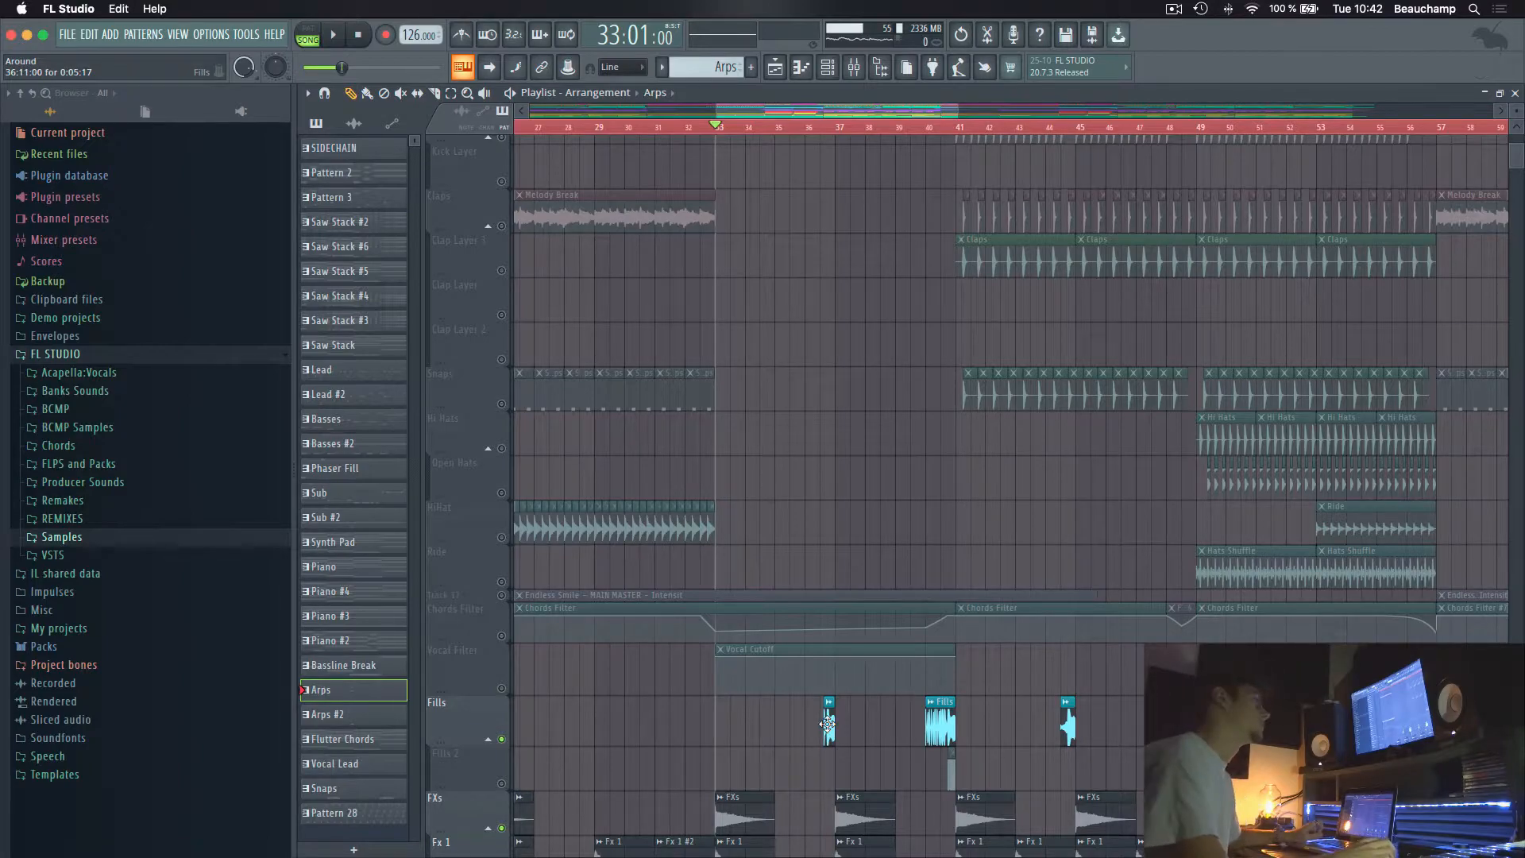
{"action": "scroll", "coordinate": [824, 724], "scroll_direction": "up", "scroll_amount": 6}
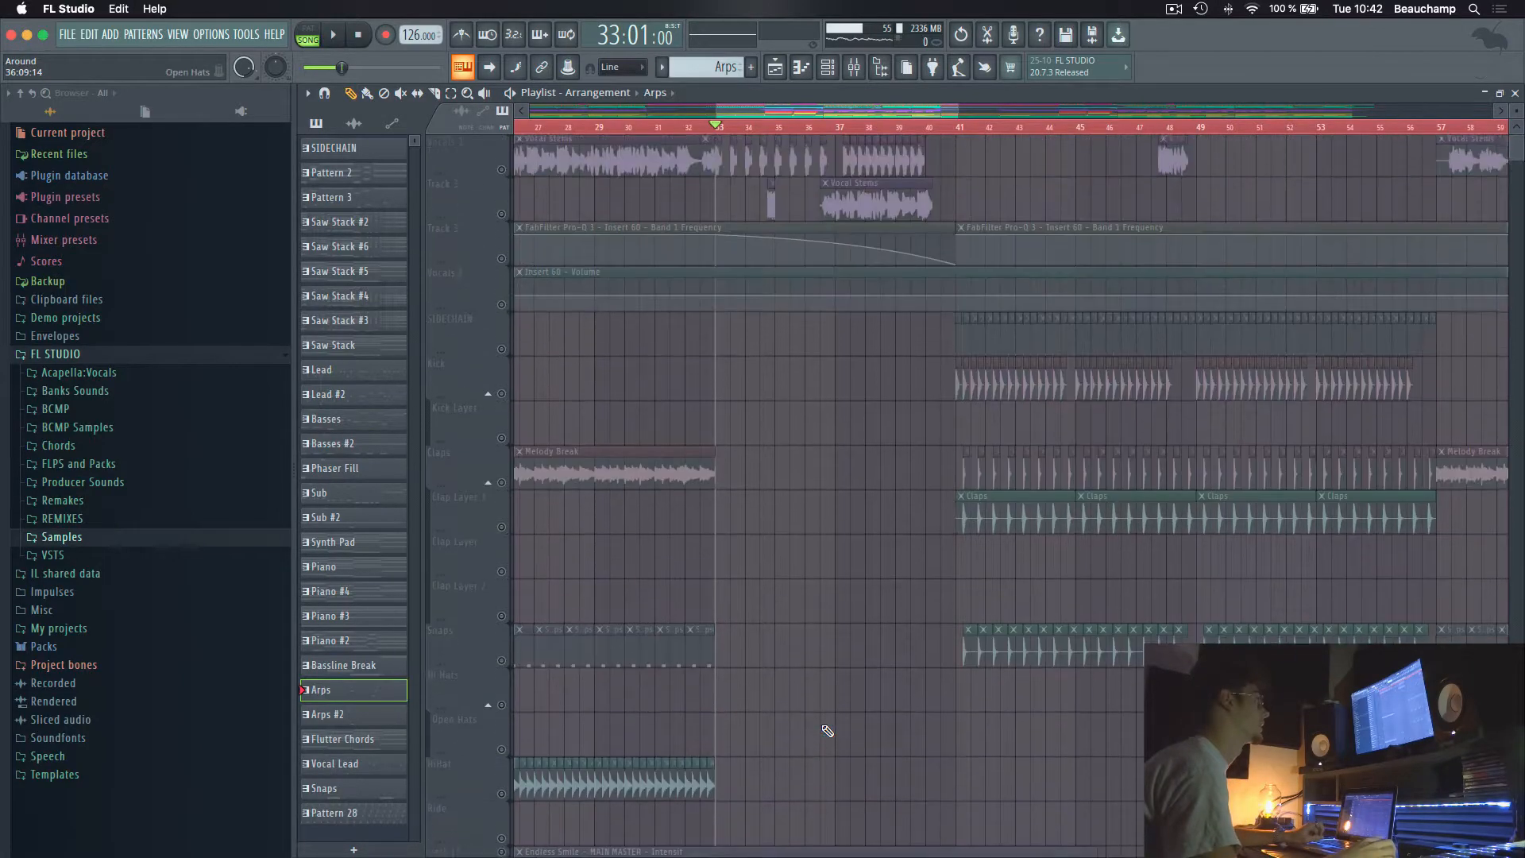
{"action": "left_click", "coordinate": [502, 171]}
{"action": "left_click", "coordinate": [501, 216]}
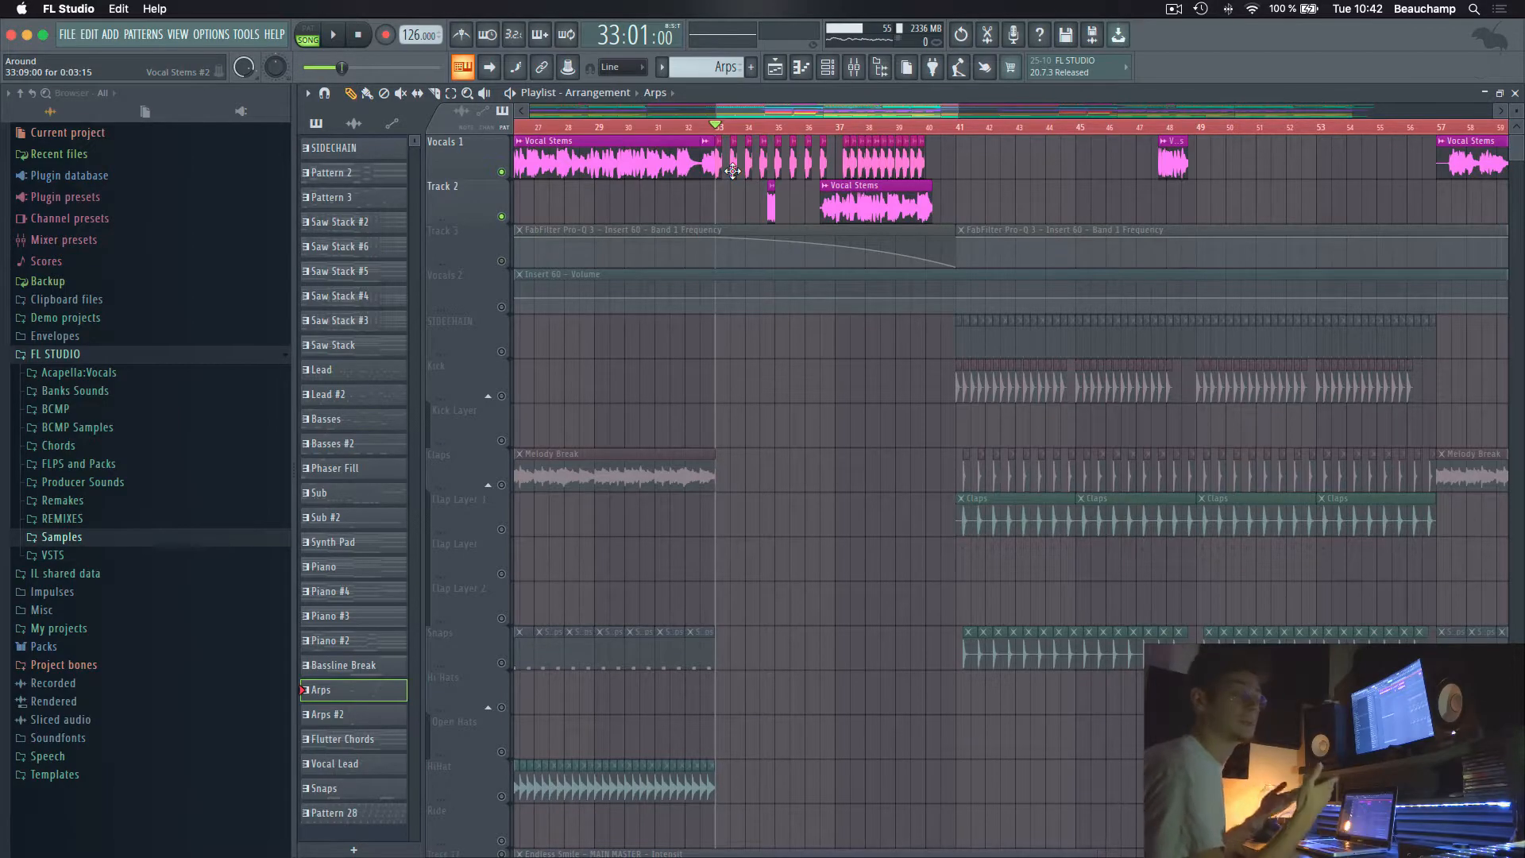
Audition the selected build-up elements from bar 33 up to bar 41, stop, and return to the fill, snare and riser tracks
{"action": "scroll", "coordinate": [759, 135], "scroll_direction": "up", "scroll_amount": 4}
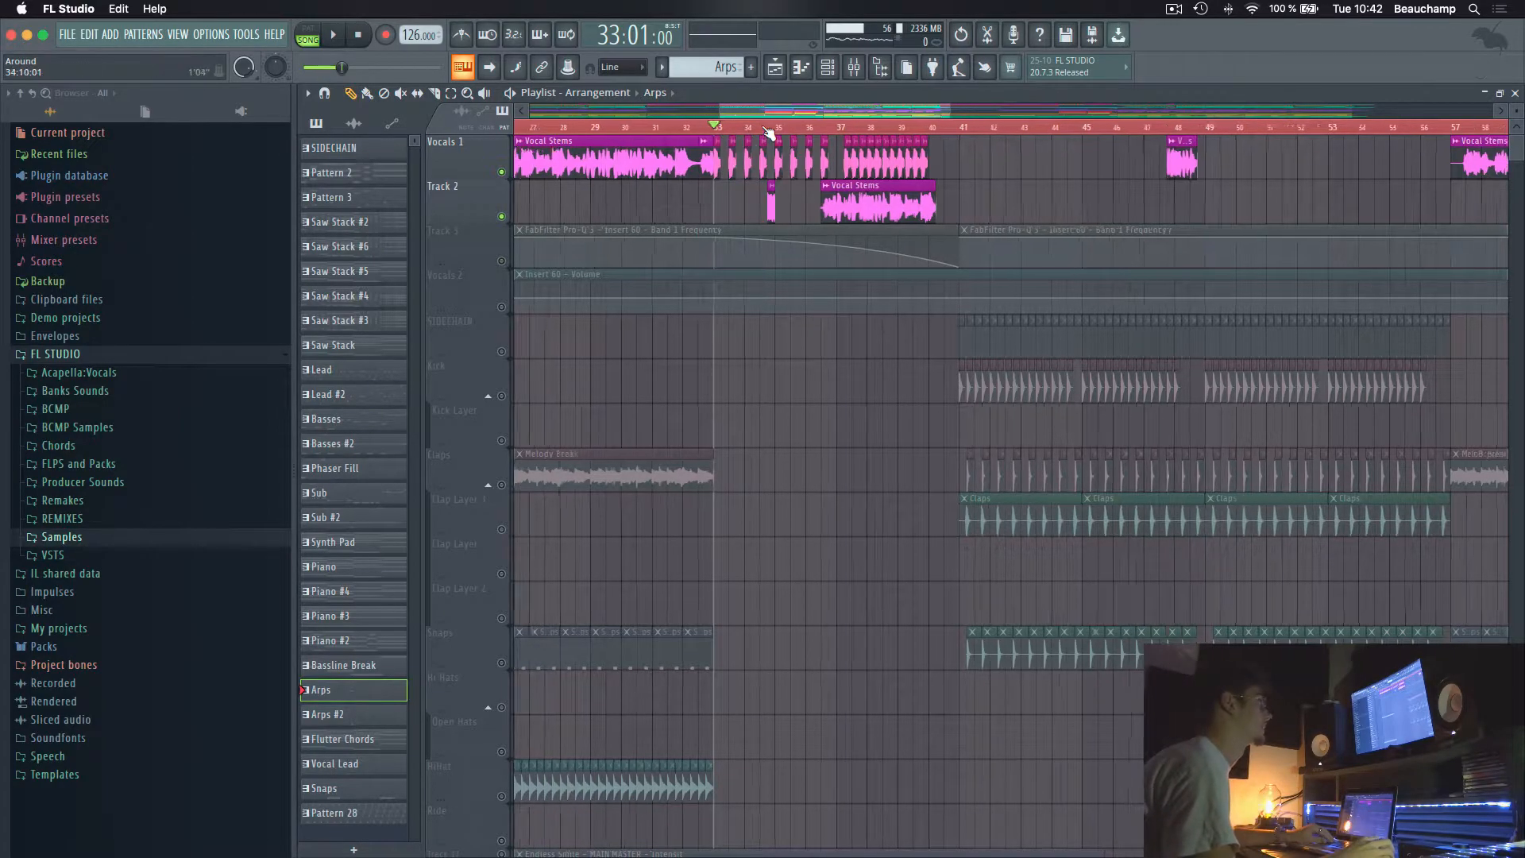
{"action": "key", "text": "space"}
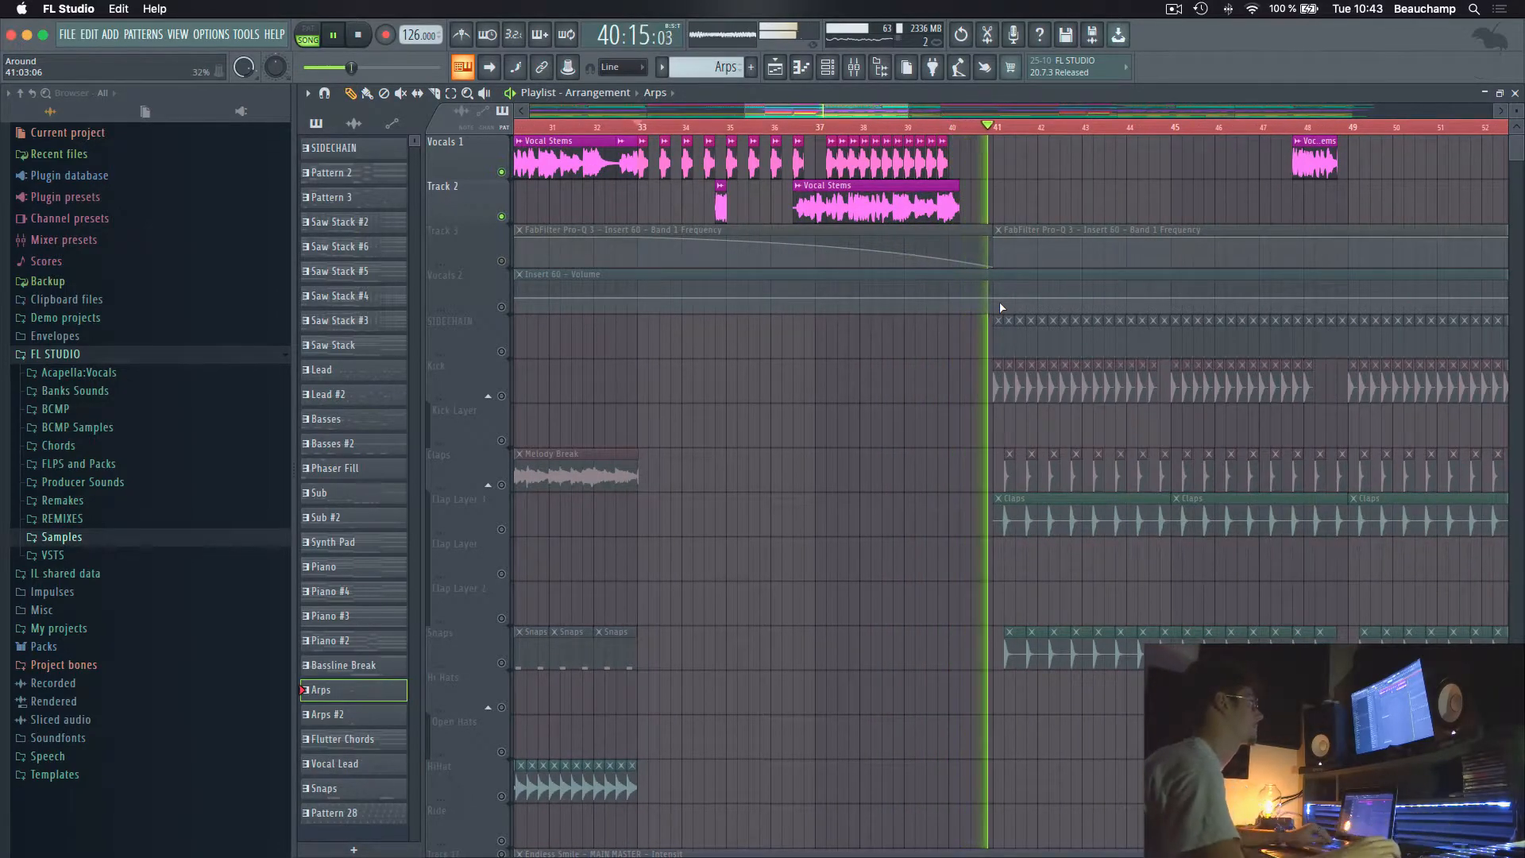
{"action": "key", "text": "space"}
{"action": "scroll", "coordinate": [765, 307], "scroll_direction": "down", "scroll_amount": 10}
{"action": "scroll", "coordinate": [765, 307], "scroll_direction": "down", "scroll_amount": 11}
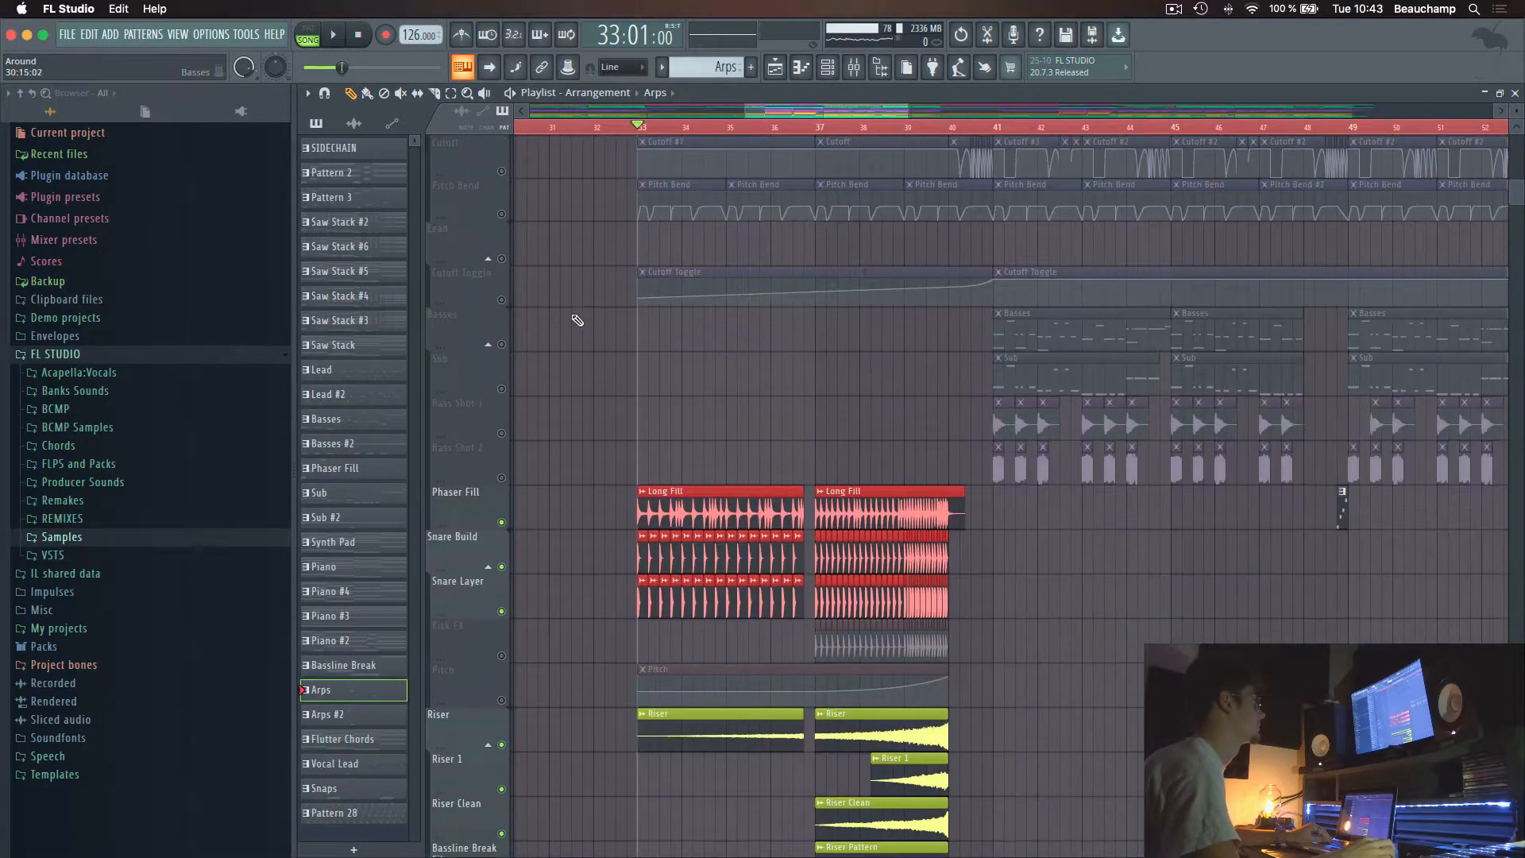
Solo the Saw Stack track and unmute its Cutoff, Pitch Bend and Cutoff Toggle automation tracks
{"action": "scroll", "coordinate": [612, 313], "scroll_direction": "up", "scroll_amount": 8}
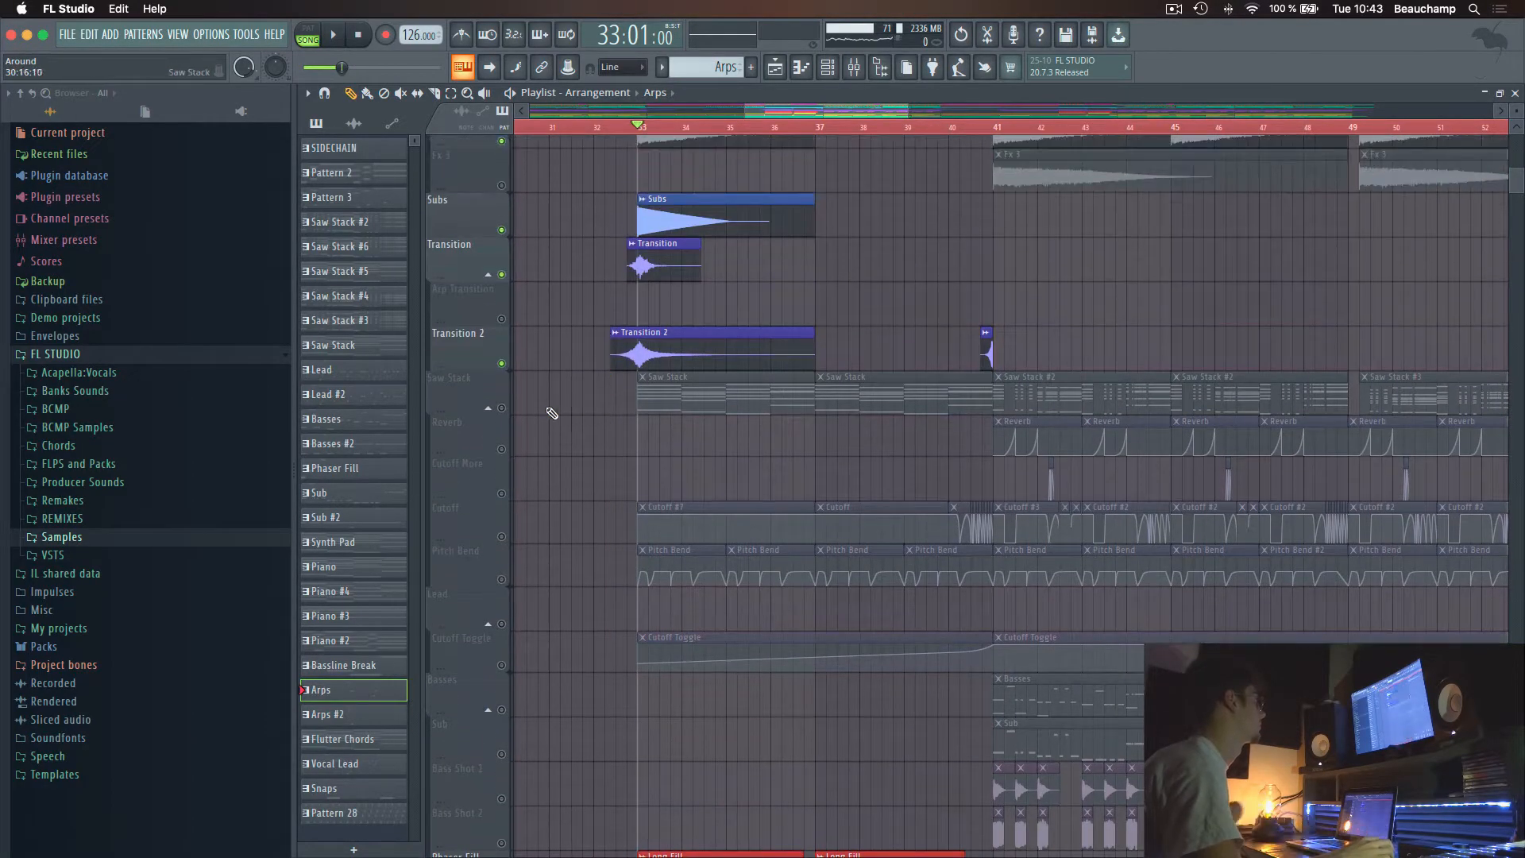
{"action": "right_click", "coordinate": [501, 408]}
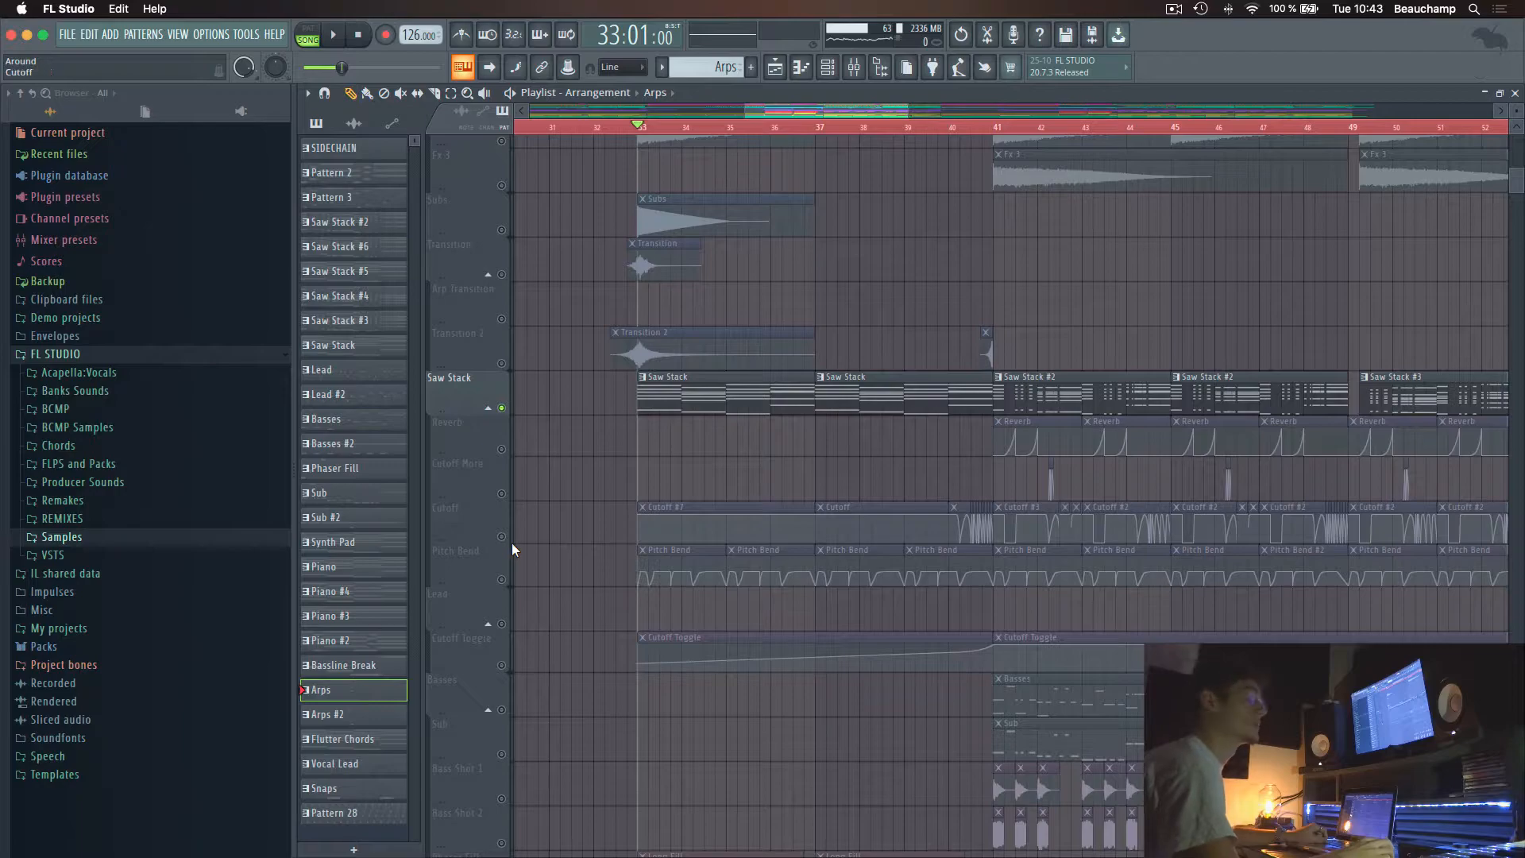
{"action": "left_click", "coordinate": [501, 537]}
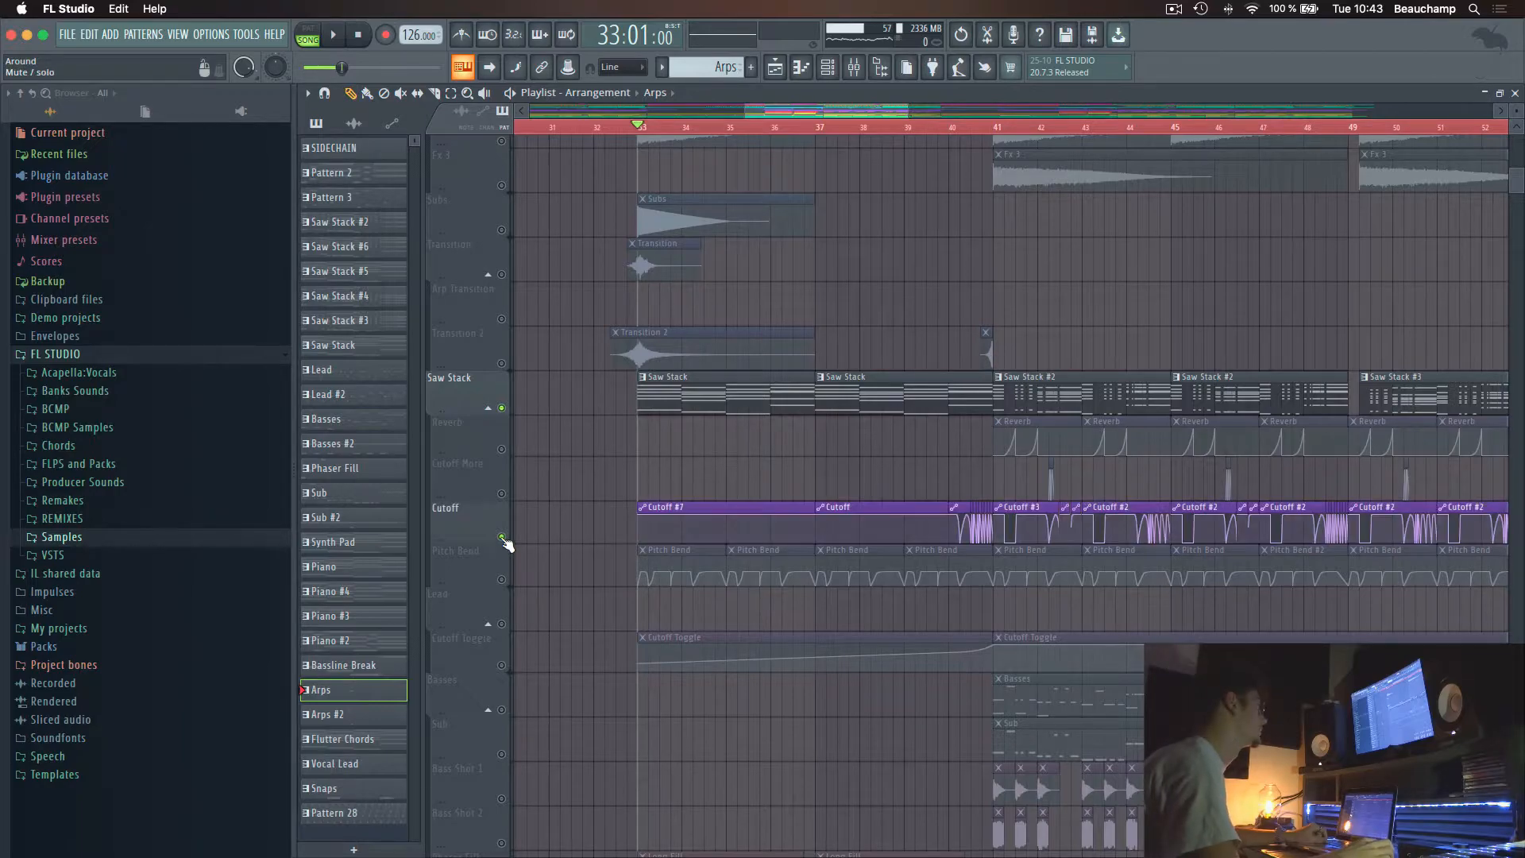
{"action": "left_click", "coordinate": [502, 581]}
{"action": "scroll", "coordinate": [505, 586], "scroll_direction": "down", "scroll_amount": 5}
{"action": "left_click", "coordinate": [502, 453]}
Unmute the Pitch, Piano Filter and Piano tracks alongside the Saw Stack
{"action": "scroll", "coordinate": [516, 460], "scroll_direction": "down", "scroll_amount": 8}
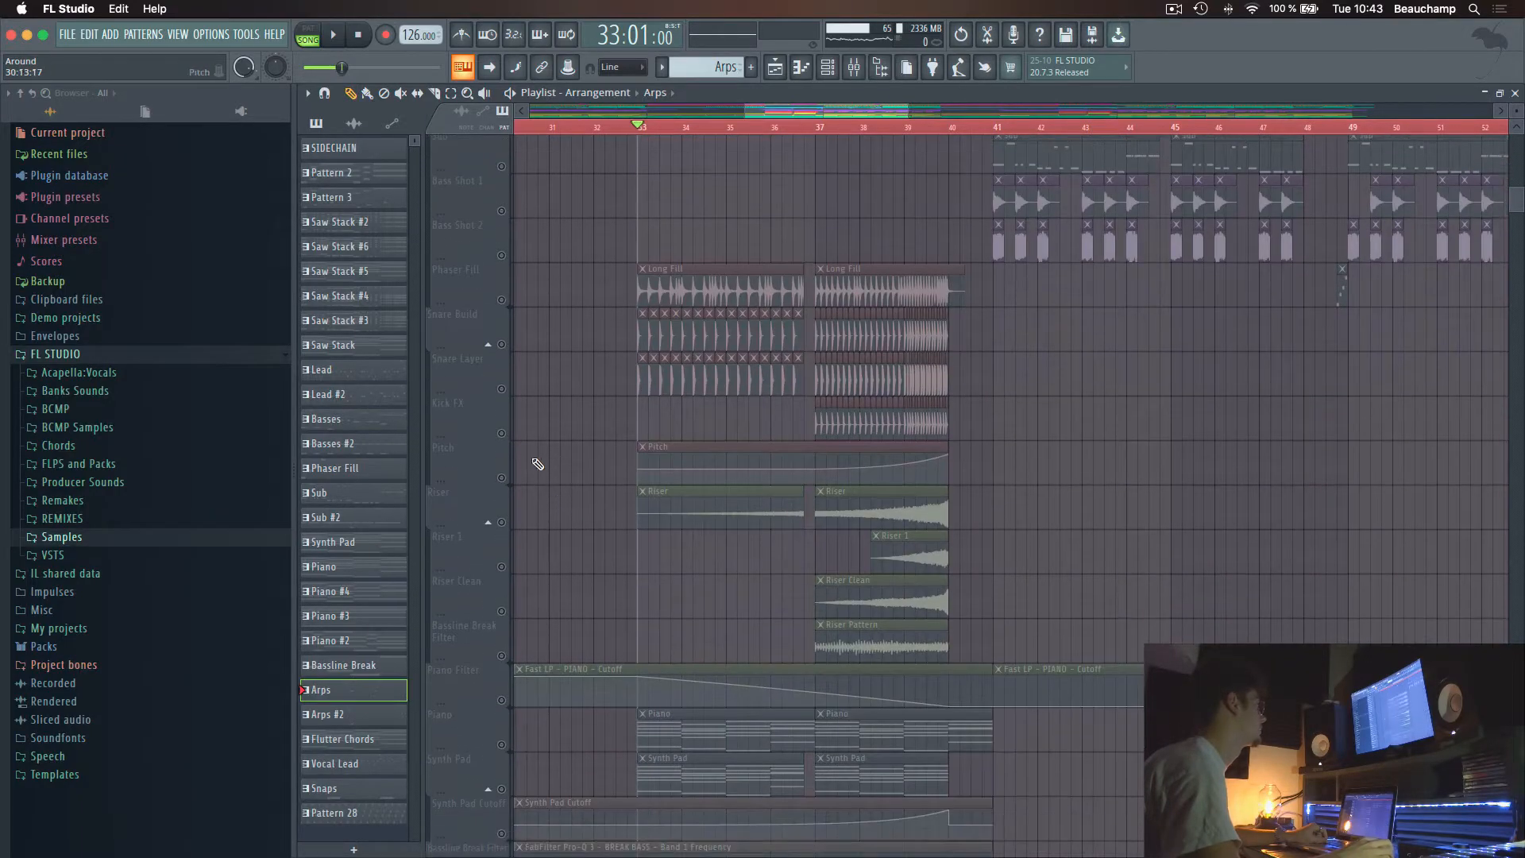
{"action": "left_click", "coordinate": [501, 478]}
{"action": "scroll", "coordinate": [516, 516], "scroll_direction": "down", "scroll_amount": 9}
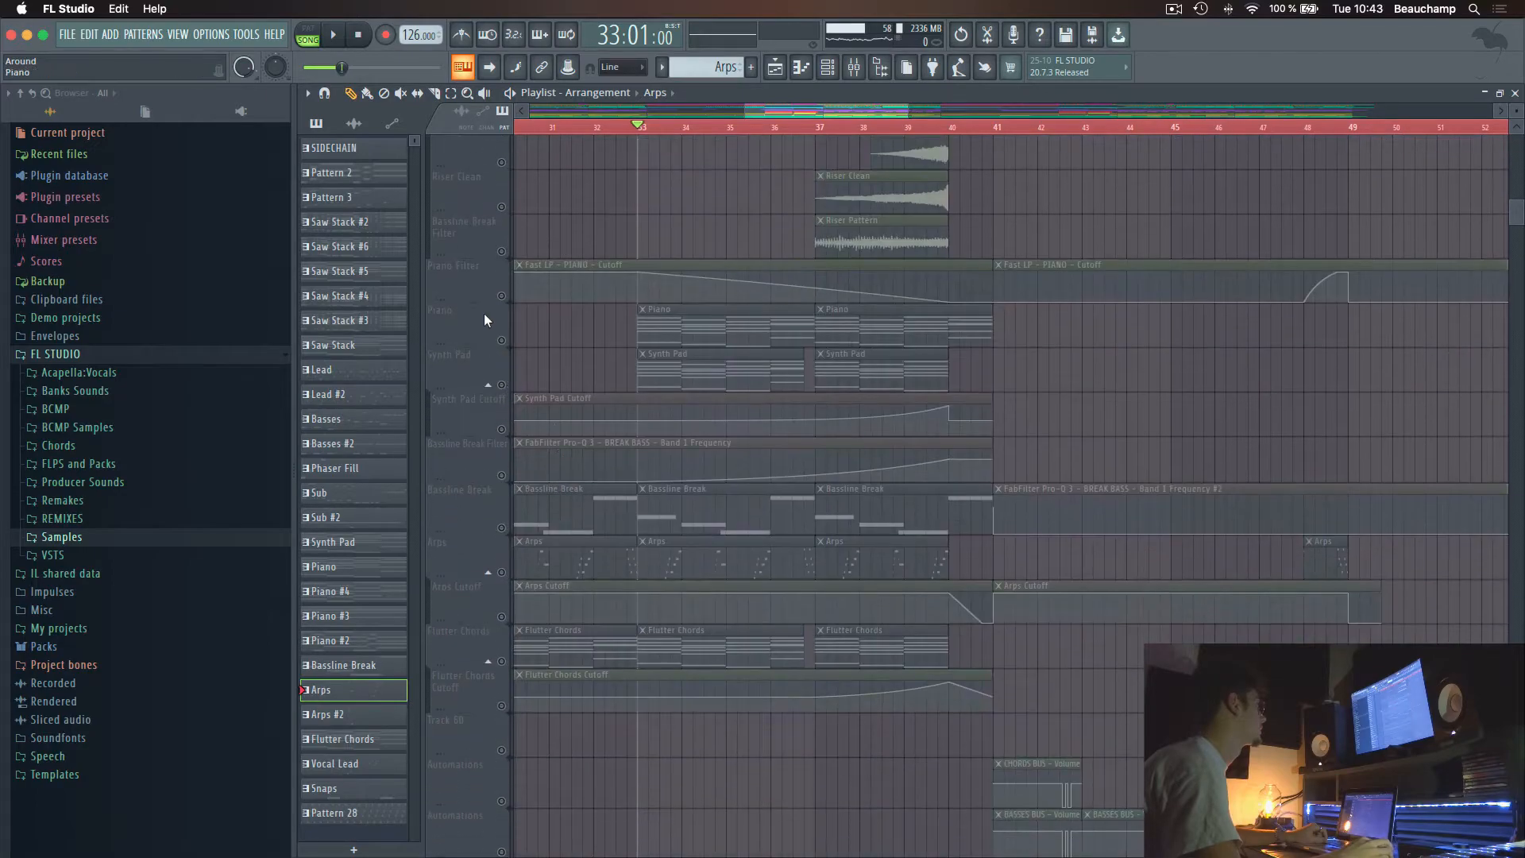
{"action": "left_click", "coordinate": [502, 297]}
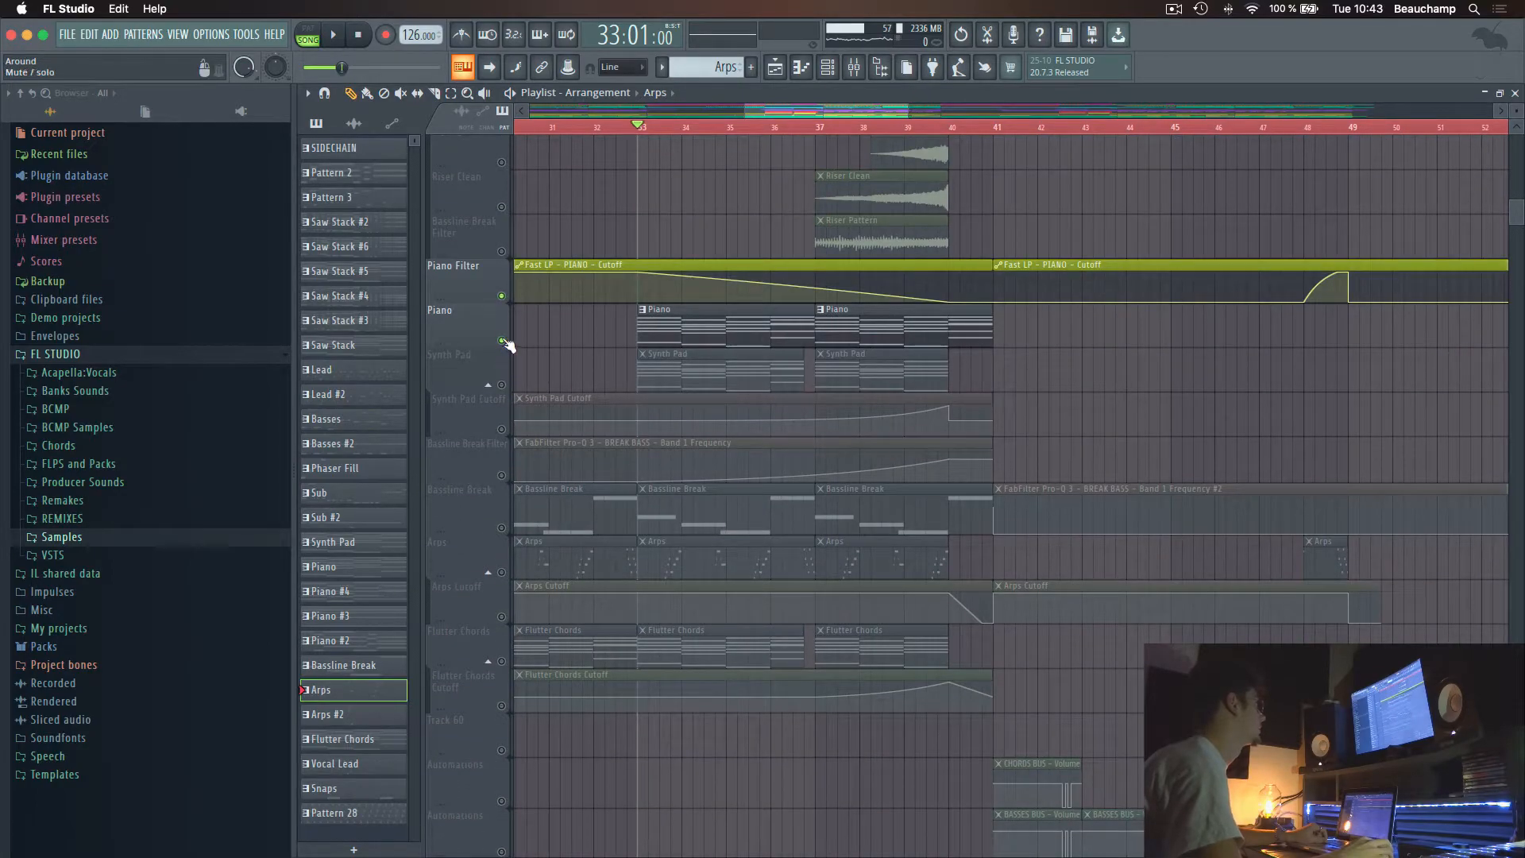
Unmute the Chords Filter and Vocal Filter automation tracks and audition the build-up from bar 33 to the end of bar 40
{"action": "scroll", "coordinate": [690, 345], "scroll_direction": "up", "scroll_amount": 2}
{"action": "scroll", "coordinate": [689, 345], "scroll_direction": "up", "scroll_amount": 15}
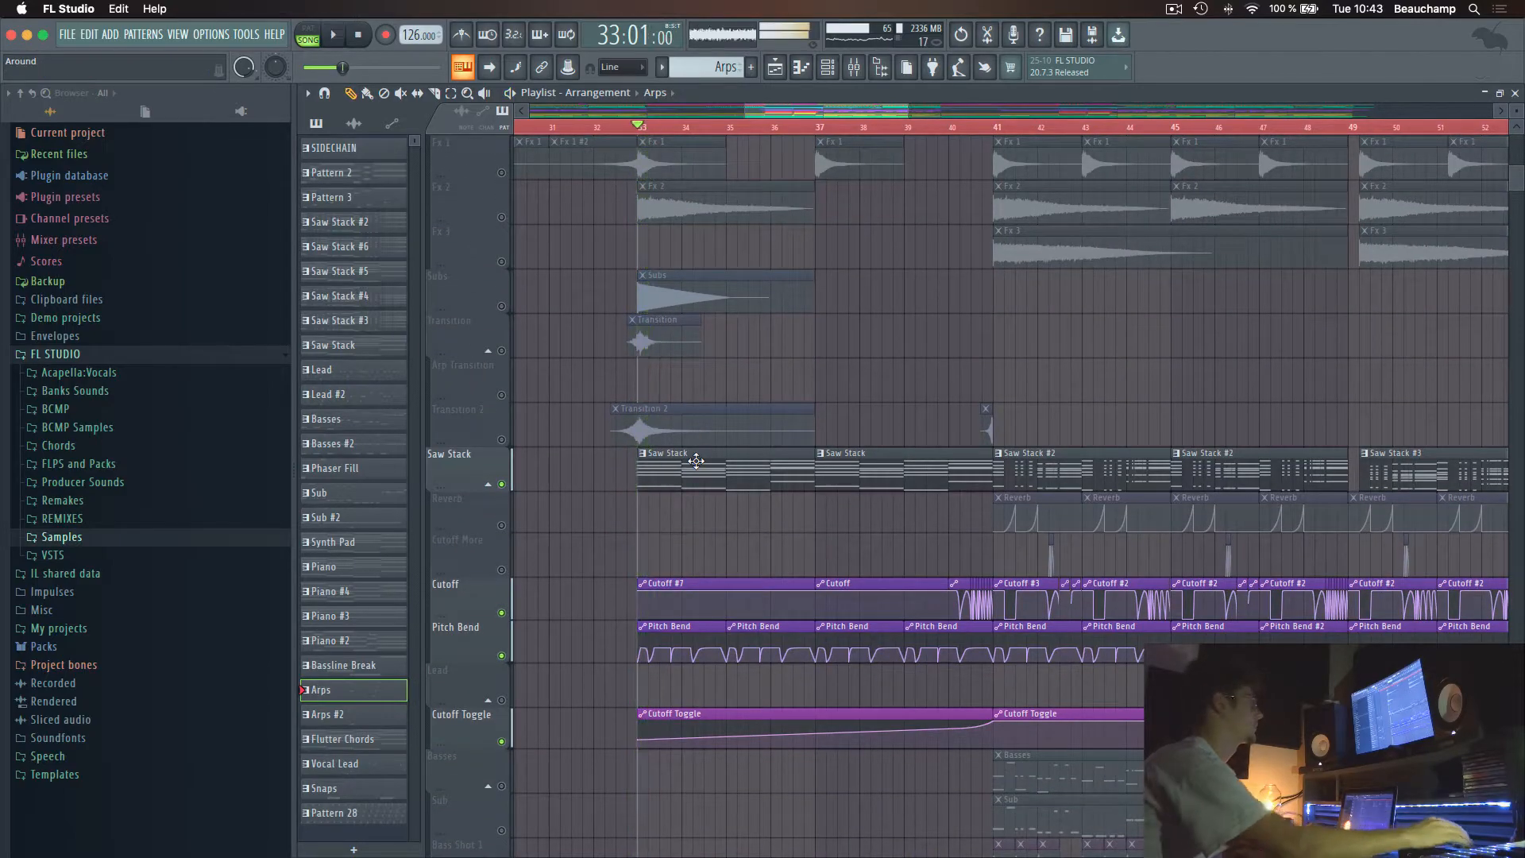
{"action": "scroll", "coordinate": [696, 460], "scroll_direction": "up", "scroll_amount": 5}
{"action": "scroll", "coordinate": [696, 461], "scroll_direction": "up", "scroll_amount": 5}
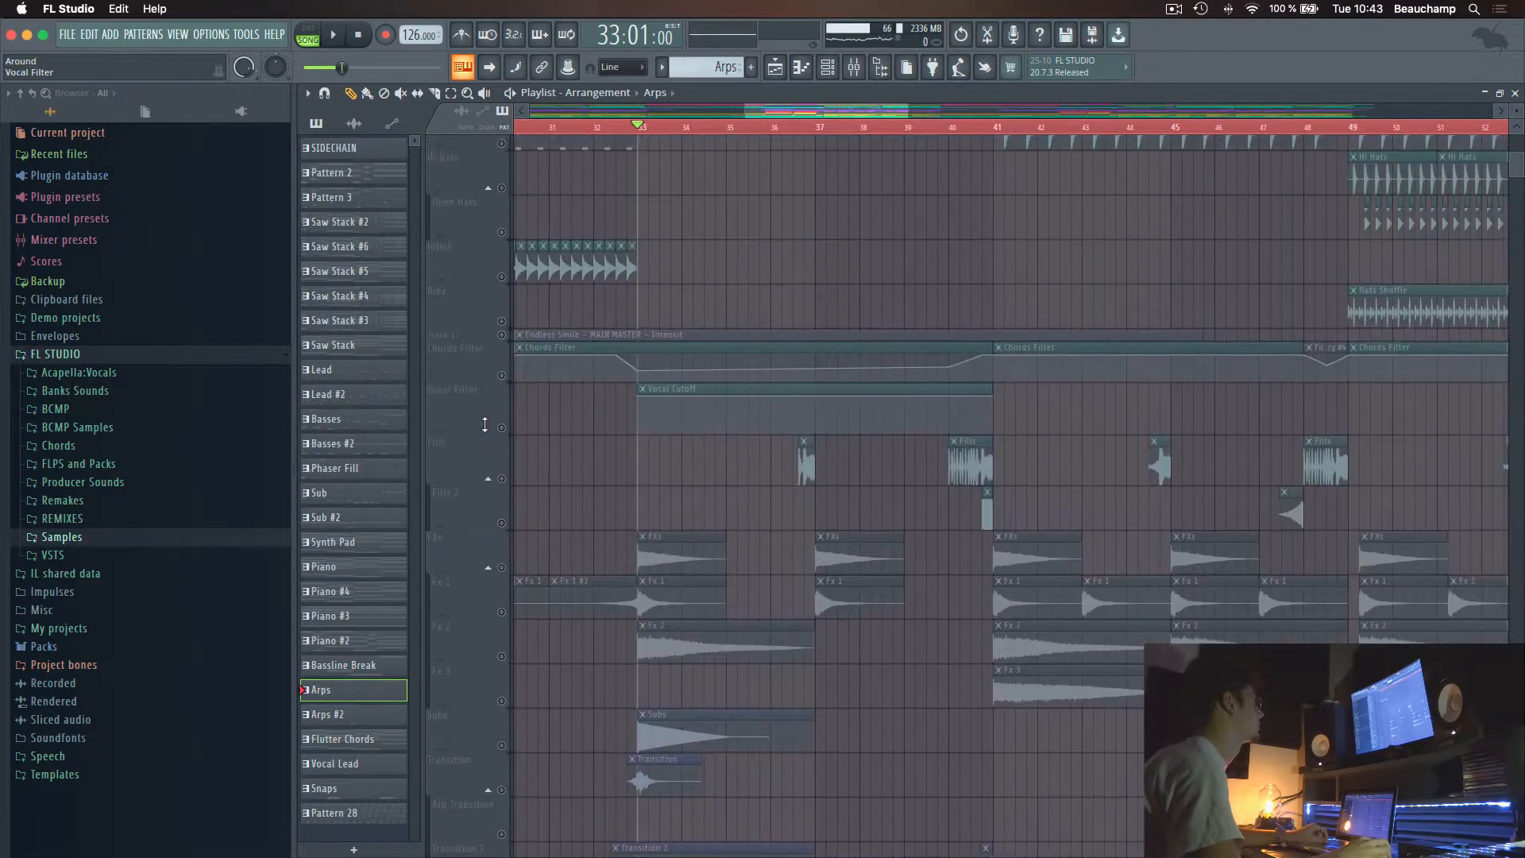
{"action": "key", "text": "space"}
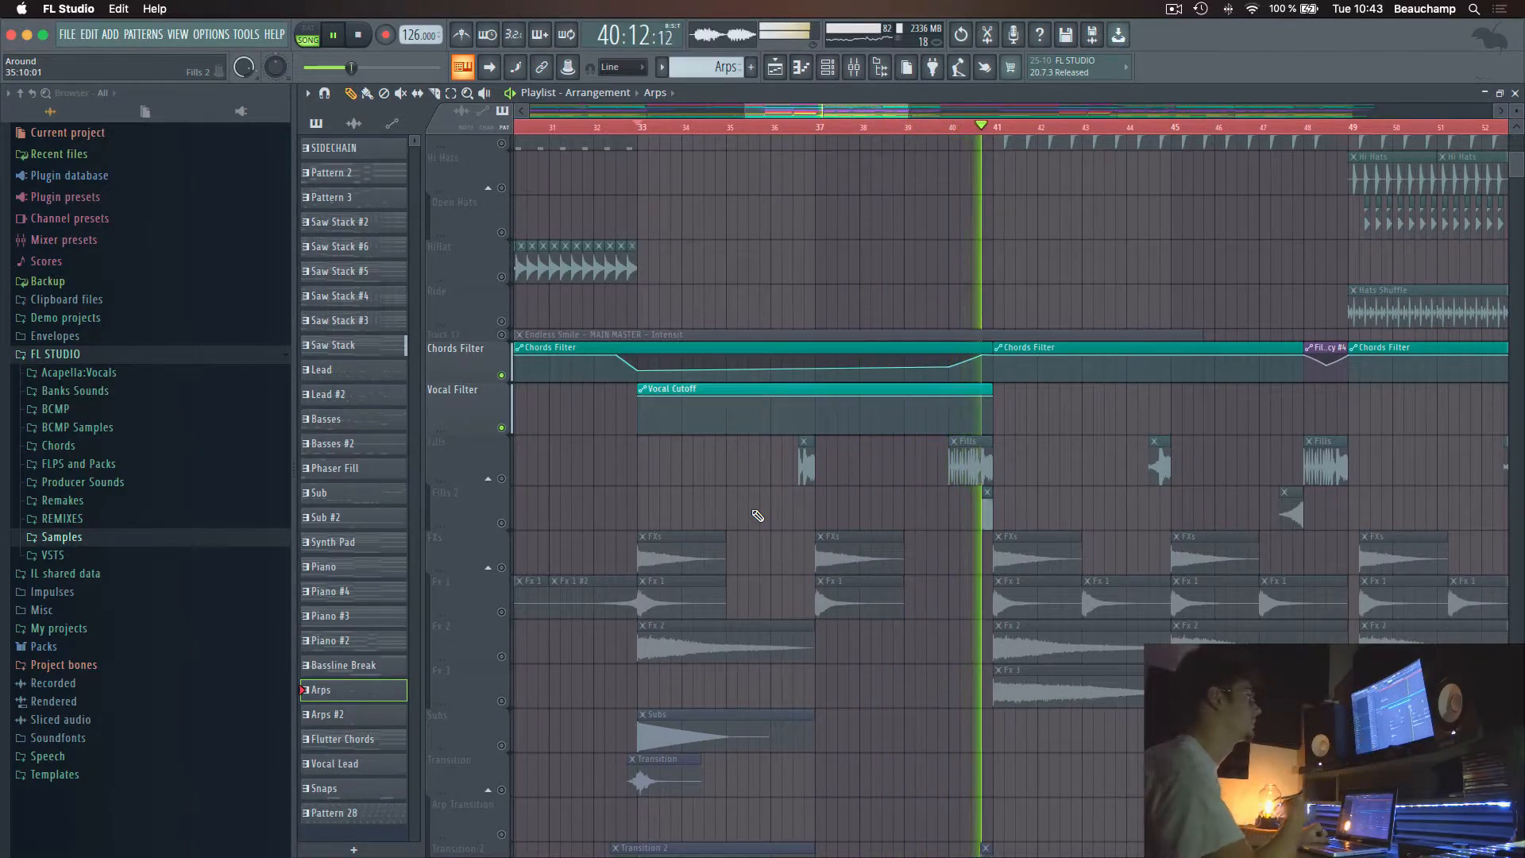
{"action": "key", "text": "space"}
Audition the filtered chords again from the start of bar 40, then stop playback
{"action": "mouse_move", "coordinate": [946, 130]}
{"action": "left_mouse_down"}
{"action": "mouse_move", "coordinate": [971, 130]}
{"action": "mouse_move", "coordinate": [950, 133]}
{"action": "left_mouse_up"}
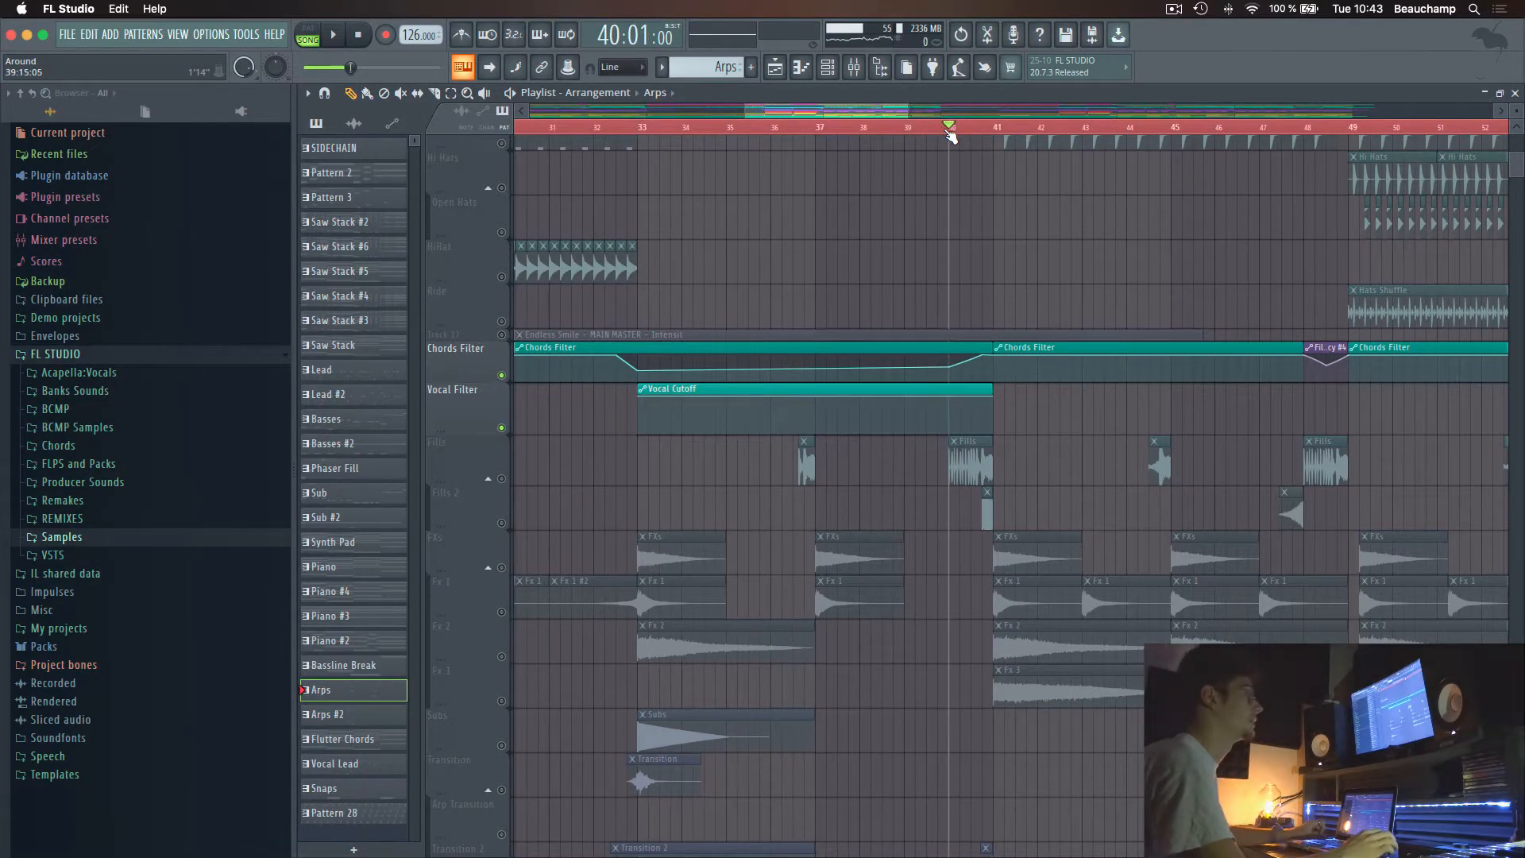
{"action": "key", "text": "space"}
{"action": "key", "text": "space"}
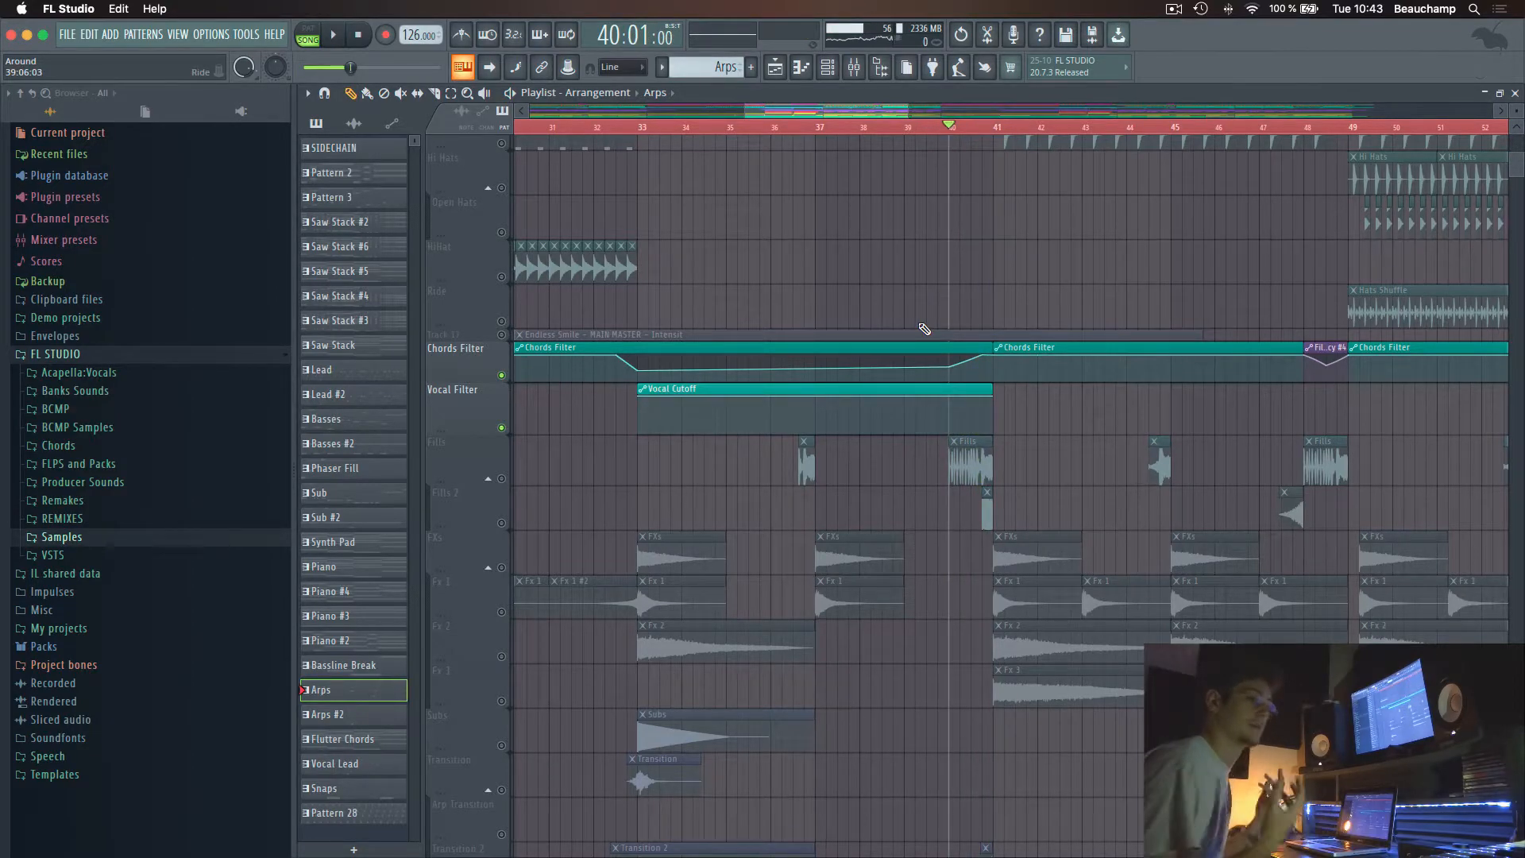
{"action": "scroll", "coordinate": [925, 328], "scroll_direction": "up", "scroll_amount": 3}
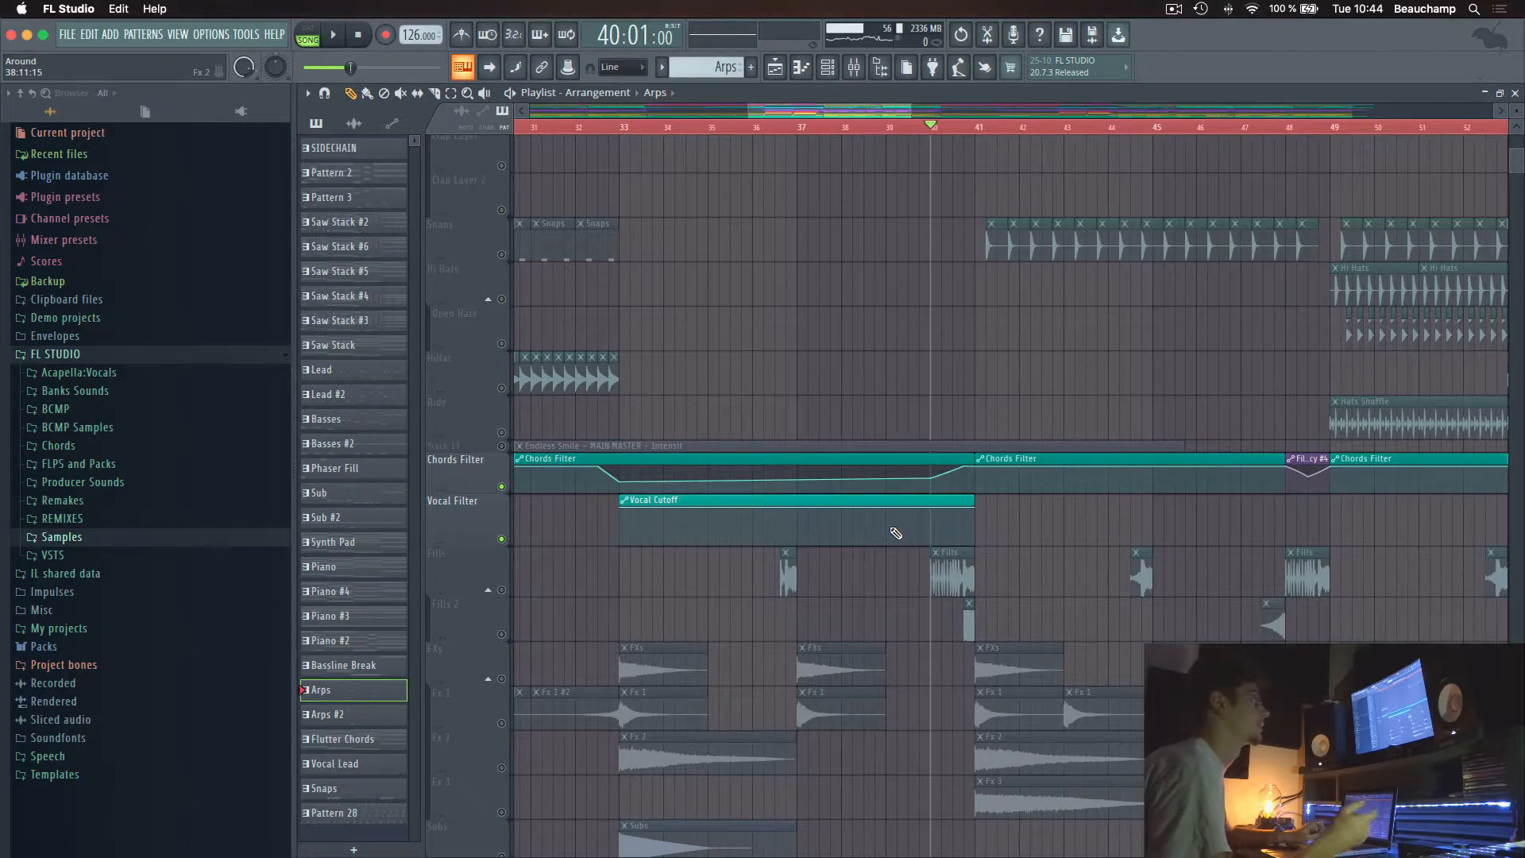
Unmute the Fills track and audition it with the filter automation from bar 40
{"action": "scroll", "coordinate": [885, 532], "scroll_direction": "down", "scroll_amount": 4}
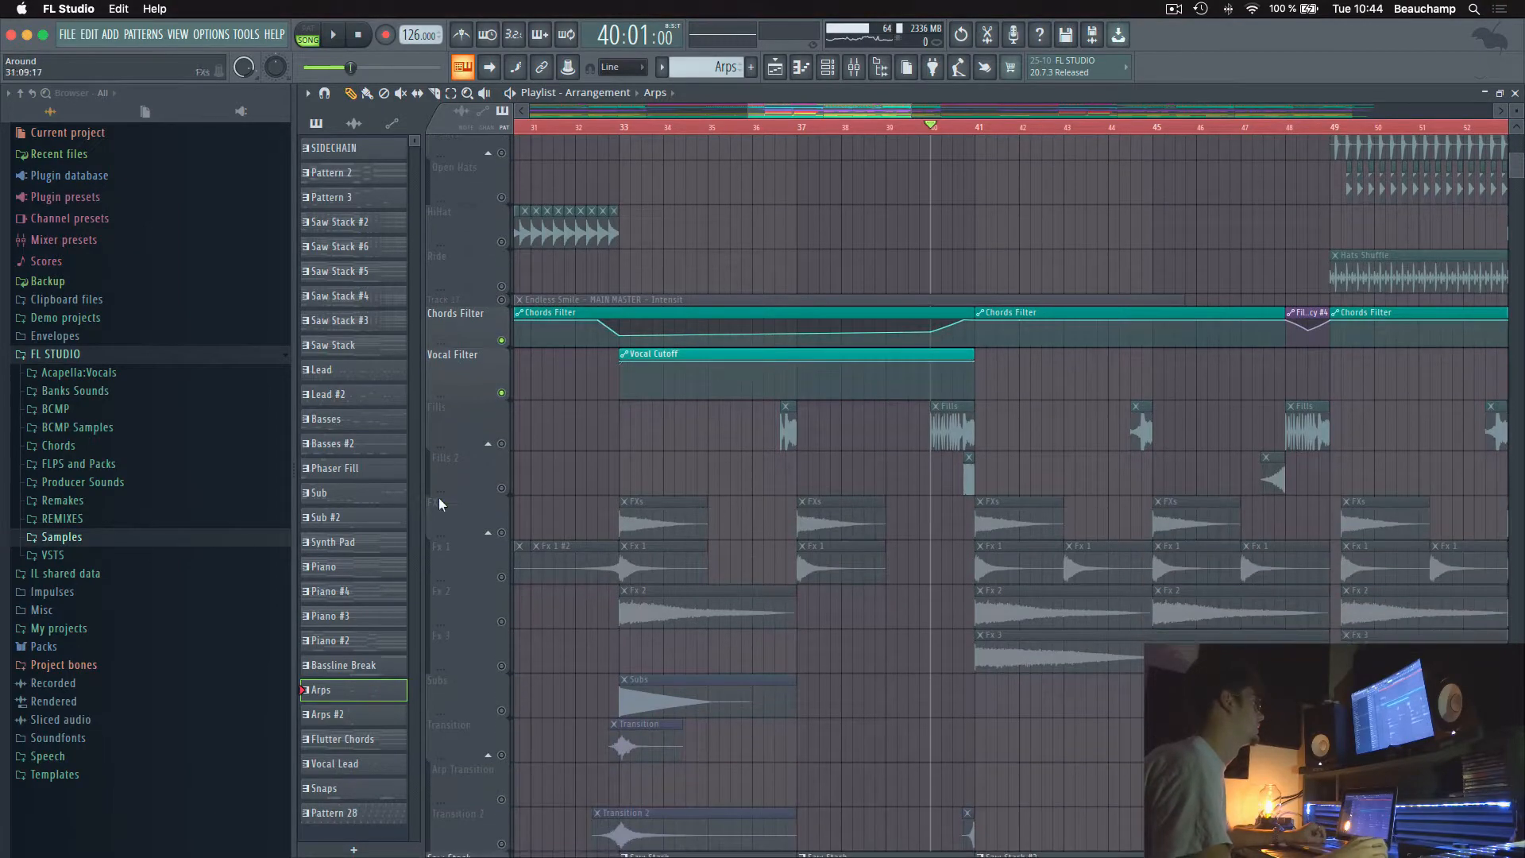
{"action": "left_click", "coordinate": [501, 443]}
{"action": "key", "text": "space"}
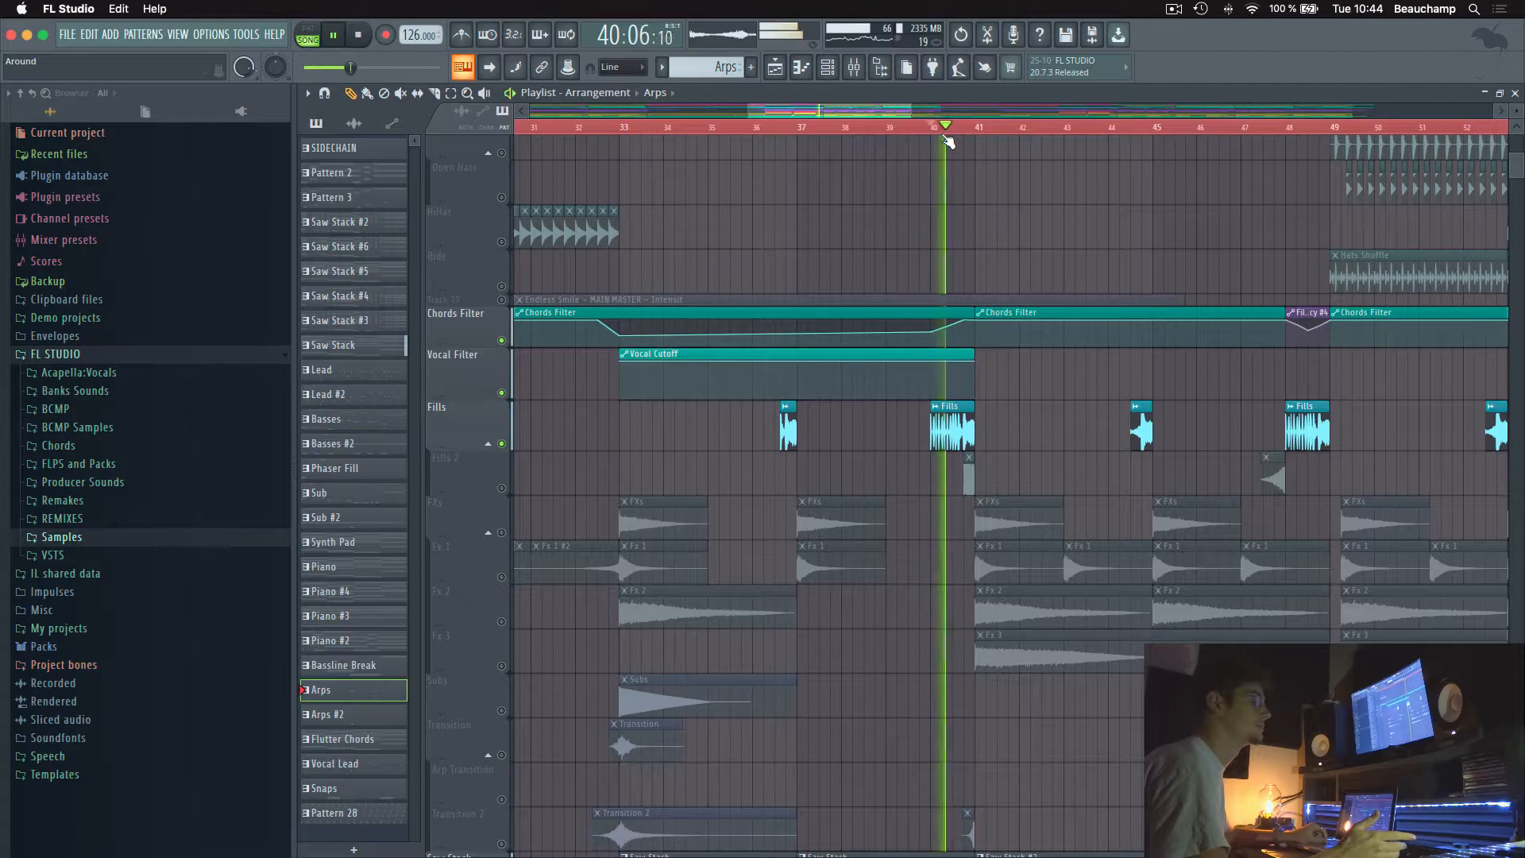
{"action": "key", "text": "space"}
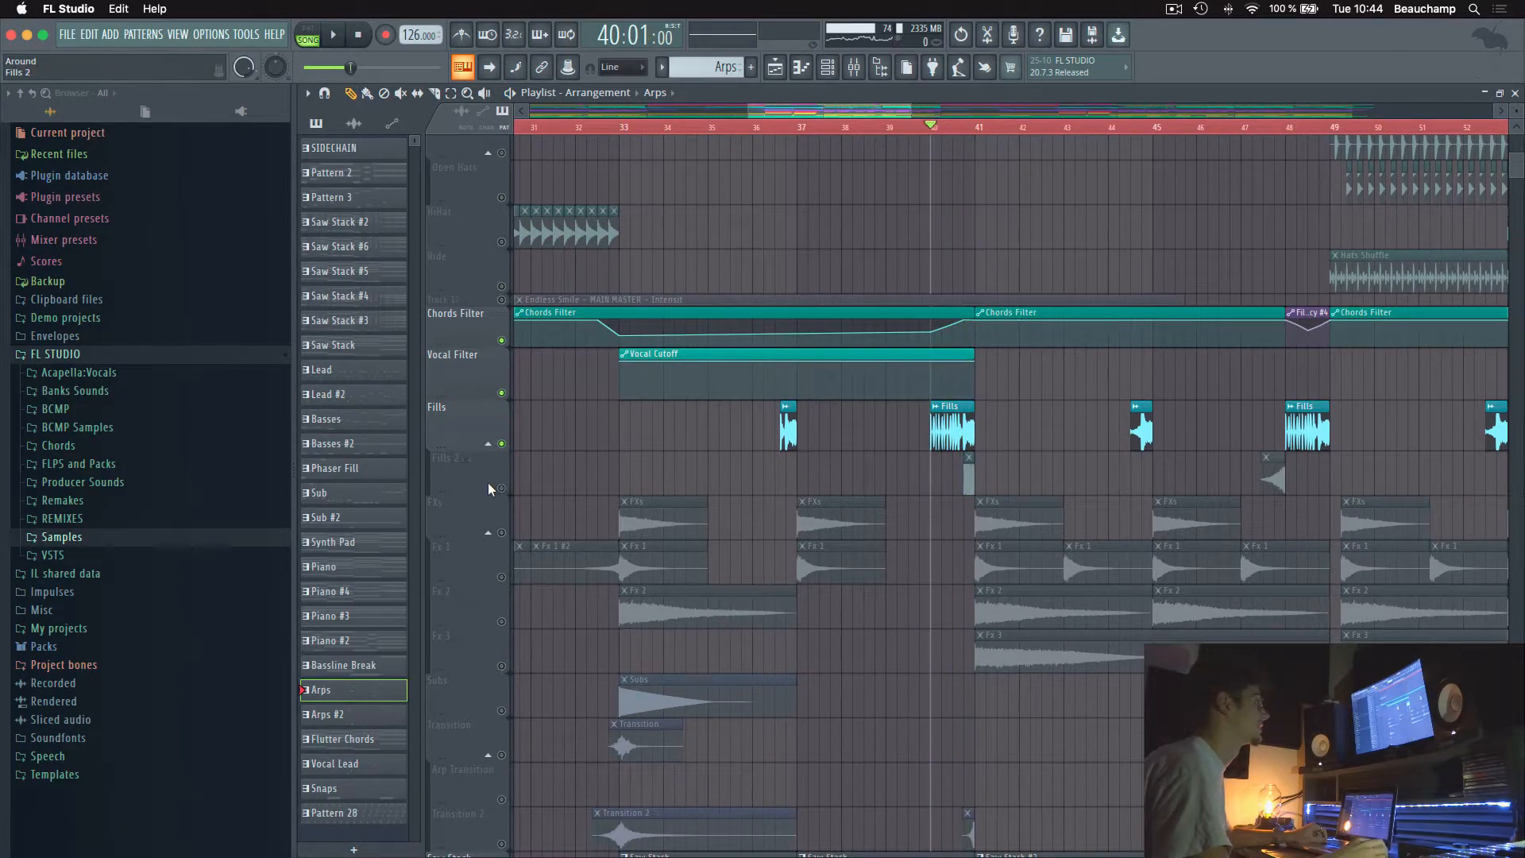
Solo the Fills 2 track and place the playhead at 40:13, where its short clip before the drop begins
{"action": "right_click", "coordinate": [502, 488]}
{"action": "left_click", "coordinate": [965, 127]}
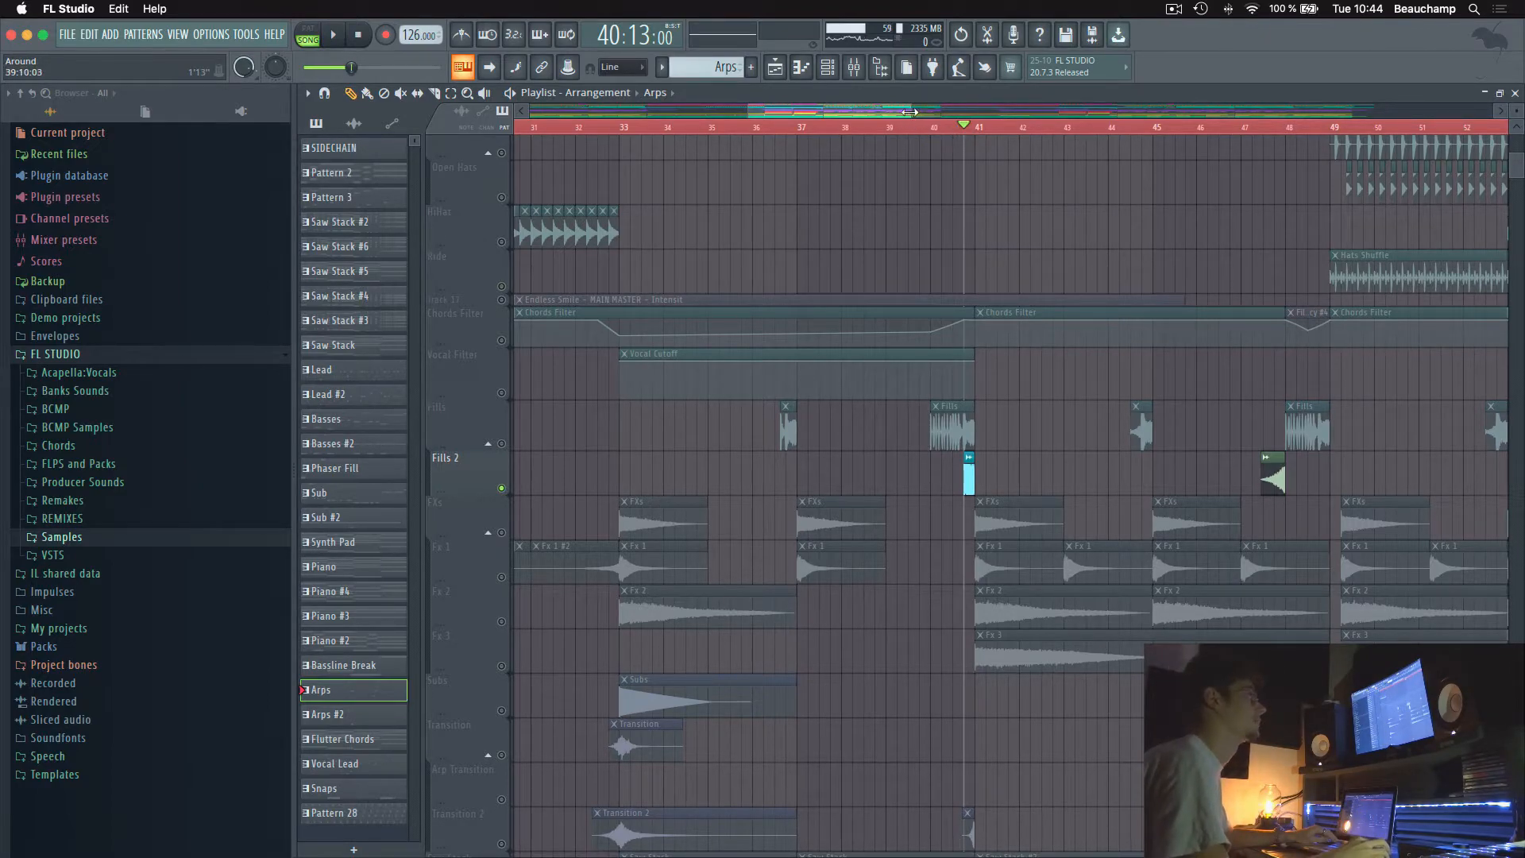
{"action": "mouse_move", "coordinate": [909, 113]}
{"action": "left_mouse_down"}
{"action": "mouse_move", "coordinate": [1014, 110]}
{"action": "mouse_move", "coordinate": [908, 113]}
{"action": "left_mouse_up"}
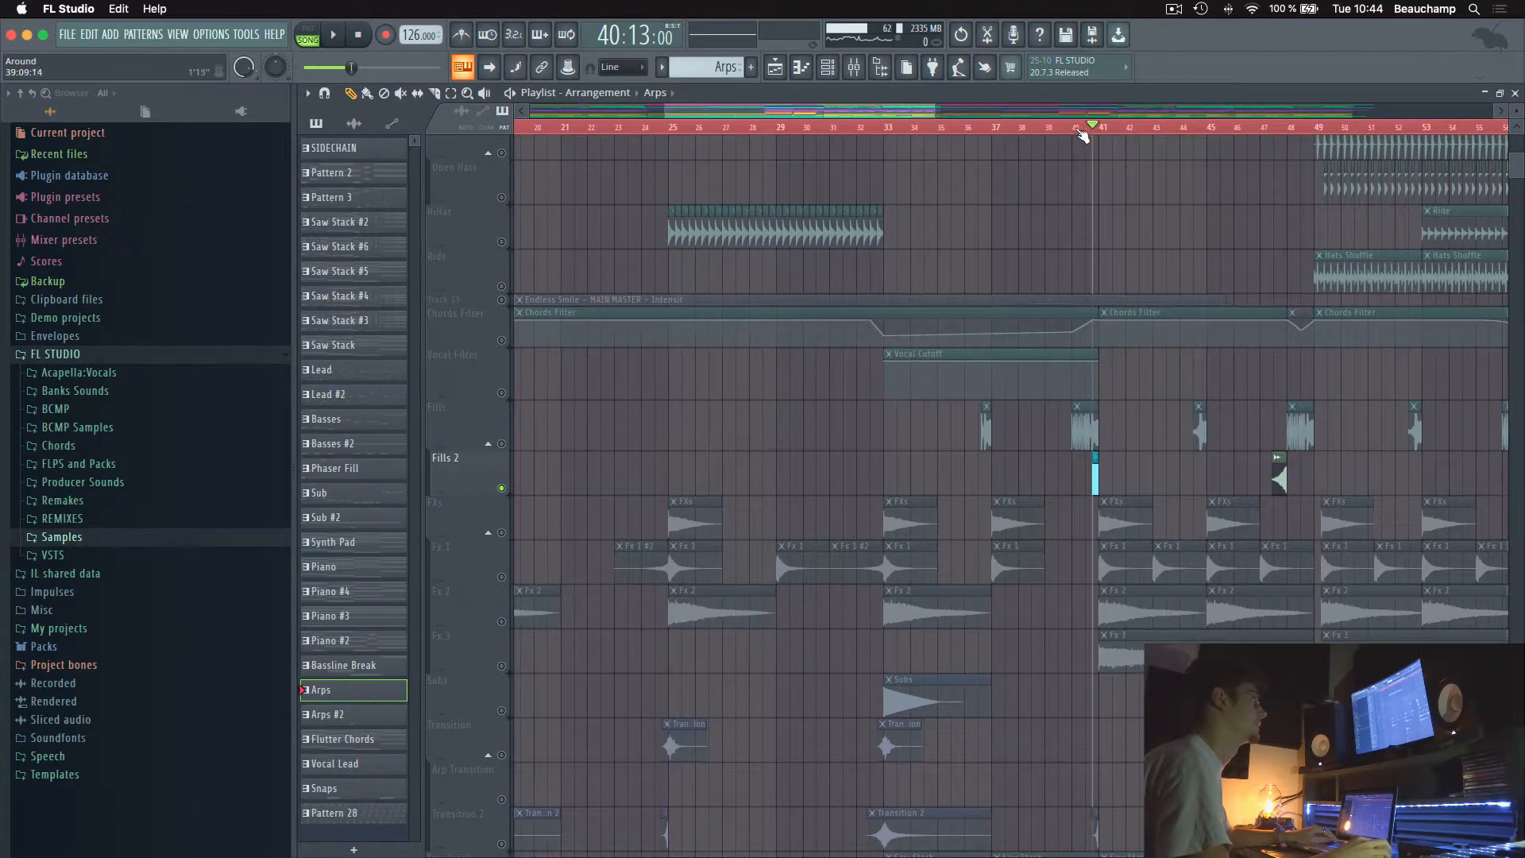
{"action": "scroll", "coordinate": [1083, 135], "scroll_direction": "up", "scroll_amount": 2}
{"action": "scroll", "coordinate": [1057, 138], "scroll_direction": "up", "scroll_amount": 2}
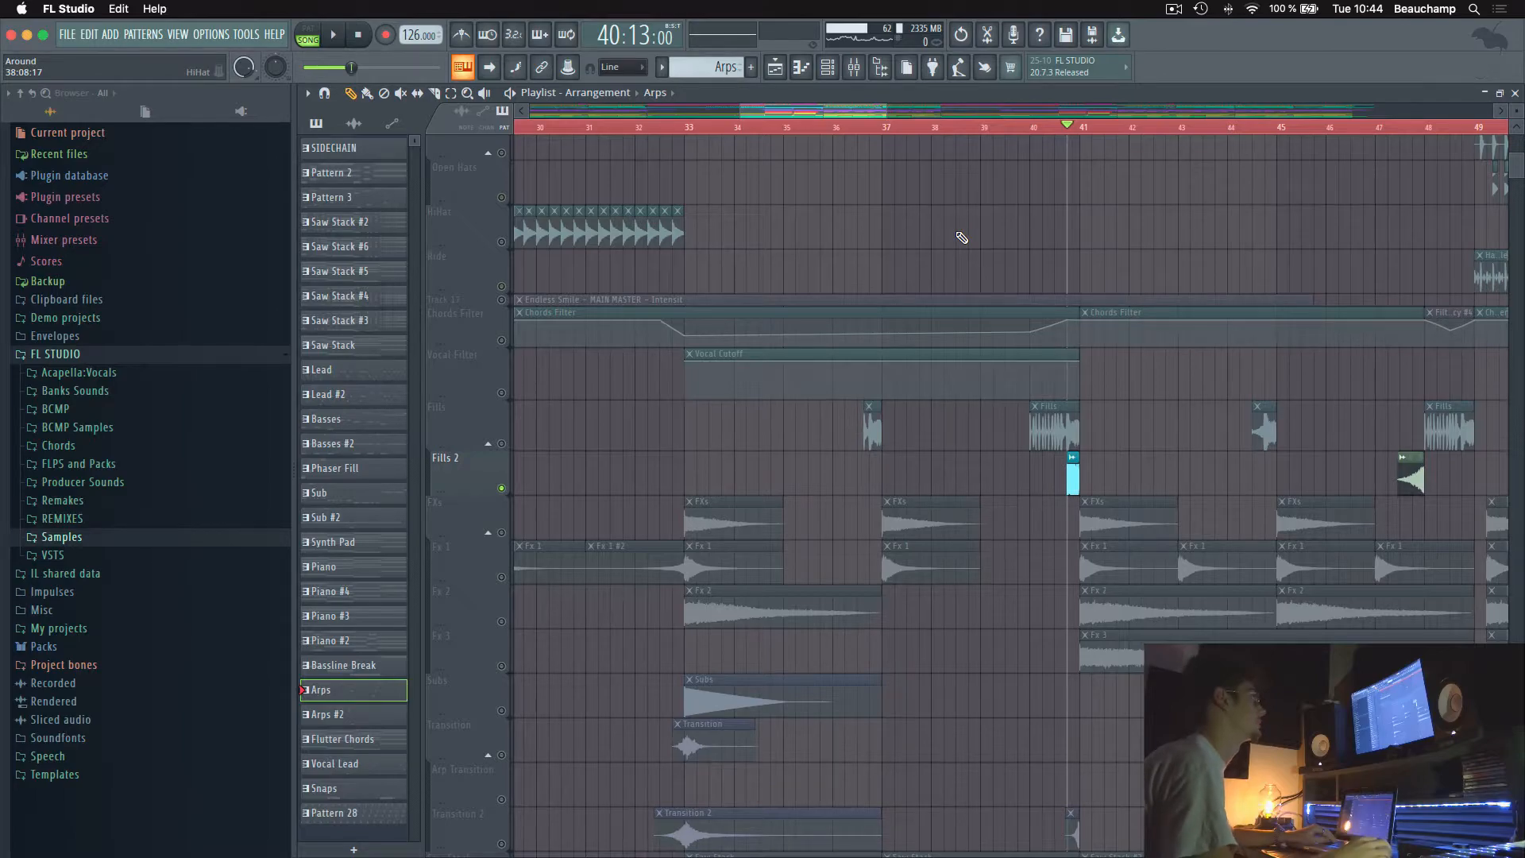
Set the playhead to bar 33, solo the Phaser Fill track and unmute Snare Build and Snare Layer
{"action": "scroll", "coordinate": [964, 242], "scroll_direction": "down", "scroll_amount": 3}
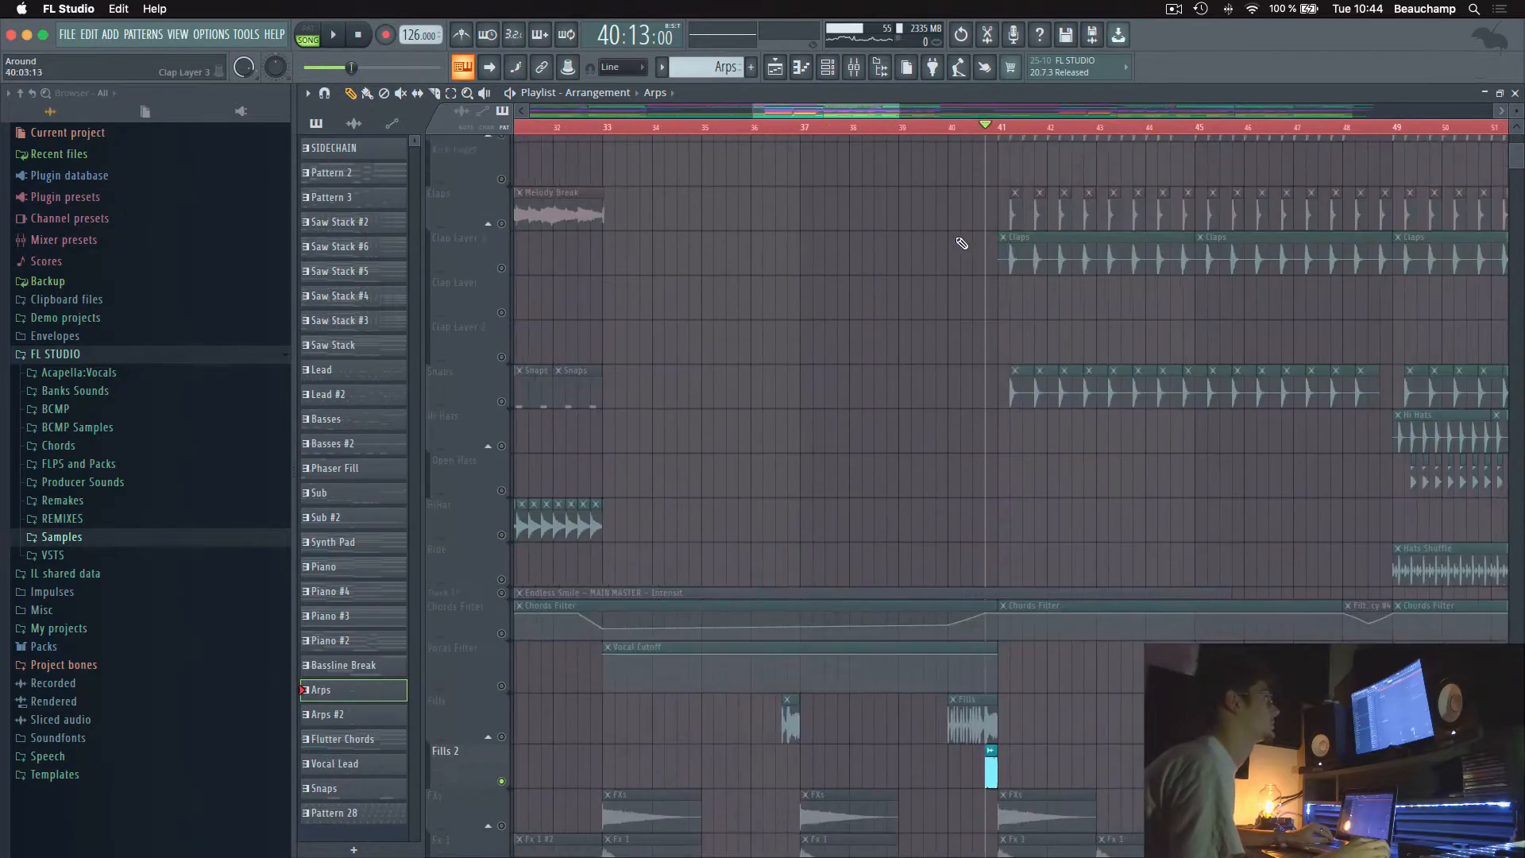
{"action": "scroll", "coordinate": [887, 385], "scroll_direction": "down", "scroll_amount": 10}
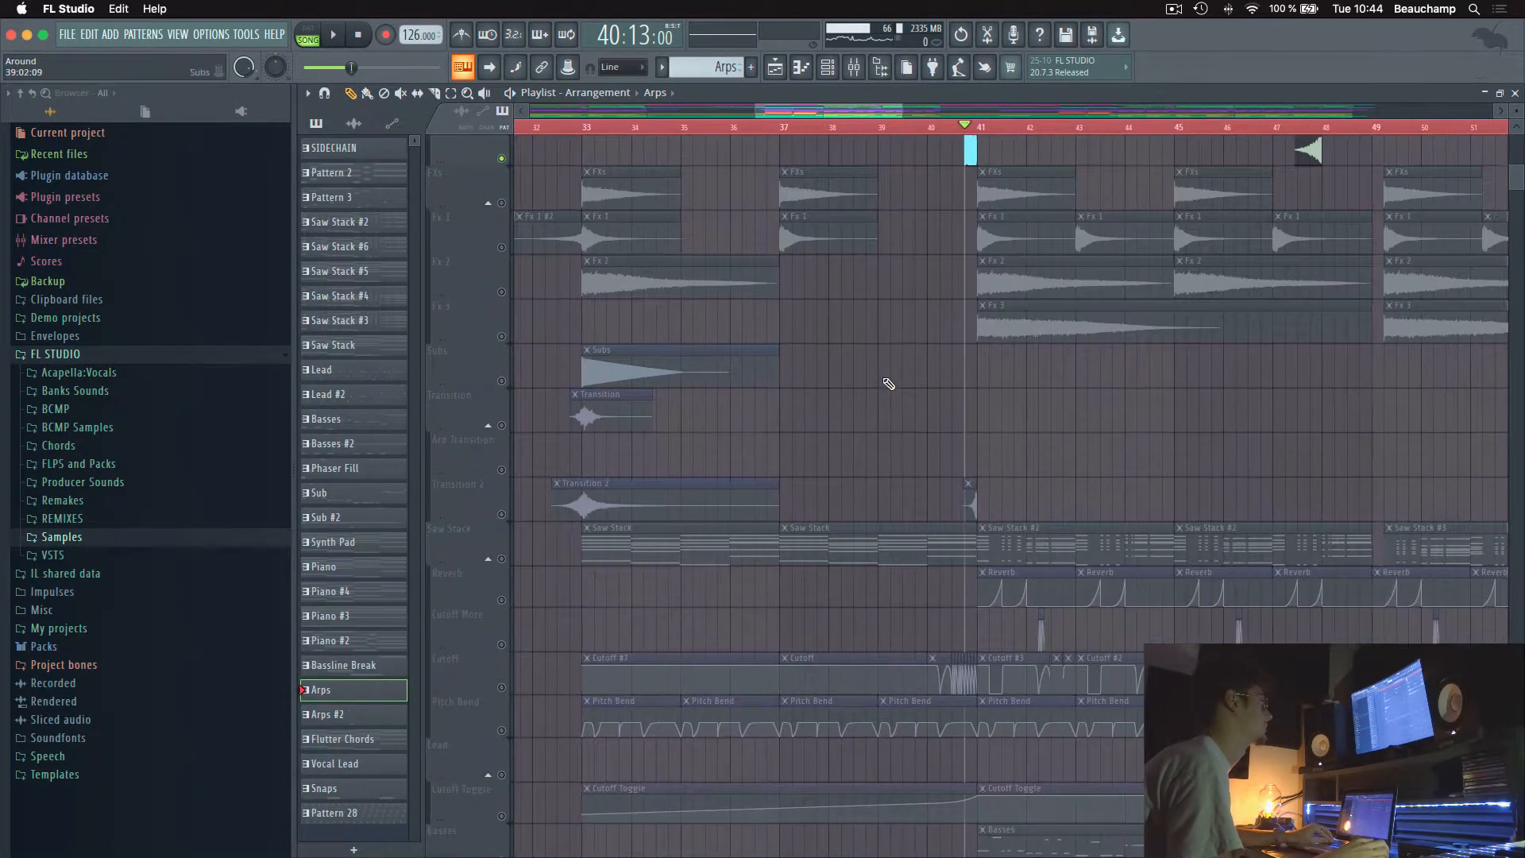
{"action": "scroll", "coordinate": [755, 380], "scroll_direction": "up", "scroll_amount": 8}
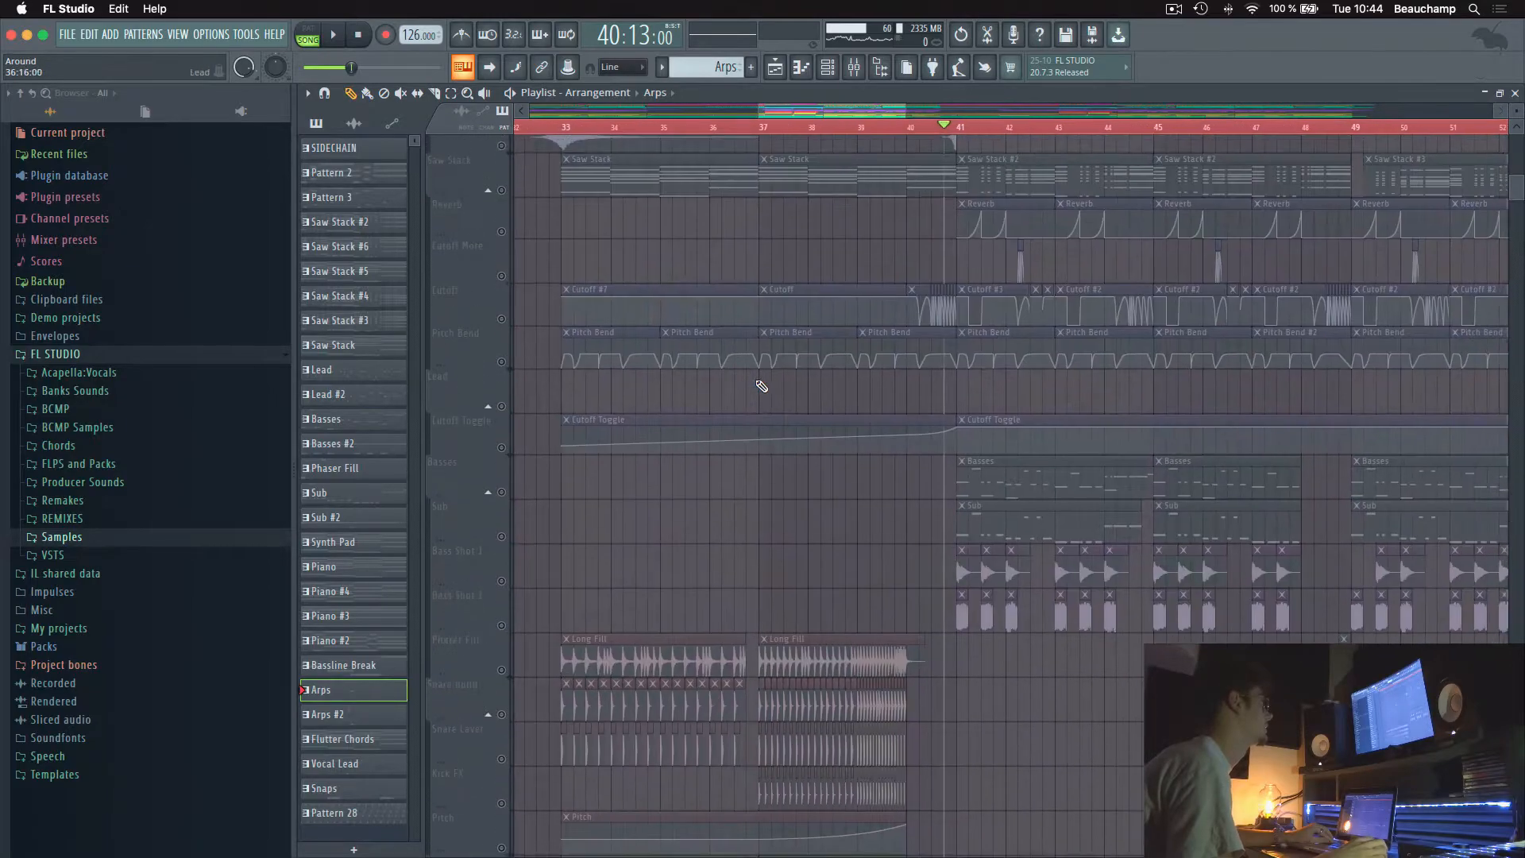
{"action": "scroll", "coordinate": [607, 364], "scroll_direction": "down", "scroll_amount": 5}
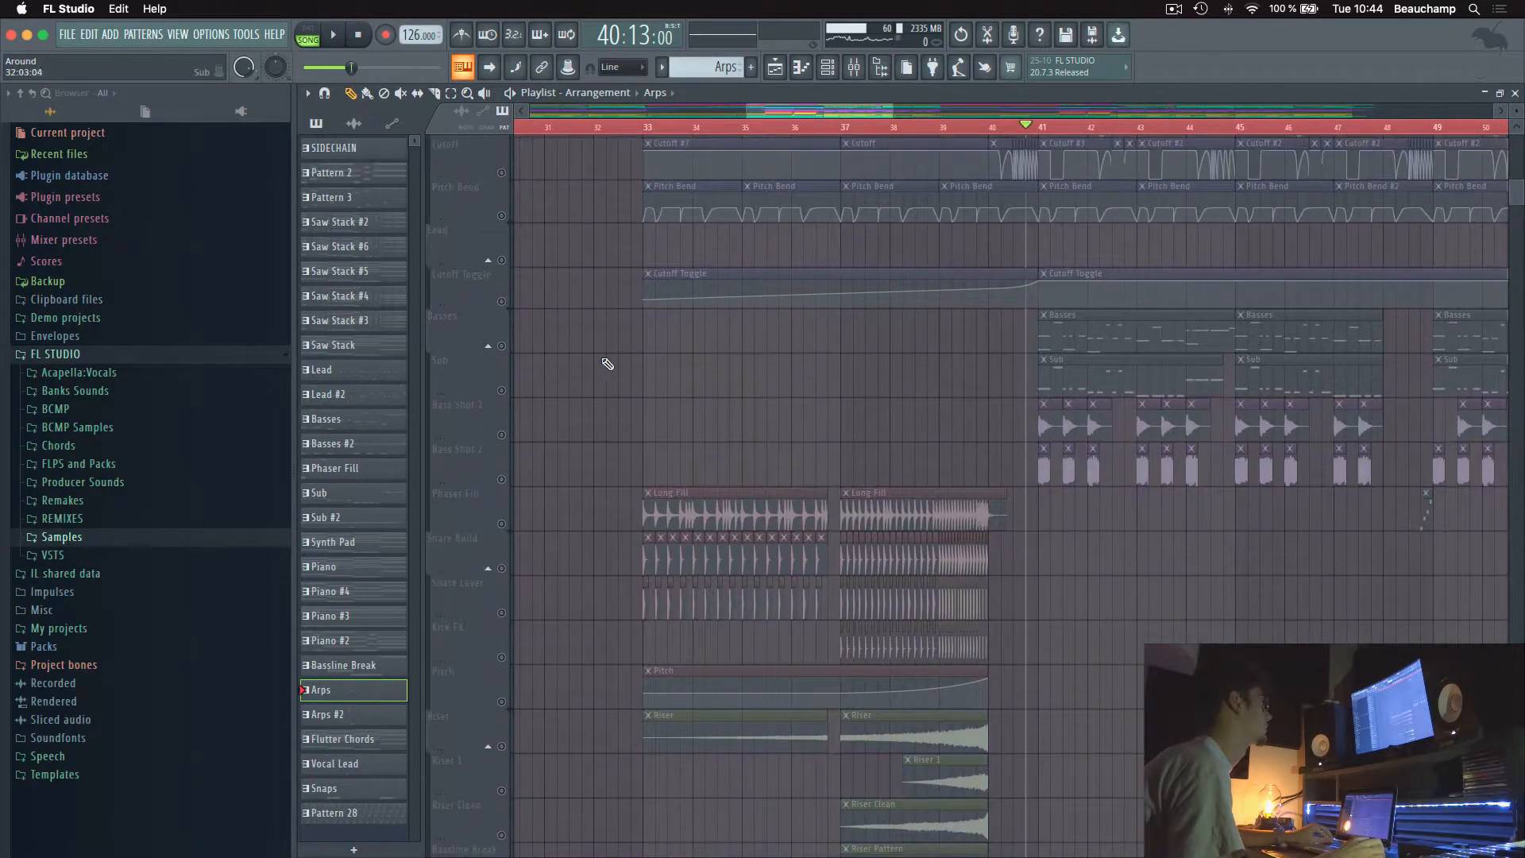
{"action": "left_click", "coordinate": [647, 128]}
{"action": "right_click", "coordinate": [501, 525]}
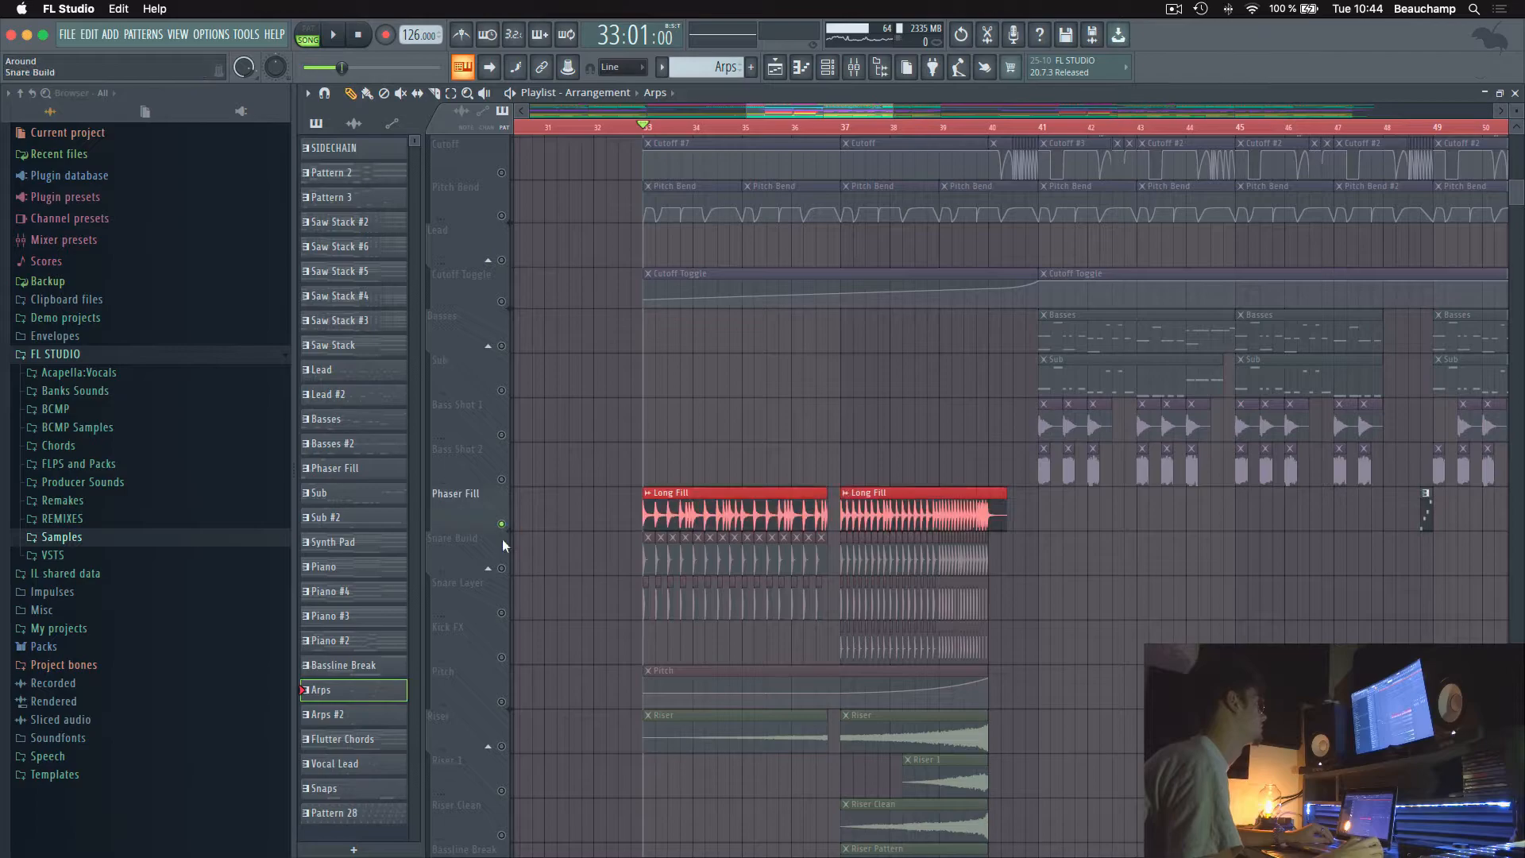
{"action": "left_click", "coordinate": [501, 568]}
{"action": "left_click", "coordinate": [501, 612]}
Unmute the Pitch, Riser, Piano and Synth Pad tracks alongside the fill and snares
{"action": "scroll", "coordinate": [512, 664], "scroll_direction": "down", "scroll_amount": 6}
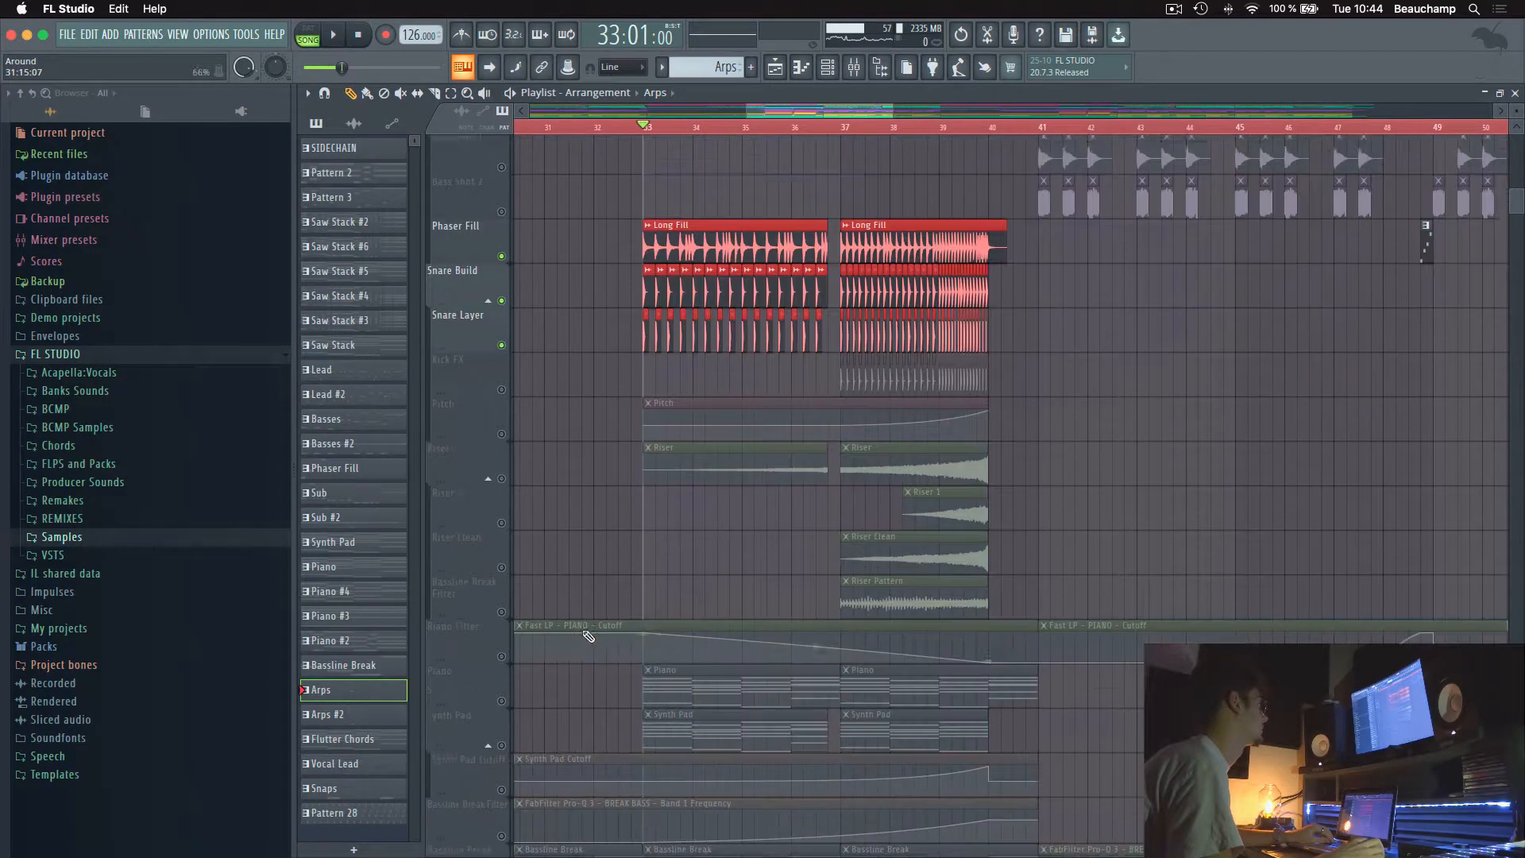
{"action": "left_click", "coordinate": [502, 409]}
{"action": "left_click", "coordinate": [501, 453]}
{"action": "left_click", "coordinate": [501, 675]}
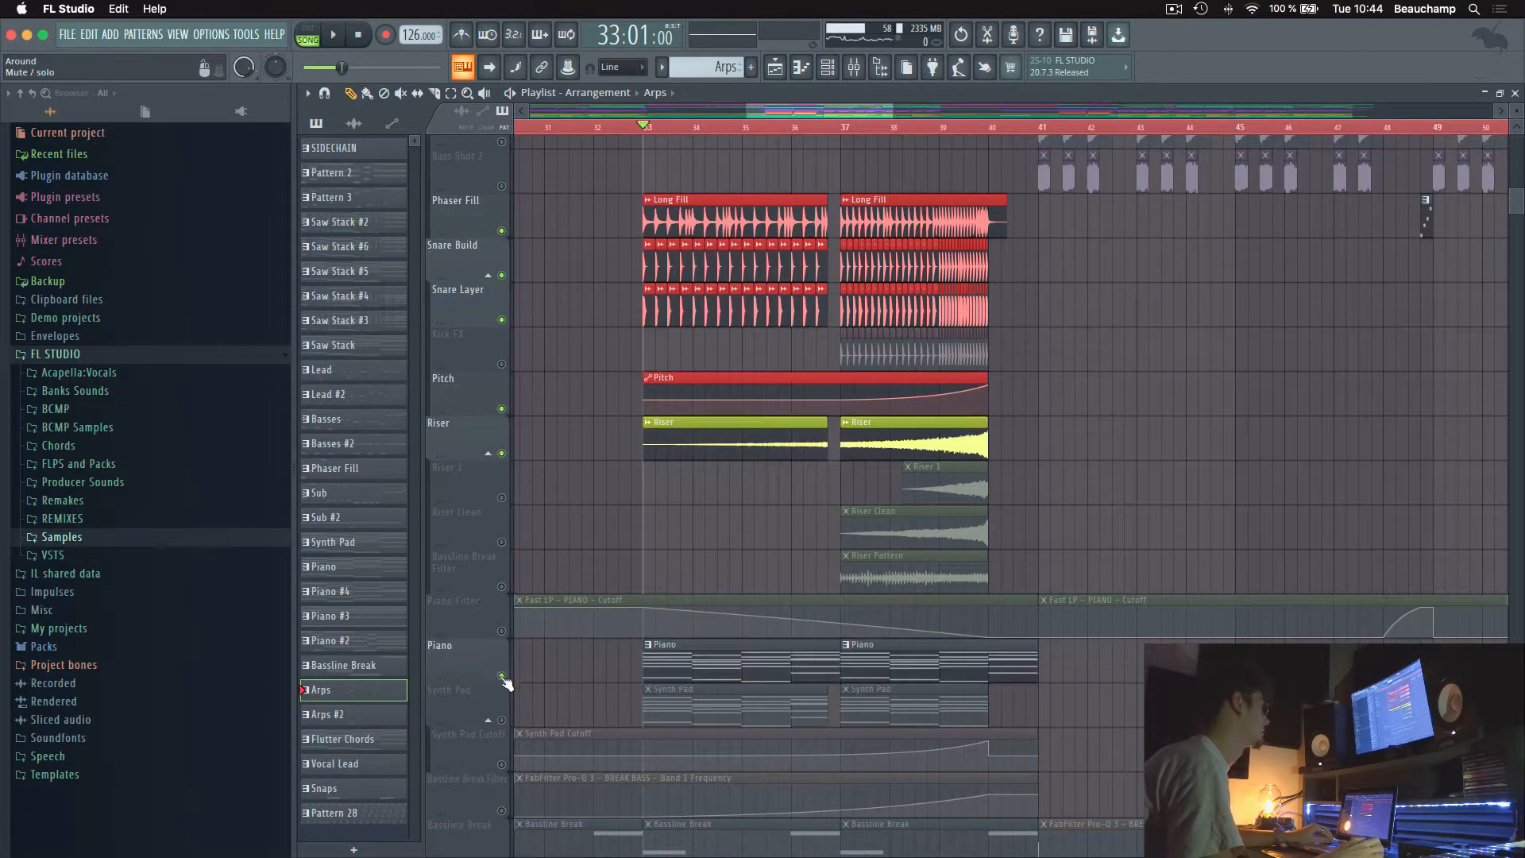
{"action": "left_click", "coordinate": [501, 720]}
Unmute the Arps, Bassline Break and Flutter Chords tracks, plus the Arps Cutoff and Flutter Chords Cutoff automation
{"action": "scroll", "coordinate": [622, 665], "scroll_direction": "down", "scroll_amount": 5}
{"action": "left_click", "coordinate": [501, 651]}
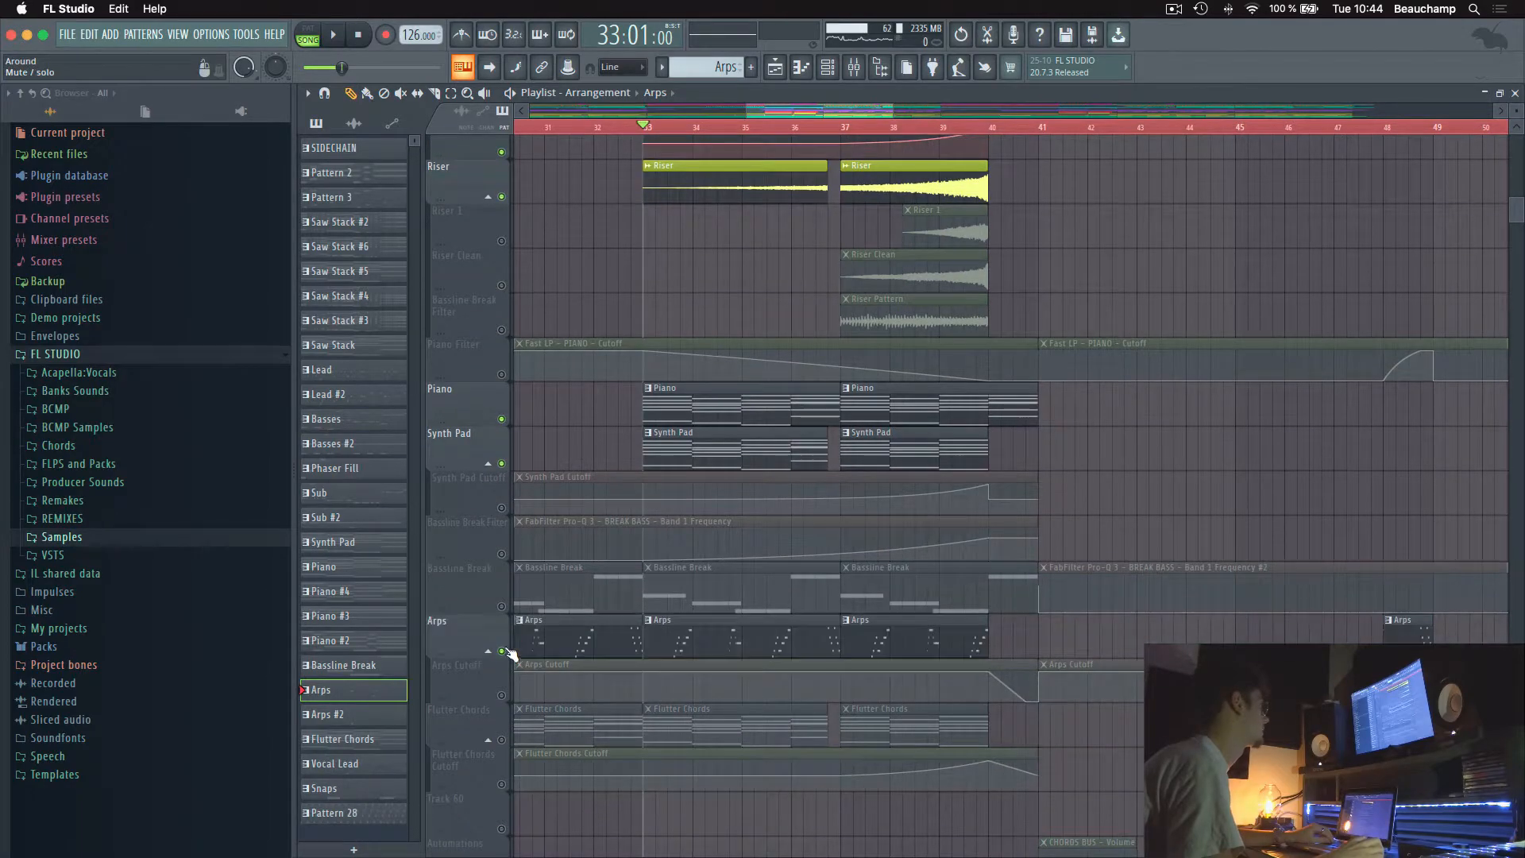
{"action": "left_click", "coordinate": [501, 606]}
{"action": "scroll", "coordinate": [666, 601], "scroll_direction": "down", "scroll_amount": 5}
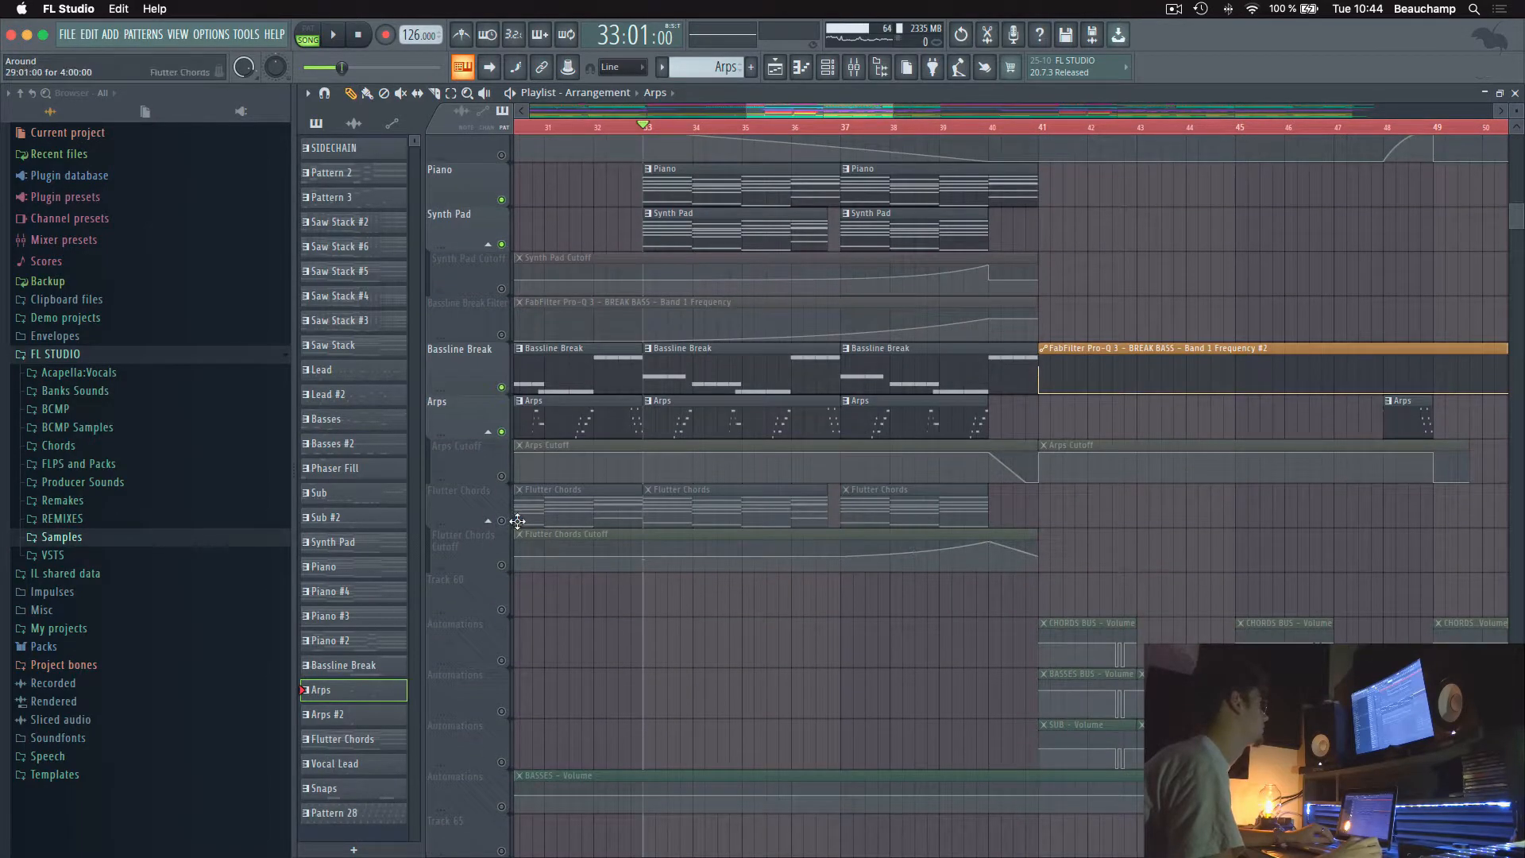
{"action": "left_click", "coordinate": [501, 520]}
{"action": "left_click", "coordinate": [502, 476]}
{"action": "left_click", "coordinate": [501, 565]}
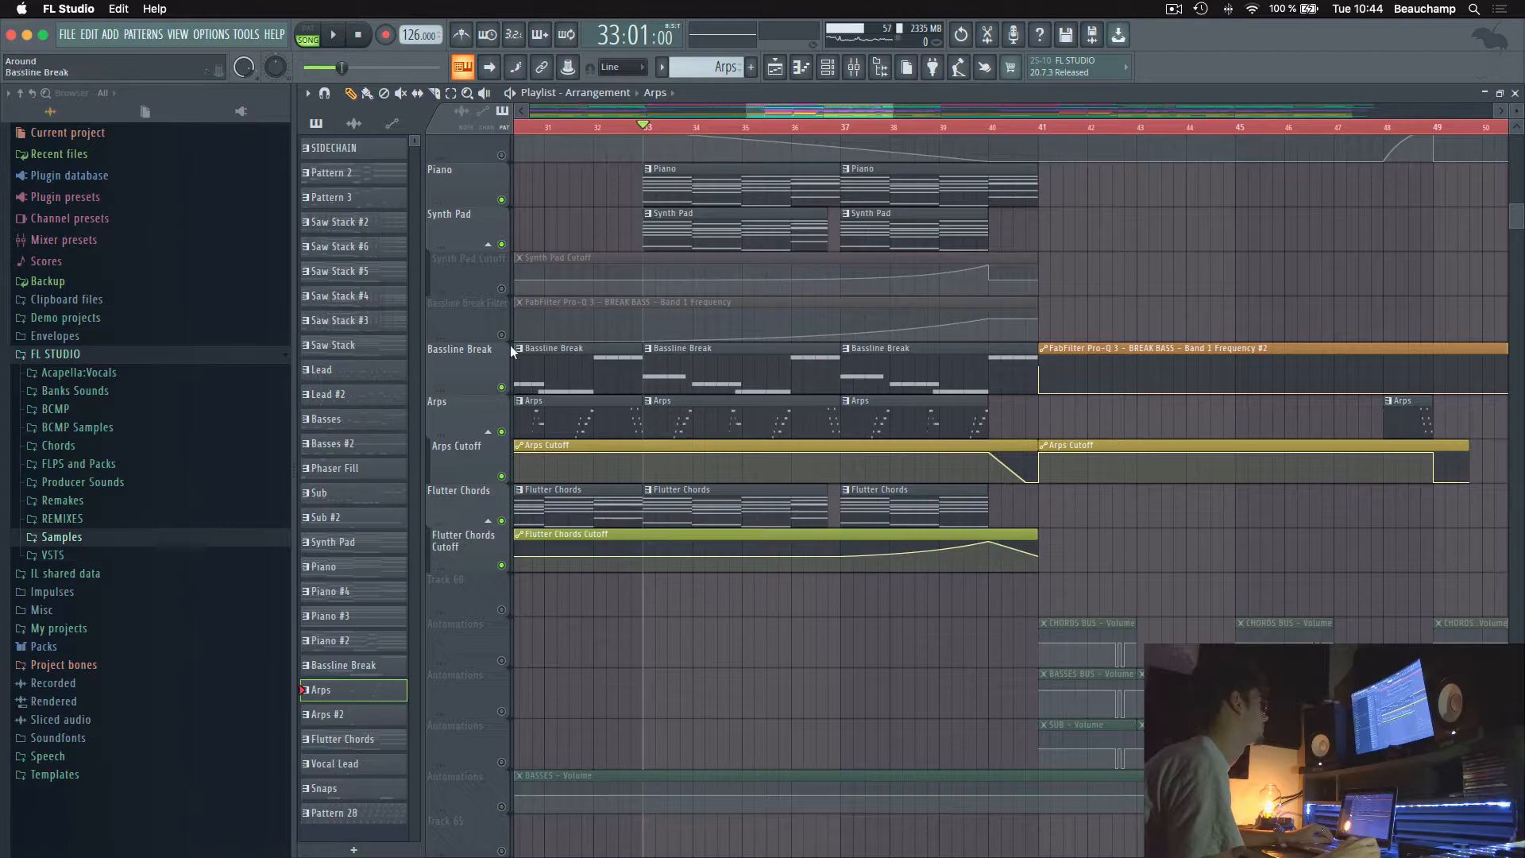
Unmute the Bassline Break Filter and Synth Pad Cutoff automation, then the BASSES - Volume, Master Vol and Master ST SEP automation tracks
{"action": "left_click", "coordinate": [502, 335]}
{"action": "left_click", "coordinate": [501, 289]}
{"action": "scroll", "coordinate": [504, 445], "scroll_direction": "down", "scroll_amount": 4}
{"action": "left_click", "coordinate": [501, 624]}
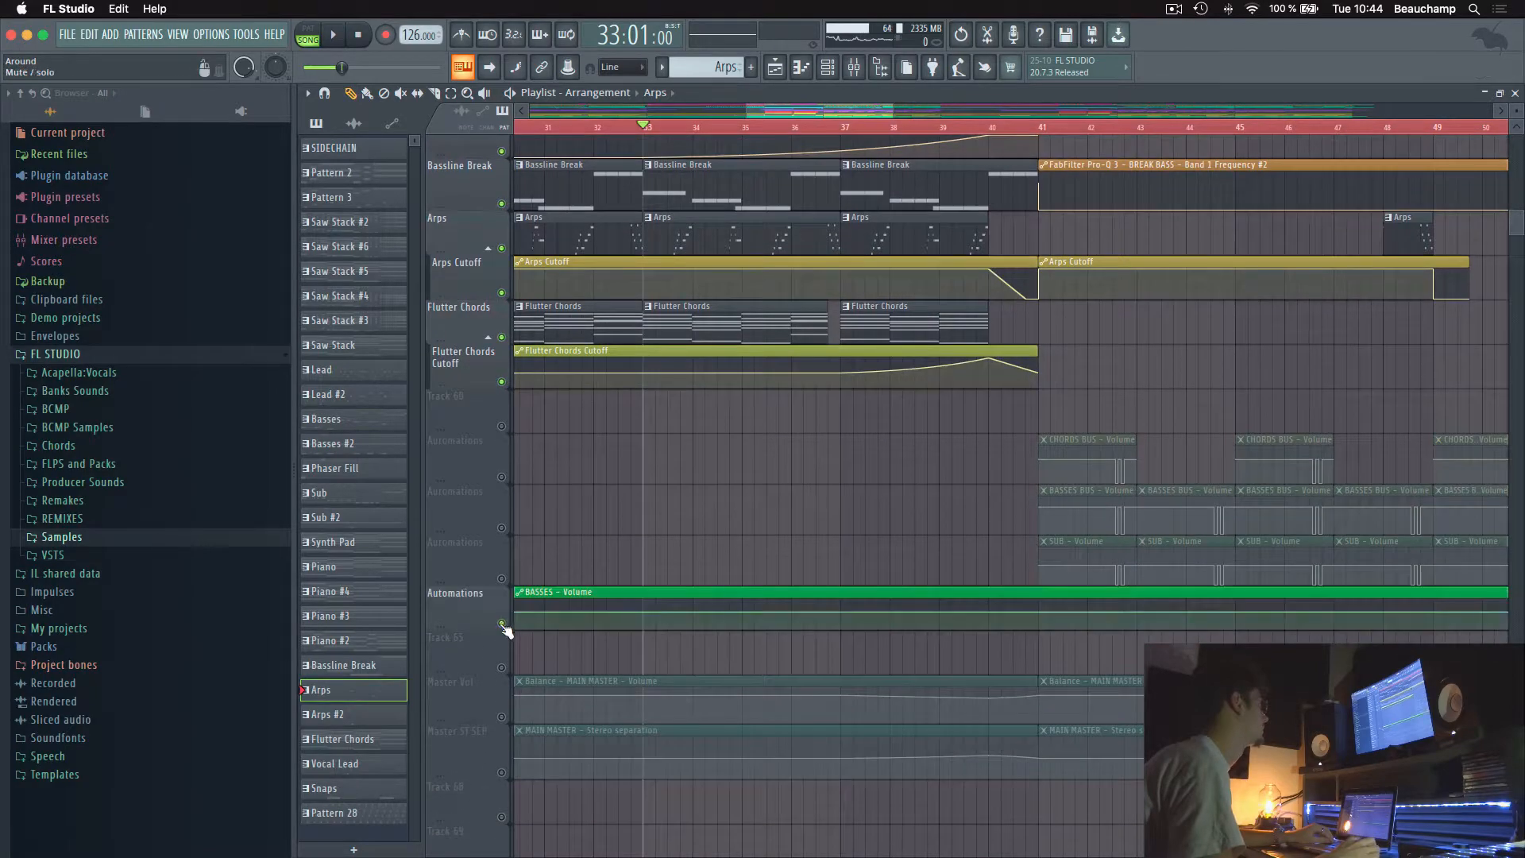
{"action": "left_click", "coordinate": [504, 719]}
{"action": "left_click", "coordinate": [503, 772]}
Play the build-up from bar 33, unmuting Piano Filter, Kick FX, Riser Clean, the Riser Pattern track and Riser 1 during playback
{"action": "key", "text": "space"}
{"action": "scroll", "coordinate": [776, 487], "scroll_direction": "up", "scroll_amount": 13}
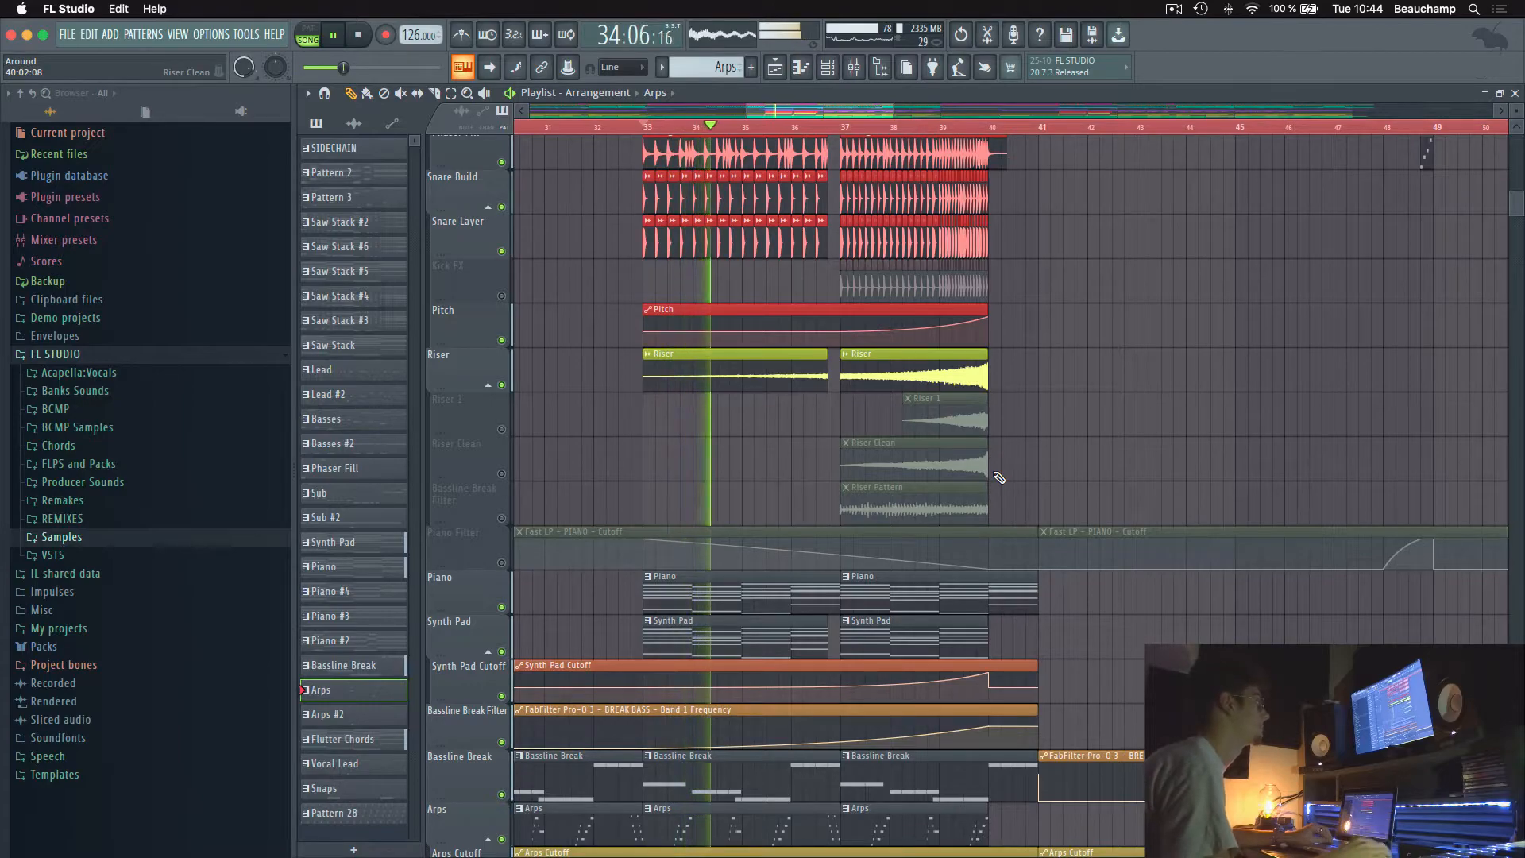
{"action": "left_click", "coordinate": [501, 563]}
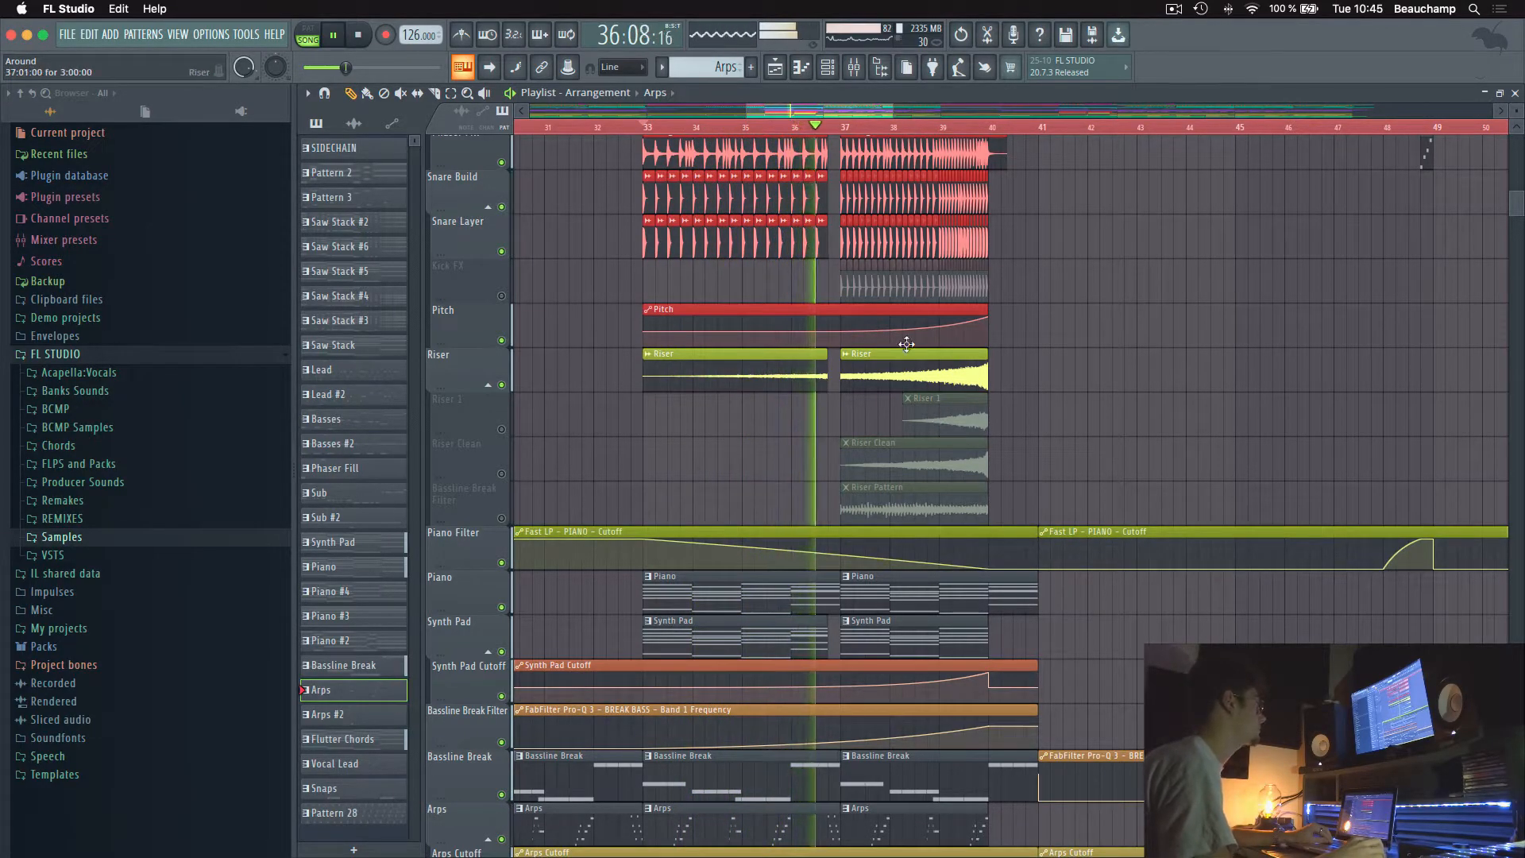
{"action": "left_click", "coordinate": [501, 297]}
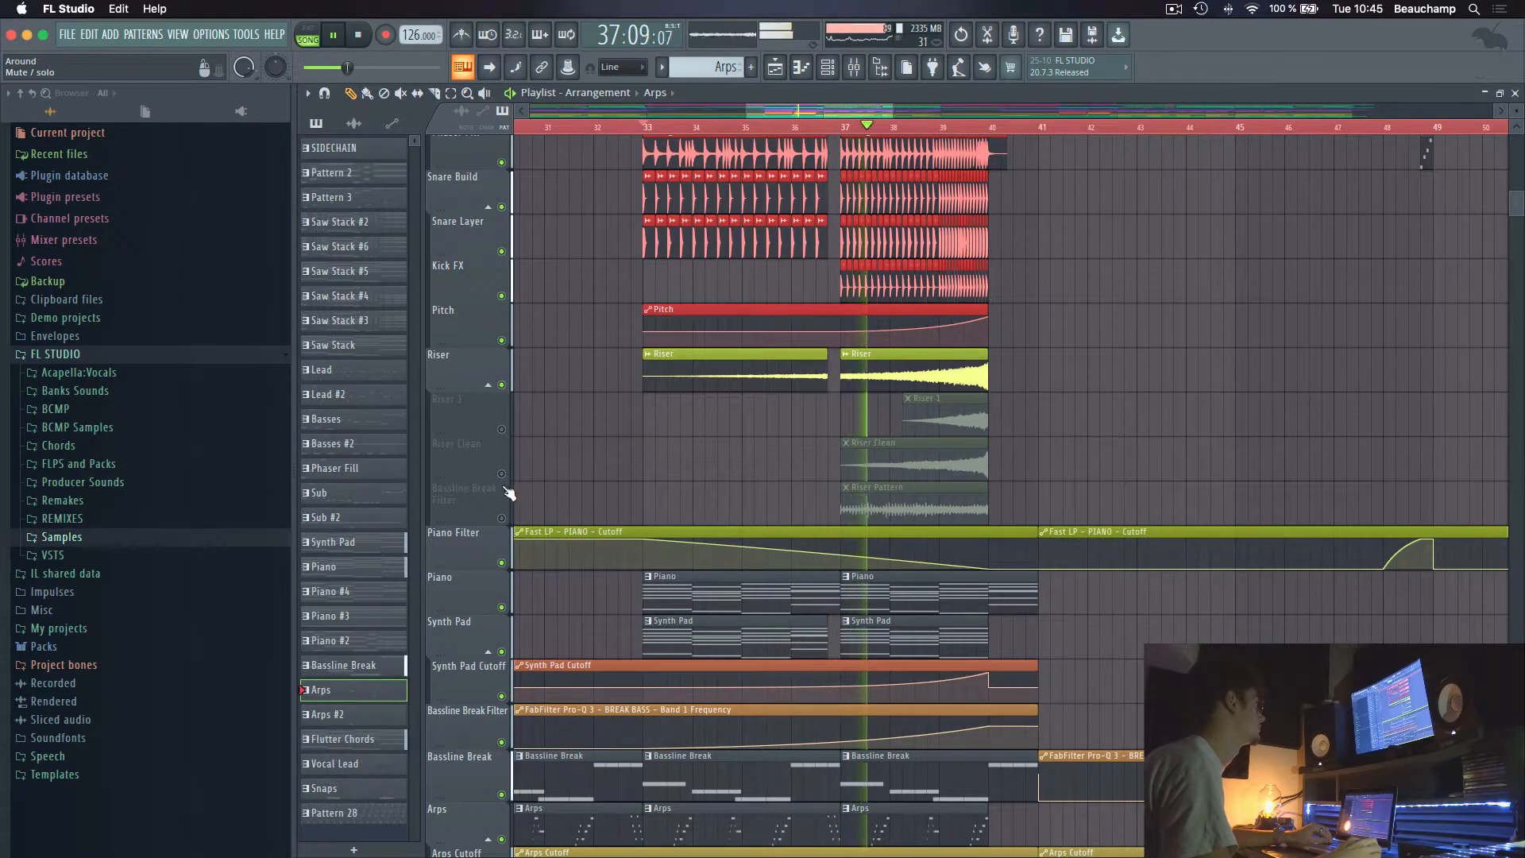
{"action": "left_click", "coordinate": [501, 474]}
{"action": "left_click", "coordinate": [501, 519]}
{"action": "left_click", "coordinate": [501, 430]}
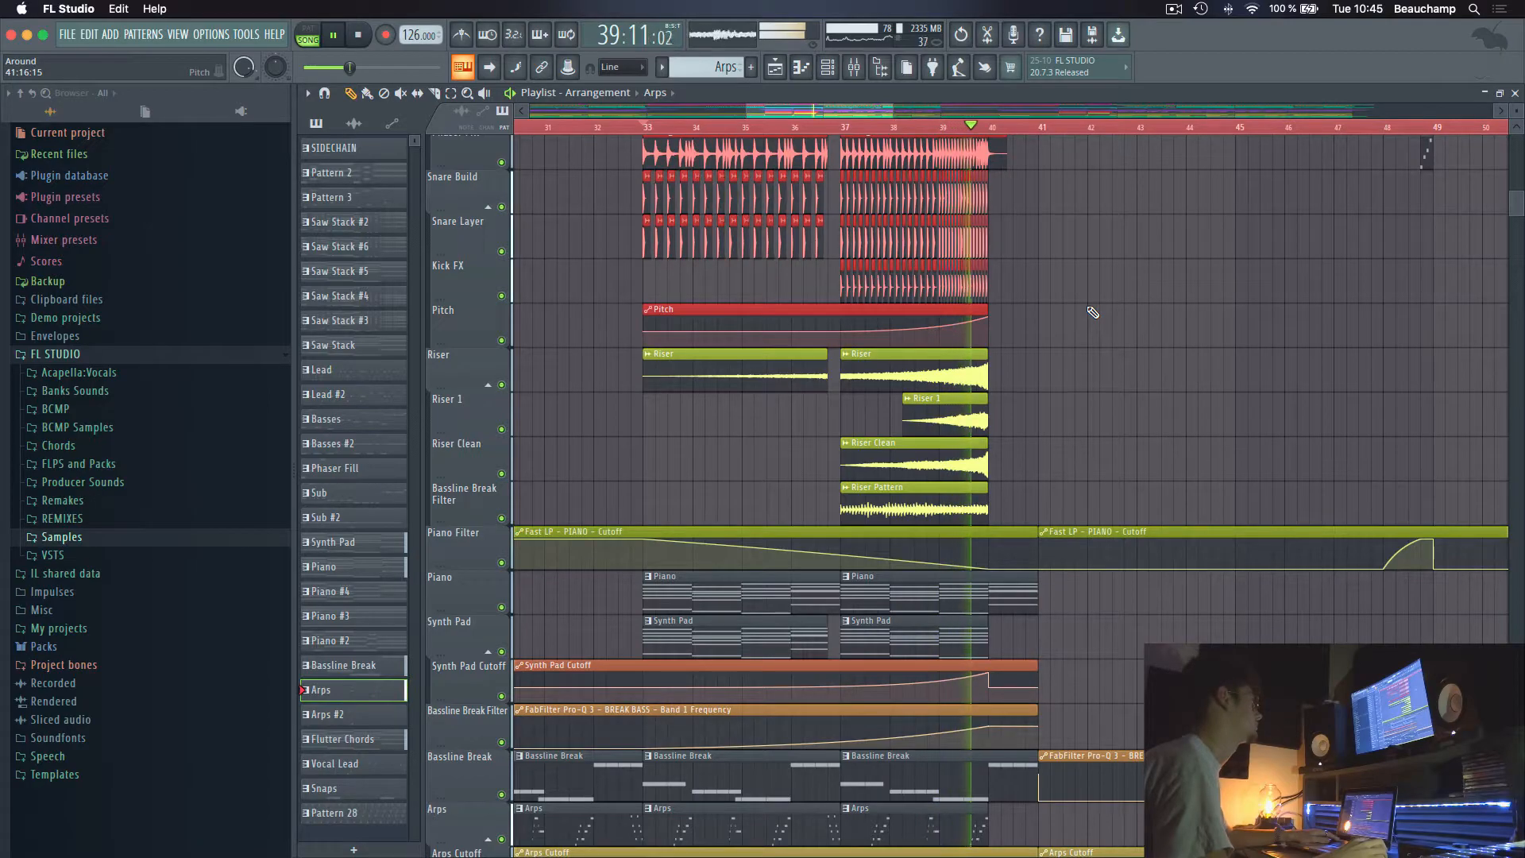
Stop playback and look over the muted synth and effects tracks above the build-up's fills, snares and risers
{"action": "scroll", "coordinate": [1086, 305], "scroll_direction": "up", "scroll_amount": 5}
{"action": "scroll", "coordinate": [1087, 305], "scroll_direction": "up", "scroll_amount": 8}
{"action": "key", "text": "space"}
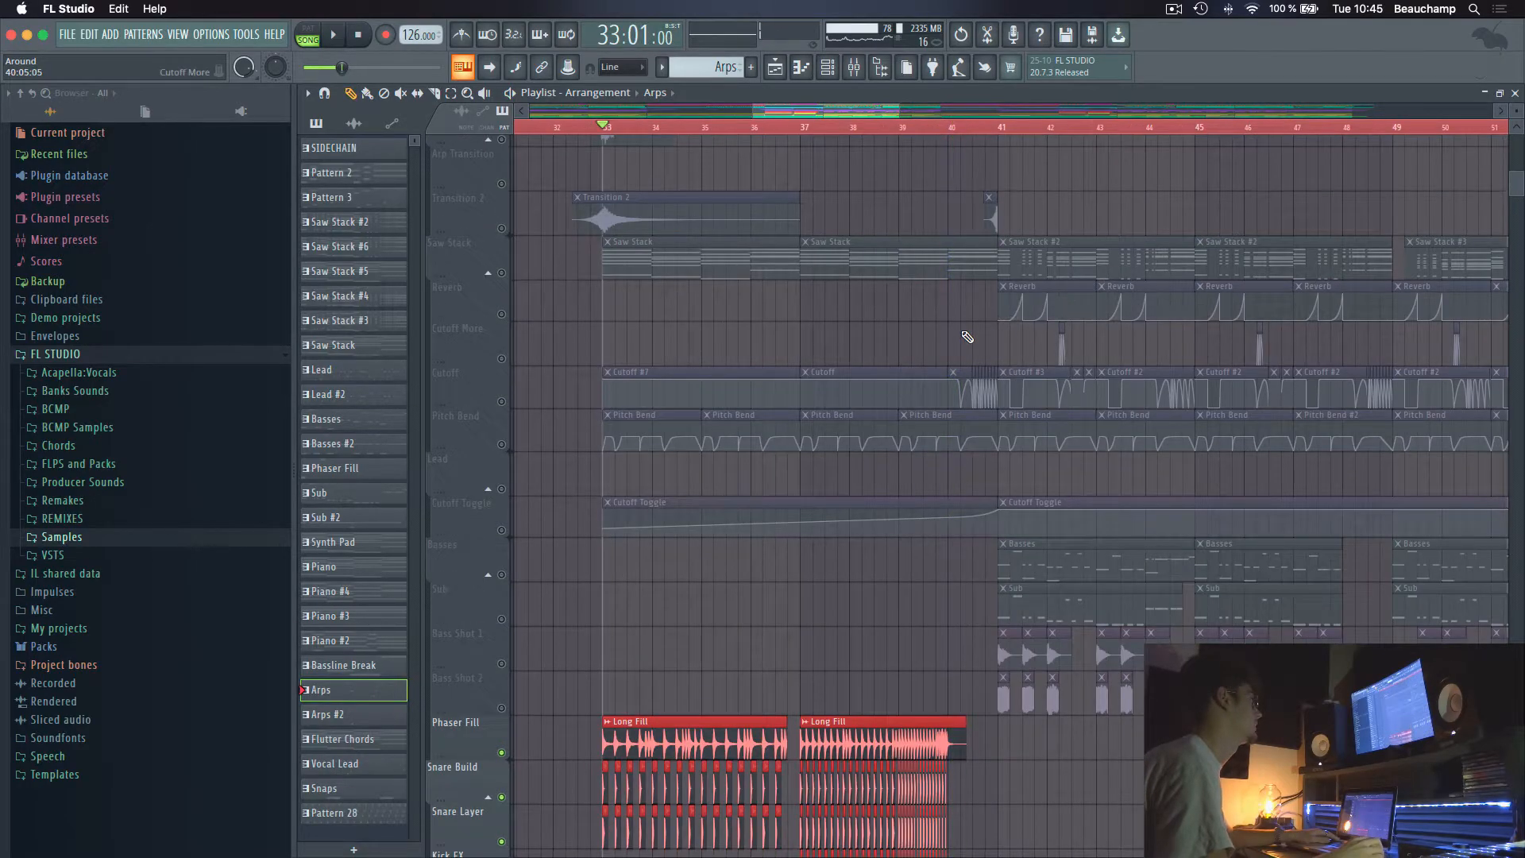
{"action": "scroll", "coordinate": [938, 357], "scroll_direction": "up", "scroll_amount": 8}
{"action": "scroll", "coordinate": [923, 430], "scroll_direction": "down", "scroll_amount": 20}
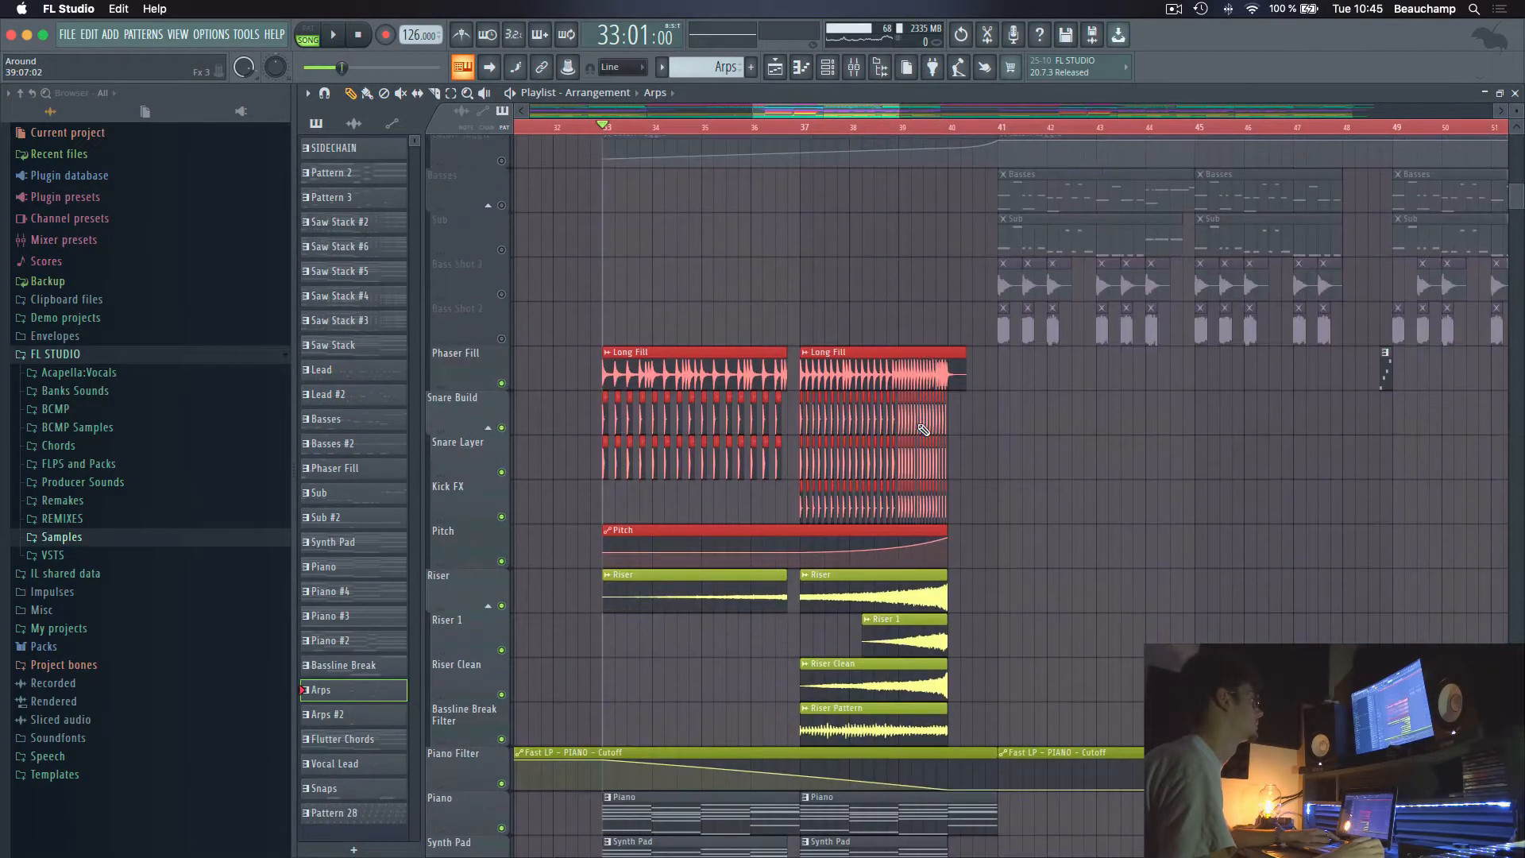
Open the Piano pattern's notes and check the mixer and the TruePianos channel's routing
{"action": "double_click", "coordinate": [675, 314]}
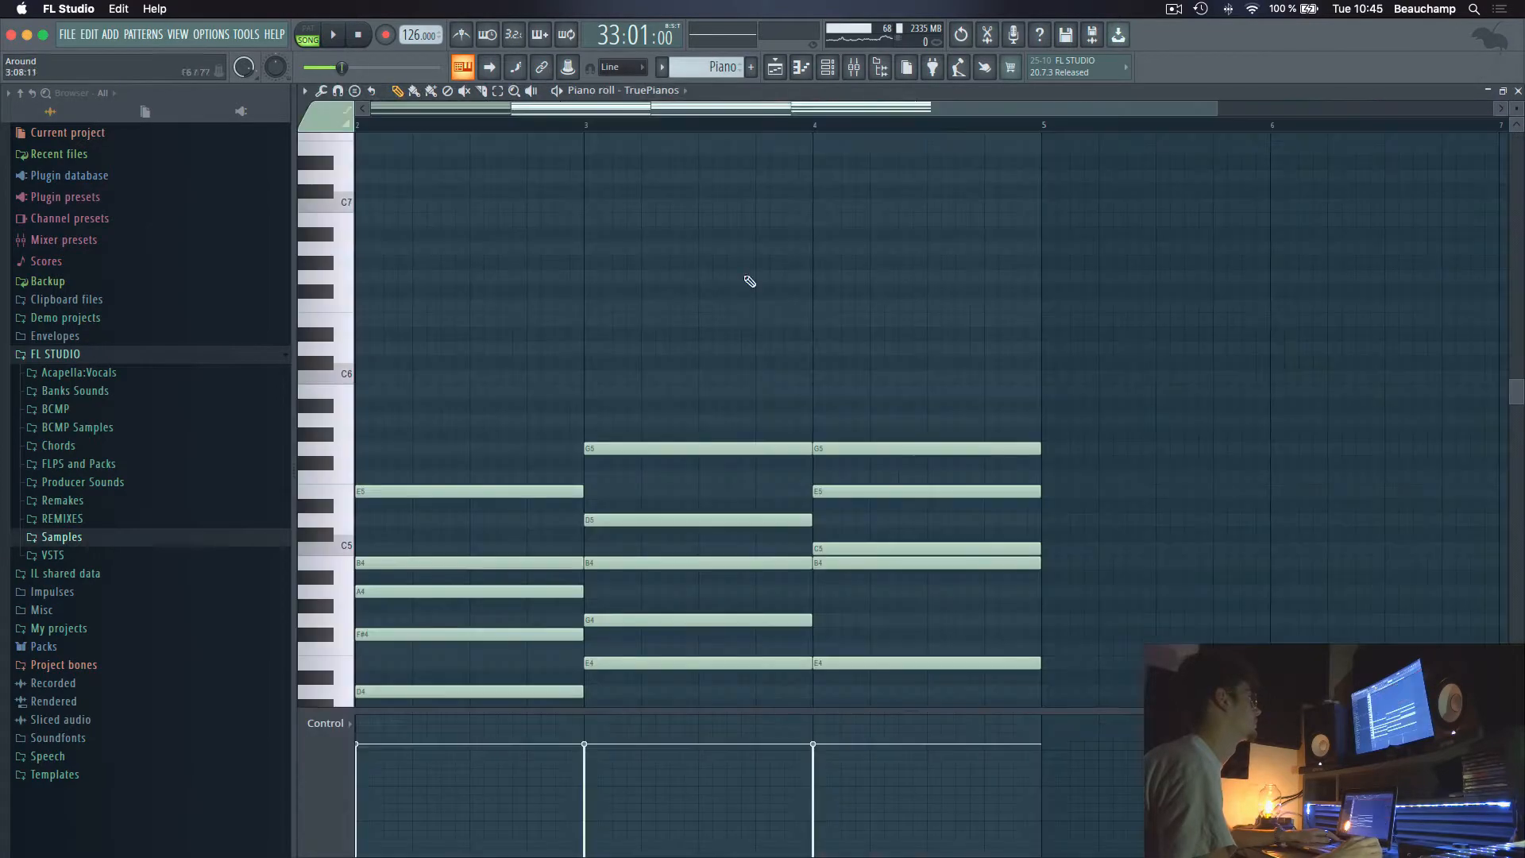
{"action": "left_click", "coordinate": [855, 68]}
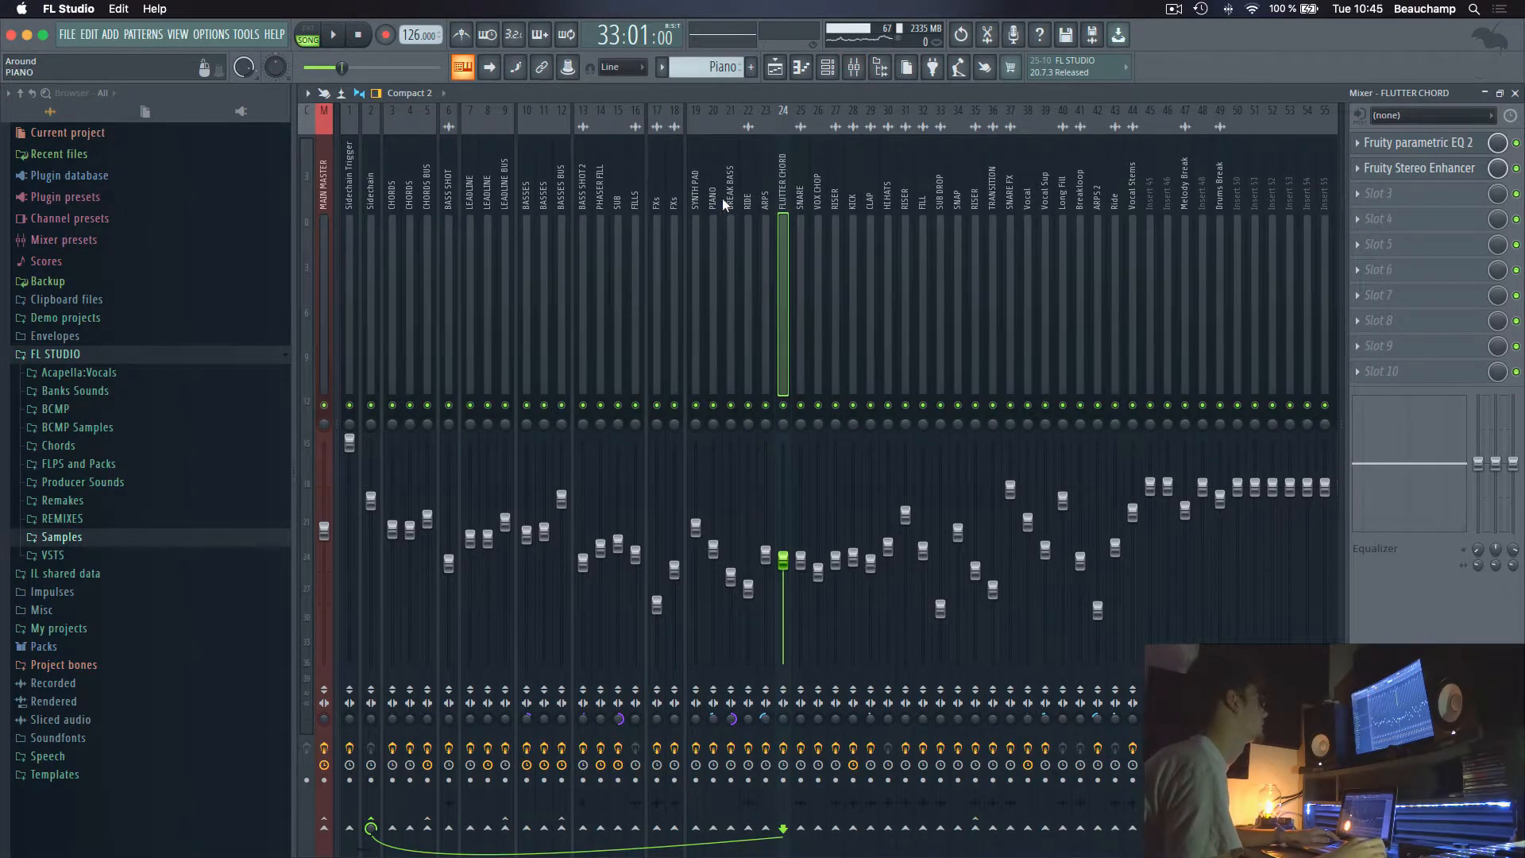
{"action": "key", "text": "Escape"}
{"action": "left_click", "coordinate": [828, 70]}
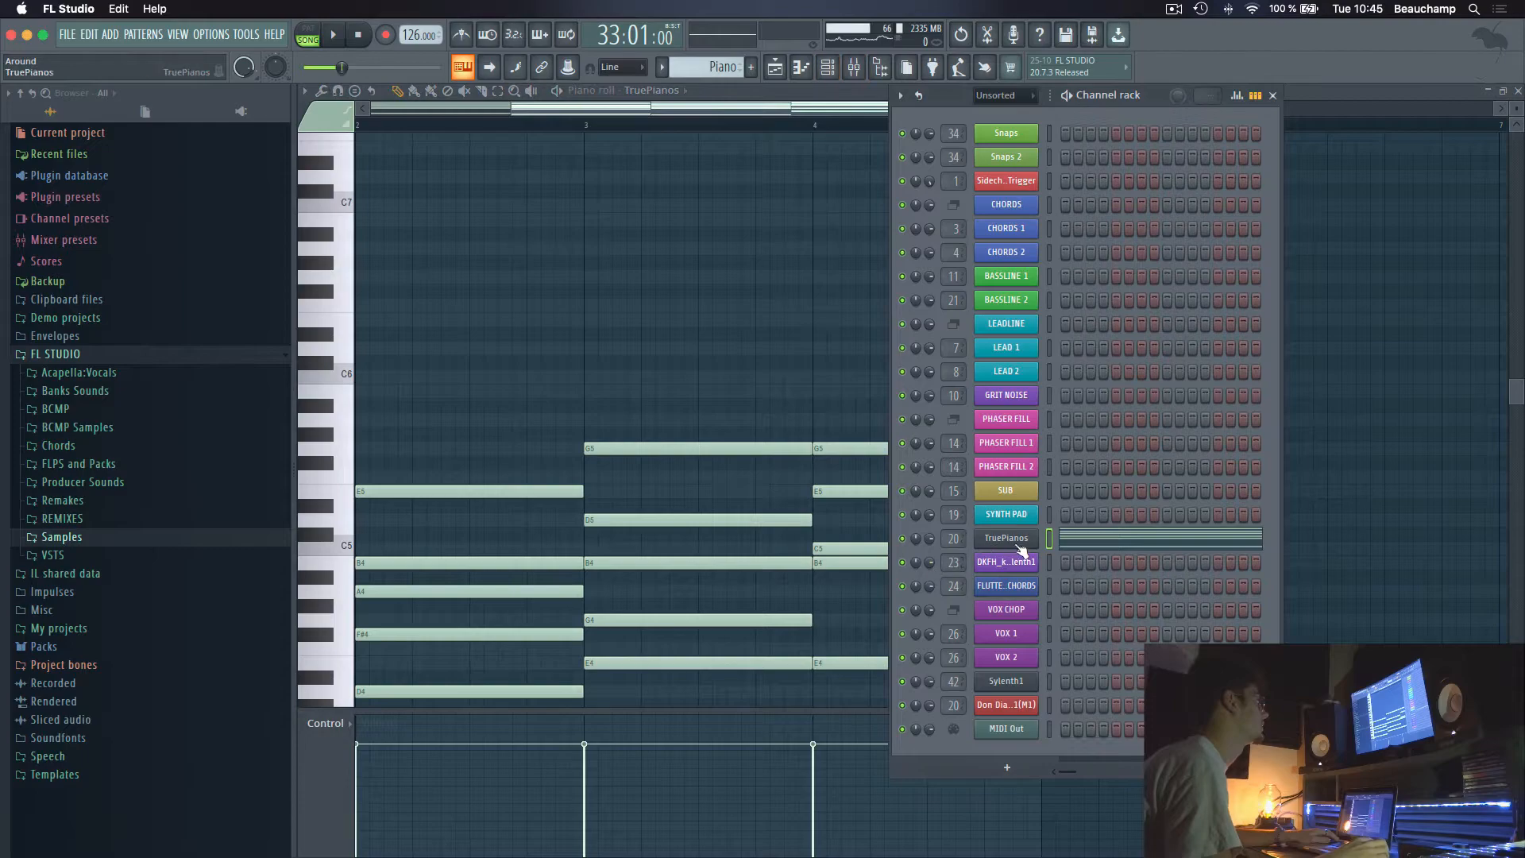
{"action": "key", "text": "Escape"}
{"action": "left_click", "coordinate": [860, 68]}
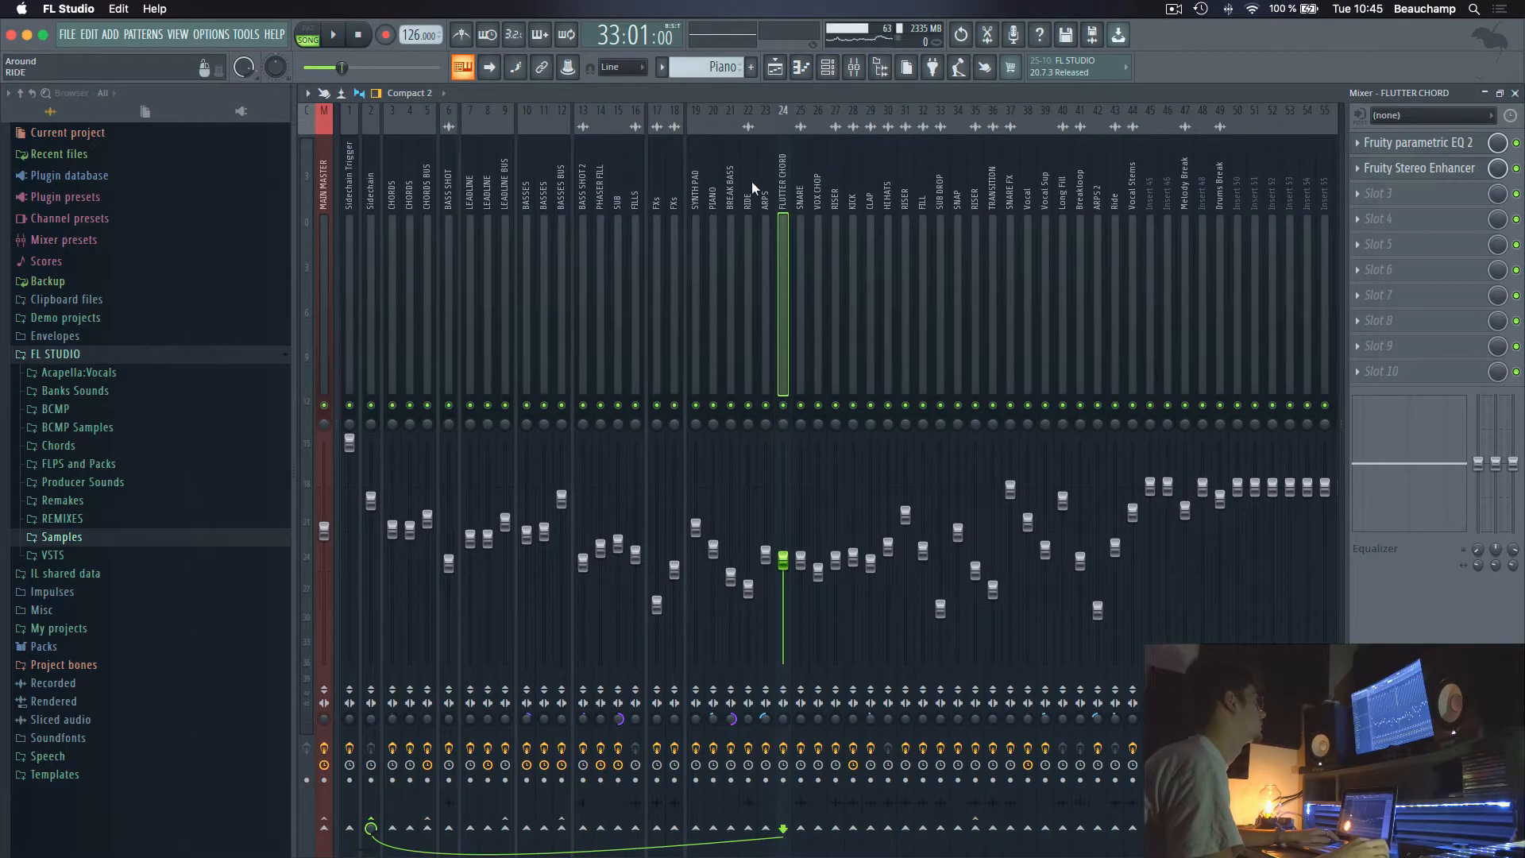
Inspect the effects on the PIANO mixer track, including Fruity Parametric EQ 2, and on the SYNTH PAD and BREAK BASS tracks
{"action": "left_click", "coordinate": [714, 184]}
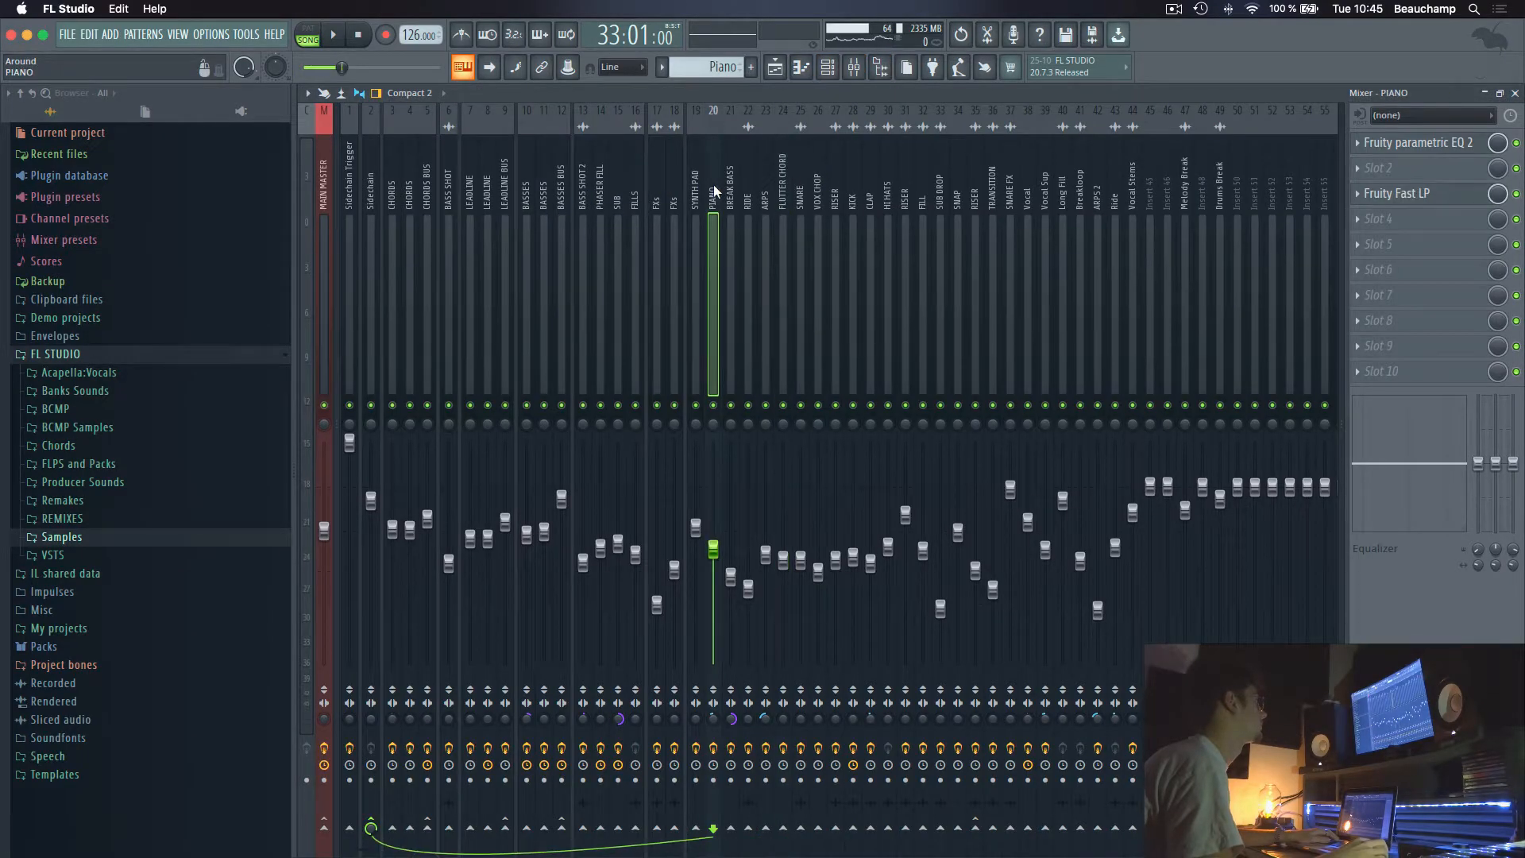
{"action": "left_click", "coordinate": [1414, 143]}
{"action": "key", "text": "Escape"}
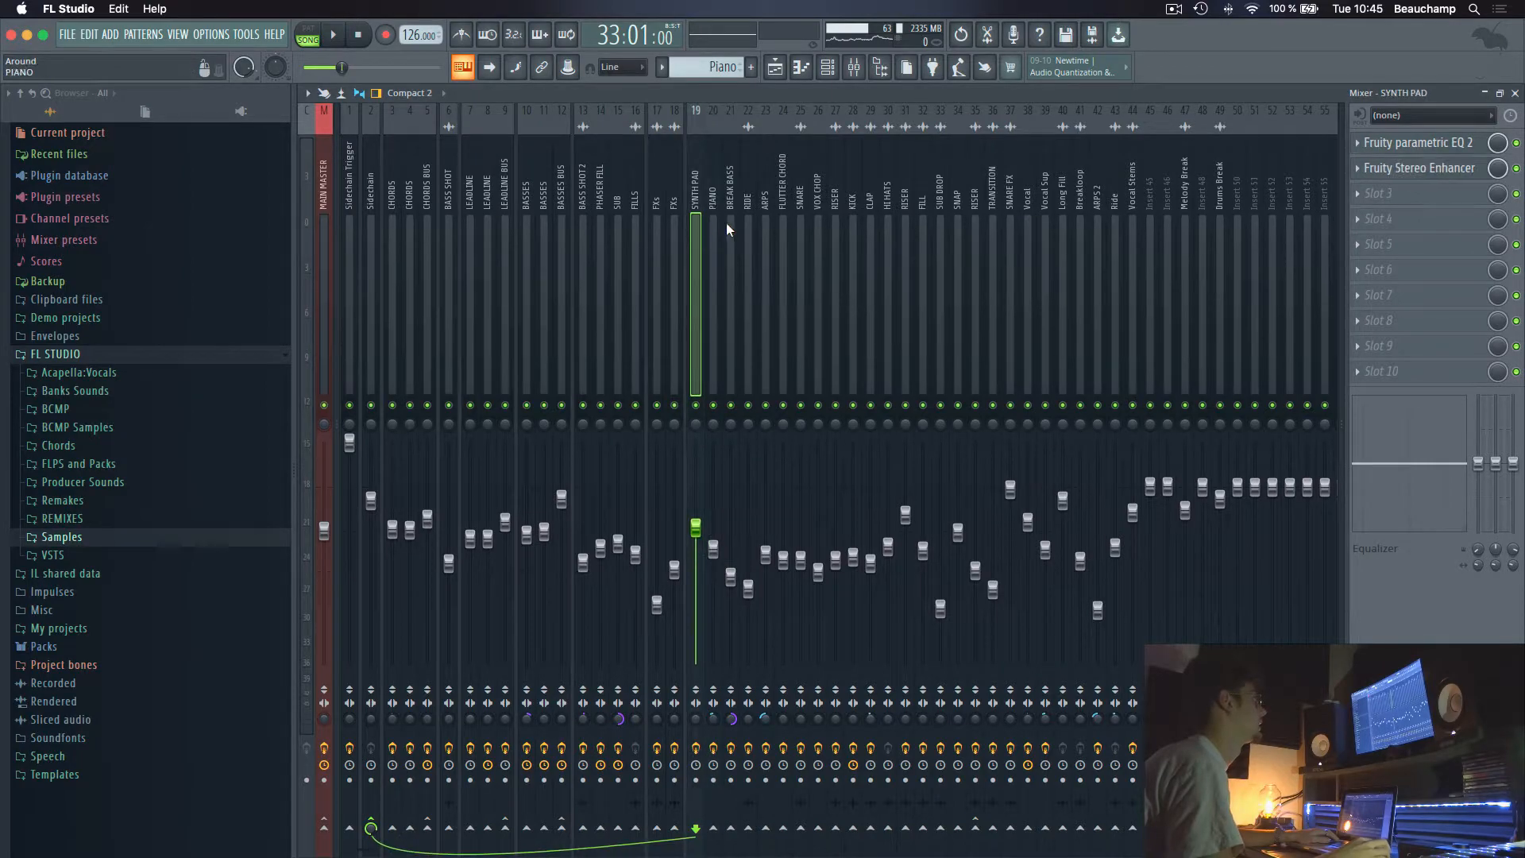
{"action": "key", "text": "Left"}
{"action": "left_click", "coordinate": [737, 217]}
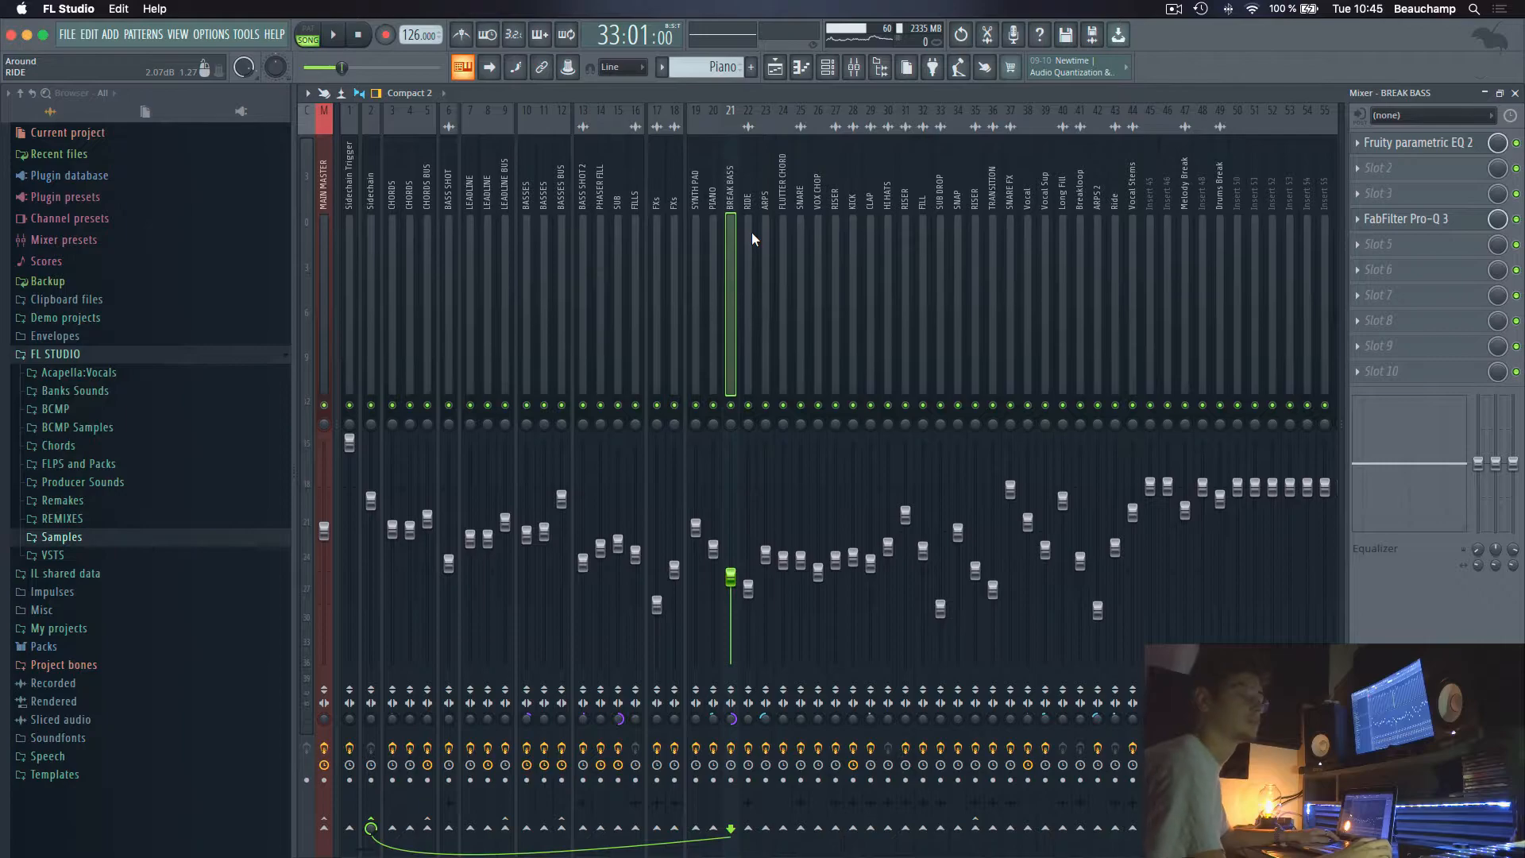
Return to the playlist and play the drop from bar 41 with all tracks unmuted
{"action": "key", "text": "F7"}
{"action": "key", "text": "F5"}
{"action": "scroll", "coordinate": [1015, 232], "scroll_direction": "up", "scroll_amount": 15}
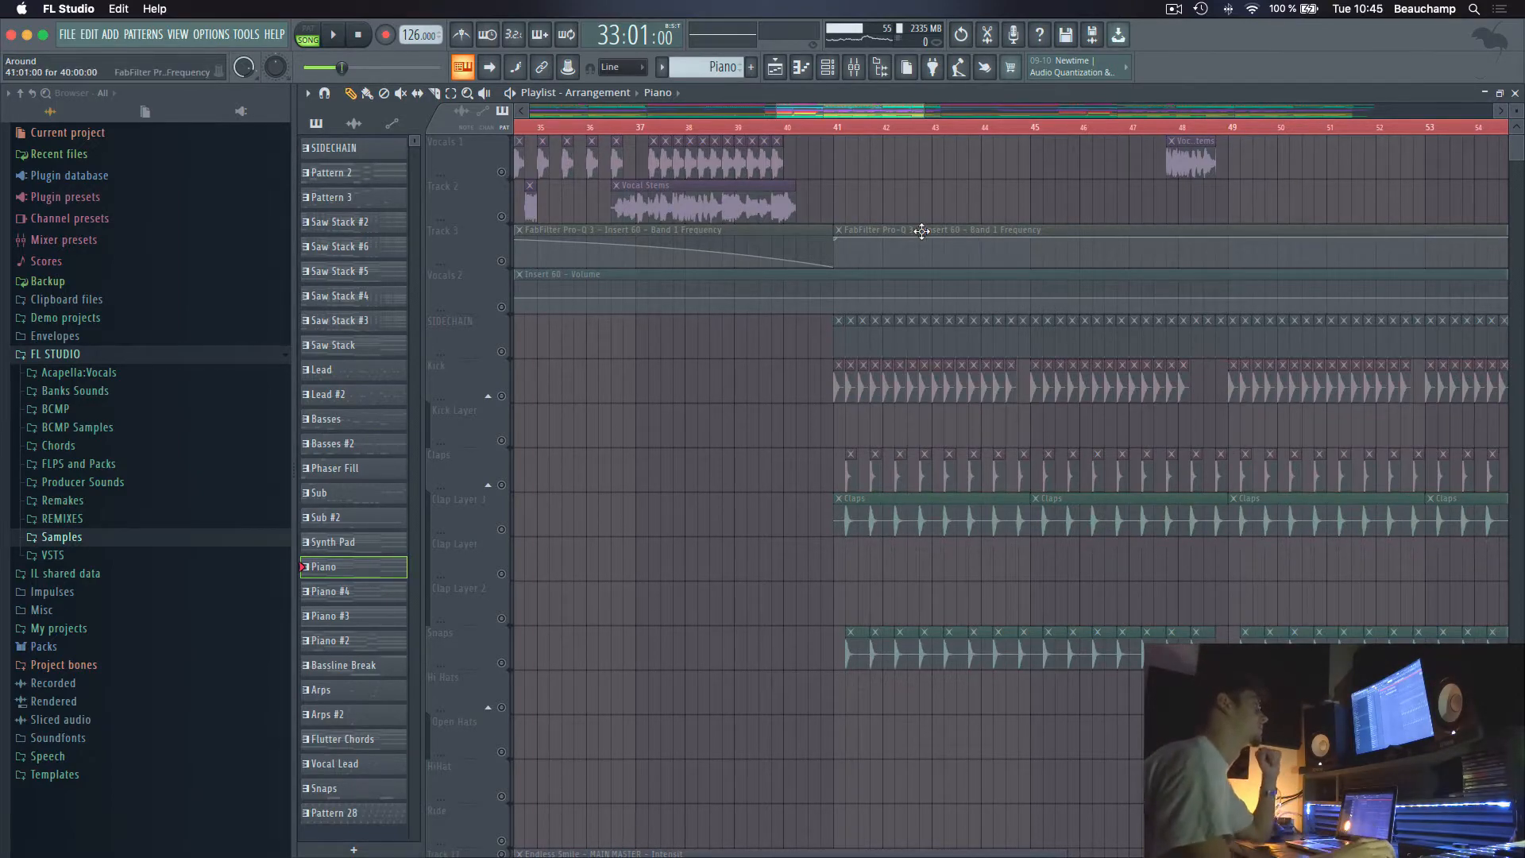
{"action": "scroll", "coordinate": [923, 229], "scroll_direction": "right", "scroll_amount": 3}
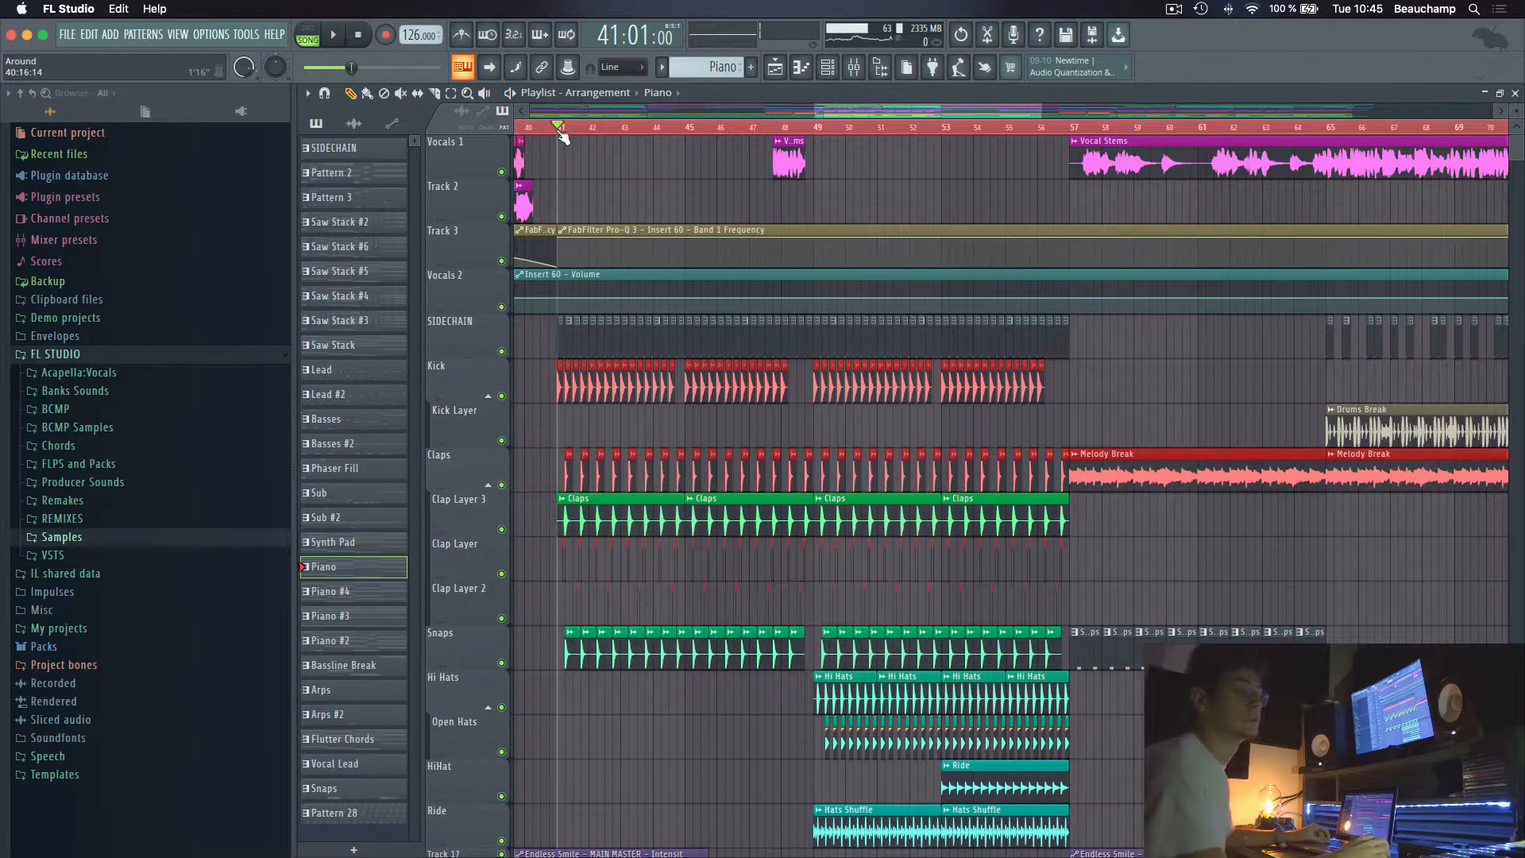
{"action": "key", "text": "space"}
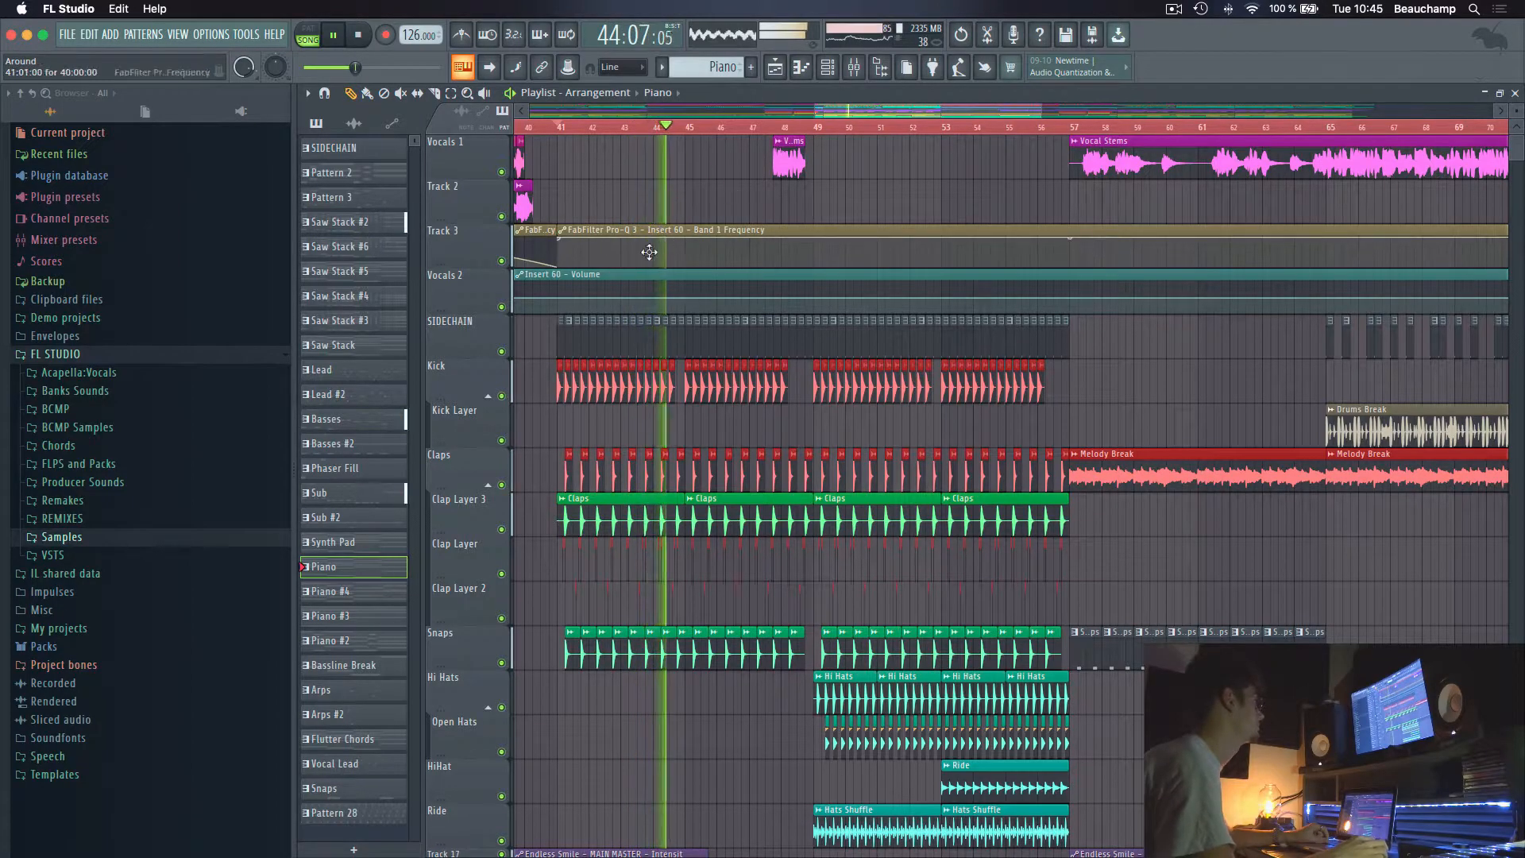
{"action": "key", "text": "space"}
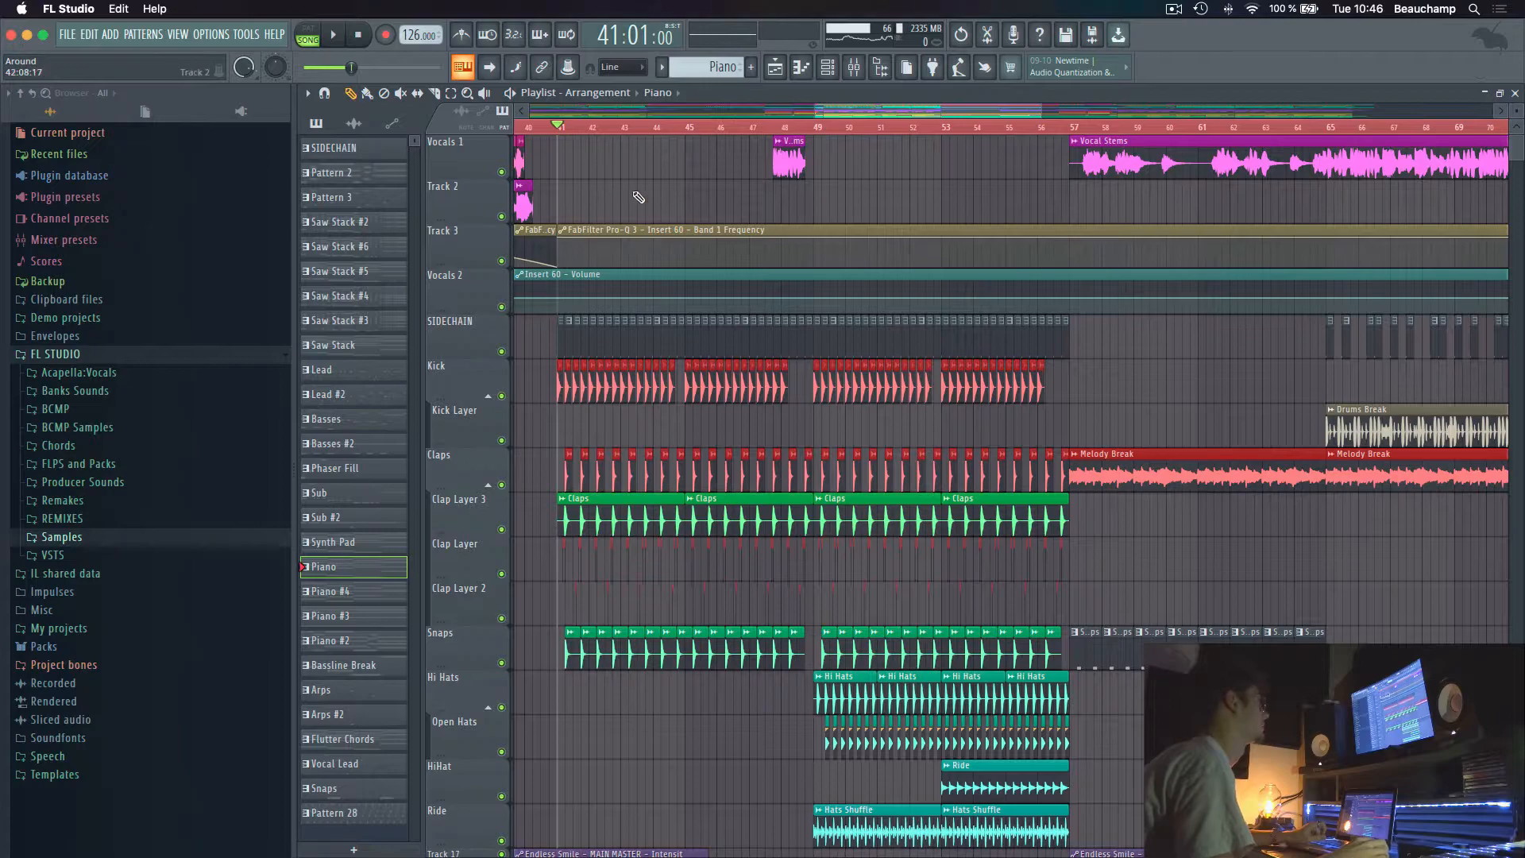
Check the audio device and buffer settings, leaving them as they are
{"action": "left_click", "coordinate": [214, 36]}
{"action": "left_click", "coordinate": [238, 87]}
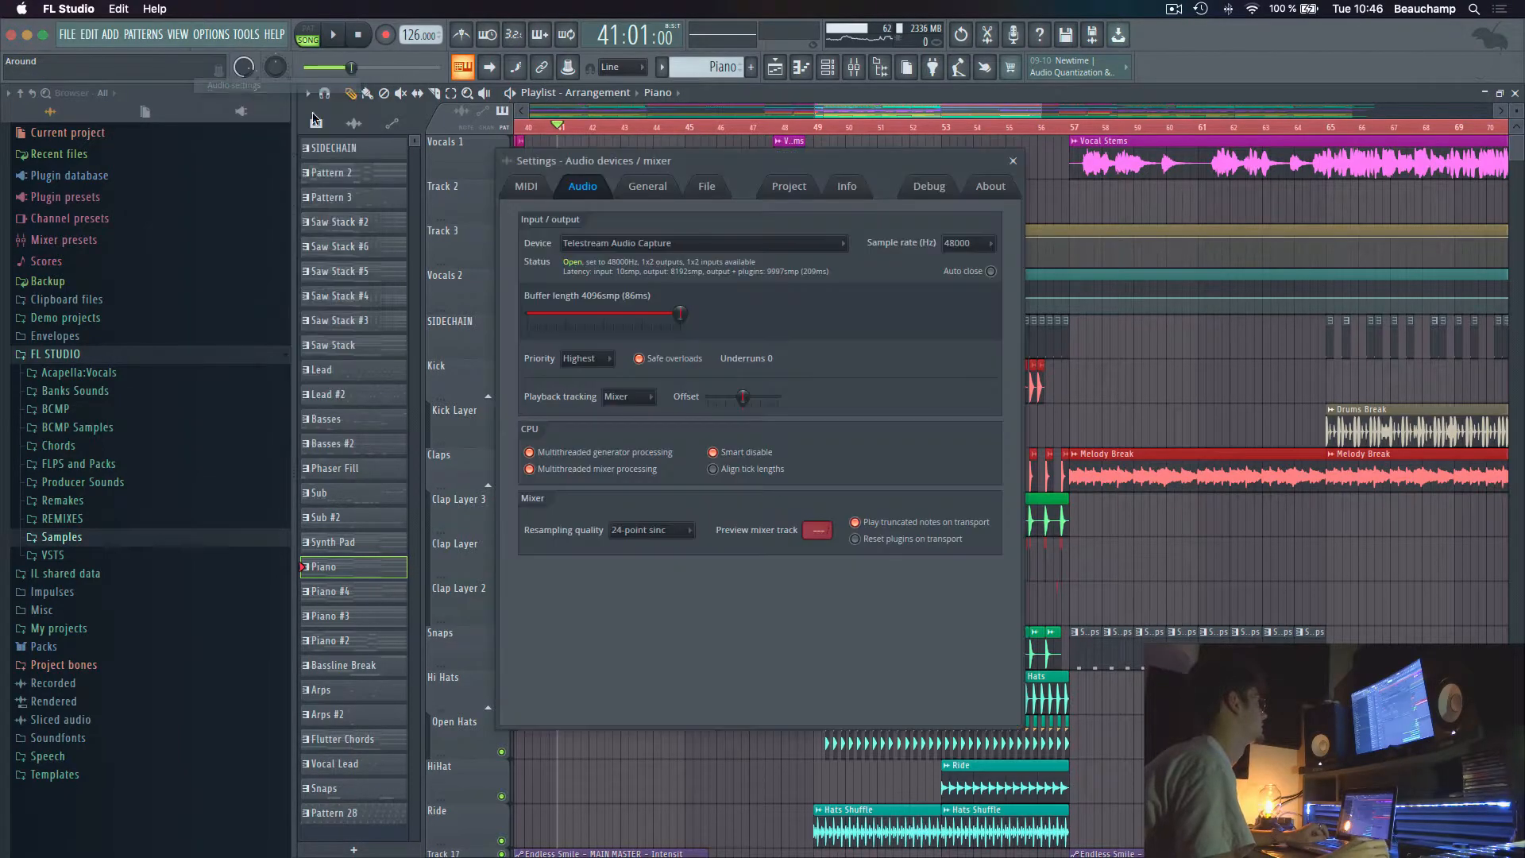
{"action": "key", "text": "Escape"}
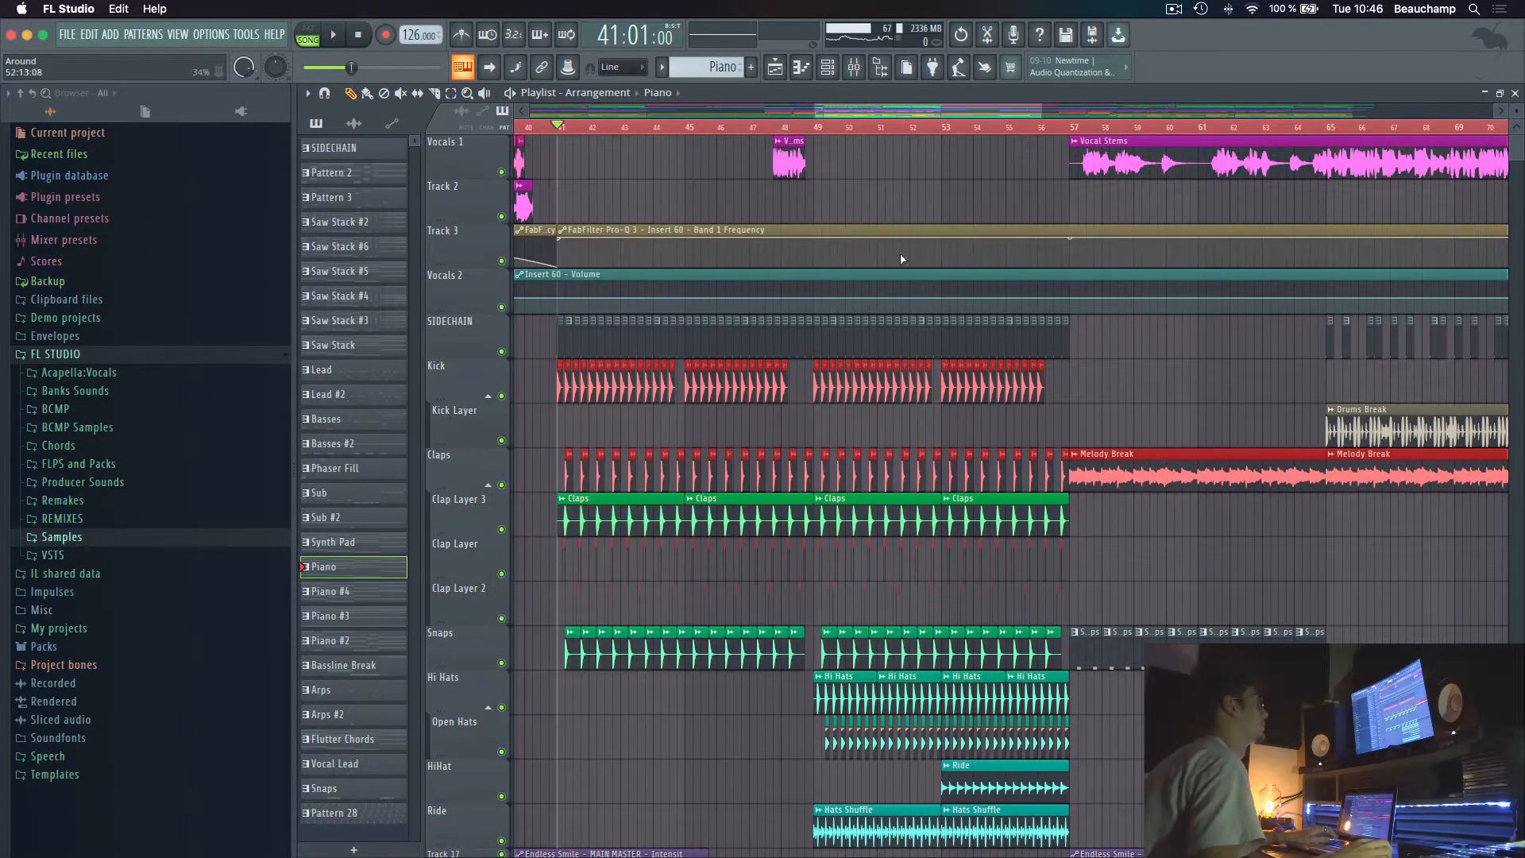
Solo the Saw Stack track in the drop and unmute its Reverb automation
{"action": "scroll", "coordinate": [769, 340], "scroll_direction": "down", "scroll_amount": 6}
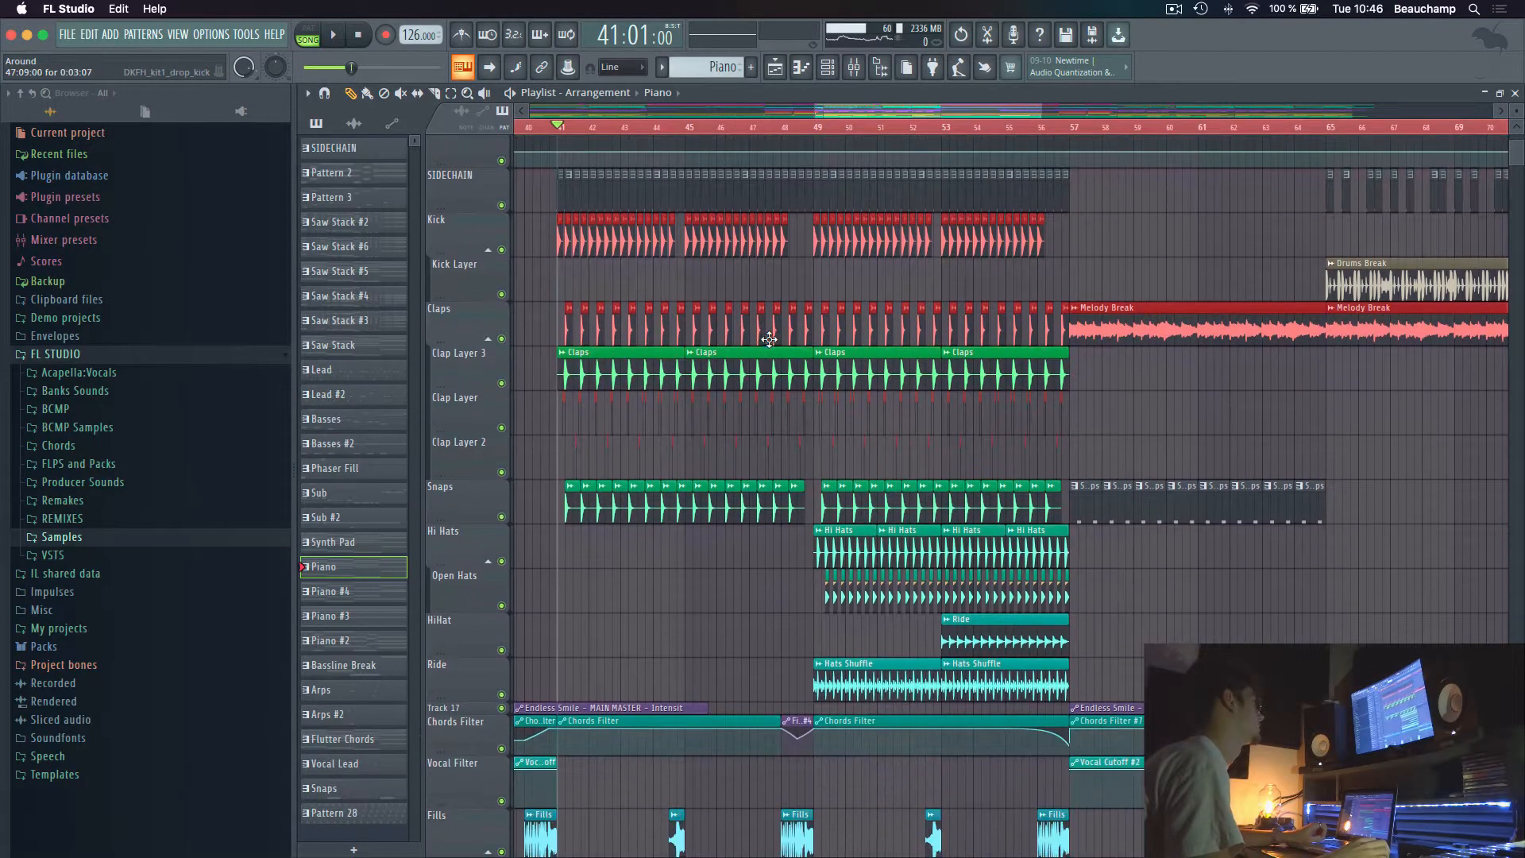
{"action": "scroll", "coordinate": [658, 343], "scroll_direction": "down", "scroll_amount": 4}
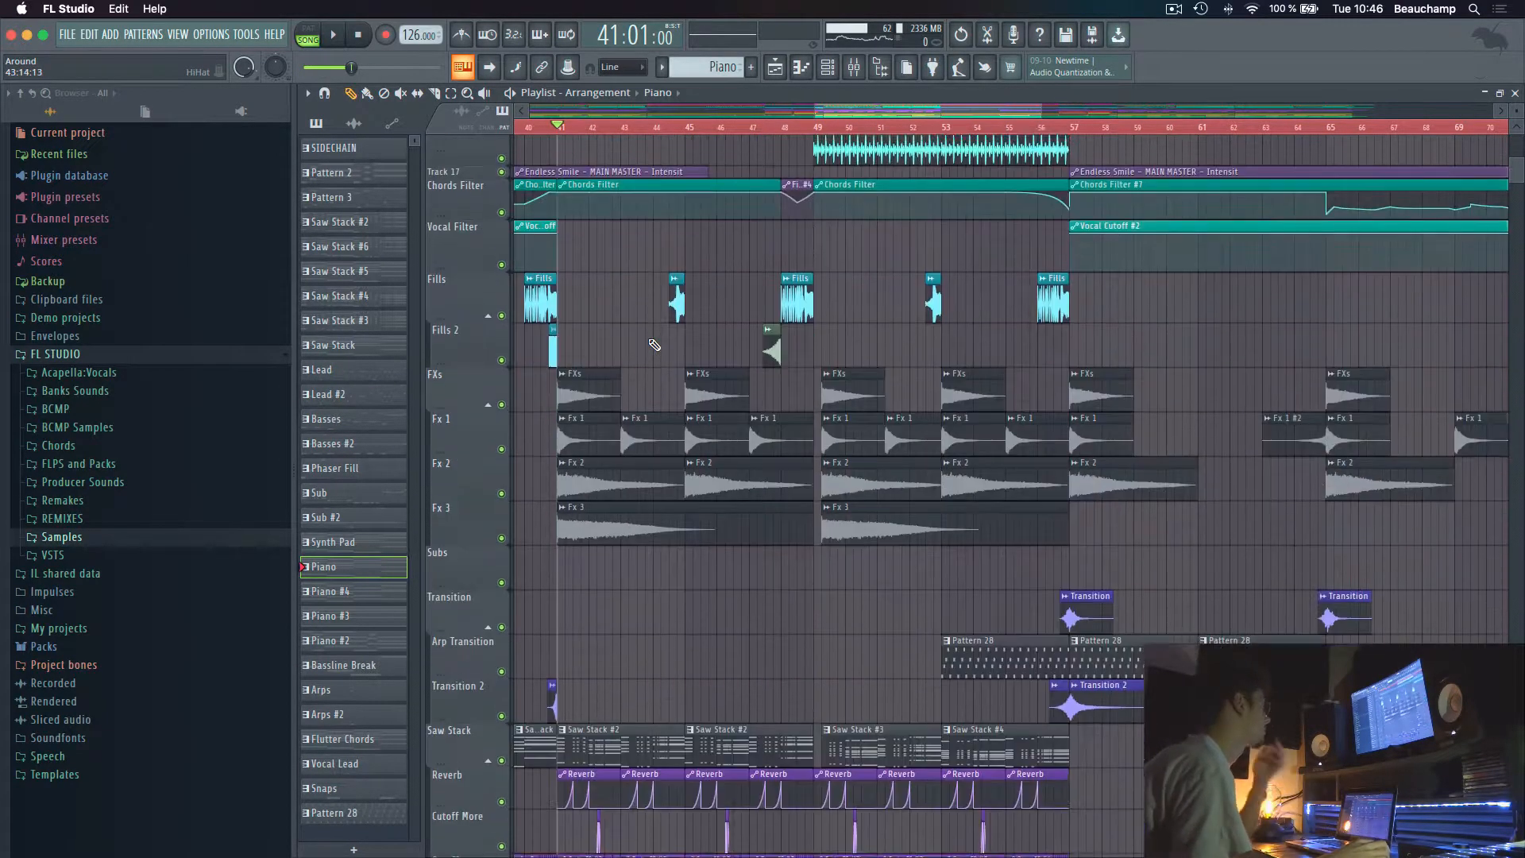
{"action": "scroll", "coordinate": [654, 343], "scroll_direction": "down", "scroll_amount": 4}
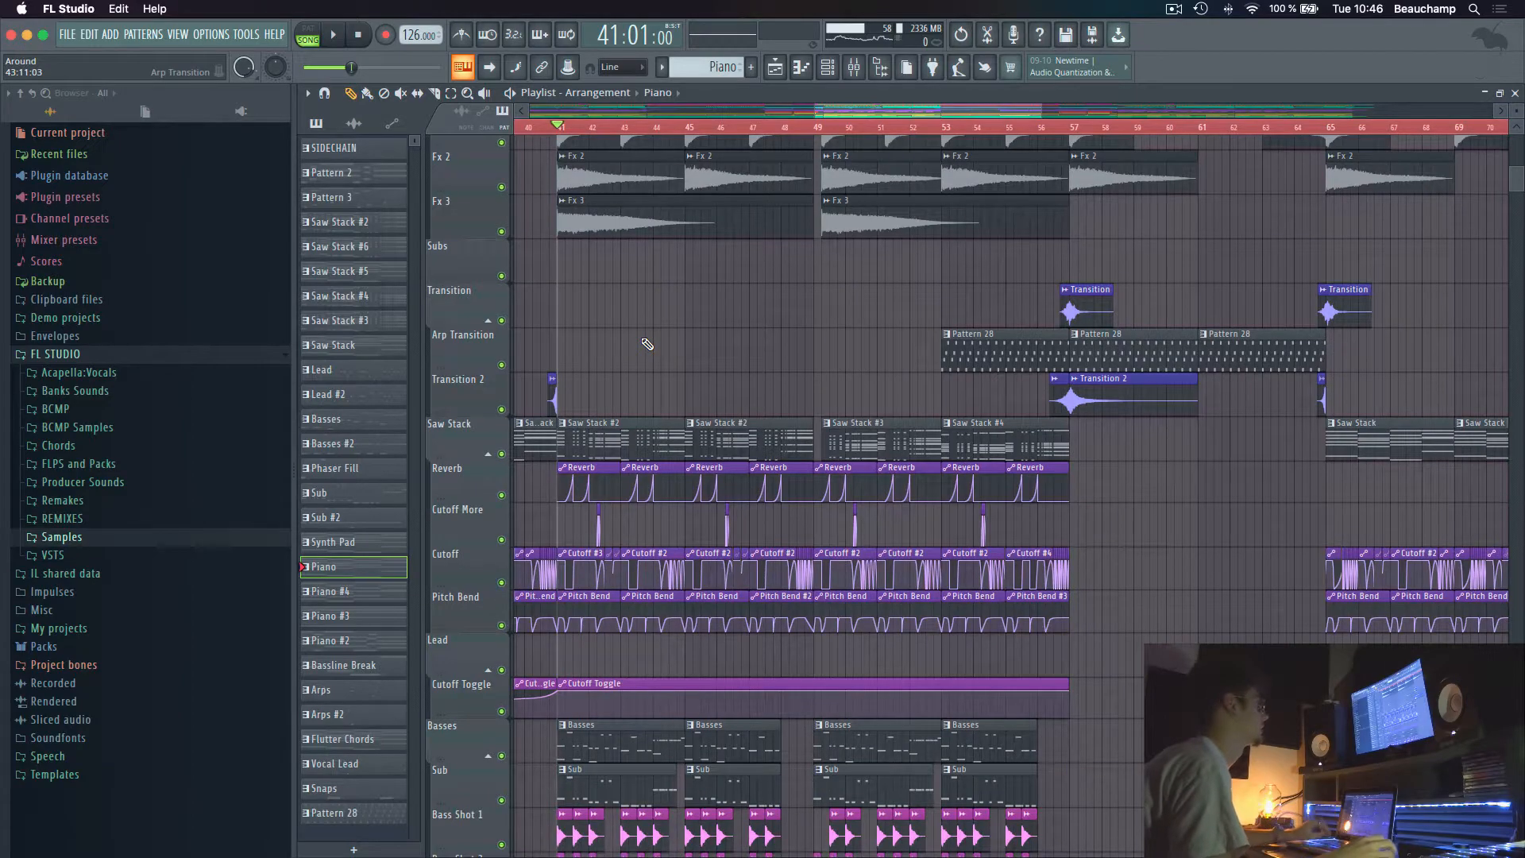
{"action": "left_click", "coordinate": [501, 456]}
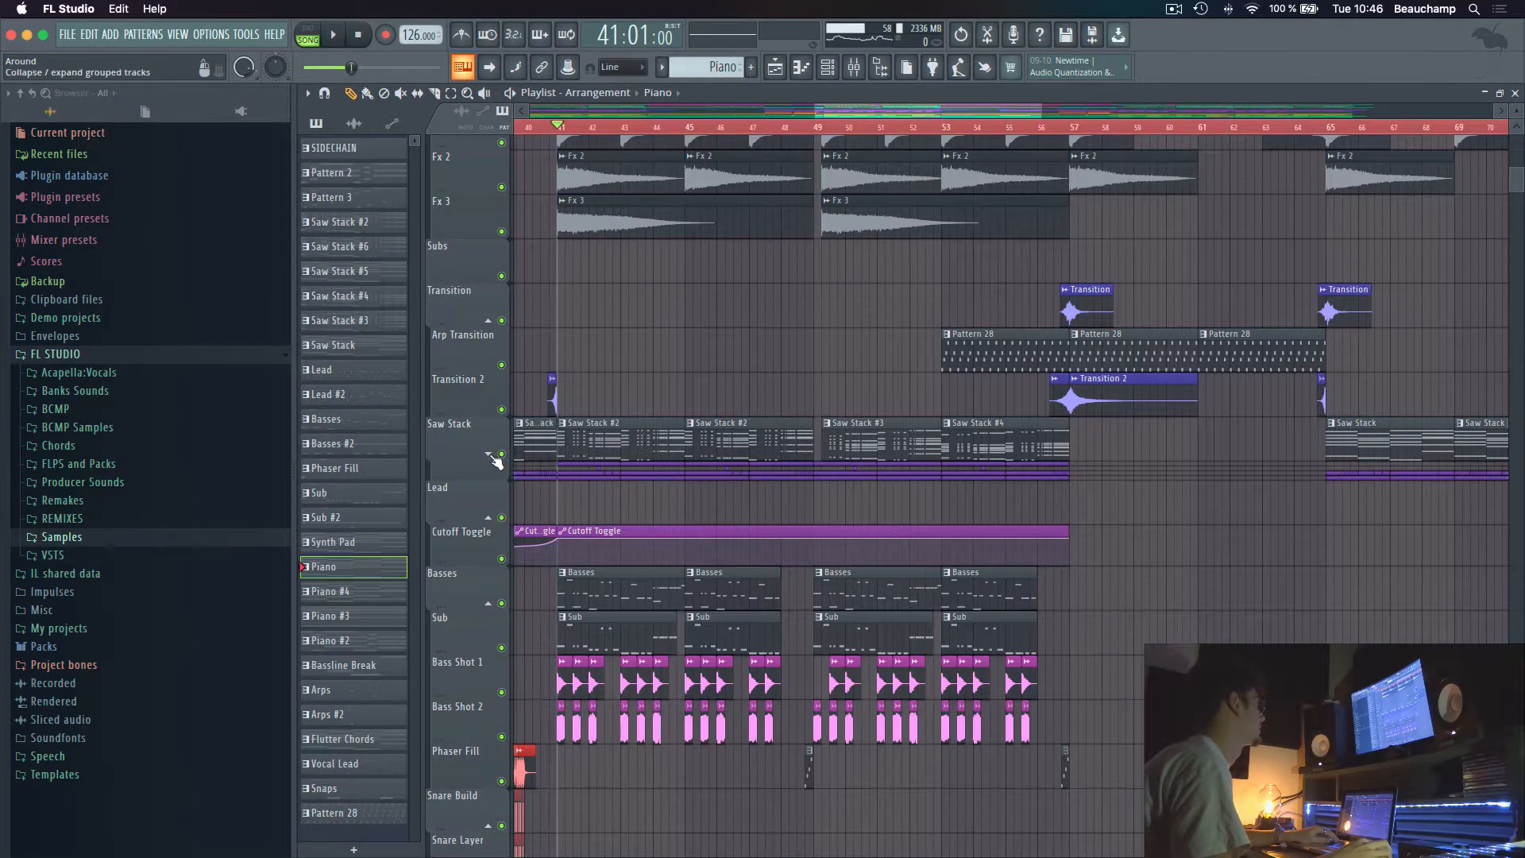
{"action": "left_click", "coordinate": [490, 456]}
{"action": "right_click", "coordinate": [501, 454]}
{"action": "left_click", "coordinate": [501, 495]}
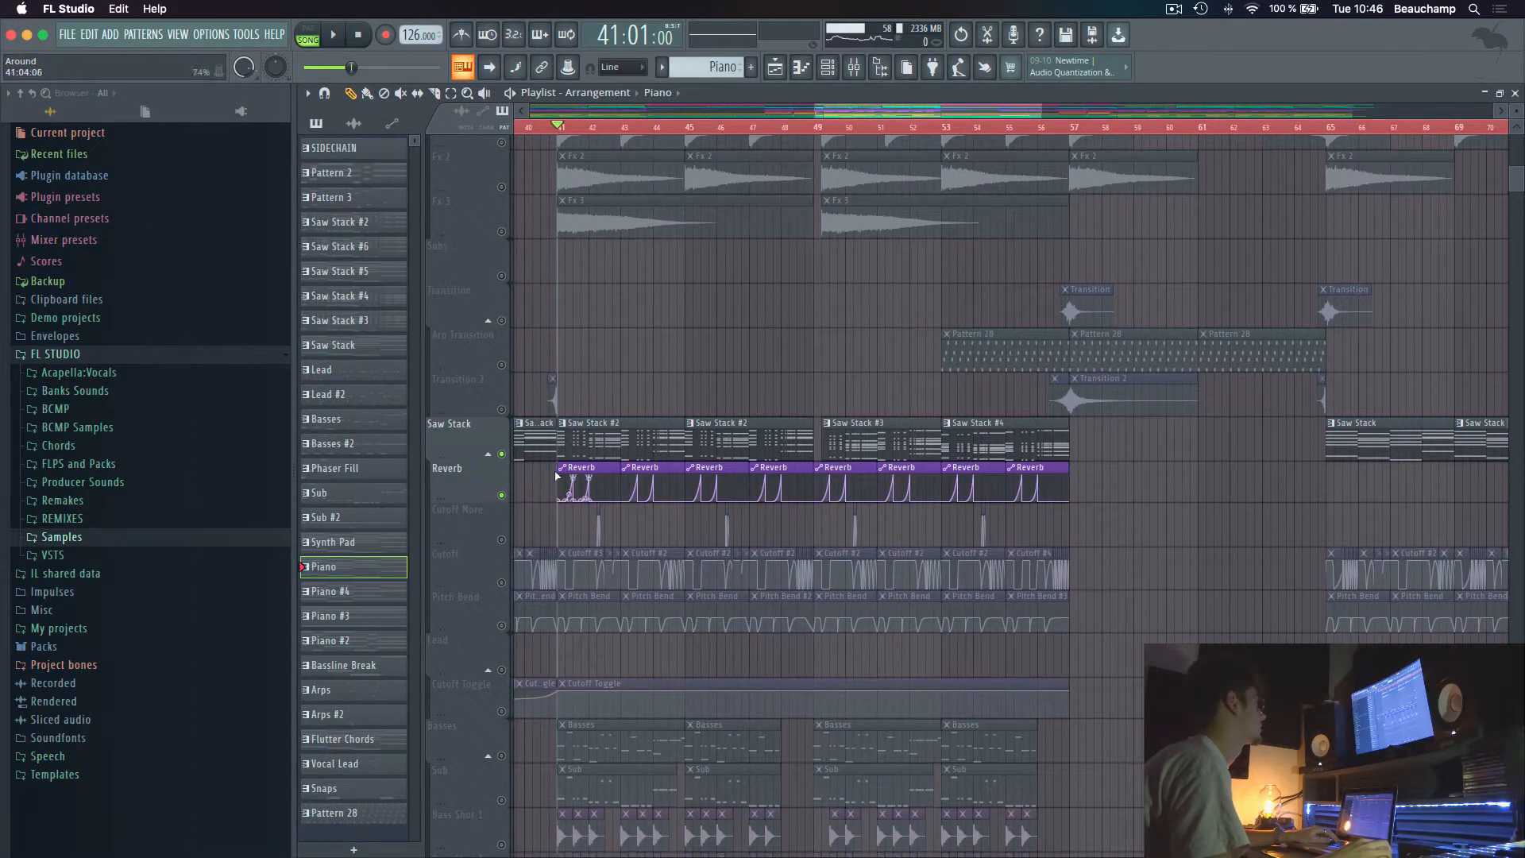
Solo the Basses track and play it from bar 41
{"action": "scroll", "coordinate": [511, 463], "scroll_direction": "down", "scroll_amount": 4}
{"action": "right_click", "coordinate": [501, 499]}
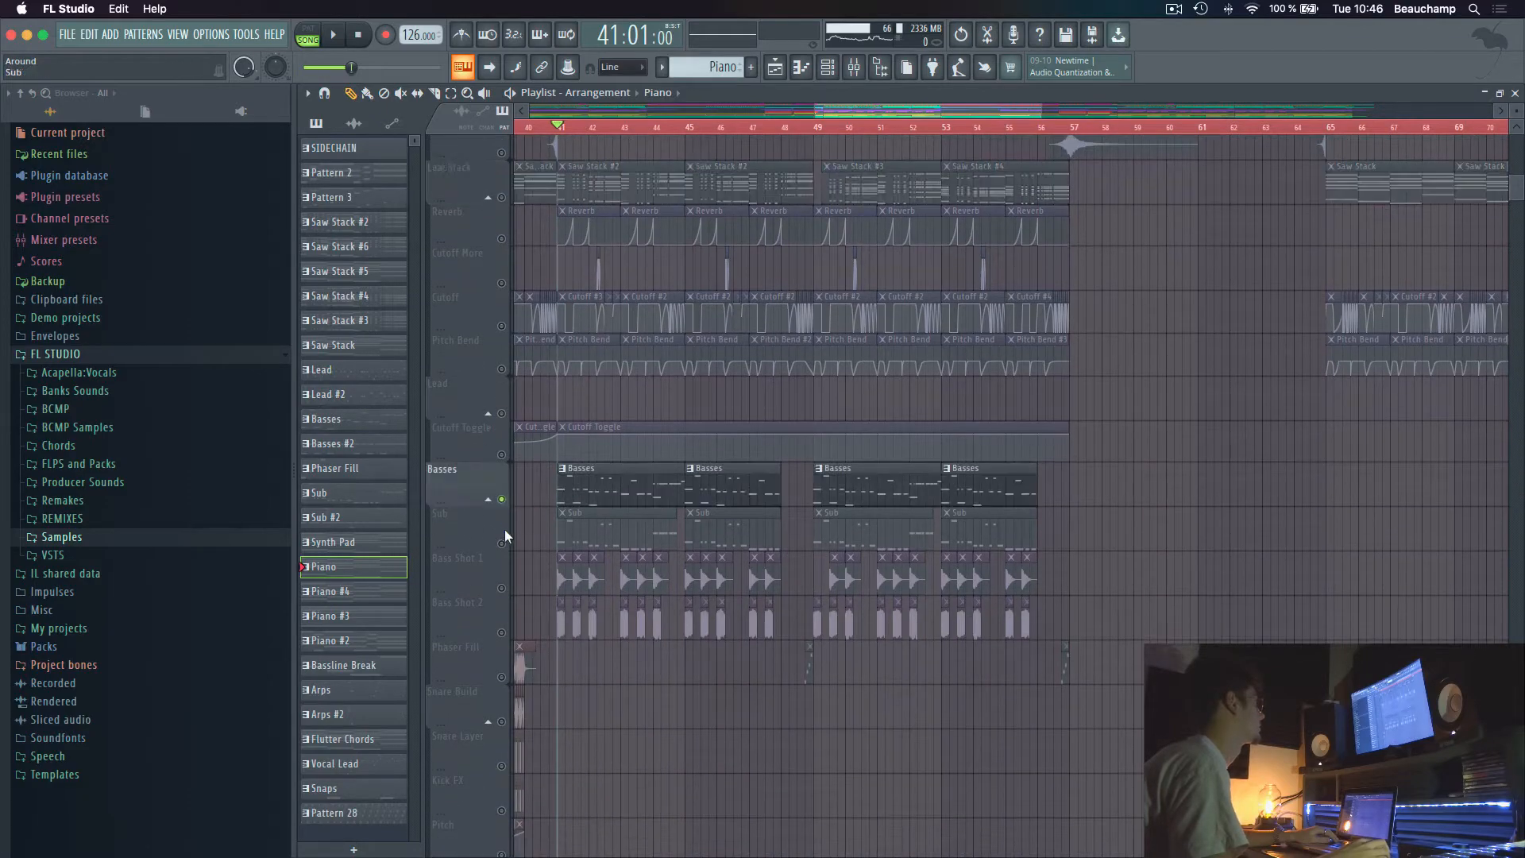
{"action": "left_click", "coordinate": [501, 543]}
{"action": "left_click", "coordinate": [501, 544]}
{"action": "key", "text": "space"}
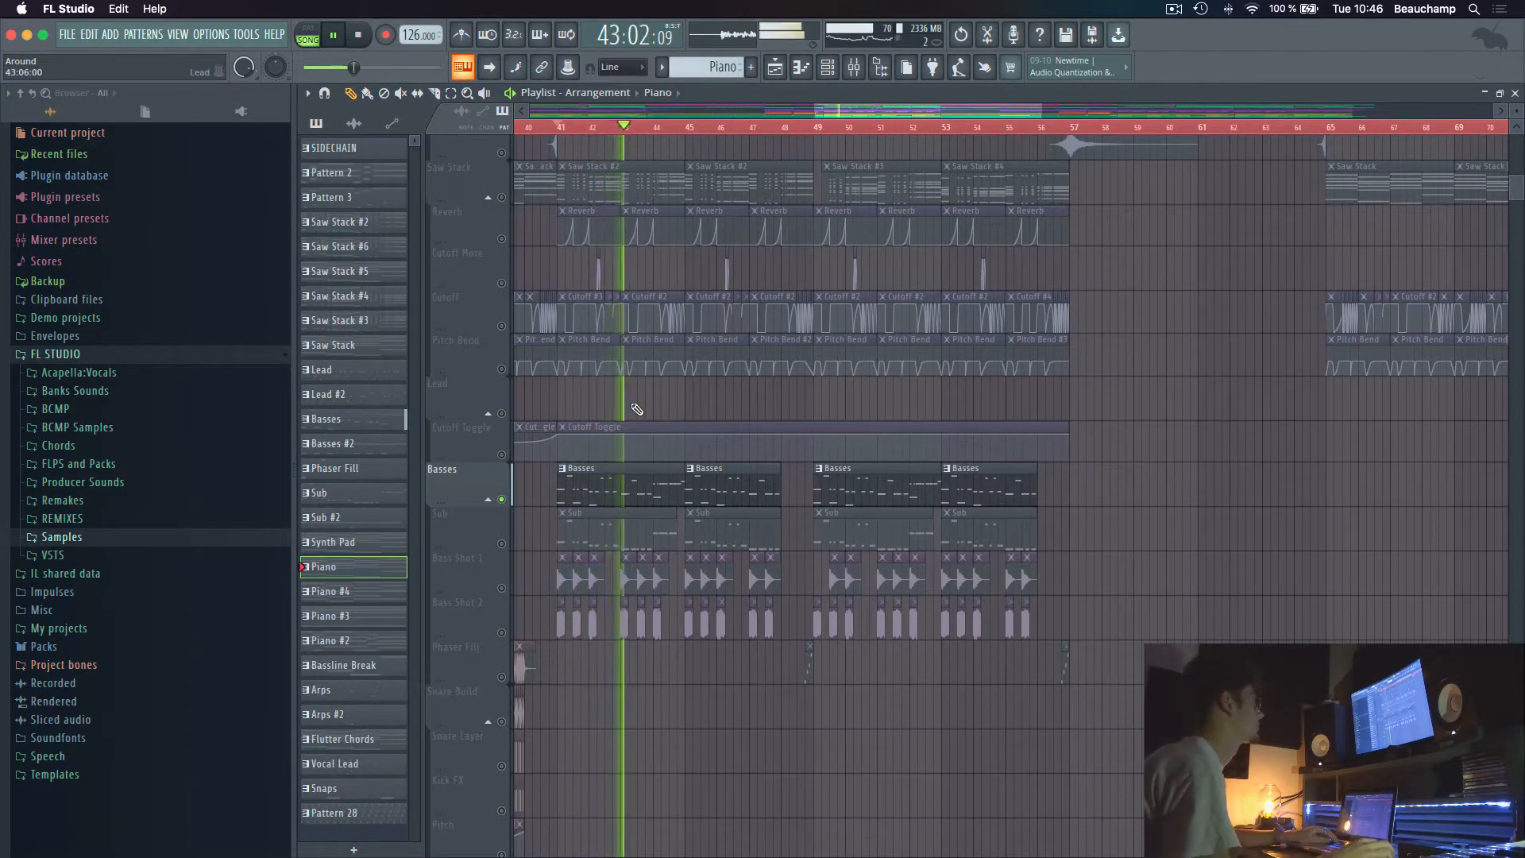
{"action": "key", "text": "space"}
Inspect the Fruity Parametric EQ 2 and OTT effects on the BASSES mixer track
{"action": "left_click", "coordinate": [858, 69]}
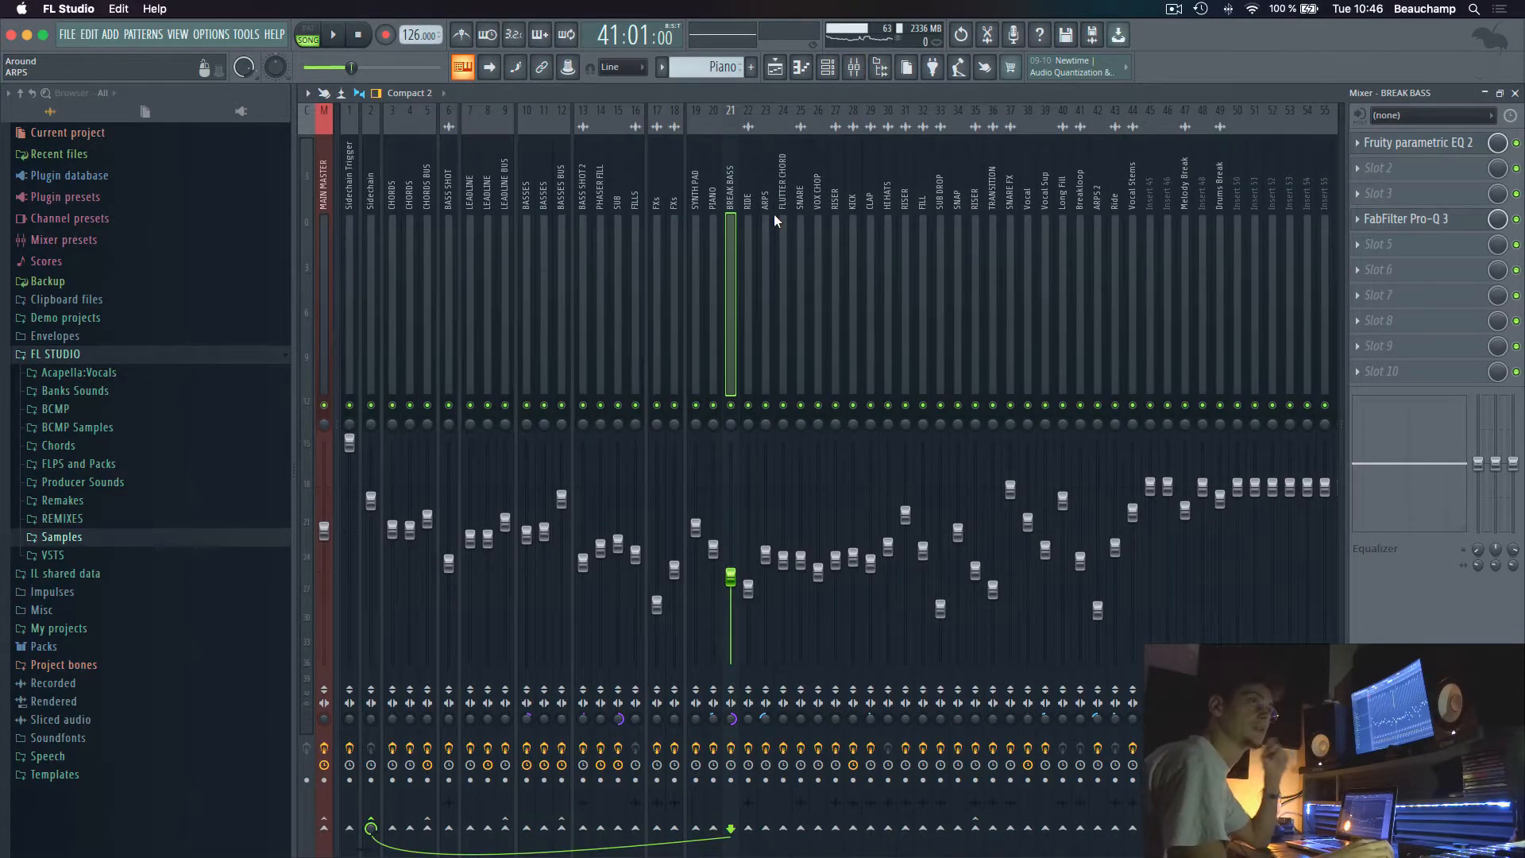
{"action": "left_click", "coordinate": [346, 279]}
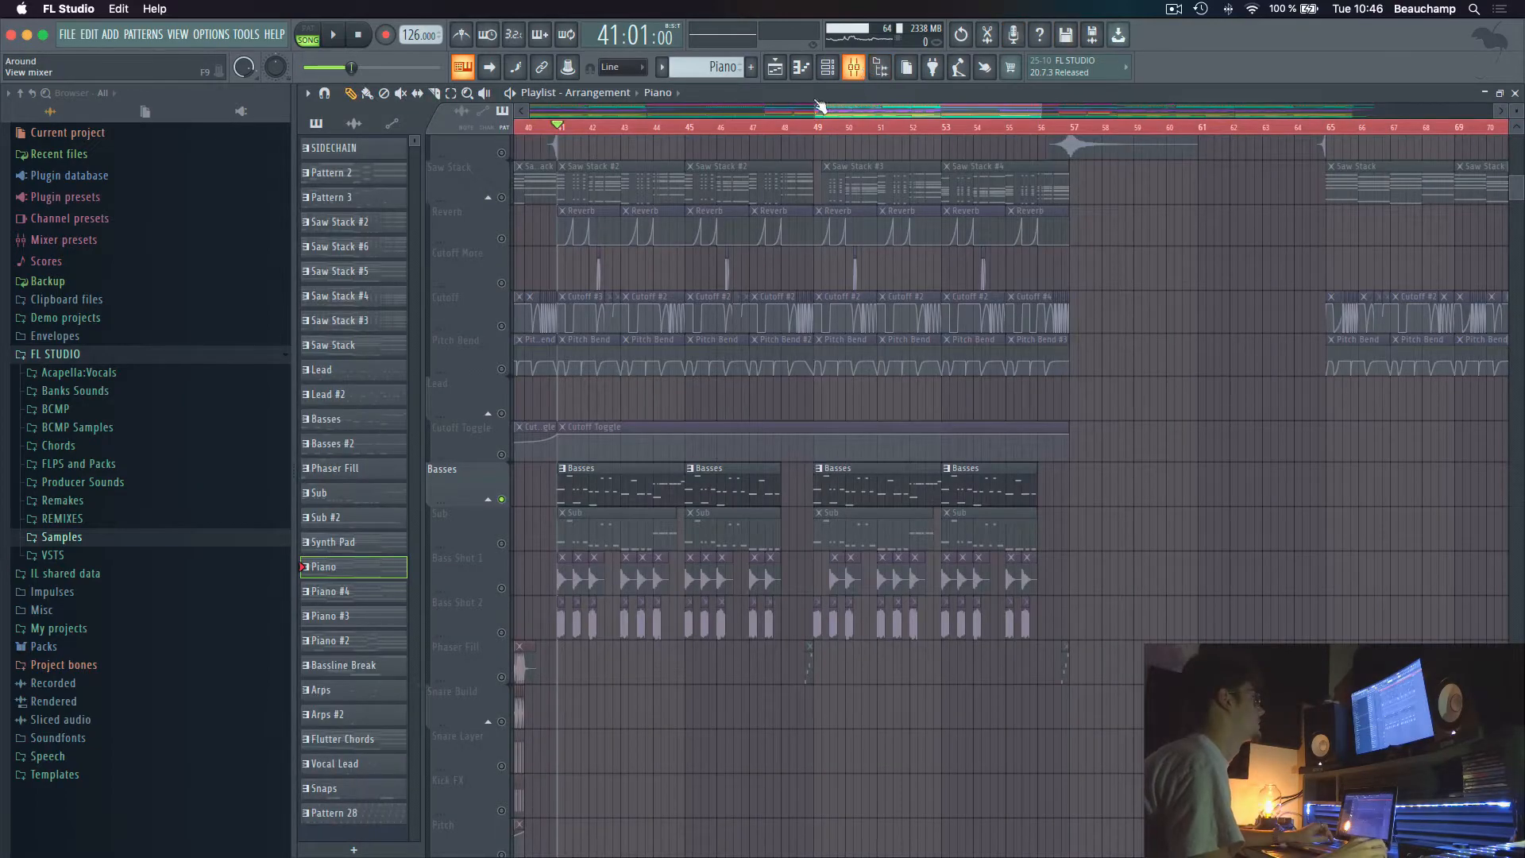
{"action": "left_click", "coordinate": [854, 68]}
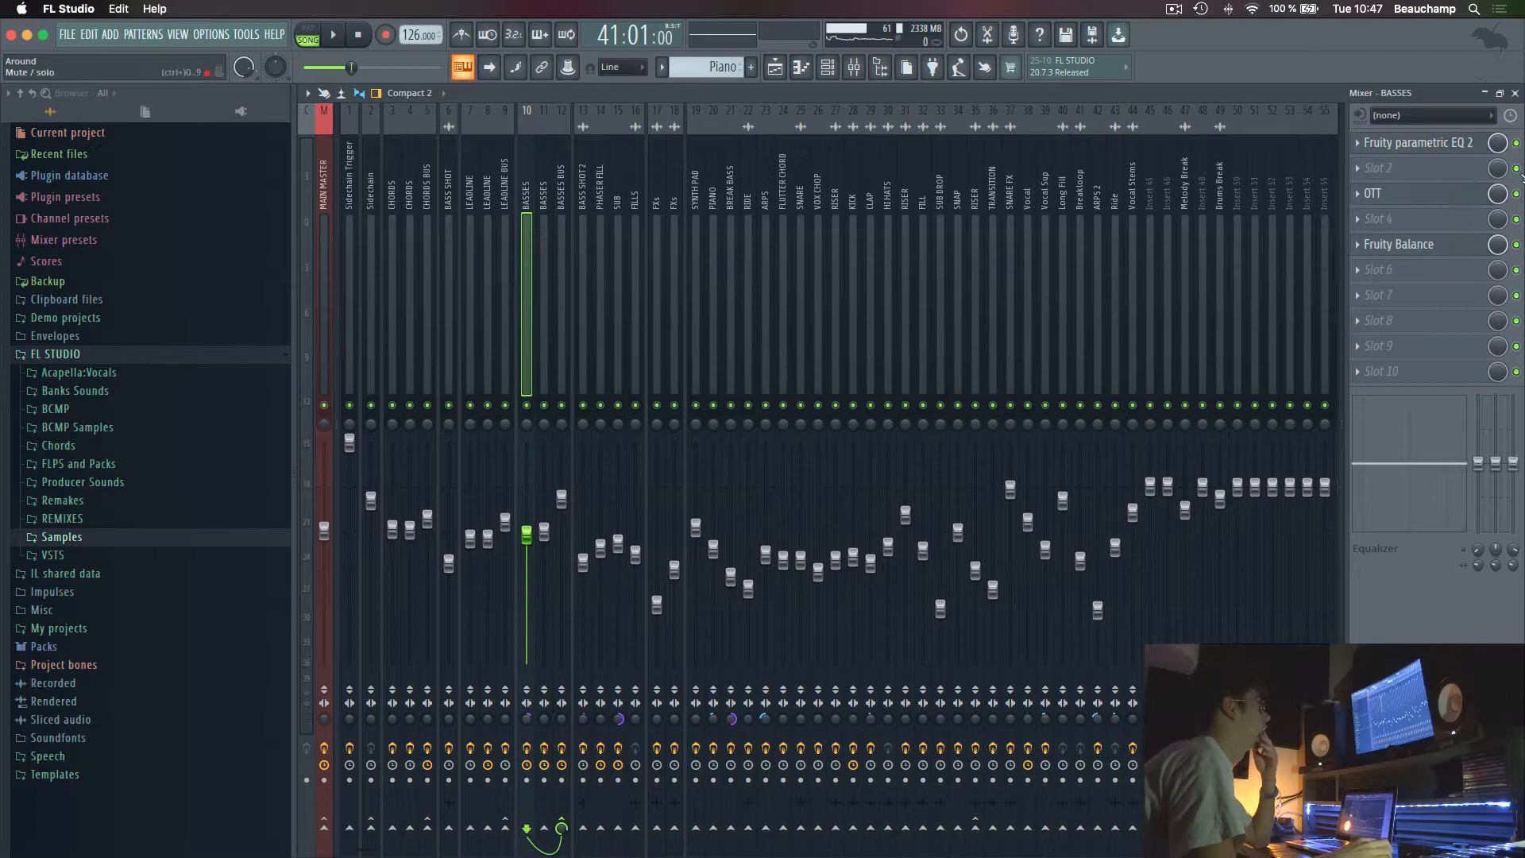
{"action": "left_click", "coordinate": [1414, 145]}
{"action": "left_click", "coordinate": [1414, 145]}
{"action": "left_click", "coordinate": [1414, 195]}
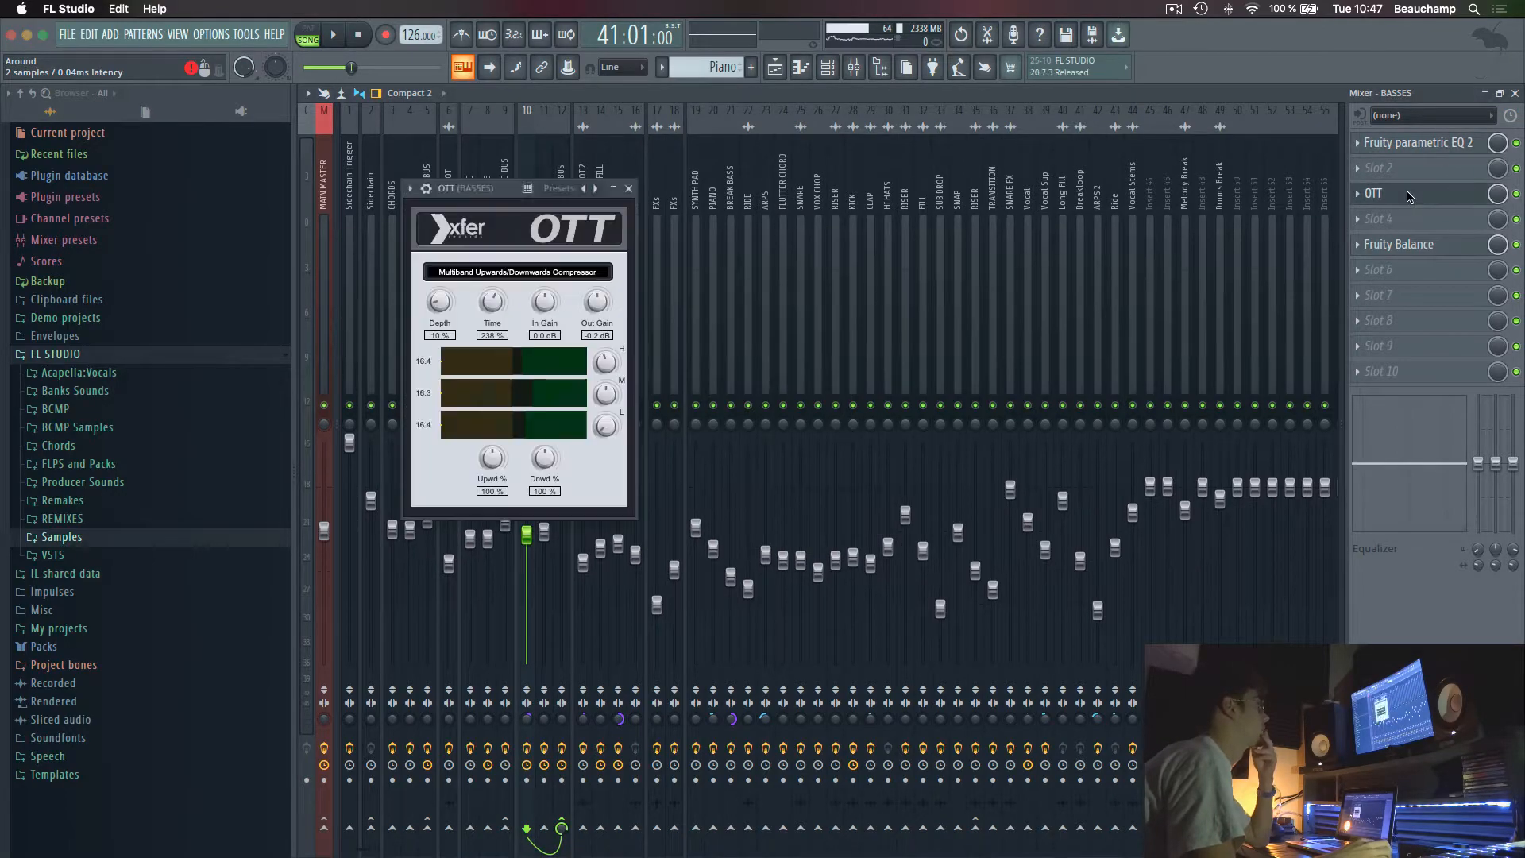
{"action": "left_click", "coordinate": [1414, 194]}
Inspect the Ozone 8 Imager on the BASSES BUS mixer track and close it
{"action": "left_click", "coordinate": [543, 218]}
{"action": "left_click", "coordinate": [560, 225]}
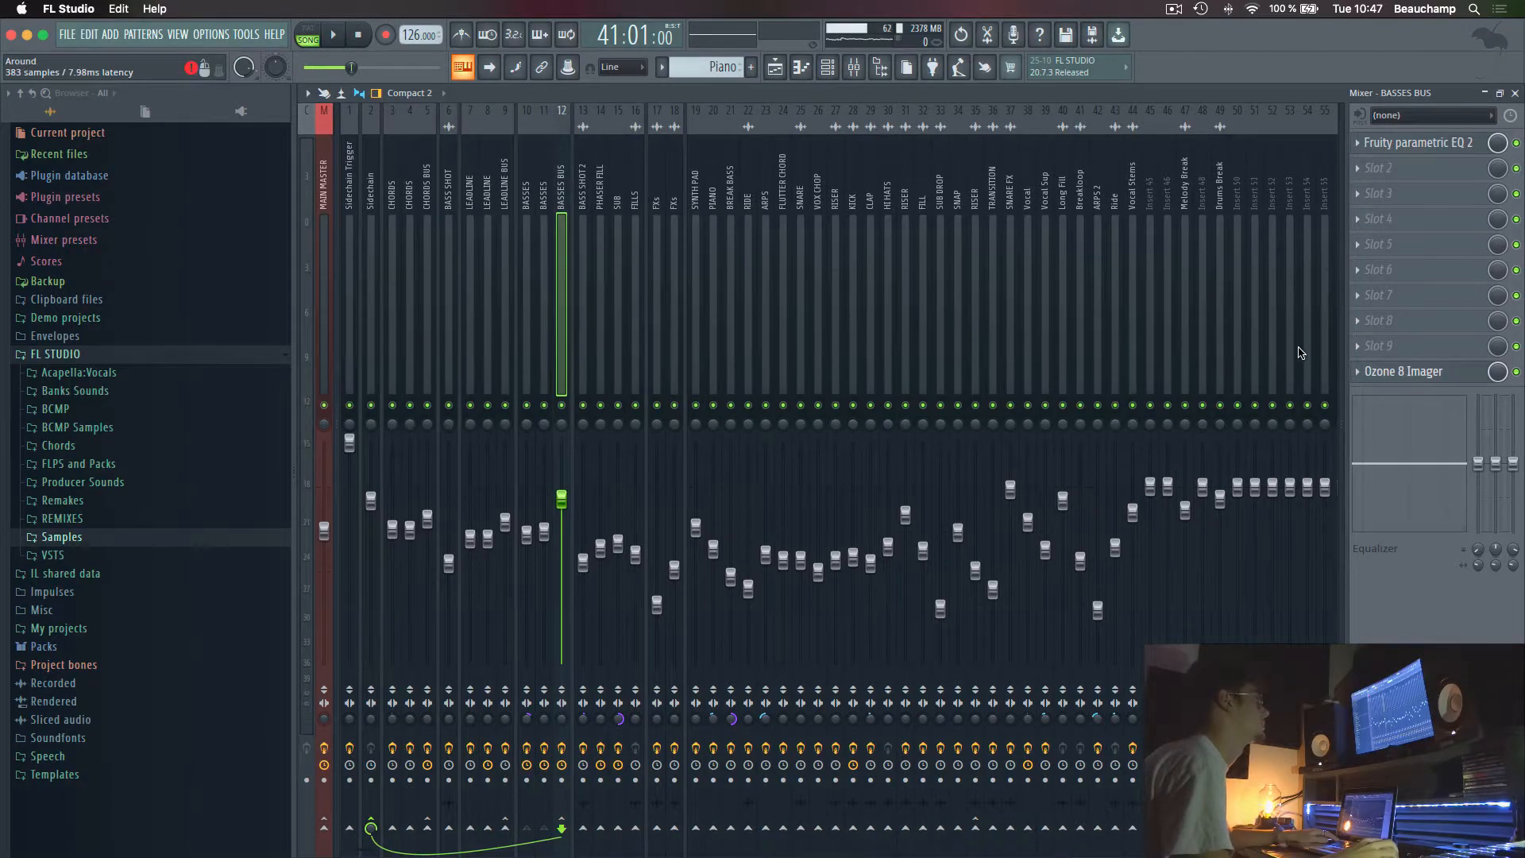
{"action": "left_click", "coordinate": [1403, 371]}
{"action": "left_click_drag", "start_coordinate": [614, 229], "coordinate": [691, 202]}
{"action": "key", "text": "Escape"}
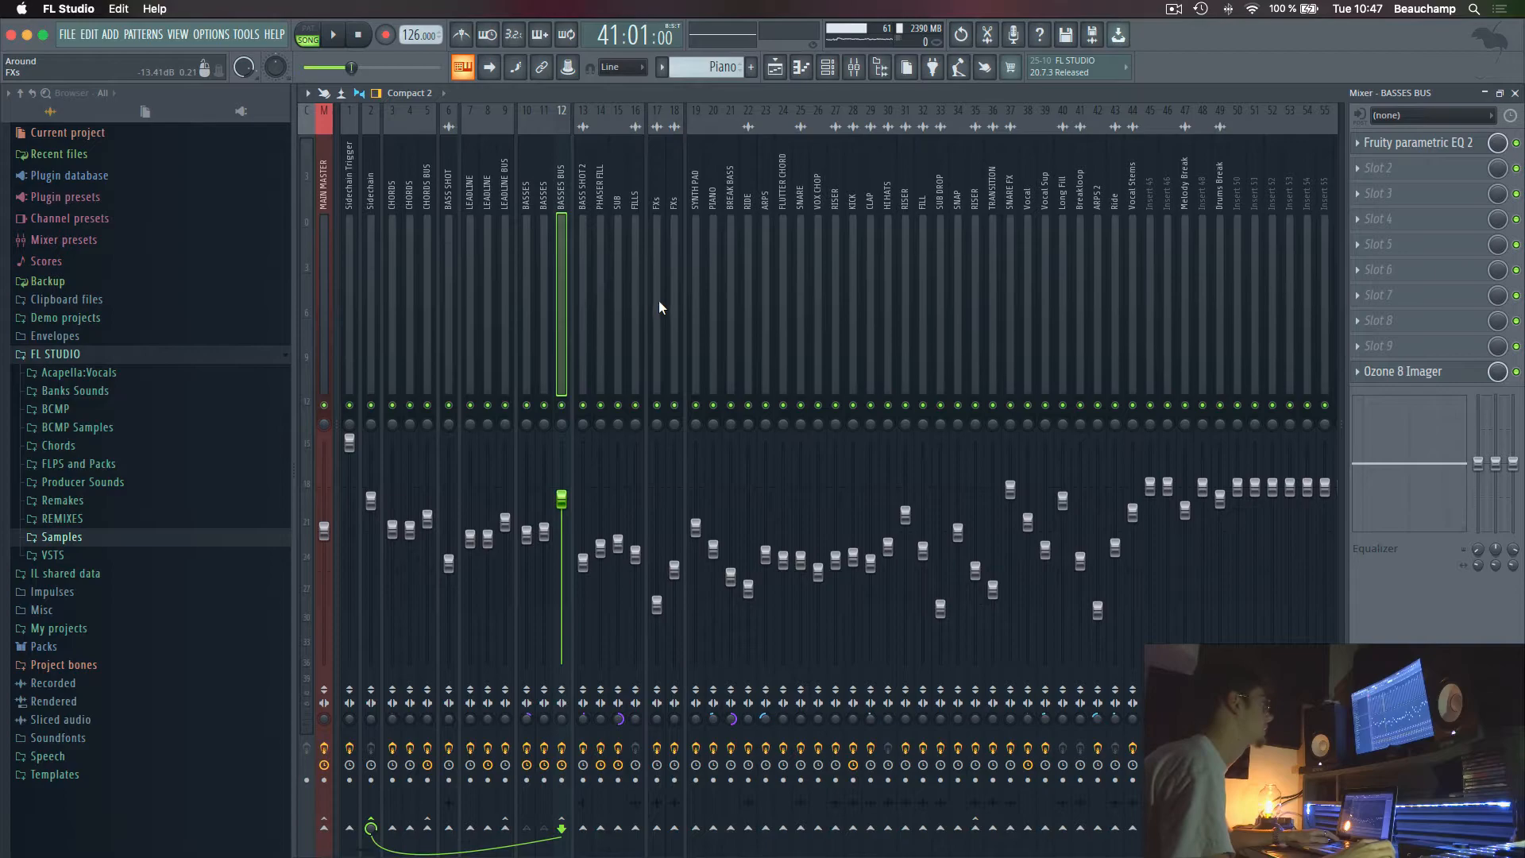
Solo the Sub track, play it from bar 41 and select the SUB track in the mixer
{"action": "key", "text": "F5"}
{"action": "left_click", "coordinate": [503, 546]}
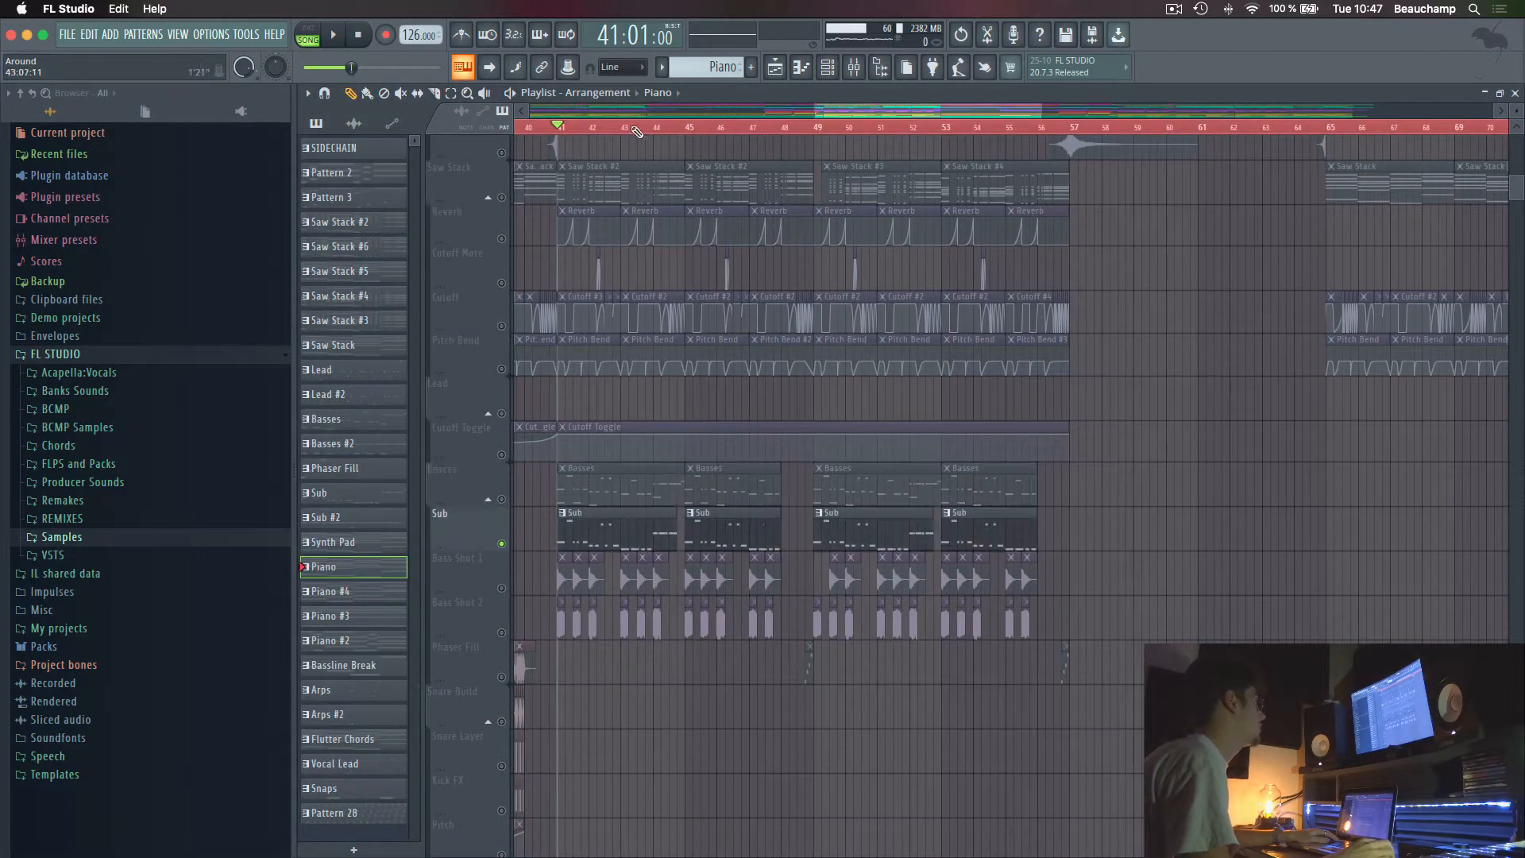
{"action": "key", "text": "space"}
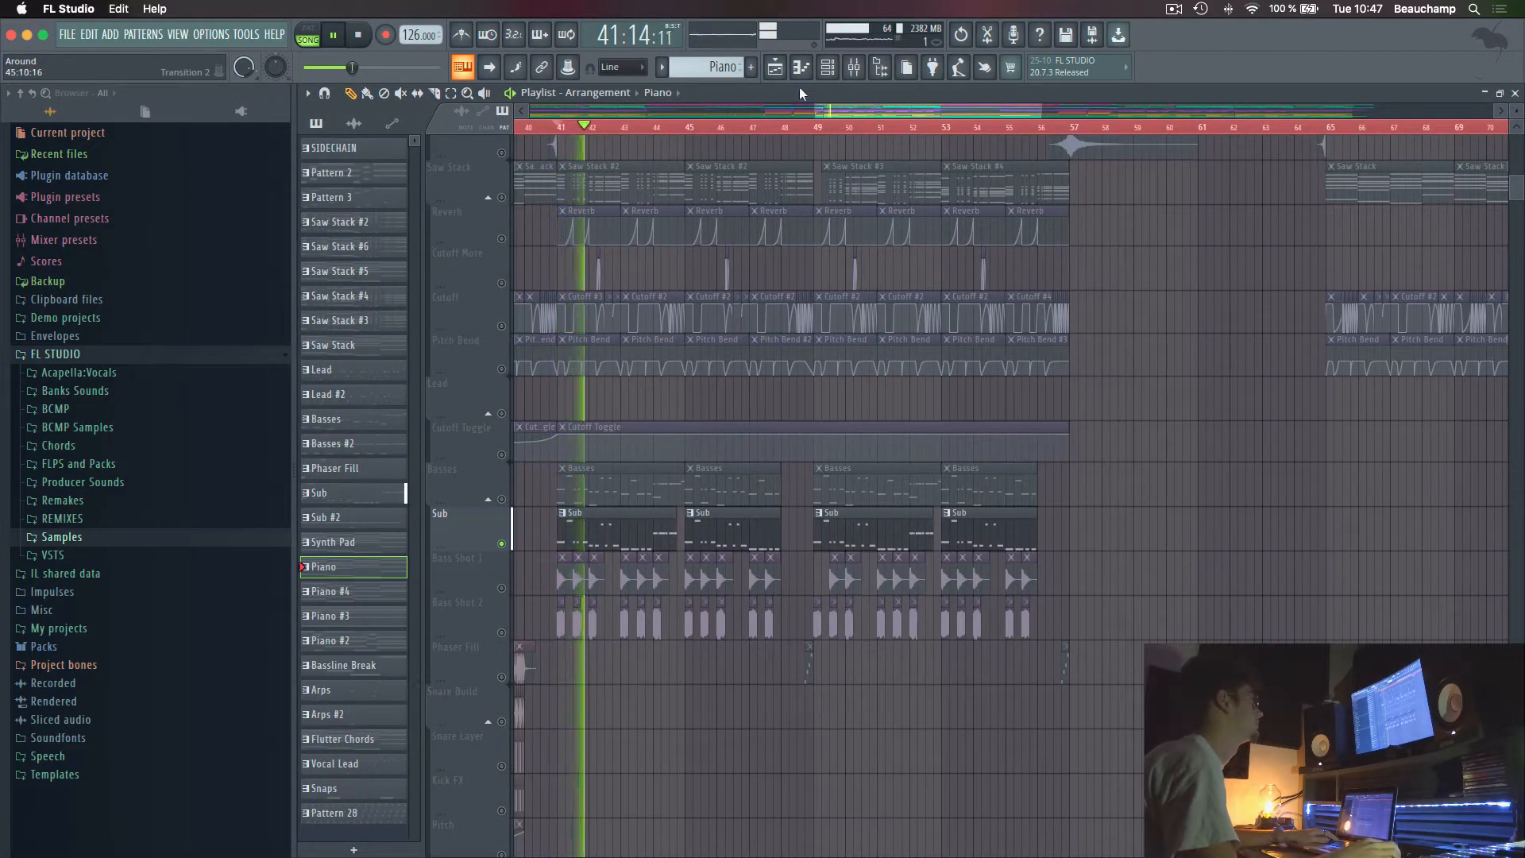
{"action": "key", "text": "F9"}
{"action": "left_click", "coordinate": [617, 259]}
{"action": "key", "text": "space"}
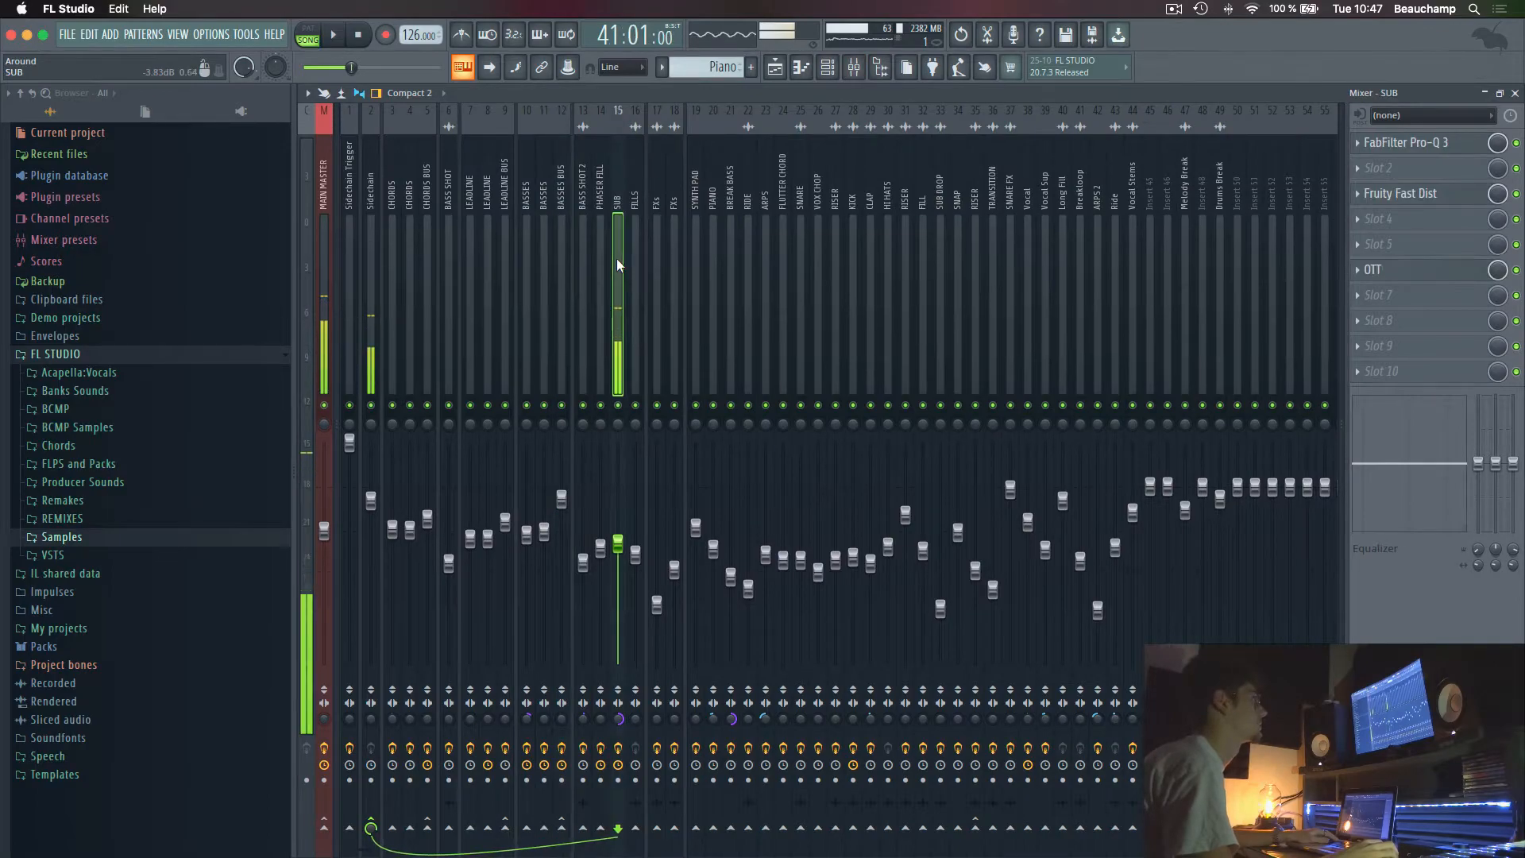
Inspect the OTT compressor settings on the SUB mixer track and close the plugin
{"action": "left_click", "coordinate": [1425, 277]}
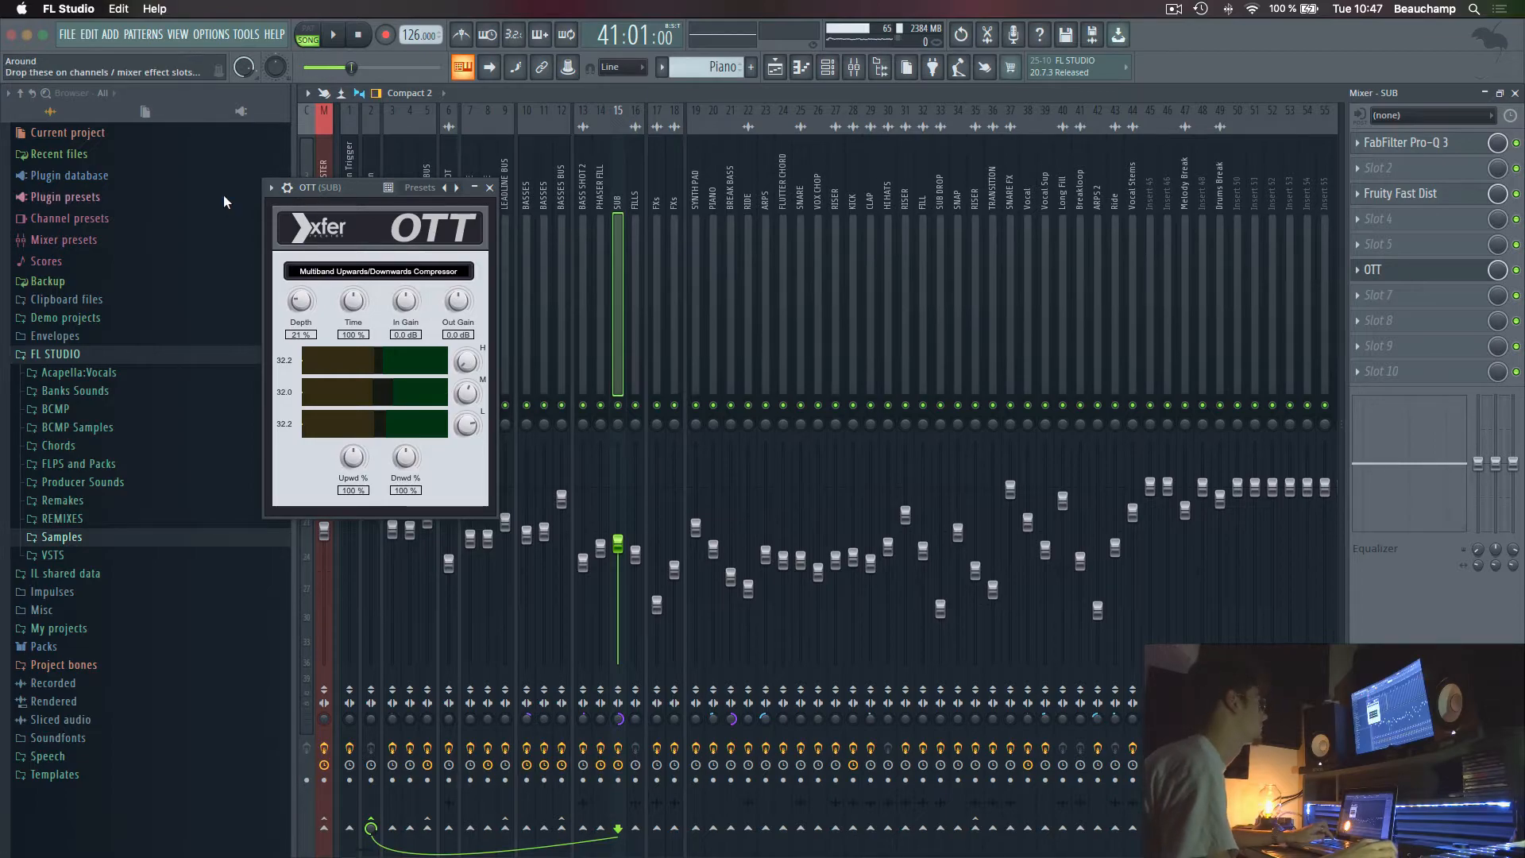
{"action": "left_click_drag", "start_coordinate": [334, 192], "coordinate": [864, 221]}
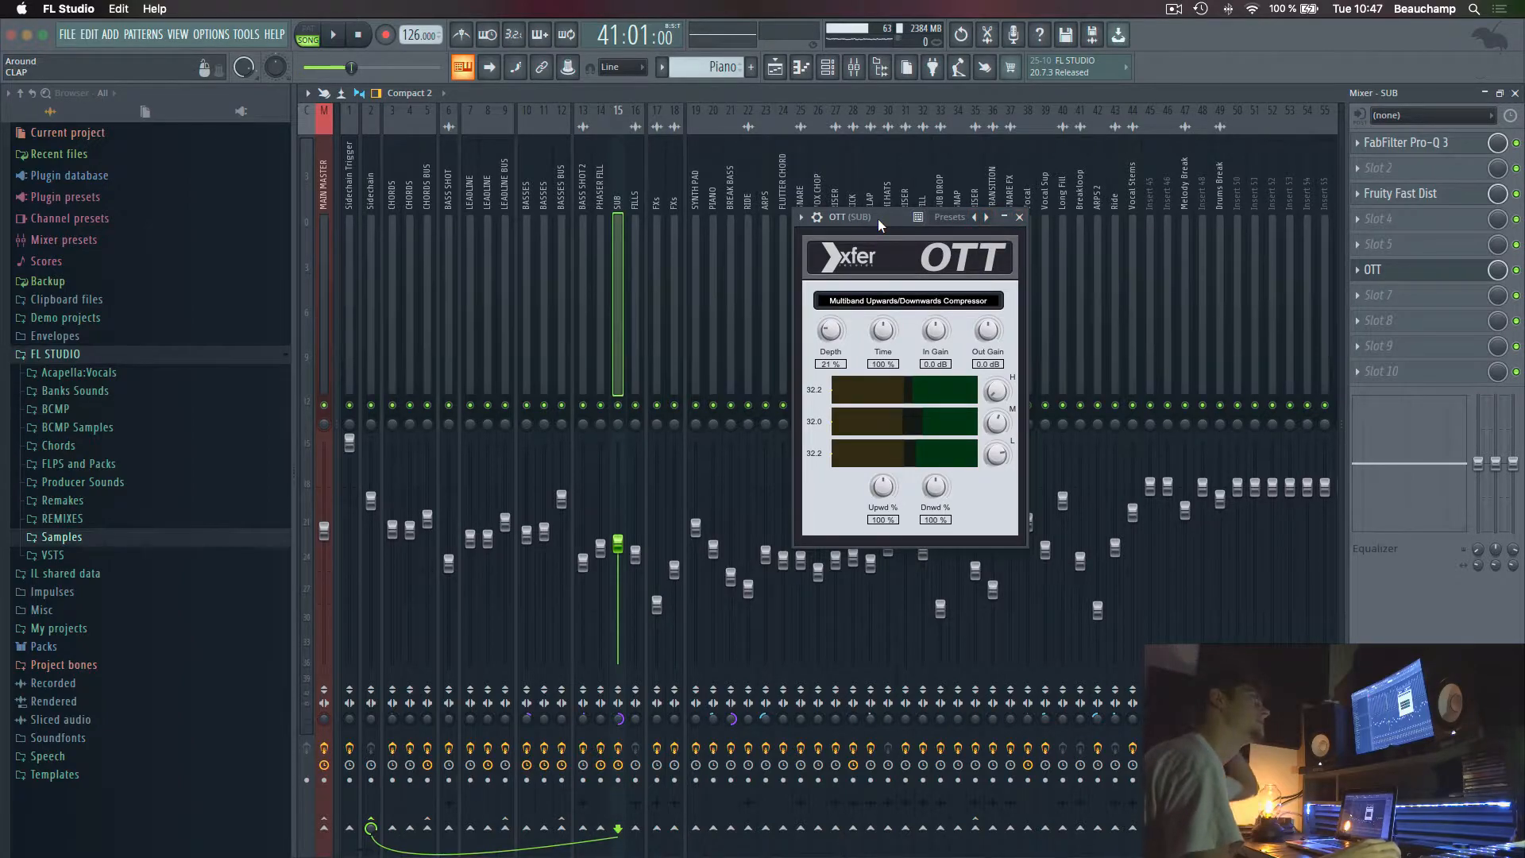
{"action": "left_click", "coordinate": [1019, 217]}
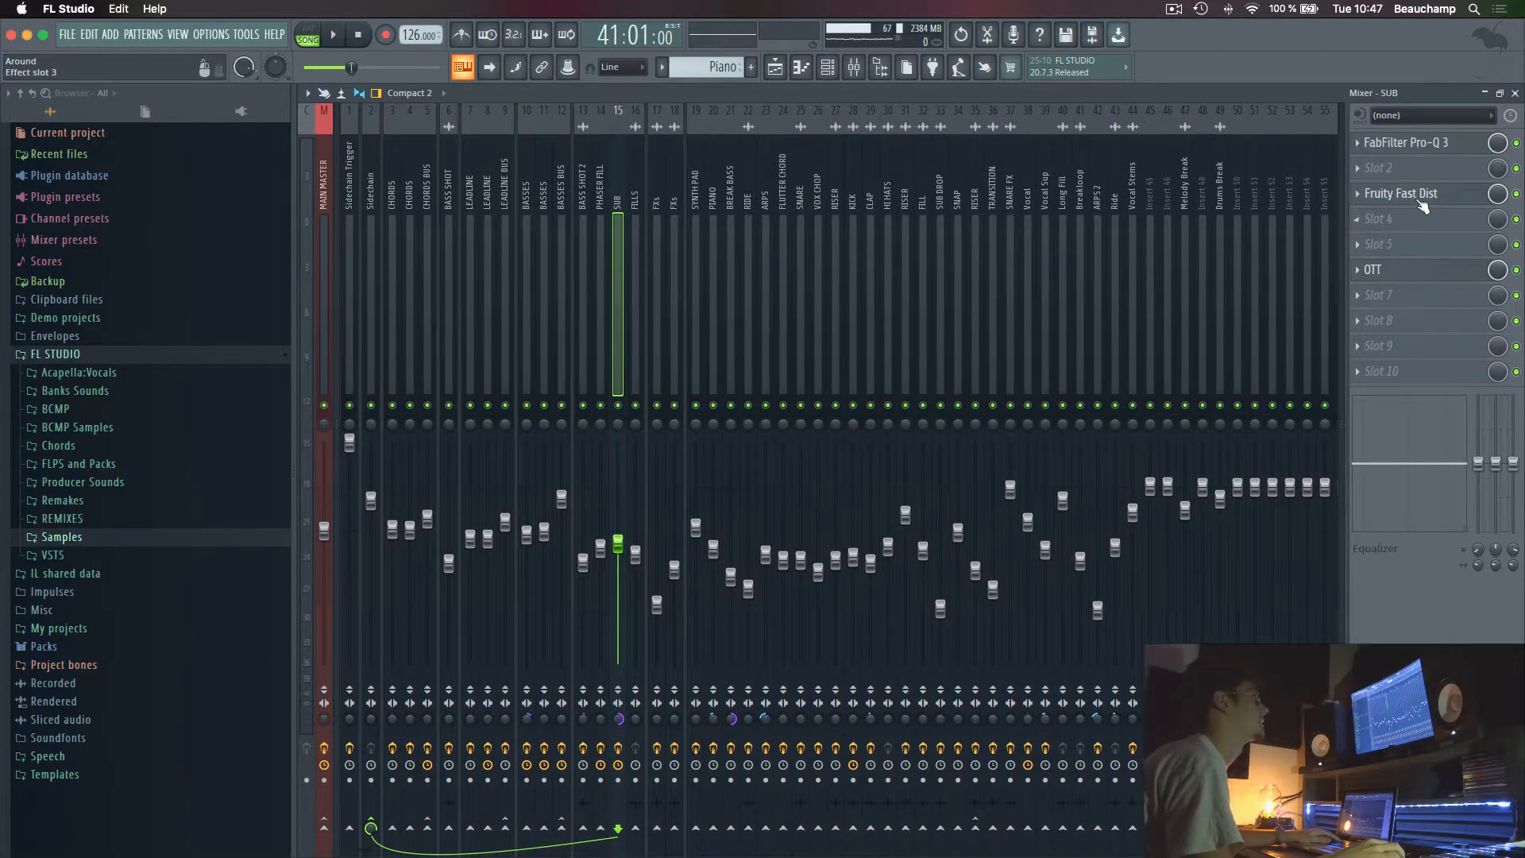
Set the high cut in the SUB track's FabFilter Pro-Q 3 to 196.19 Hz
{"action": "left_click", "coordinate": [1414, 146]}
{"action": "left_click", "coordinate": [1413, 147]}
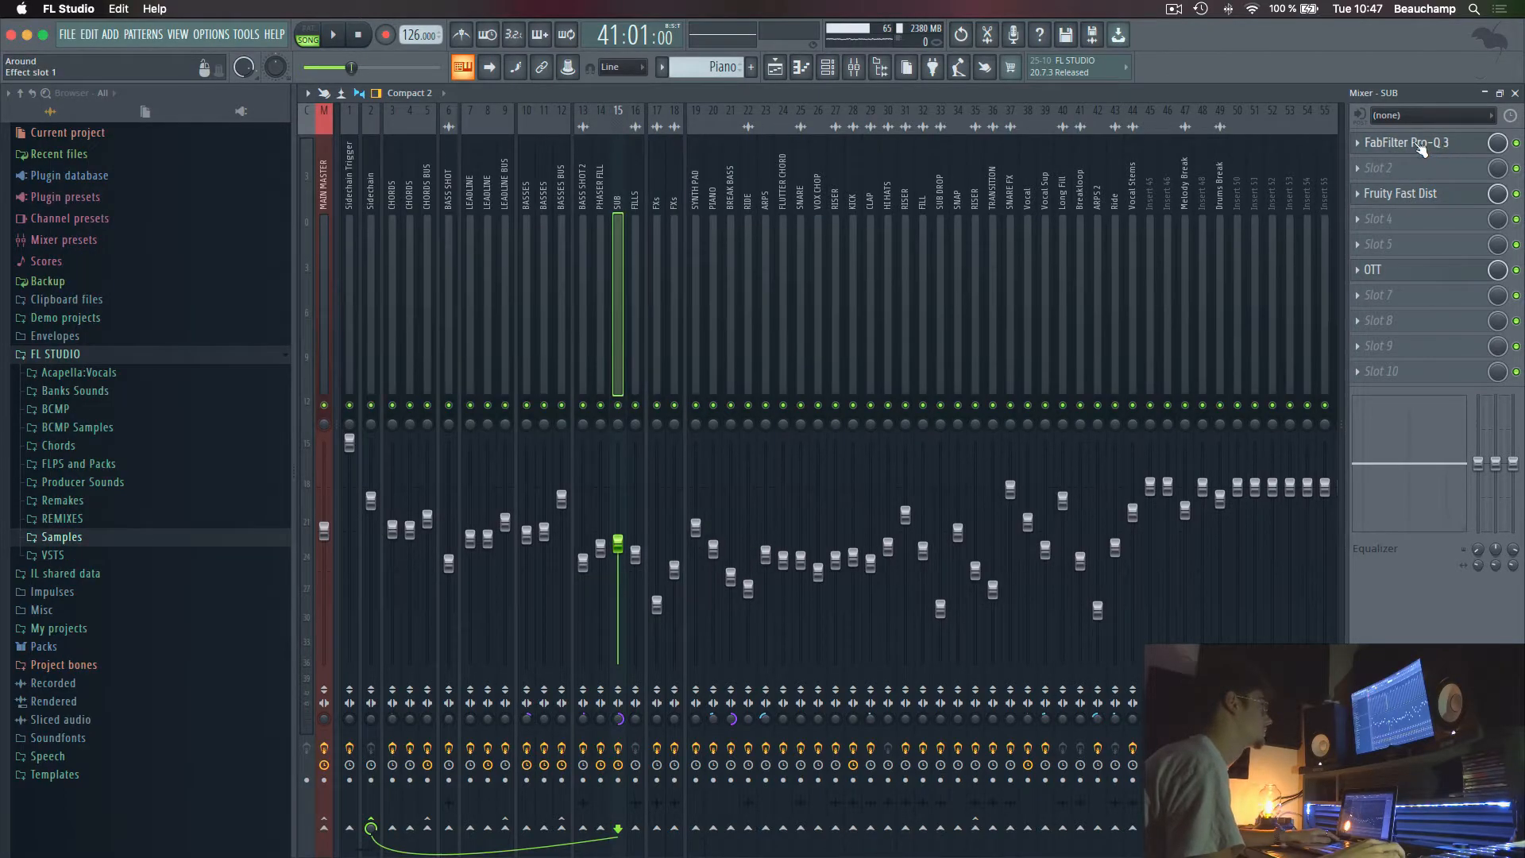
{"action": "mouse_move", "coordinate": [332, 295]}
{"action": "left_click", "coordinate": [356, 251]}
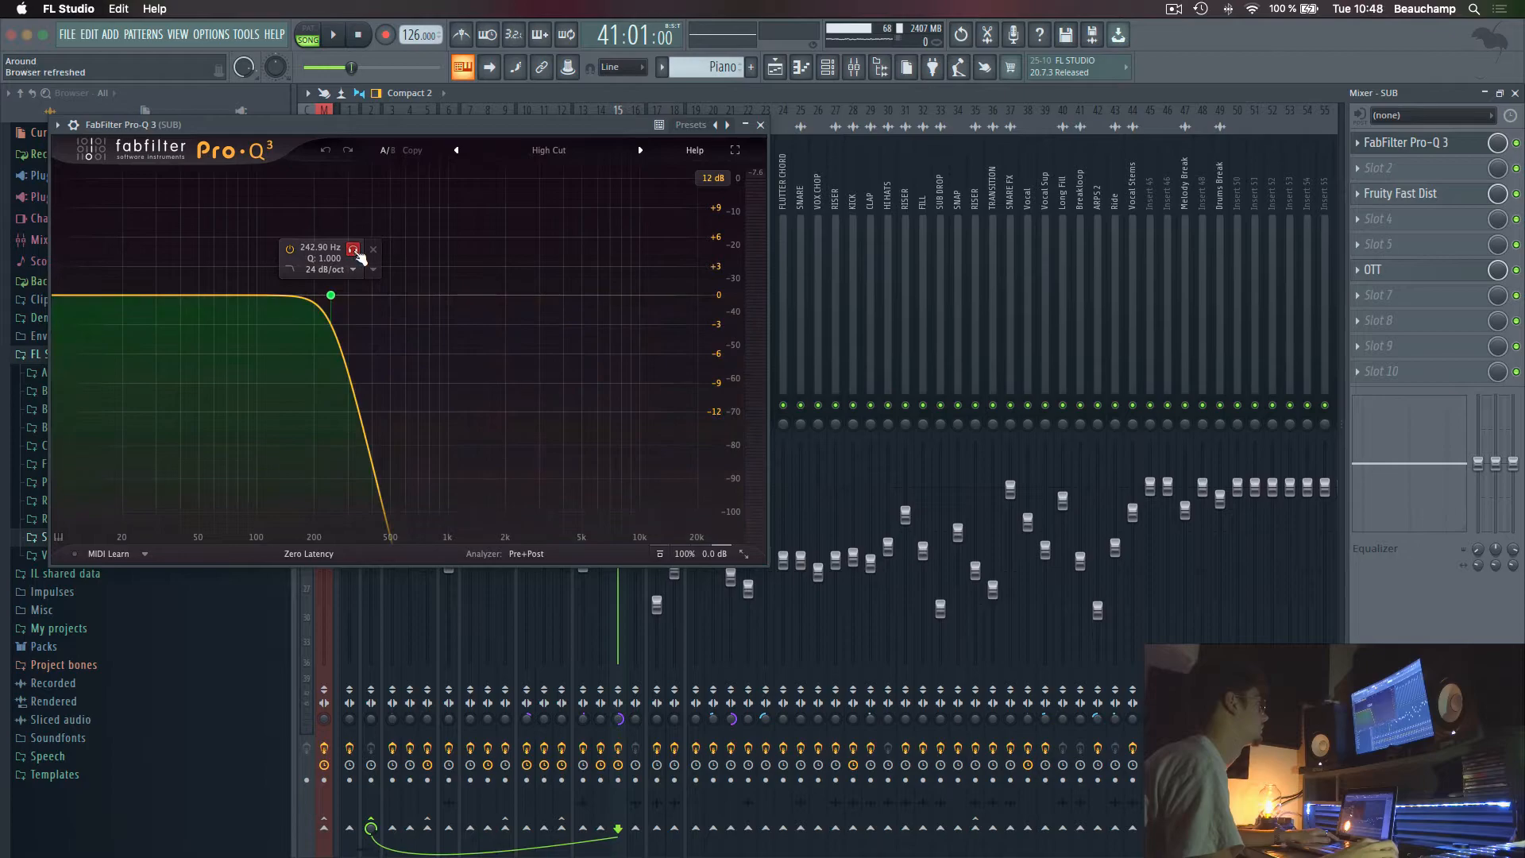
{"action": "left_click_drag", "start_coordinate": [357, 251], "coordinate": [338, 252]}
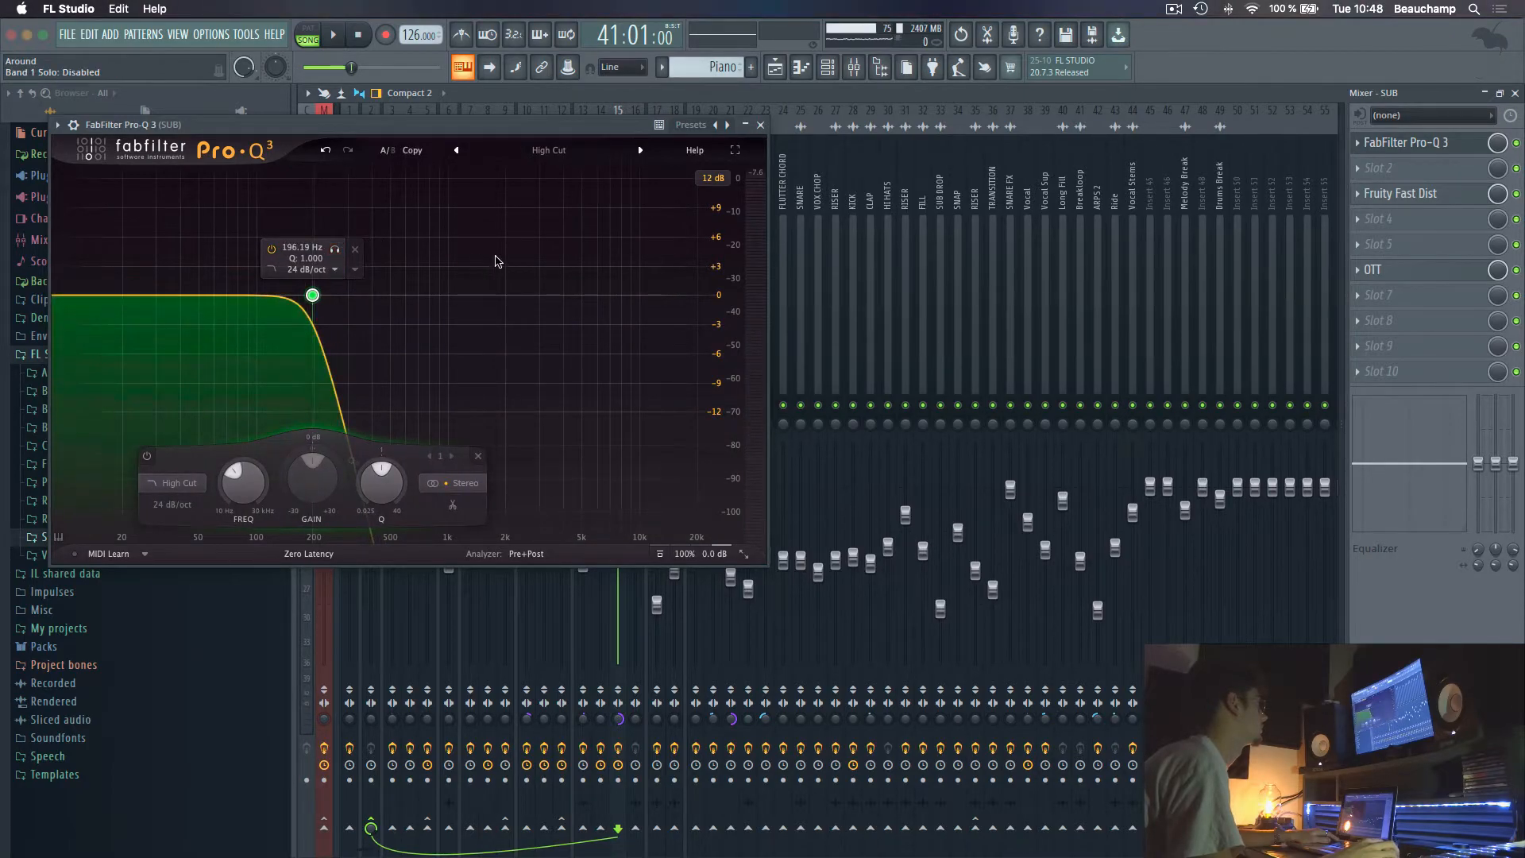
Close the SUB track's equalizer and solo the Bass Shot 1 and Bass Shot 2 tracks in the playlist
{"action": "key", "text": "Escape"}
{"action": "key", "text": "F5"}
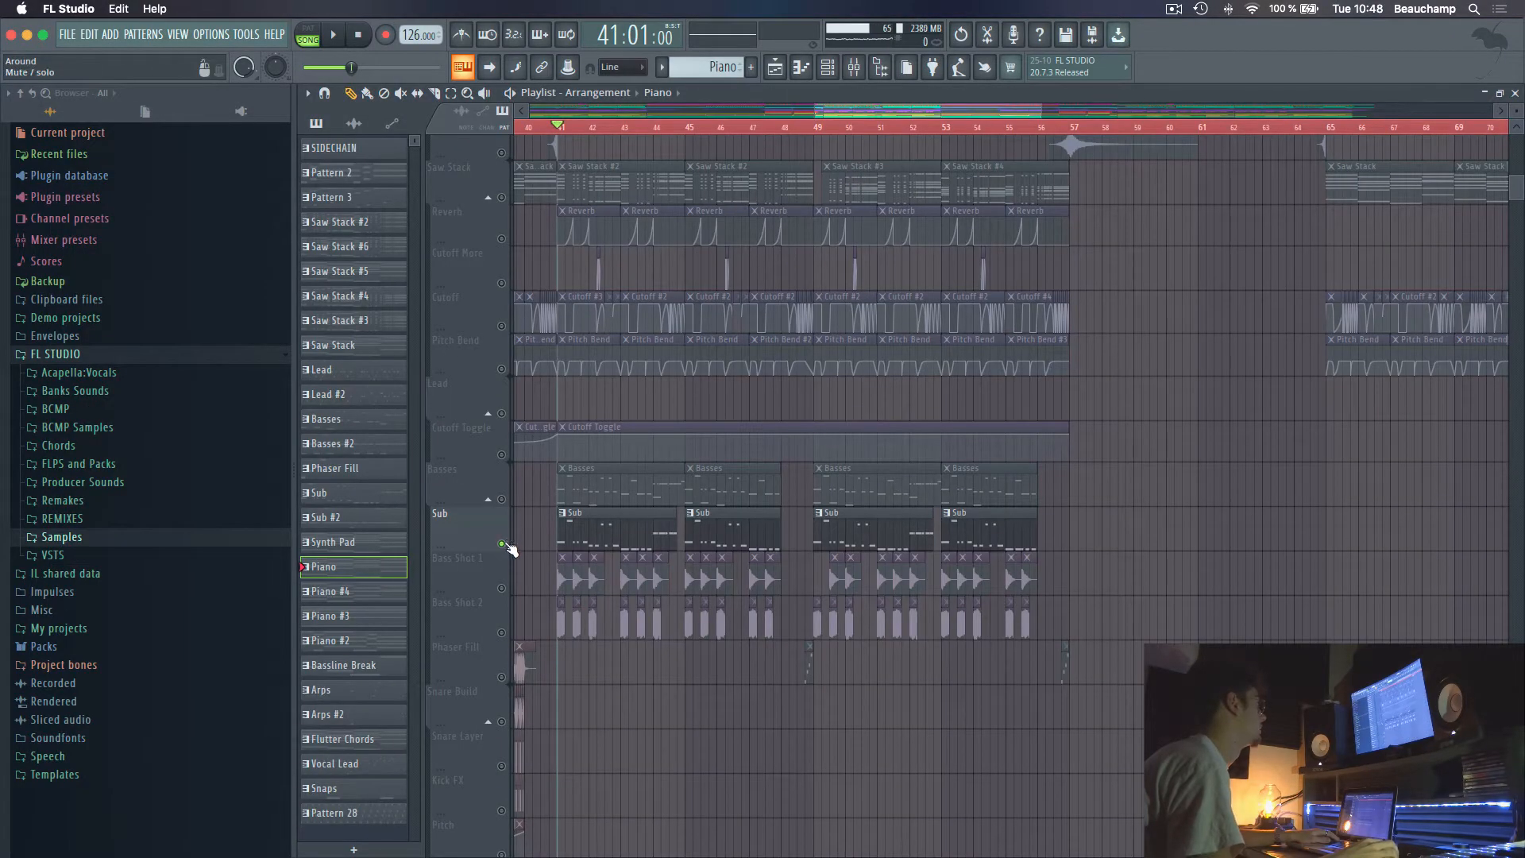
{"action": "left_click", "coordinate": [501, 589], "text": "ctrl"}
{"action": "left_click", "coordinate": [501, 632]}
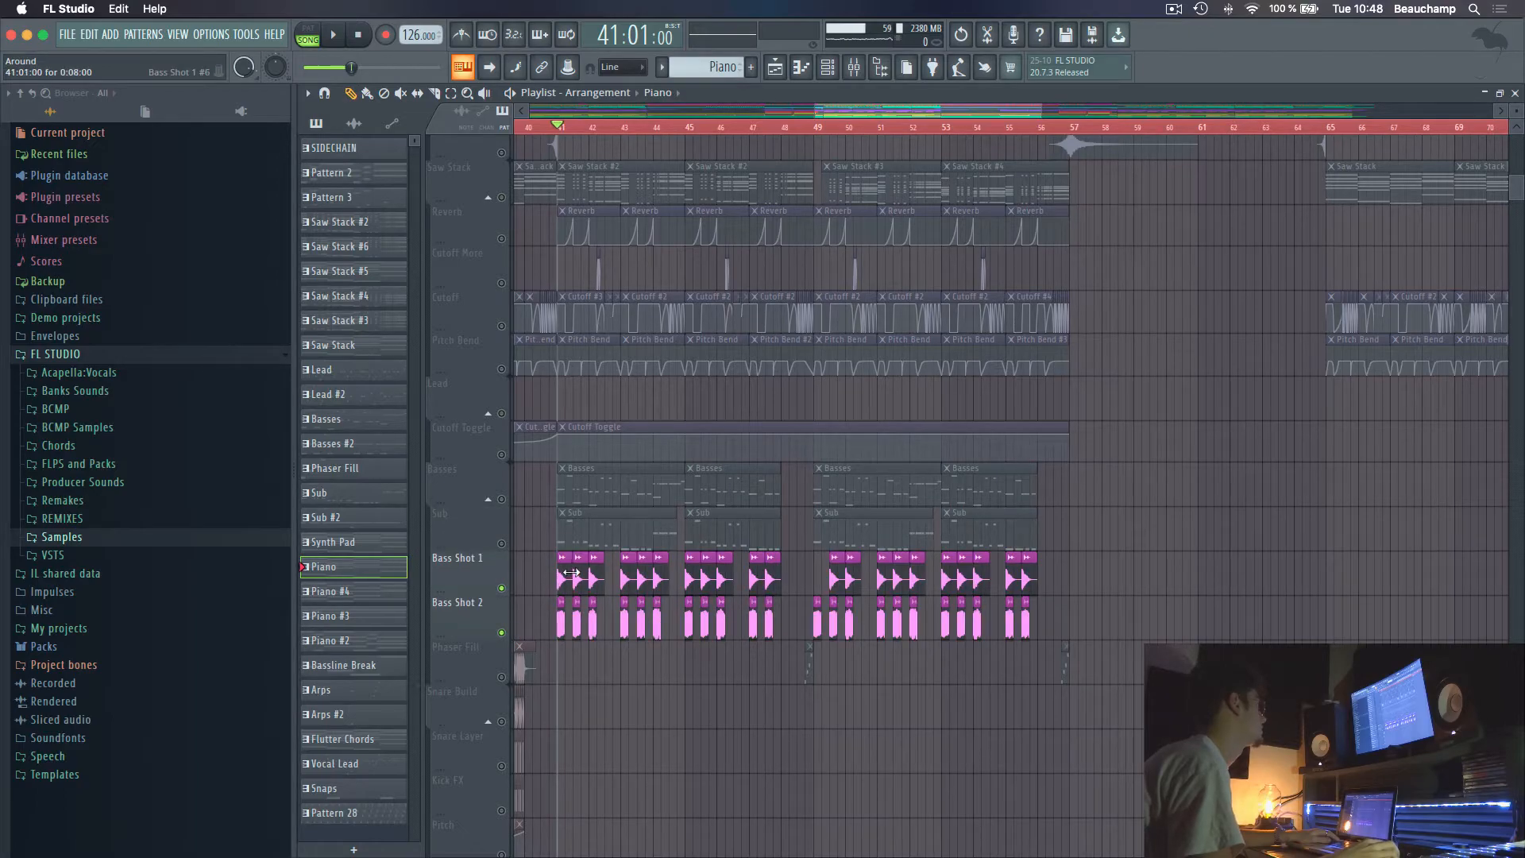
{"action": "scroll", "coordinate": [564, 133], "scroll_direction": "up", "scroll_amount": 2}
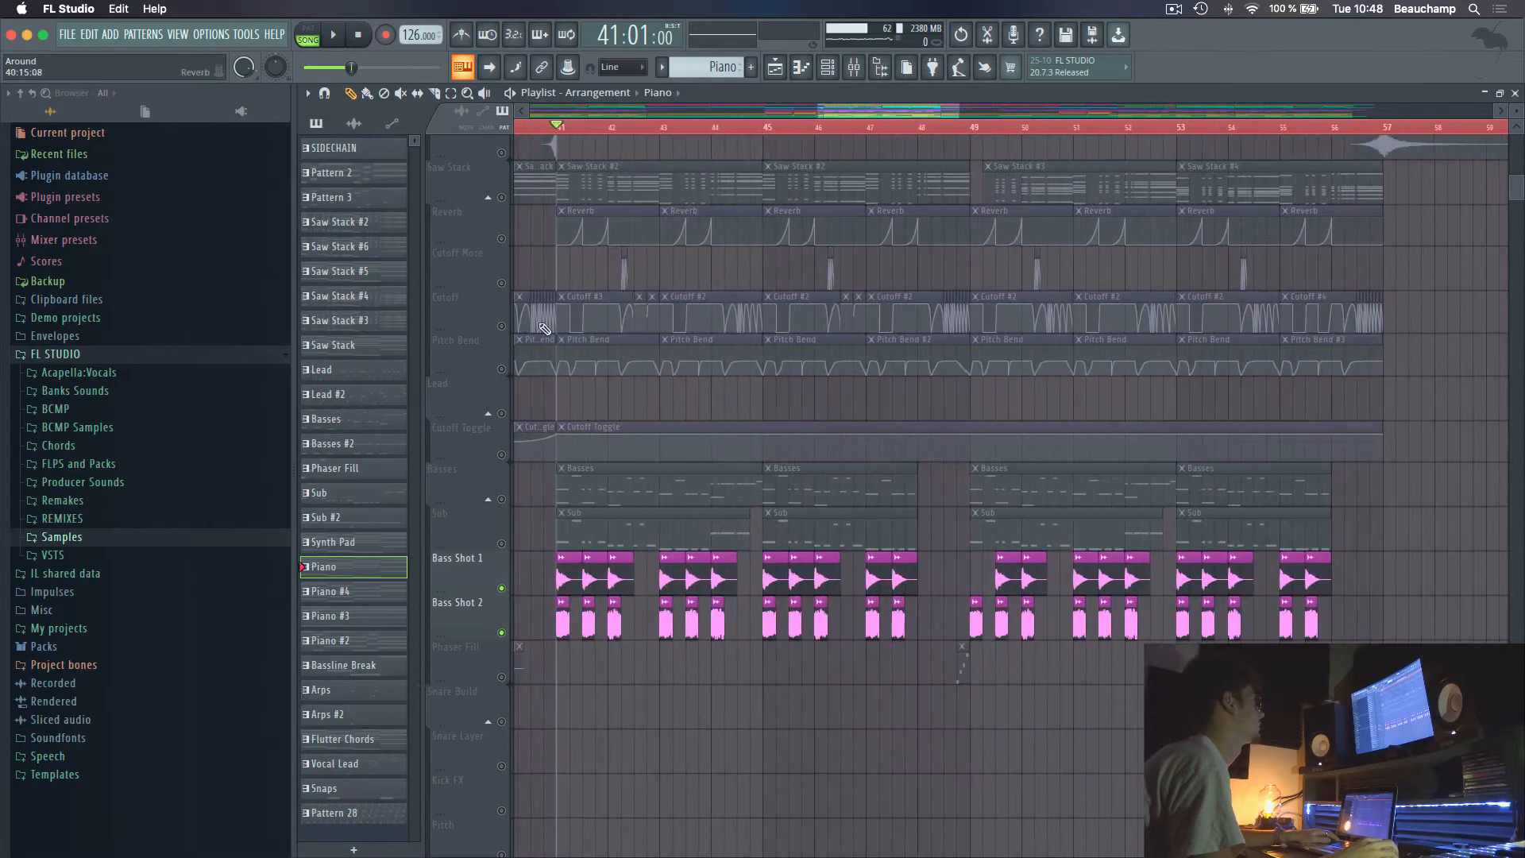
Play the bass shots together with the Basses track from bar 41, stop playback and mute Basses again
{"action": "left_click", "coordinate": [501, 500]}
{"action": "key", "text": "space"}
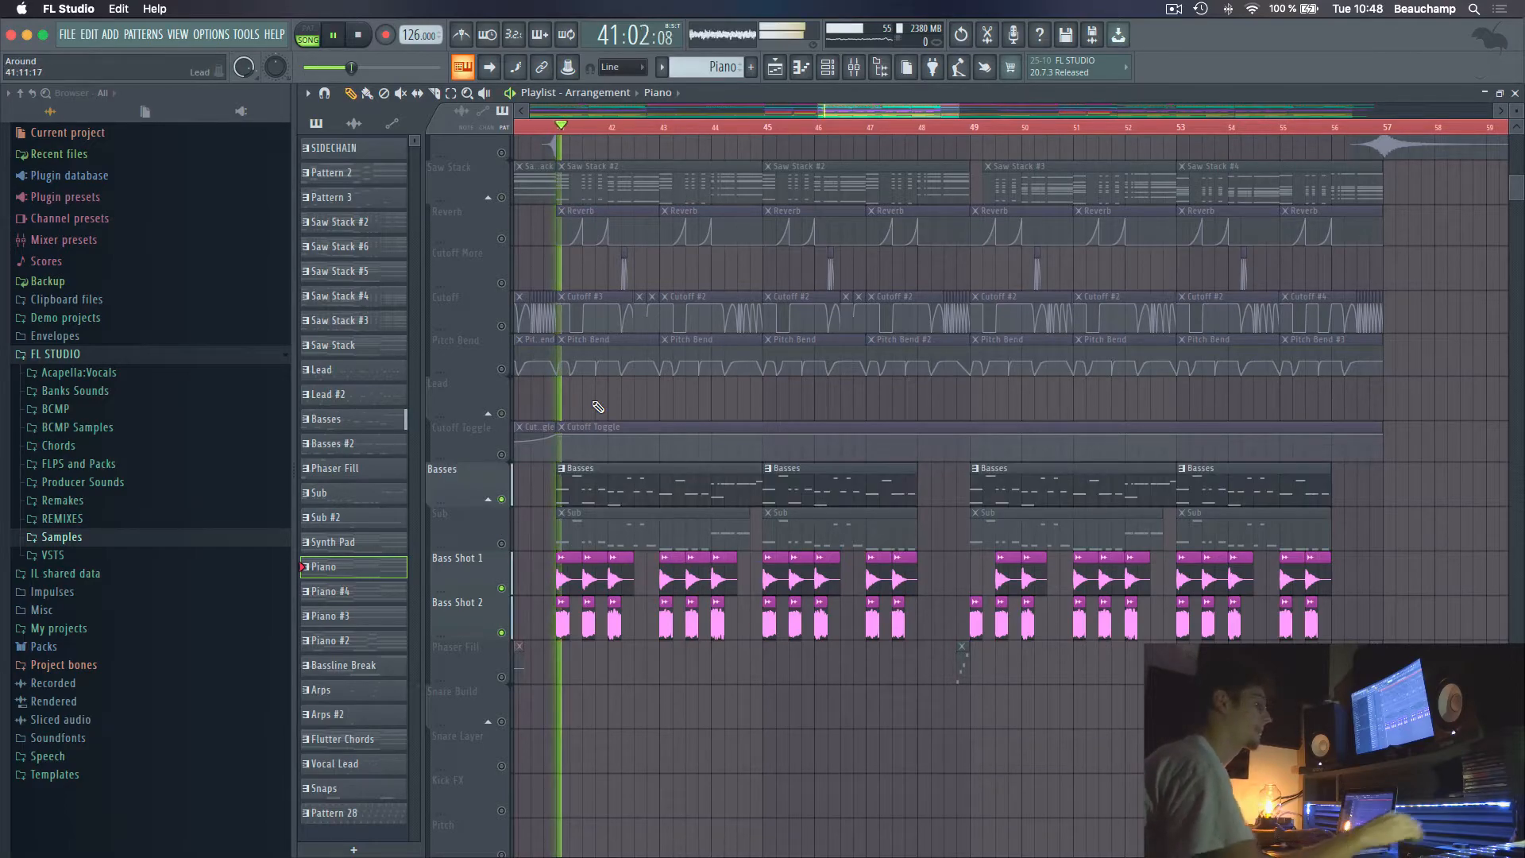
{"action": "left_click", "coordinate": [502, 499]}
{"action": "key", "text": "space"}
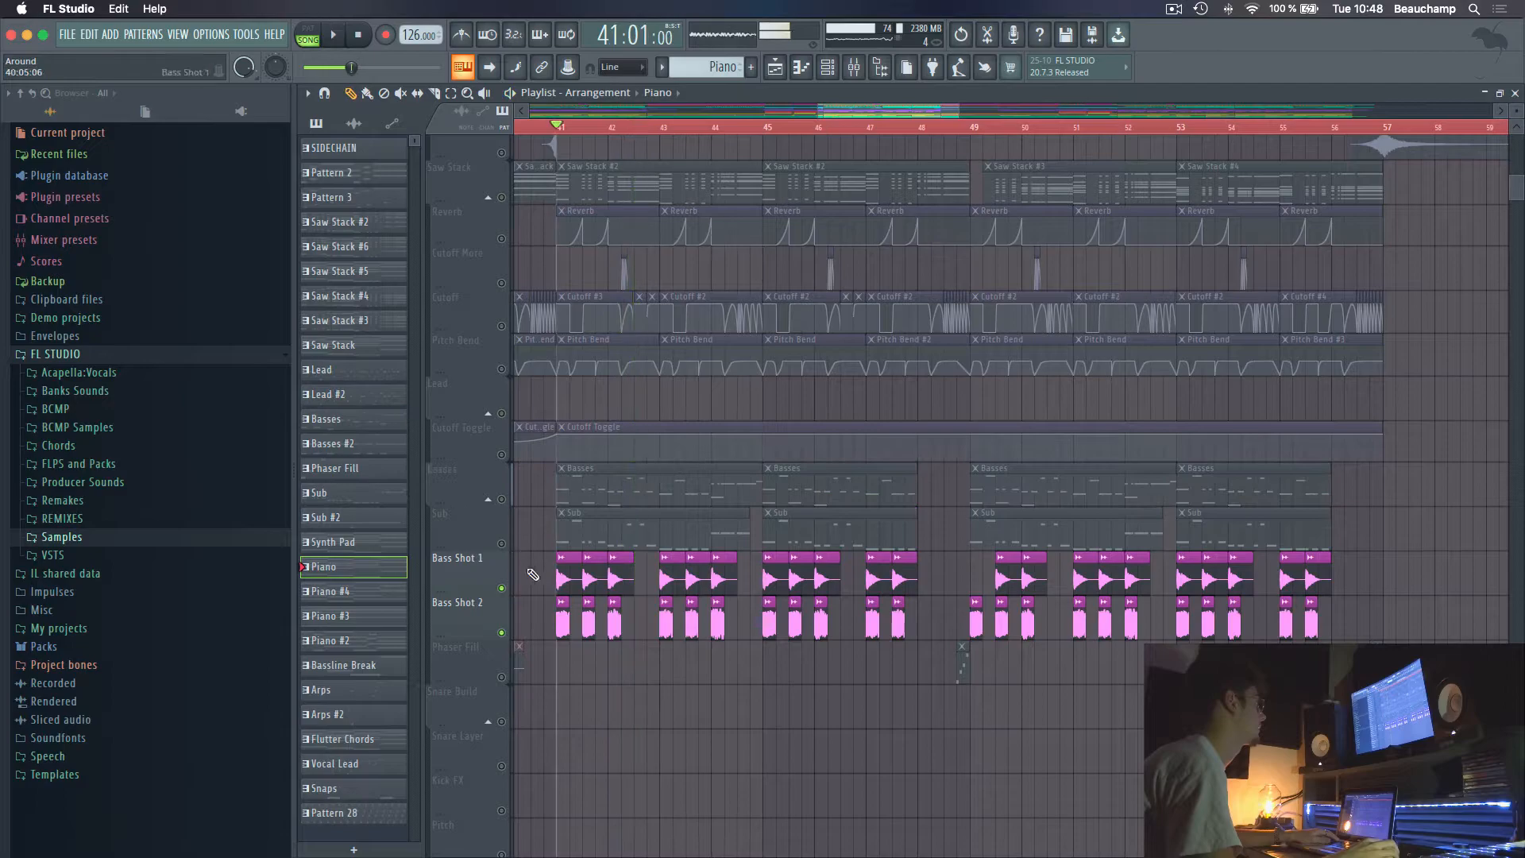
Play the bass shots from bar 41 with the mixer open and select the BASS SHOT 2 mixer track
{"action": "left_click", "coordinate": [864, 70]}
{"action": "key", "text": "space"}
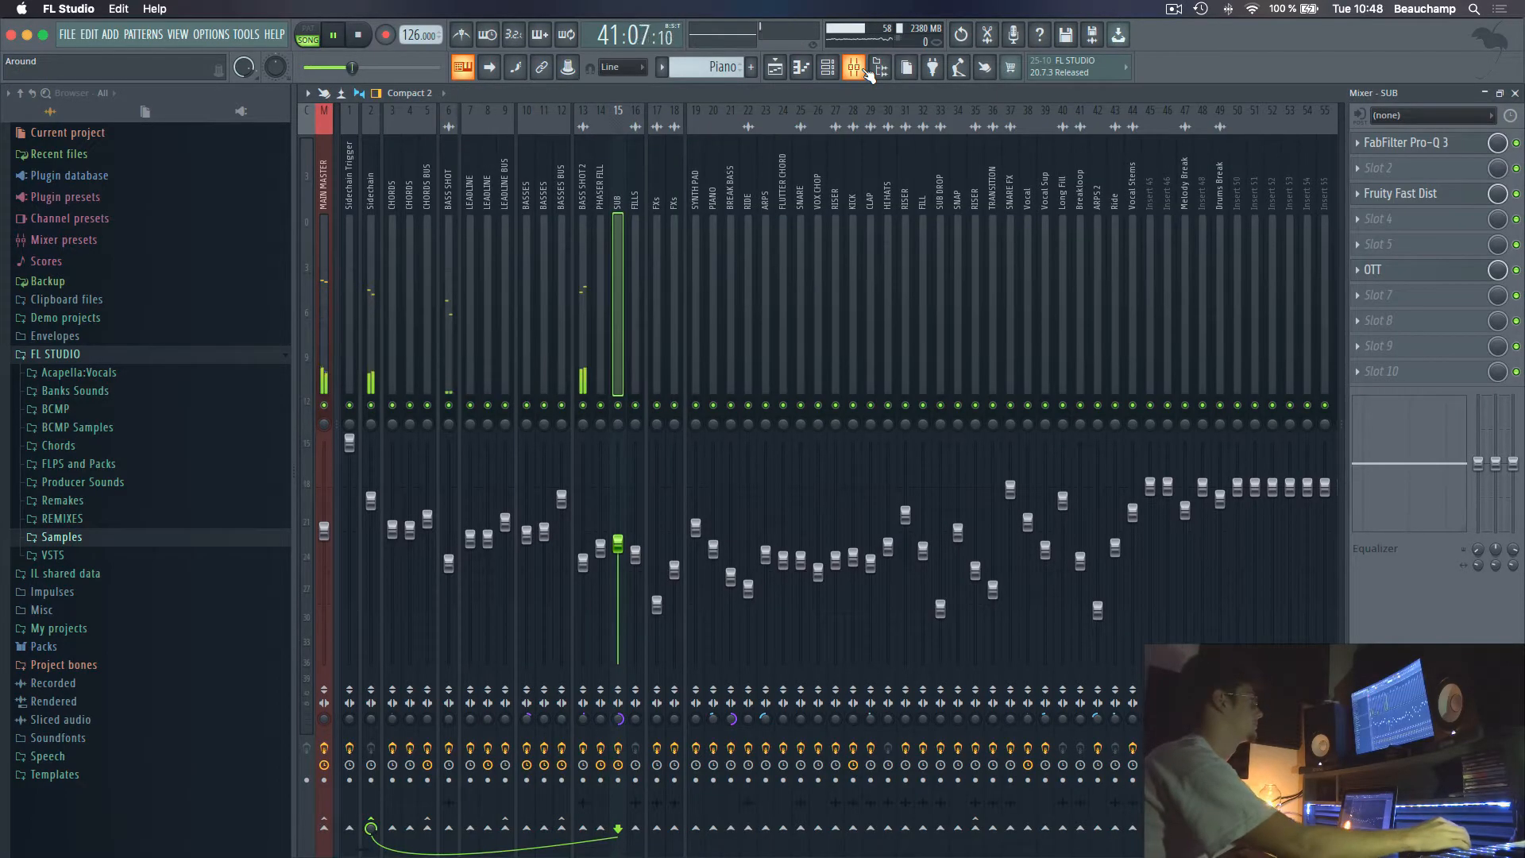
{"action": "left_click", "coordinate": [583, 218]}
{"action": "key", "text": "space"}
Mute the BASS SHOT mixer track, play BASS SHOT 2 alone from bar 41 and unmute BASS SHOT
{"action": "left_click", "coordinate": [449, 405]}
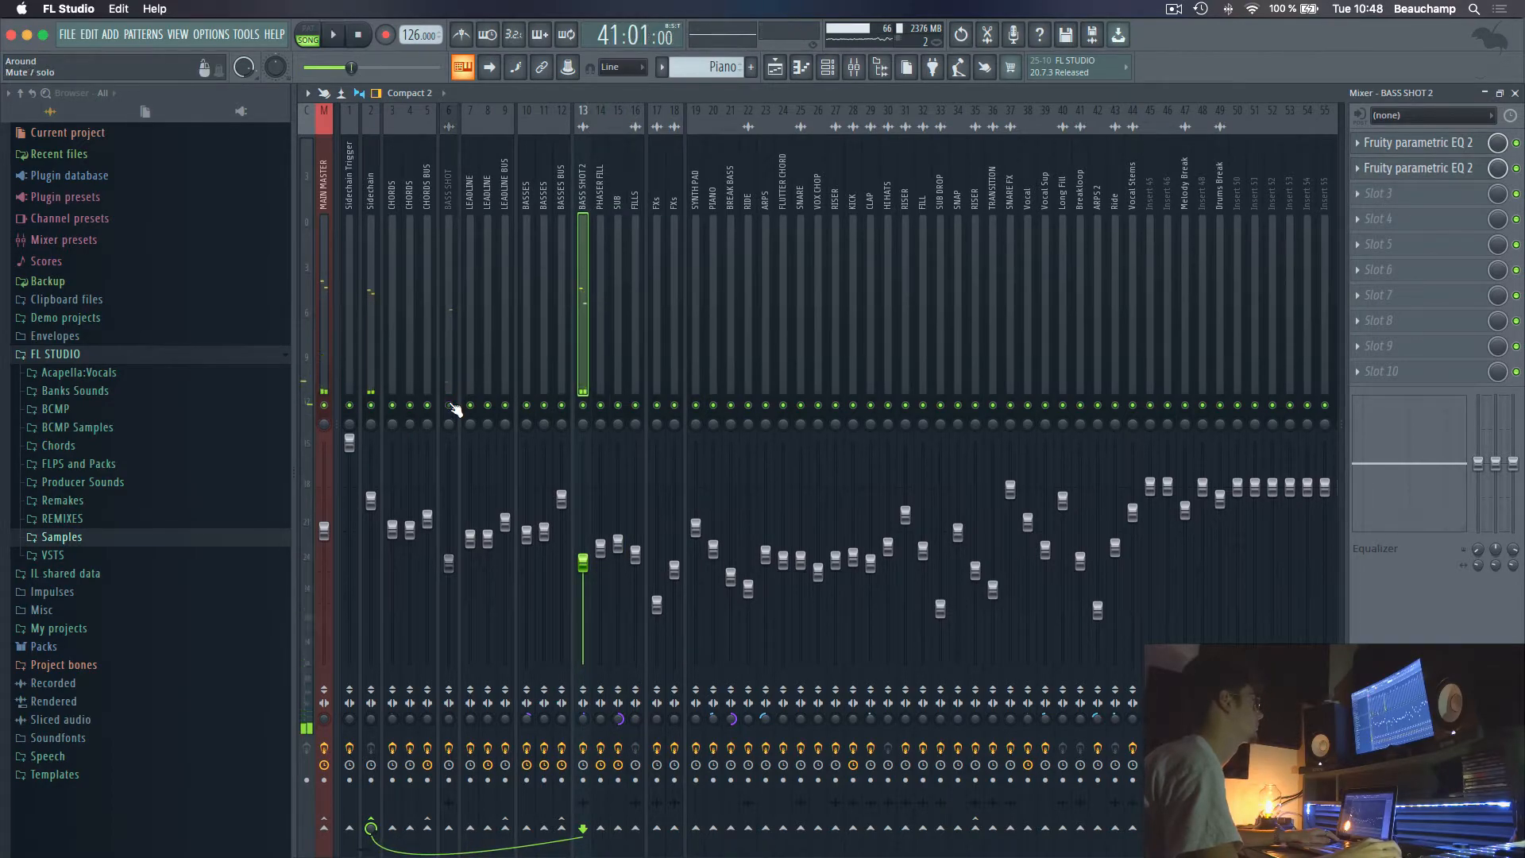
{"action": "key", "text": "space"}
{"action": "key", "text": "space"}
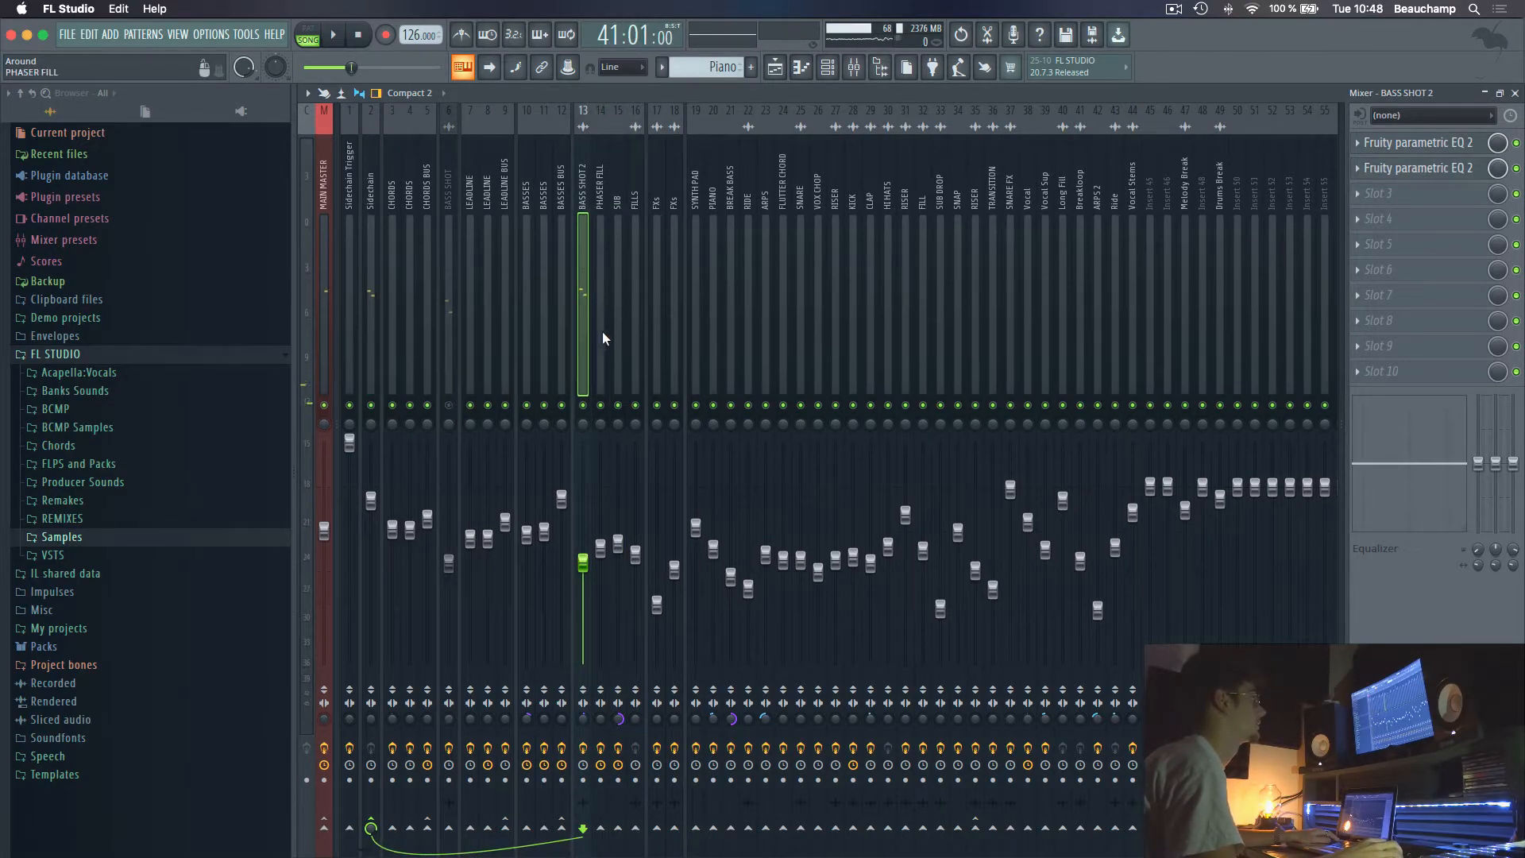
{"action": "left_click", "coordinate": [449, 405]}
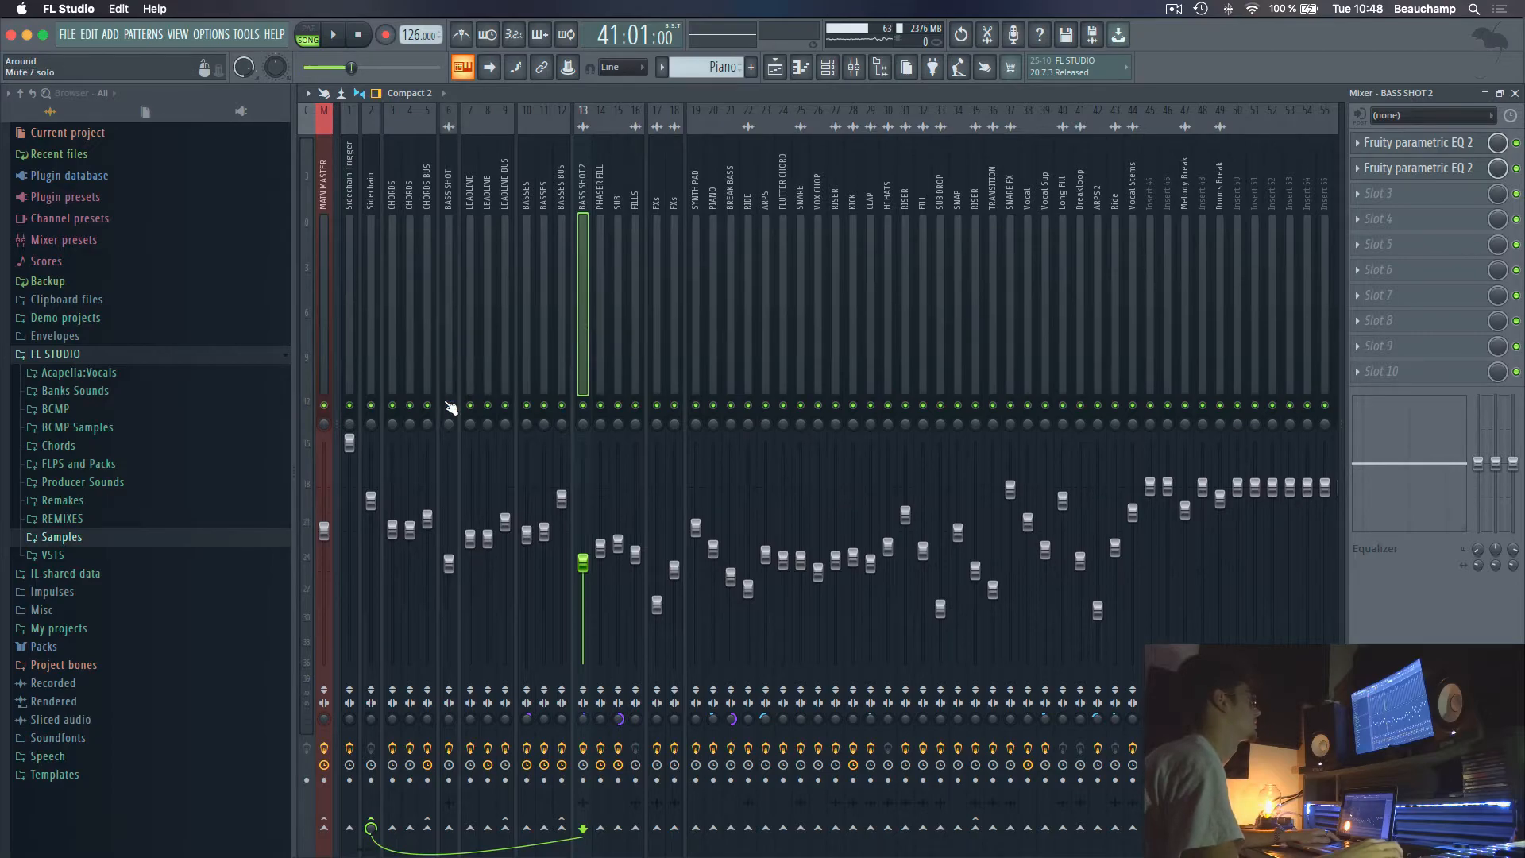
Compare the two bass shots during playback by muting and soloing the BASS SHOT 2 mixer track, and restore all tracks
{"action": "key", "text": "space"}
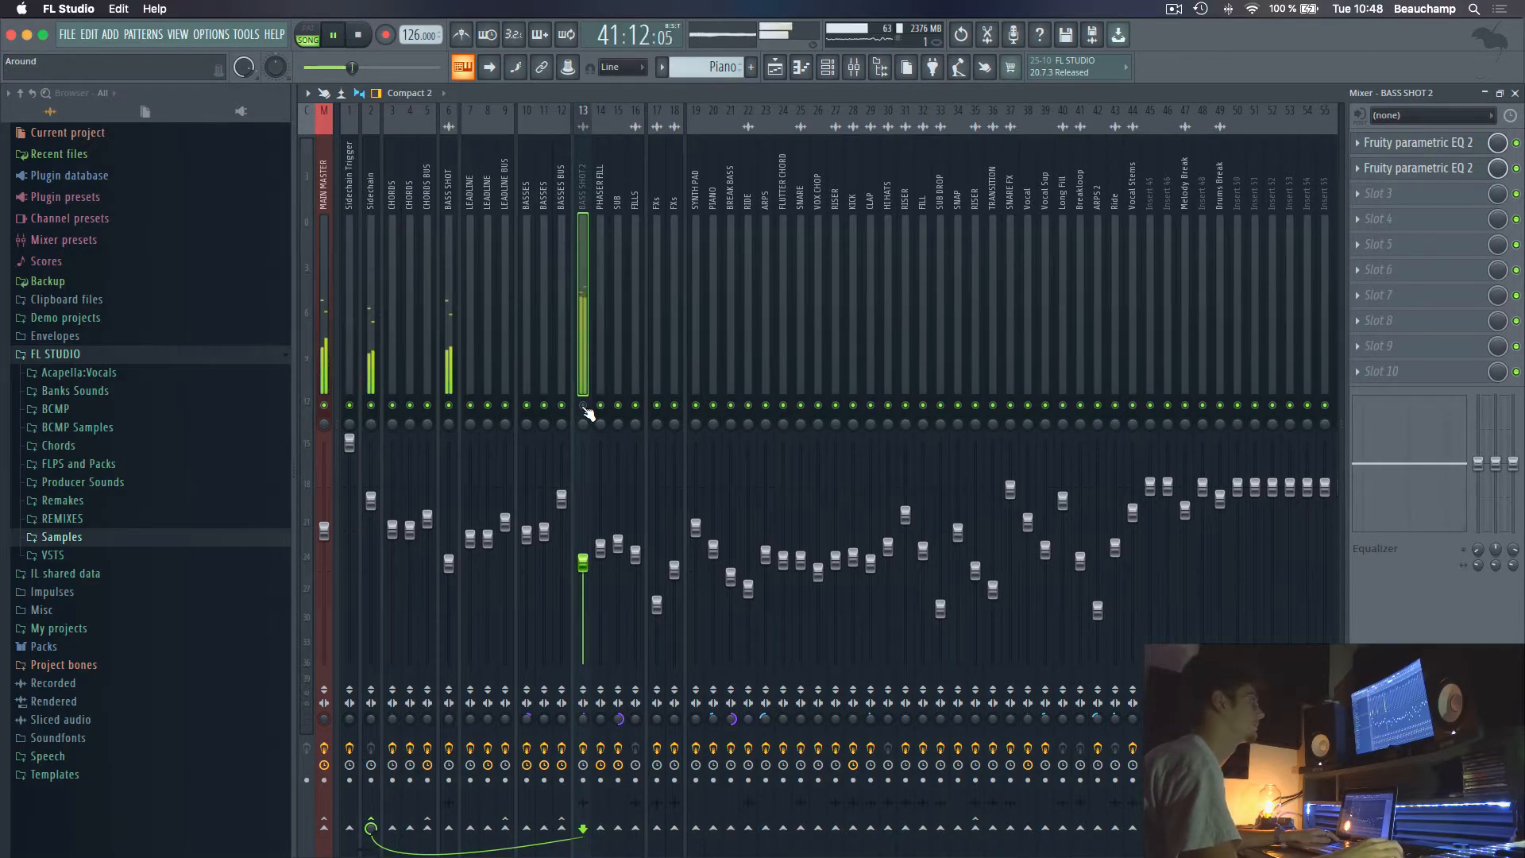
{"action": "left_click", "coordinate": [583, 406]}
{"action": "right_click", "coordinate": [583, 406]}
{"action": "key", "text": "space"}
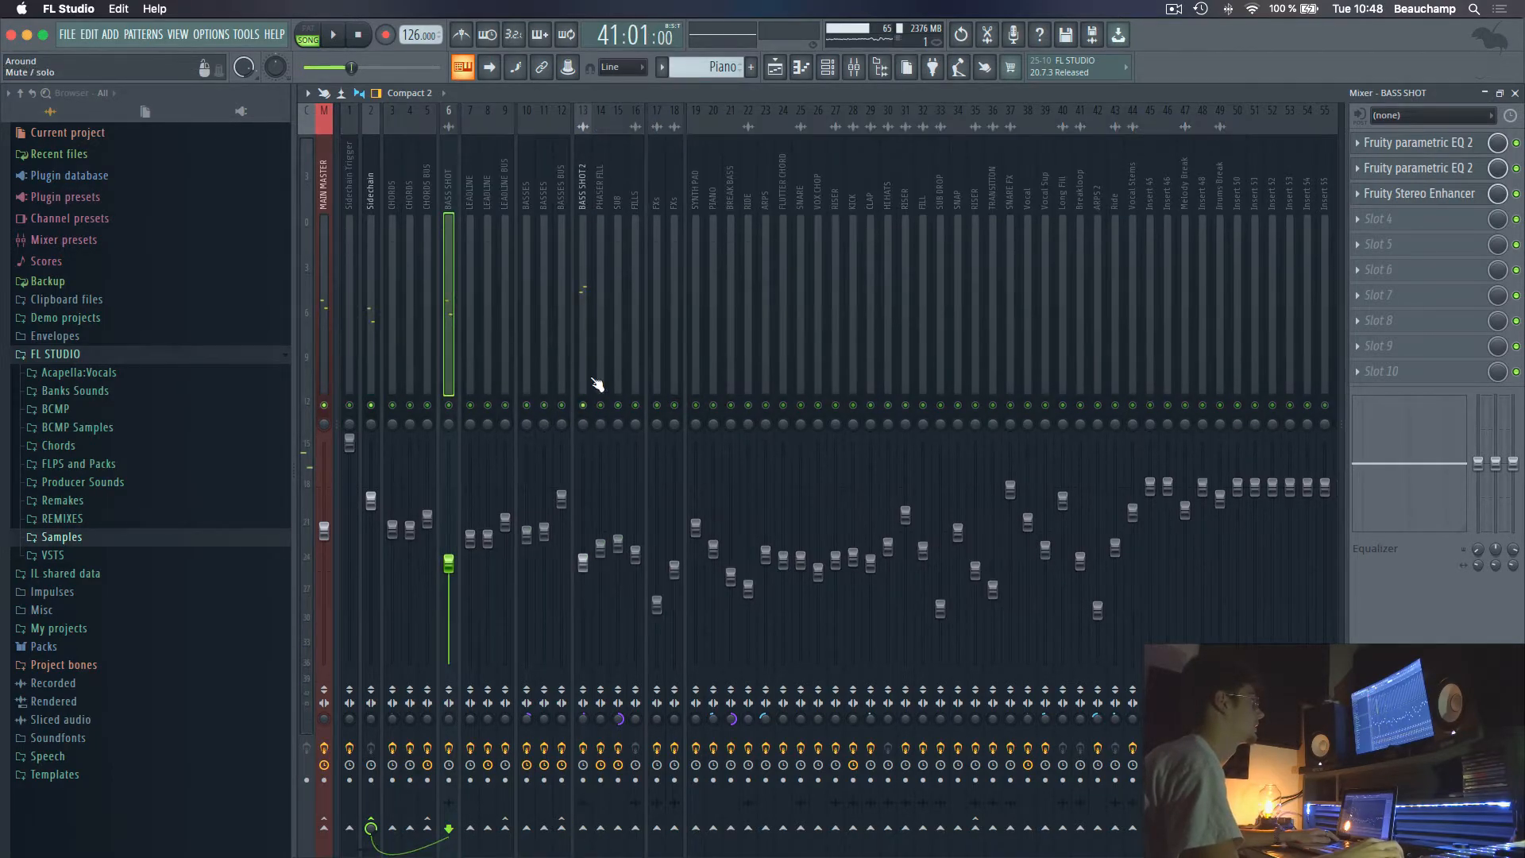
{"action": "key", "text": "space"}
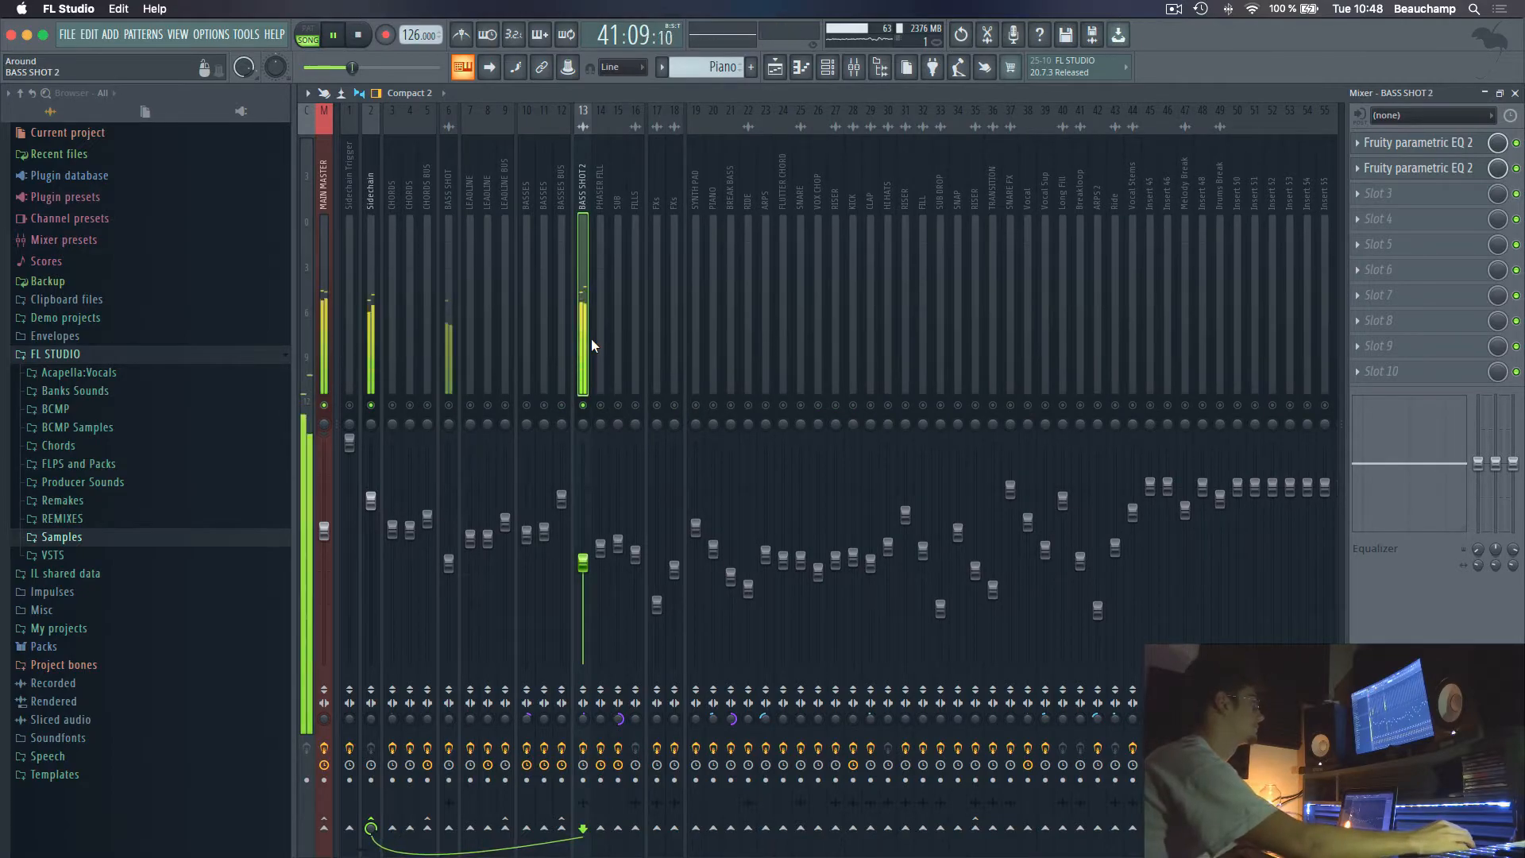
{"action": "key", "text": "space"}
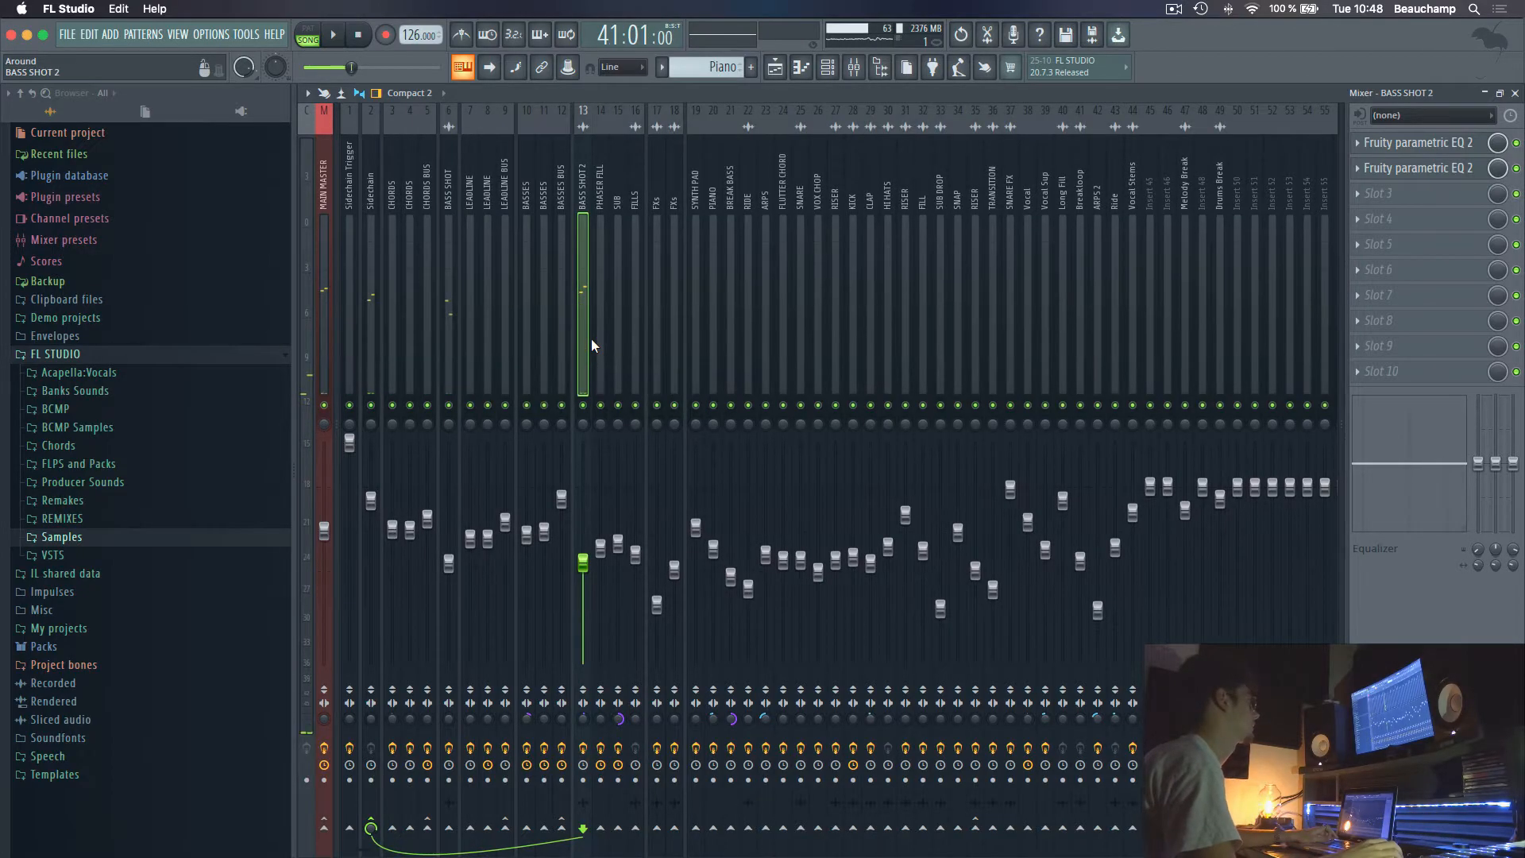
Solo the SUB volume automation track in the playlist and enable the BASSES BUS and CHORDS BUS volume automation tracks too
{"action": "key", "text": "F5"}
{"action": "scroll", "coordinate": [793, 469], "scroll_direction": "down", "scroll_amount": 10}
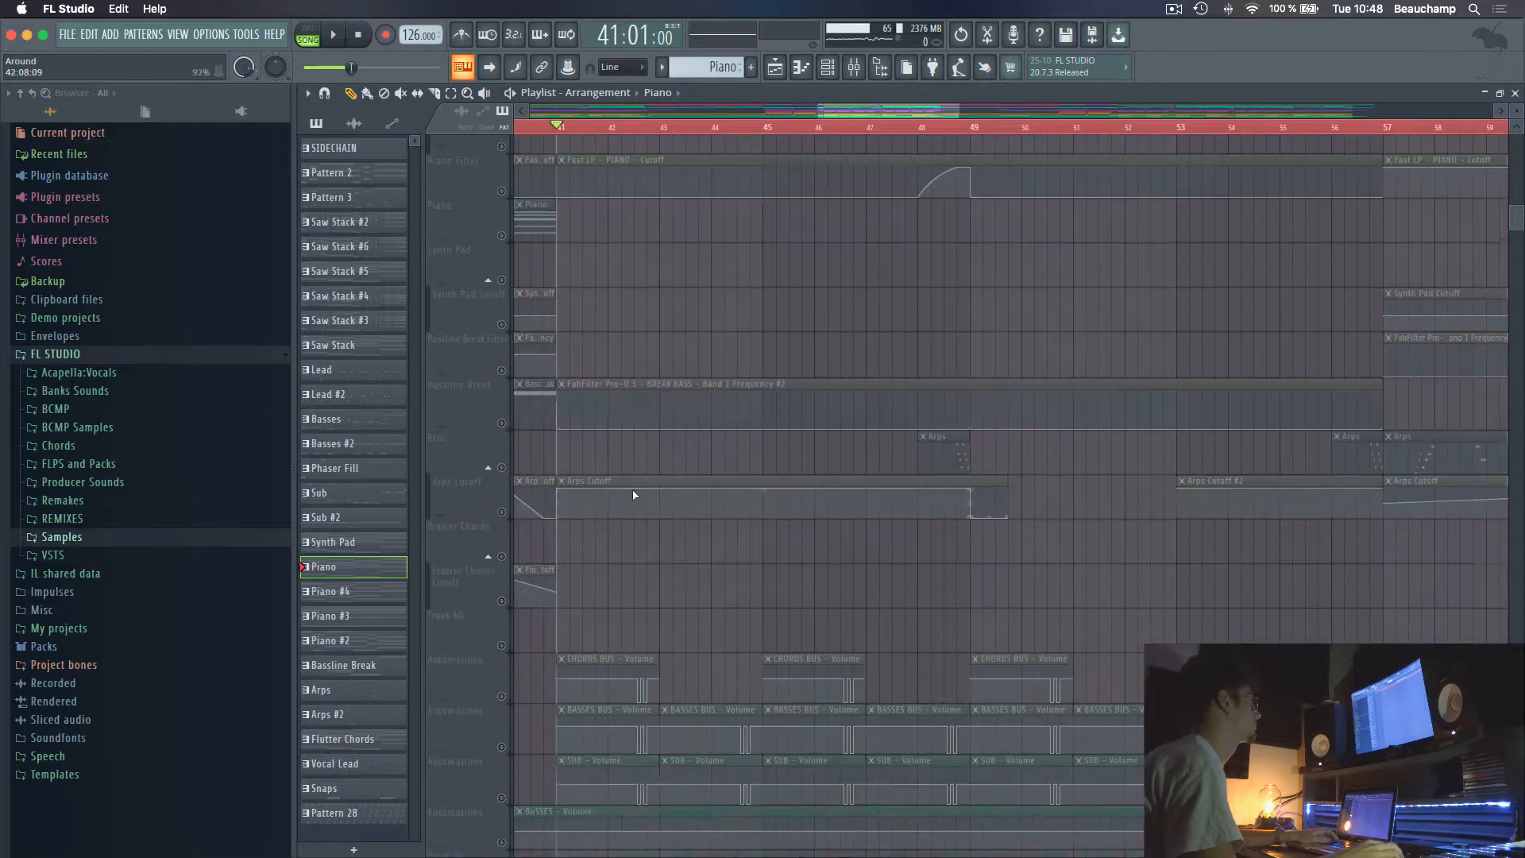
{"action": "scroll", "coordinate": [639, 496], "scroll_direction": "down", "scroll_amount": 7}
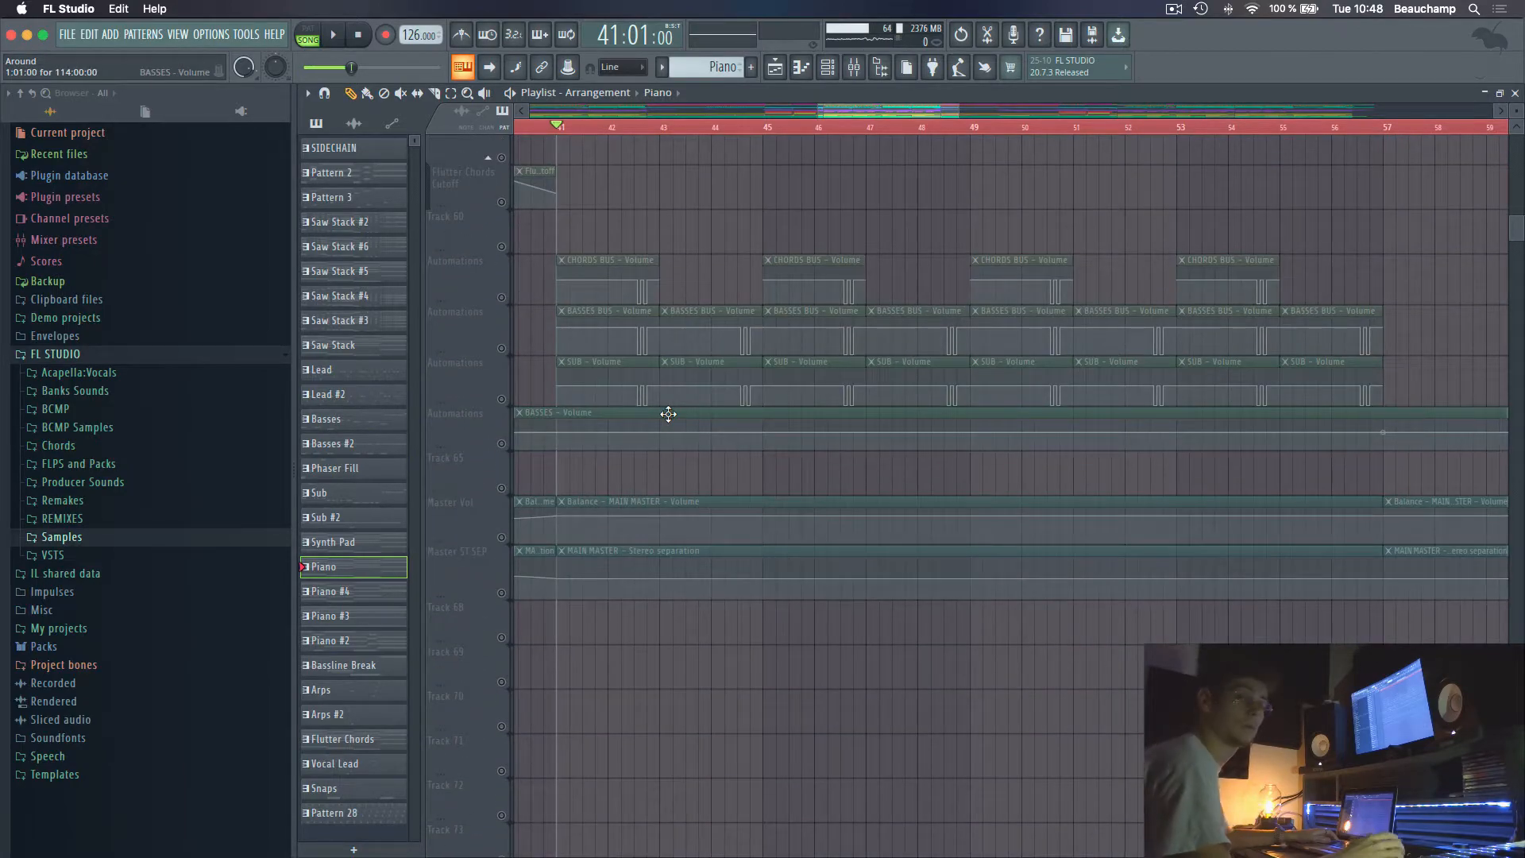
{"action": "left_click", "coordinate": [501, 399]}
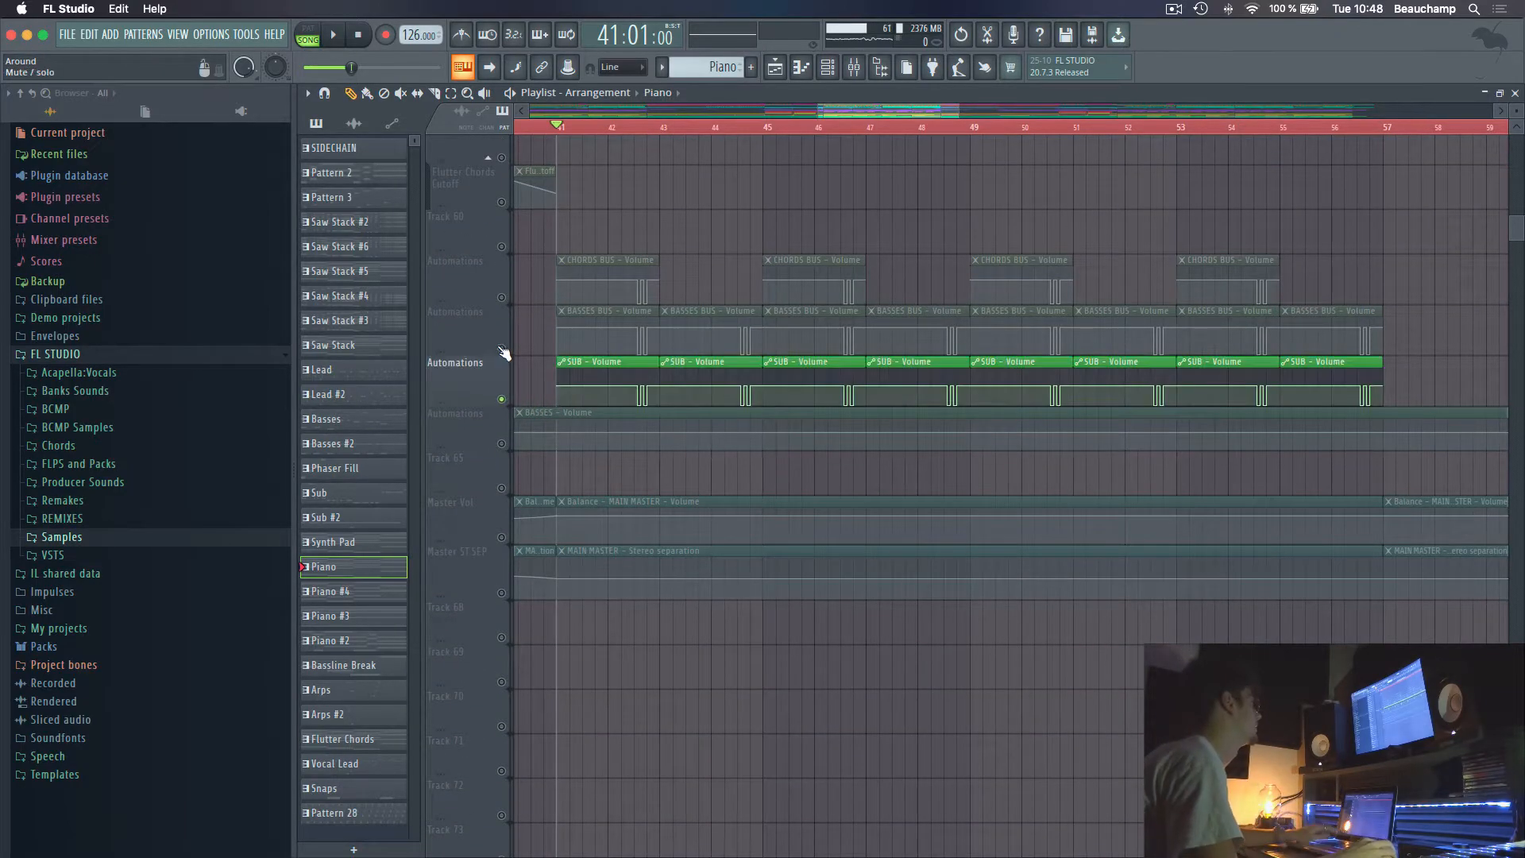
{"action": "left_click", "coordinate": [501, 348]}
{"action": "left_click", "coordinate": [502, 298]}
Enable the Saw Stack track with its Reverb automation muted and play it from bar 41
{"action": "scroll", "coordinate": [575, 302], "scroll_direction": "up", "scroll_amount": 15}
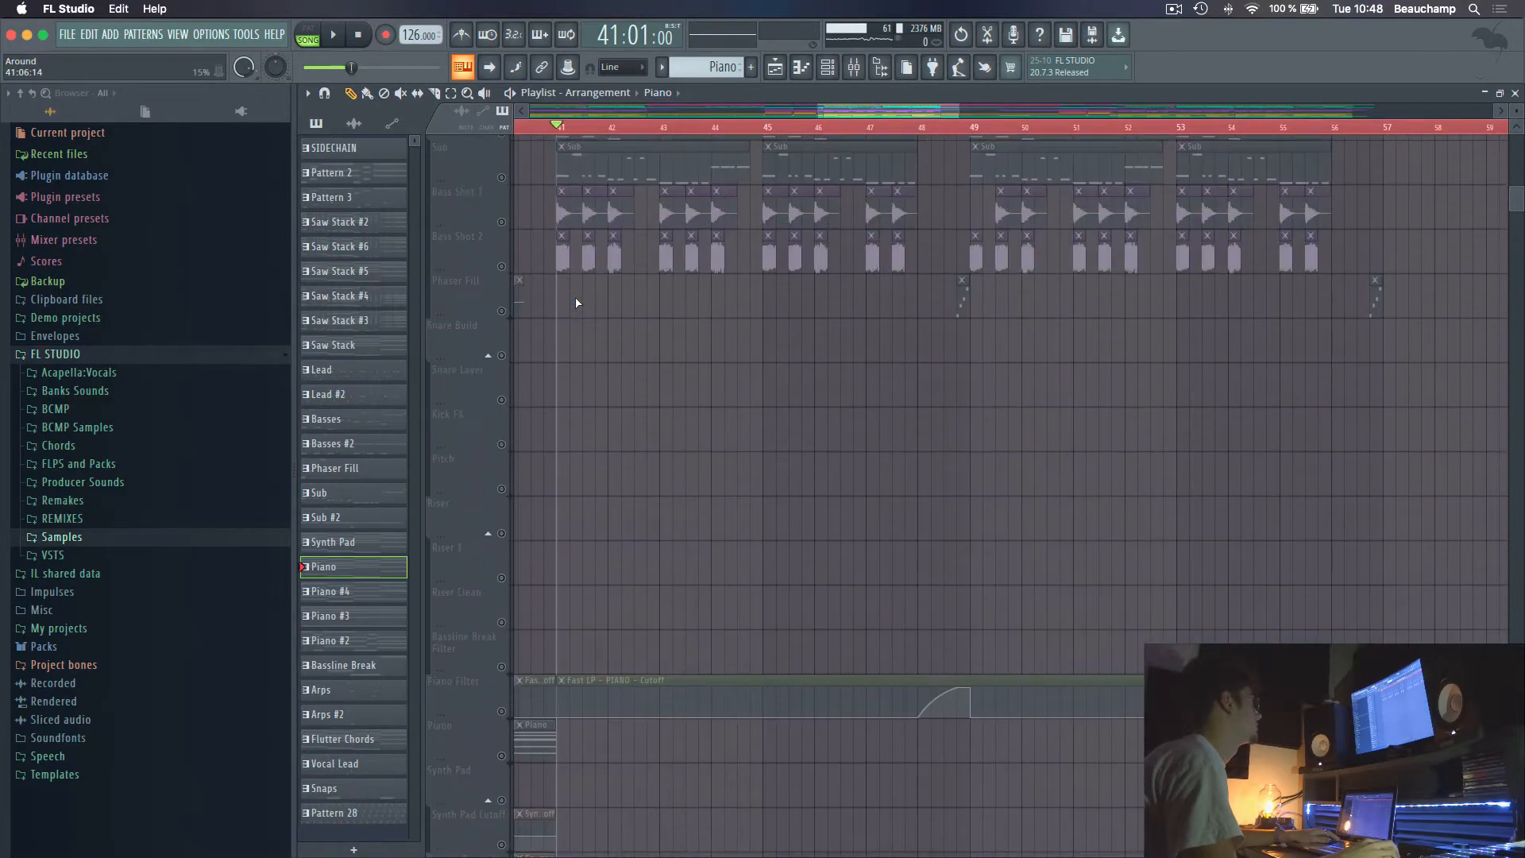
{"action": "scroll", "coordinate": [585, 411], "scroll_direction": "up", "scroll_amount": 3}
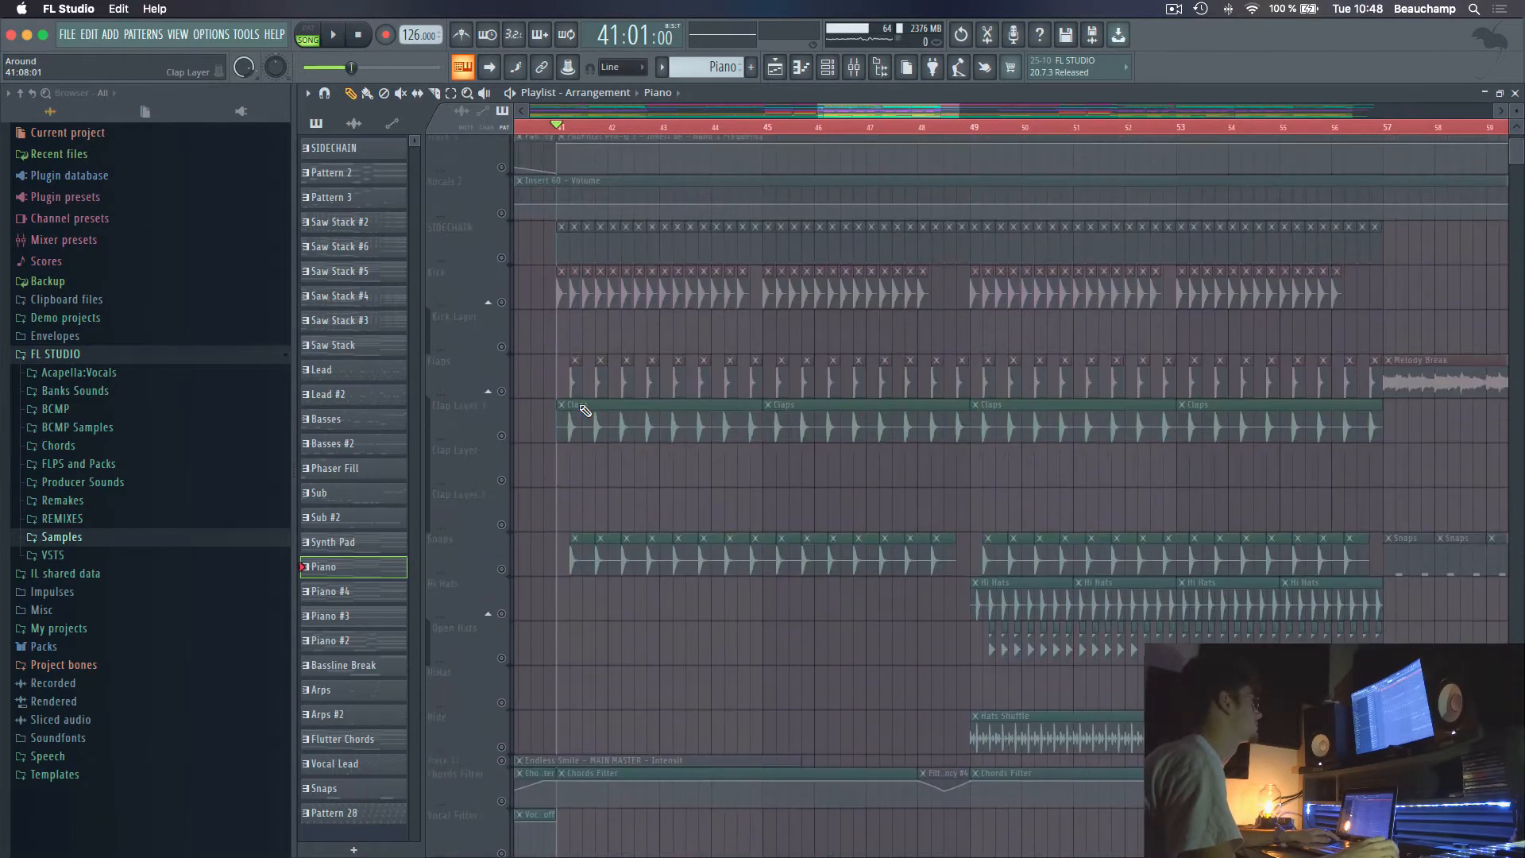
{"action": "scroll", "coordinate": [584, 410], "scroll_direction": "down", "scroll_amount": 12}
{"action": "scroll", "coordinate": [585, 410], "scroll_direction": "down", "scroll_amount": 5}
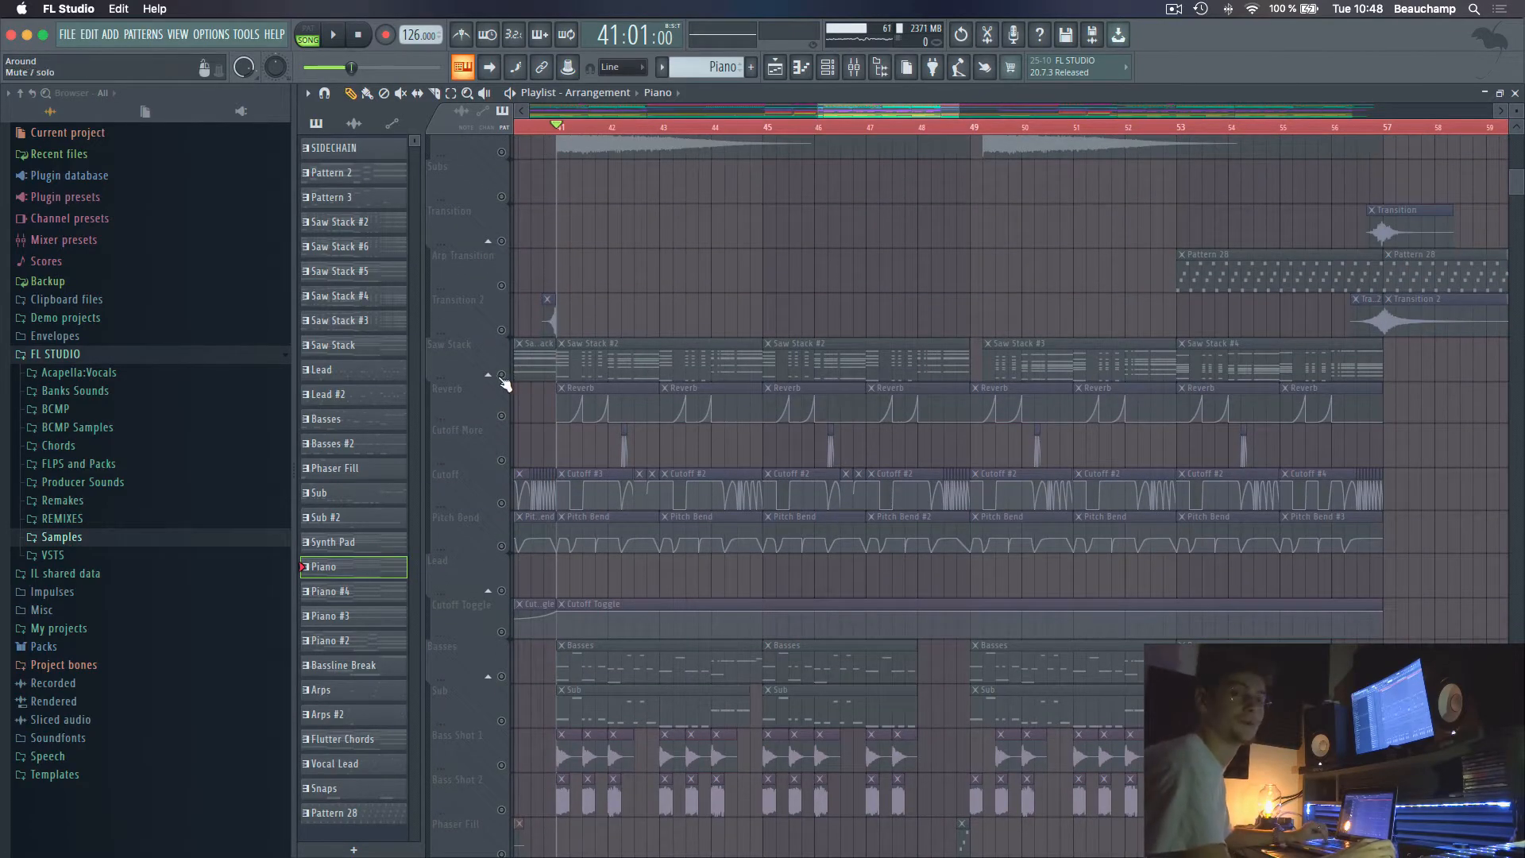
{"action": "left_click", "coordinate": [501, 374]}
{"action": "left_click", "coordinate": [501, 415]}
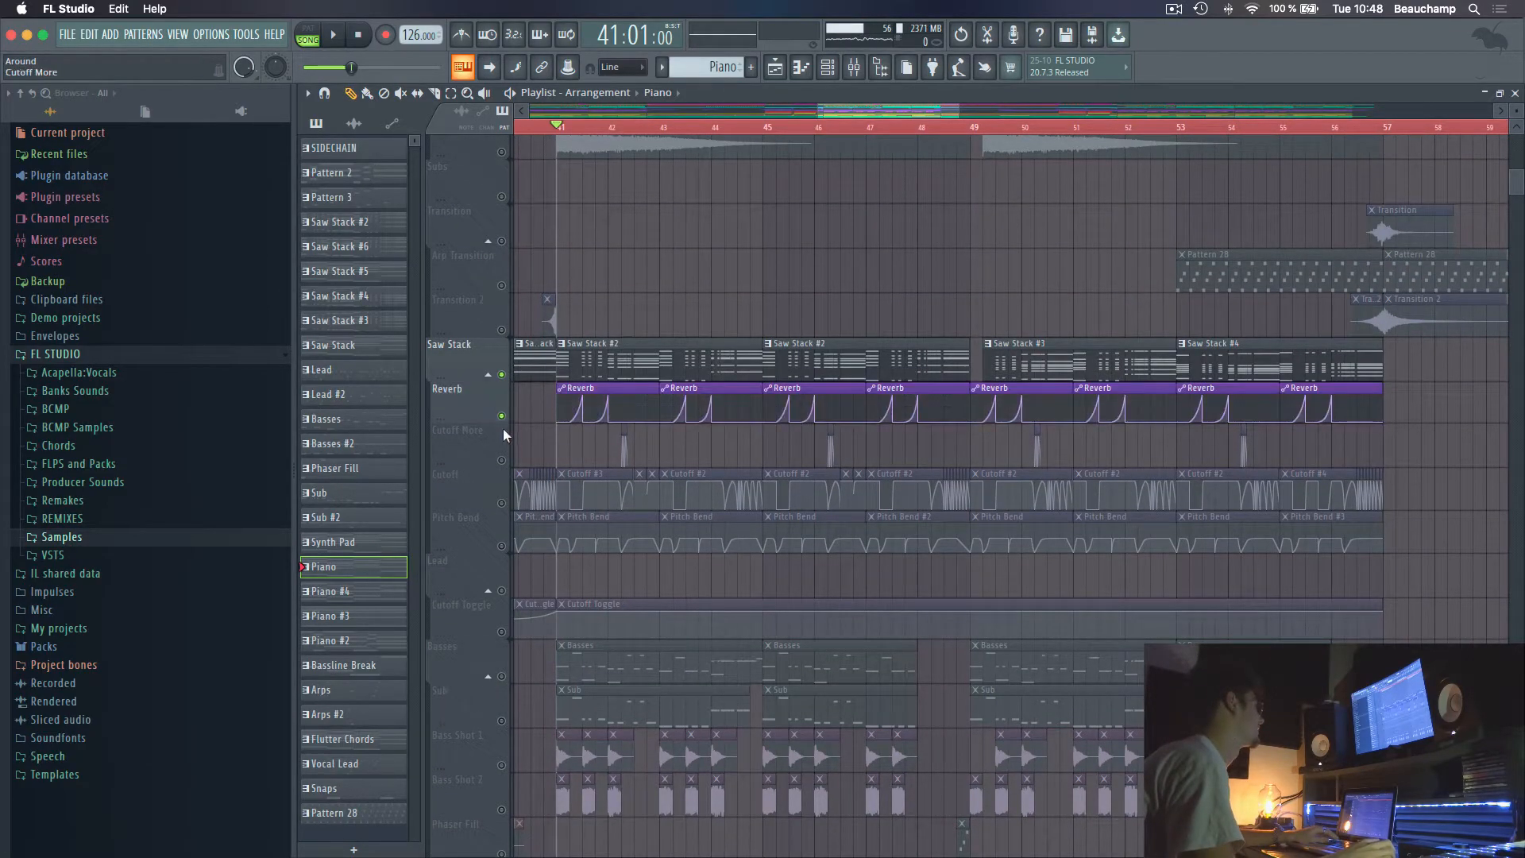
{"action": "left_click", "coordinate": [501, 416]}
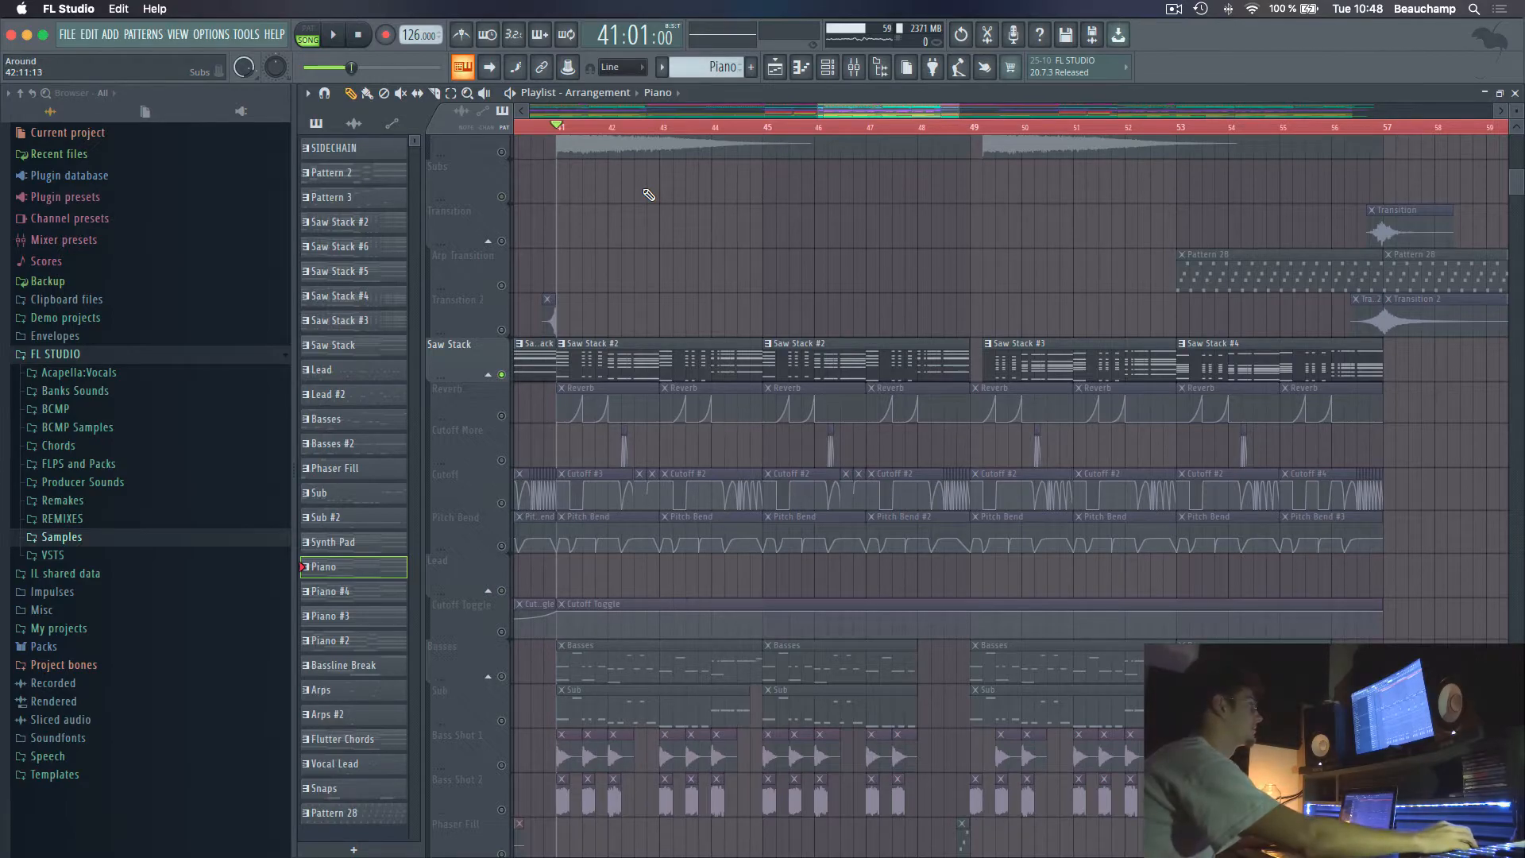
{"action": "key", "text": "space"}
{"action": "key", "text": "space"}
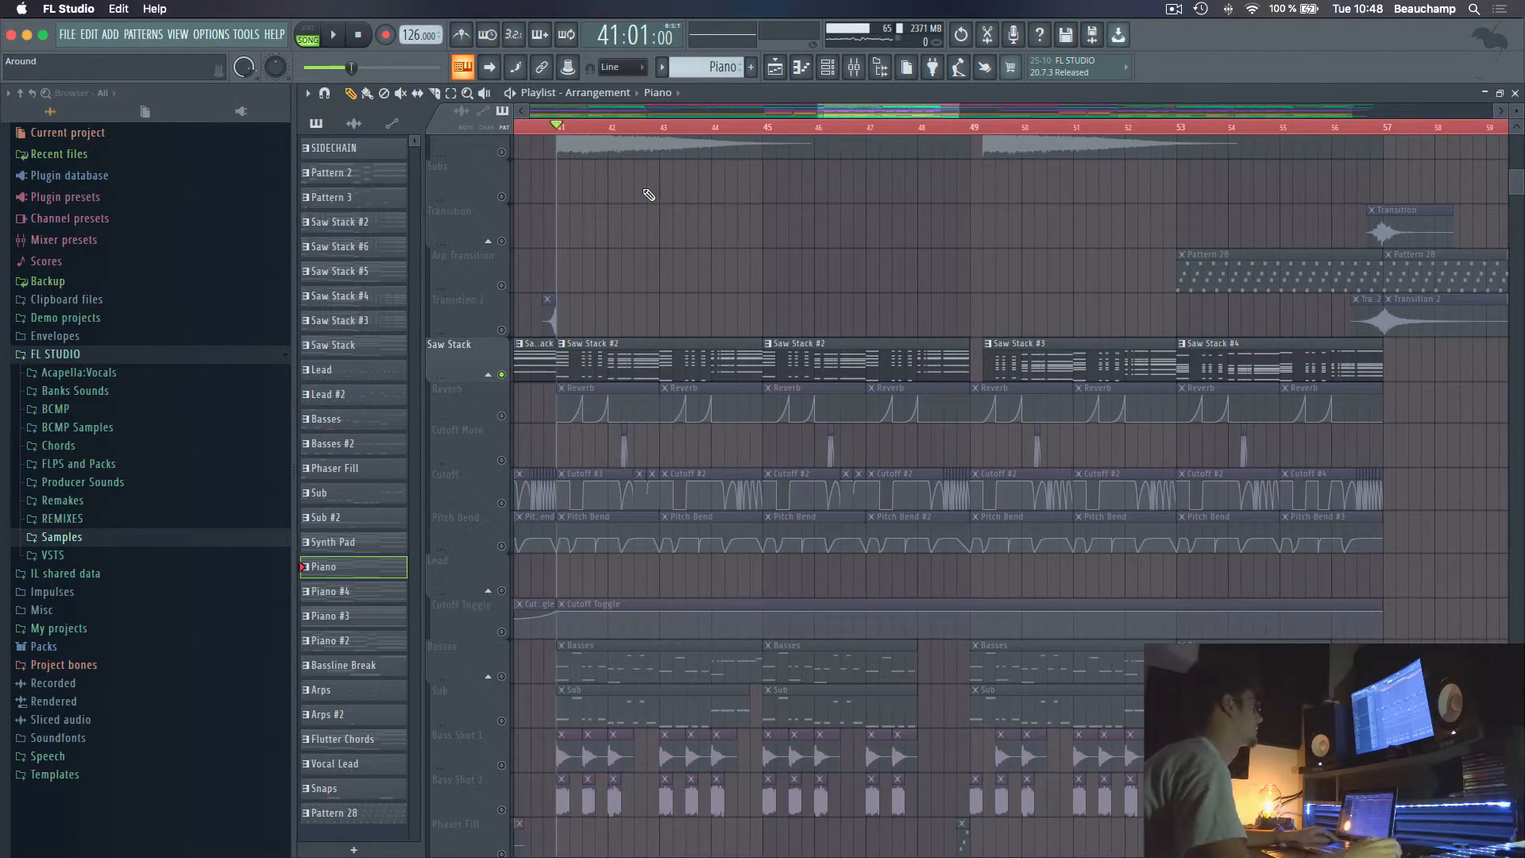
Compare the Saw Stack from bar 41 with and without the Pitch Bend automation track, leaving Pitch Bend muted
{"action": "left_click", "coordinate": [501, 546]}
{"action": "key", "text": "space"}
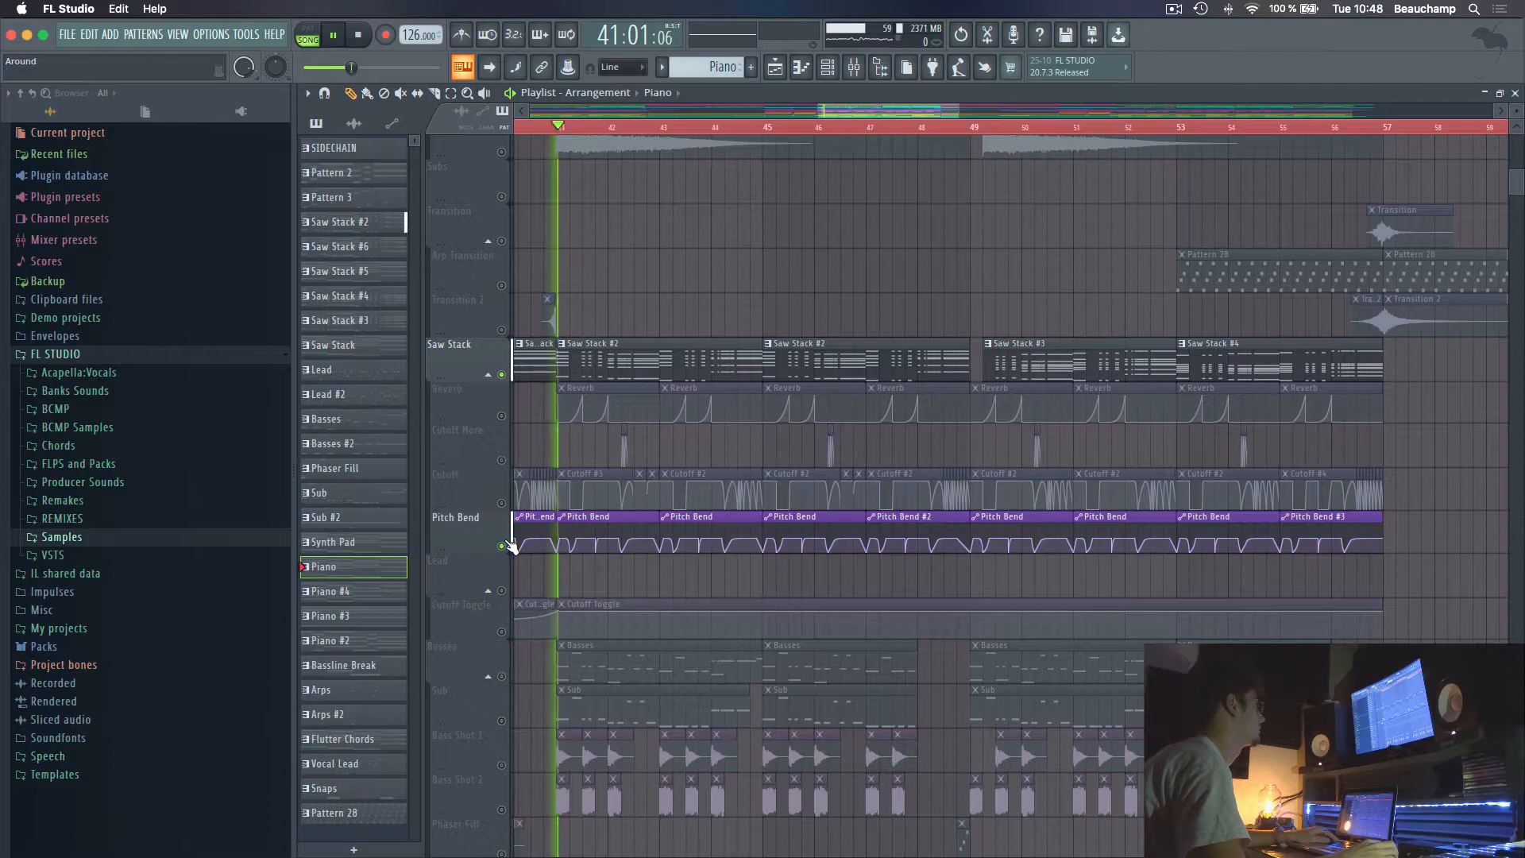
{"action": "key", "text": "space"}
{"action": "left_click", "coordinate": [503, 545]}
{"action": "key", "text": "space"}
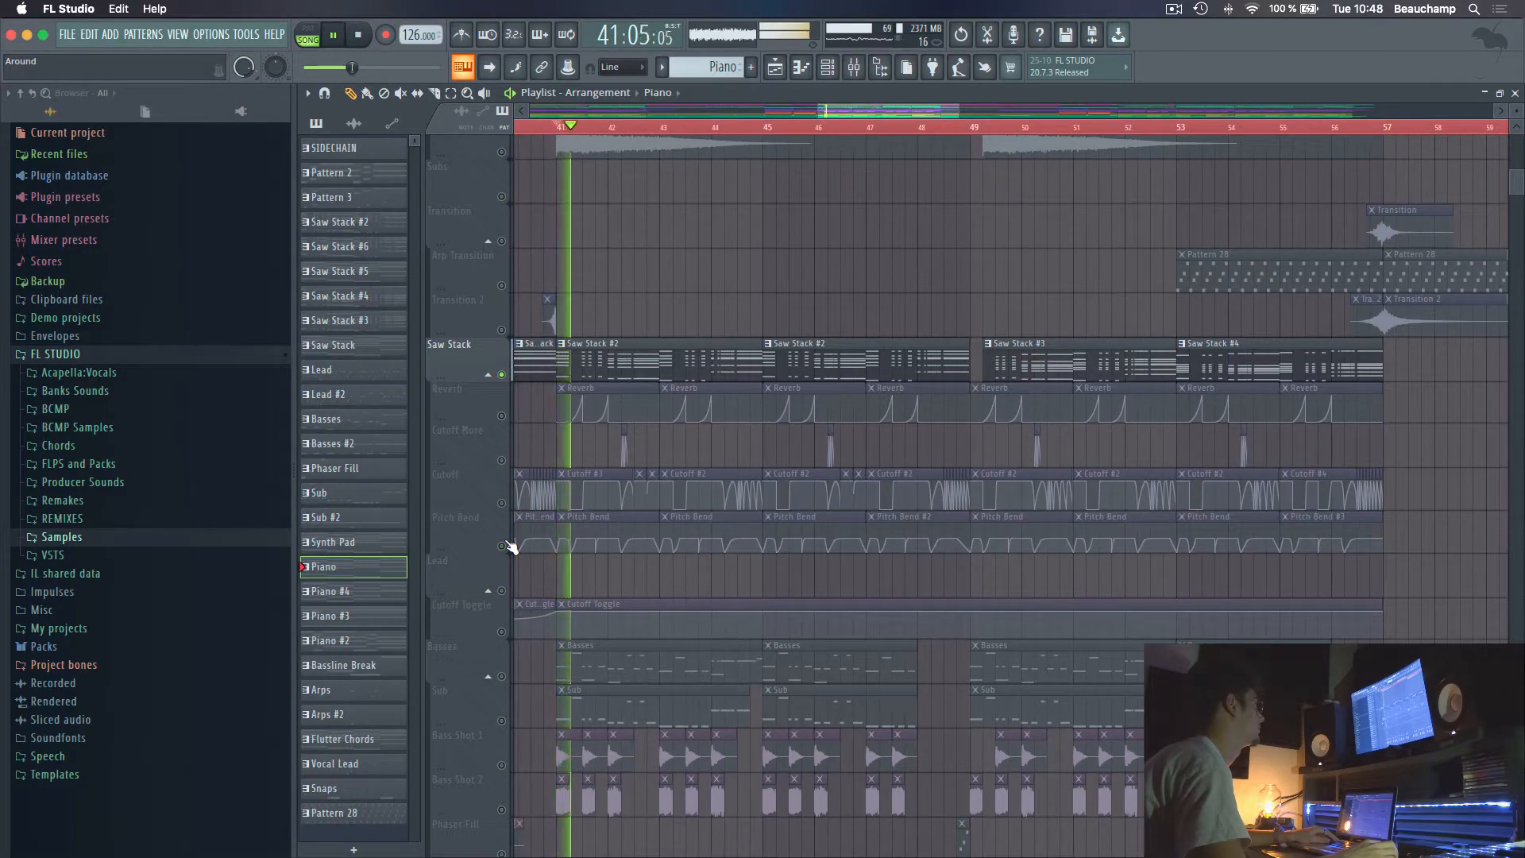
{"action": "key", "text": "space"}
{"action": "left_click", "coordinate": [503, 545]}
{"action": "key", "text": "space"}
{"action": "key", "text": "space"}
{"action": "left_click", "coordinate": [502, 545]}
{"action": "key", "text": "space"}
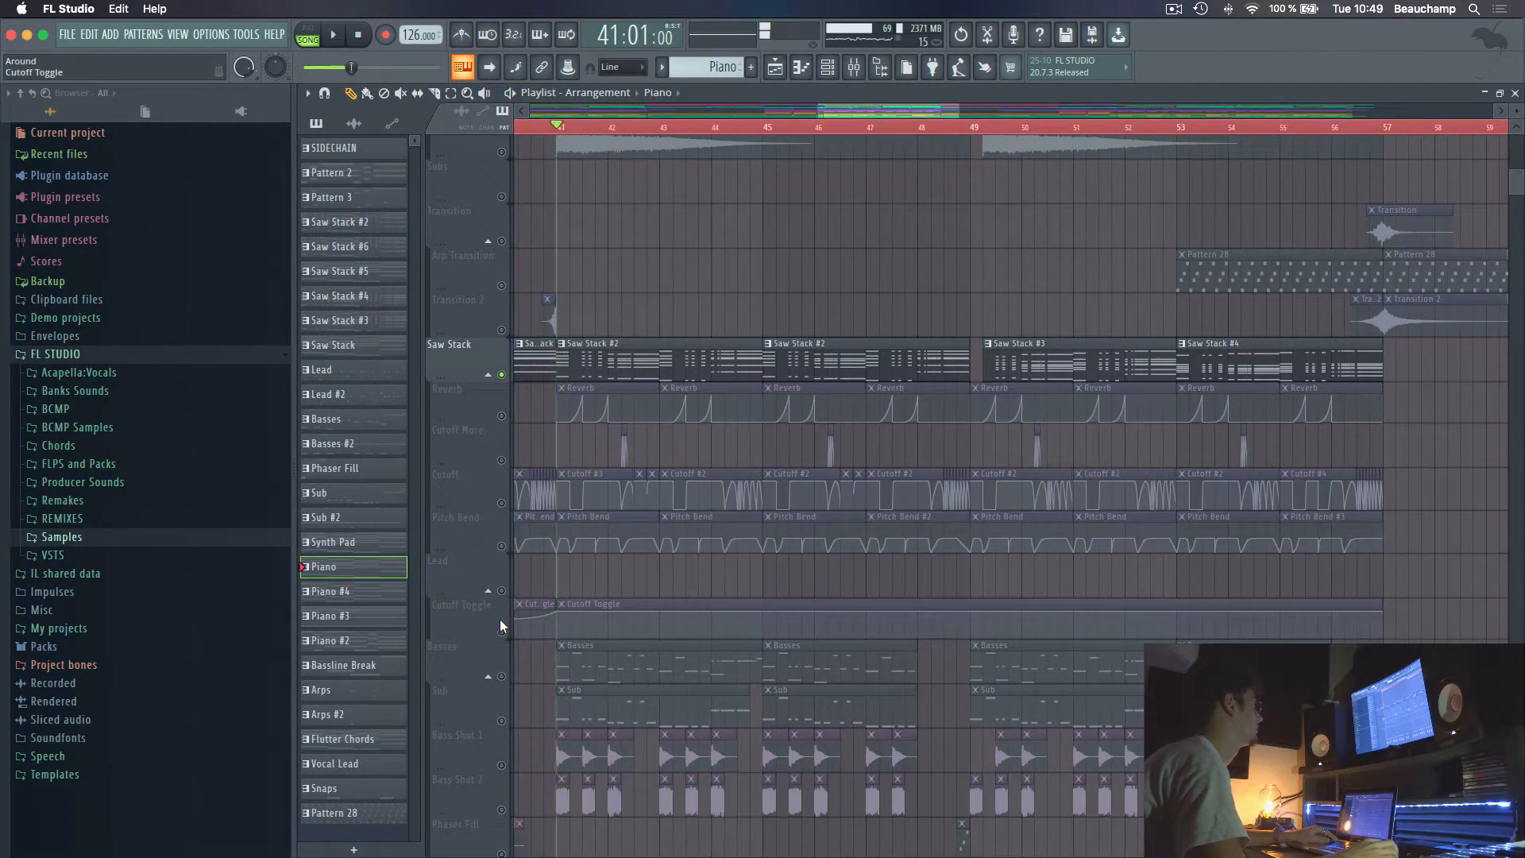
Enable the Cutoff Toggle automation track and play the Saw Stack with it from bar 41
{"action": "left_click", "coordinate": [501, 632]}
{"action": "key", "text": "space"}
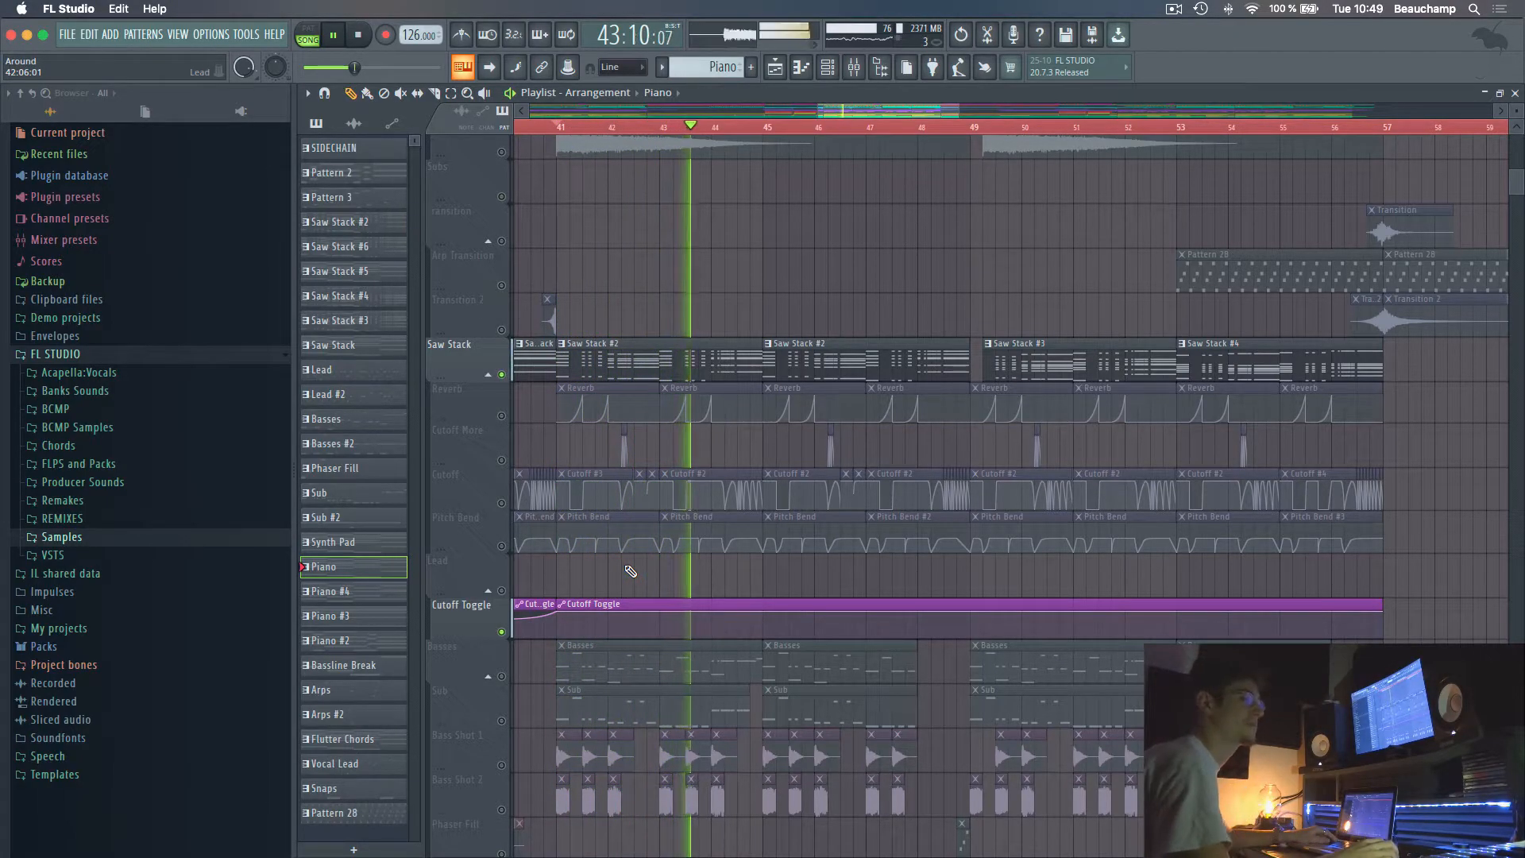
{"action": "key", "text": "space"}
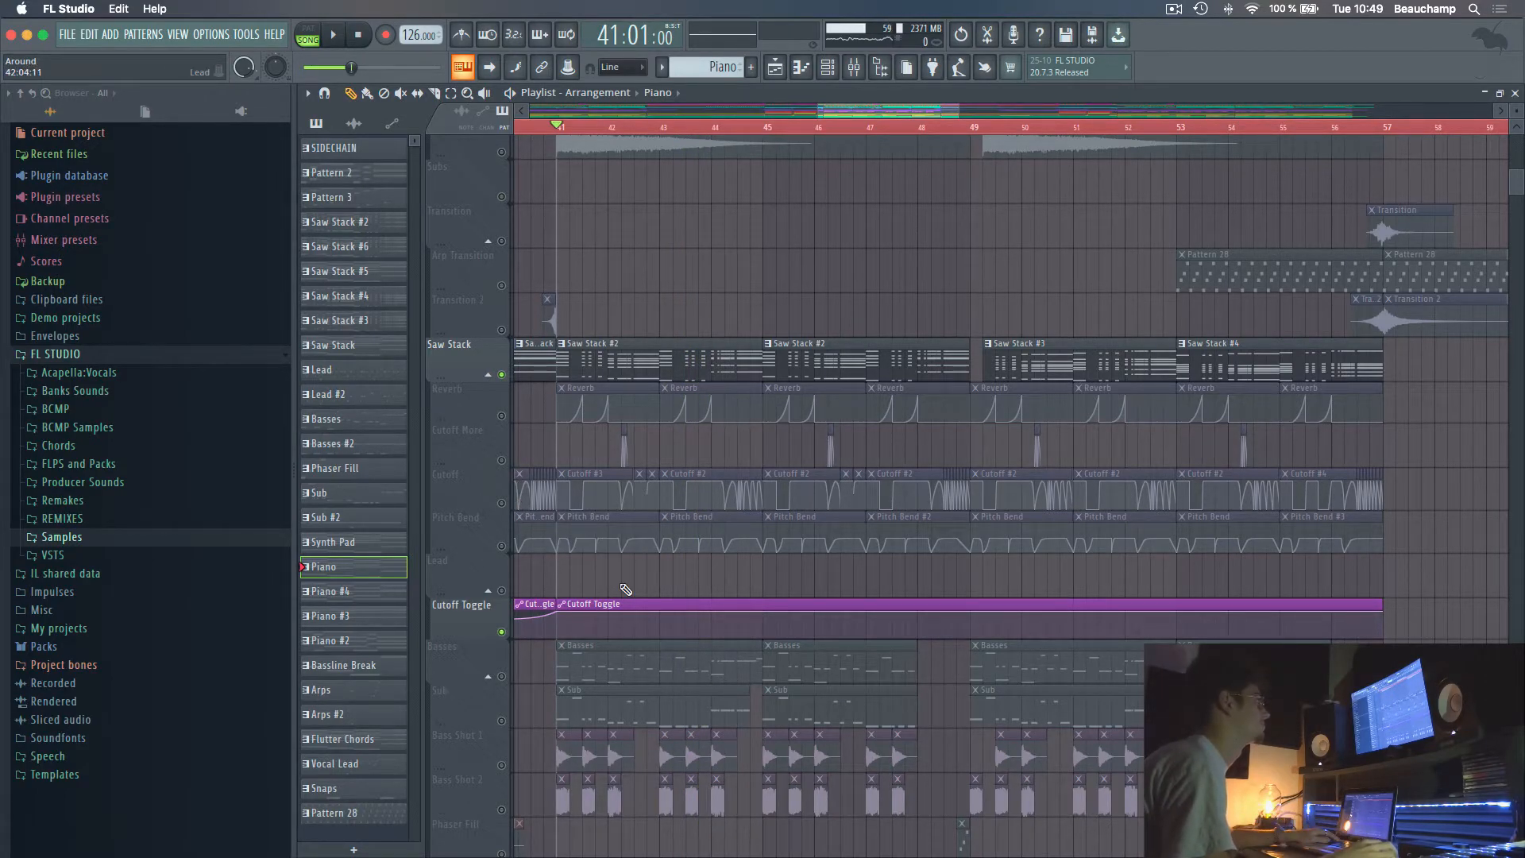
Enable the Cutoff automation track alongside Cutoff Toggle and play the Saw Stack from bar 41
{"action": "scroll", "coordinate": [628, 589], "scroll_direction": "up", "scroll_amount": 10}
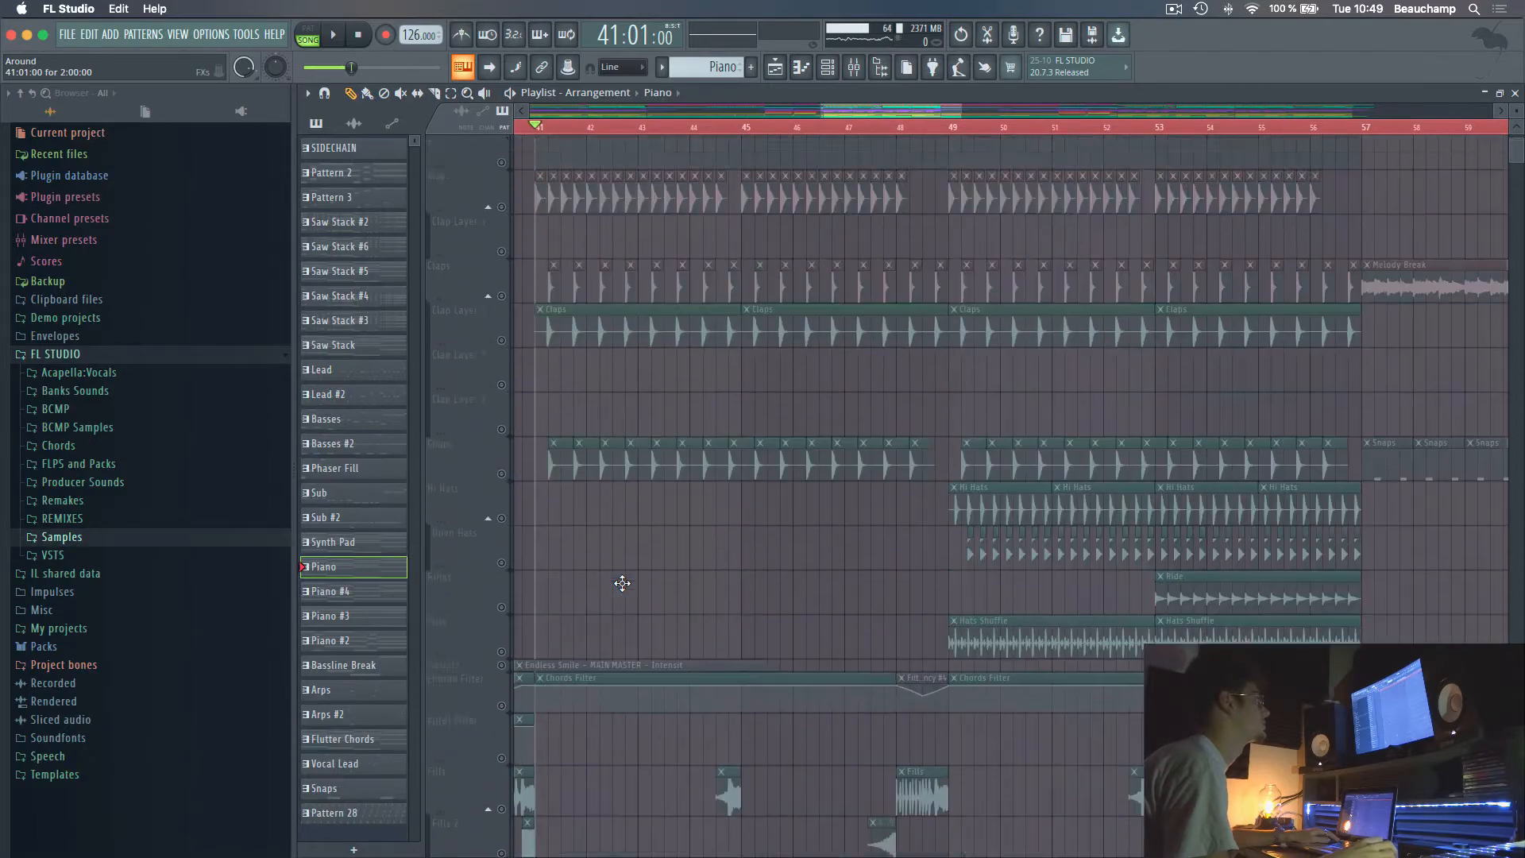
{"action": "scroll", "coordinate": [624, 586], "scroll_direction": "down", "scroll_amount": 10}
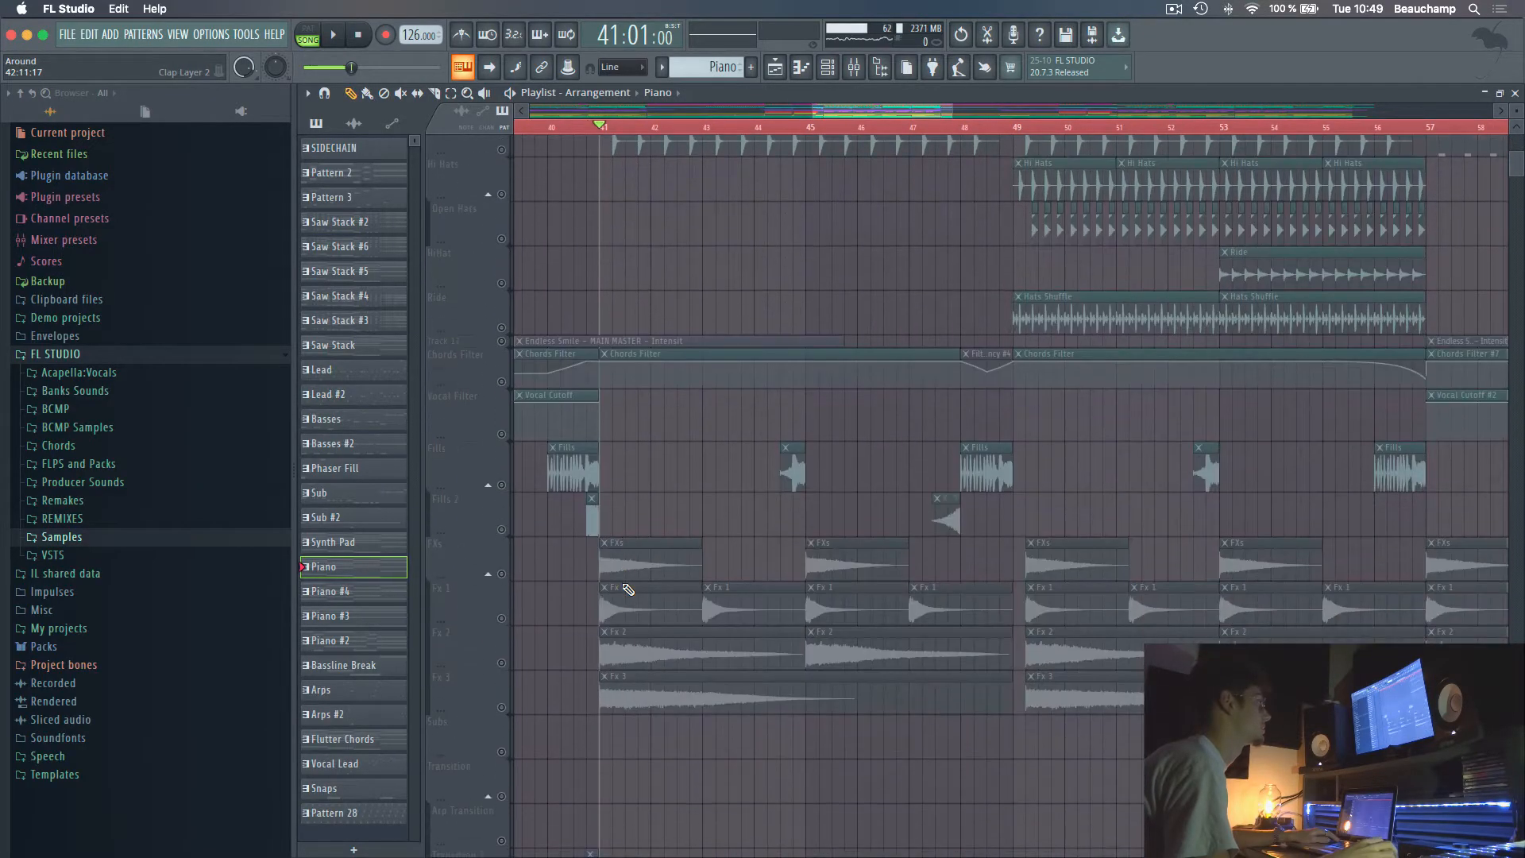
{"action": "scroll", "coordinate": [627, 589], "scroll_direction": "down", "scroll_amount": 5}
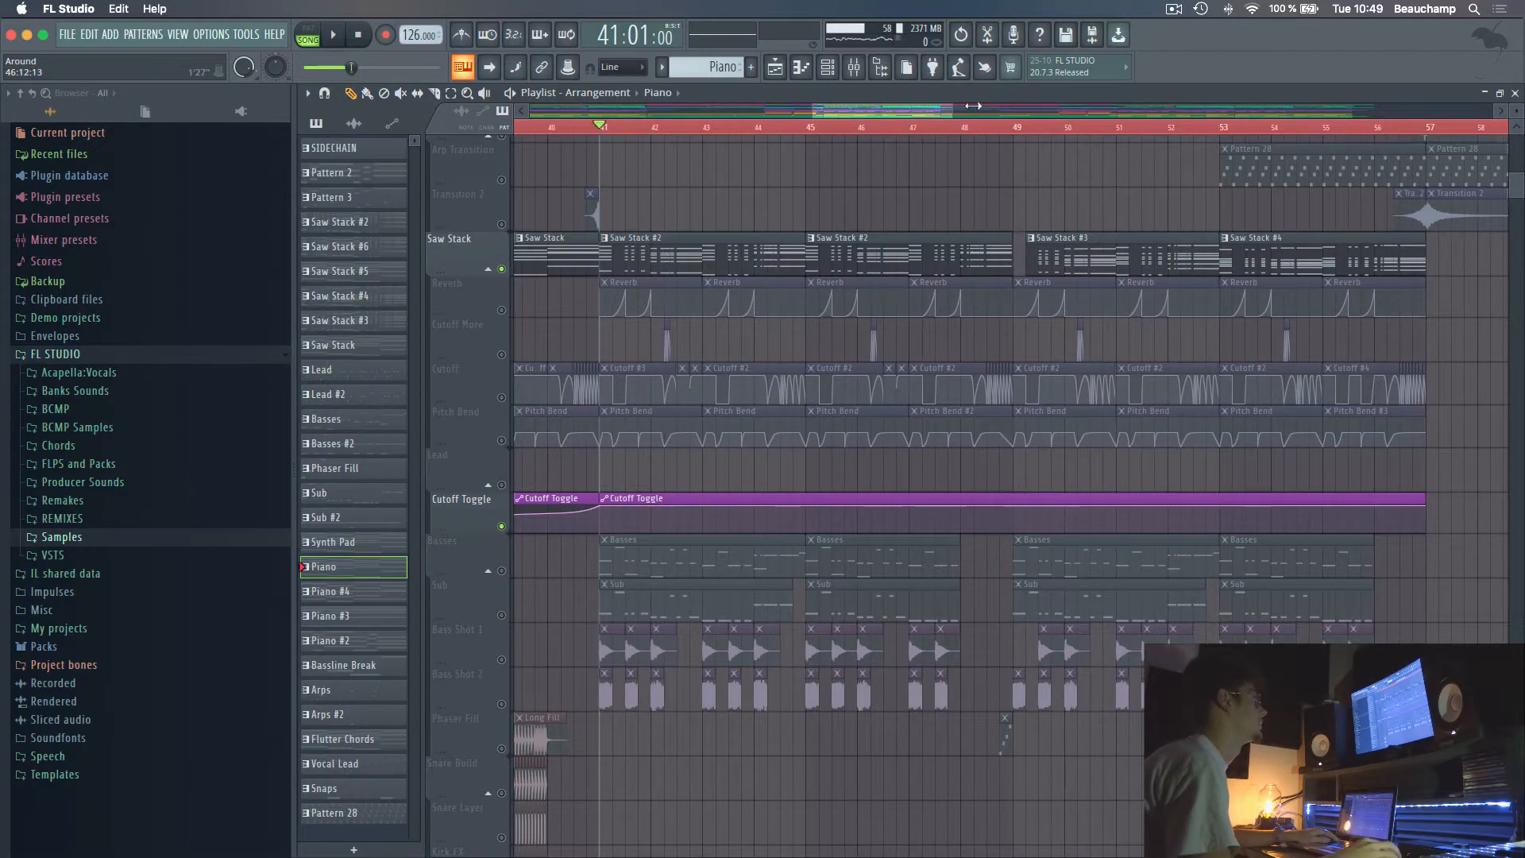
{"action": "scroll", "coordinate": [877, 115], "scroll_direction": "up", "scroll_amount": 1}
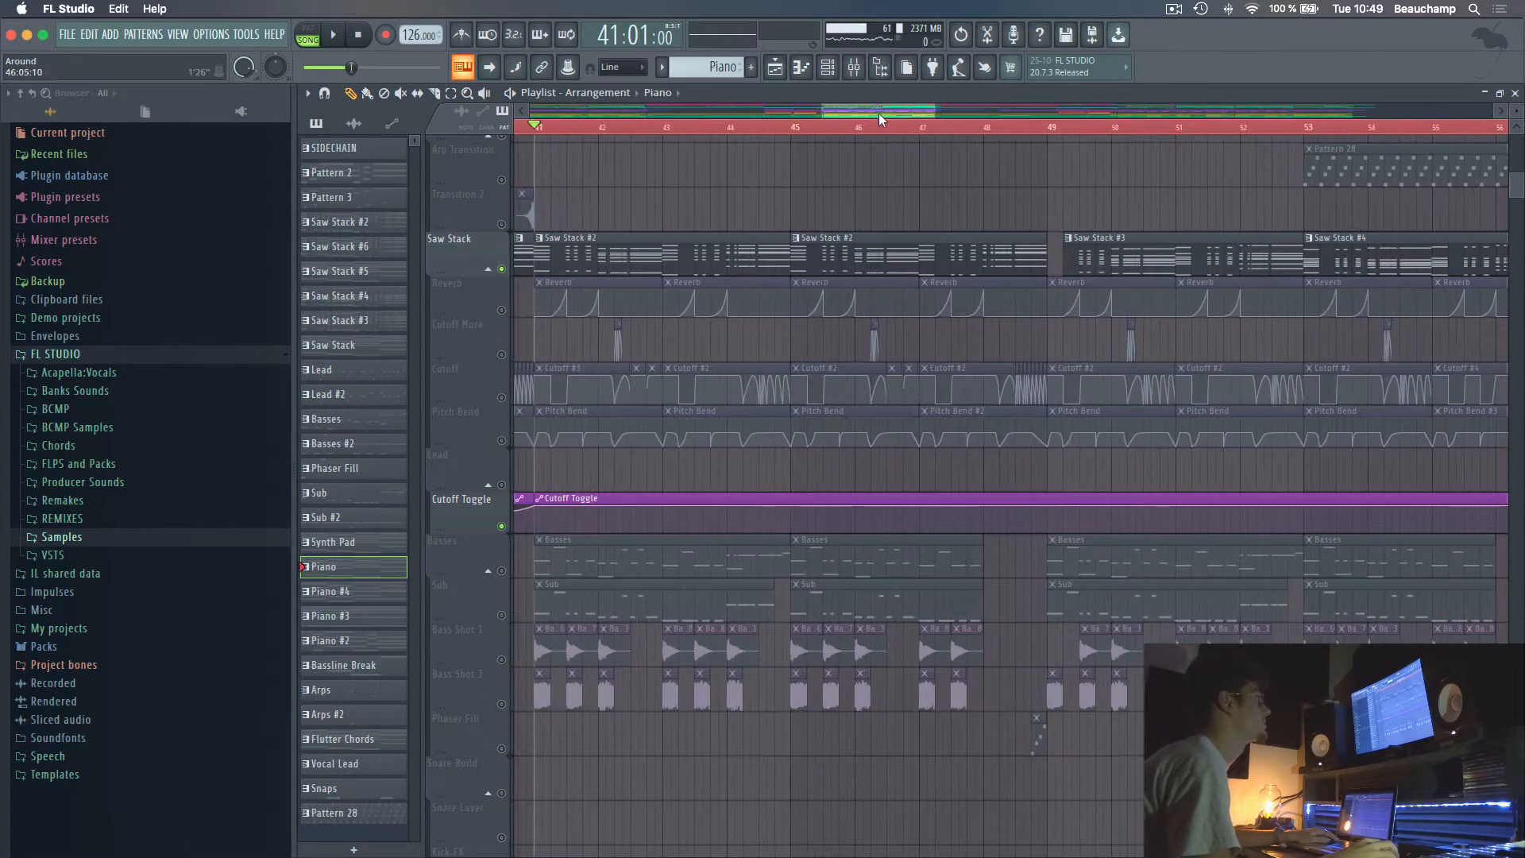
{"action": "scroll", "coordinate": [875, 112], "scroll_direction": "up", "scroll_amount": 1}
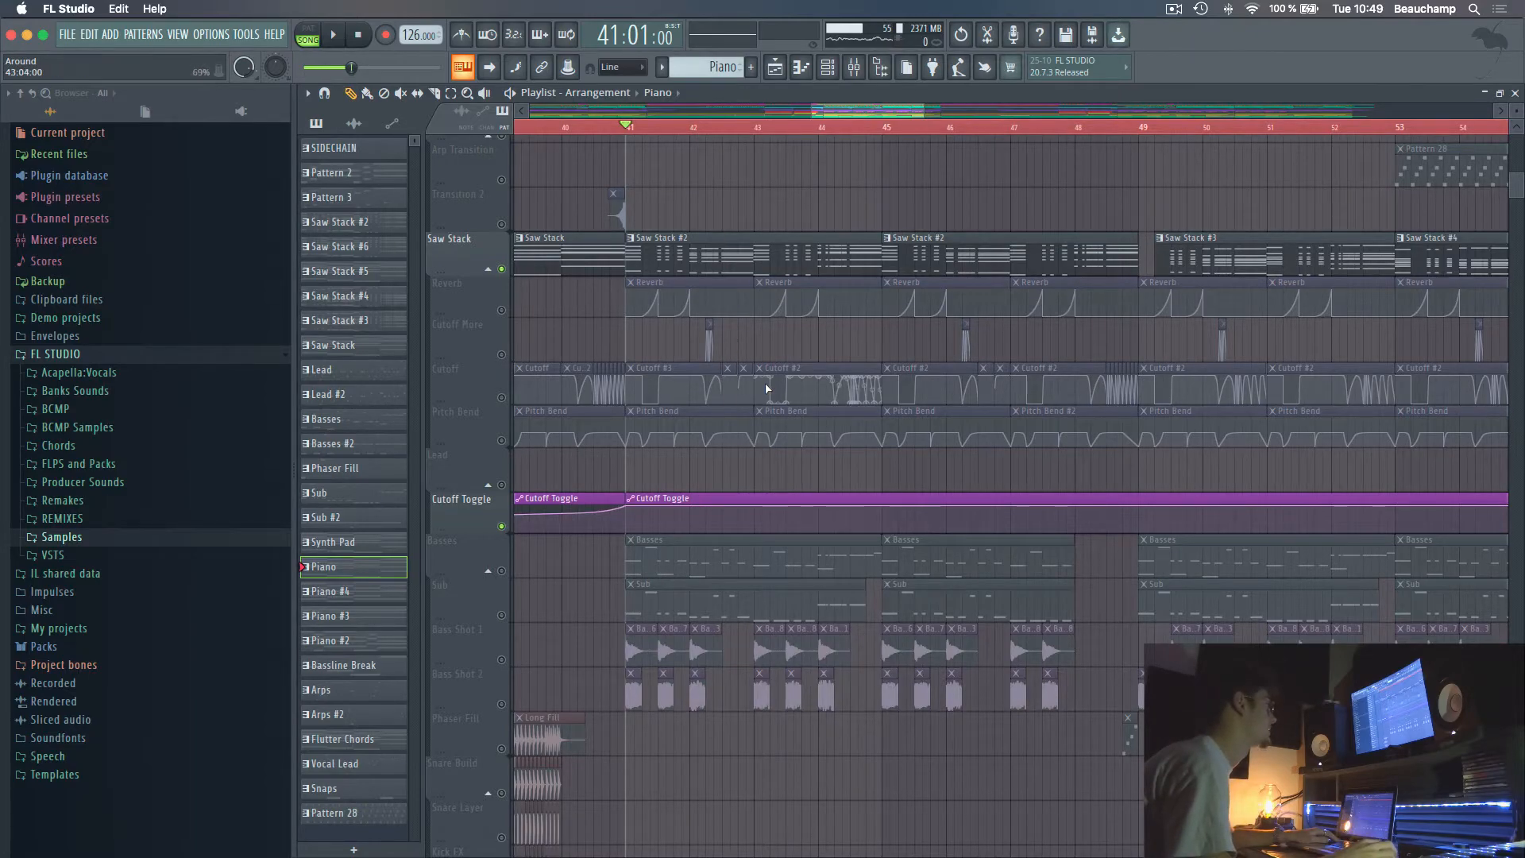
{"action": "scroll", "coordinate": [766, 388], "scroll_direction": "up", "scroll_amount": 2}
{"action": "left_click", "coordinate": [502, 469]}
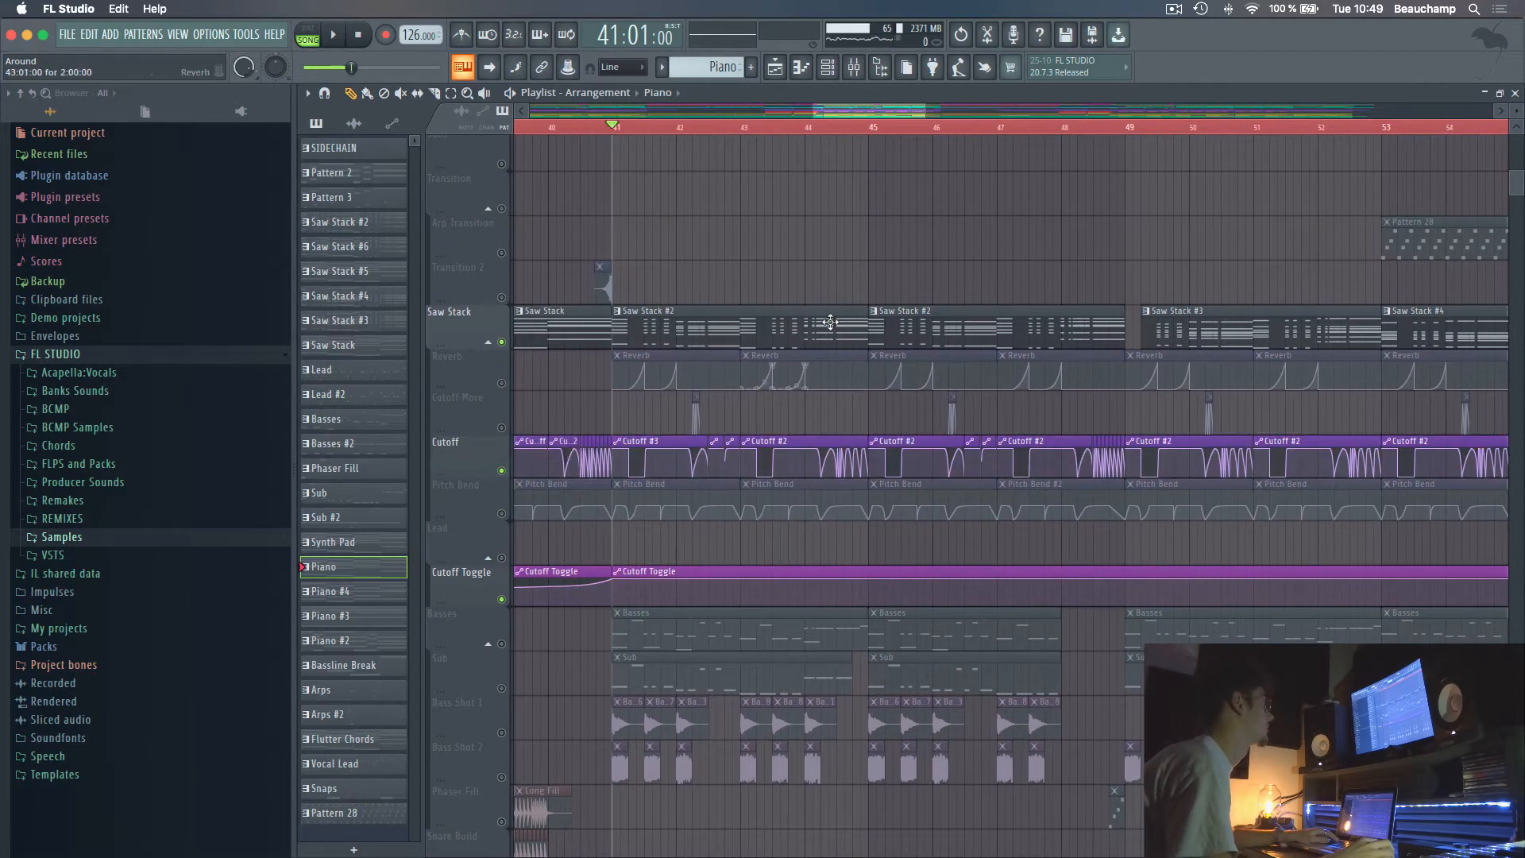
{"action": "key", "text": "space"}
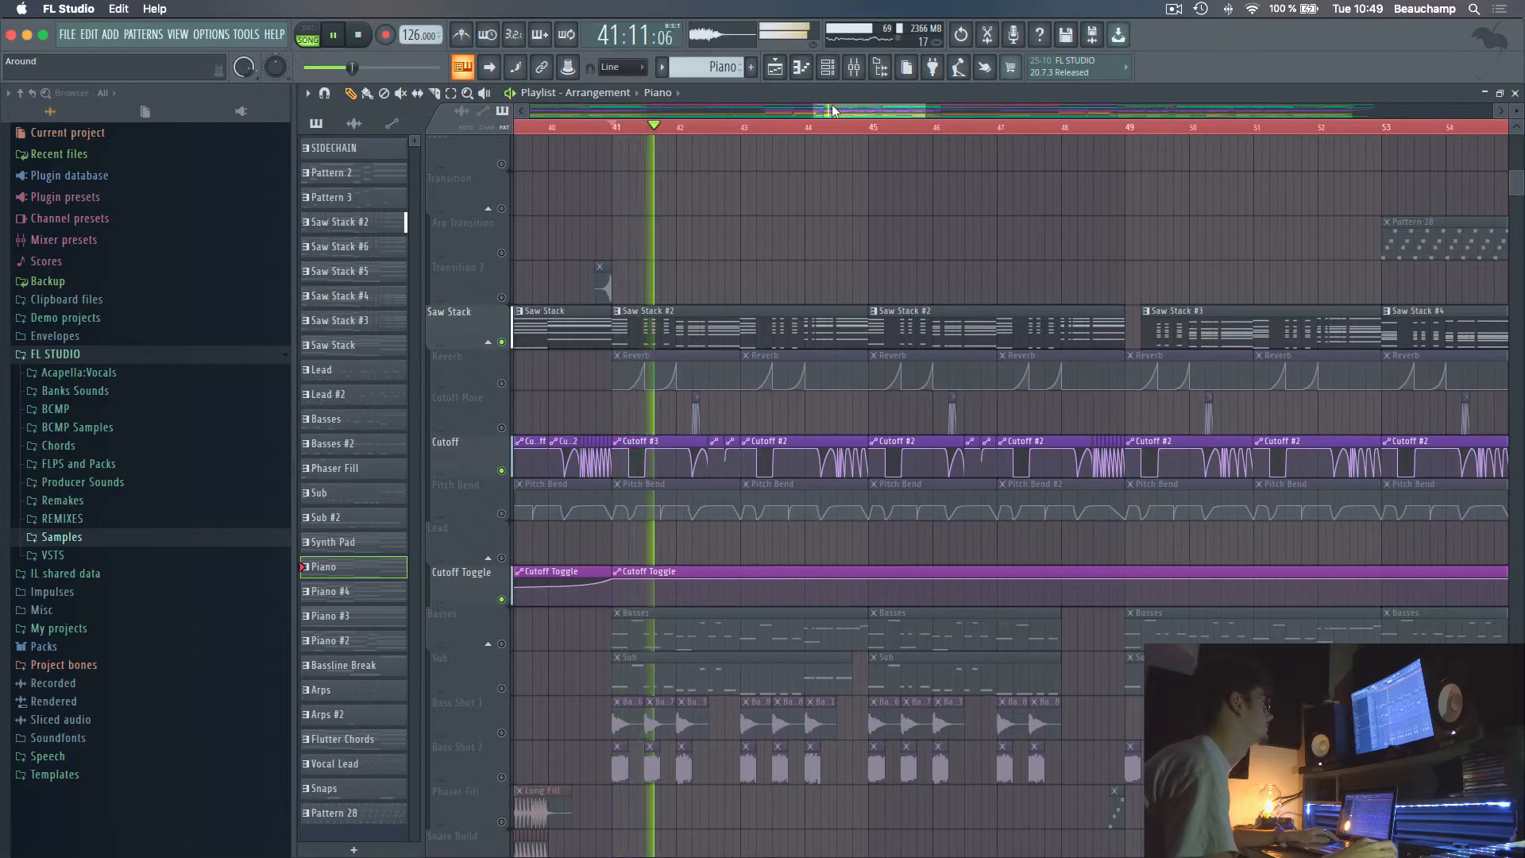
{"action": "key", "text": "space"}
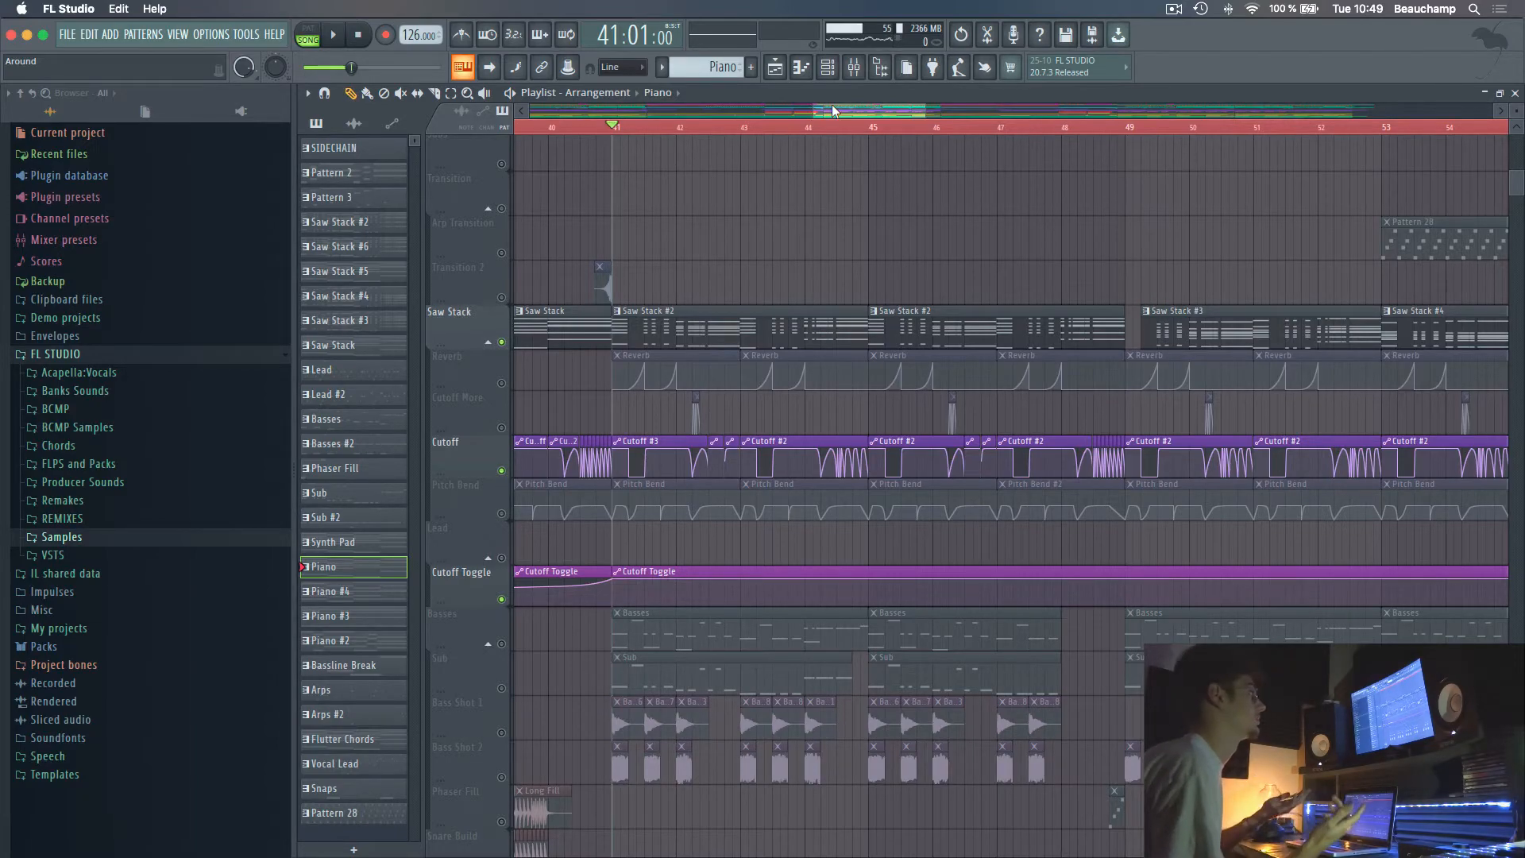
Compare the Saw Stack played from bar 41 without the Cutoff More automation track and from bar 42 with it enabled
{"action": "key", "text": "space"}
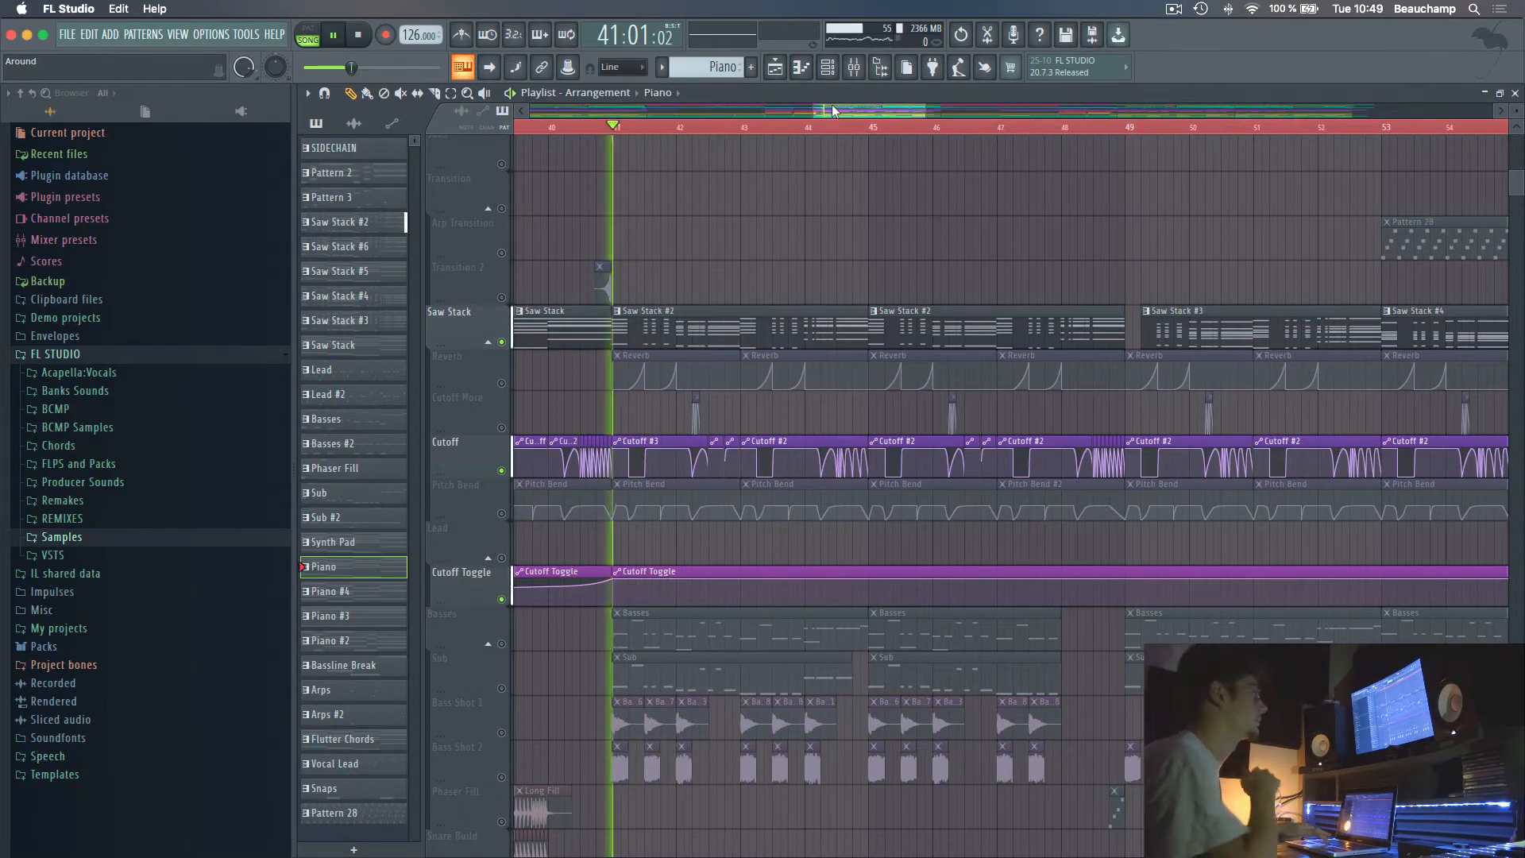
{"action": "key", "text": "space"}
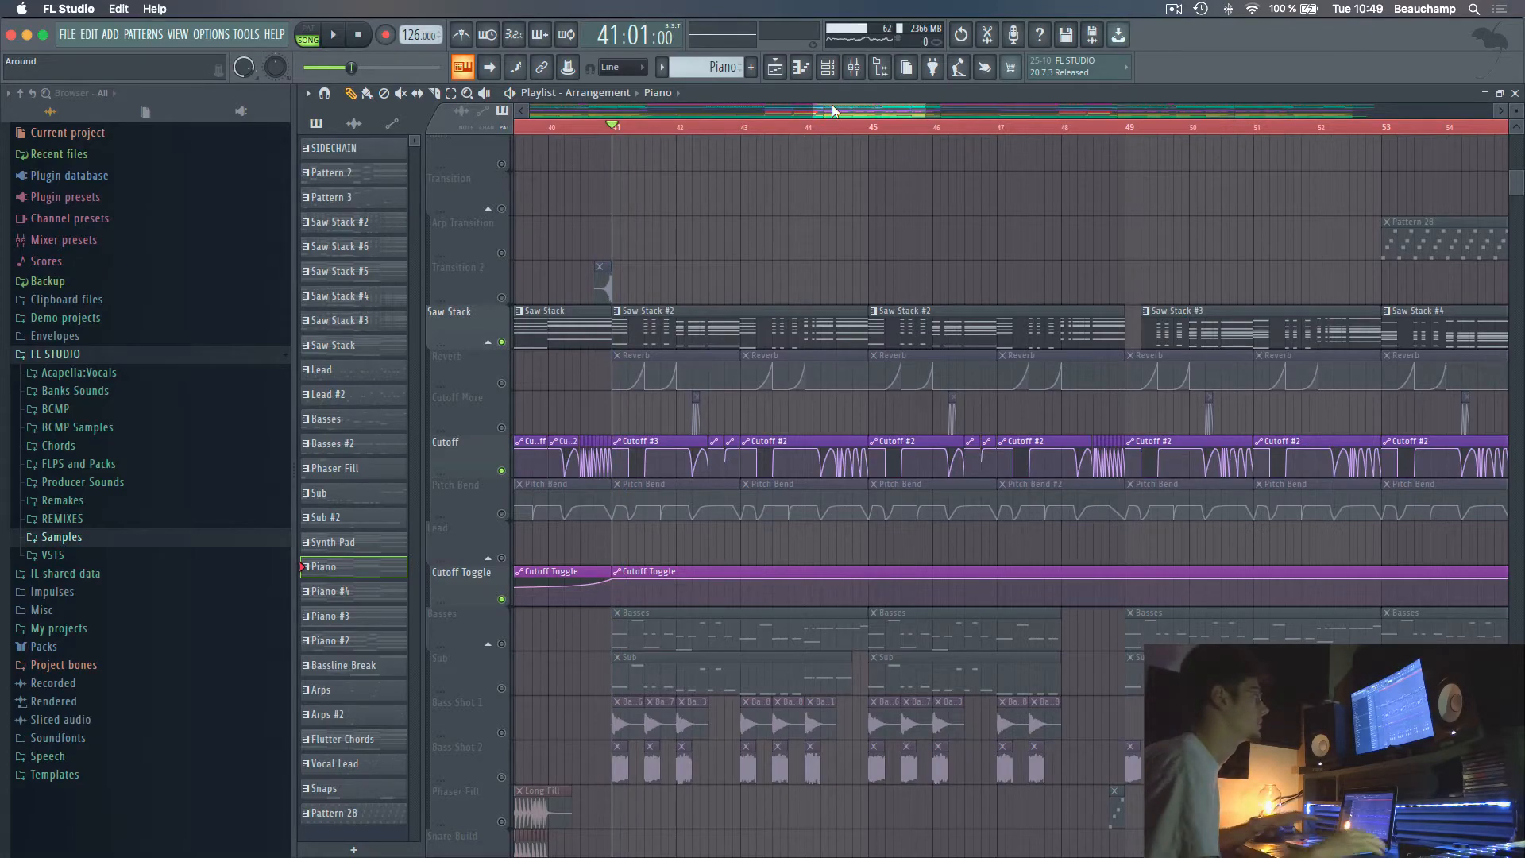
{"action": "left_click", "coordinate": [647, 128]}
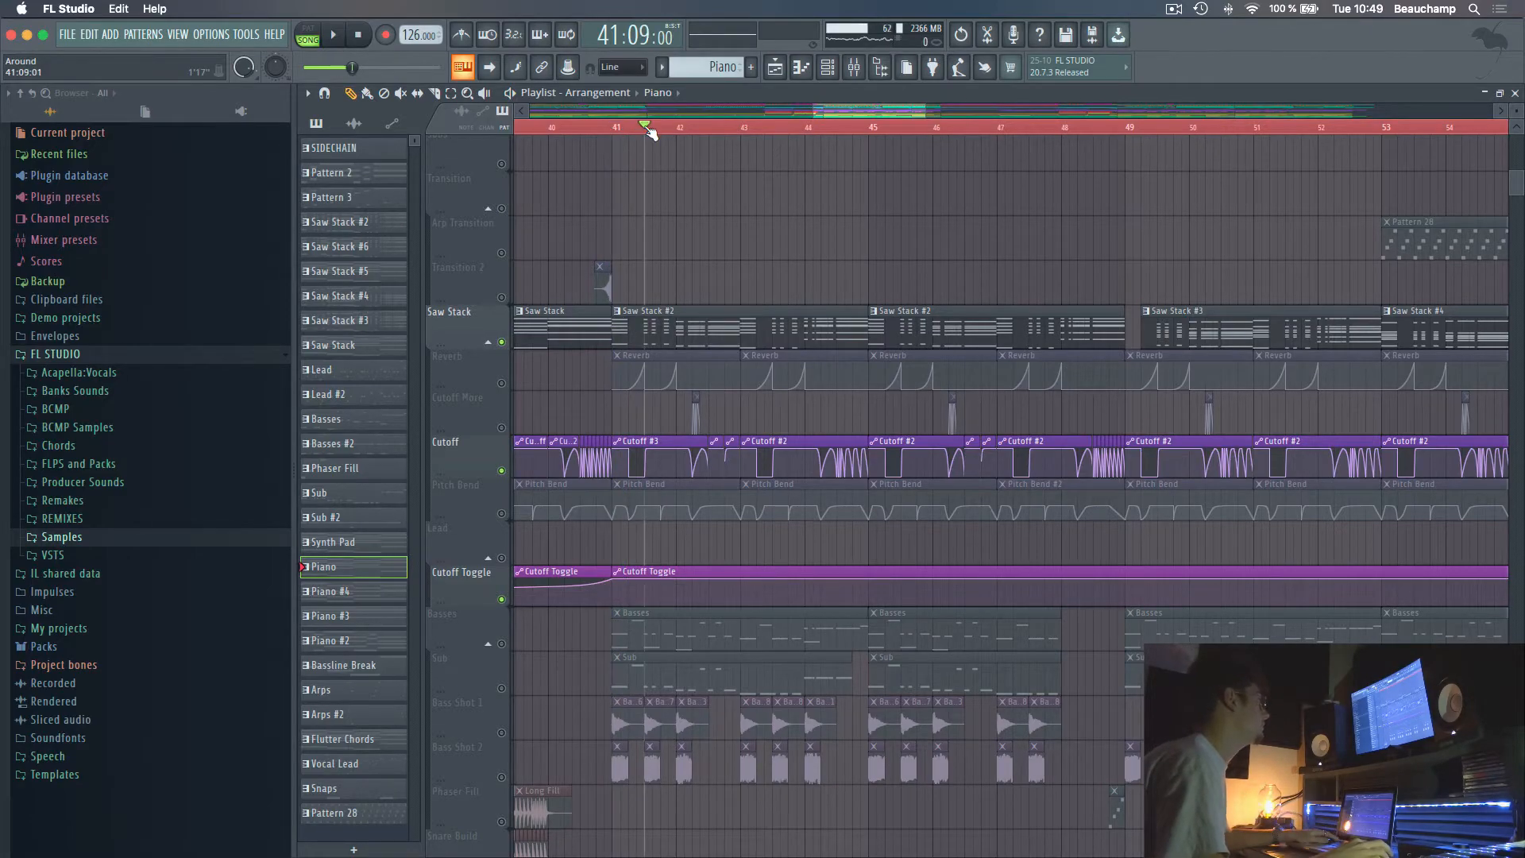
{"action": "scroll", "coordinate": [659, 134], "scroll_direction": "up", "scroll_amount": 3}
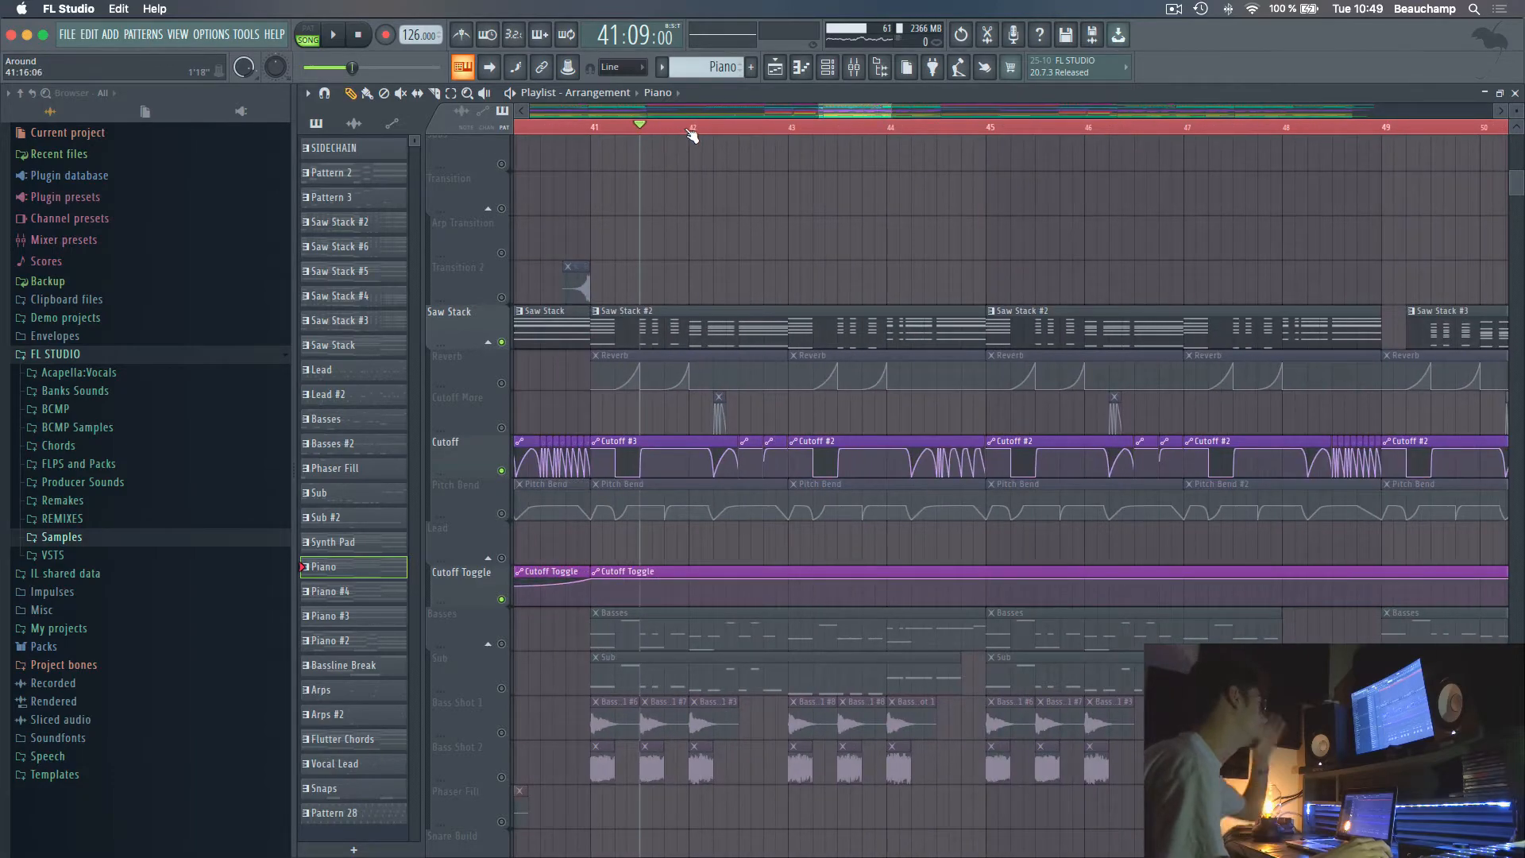
{"action": "left_click", "coordinate": [690, 129]}
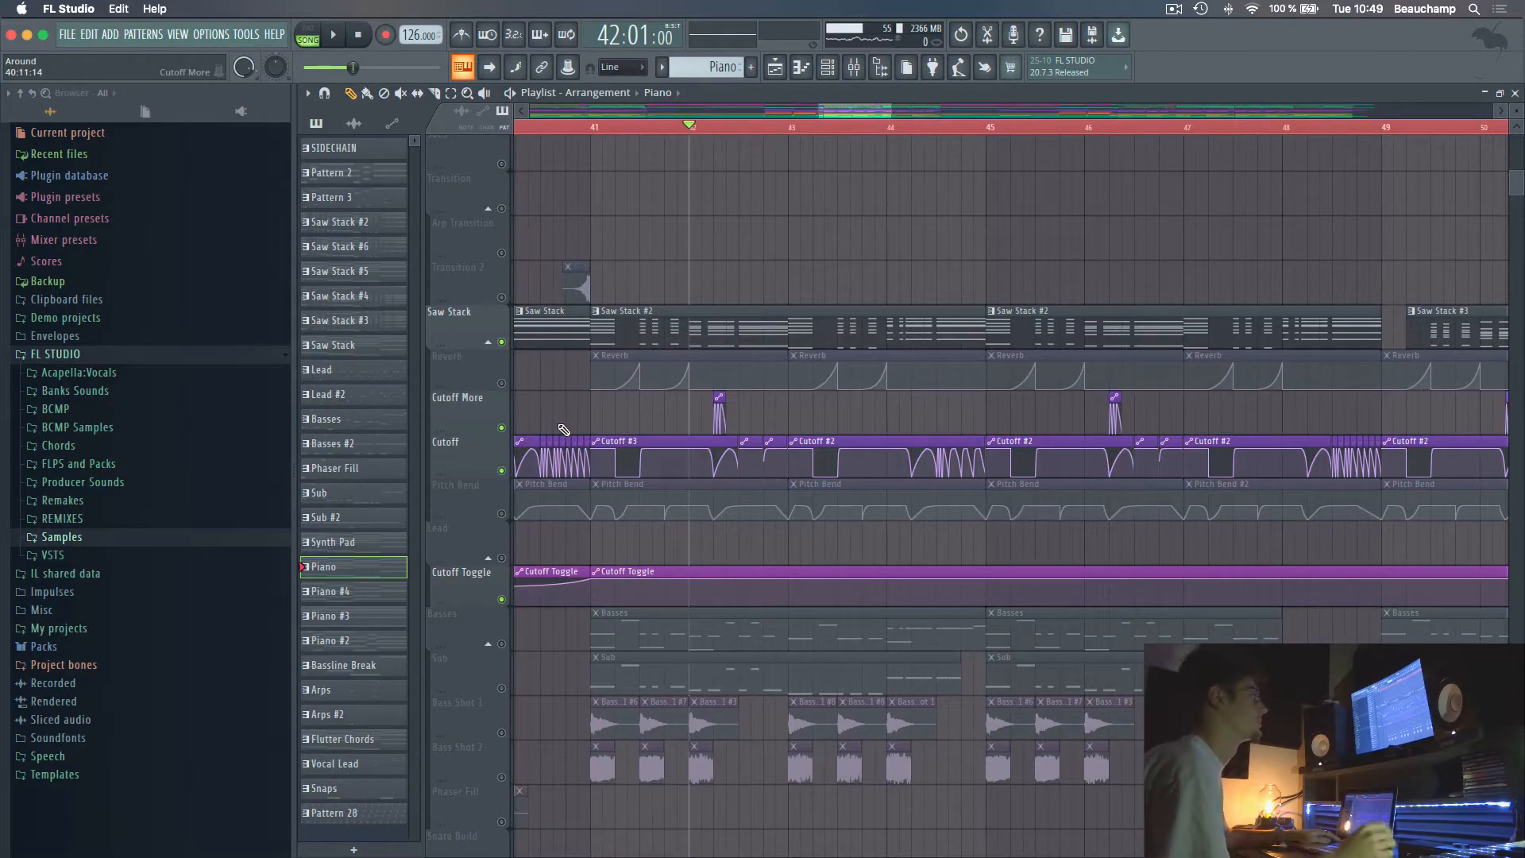
{"action": "key", "text": "space"}
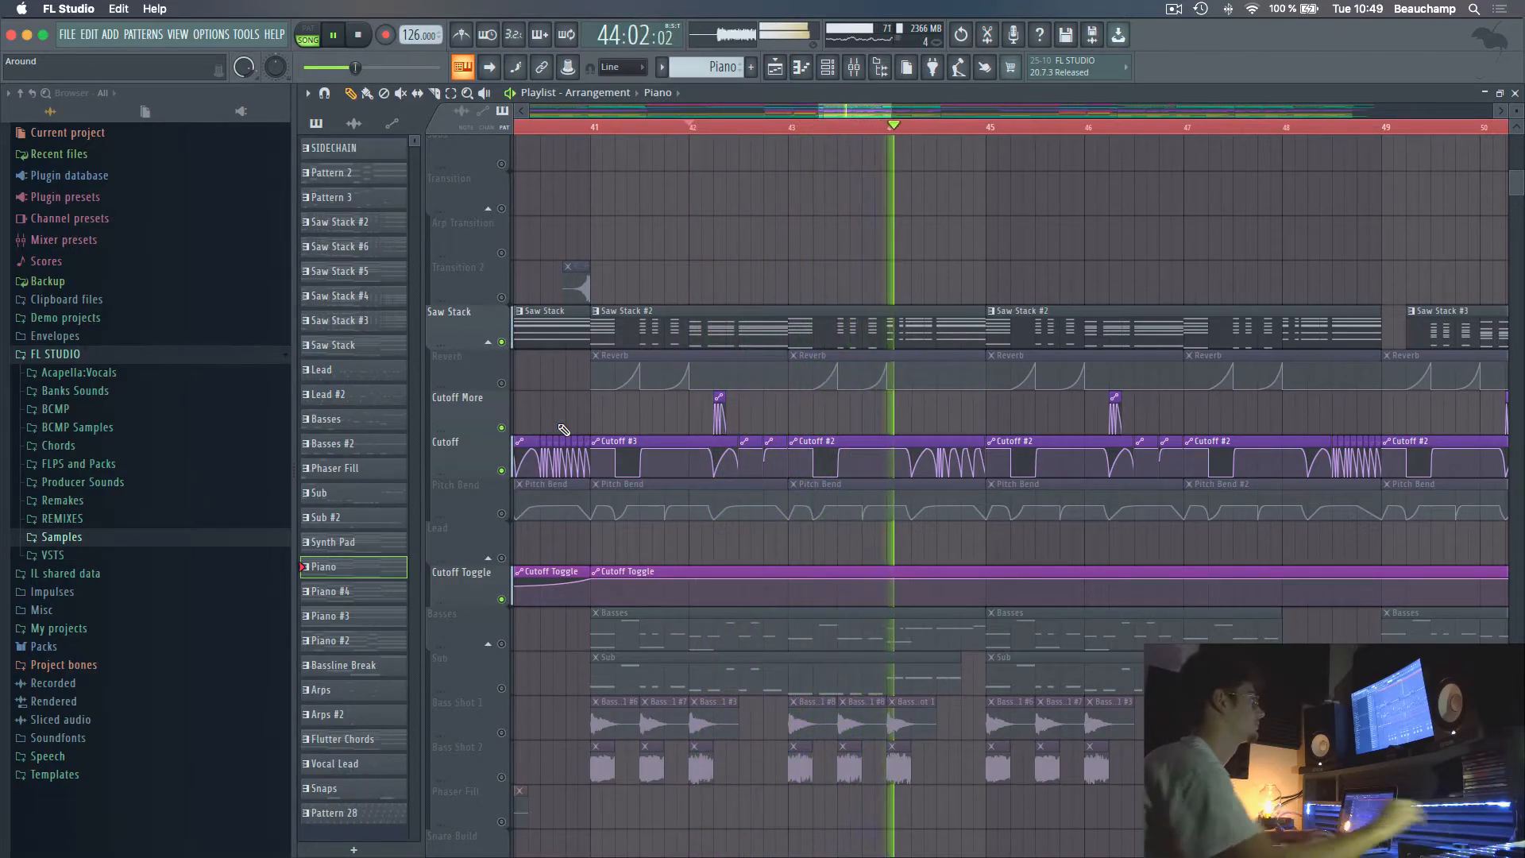
{"action": "key", "text": "space"}
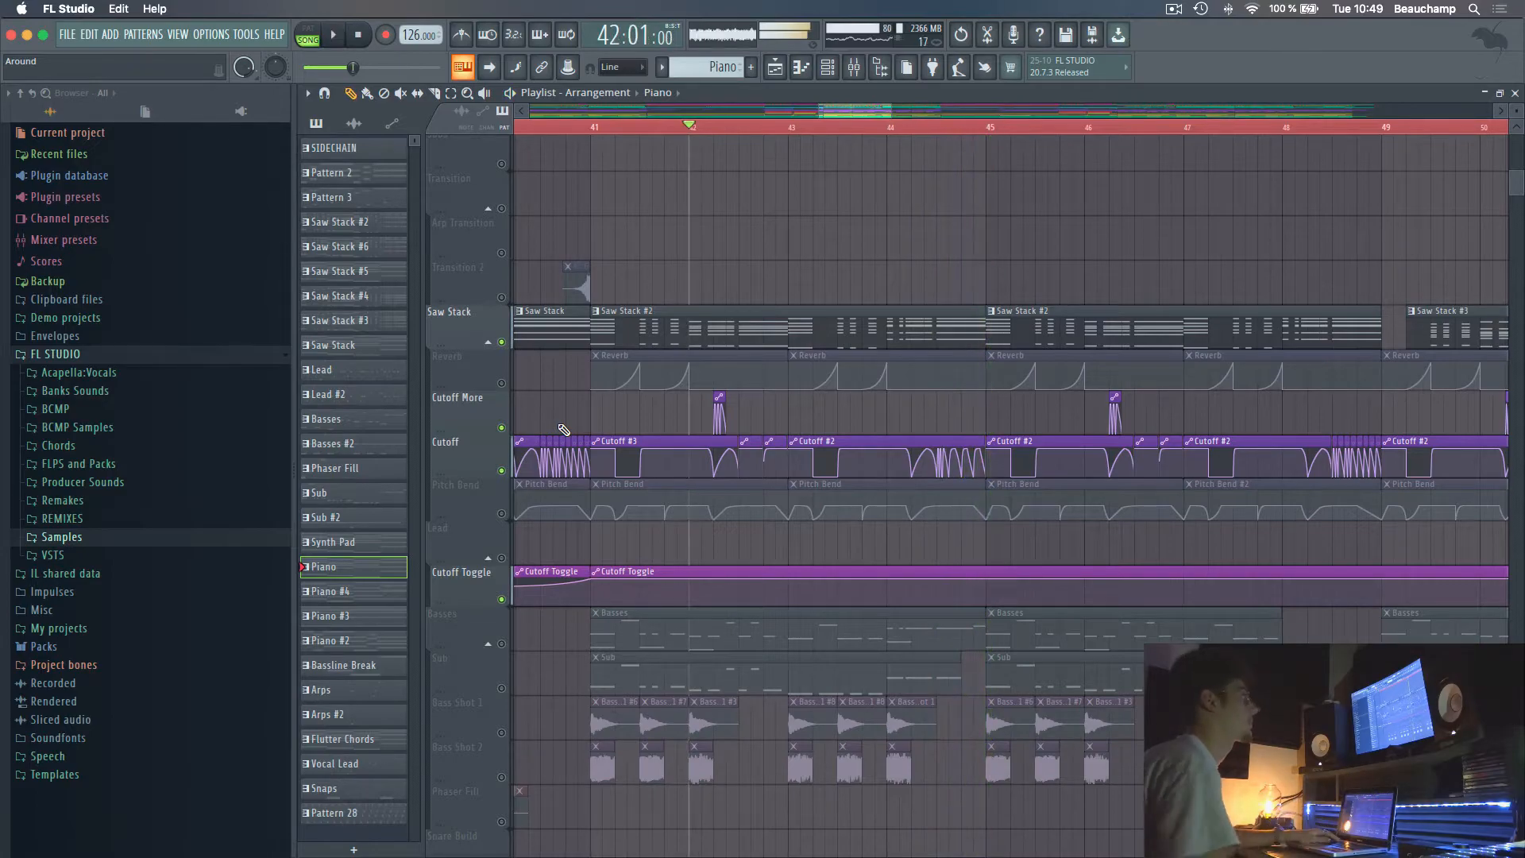
Play the Saw Stack from beat position 44:05 to hear the rapid Cutoff curves before bar 45
{"action": "left_click", "coordinate": [921, 132]}
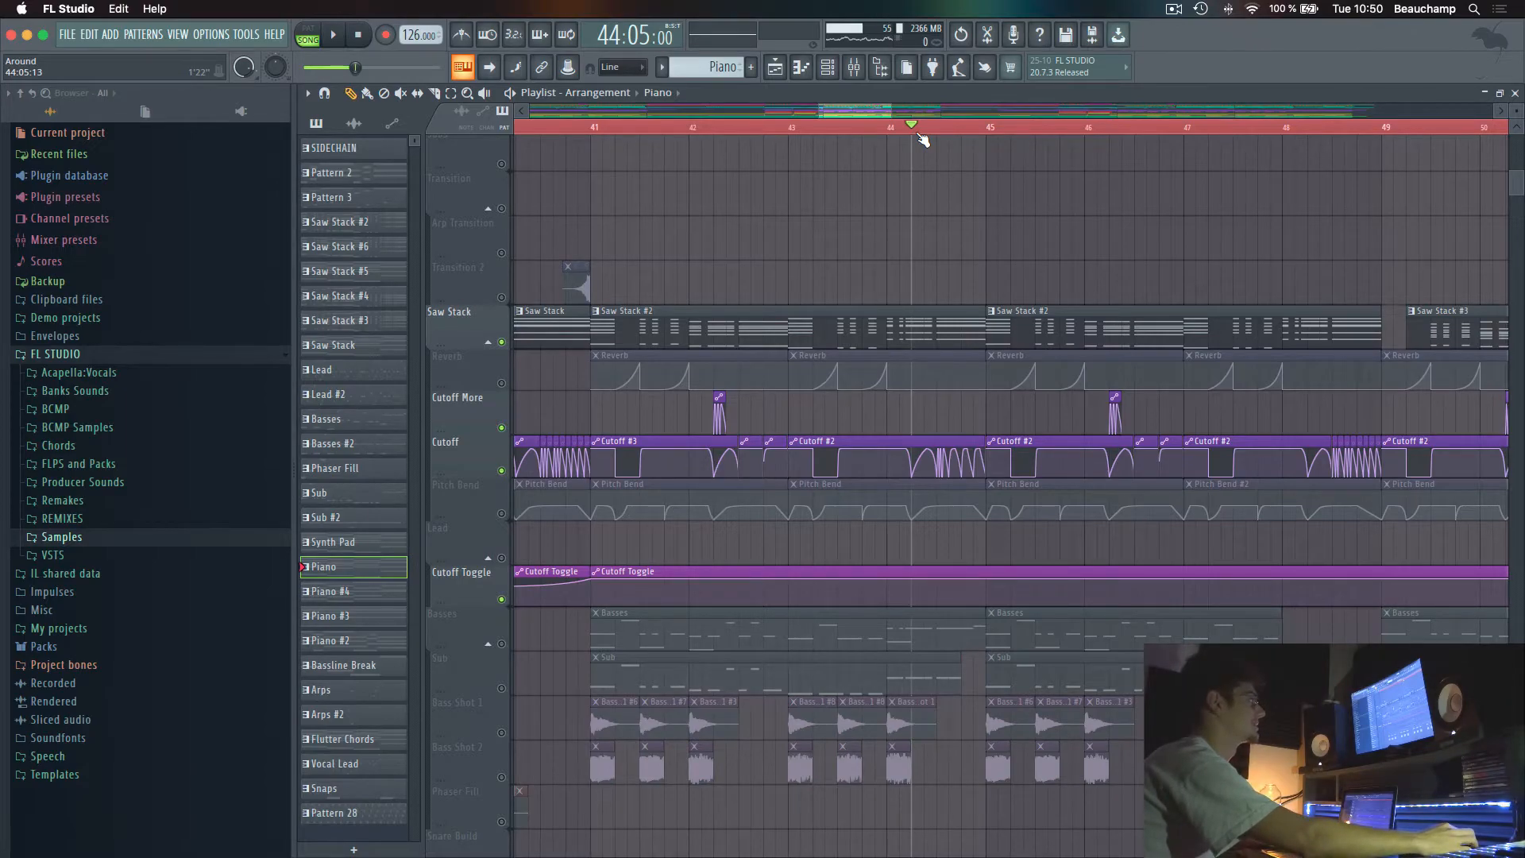
{"action": "key", "text": "space"}
{"action": "key", "text": "space"}
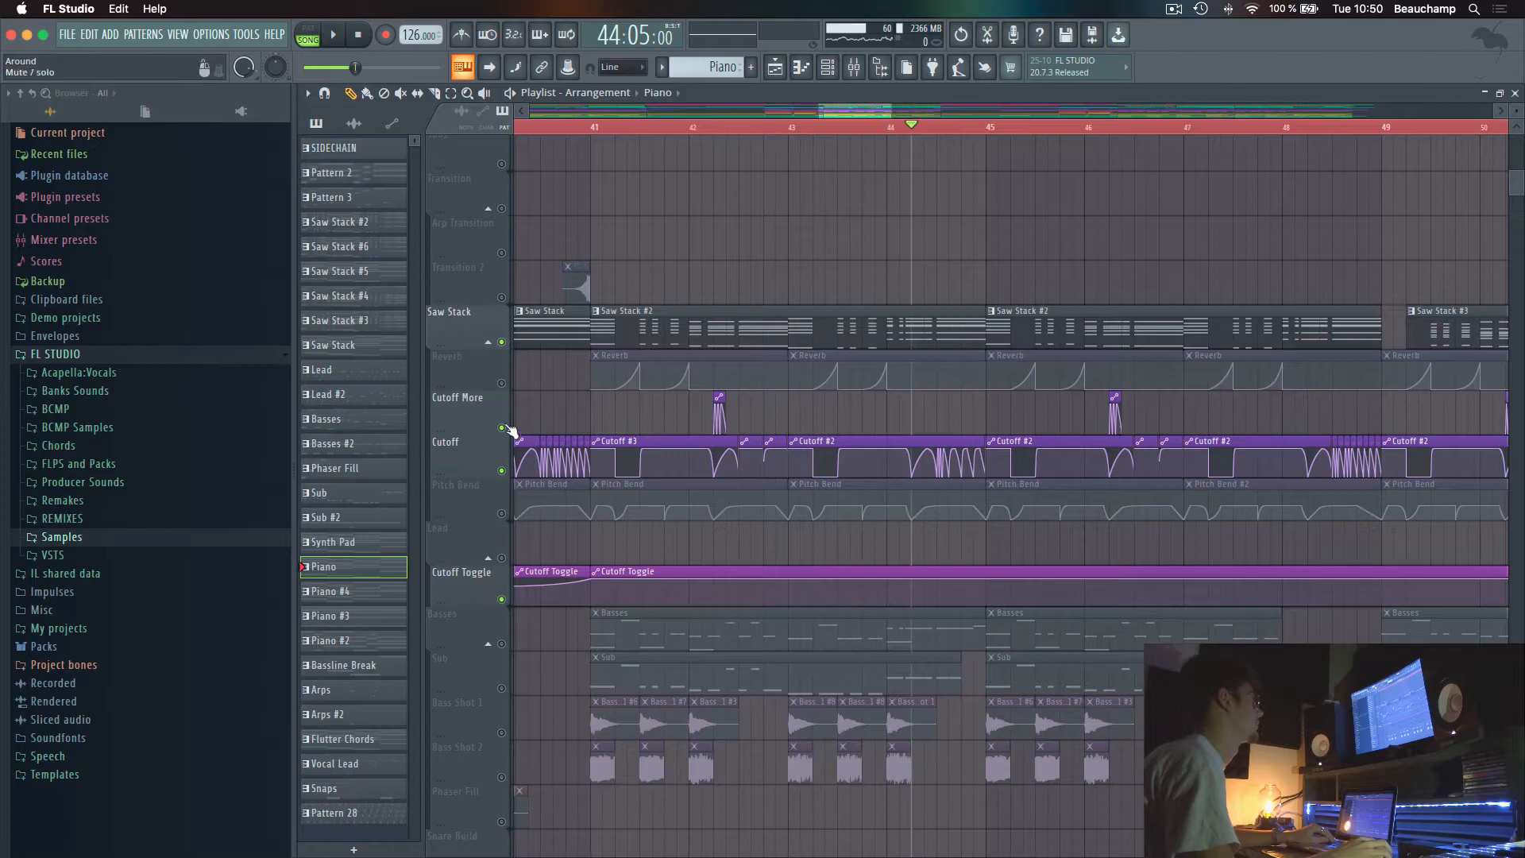
Enable the Reverb automation track and play the Saw Stack with it from bar 41
{"action": "left_click", "coordinate": [502, 384]}
{"action": "left_click", "coordinate": [596, 129]}
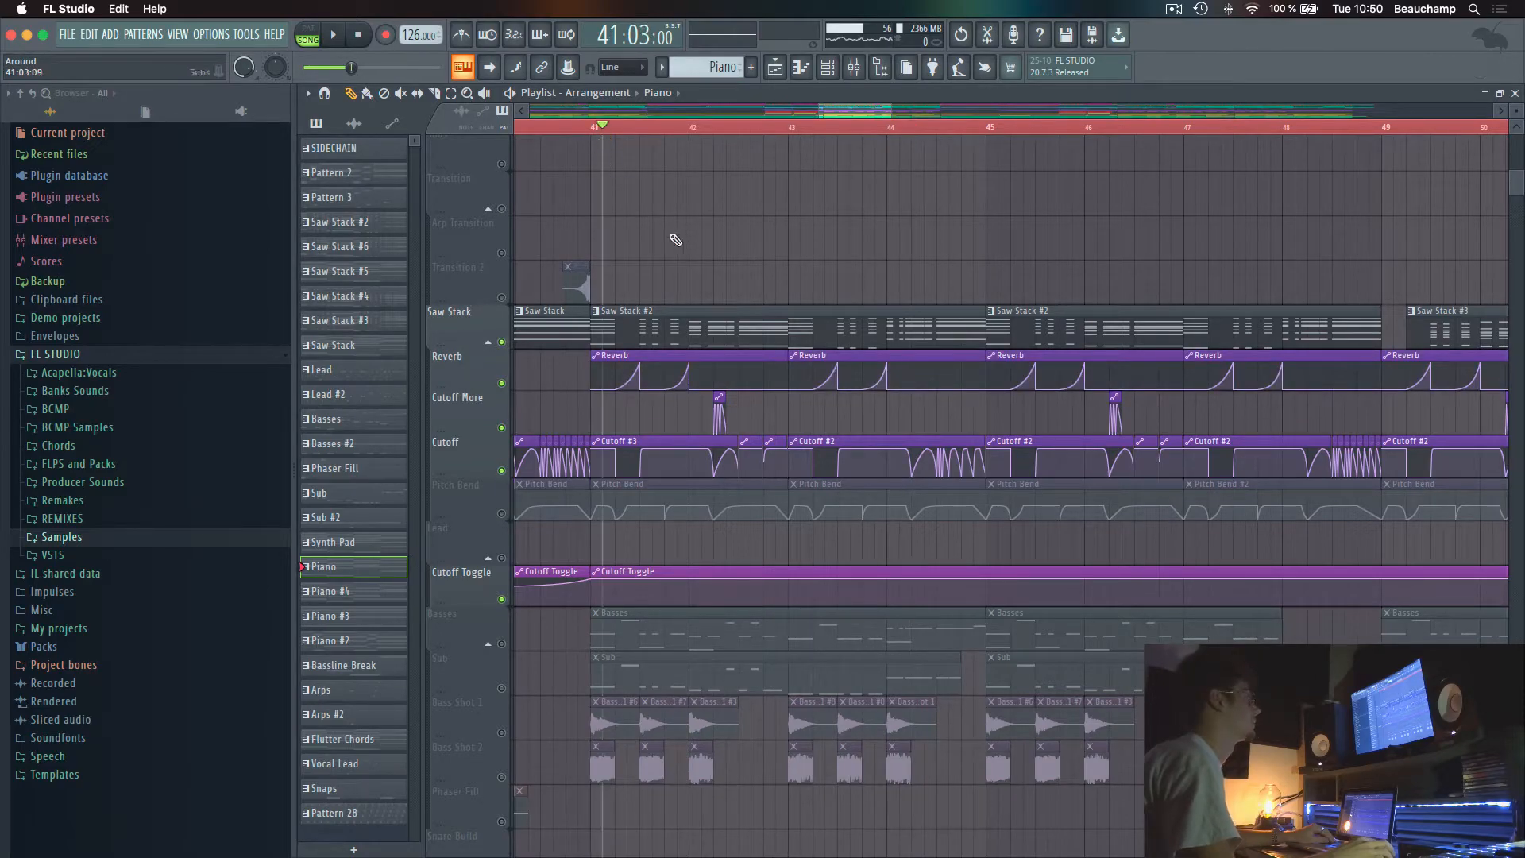
{"action": "key", "text": "space"}
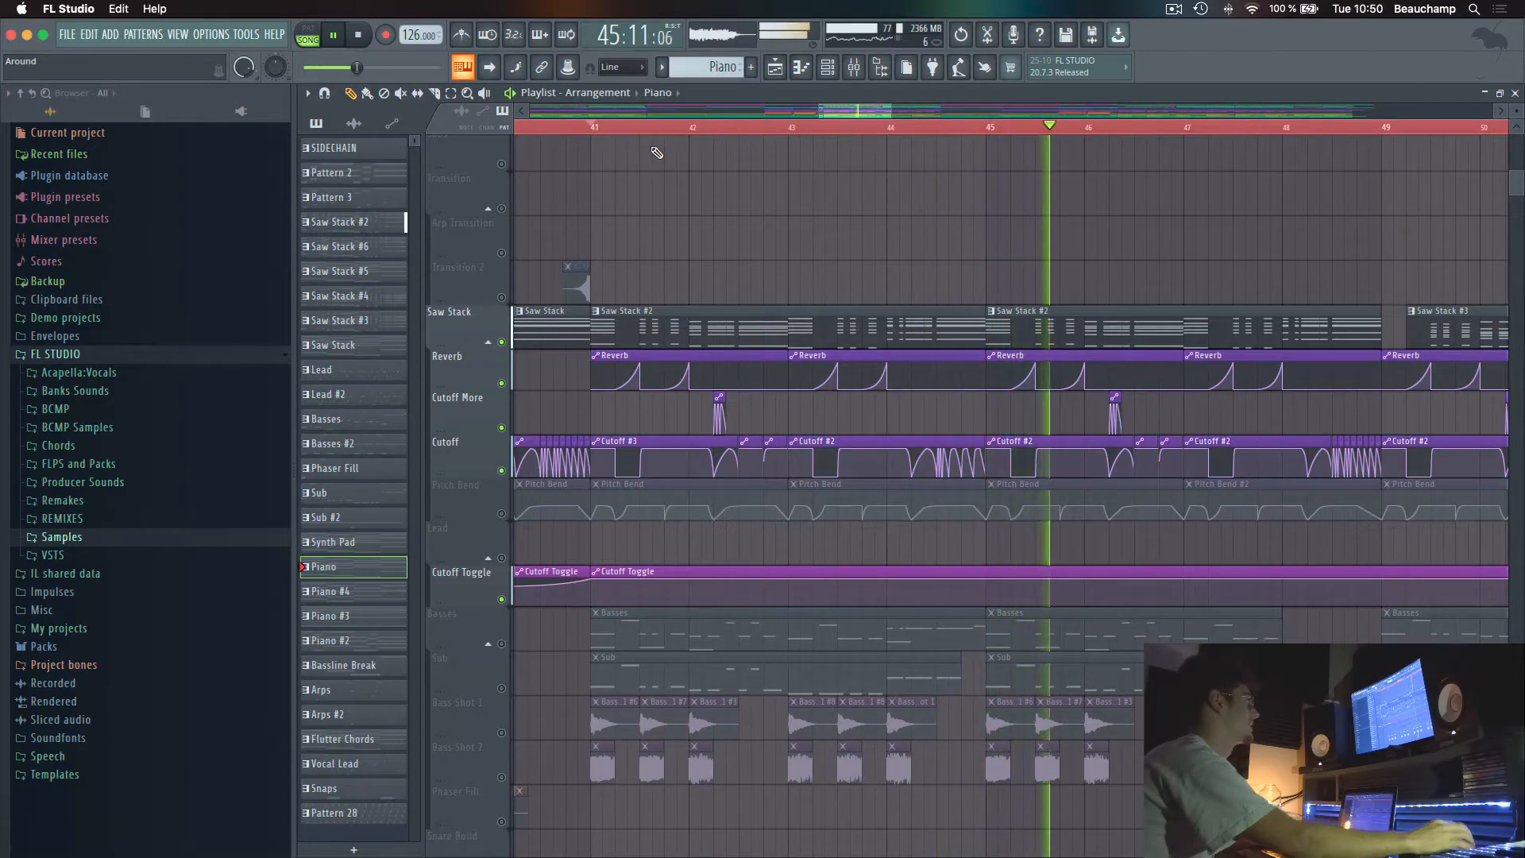
{"action": "key", "text": "space"}
Enable the Pitch Bend automation track and play the Saw Stack with all its automations from bar 41
{"action": "scroll", "coordinate": [634, 133], "scroll_direction": "up", "scroll_amount": 1}
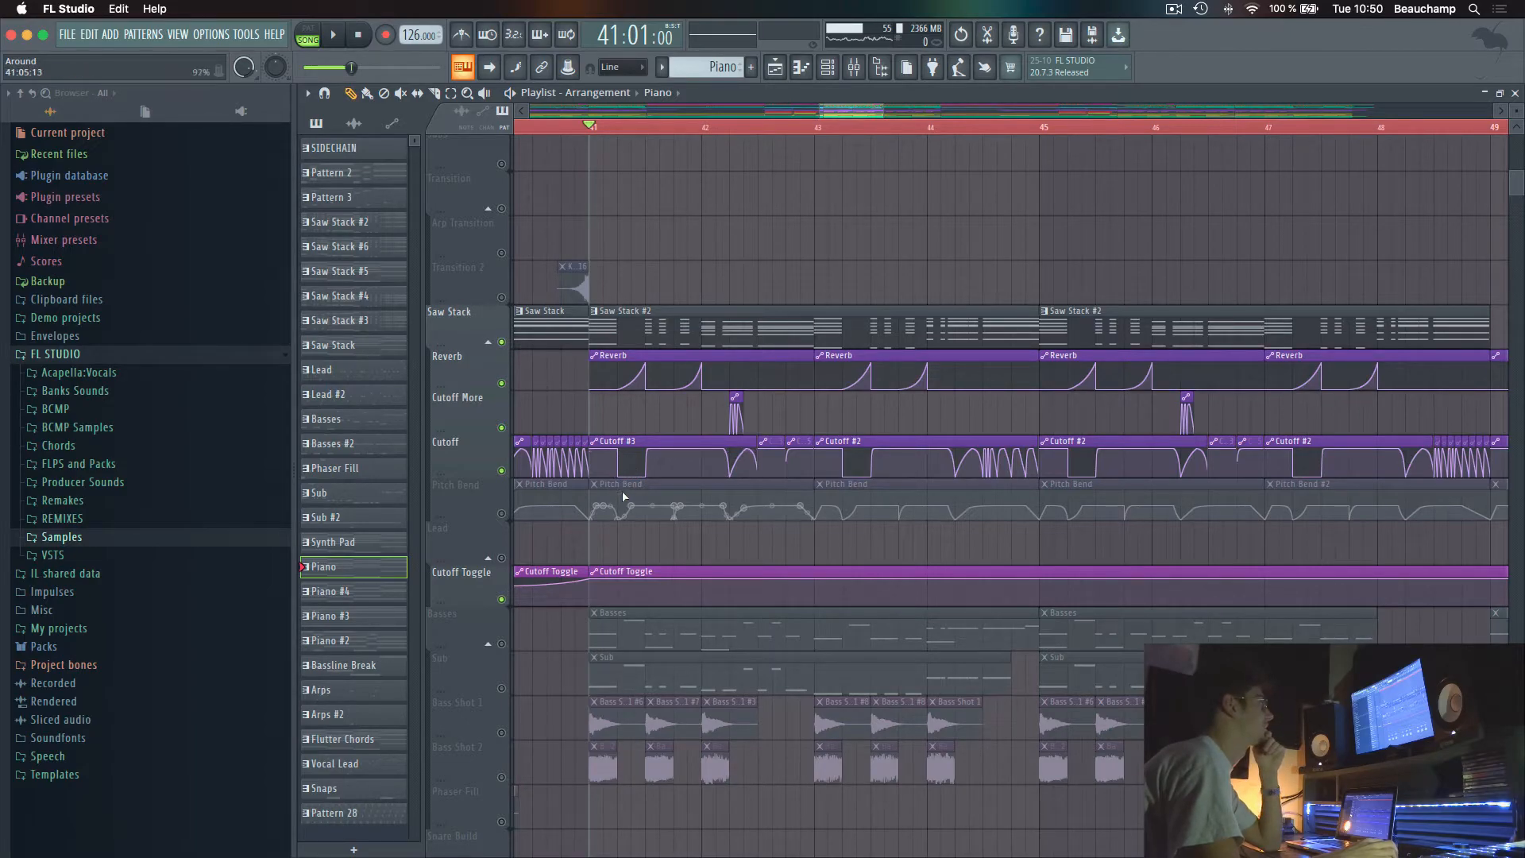
{"action": "left_click", "coordinate": [501, 514]}
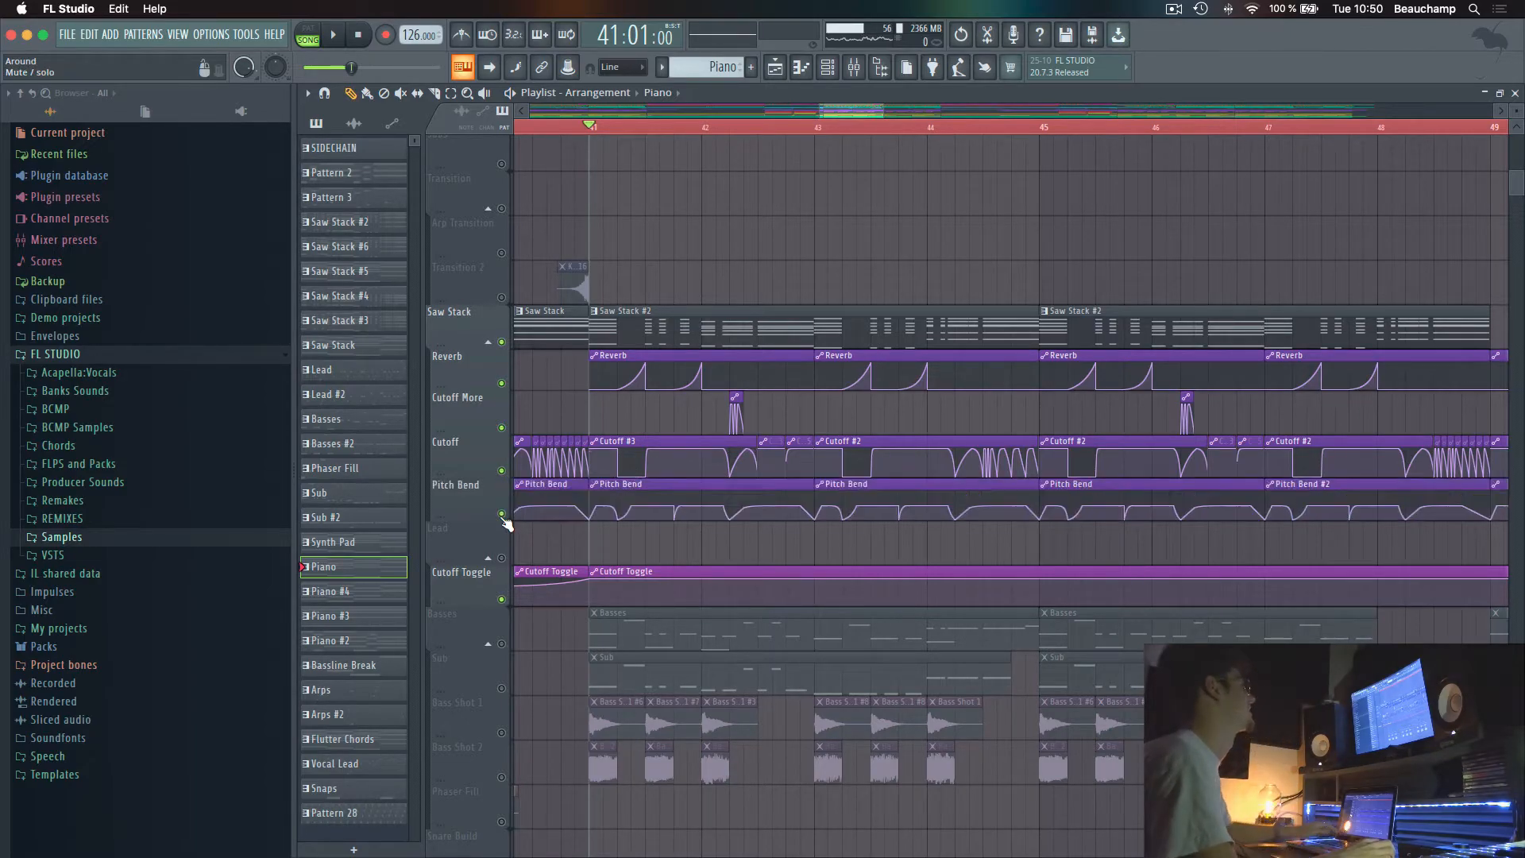
{"action": "scroll", "coordinate": [611, 131], "scroll_direction": "down", "scroll_amount": 4}
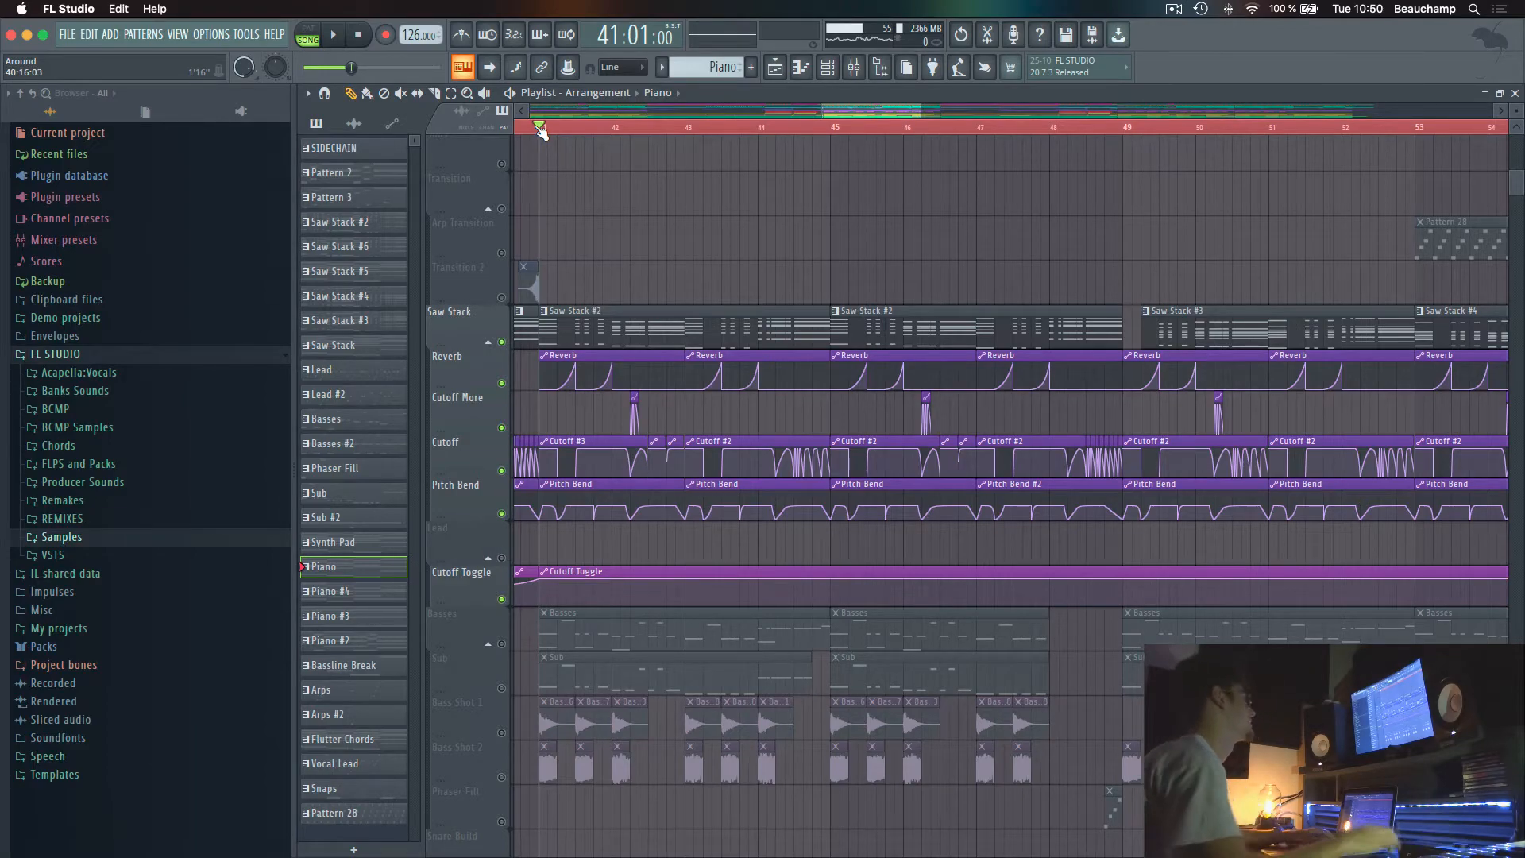
{"action": "scroll", "coordinate": [552, 135], "scroll_direction": "up", "scroll_amount": 1}
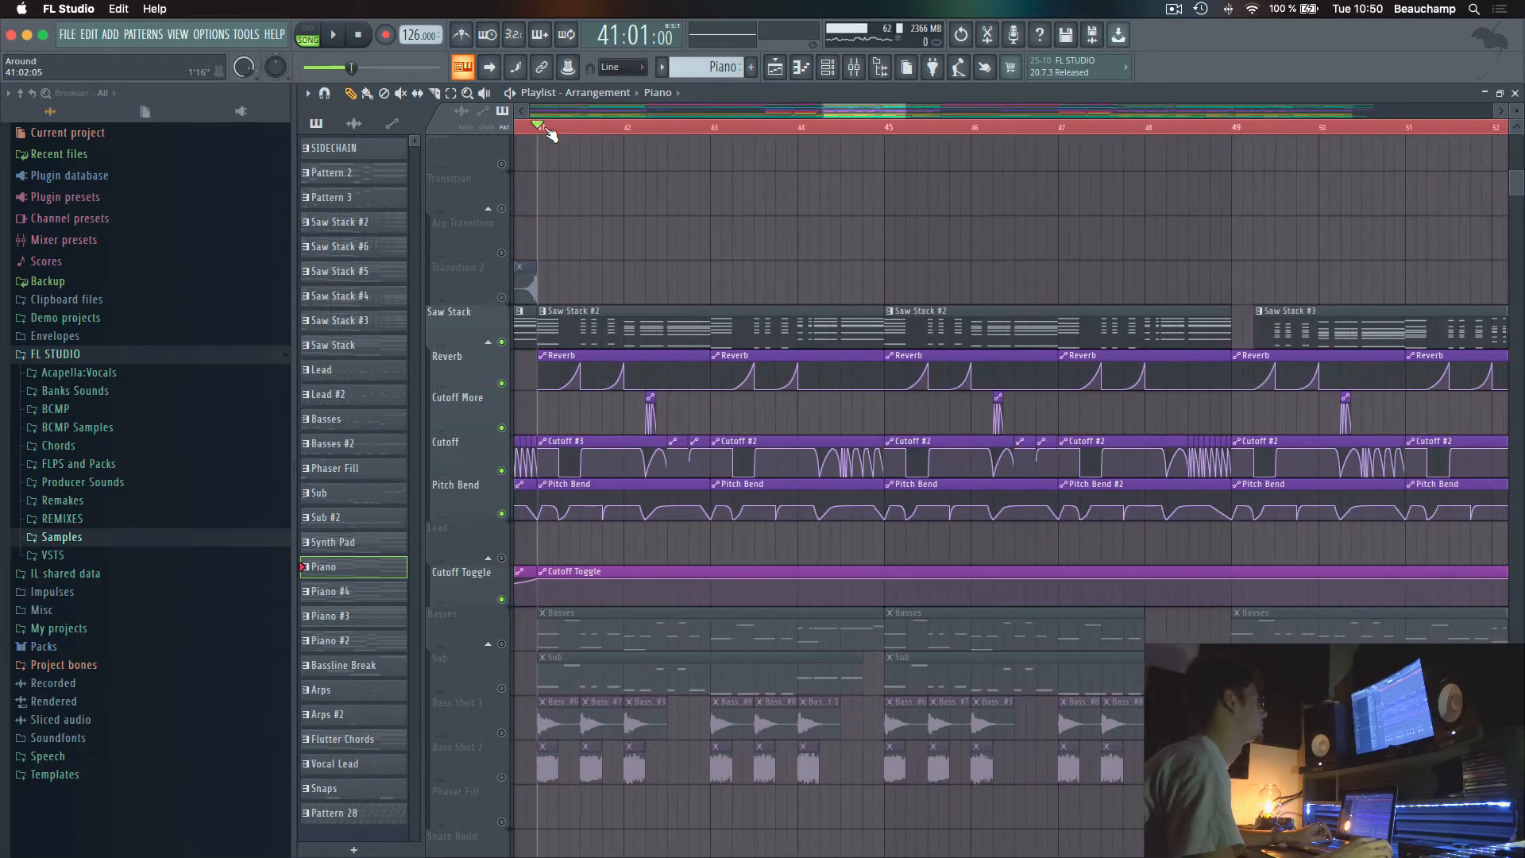
{"action": "key", "text": "space"}
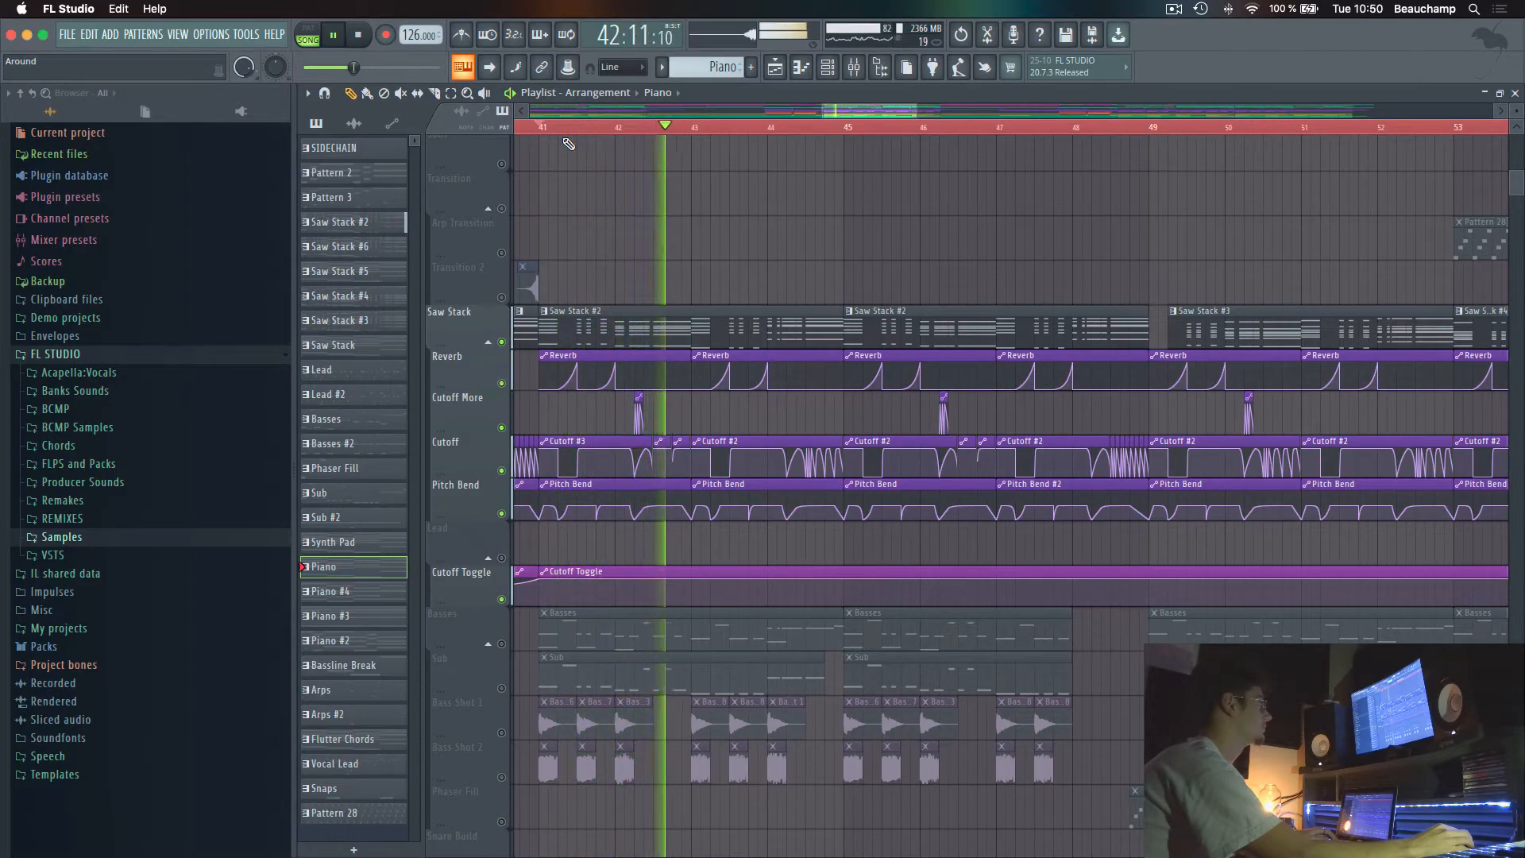
{"action": "key", "text": "space"}
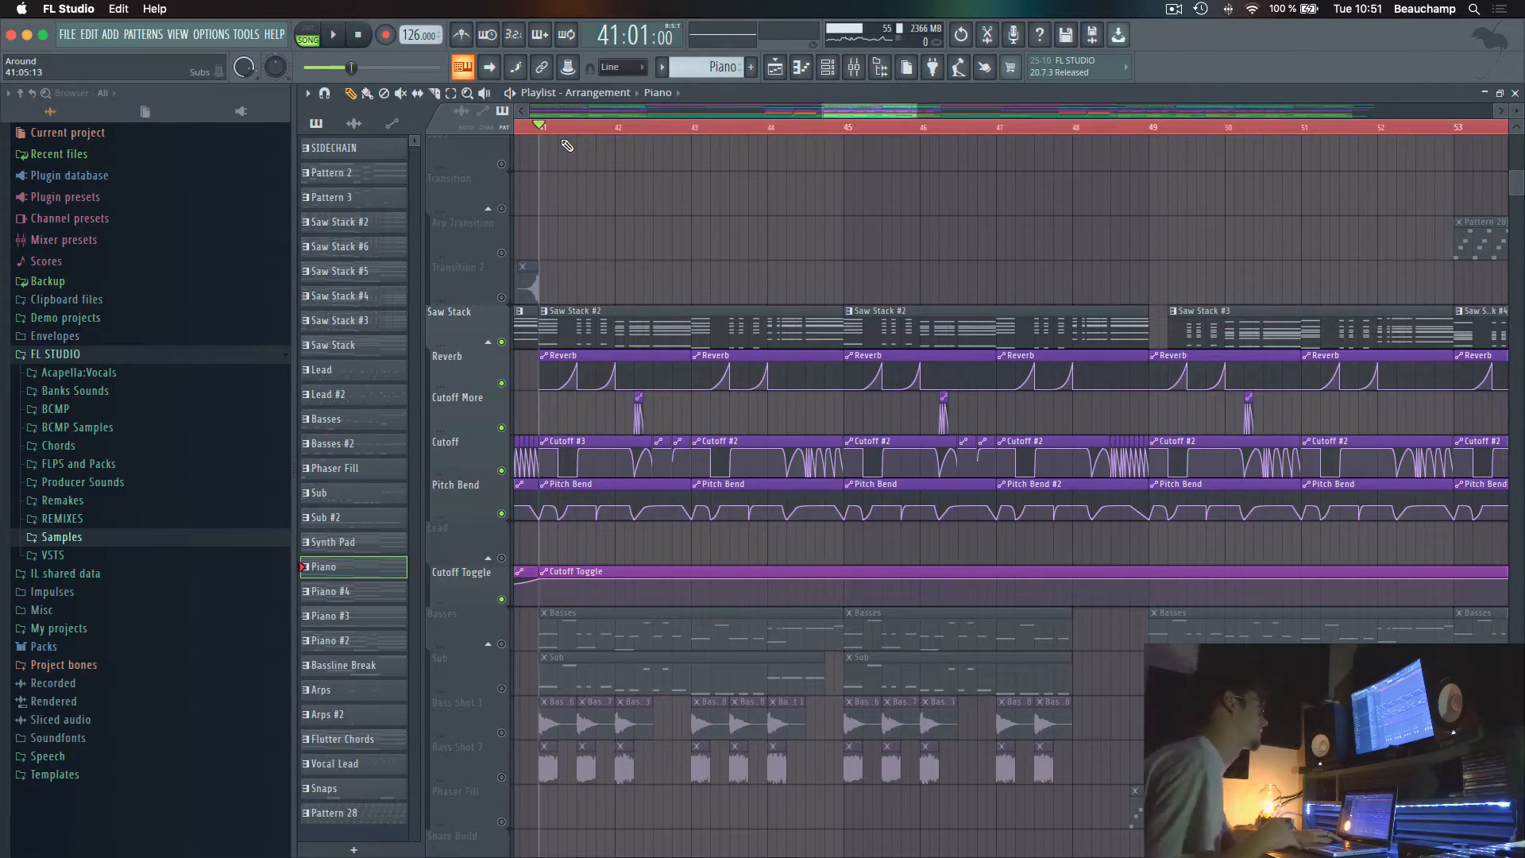
Replay the Saw Stack from bar 41 and mute the Pitch Bend automation track during playback
{"action": "key", "text": "space"}
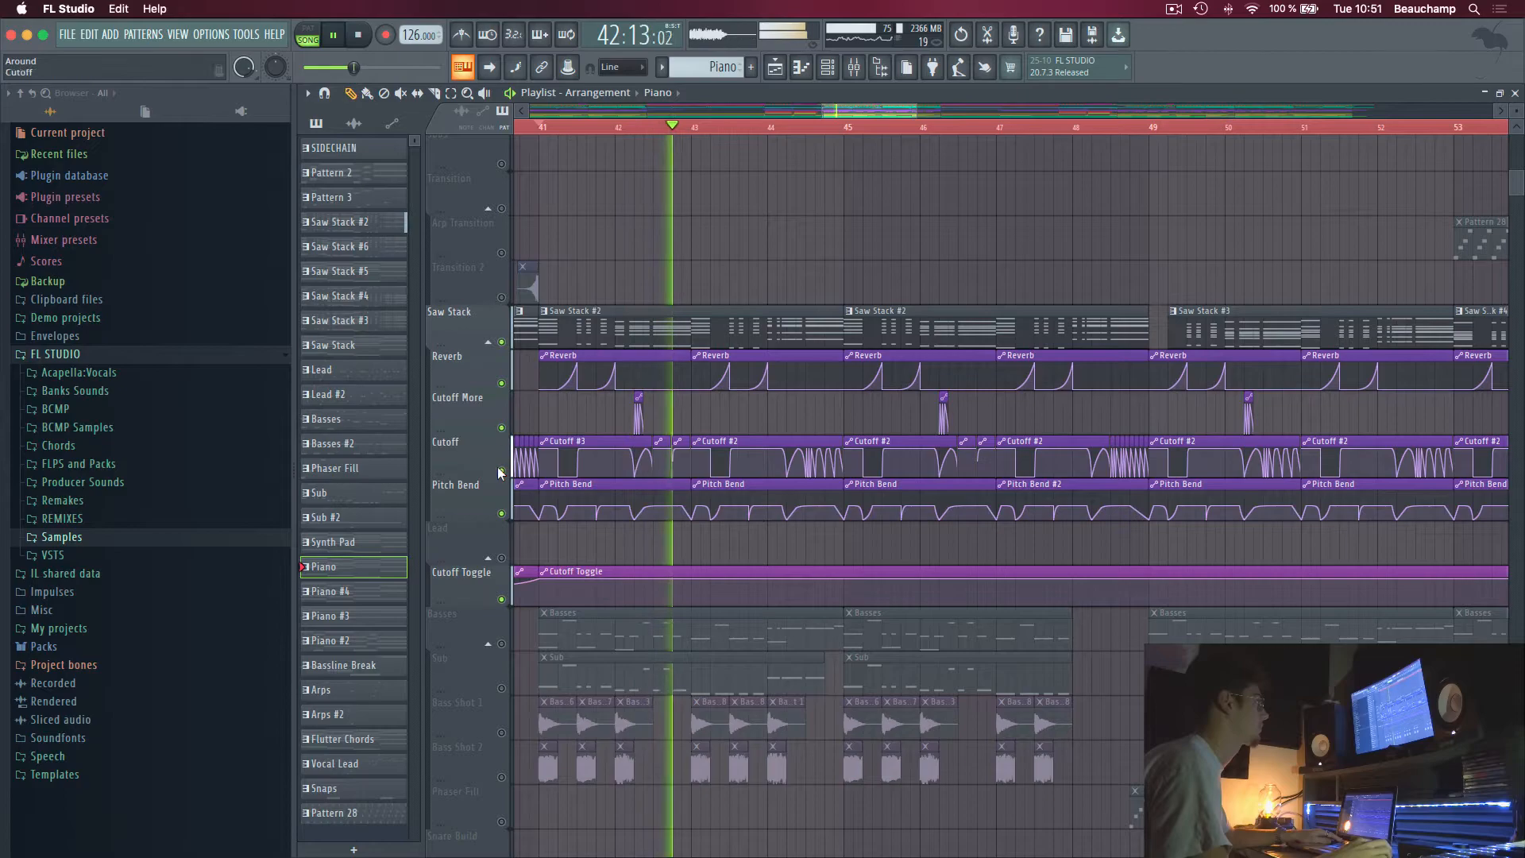
{"action": "left_click", "coordinate": [502, 513]}
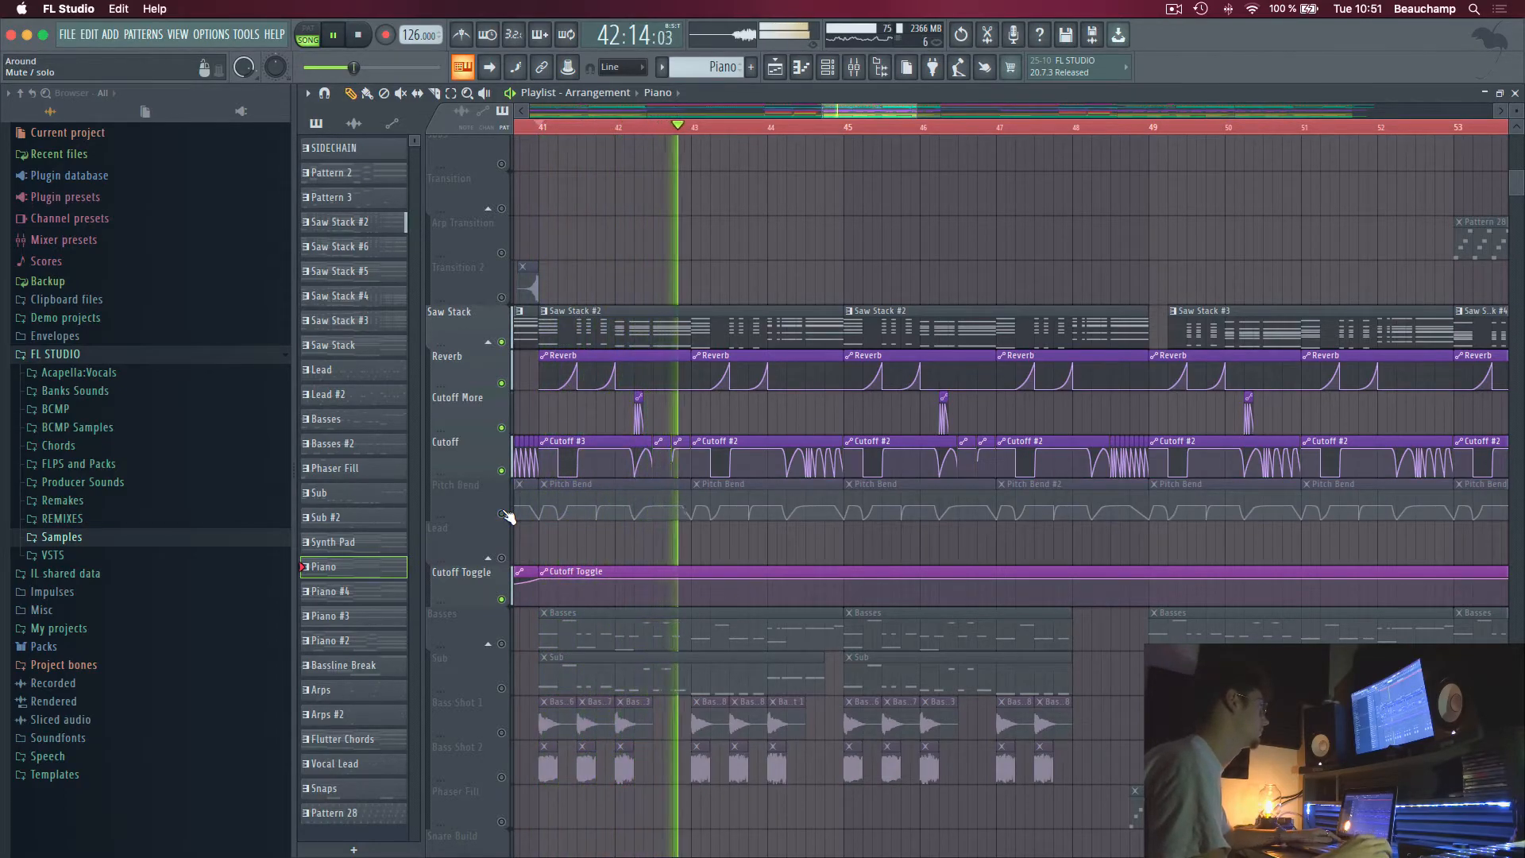
{"action": "key", "text": "space"}
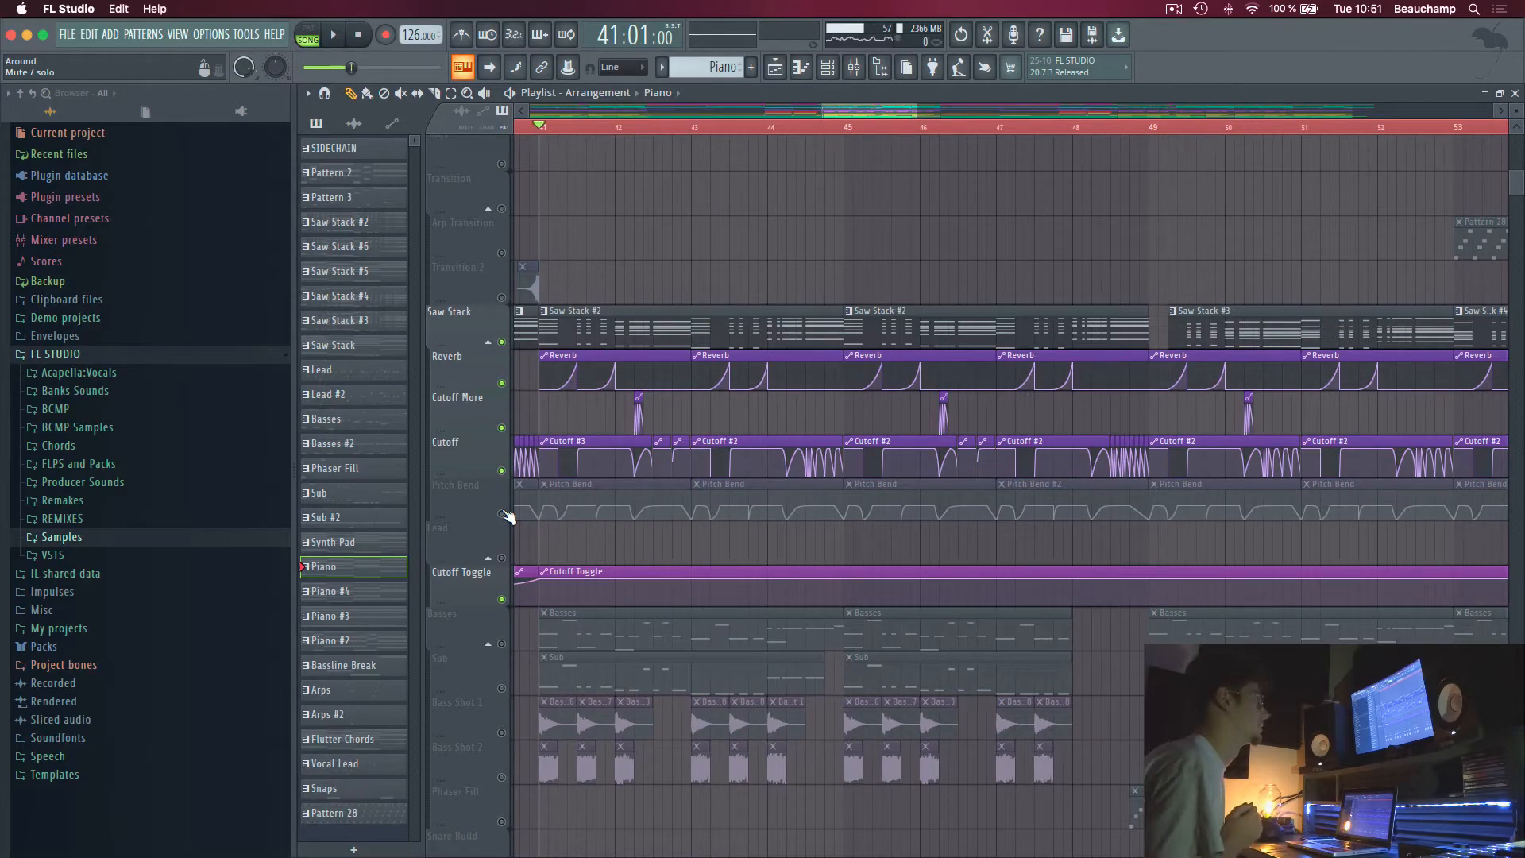
Solo the Kick track and play it from bar 41
{"action": "scroll", "coordinate": [556, 556], "scroll_direction": "up", "scroll_amount": 10}
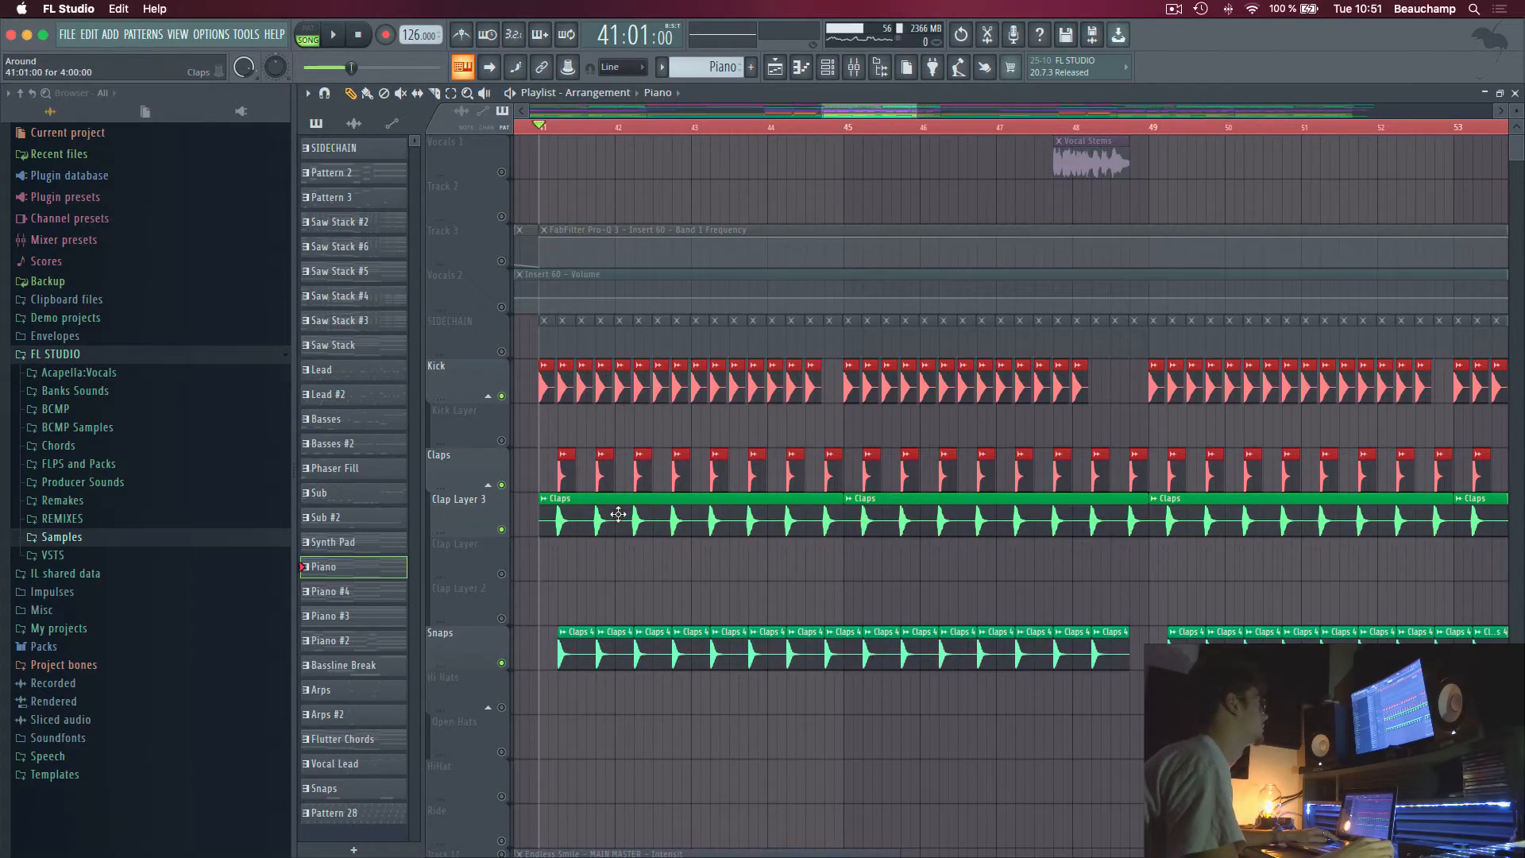
{"action": "right_click", "coordinate": [501, 396]}
{"action": "key", "text": "space"}
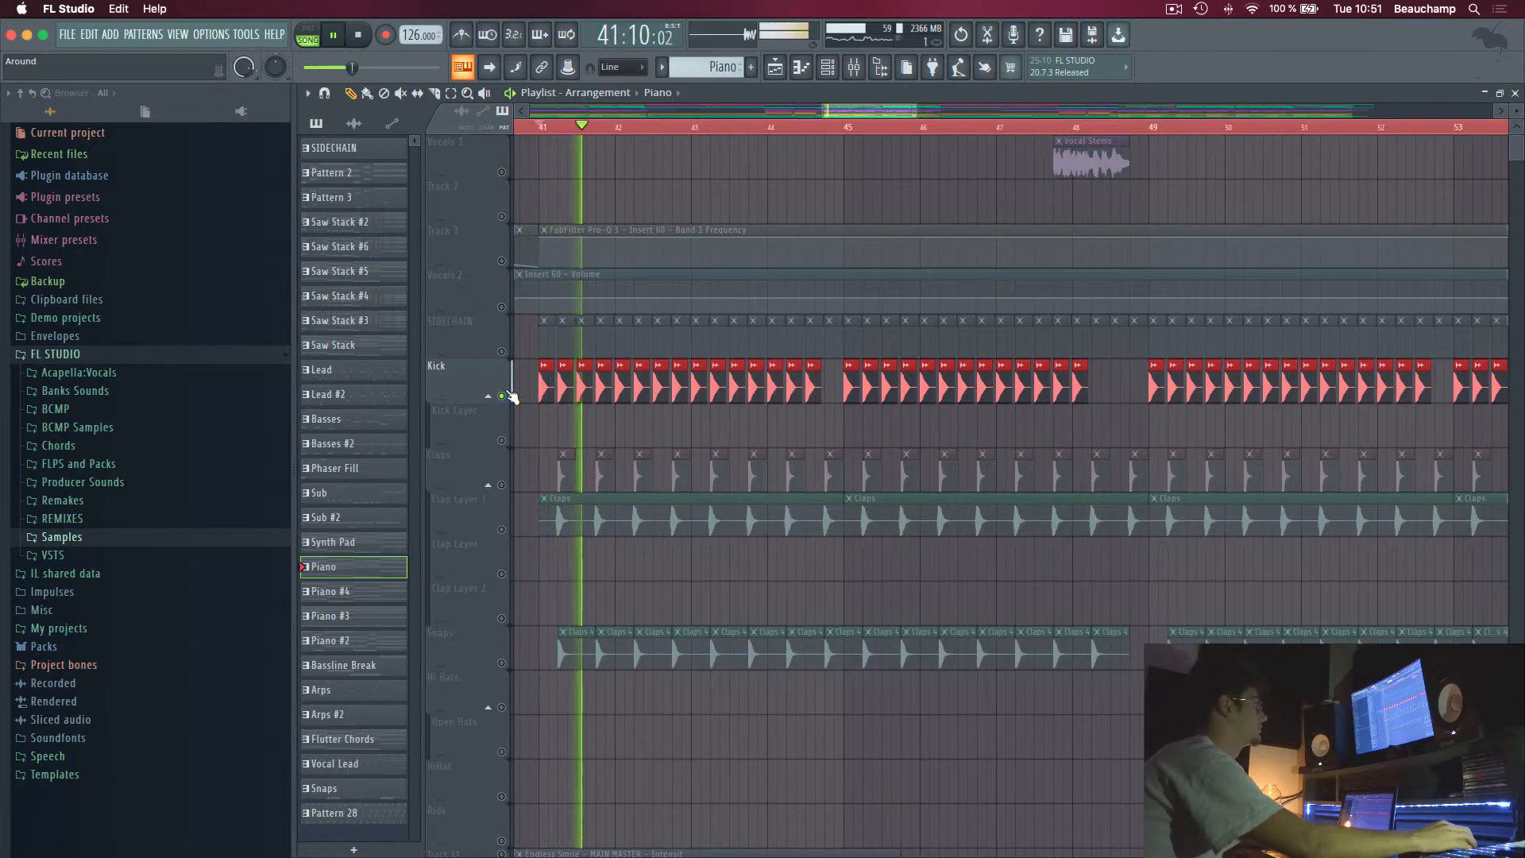
{"action": "key", "text": "space"}
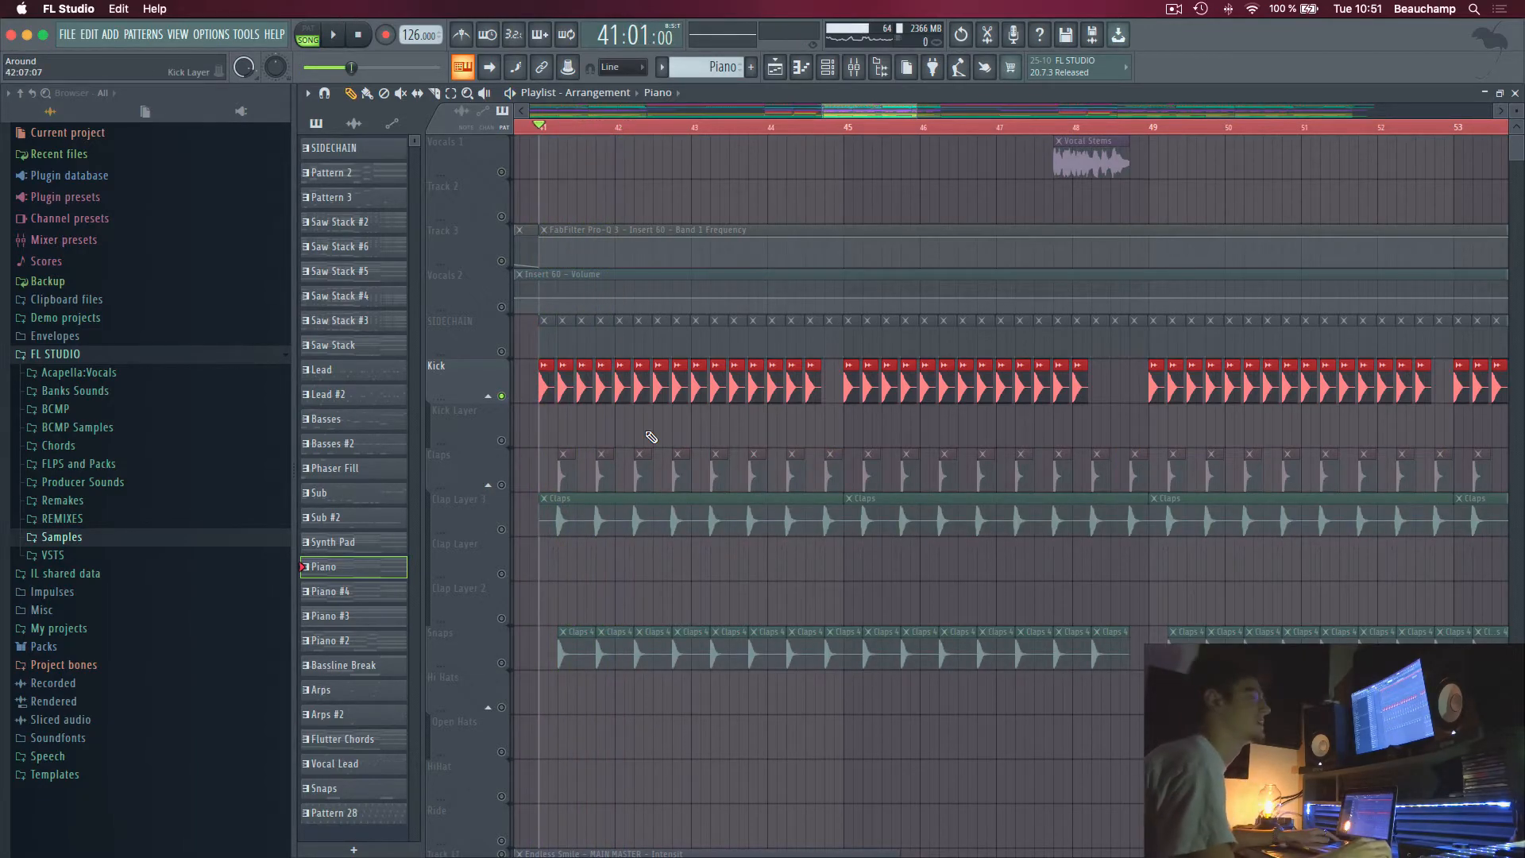
Open the DKFH_kit1_drop_kick sample's channel settings from its first clip, view the waveform and close the window
{"action": "double_click", "coordinate": [541, 384]}
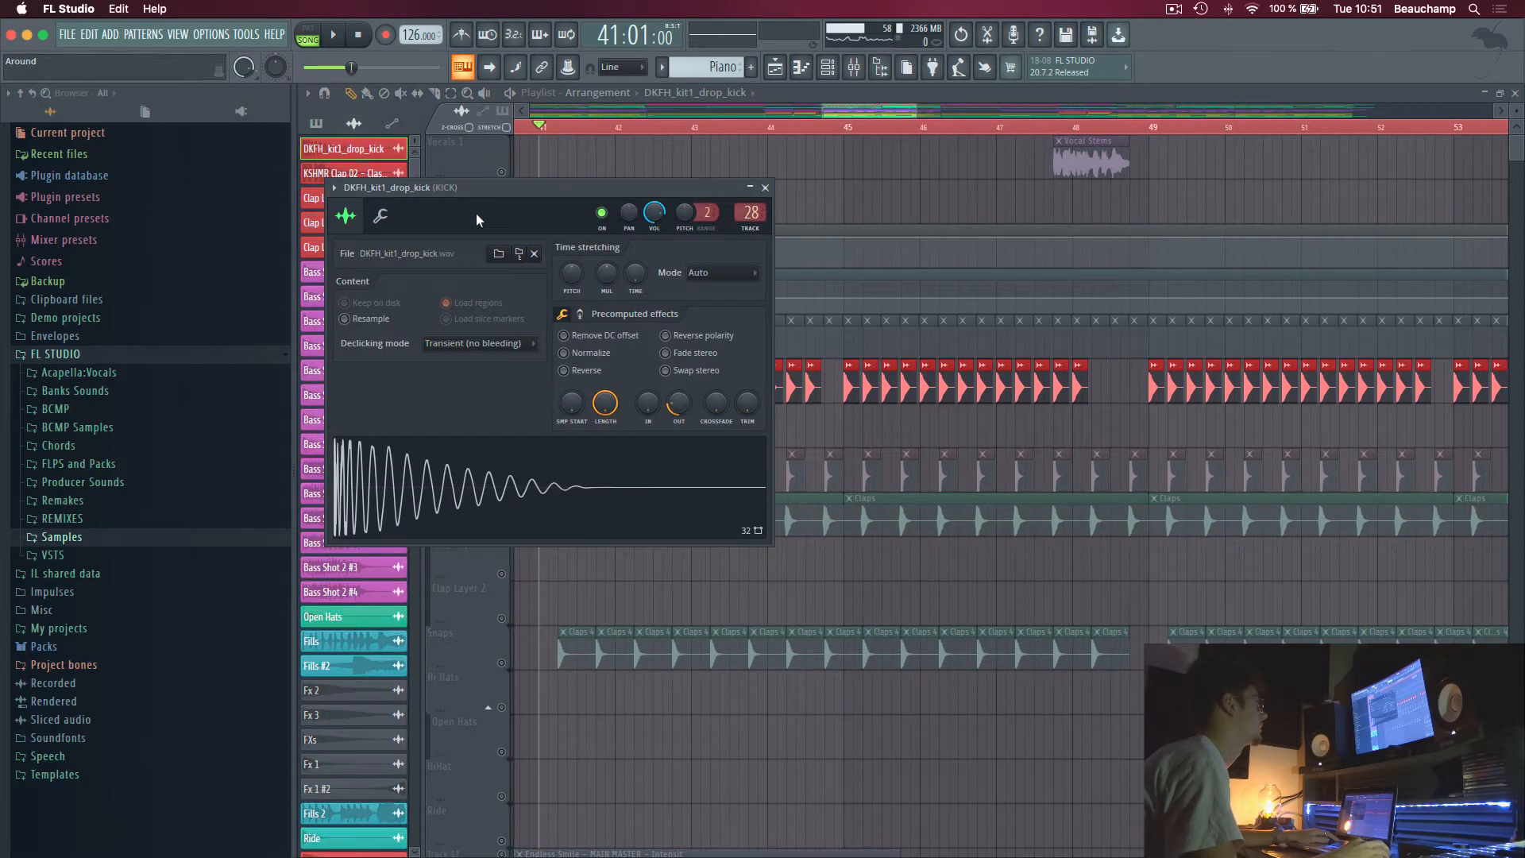
{"action": "left_click_drag", "start_coordinate": [475, 213], "coordinate": [761, 212]}
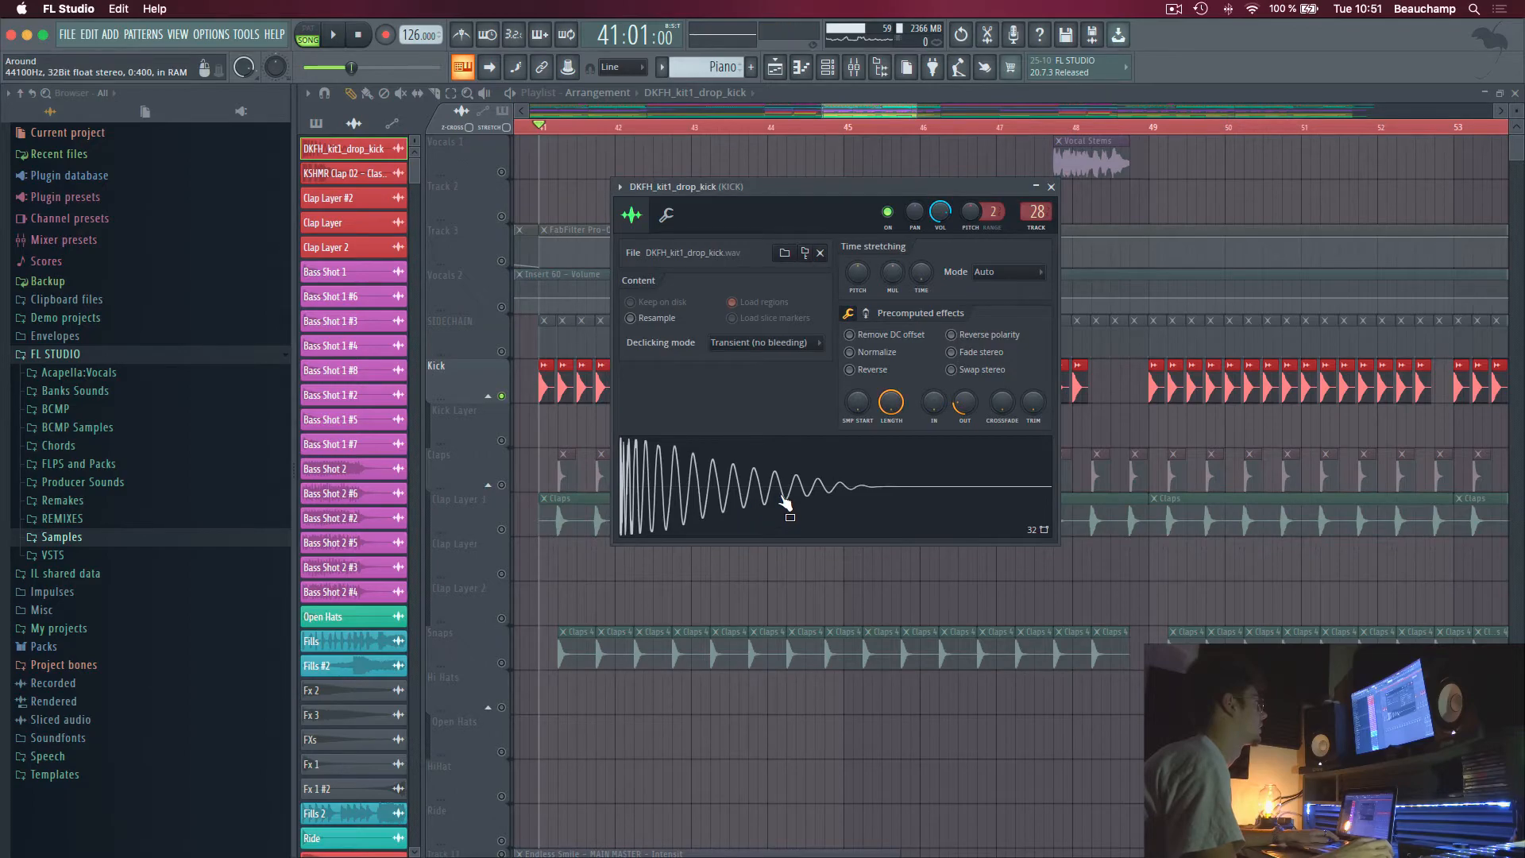
{"action": "key", "text": "Escape"}
Solo the Claps track and enable the Clap Layer 3 and Snaps tracks alongside it
{"action": "right_click", "coordinate": [501, 485]}
{"action": "left_click", "coordinate": [502, 529]}
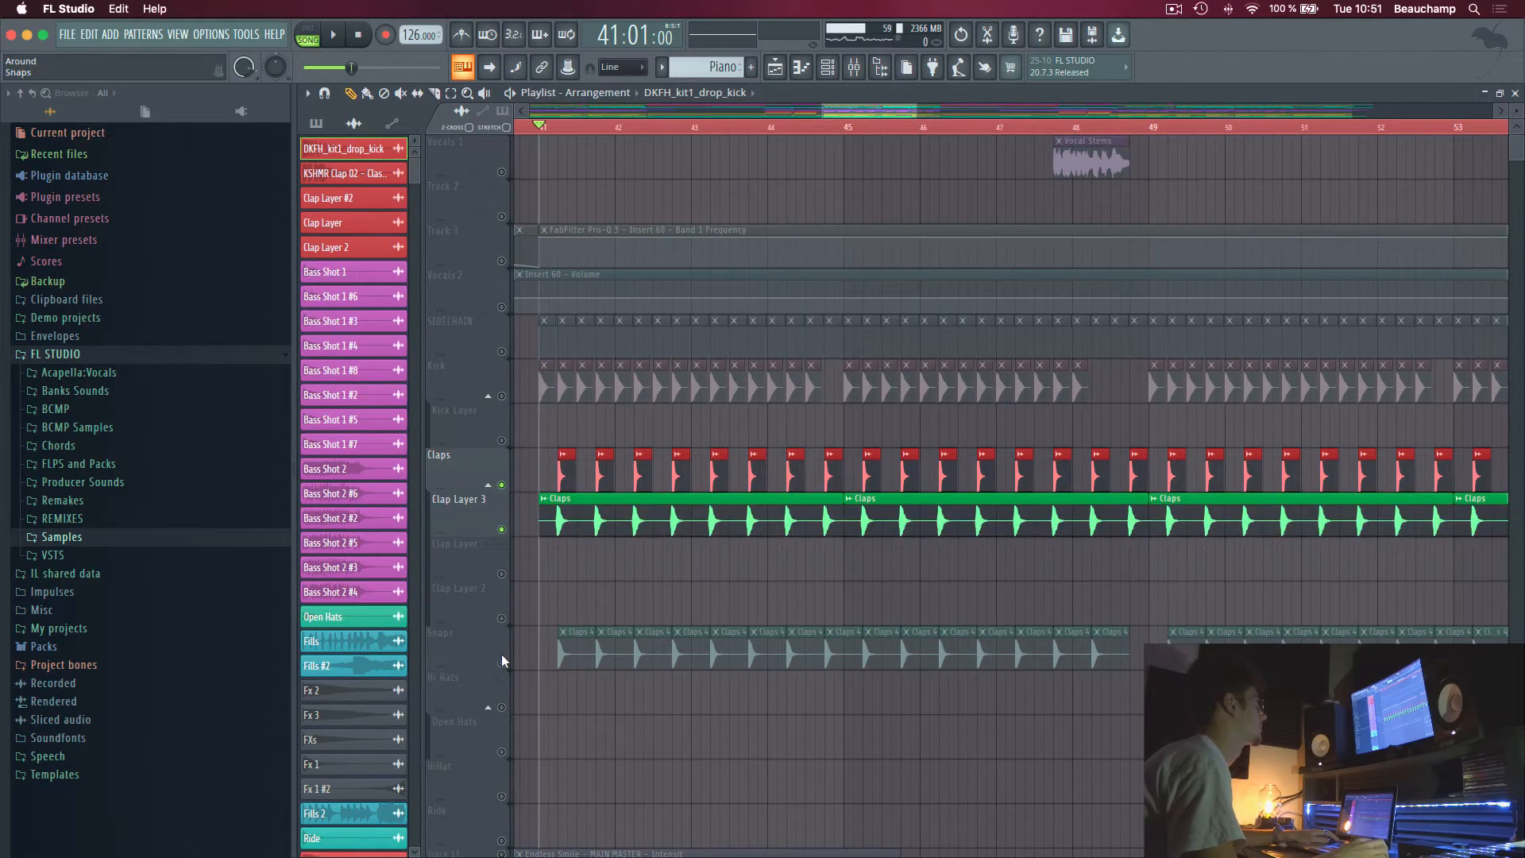
{"action": "left_click", "coordinate": [501, 662]}
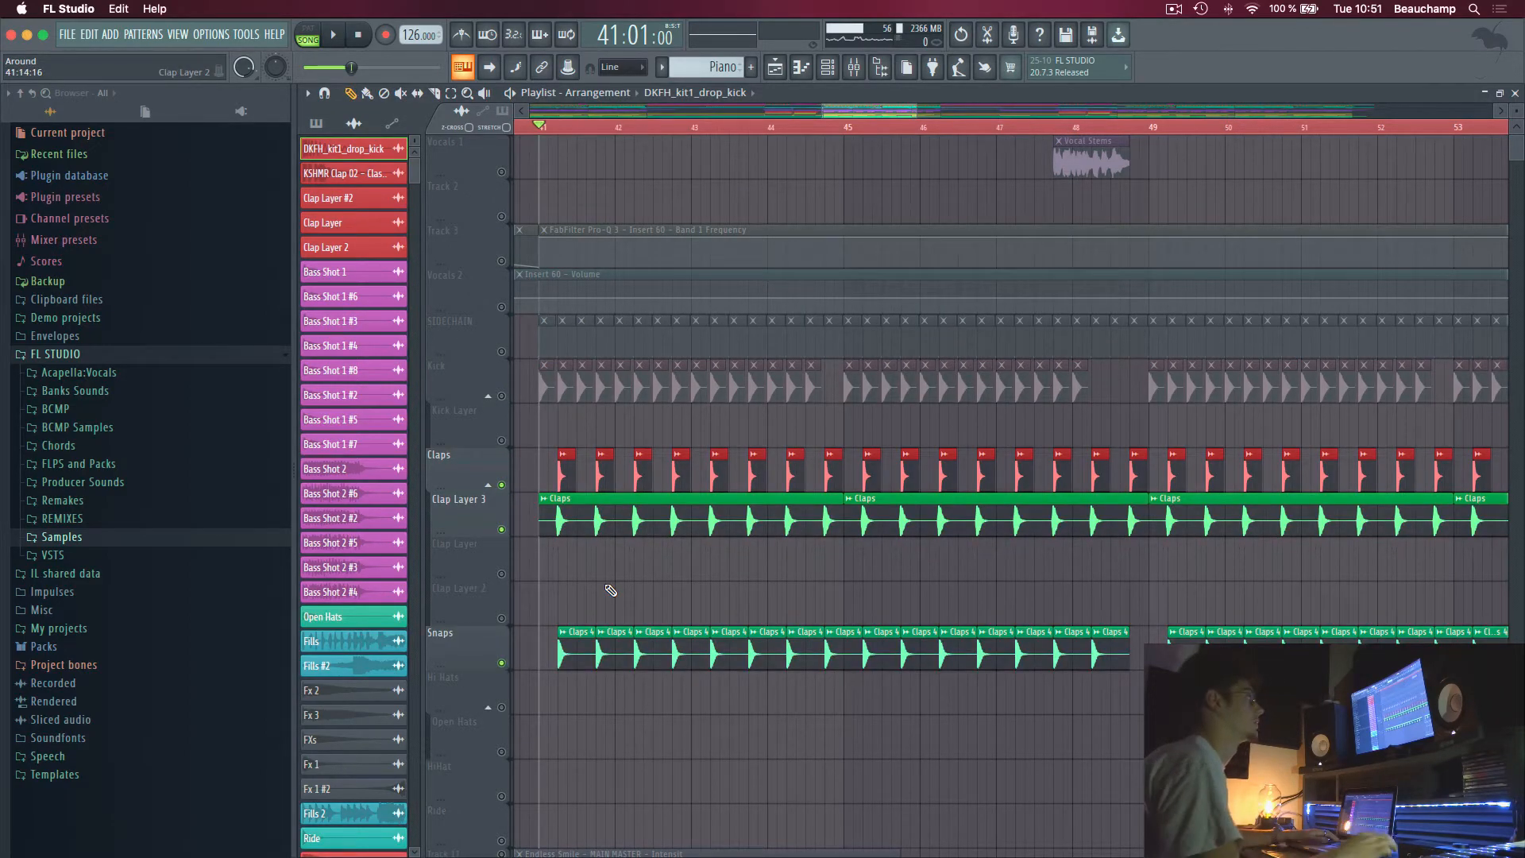
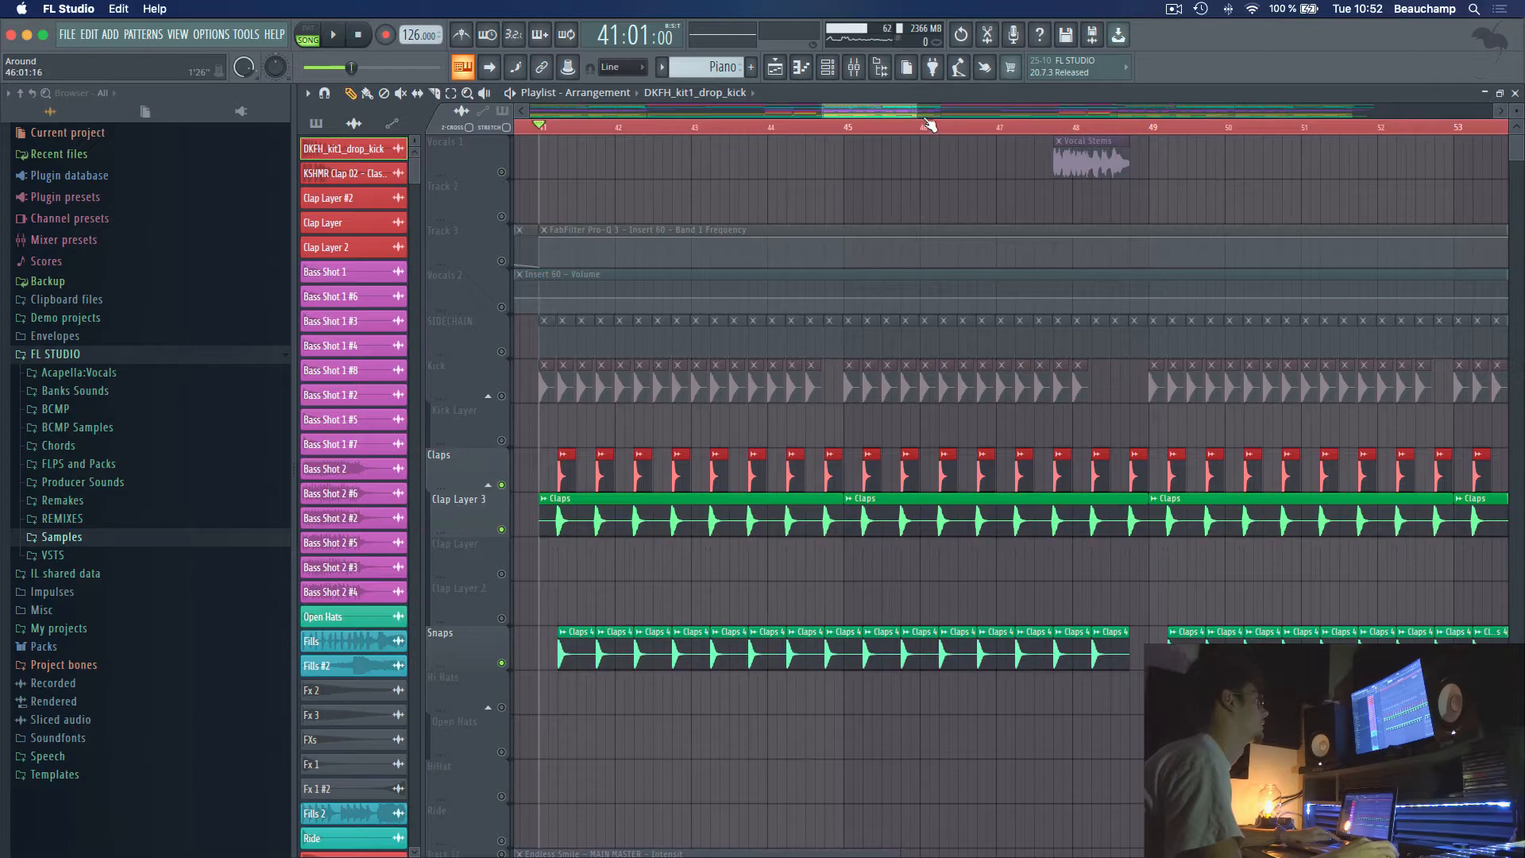
Enable the Kick and SIDECHAIN tracks alongside the claps and snaps
{"action": "scroll", "coordinate": [925, 125], "scroll_direction": "down", "scroll_amount": 3}
{"action": "scroll", "coordinate": [890, 108], "scroll_direction": "up", "scroll_amount": 3}
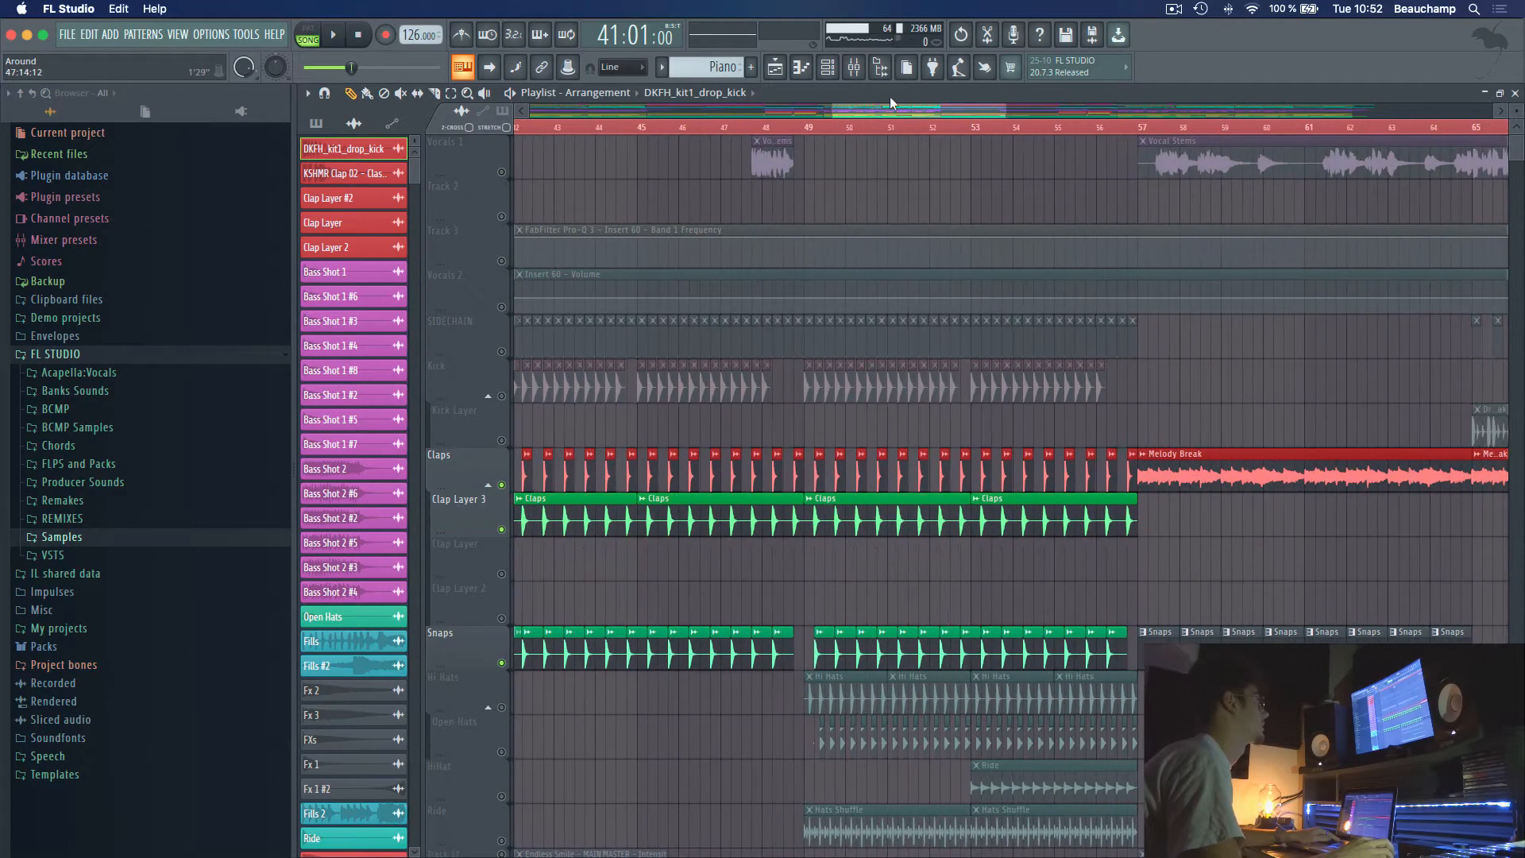
{"action": "left_click", "coordinate": [502, 396]}
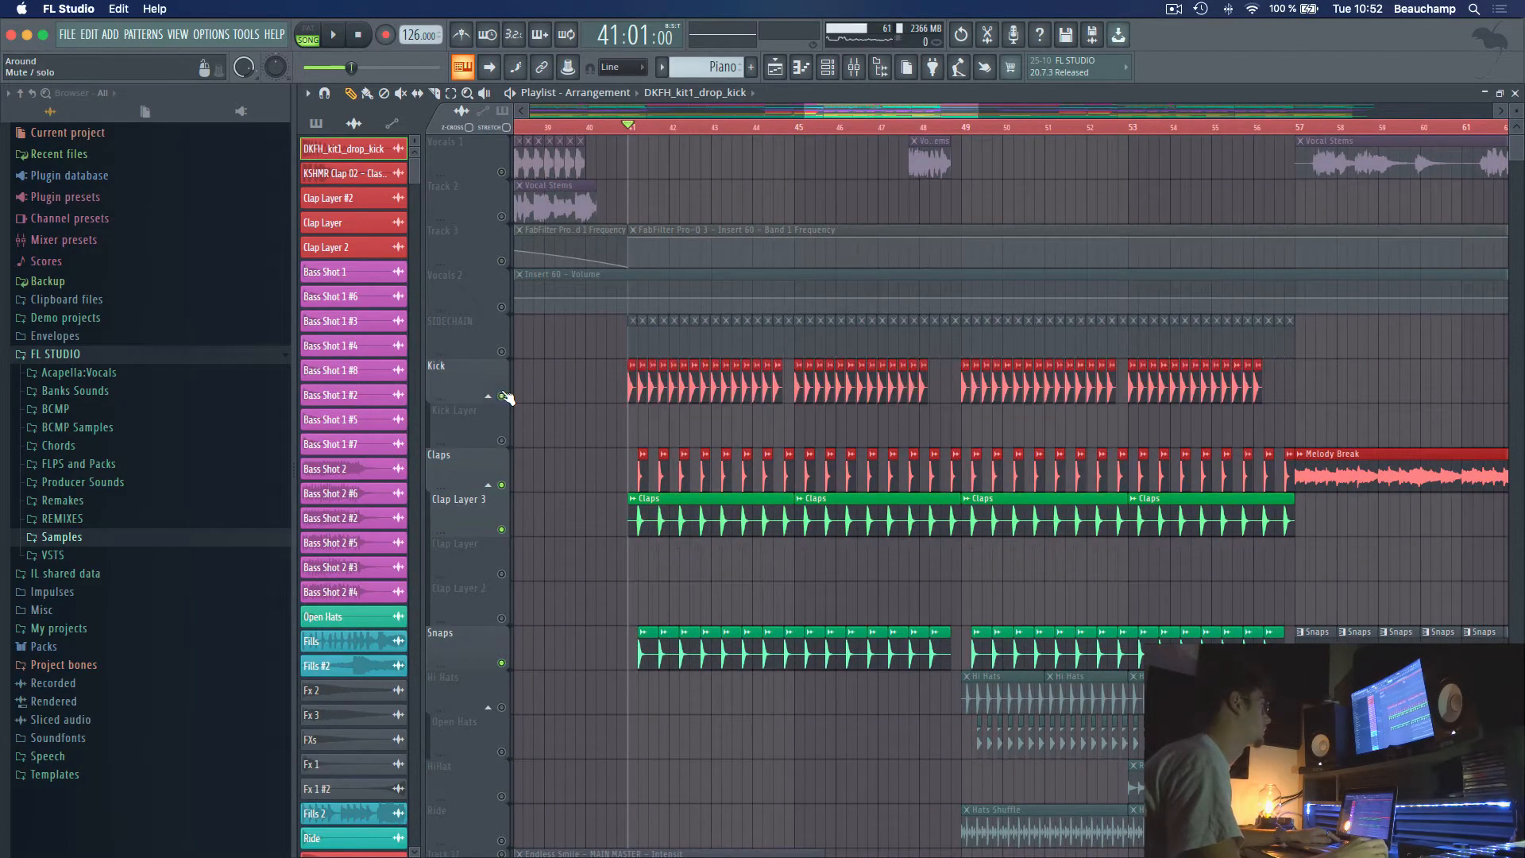
{"action": "left_click", "coordinate": [502, 352]}
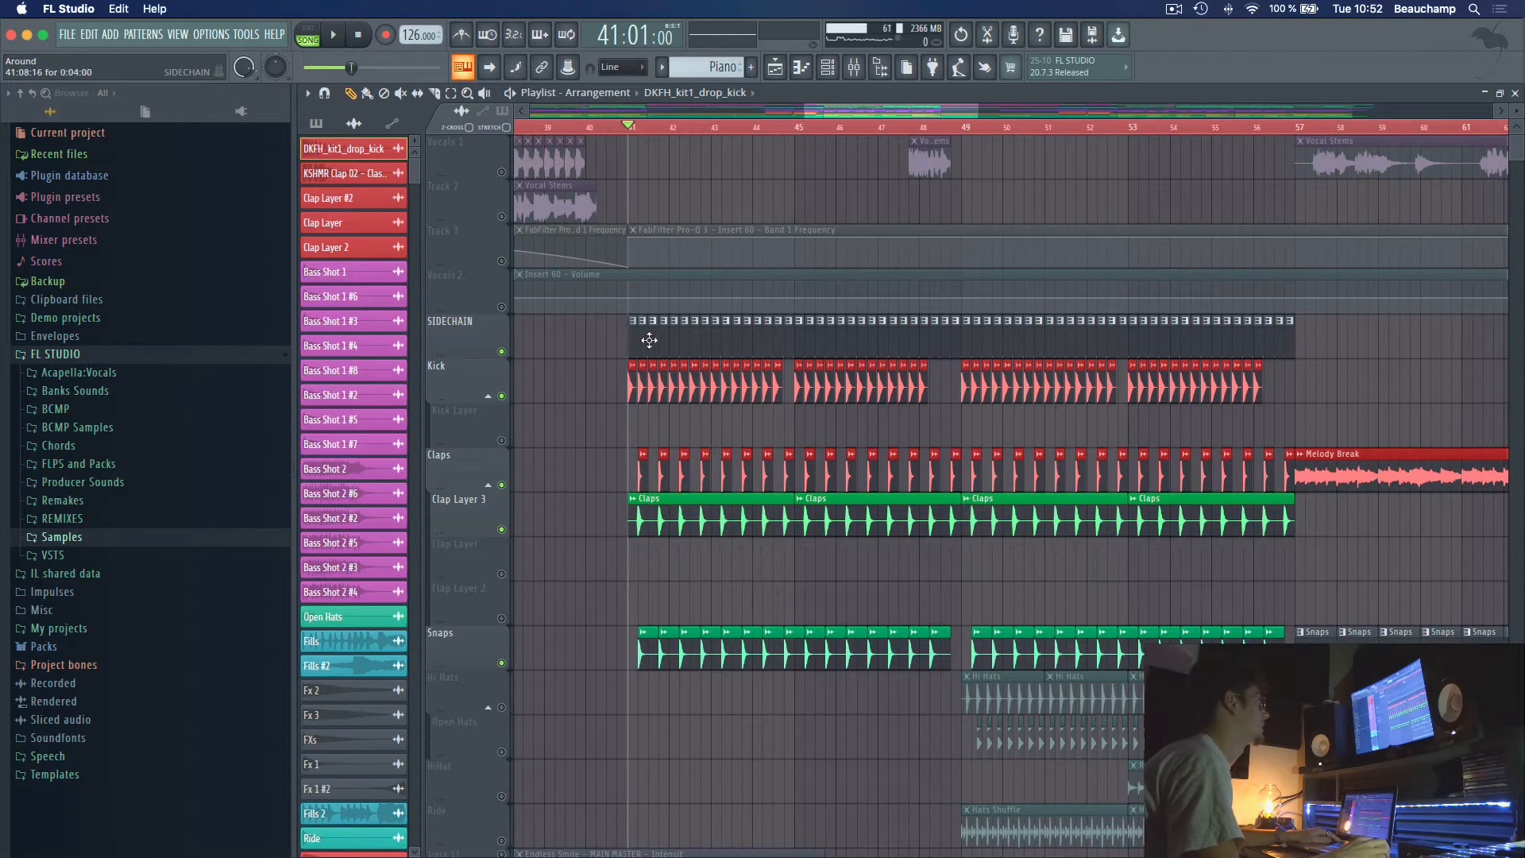
Play the kick, claps and snaps together from bar 41 with the sidechain enabled
{"action": "scroll", "coordinate": [661, 534], "scroll_direction": "down", "scroll_amount": 5}
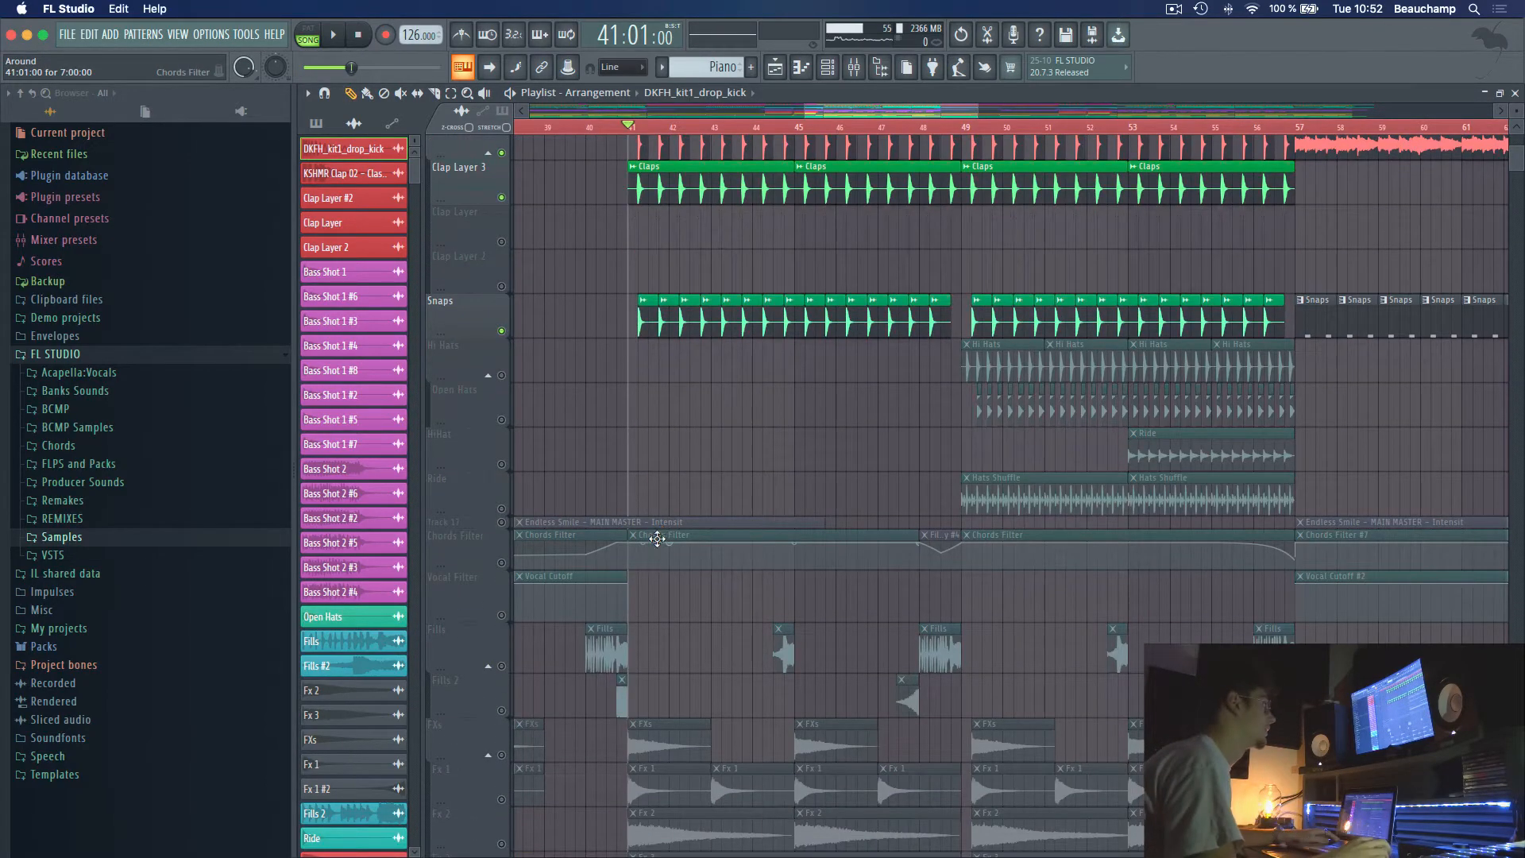
{"action": "scroll", "coordinate": [667, 539], "scroll_direction": "up", "scroll_amount": 5}
{"action": "scroll", "coordinate": [742, 130], "scroll_direction": "up", "scroll_amount": 2}
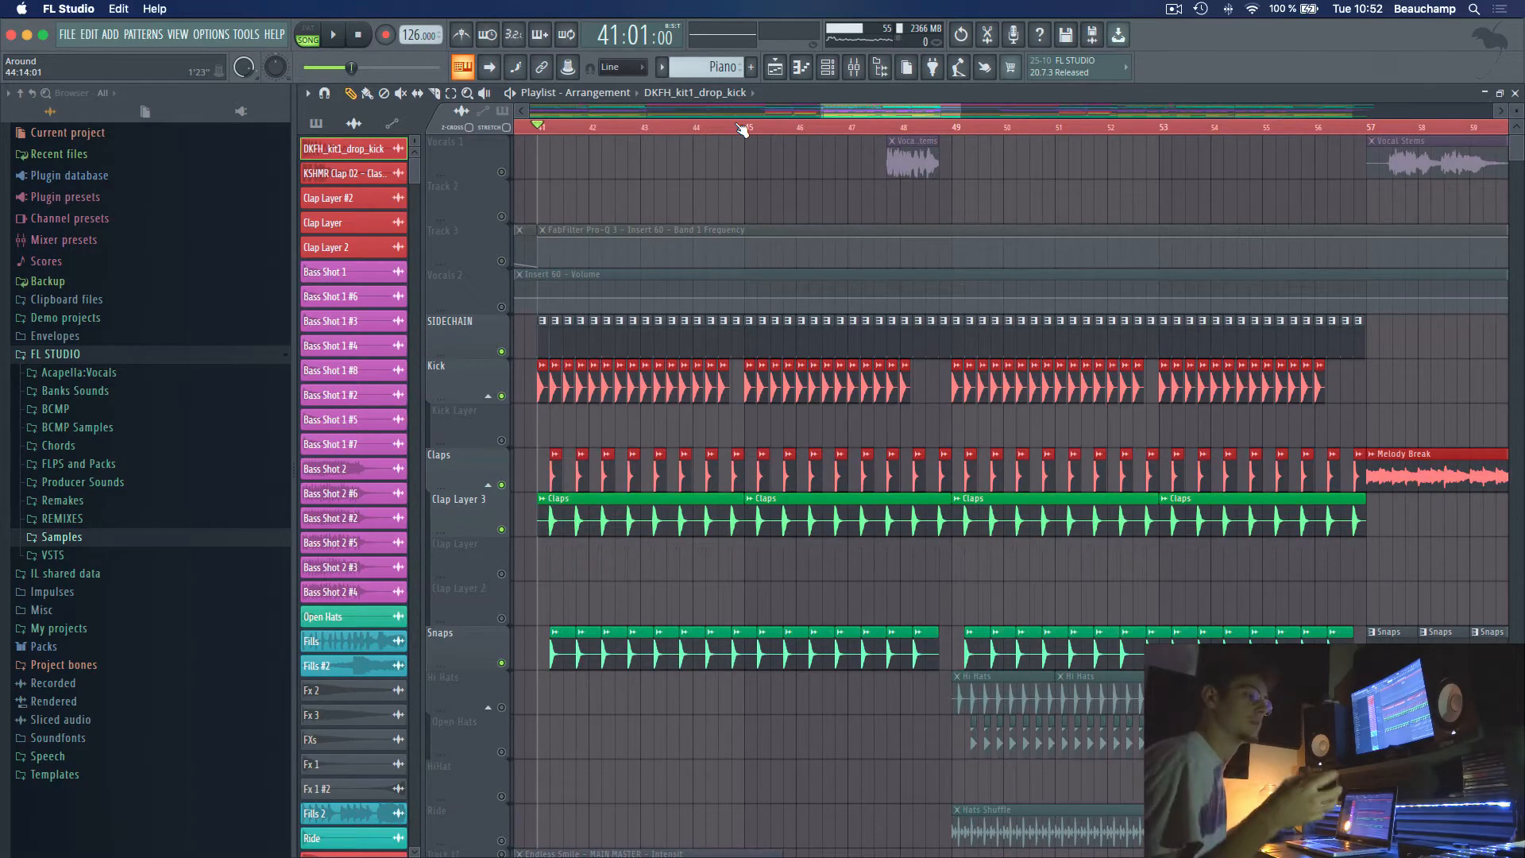
{"action": "key", "text": "space"}
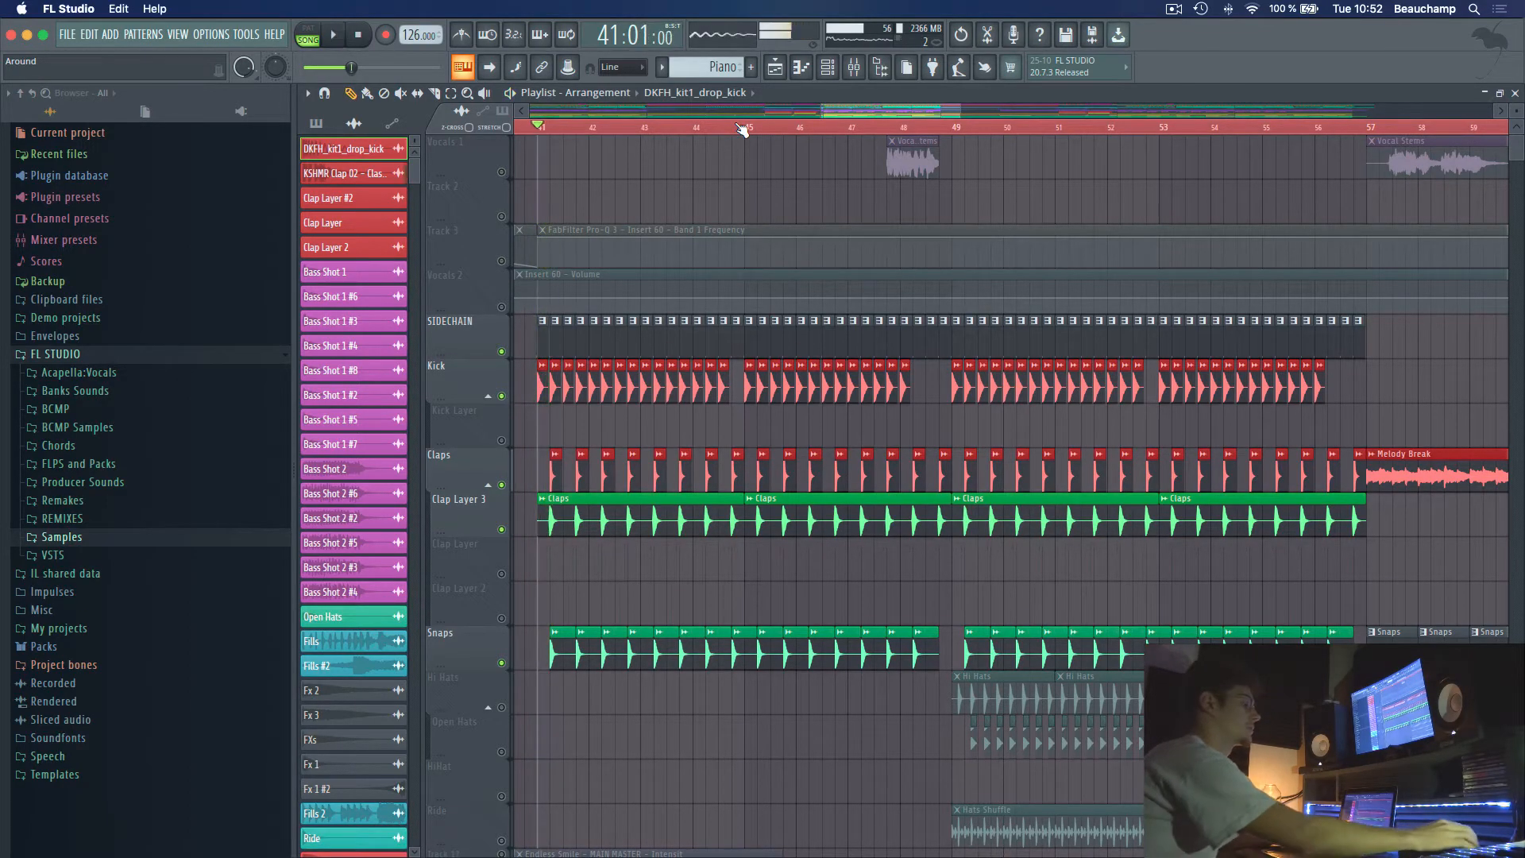
{"action": "scroll", "coordinate": [600, 393], "scroll_direction": "down", "scroll_amount": 6}
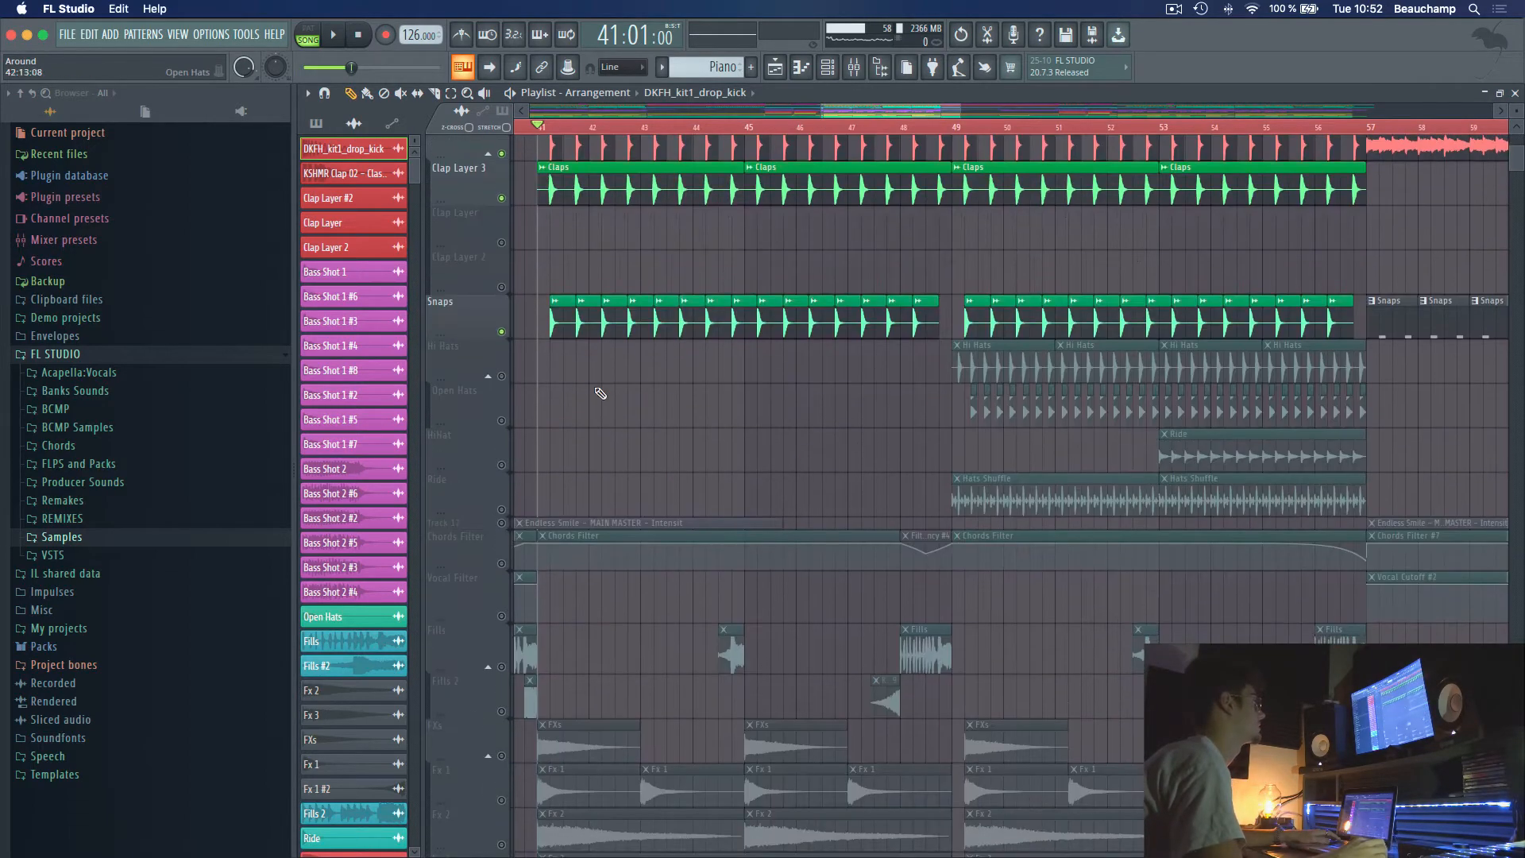
Enable the Hi Hats, Open Hats, HiHat and Ride tracks alongside the kick, claps and snaps
{"action": "left_click_drag", "start_coordinate": [513, 381], "coordinate": [501, 509]}
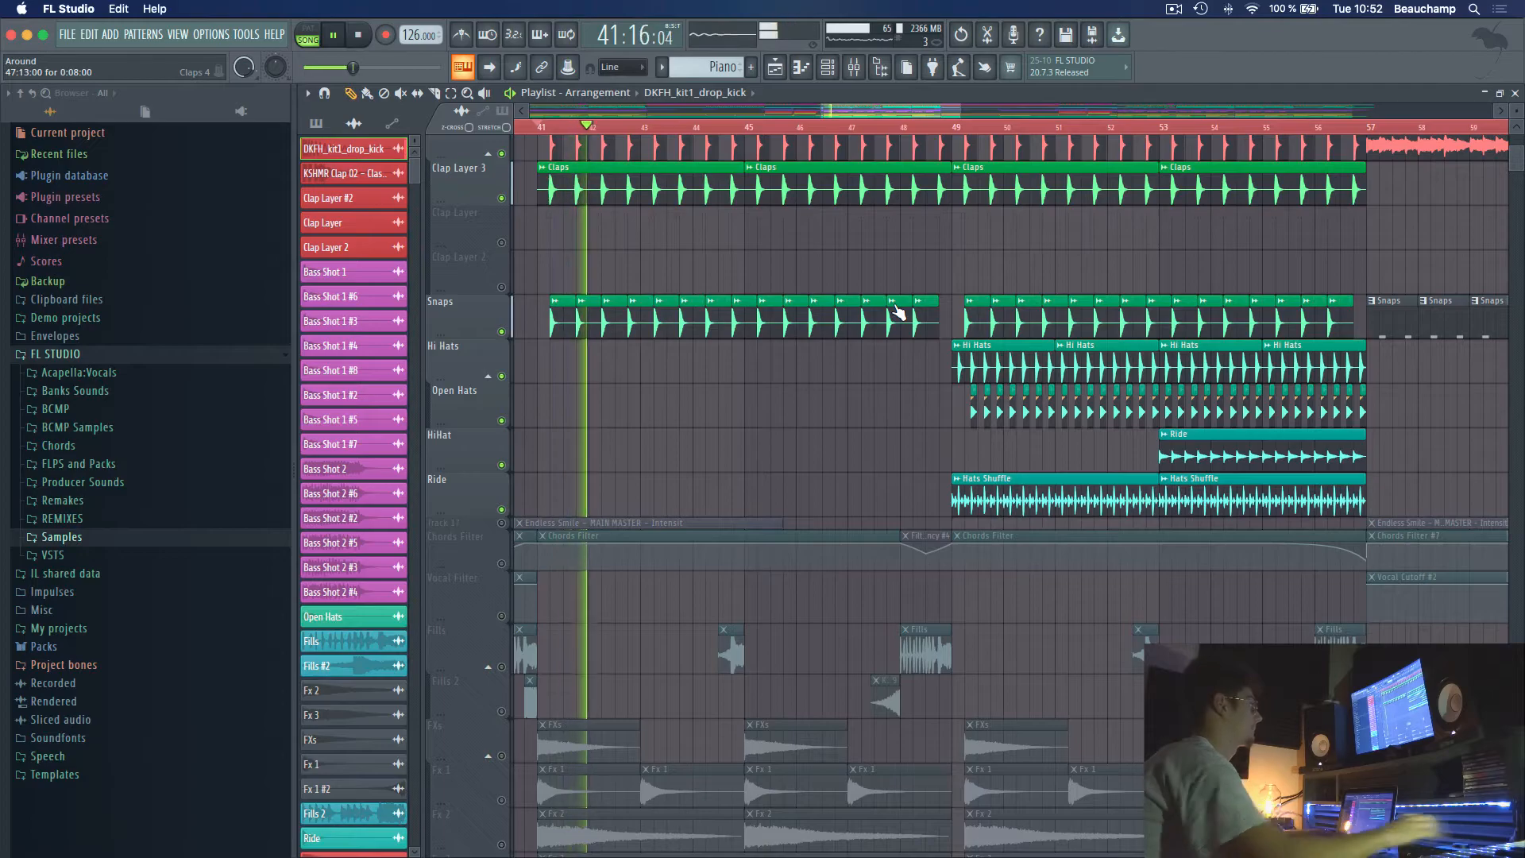
{"action": "scroll", "coordinate": [979, 508], "scroll_direction": "down", "scroll_amount": 15}
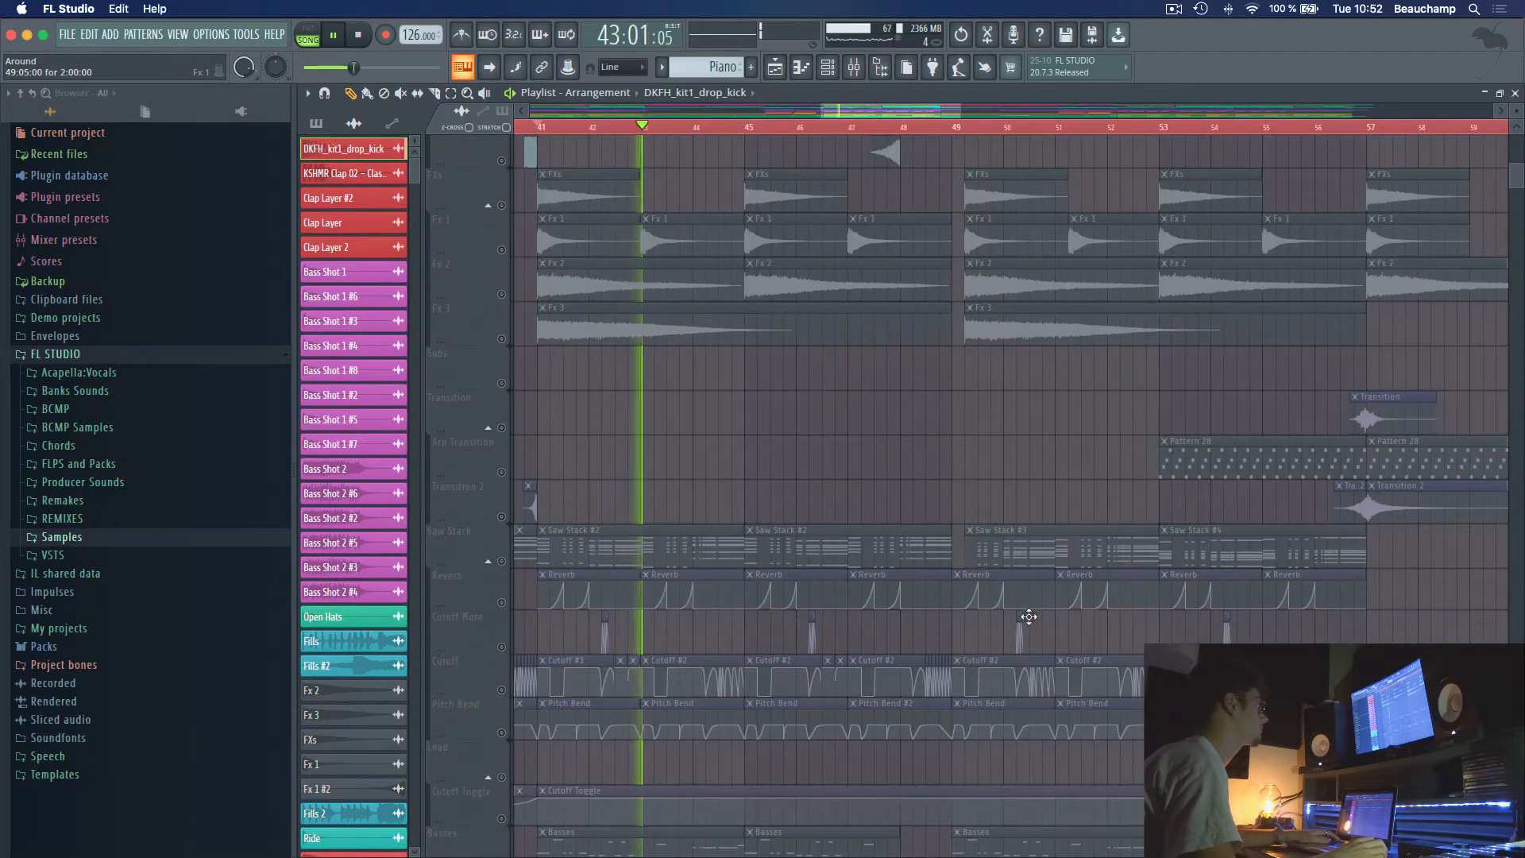
{"action": "scroll", "coordinate": [1023, 616], "scroll_direction": "up", "scroll_amount": 5}
{"action": "scroll", "coordinate": [1129, 150], "scroll_direction": "up", "scroll_amount": 10}
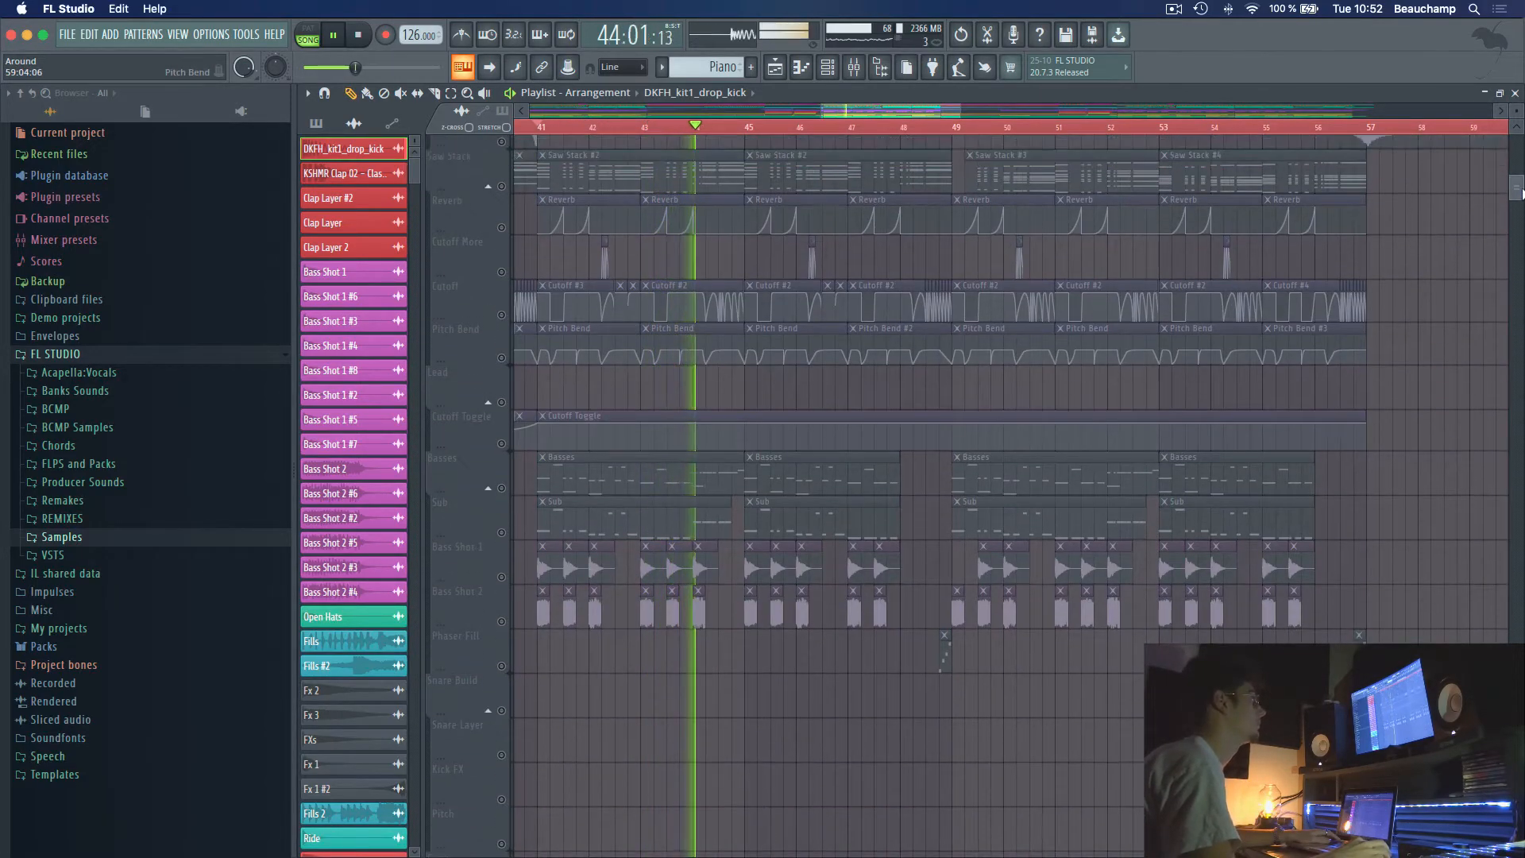
Play all the drum layers together from bar 49, where the hats come in
{"action": "left_click", "coordinate": [956, 126]}
{"action": "scroll", "coordinate": [883, 286], "scroll_direction": "up", "scroll_amount": 12}
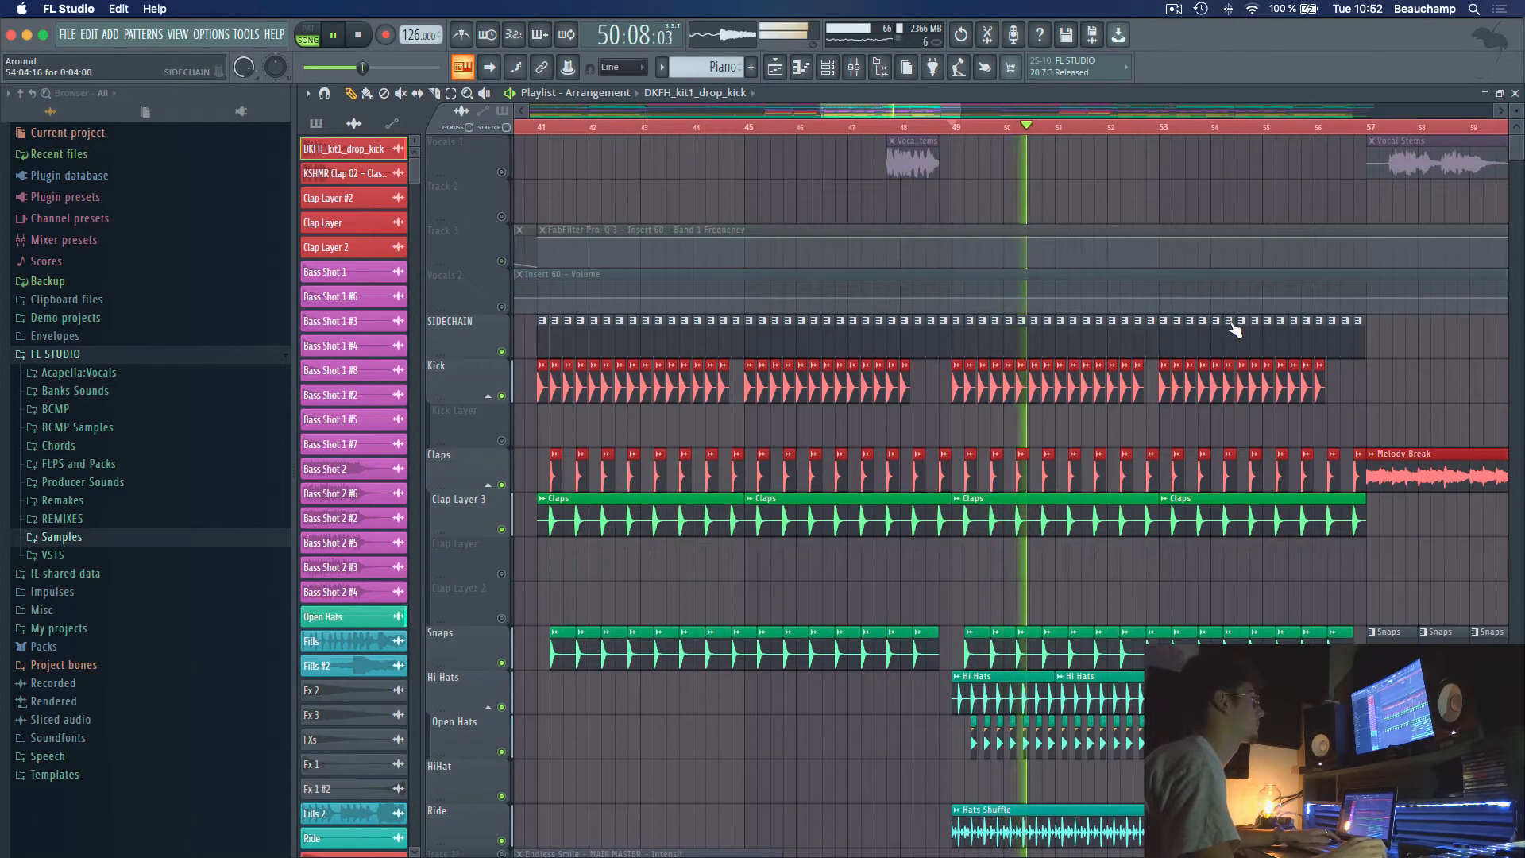
{"action": "scroll", "coordinate": [1236, 329], "scroll_direction": "right", "scroll_amount": 2}
{"action": "key", "text": "space"}
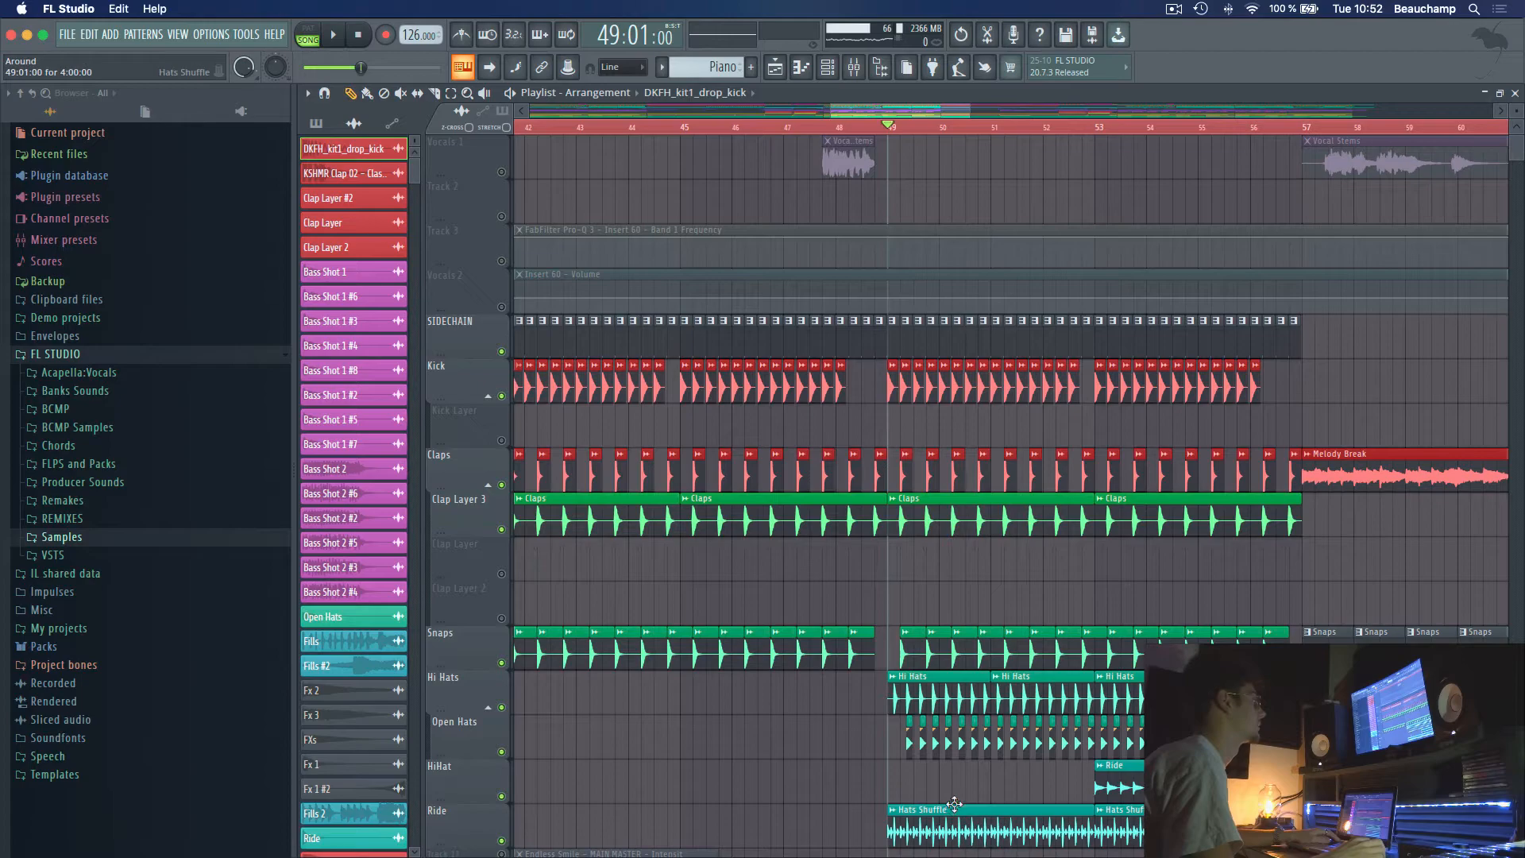
Open the Hi Hats sample's channel settings from its first clip, view the waveform and close the window
{"action": "left_click", "coordinate": [953, 680]}
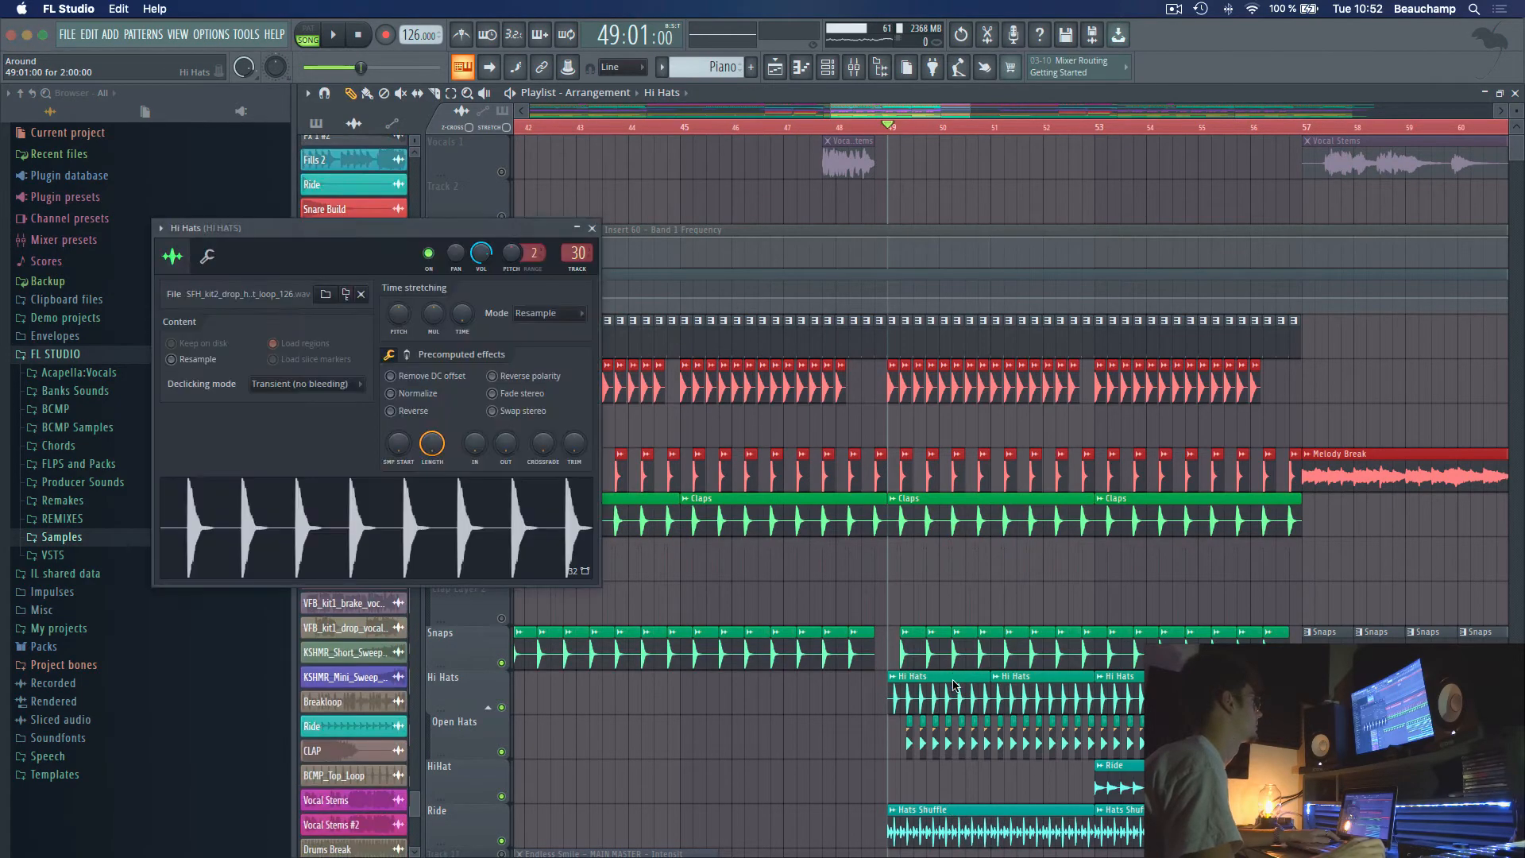
{"action": "key", "text": "Escape"}
Play the section with the Drums Break clip from bar 65
{"action": "left_click_drag", "start_coordinate": [993, 117], "coordinate": [1186, 108]}
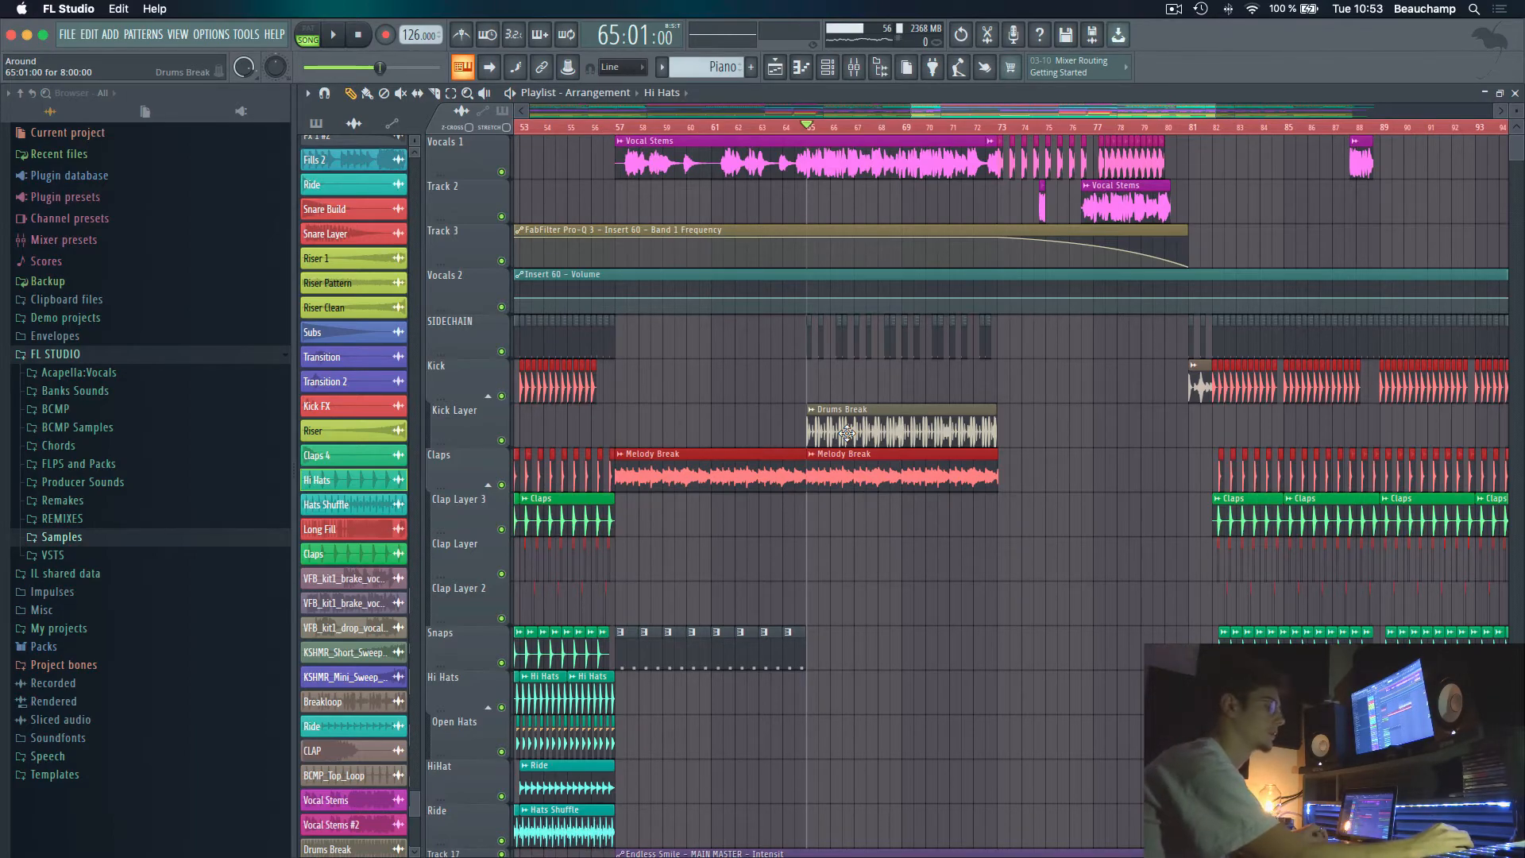
{"action": "key", "text": "space"}
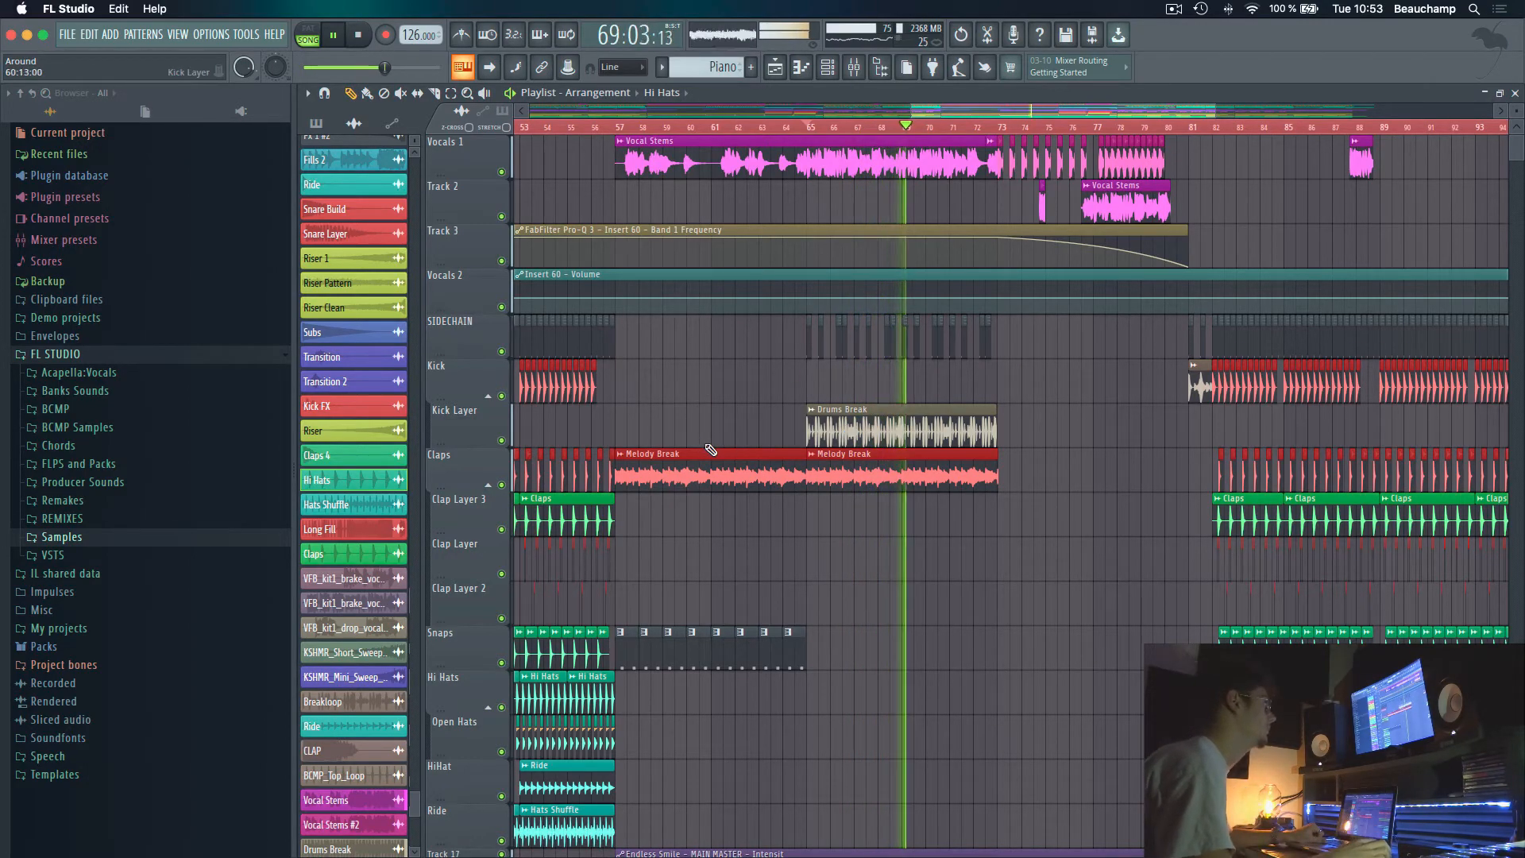
{"action": "key", "text": "space"}
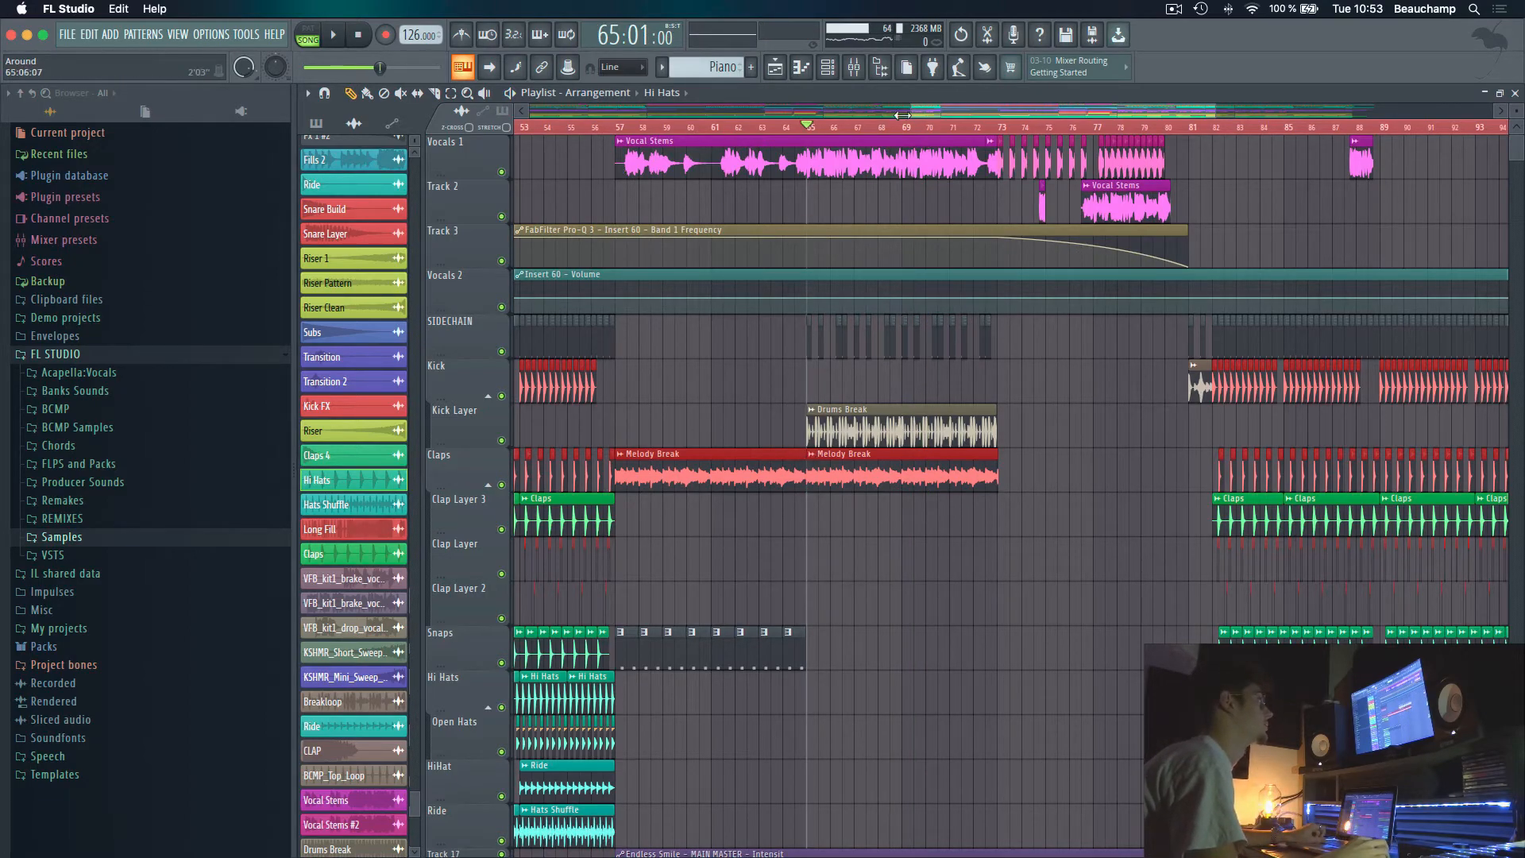
Open the Drums Break clip's channel settings, view the waveform and close the window
{"action": "double_click", "coordinate": [864, 410]}
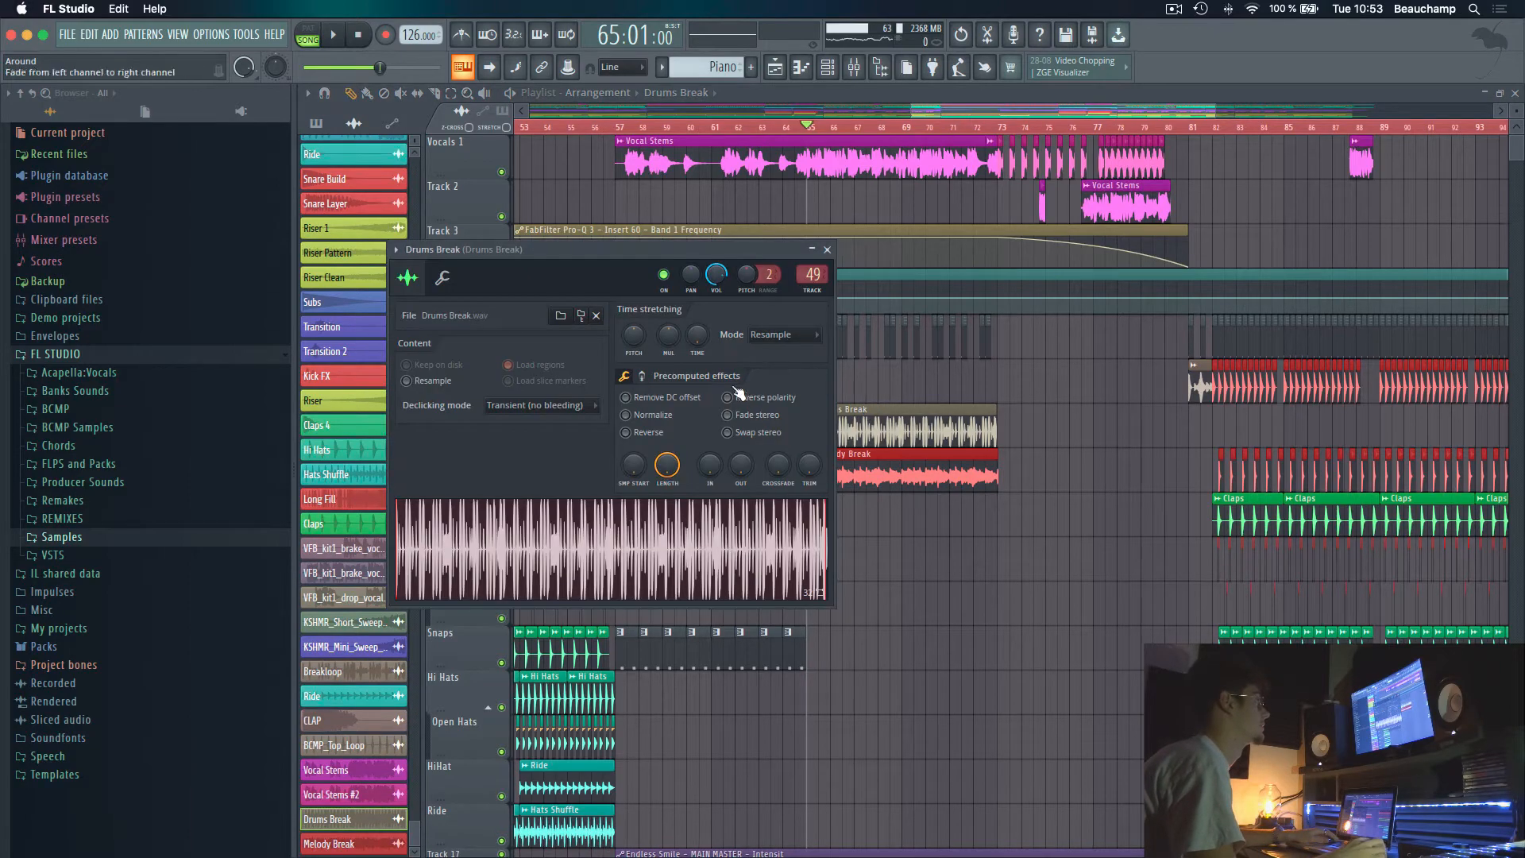
{"action": "left_click_drag", "start_coordinate": [599, 248], "coordinate": [851, 260]}
{"action": "key", "text": "Escape"}
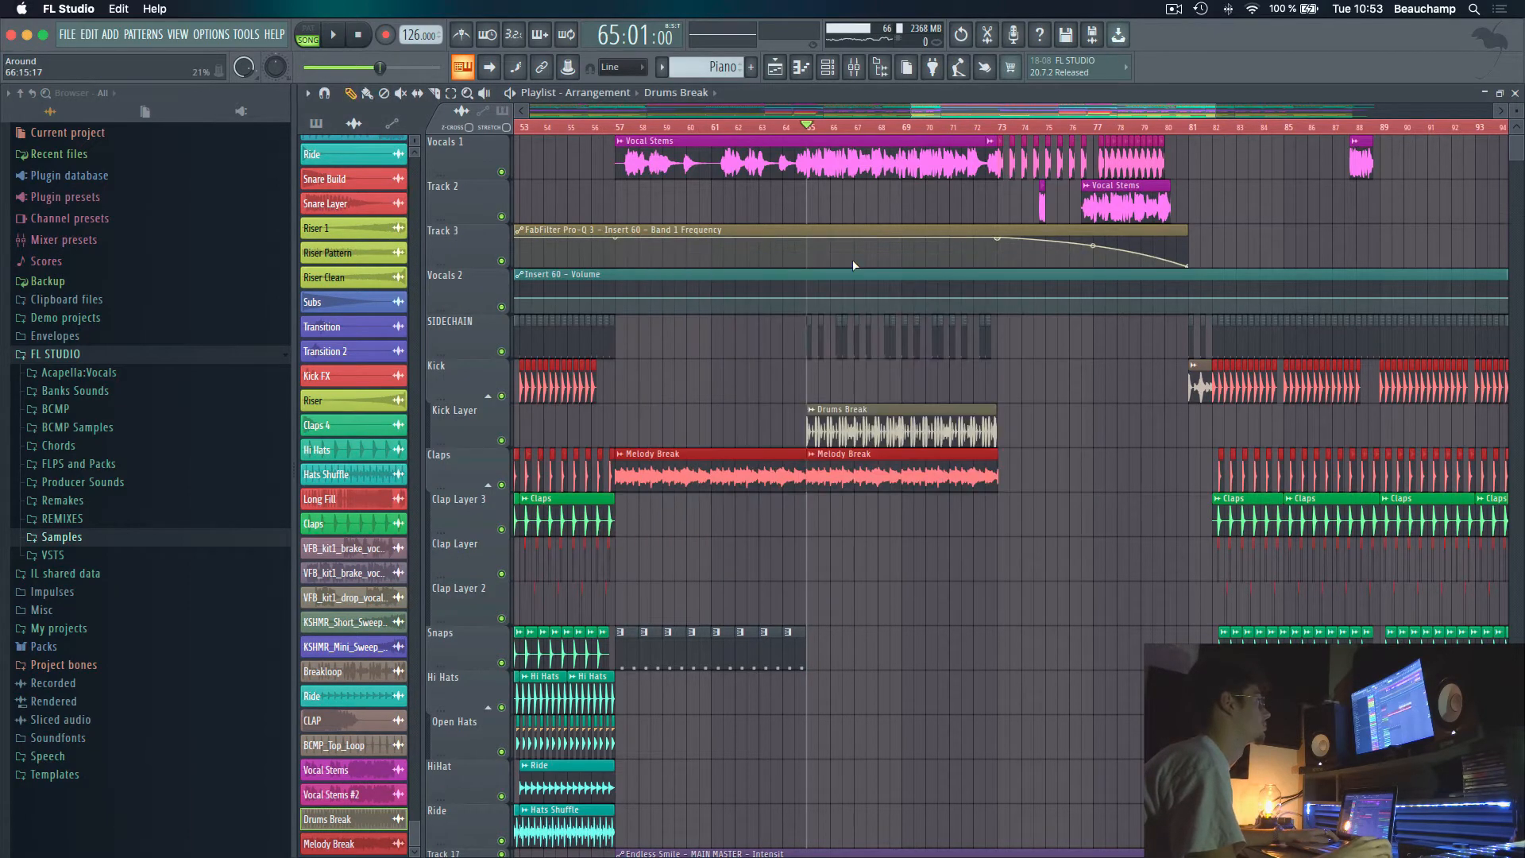
Play the start of the break from bar 57
{"action": "left_click", "coordinate": [618, 128]}
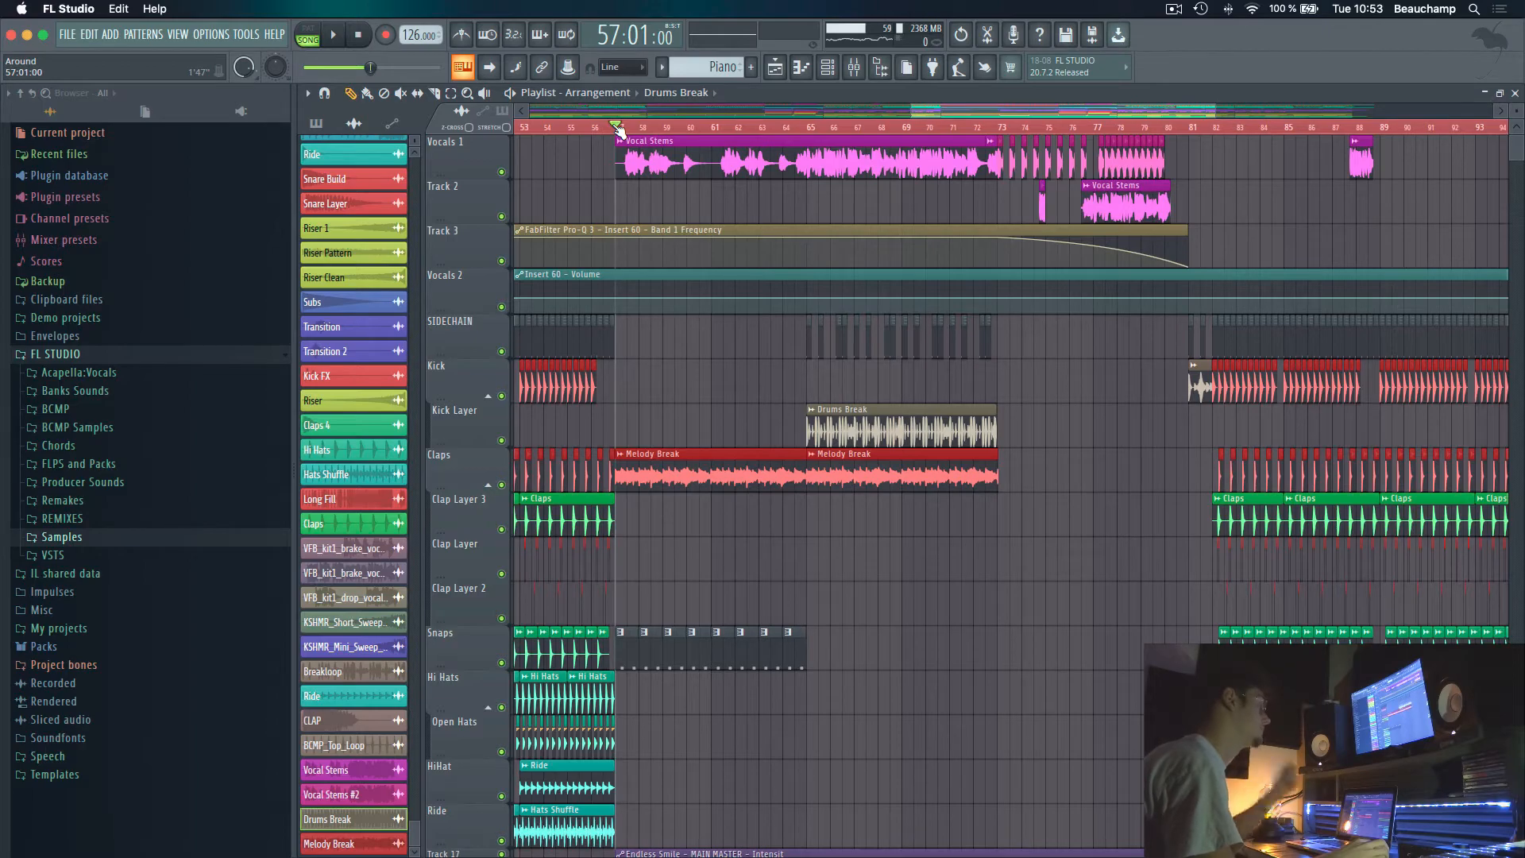
{"action": "key", "text": "space"}
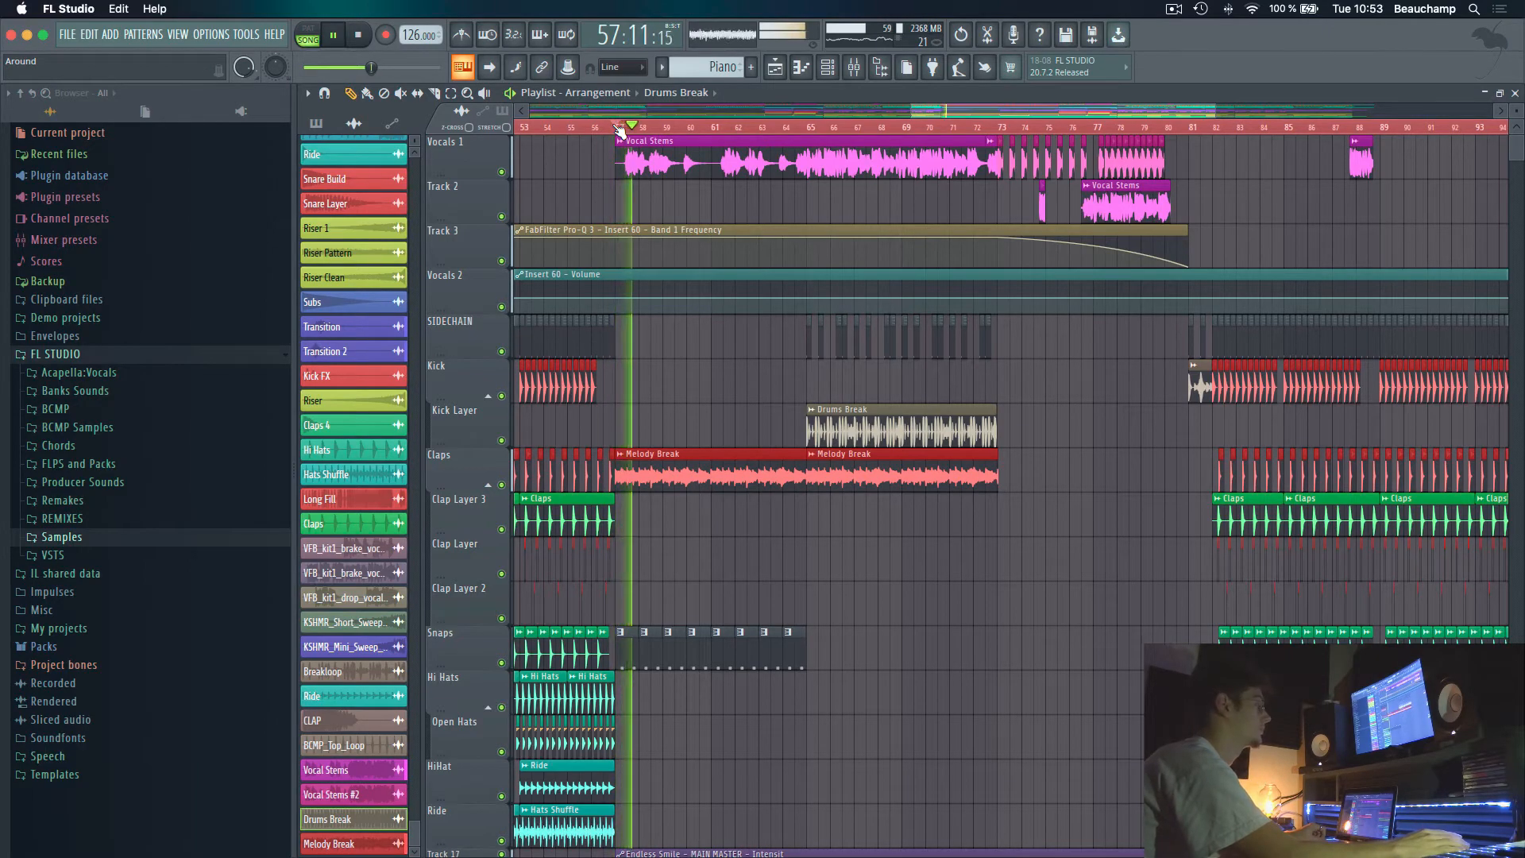
{"action": "key", "text": "space"}
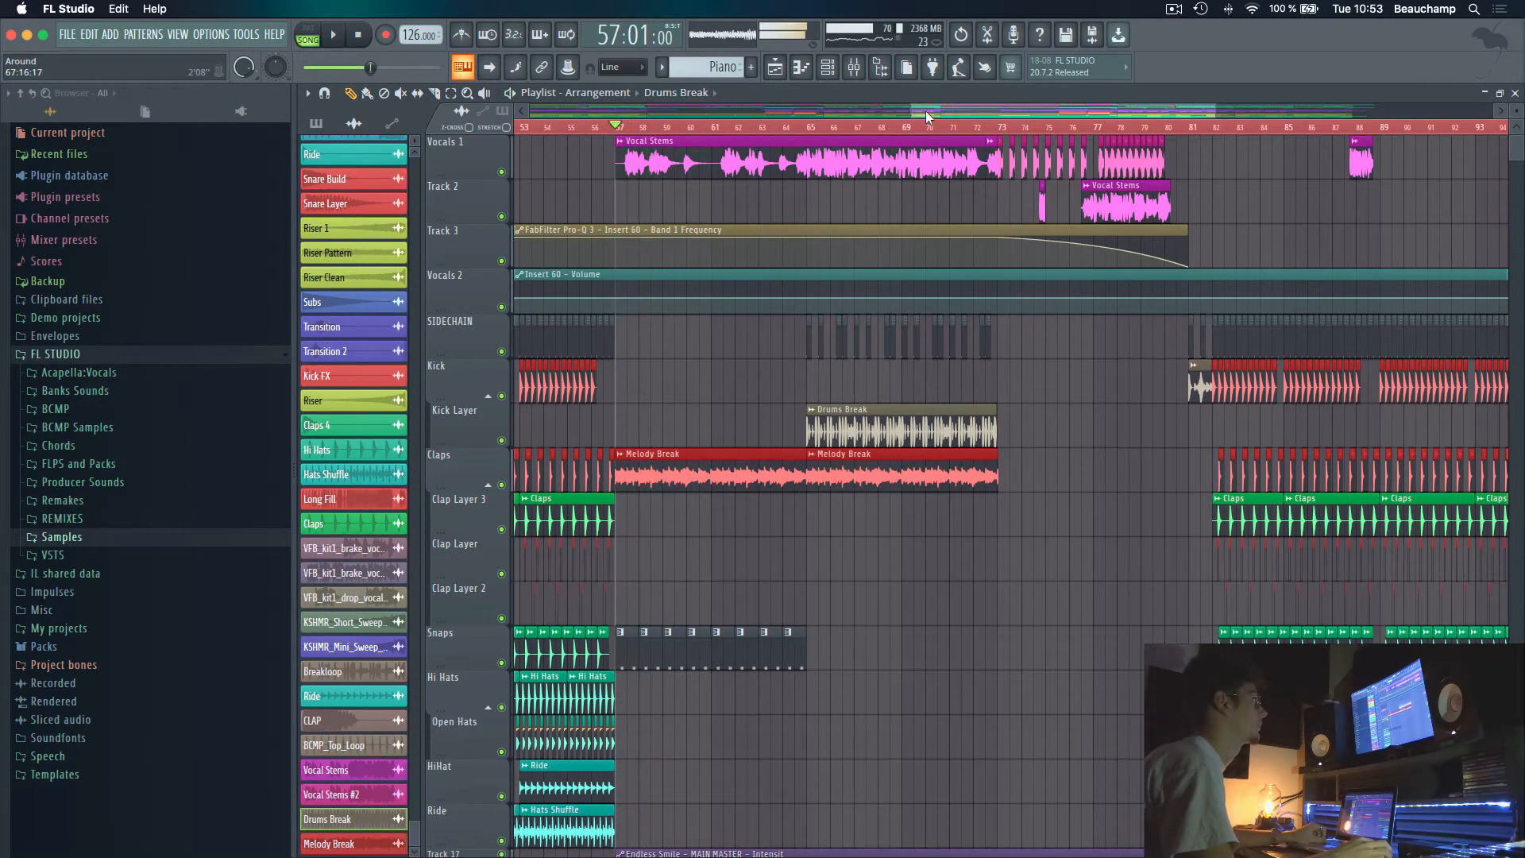
Solo the Arp Transition track and enable the Arps Cutoff and Track 69 cutoff automation tracks alongside it
{"action": "scroll", "coordinate": [1010, 230], "scroll_direction": "down", "scroll_amount": 10}
{"action": "scroll", "coordinate": [1011, 230], "scroll_direction": "up", "scroll_amount": 8}
{"action": "scroll", "coordinate": [827, 299], "scroll_direction": "down", "scroll_amount": 8}
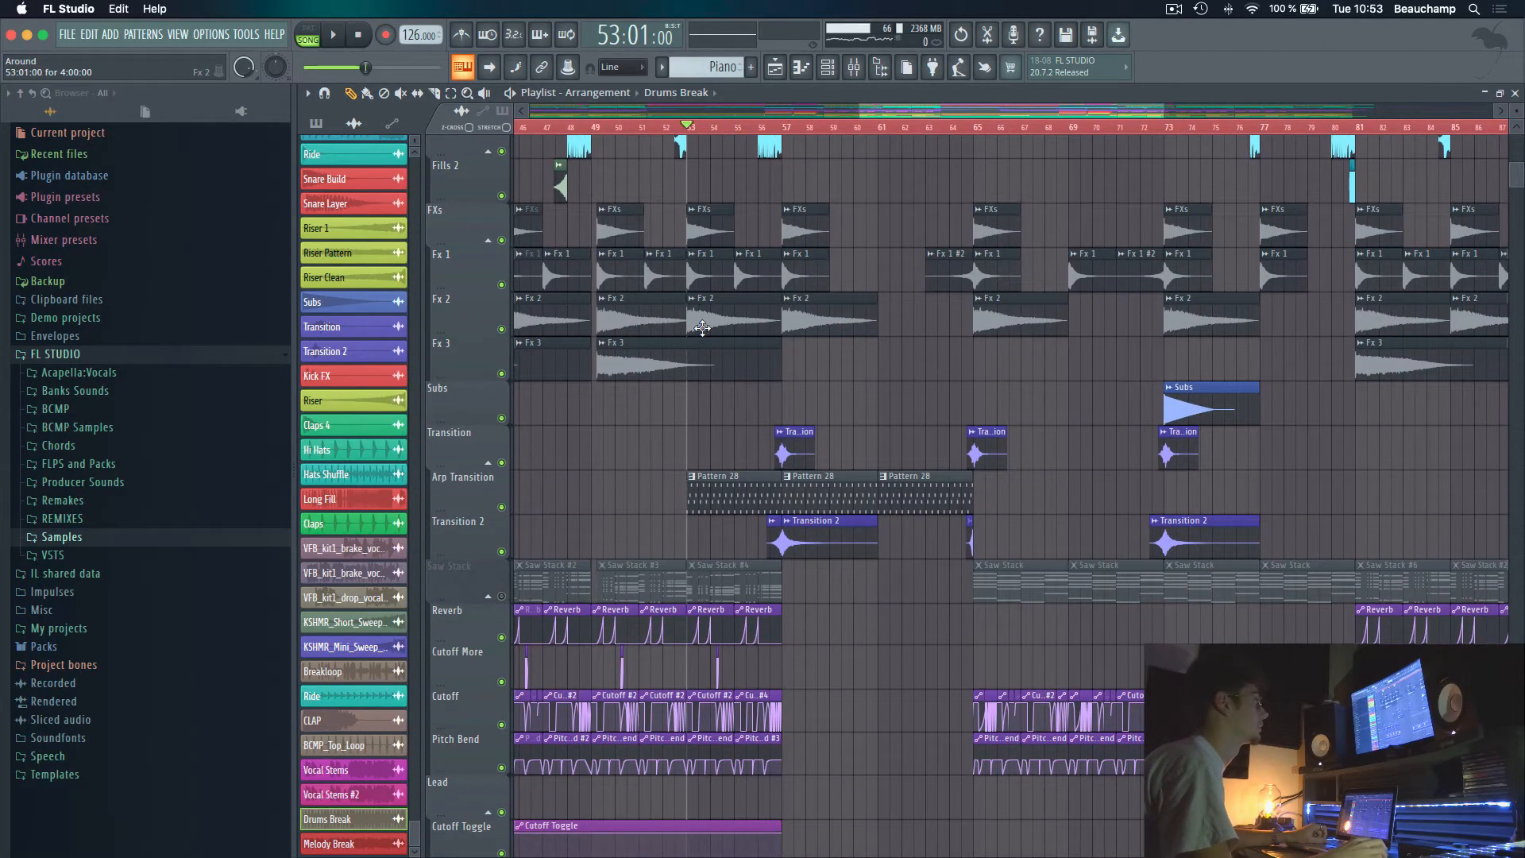
{"action": "left_click", "coordinate": [501, 507], "text": "ctrl"}
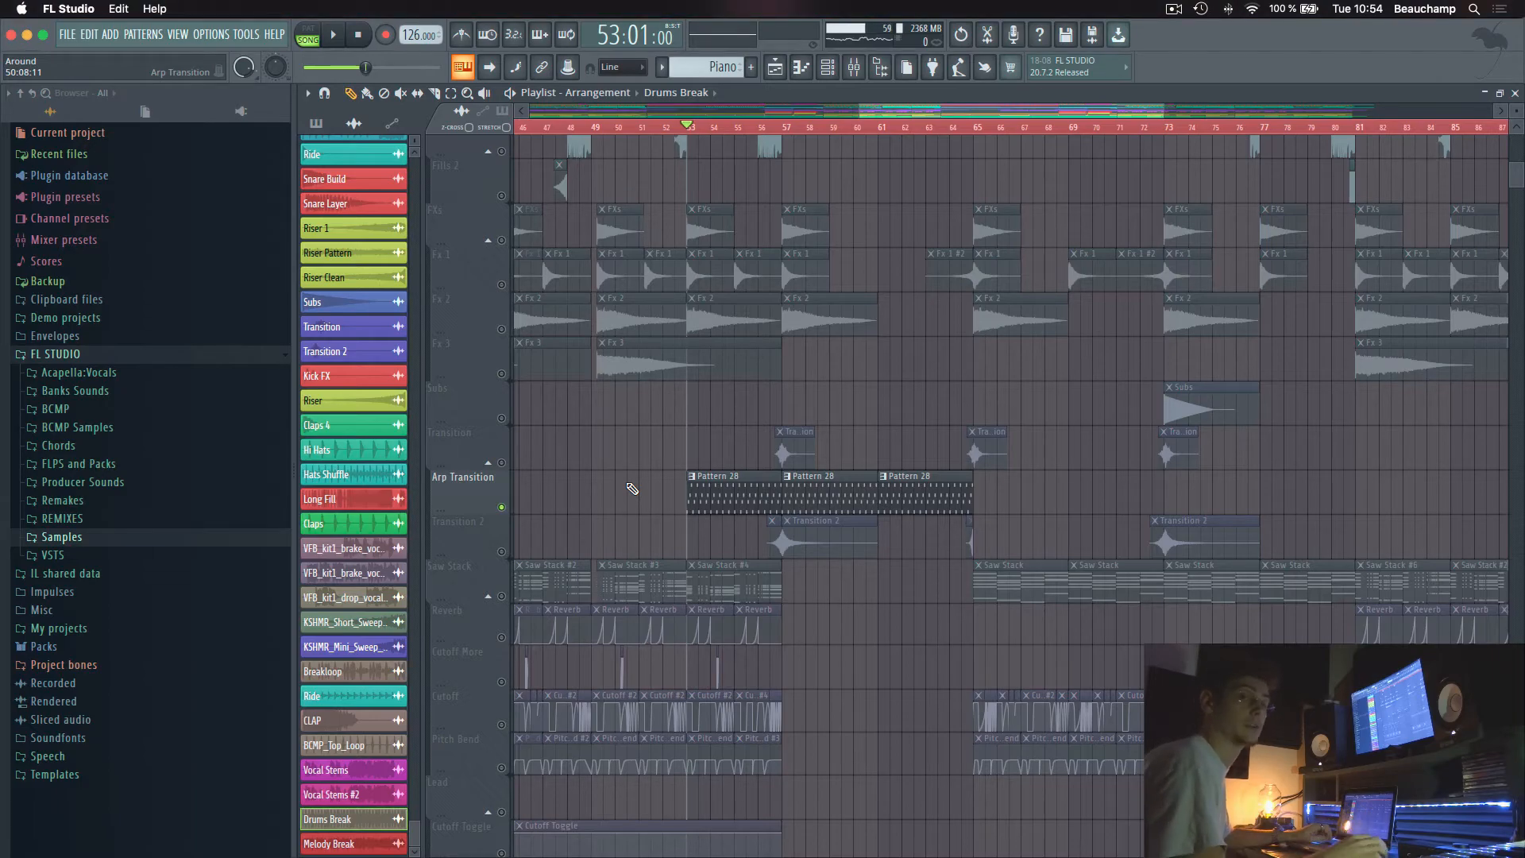
{"action": "scroll", "coordinate": [632, 489], "scroll_direction": "down", "scroll_amount": 10}
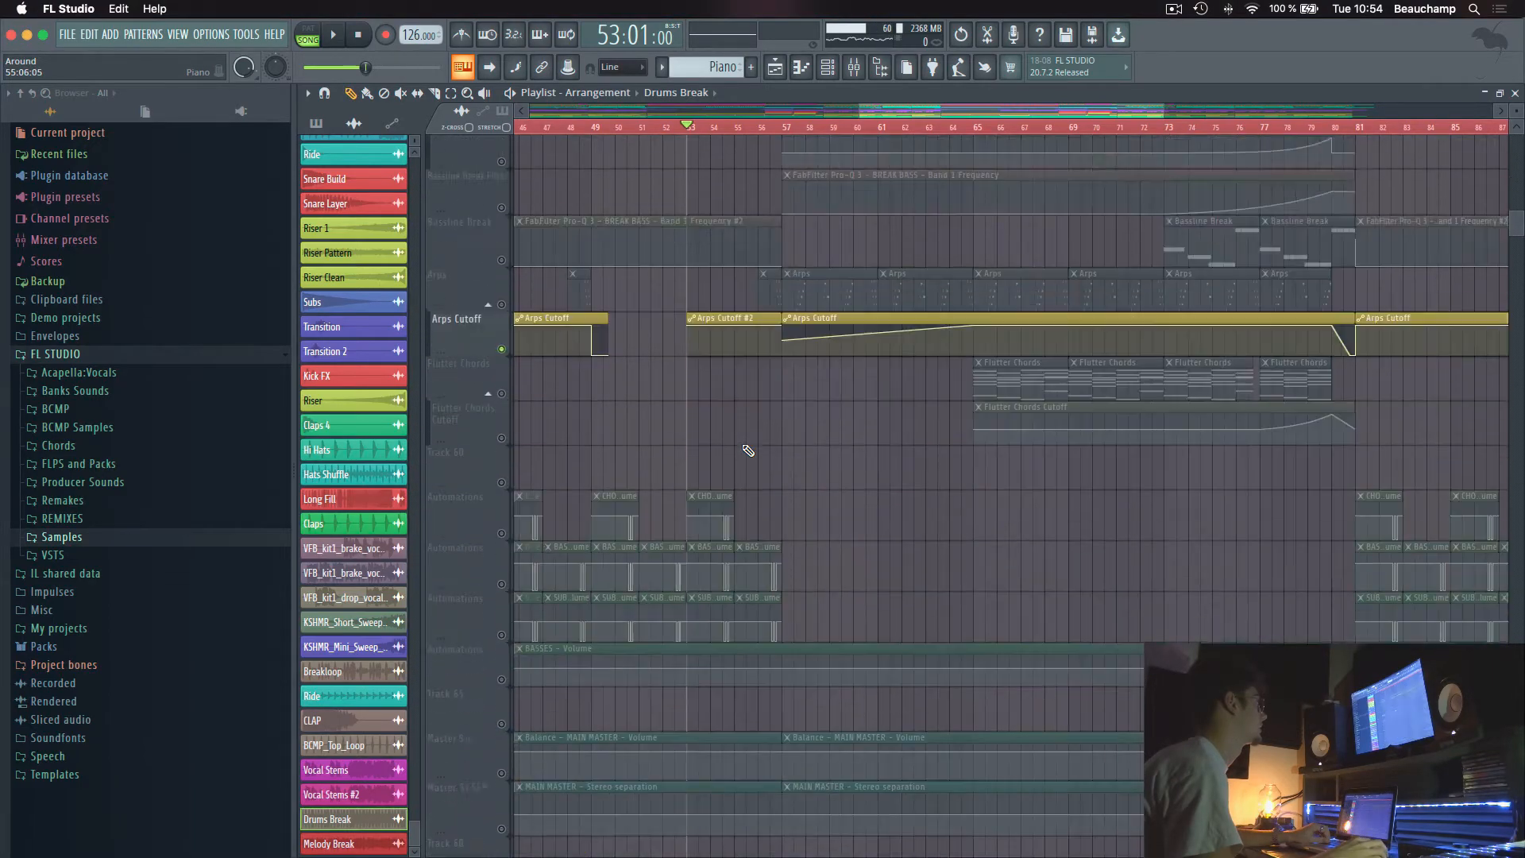
{"action": "scroll", "coordinate": [748, 450], "scroll_direction": "down", "scroll_amount": 8}
Play the soloed arp transition from bar 53 with its Sylenth1 cutoff automation
{"action": "key", "text": "space"}
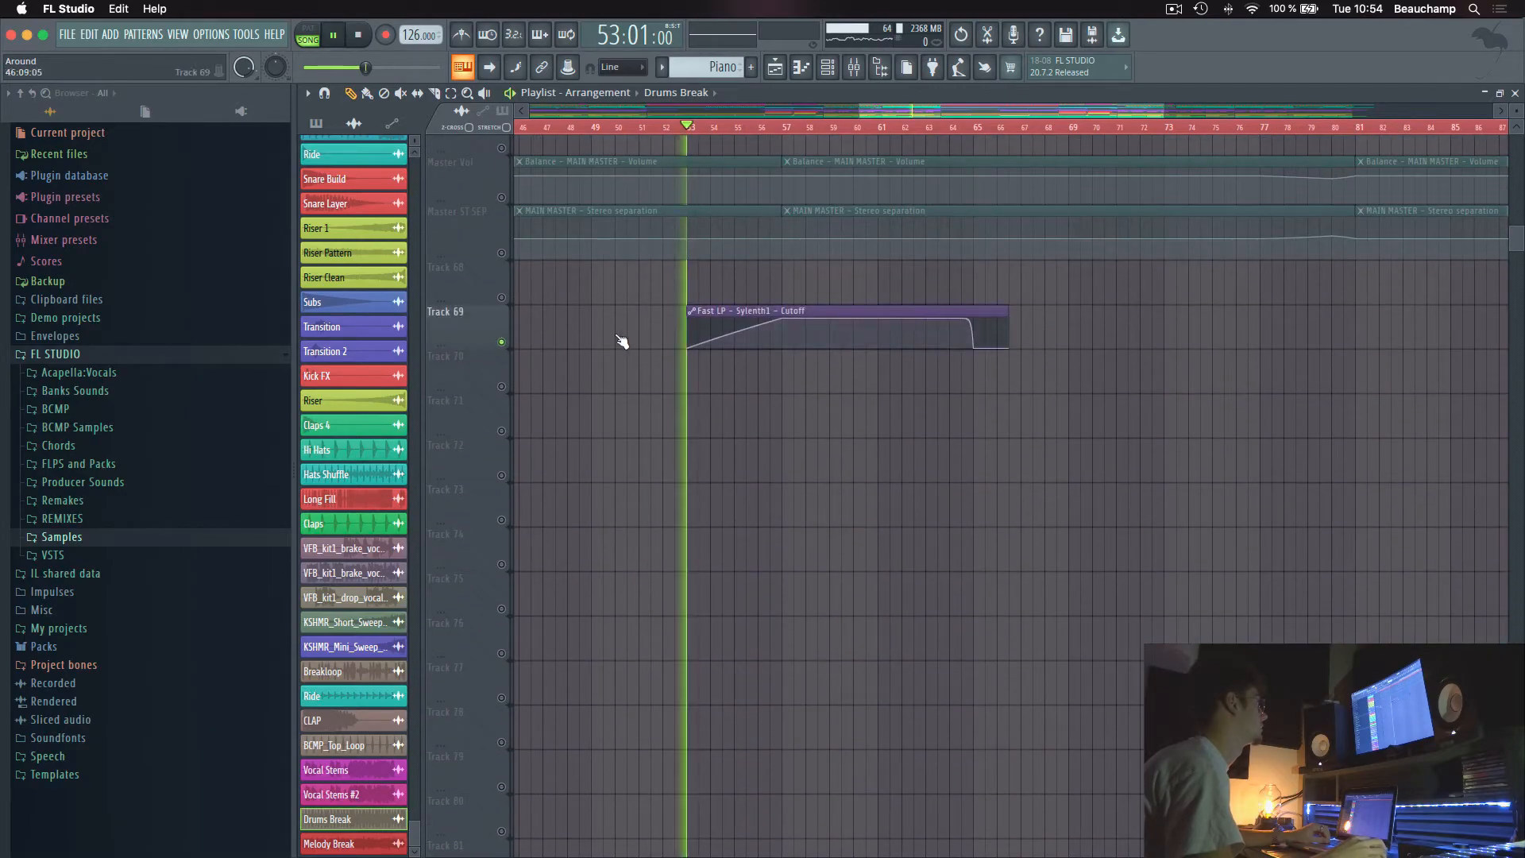
{"action": "scroll", "coordinate": [804, 326], "scroll_direction": "up", "scroll_amount": 4}
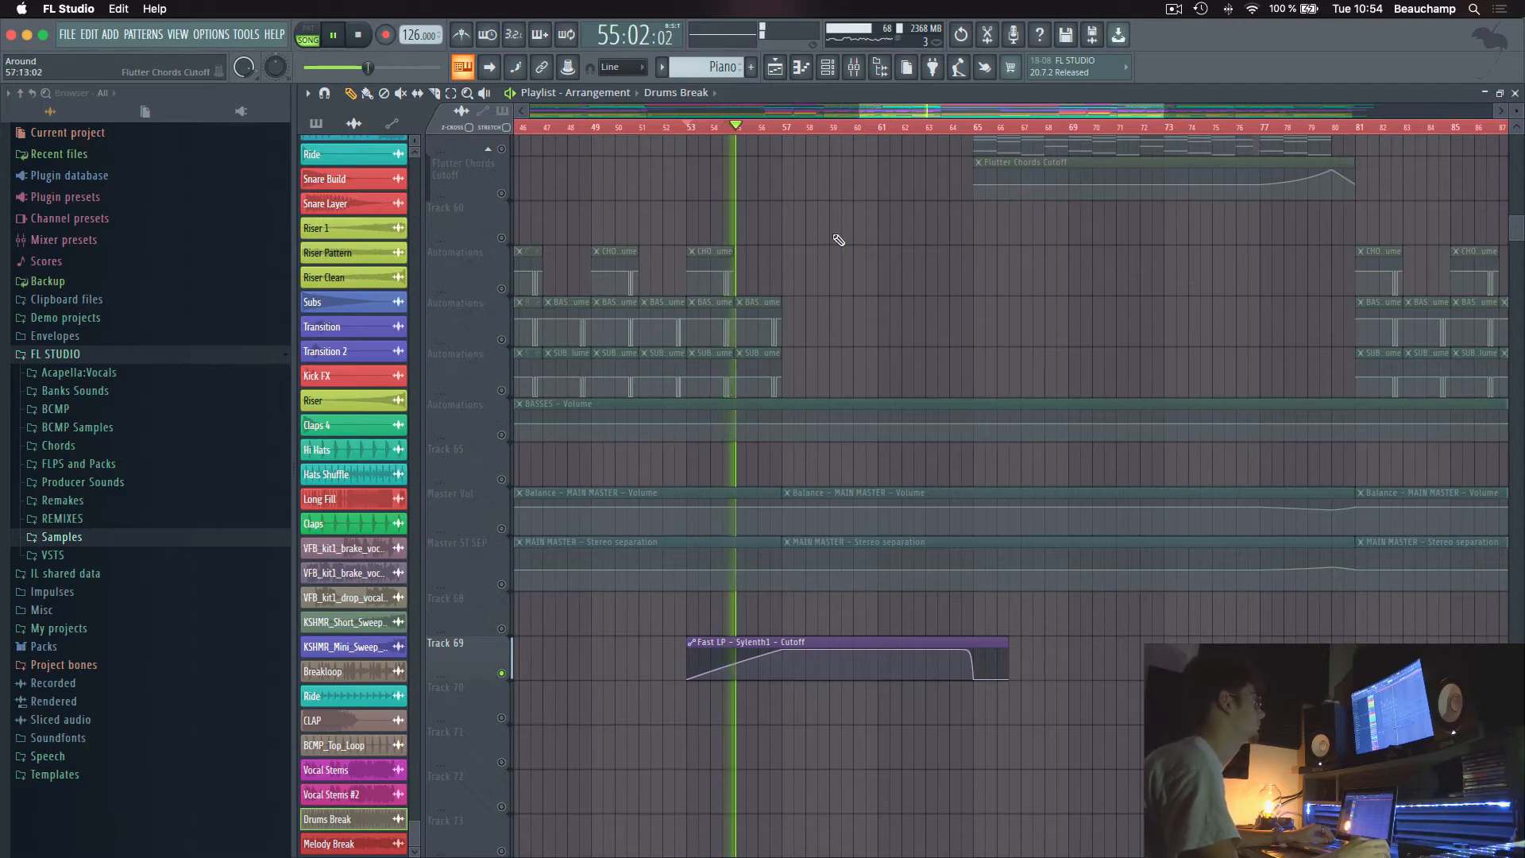
{"action": "scroll", "coordinate": [843, 242], "scroll_direction": "up", "scroll_amount": 12}
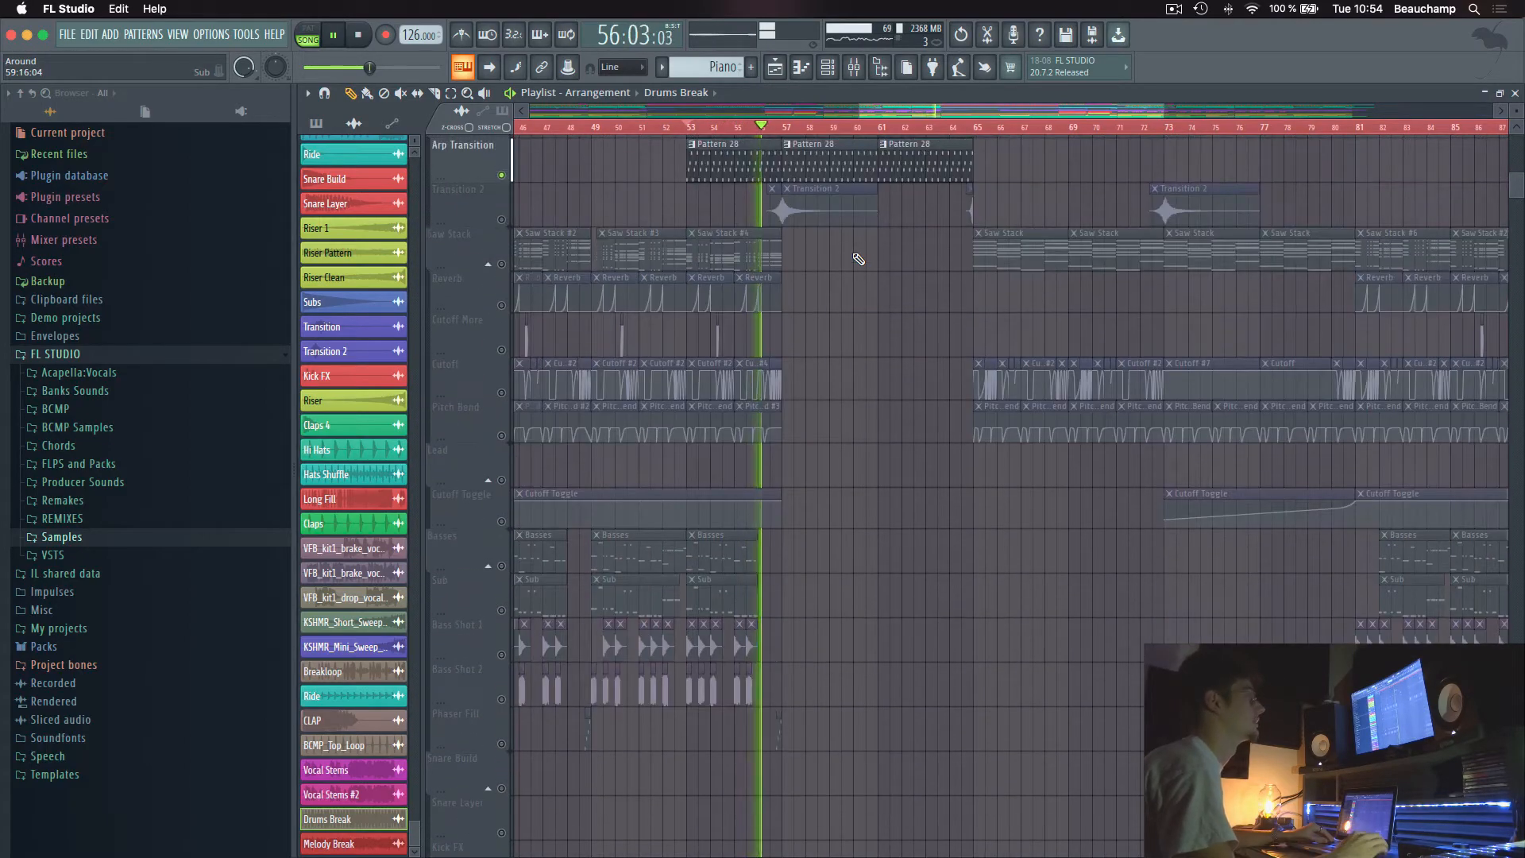
{"action": "scroll", "coordinate": [854, 255], "scroll_direction": "up", "scroll_amount": 6}
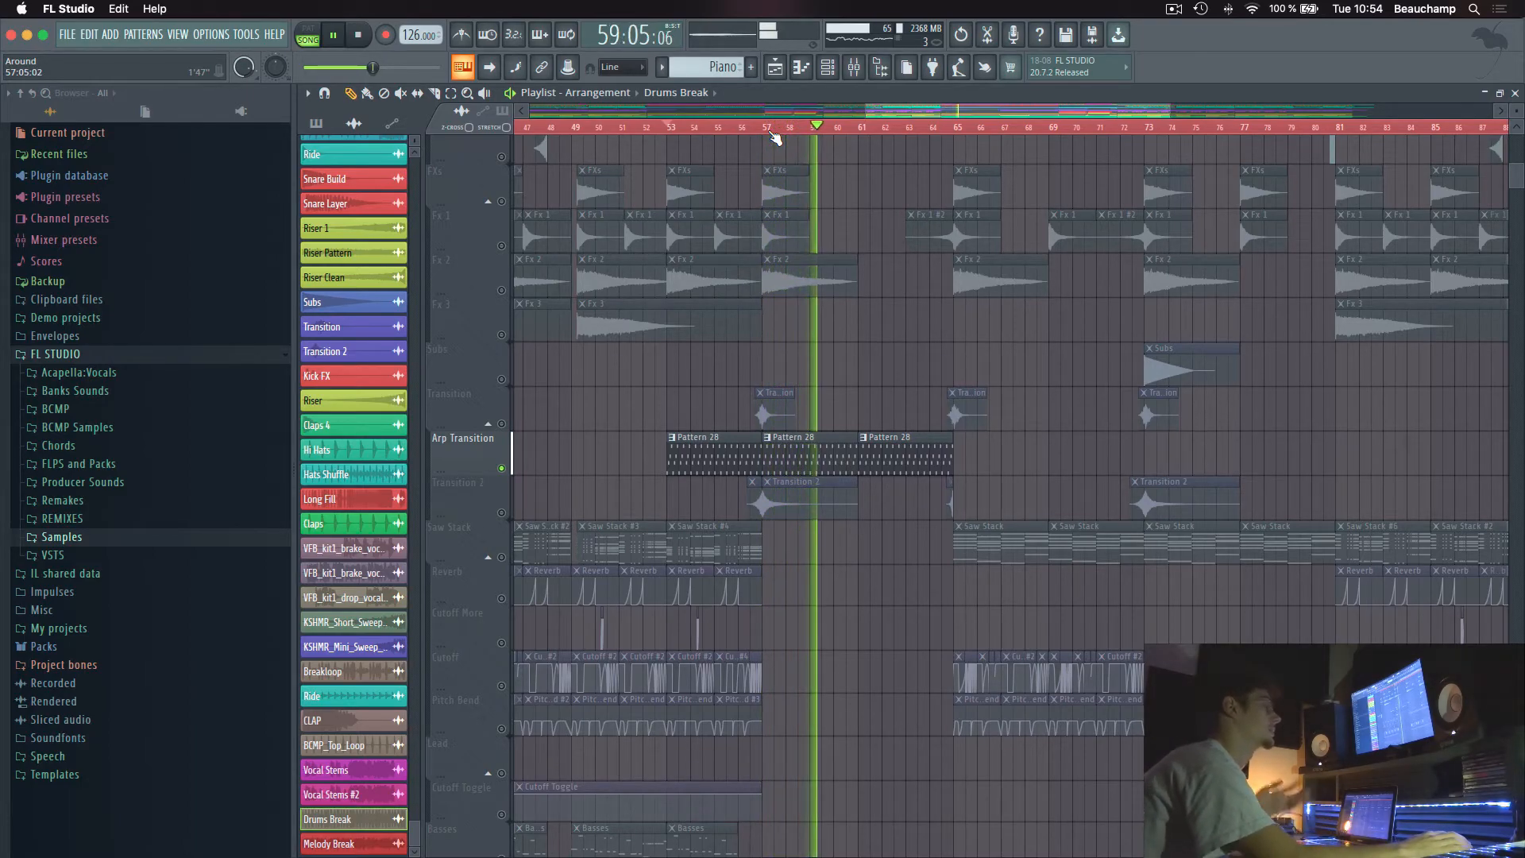
{"action": "key", "text": "space"}
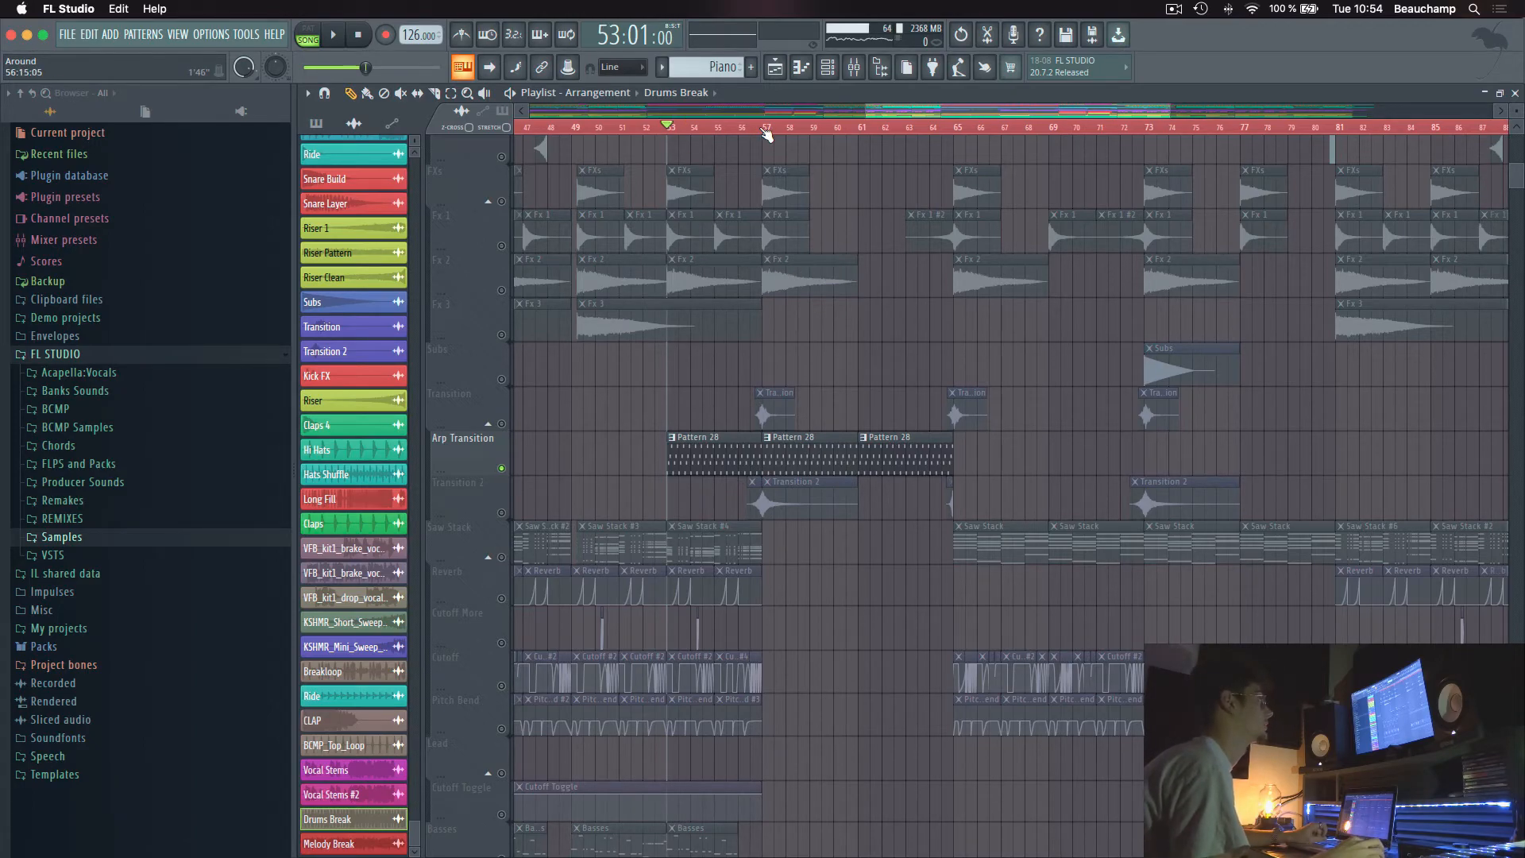
Unsolo the Arp Transition track and play the full break from bar 57, toggling the arp's solo during playback
{"action": "left_click", "coordinate": [501, 469], "text": "ctrl"}
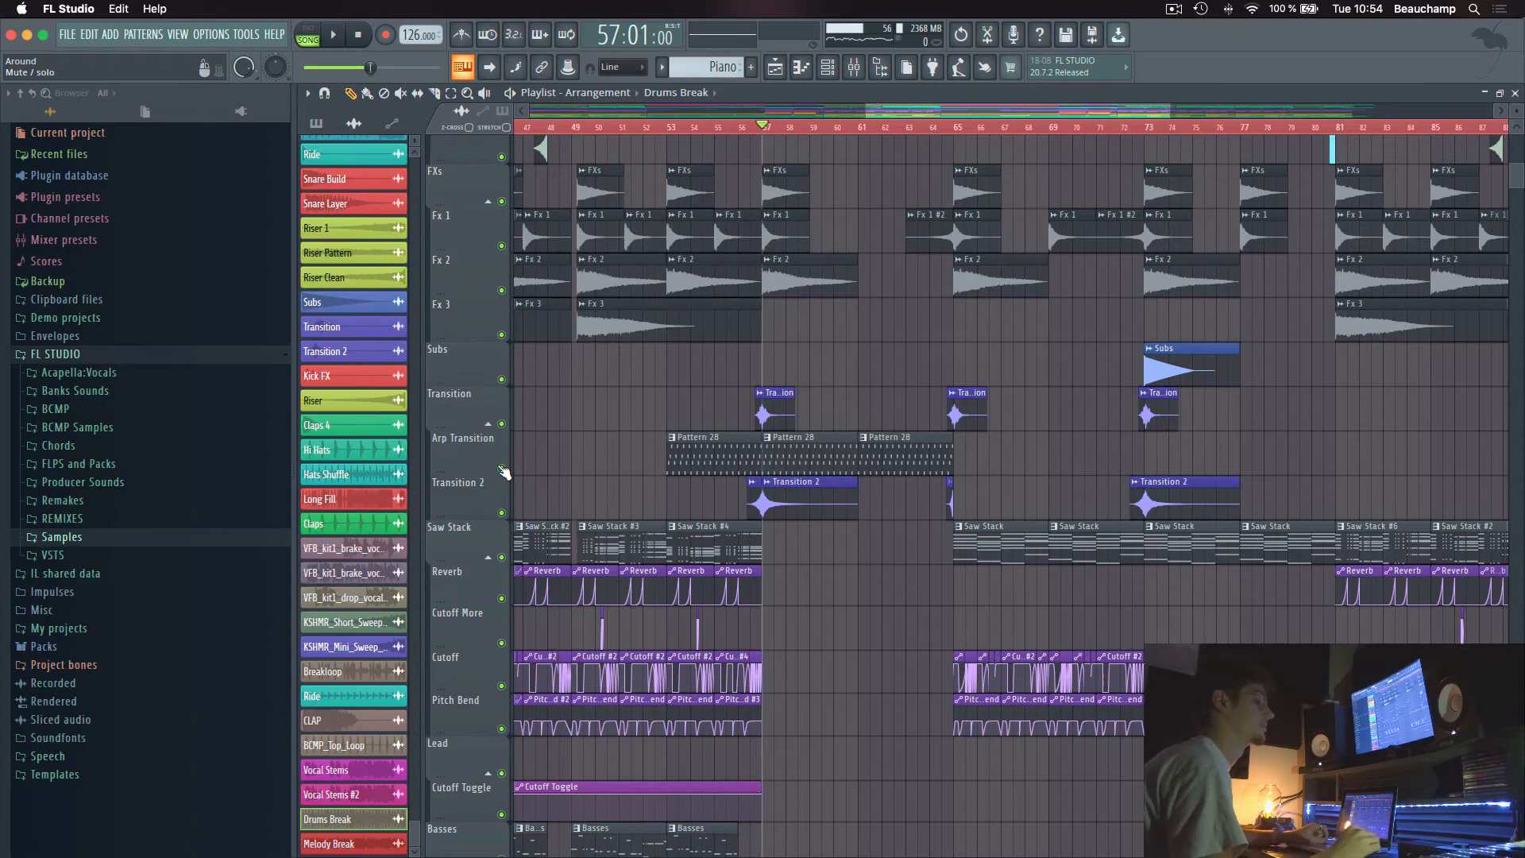
{"action": "key", "text": "space"}
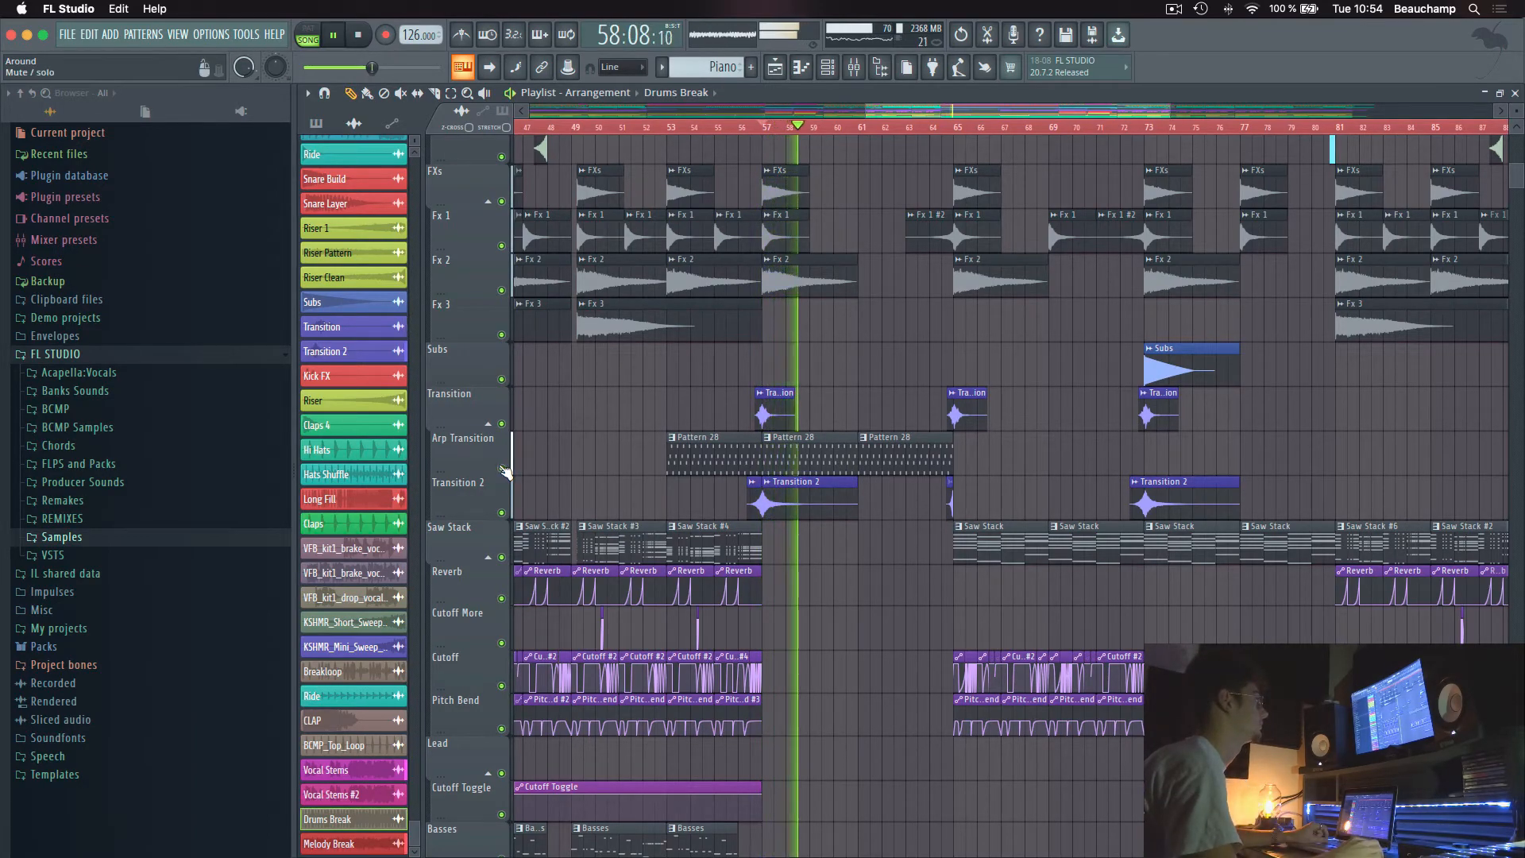
{"action": "left_click", "coordinate": [502, 469], "text": "ctrl"}
{"action": "left_click", "coordinate": [501, 469], "text": "ctrl"}
{"action": "key", "text": "space"}
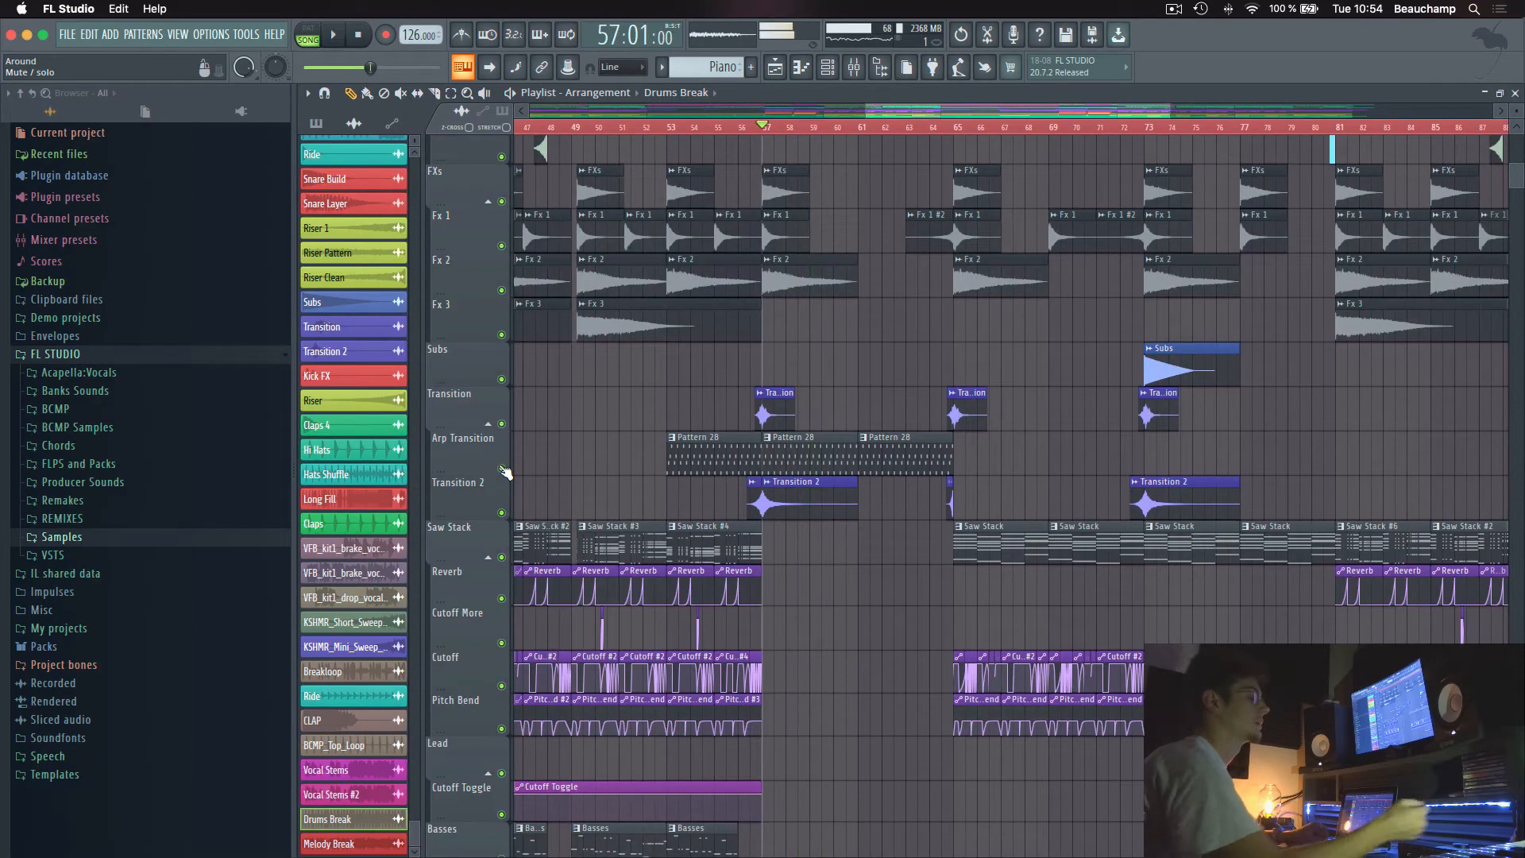
Play the build-up with the chopped vocal stems from bar 73
{"action": "scroll", "coordinate": [505, 471], "scroll_direction": "up", "scroll_amount": 1}
{"action": "scroll", "coordinate": [556, 469], "scroll_direction": "right", "scroll_amount": 2}
{"action": "scroll", "coordinate": [636, 444], "scroll_direction": "up", "scroll_amount": 15}
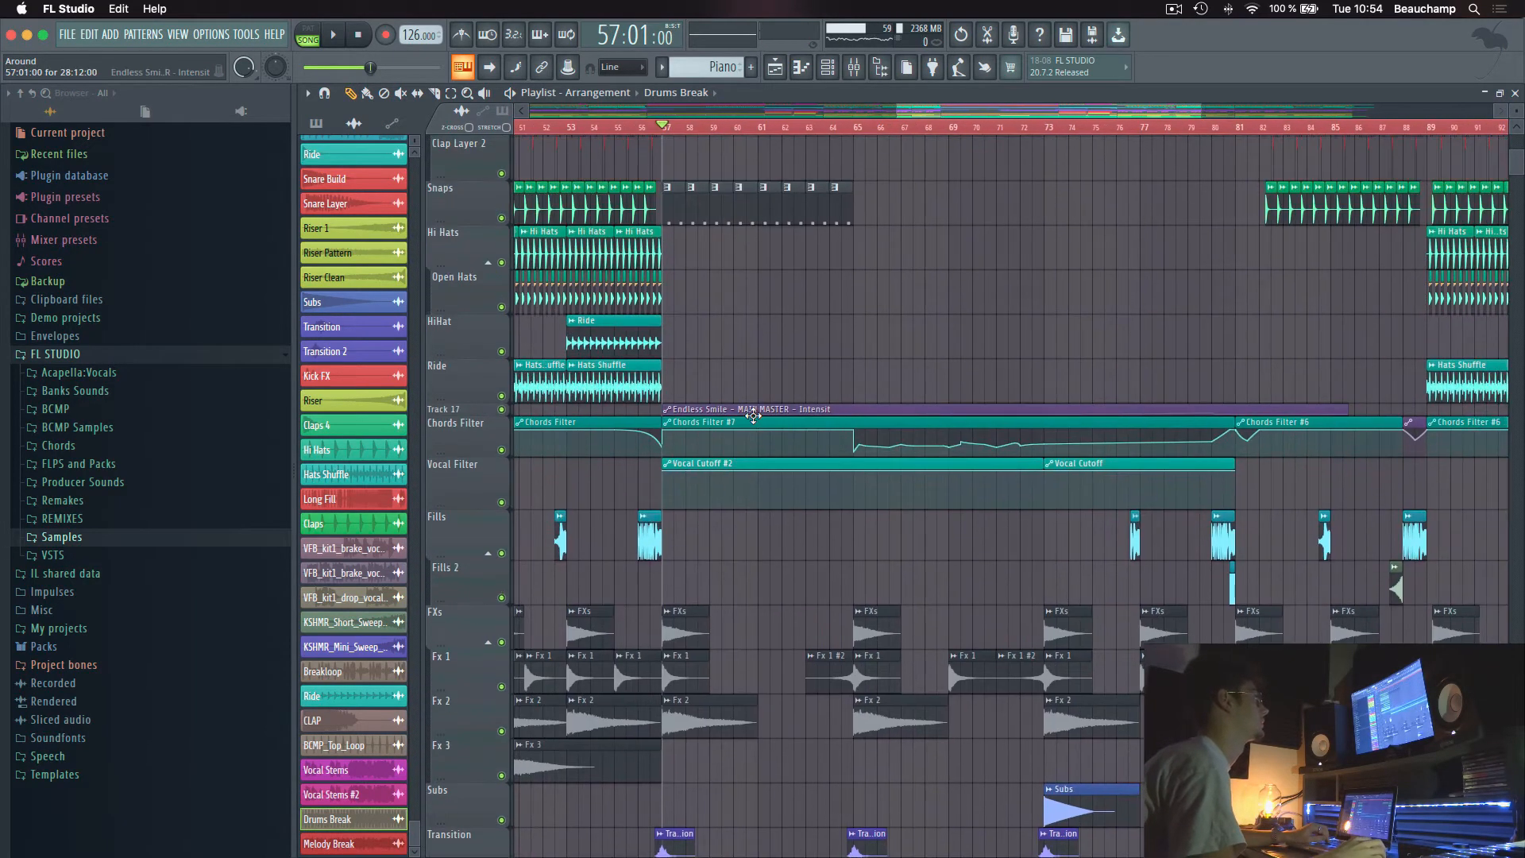
{"action": "scroll", "coordinate": [753, 416], "scroll_direction": "up", "scroll_amount": 5}
{"action": "scroll", "coordinate": [756, 420], "scroll_direction": "right", "scroll_amount": 2}
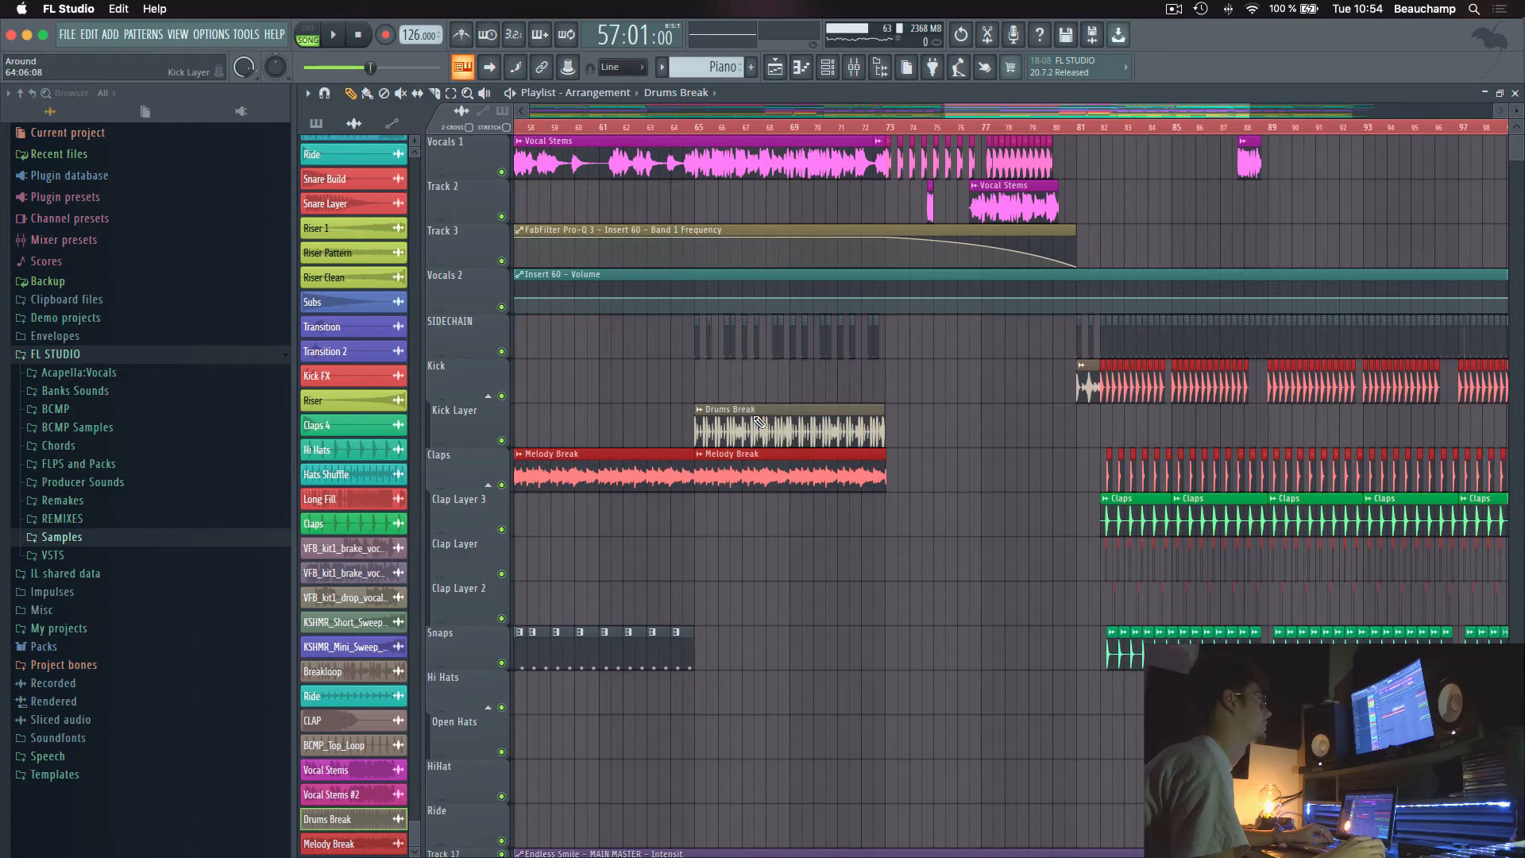
{"action": "scroll", "coordinate": [958, 351], "scroll_direction": "right", "scroll_amount": 1}
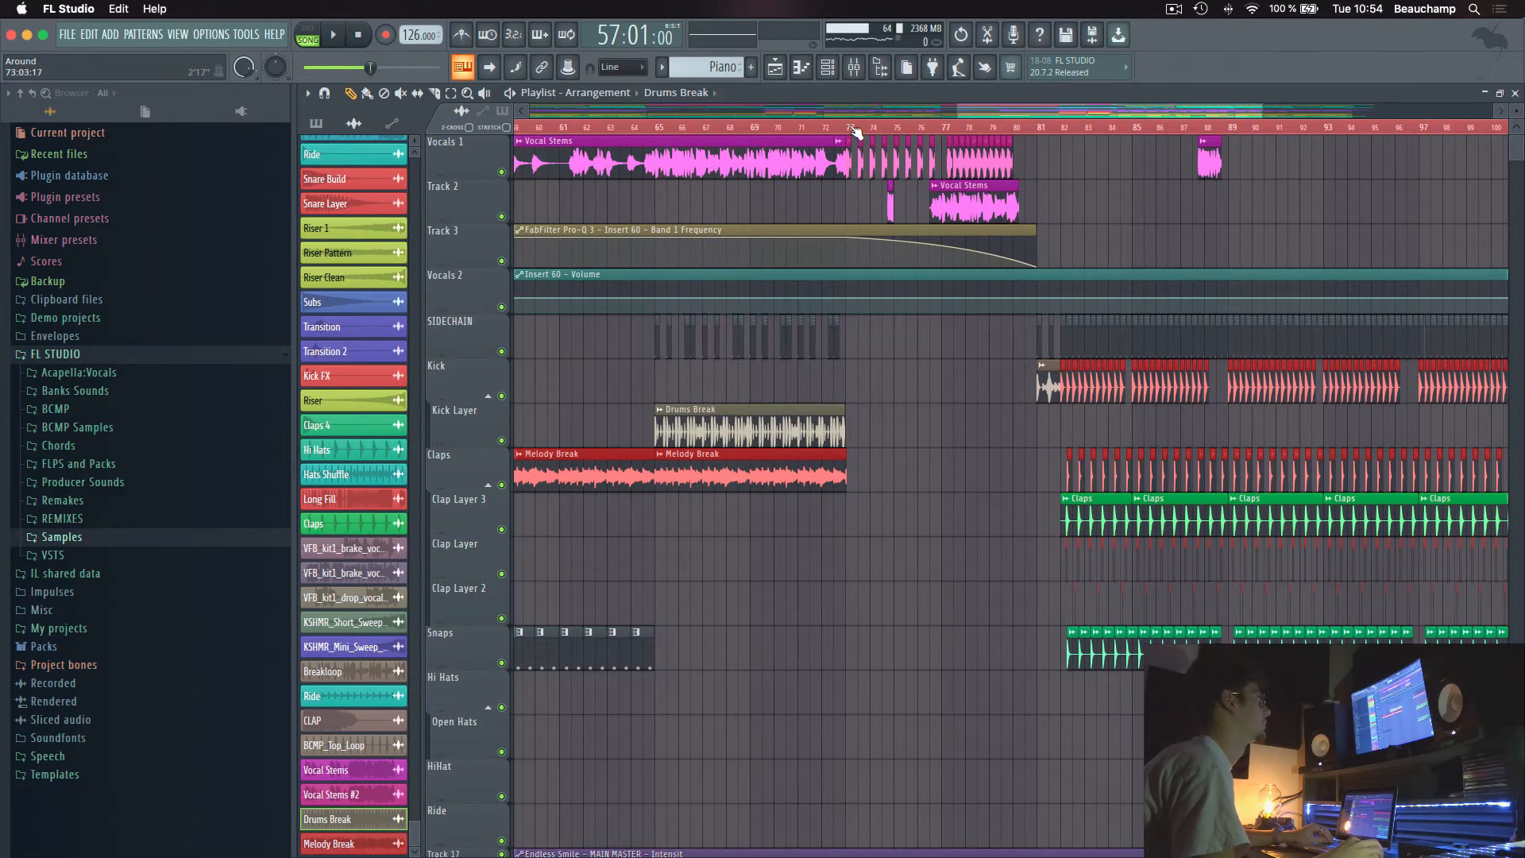
{"action": "left_click_drag", "start_coordinate": [1068, 112], "coordinate": [1114, 112]}
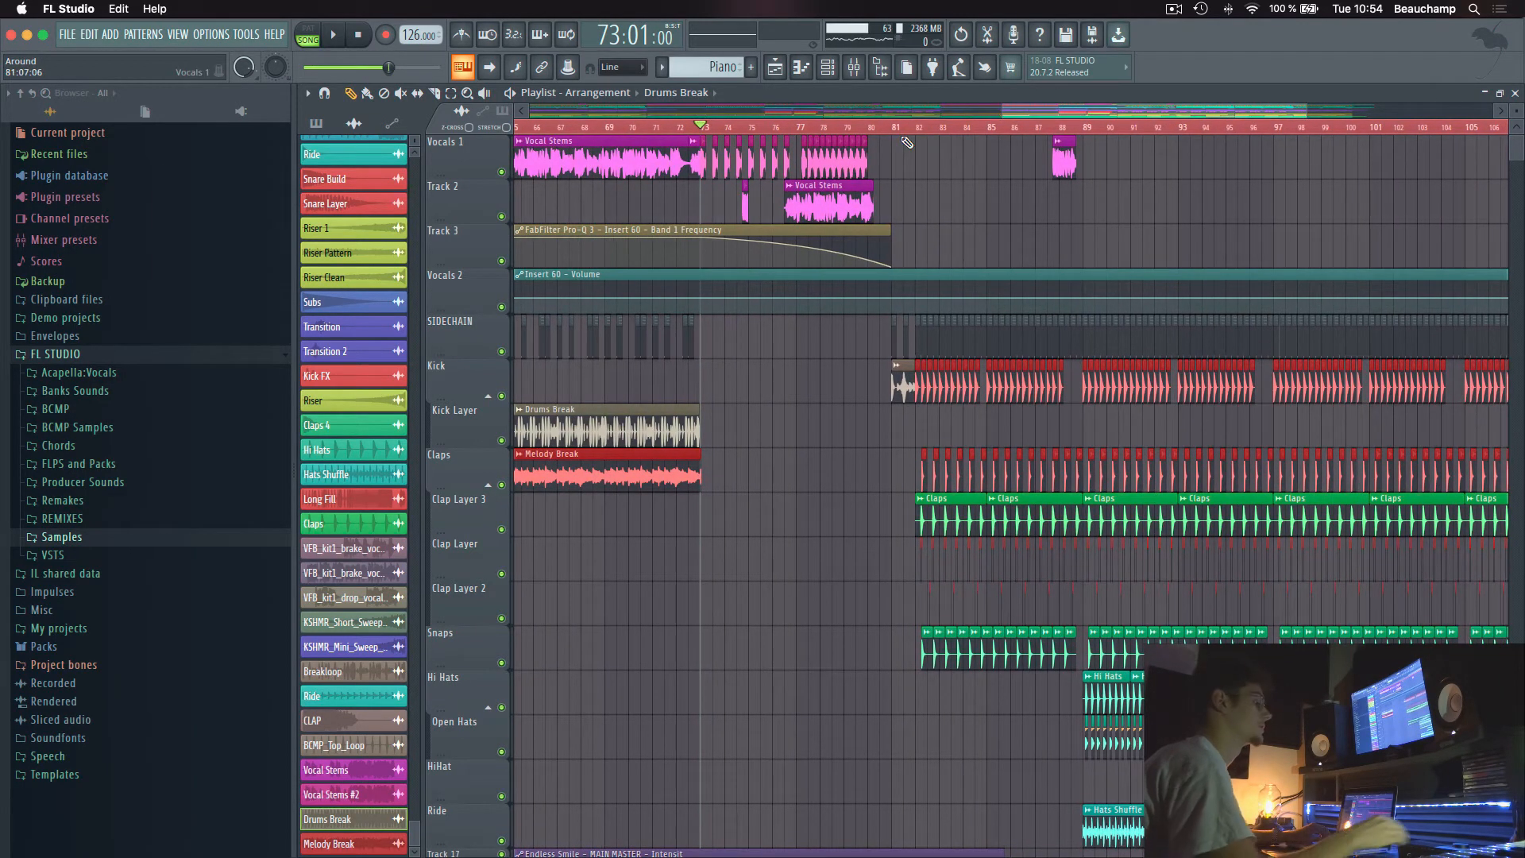
{"action": "key", "text": "space"}
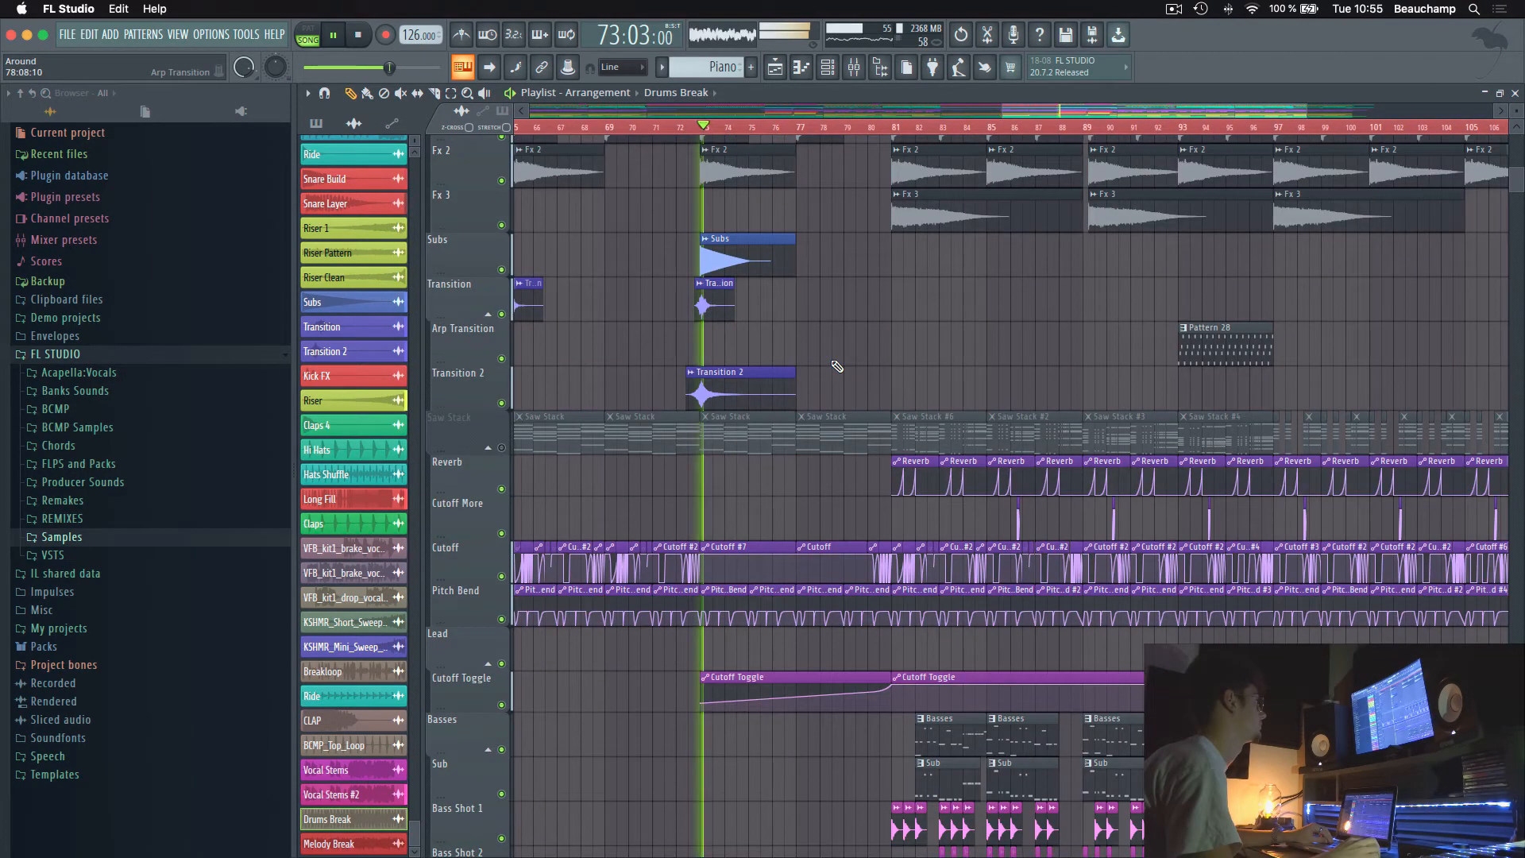
{"action": "scroll", "coordinate": [838, 367], "scroll_direction": "up", "scroll_amount": 20}
{"action": "scroll", "coordinate": [831, 357], "scroll_direction": "right", "scroll_amount": 4}
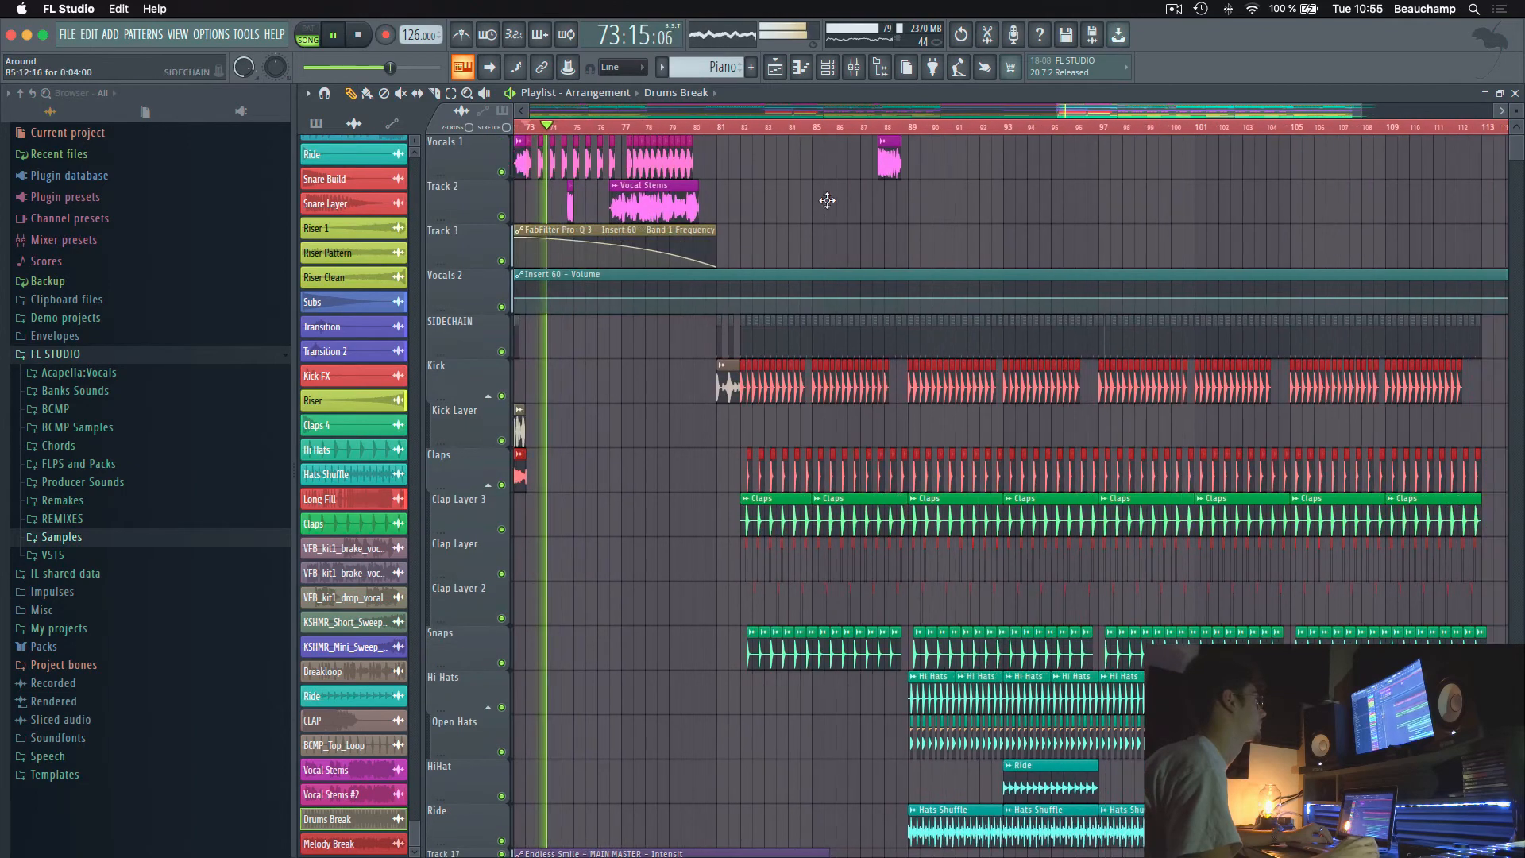
Run a project macro during playback, and play the second drop from bar 81
{"action": "left_click", "coordinate": [246, 35]}
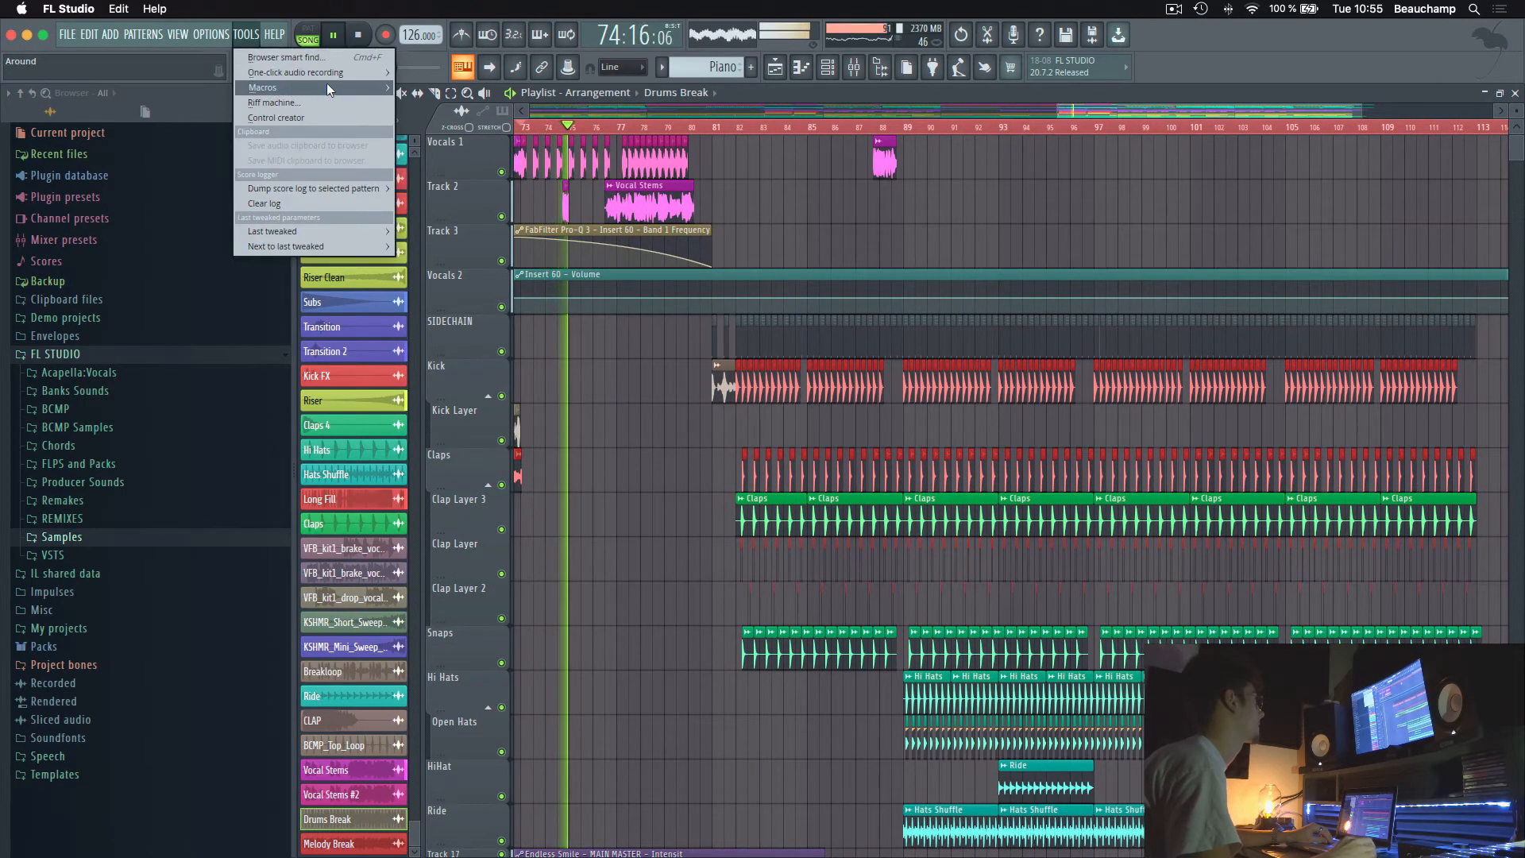
{"action": "mouse_move", "coordinate": [327, 86]}
{"action": "left_click", "coordinate": [465, 193]}
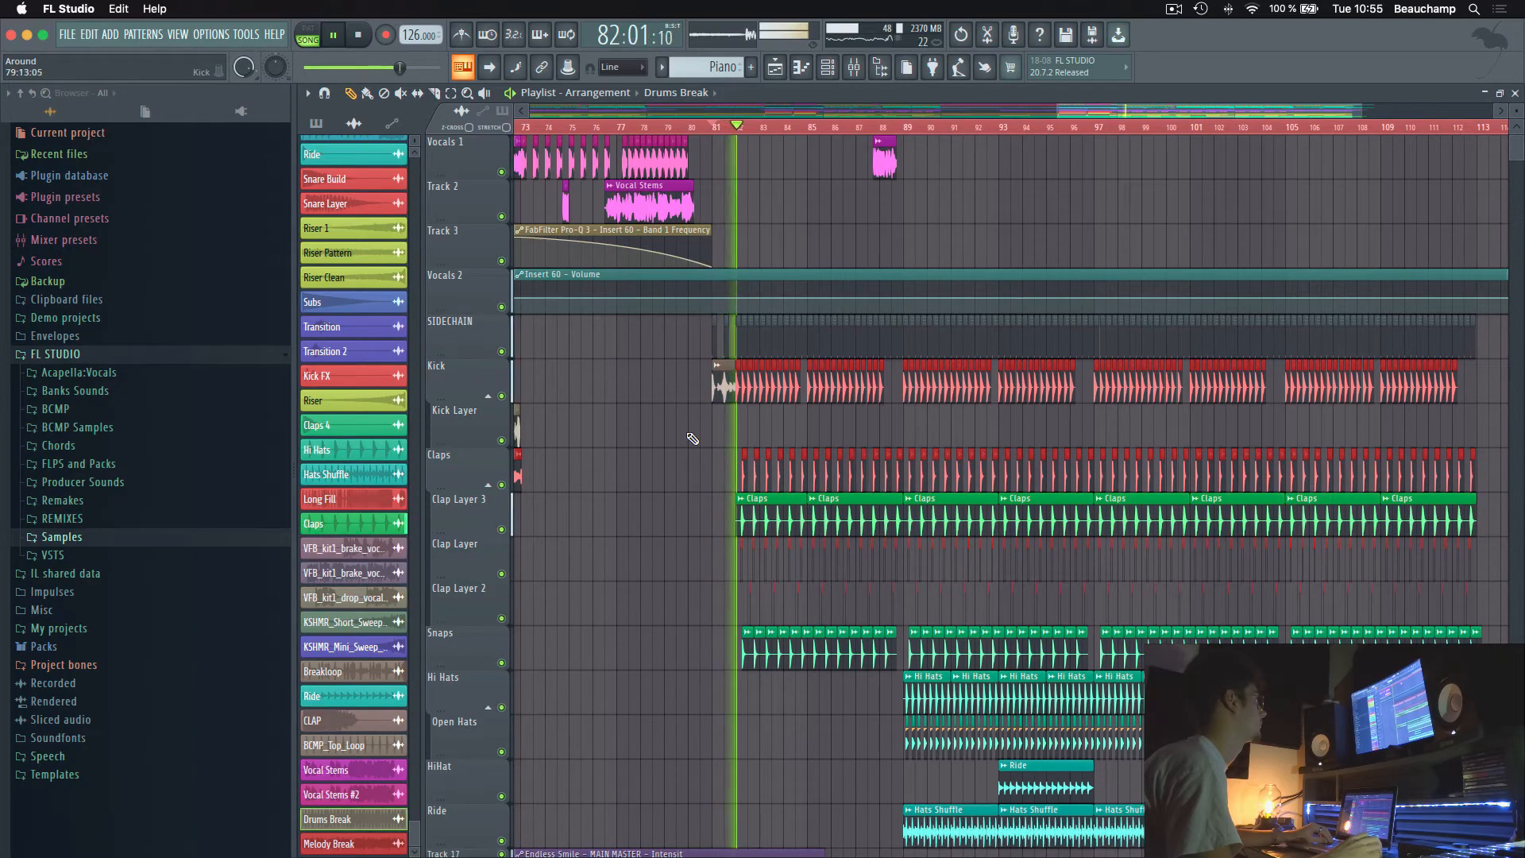
{"action": "scroll", "coordinate": [683, 446], "scroll_direction": "down", "scroll_amount": 8}
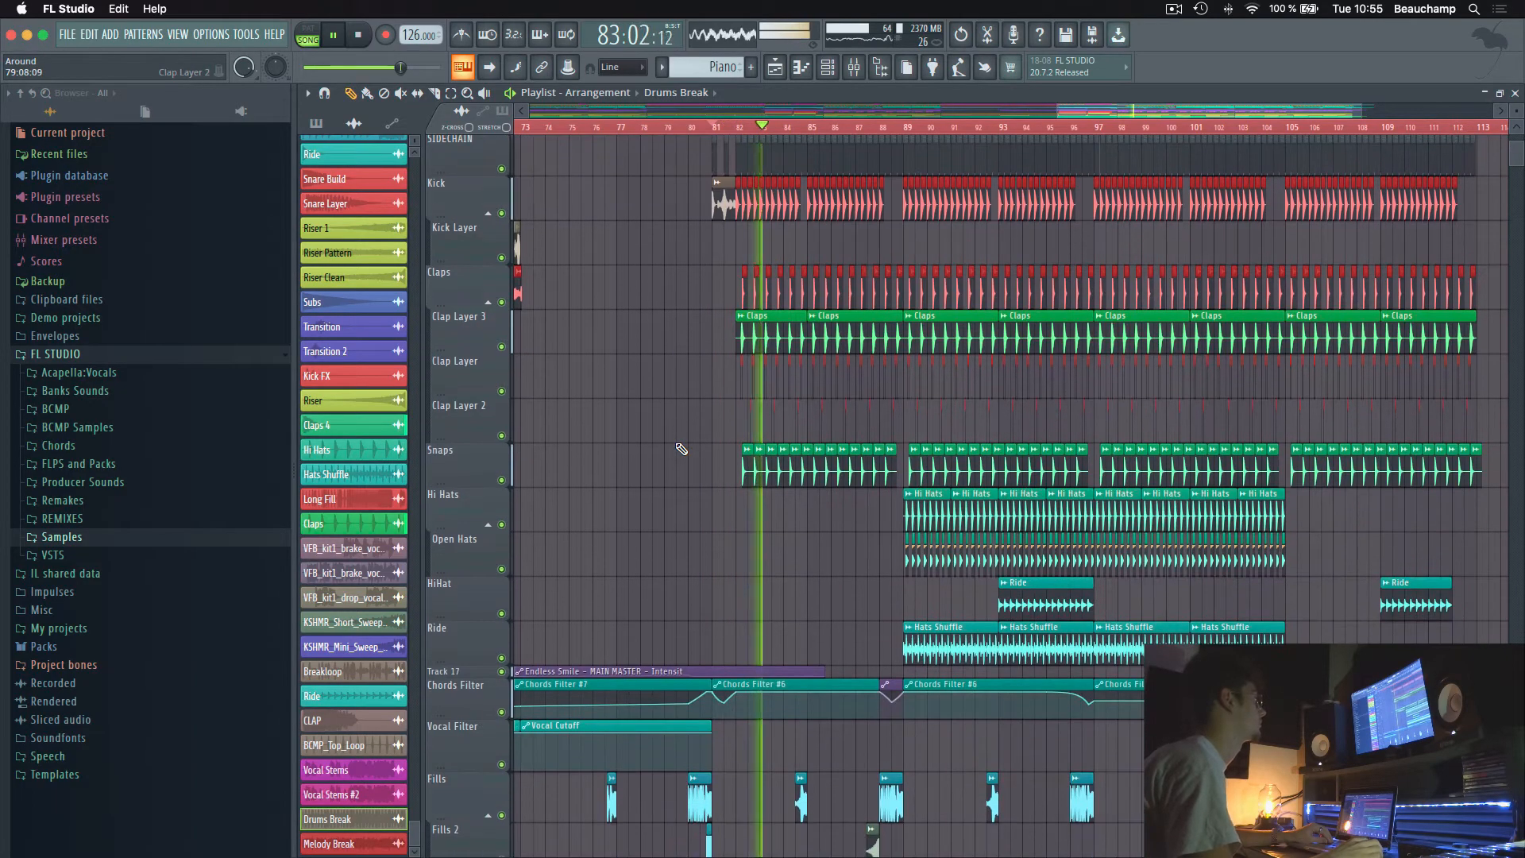
{"action": "key", "text": "space"}
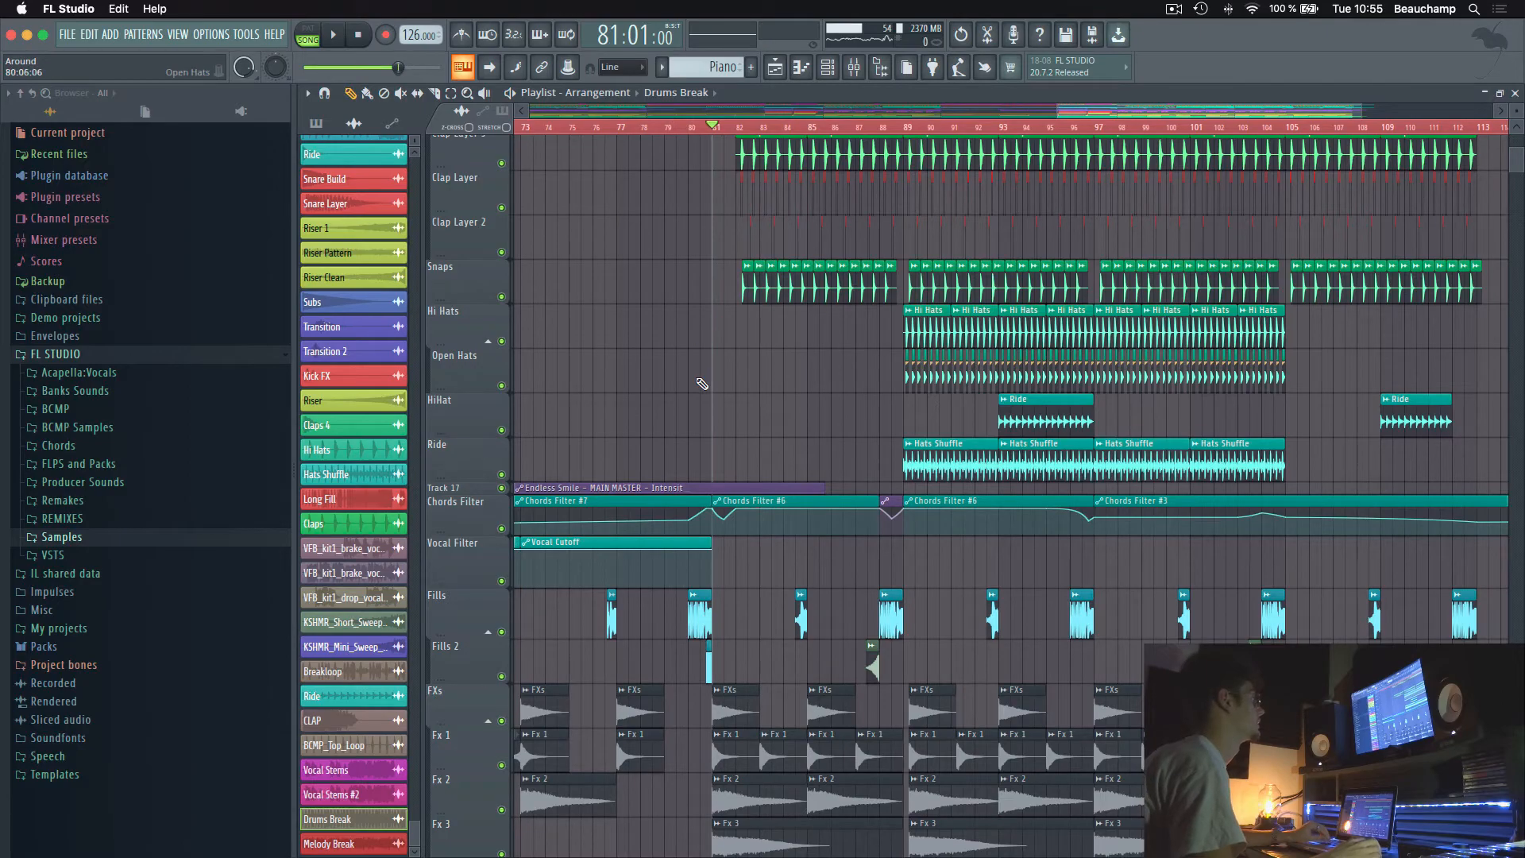
Play the second drop from bar 81, watching the arrangement and then the track levels in the mixer
{"action": "scroll", "coordinate": [705, 381], "scroll_direction": "up", "scroll_amount": 8}
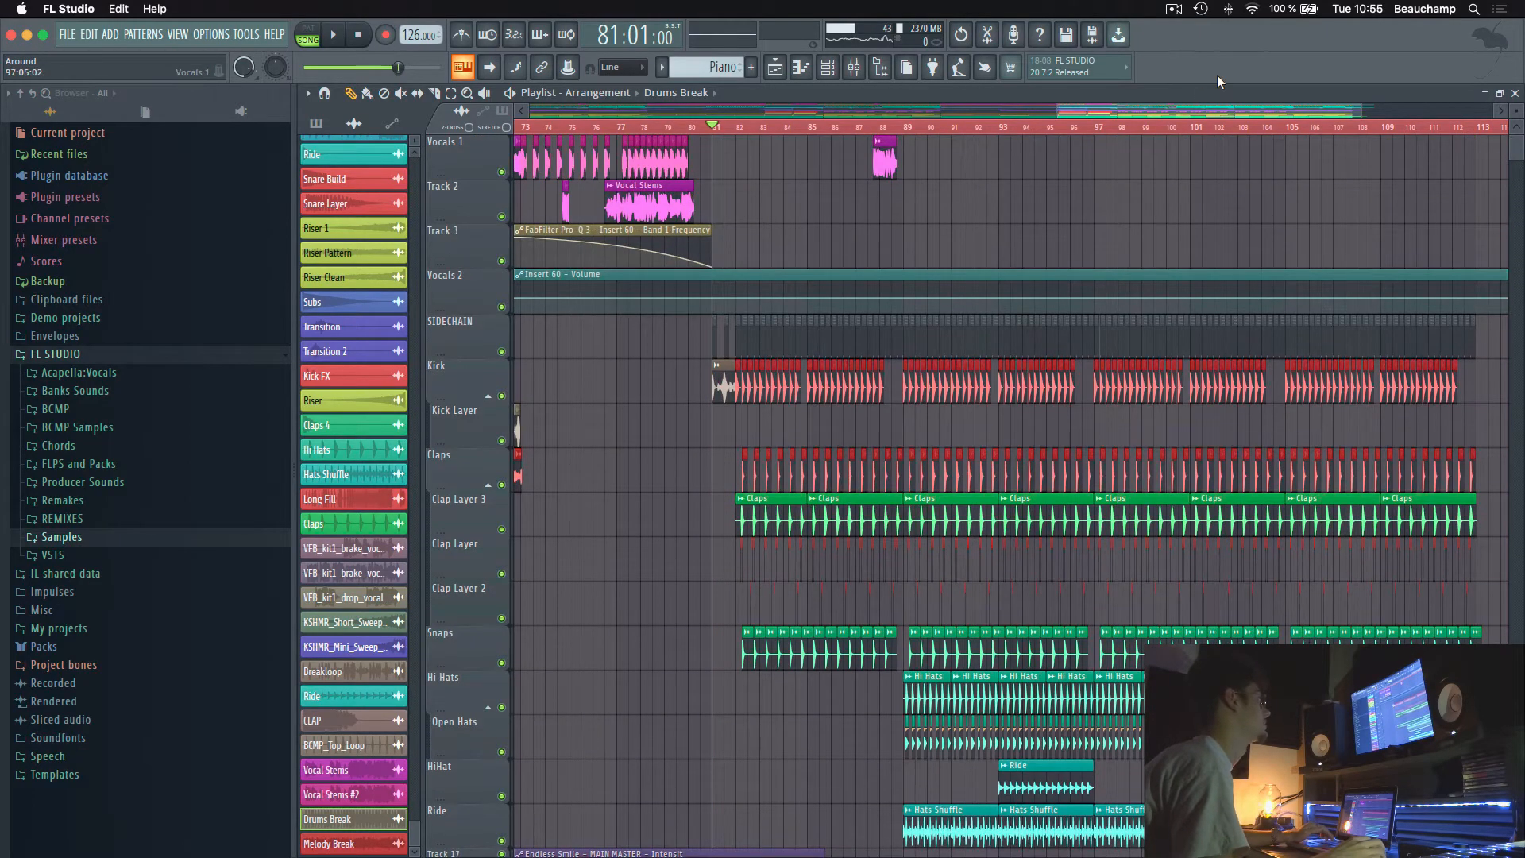
{"action": "left_click_drag", "start_coordinate": [1360, 111], "coordinate": [1425, 111]}
{"action": "left_click_drag", "start_coordinate": [1275, 110], "coordinate": [1238, 110]}
{"action": "scroll", "coordinate": [1050, 143], "scroll_direction": "up", "scroll_amount": 2}
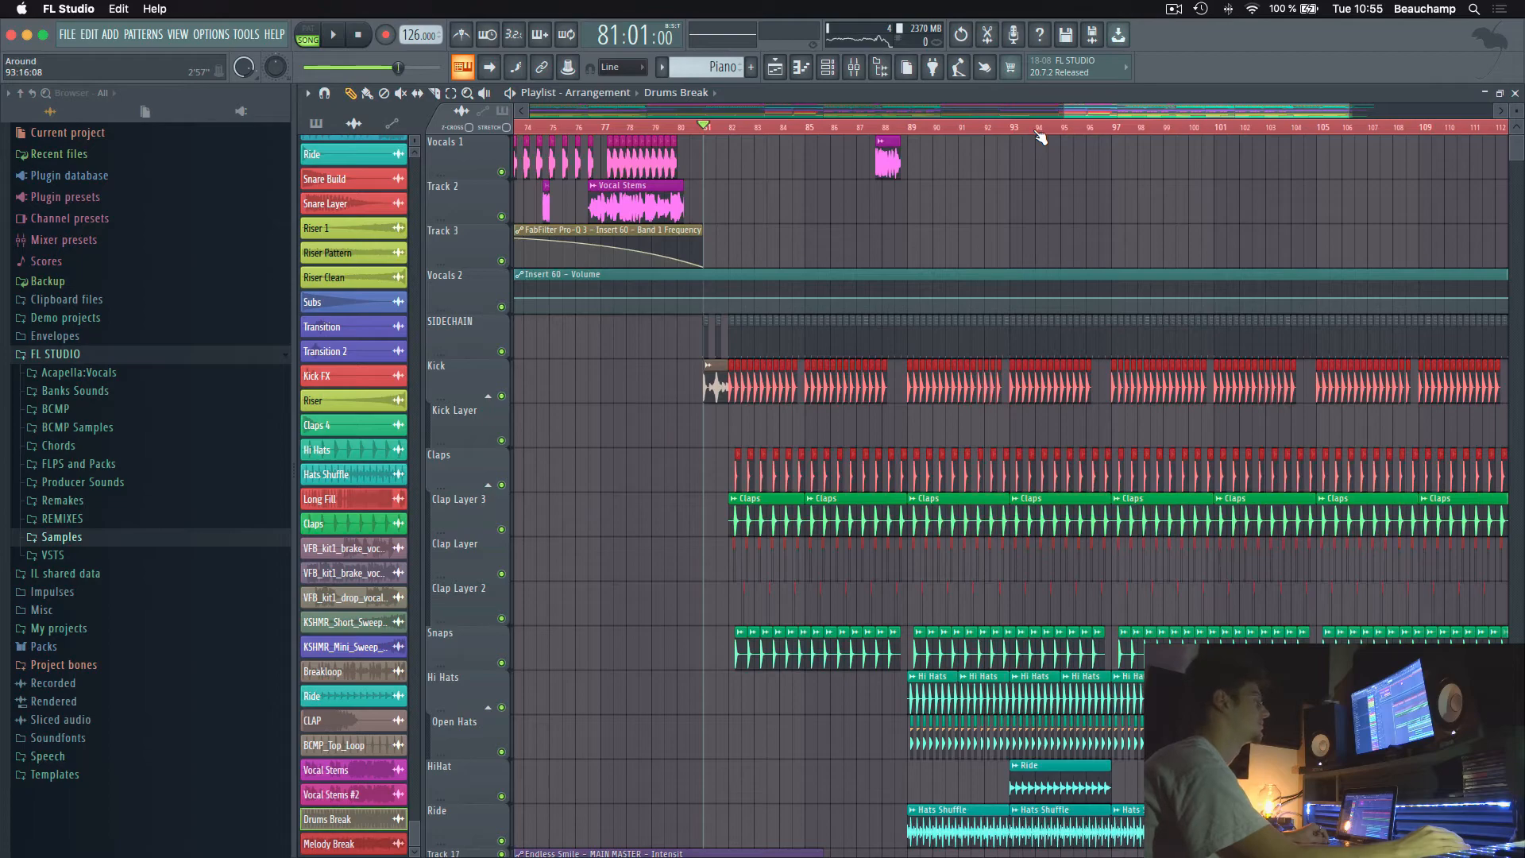
{"action": "key", "text": "space"}
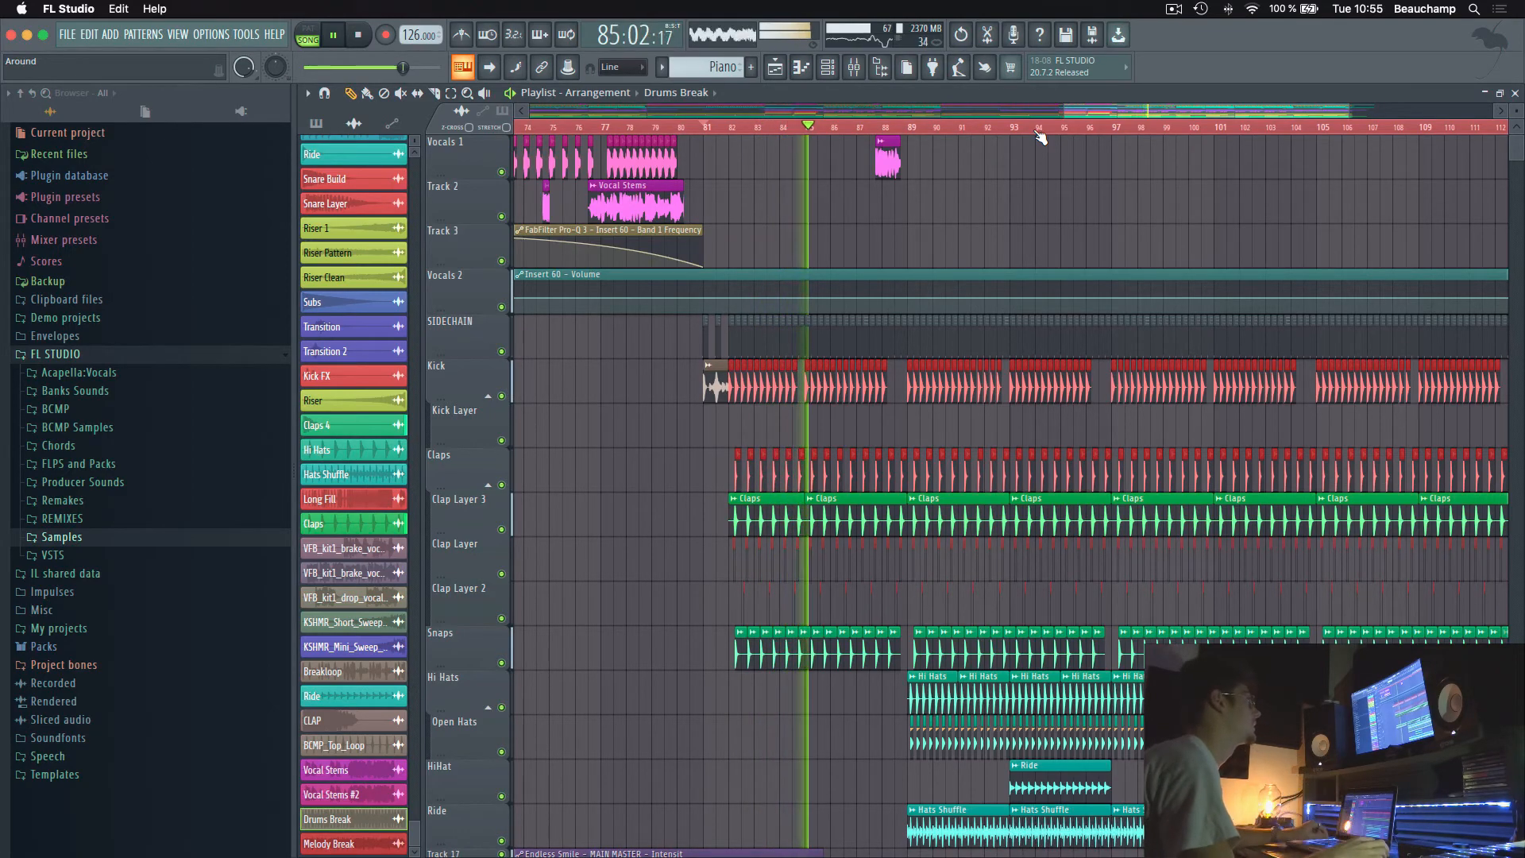
{"action": "left_click_drag", "start_coordinate": [1349, 112], "coordinate": [1452, 113]}
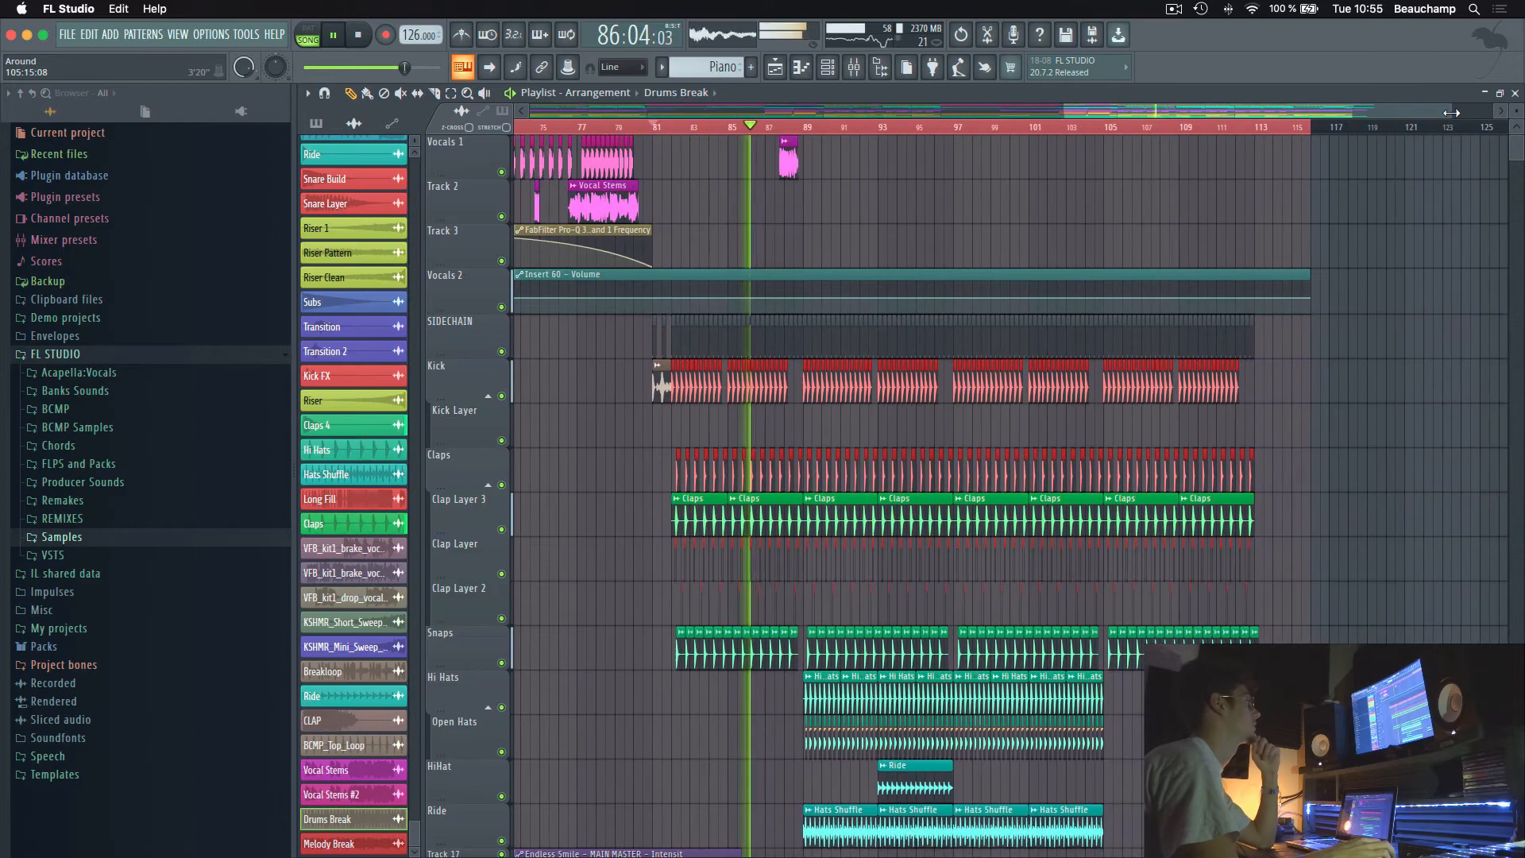
{"action": "left_click", "coordinate": [854, 66]}
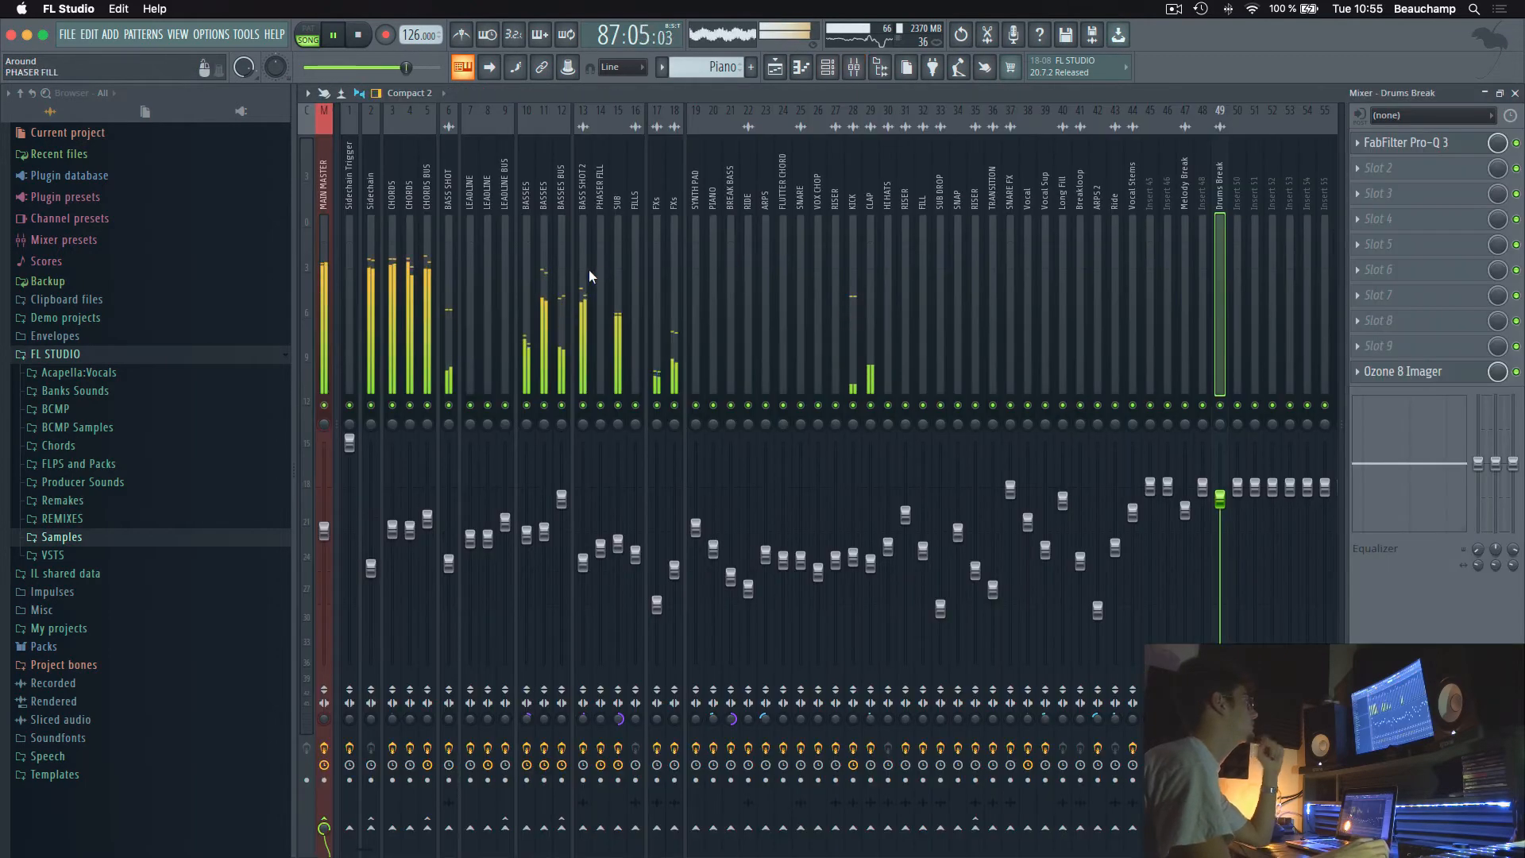
{"action": "key", "text": "space"}
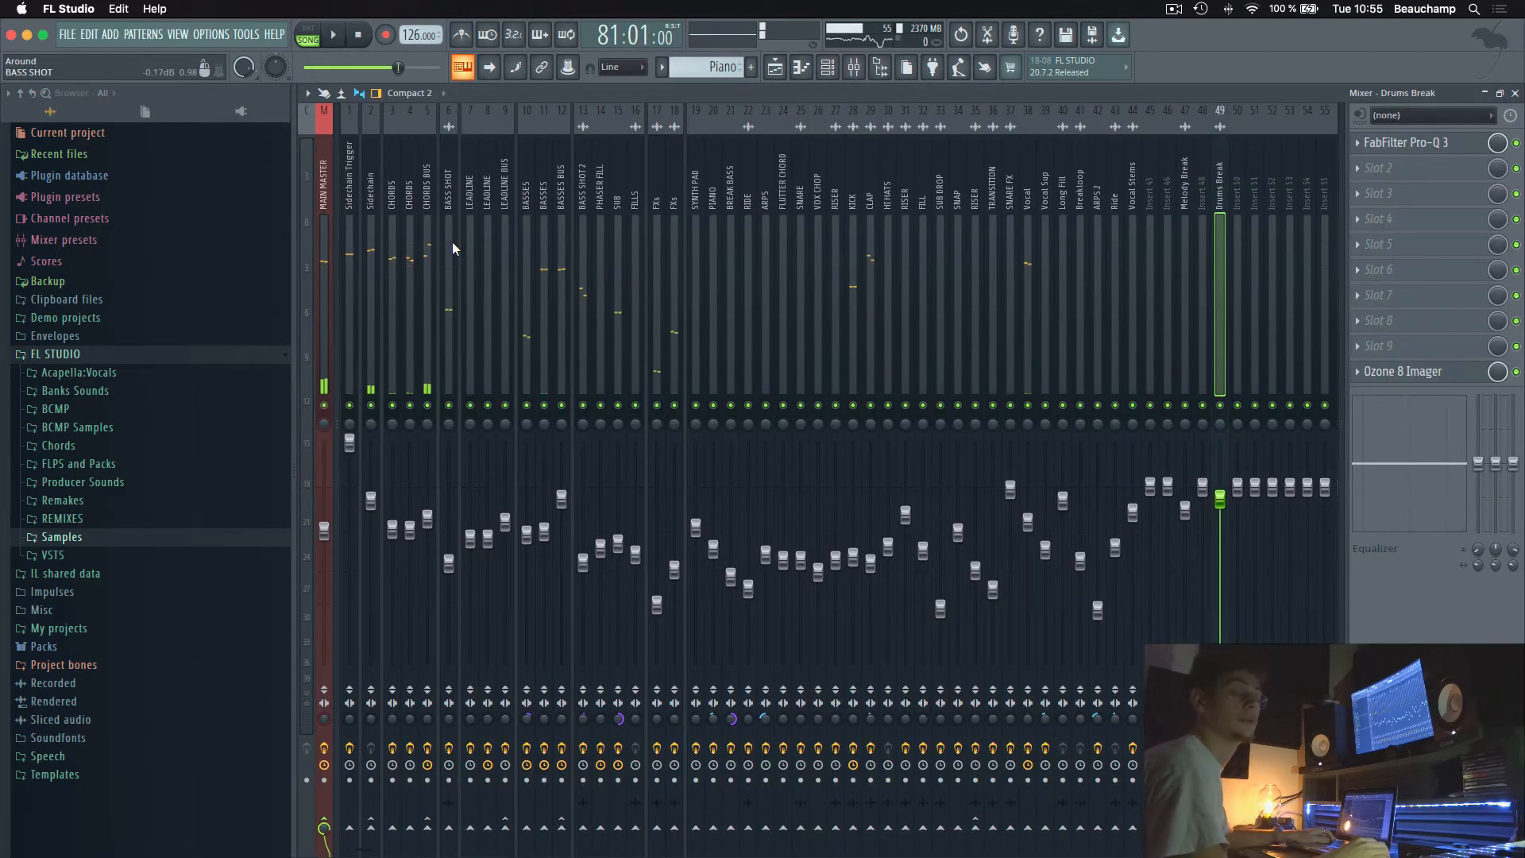
Look over both CHORDS mixer tracks, show the unsorted channels, and examine the CHORDS 1 Sylenth1 patch
{"action": "left_click", "coordinate": [410, 247]}
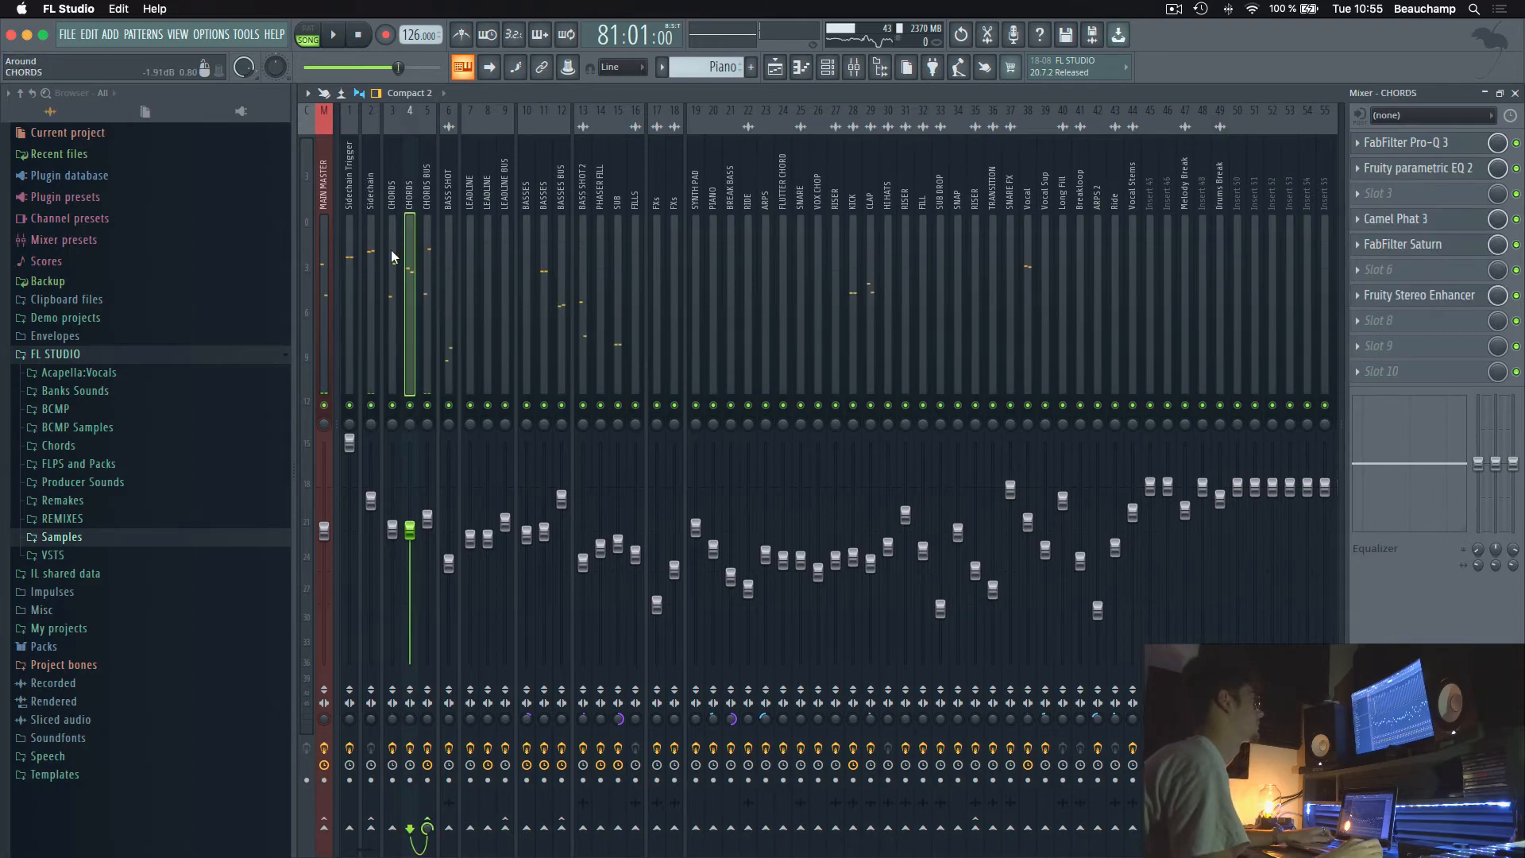
{"action": "left_click", "coordinate": [393, 246]}
{"action": "key", "text": "F9"}
{"action": "left_click", "coordinate": [827, 66]}
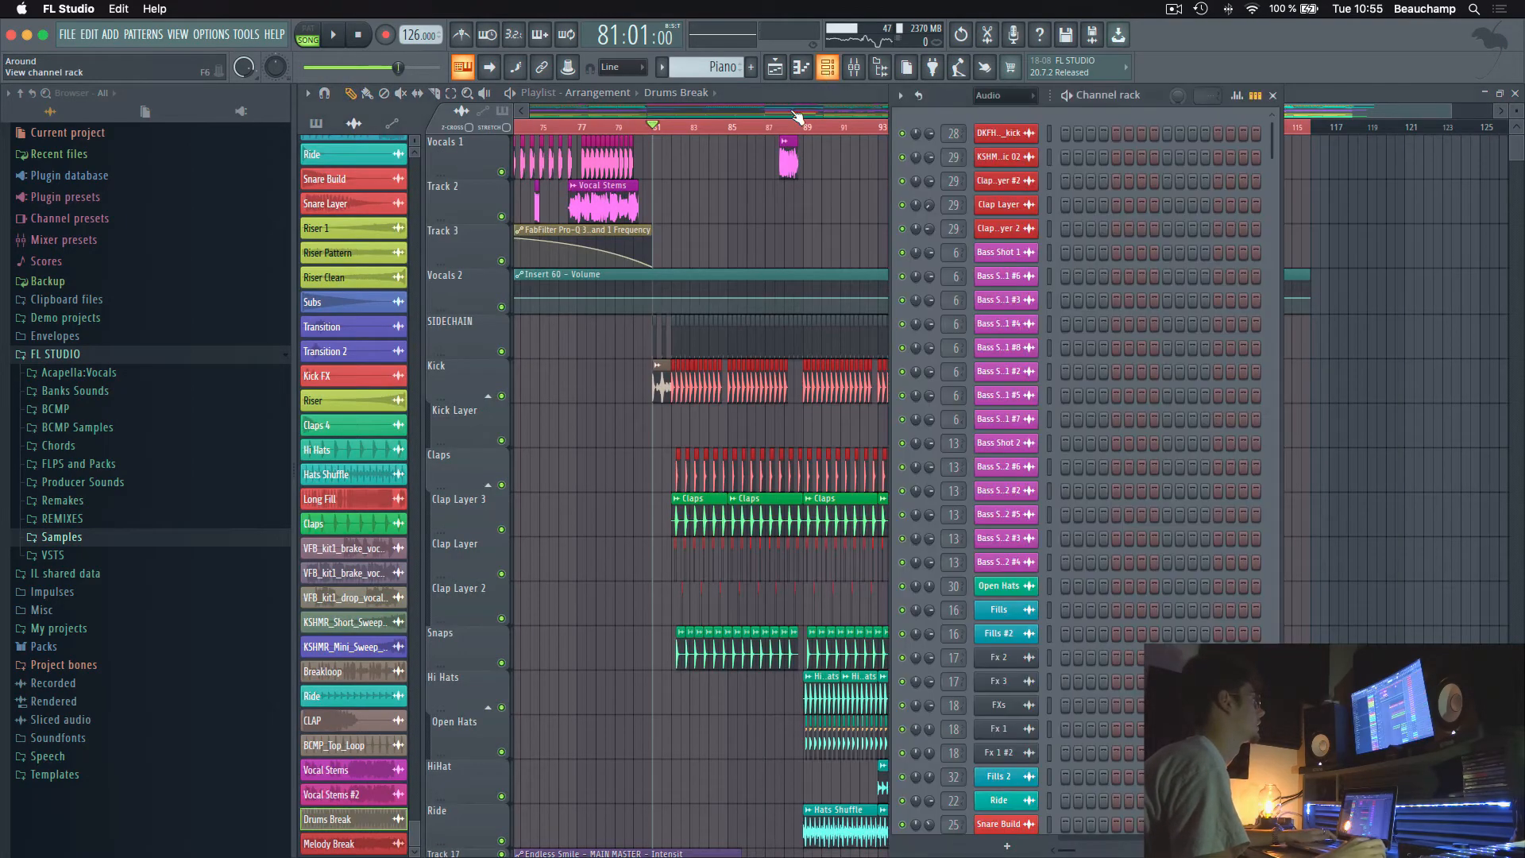
{"action": "left_click", "coordinate": [994, 96]}
{"action": "left_click", "coordinate": [998, 165]}
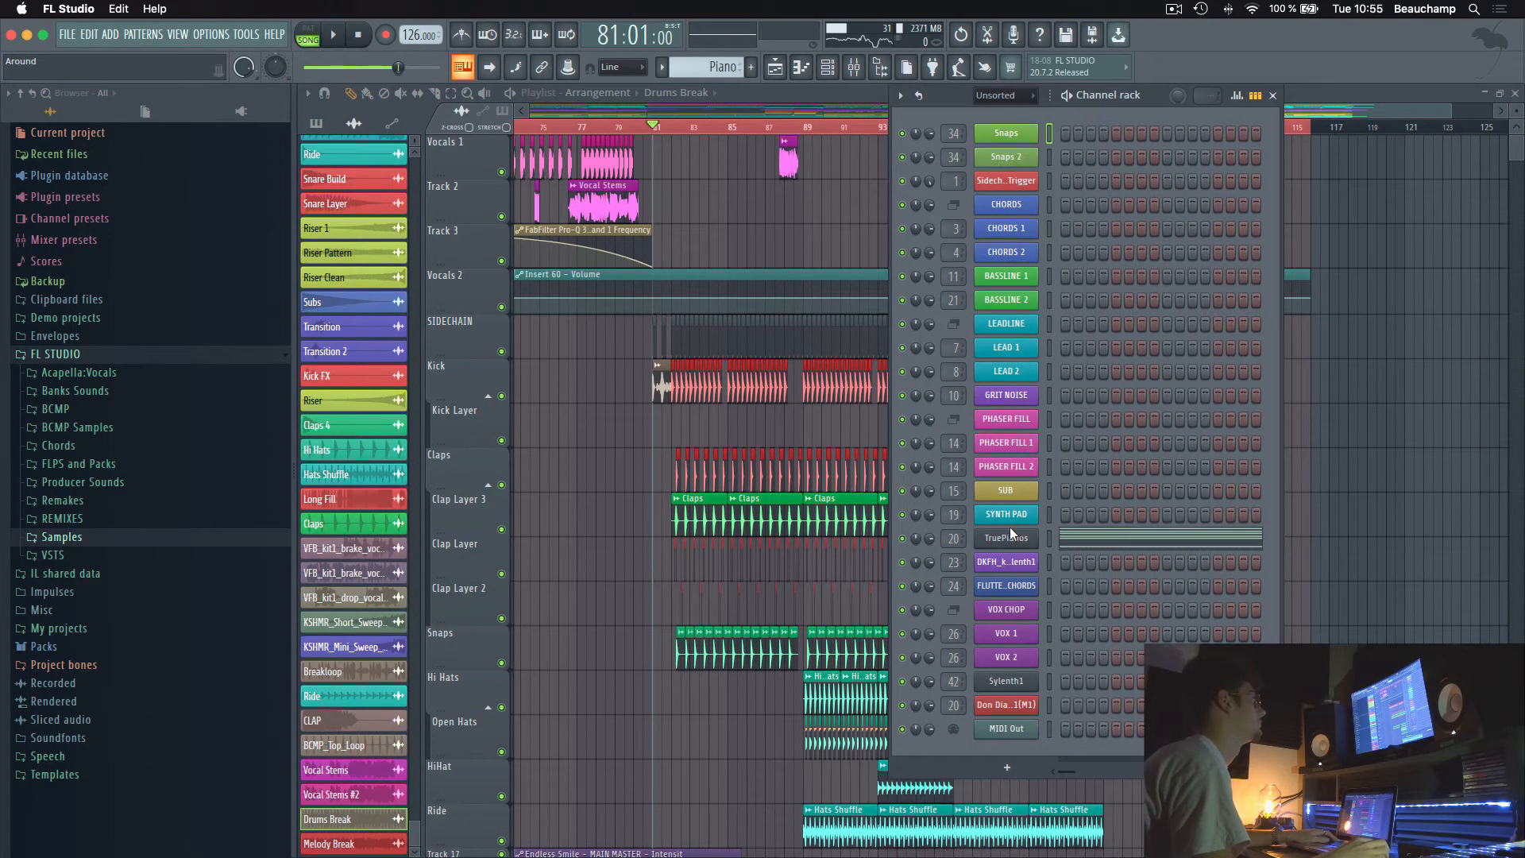
{"action": "left_click", "coordinate": [1014, 230]}
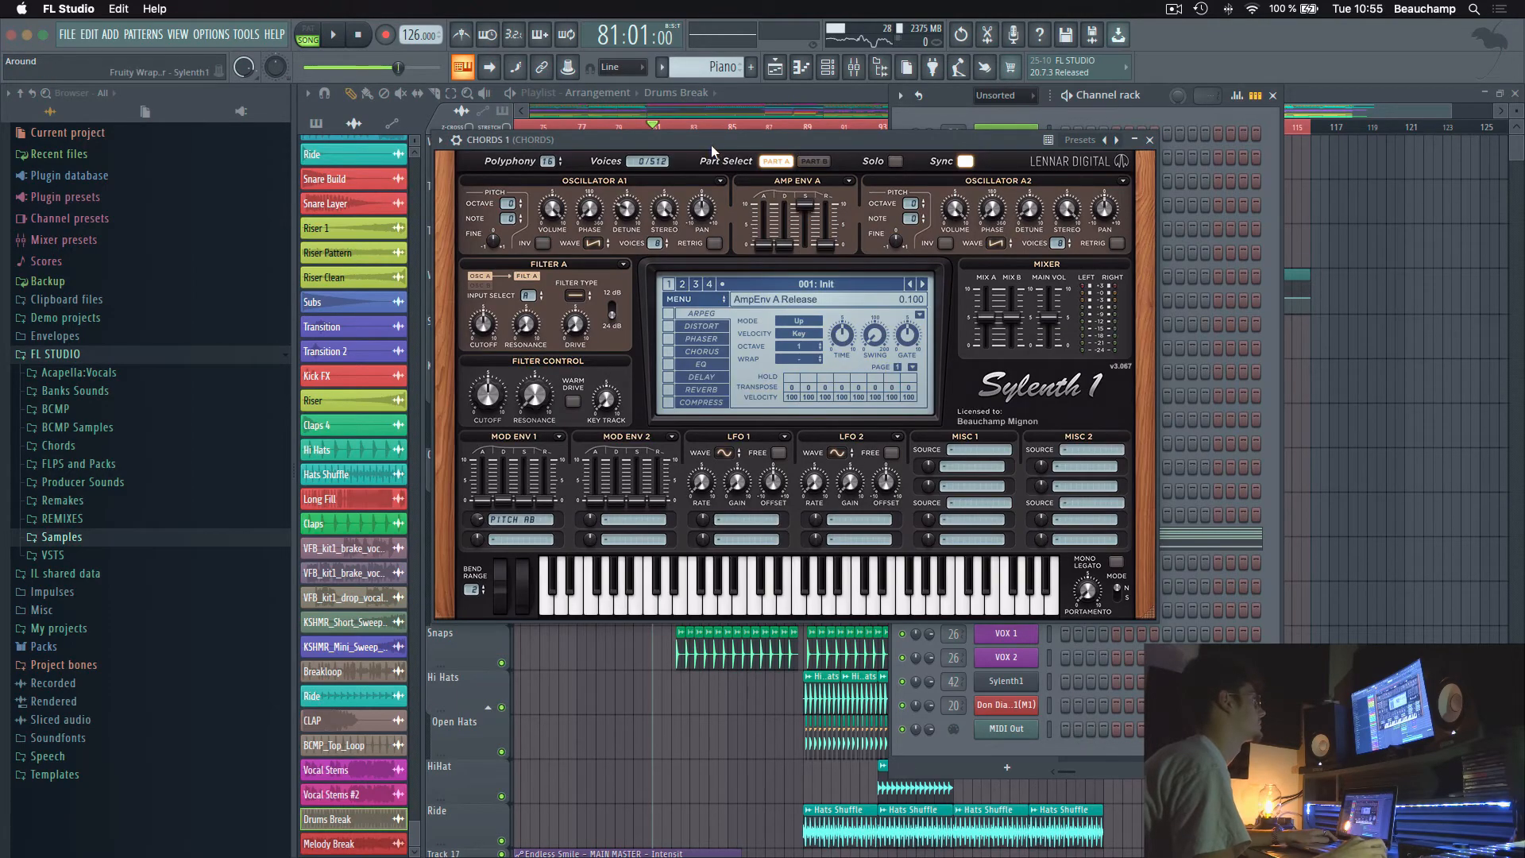
{"action": "left_click_drag", "start_coordinate": [712, 148], "coordinate": [712, 201]}
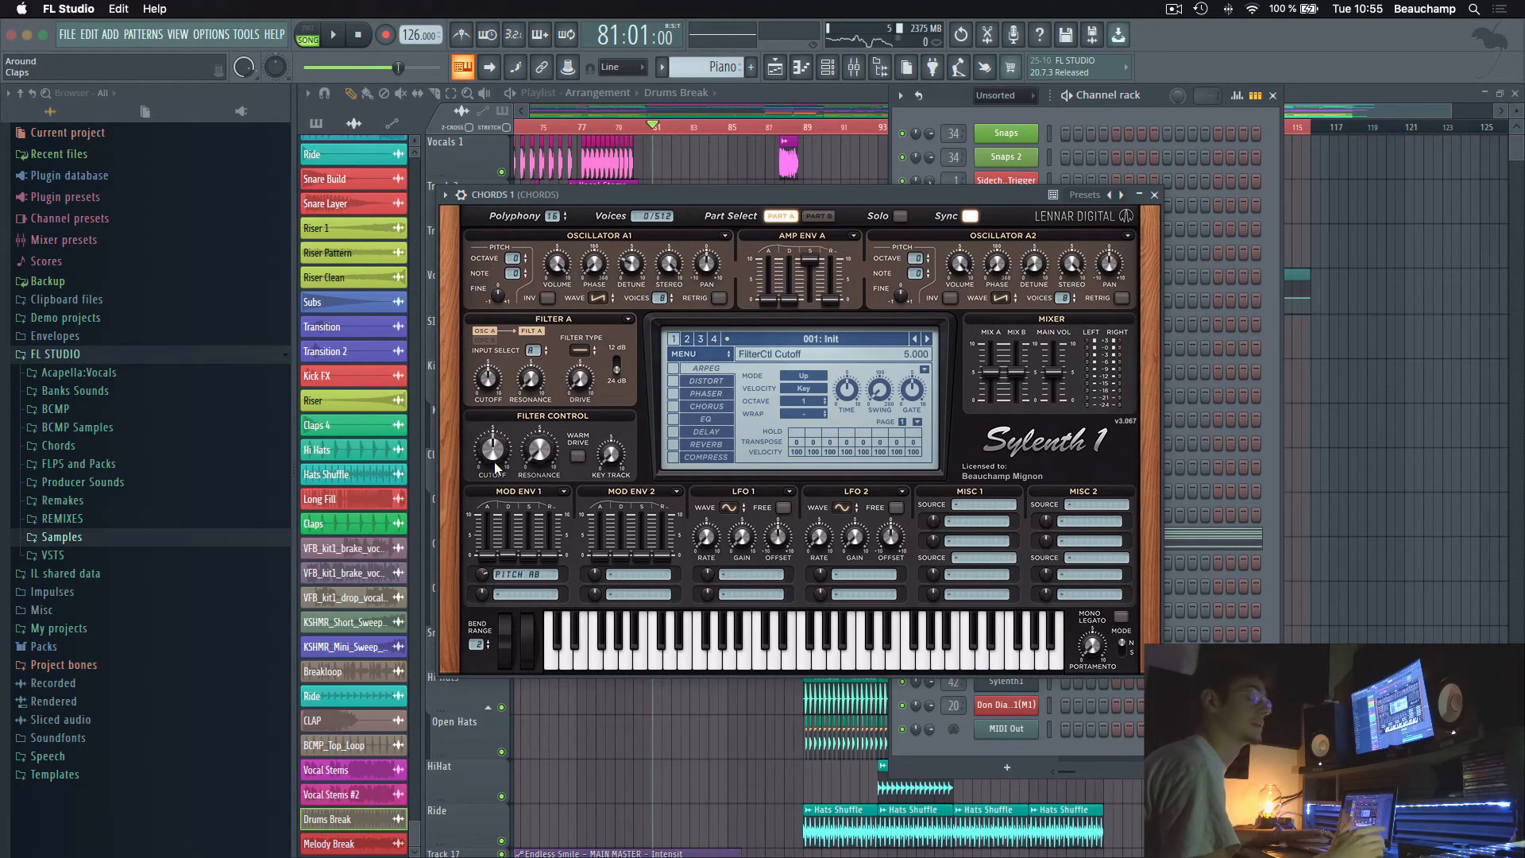
{"action": "key", "text": "Escape"}
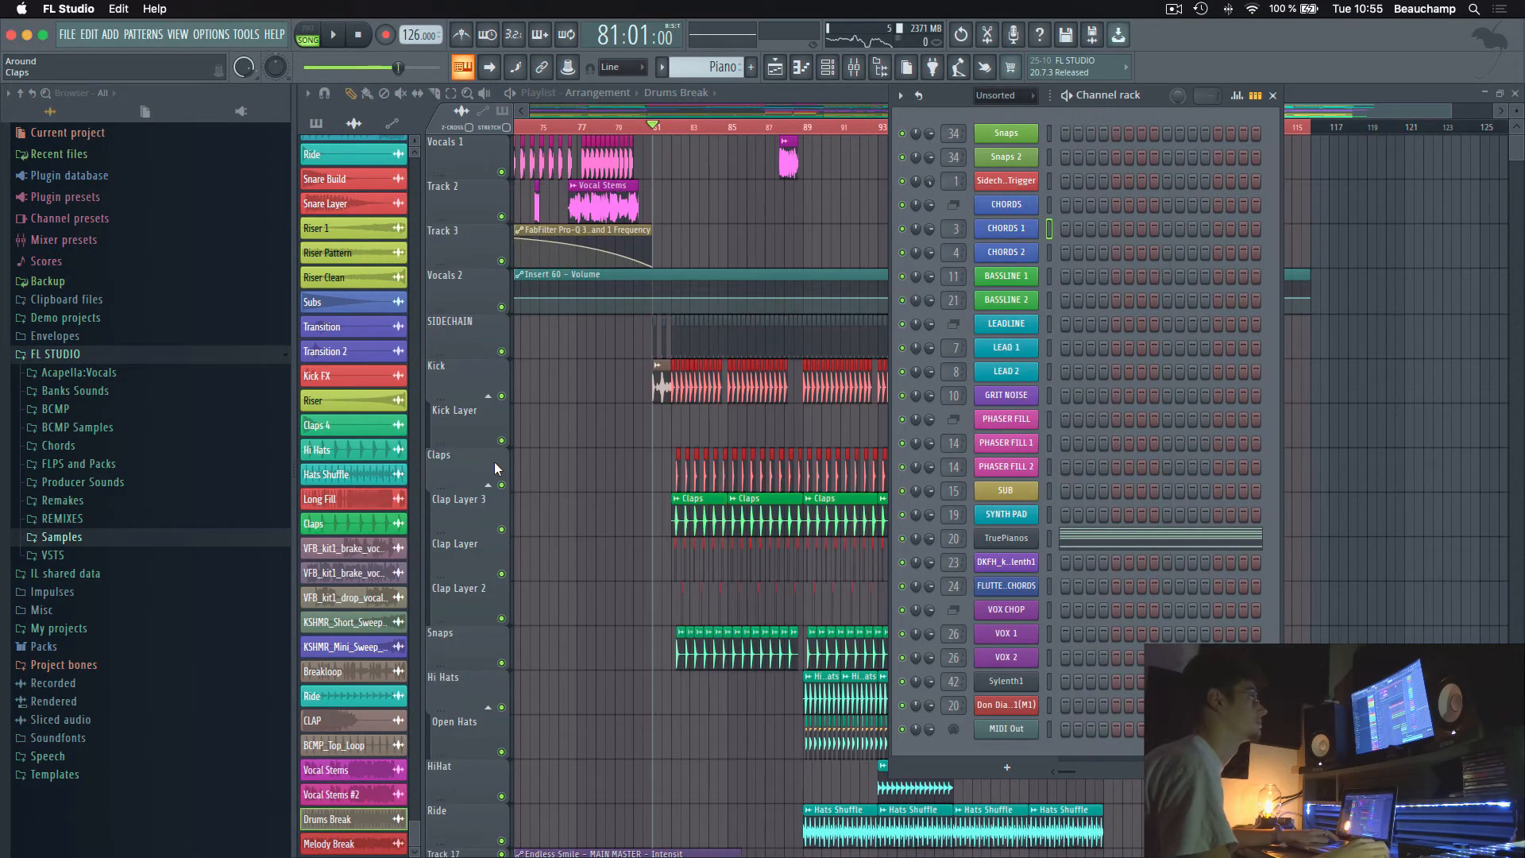
Open the CHORDS 2 Sylenth1 patch and examine its part B oscillators and filter
{"action": "left_click", "coordinate": [1000, 252]}
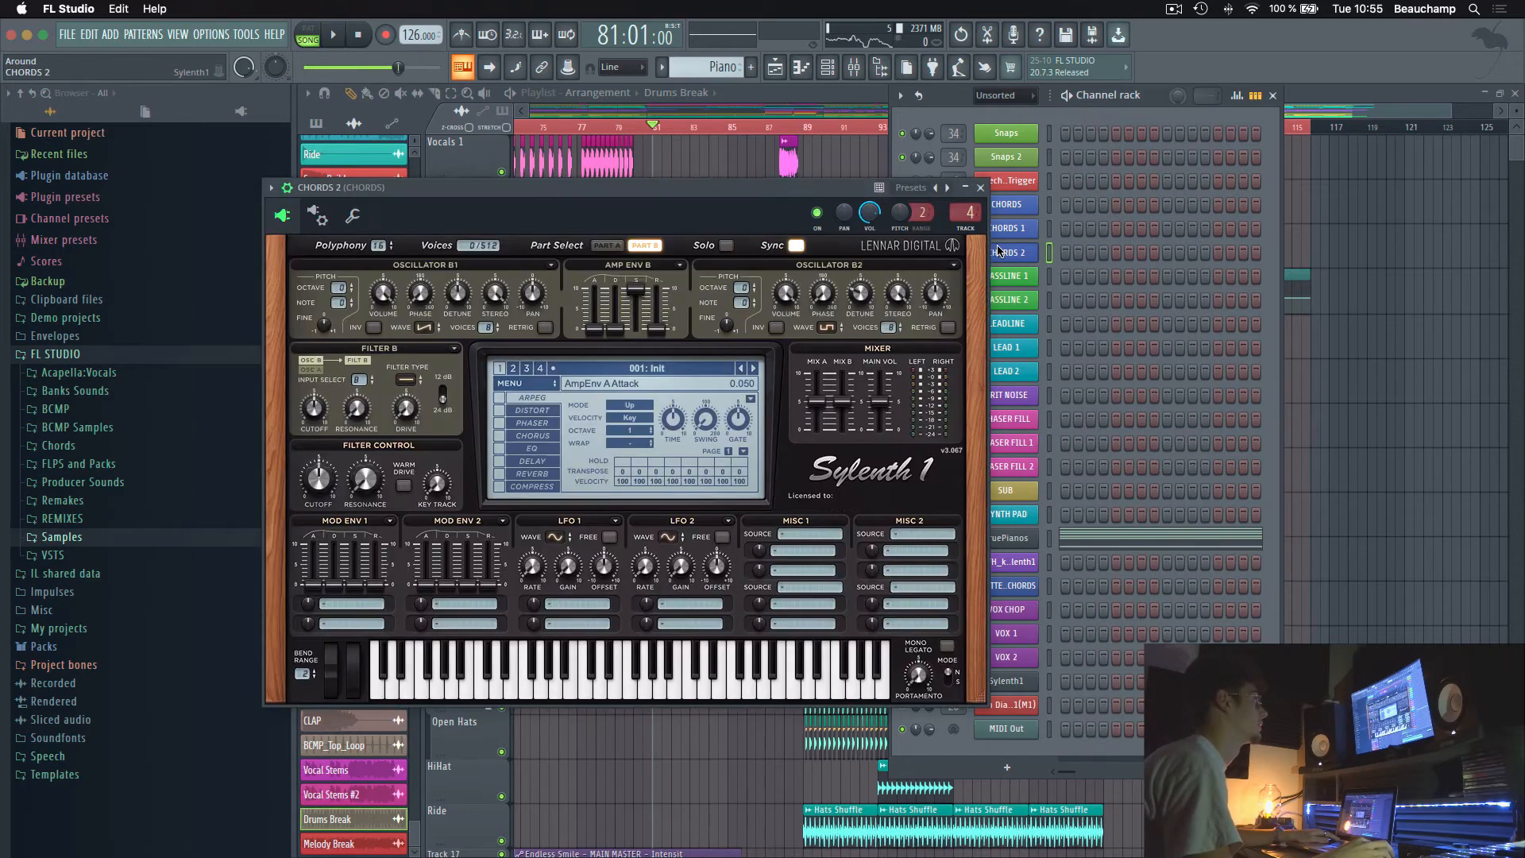
{"action": "left_click_drag", "start_coordinate": [576, 193], "coordinate": [1074, 226]}
{"action": "left_click_drag", "start_coordinate": [871, 217], "coordinate": [556, 200]}
{"action": "left_click", "coordinate": [604, 203]}
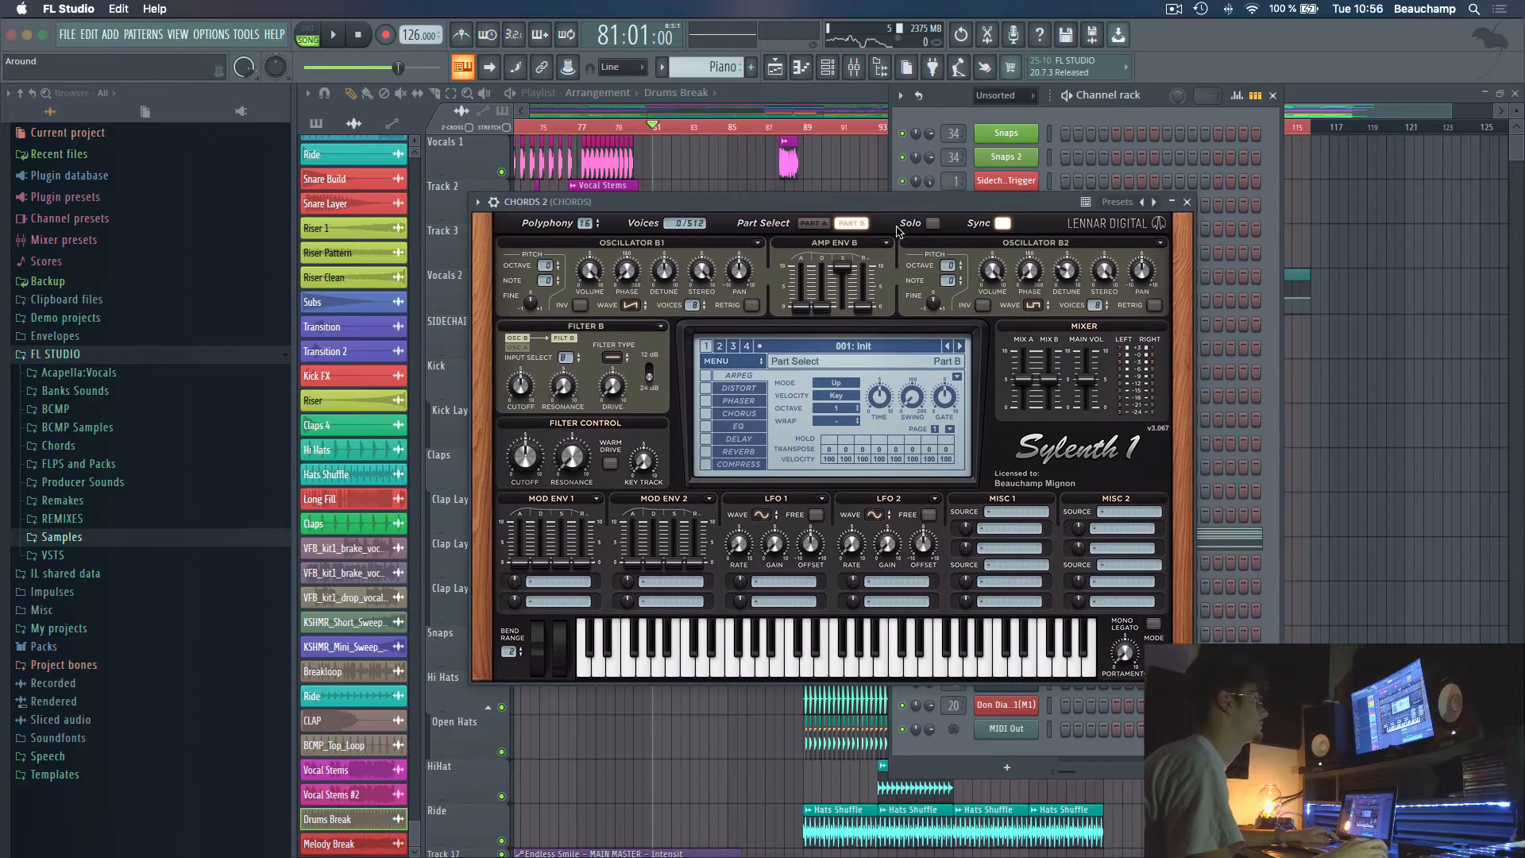
Play the second drop in the mixer with the first CHORDS track (insert 3) soloed
{"action": "key", "text": "space"}
{"action": "key", "text": "Escape"}
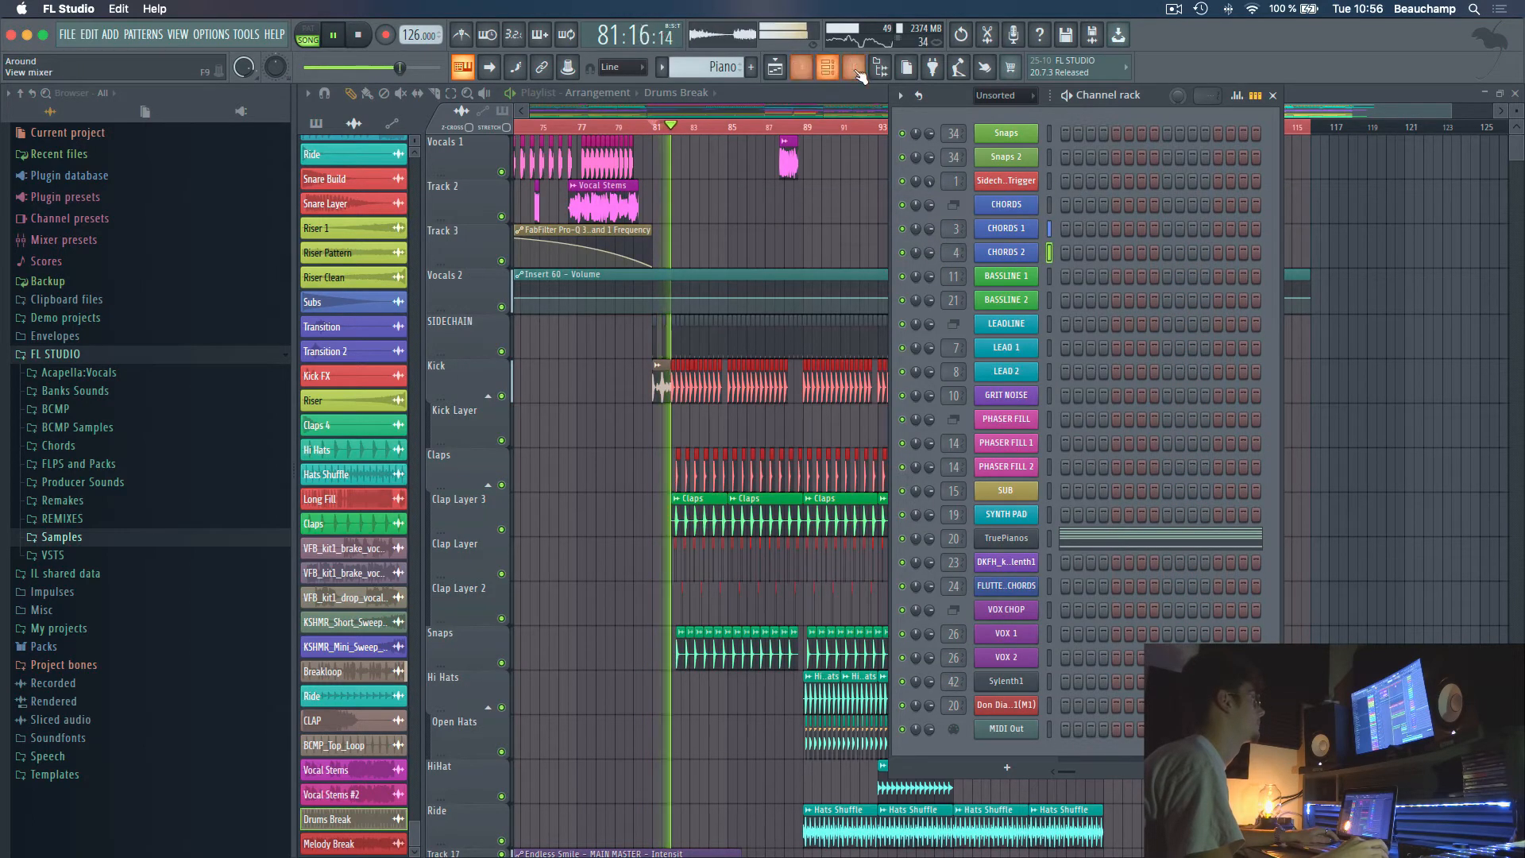
{"action": "key", "text": "F6"}
{"action": "key", "text": "F9"}
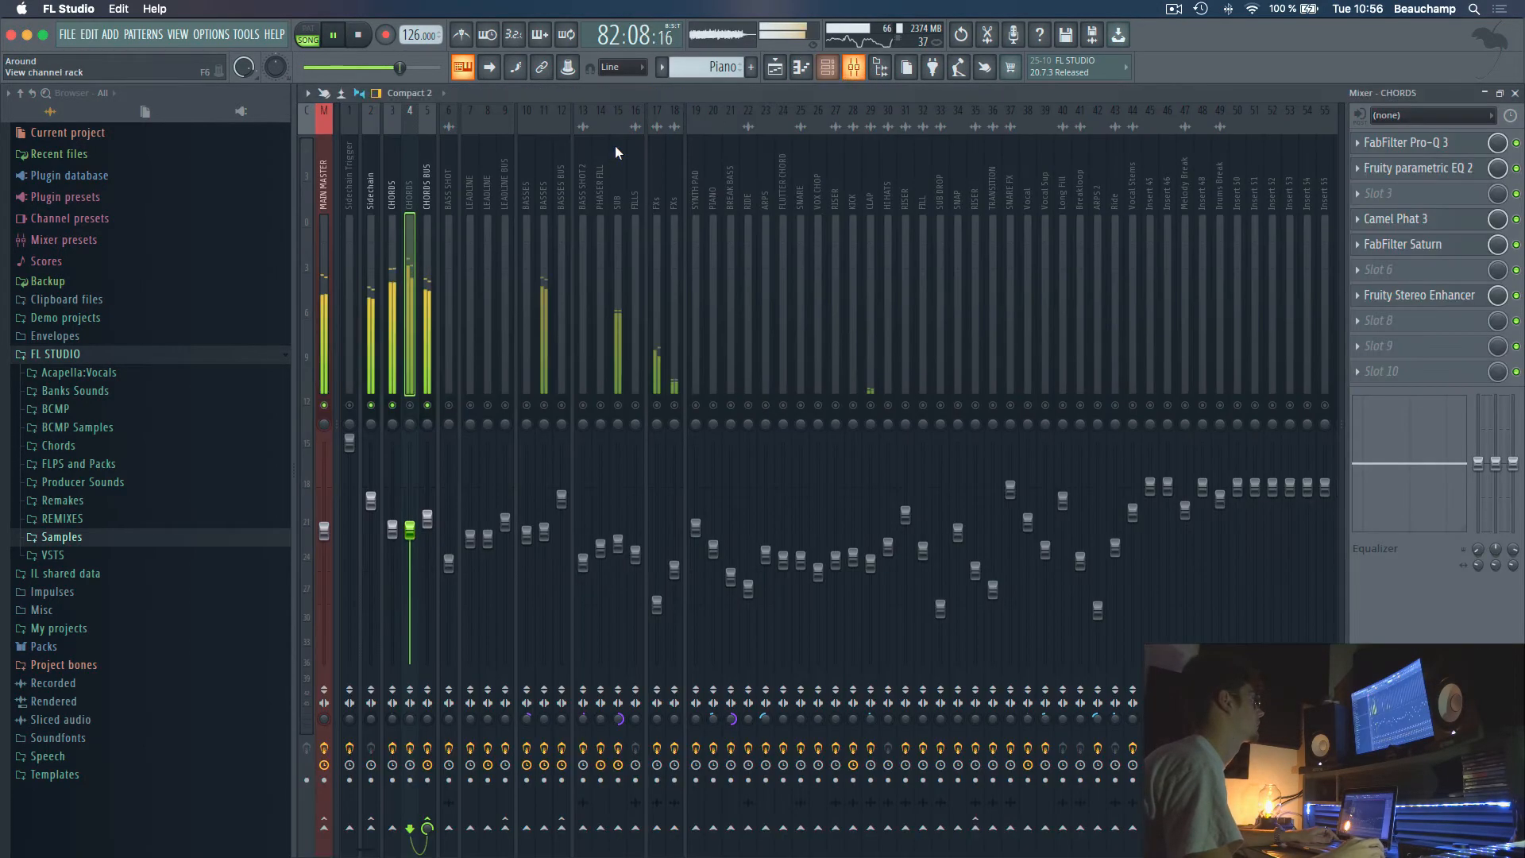
{"action": "key", "text": "space"}
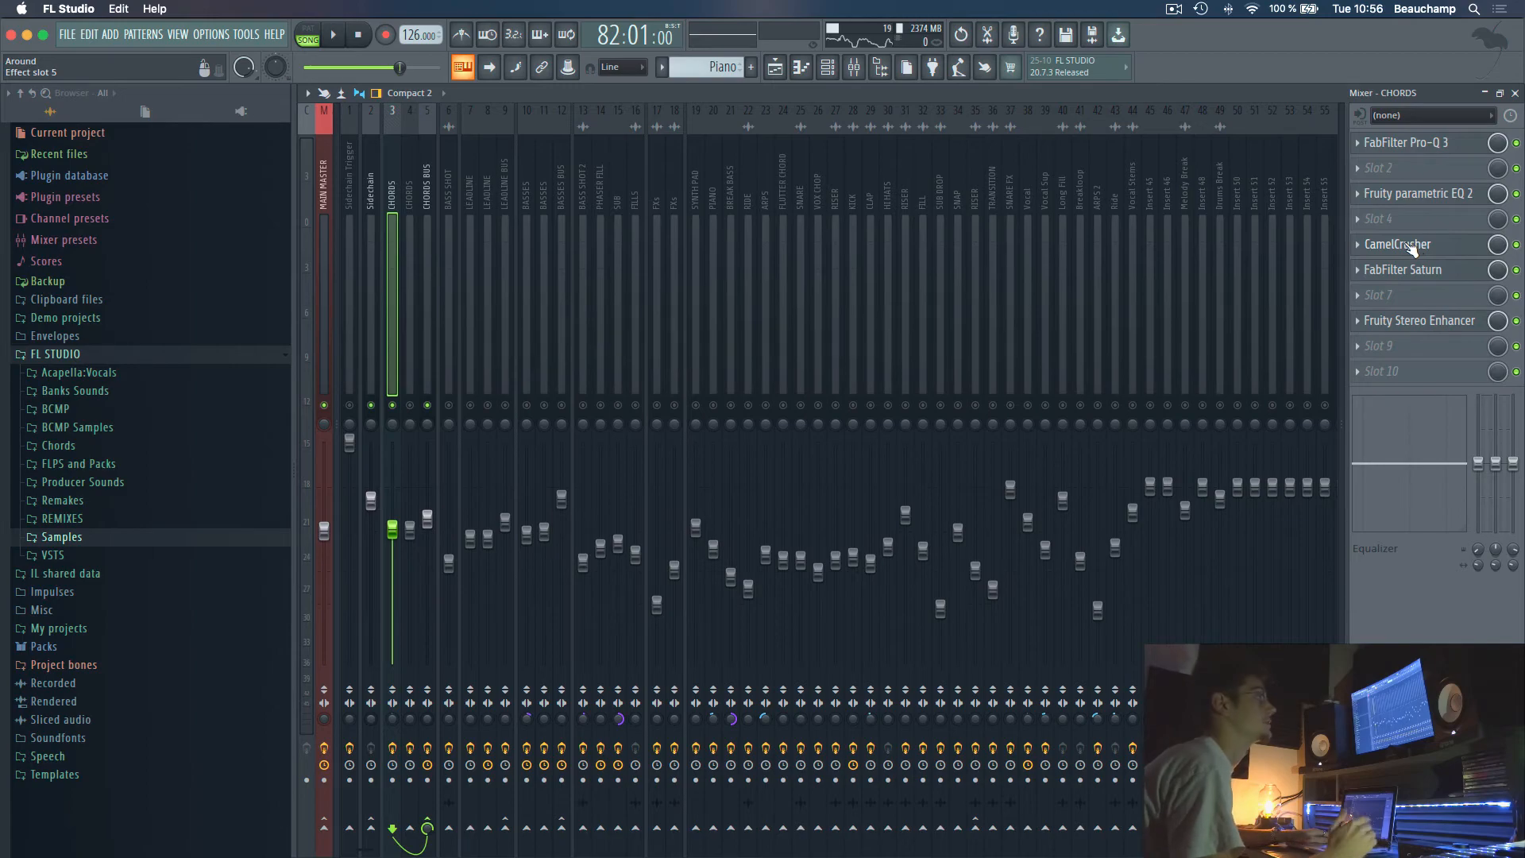
Move CamelCrusher up to effect slot 4 on the first CHORDS track and show its settings
{"action": "left_click_drag", "start_coordinate": [1411, 247], "coordinate": [1406, 221]}
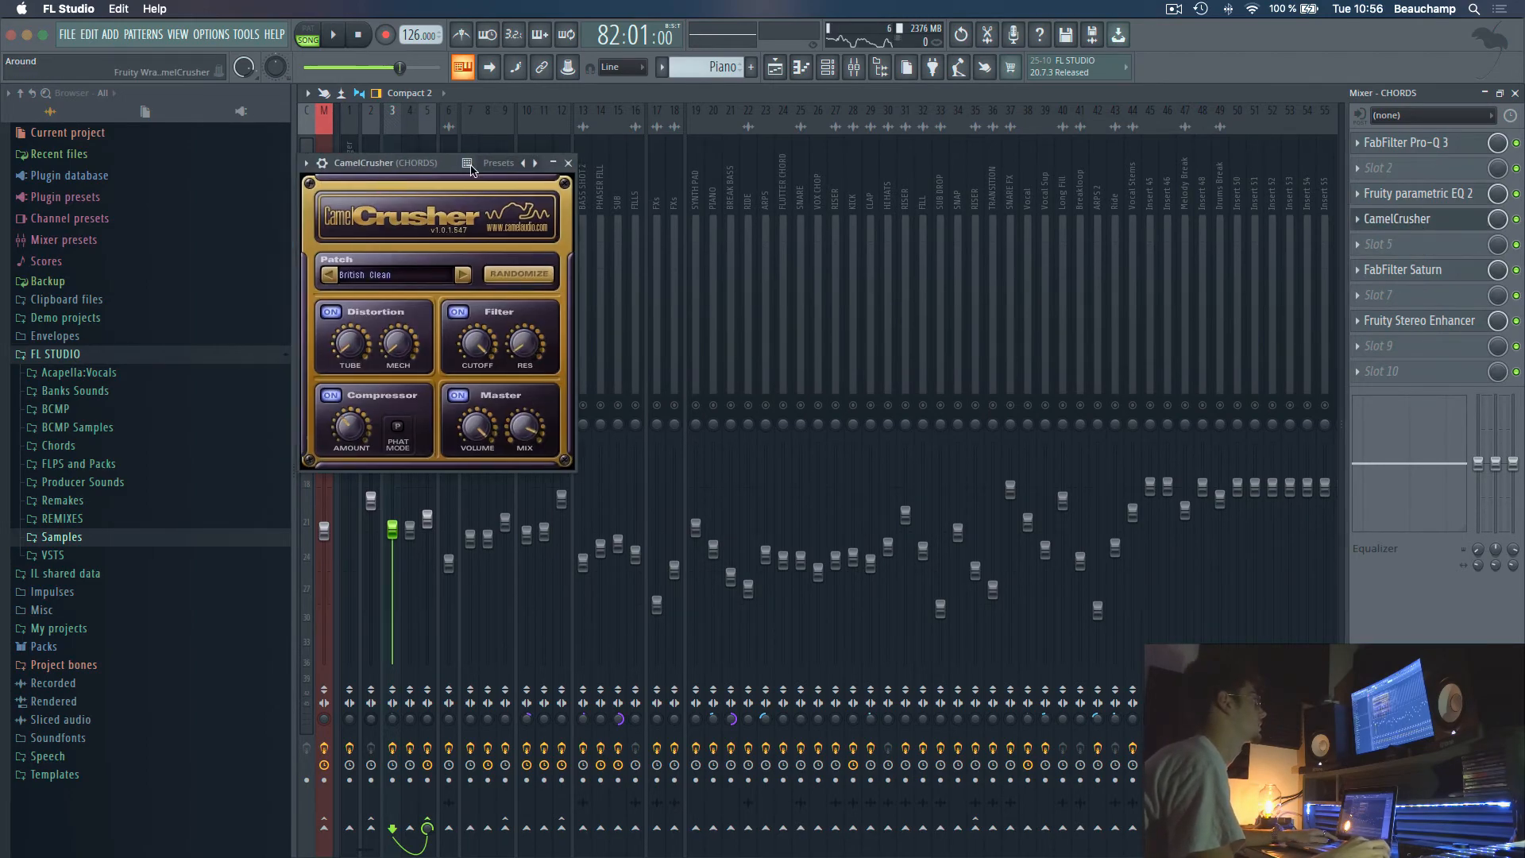
{"action": "left_click_drag", "start_coordinate": [388, 159], "coordinate": [772, 173]}
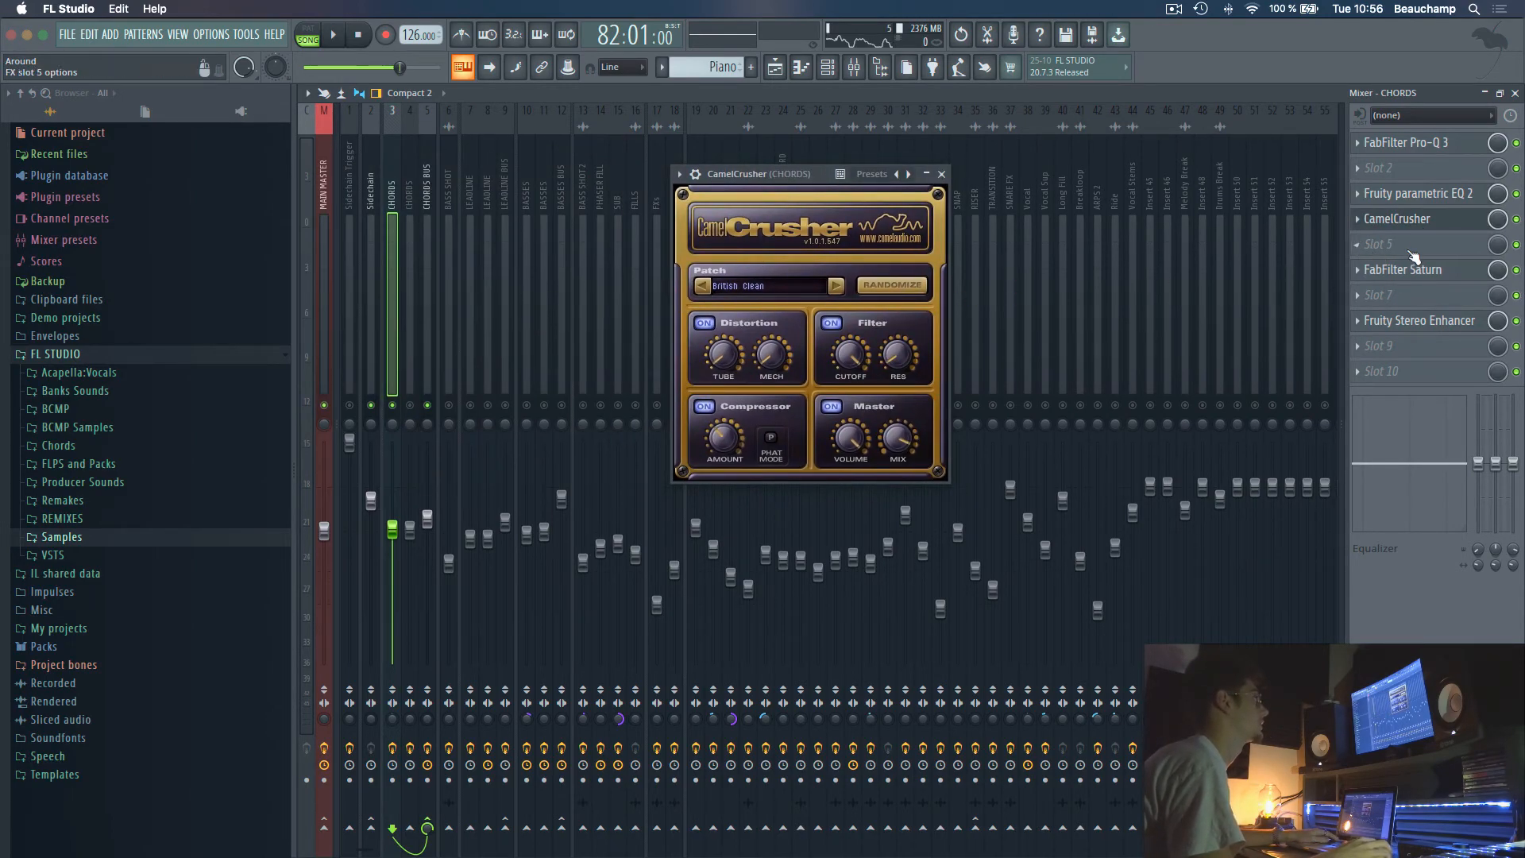
Examine the FabFilter Saturn and Fruity Stereo Enhancer settings on the first CHORDS track
{"action": "left_click", "coordinate": [1422, 270]}
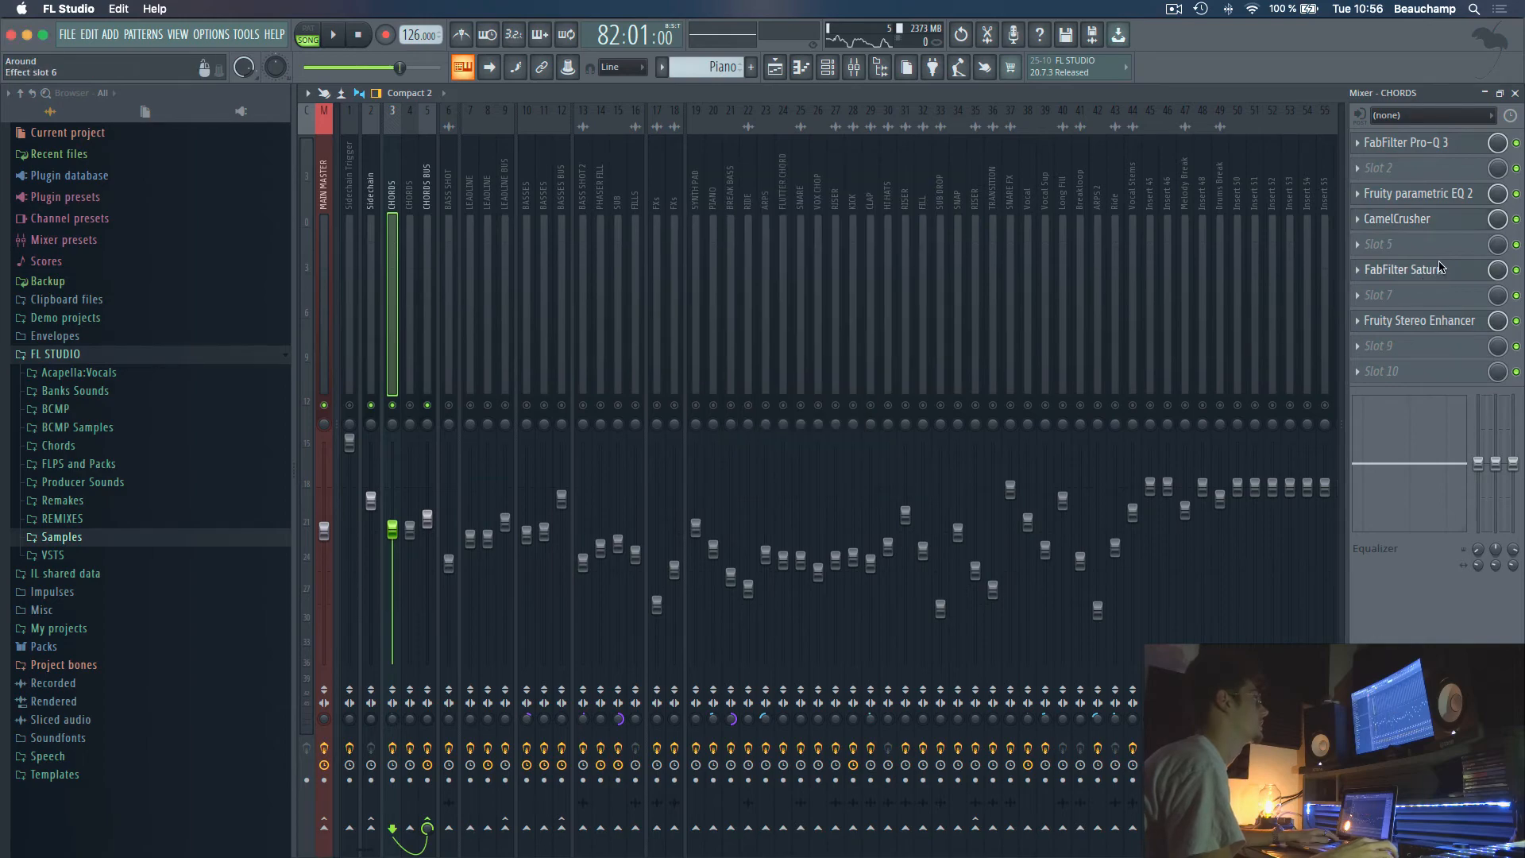
{"action": "left_click_drag", "start_coordinate": [574, 121], "coordinate": [891, 169]}
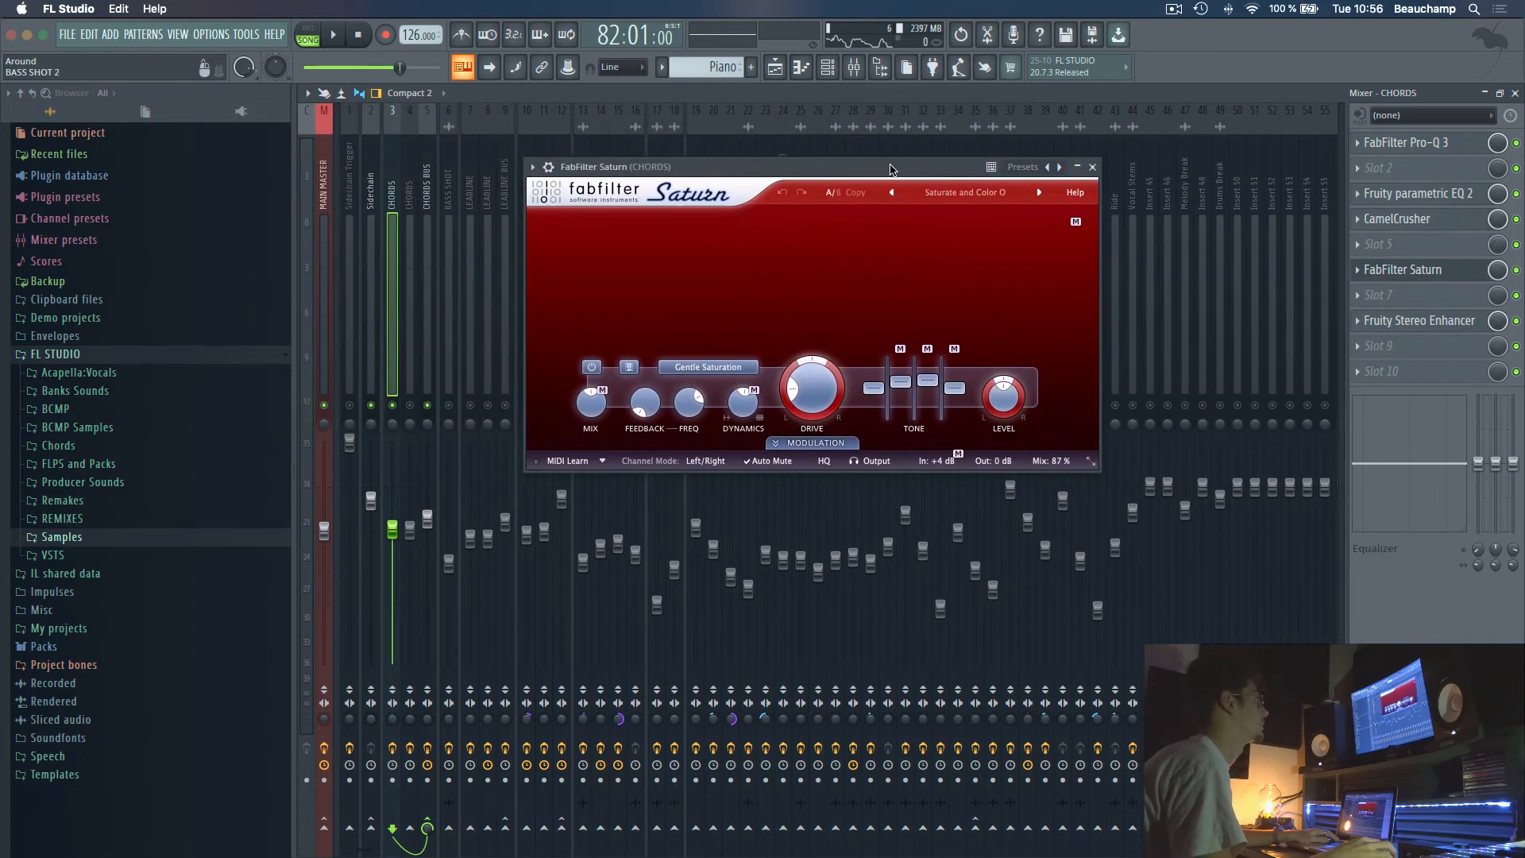
{"action": "left_click", "coordinate": [1423, 270]}
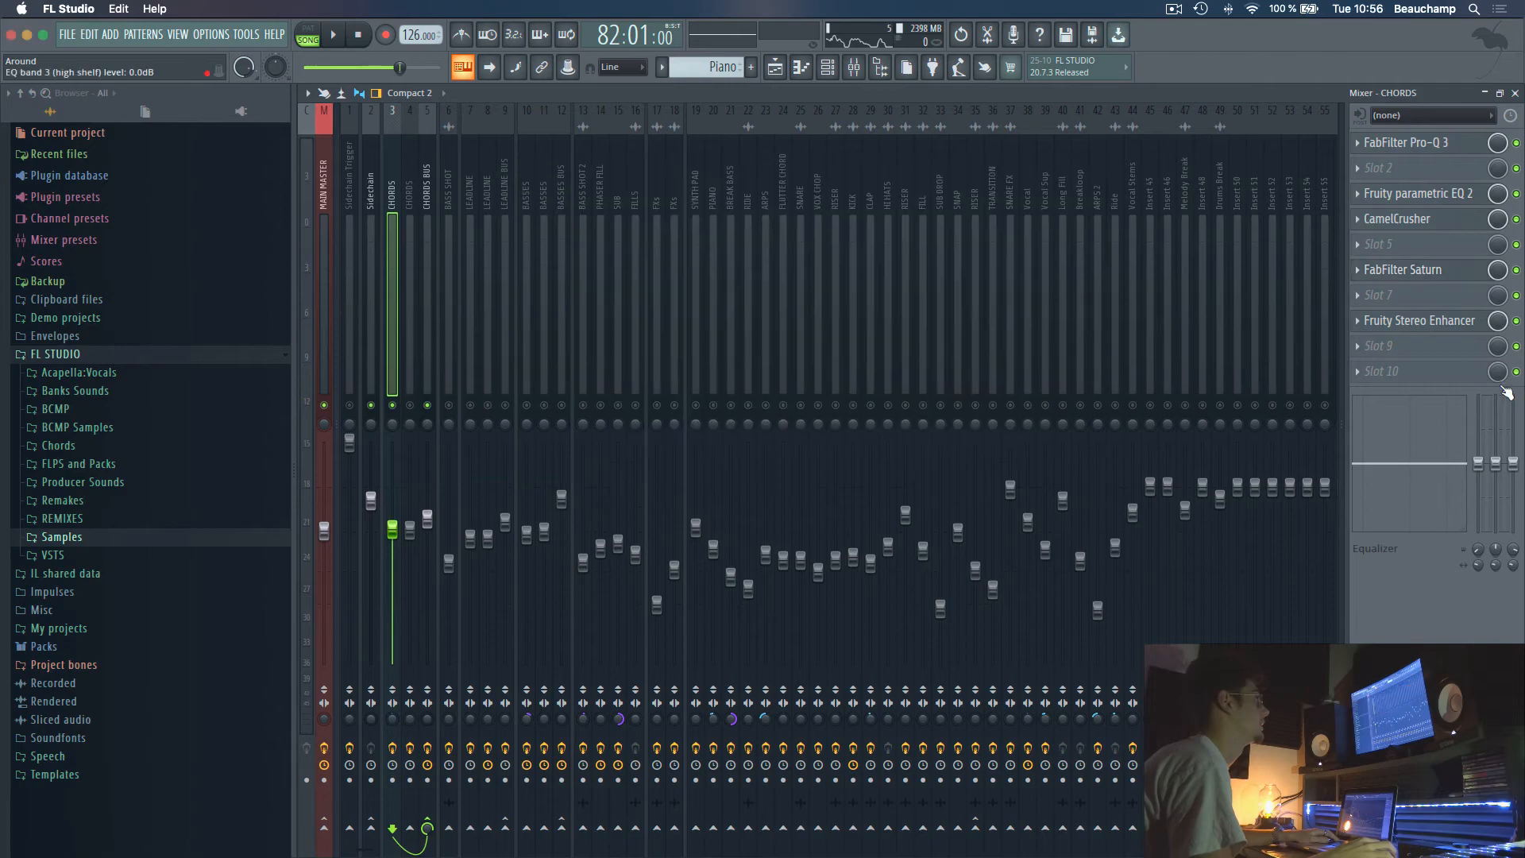
{"action": "left_click", "coordinate": [1413, 332]}
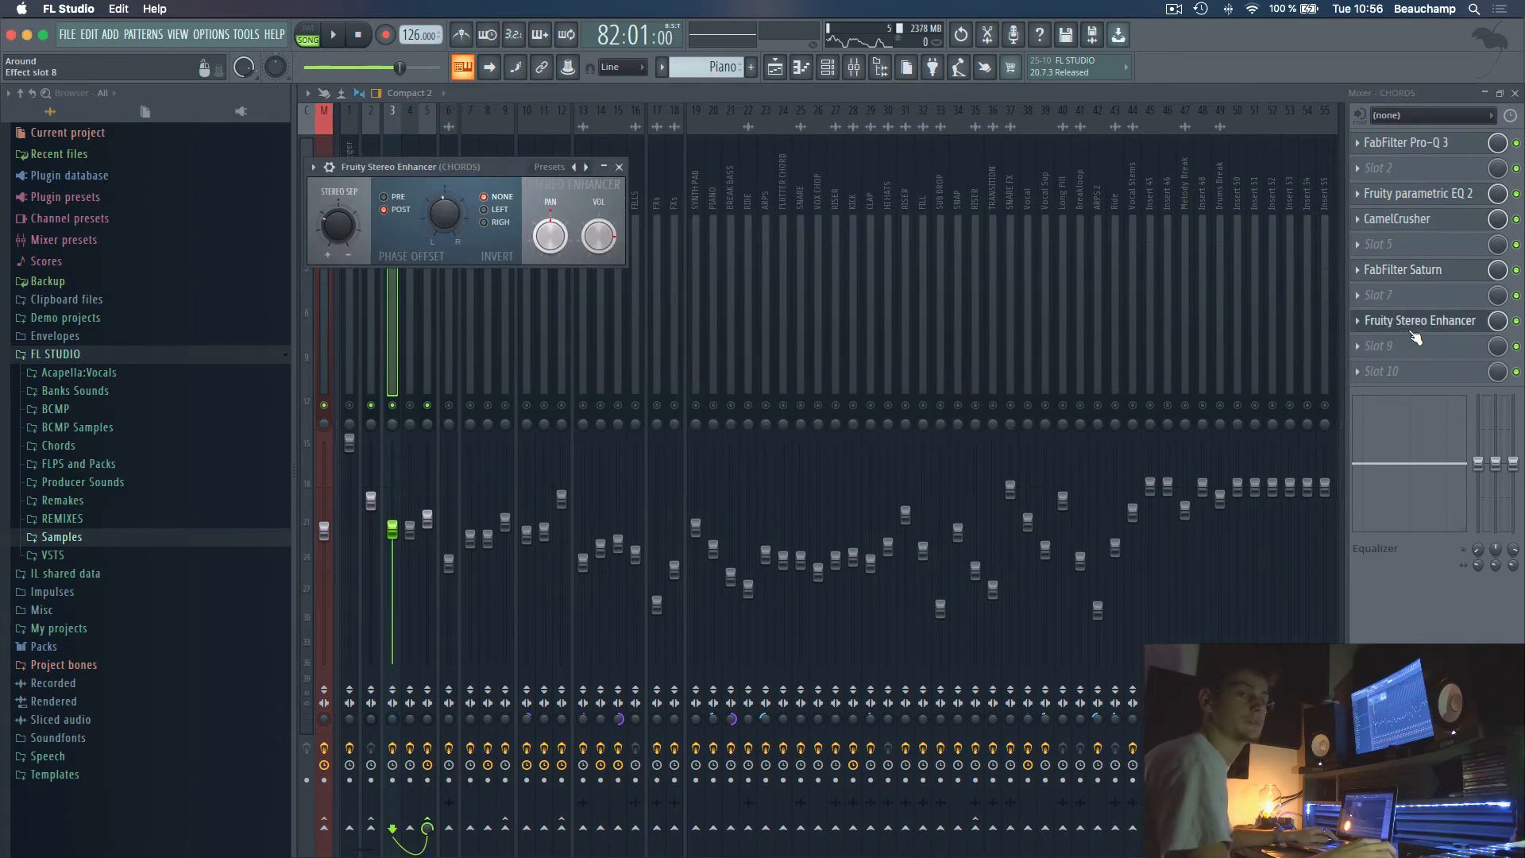
{"action": "left_click", "coordinate": [1412, 332]}
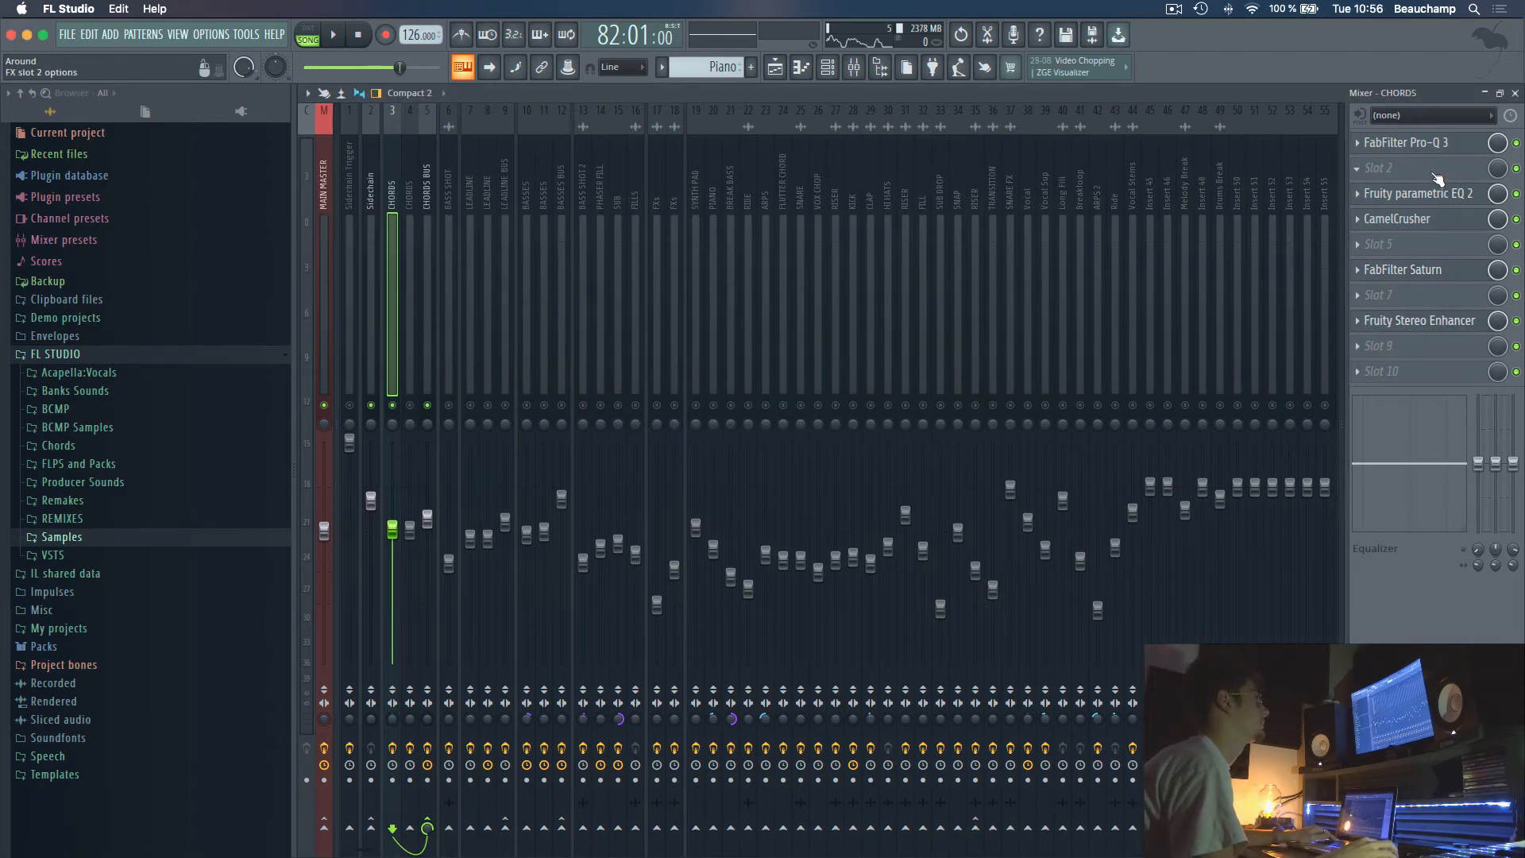
Examine the FabFilter Pro-Q 3 and Fruity parametric EQ 2 settings on the first CHORDS track
{"action": "left_click", "coordinate": [1443, 145]}
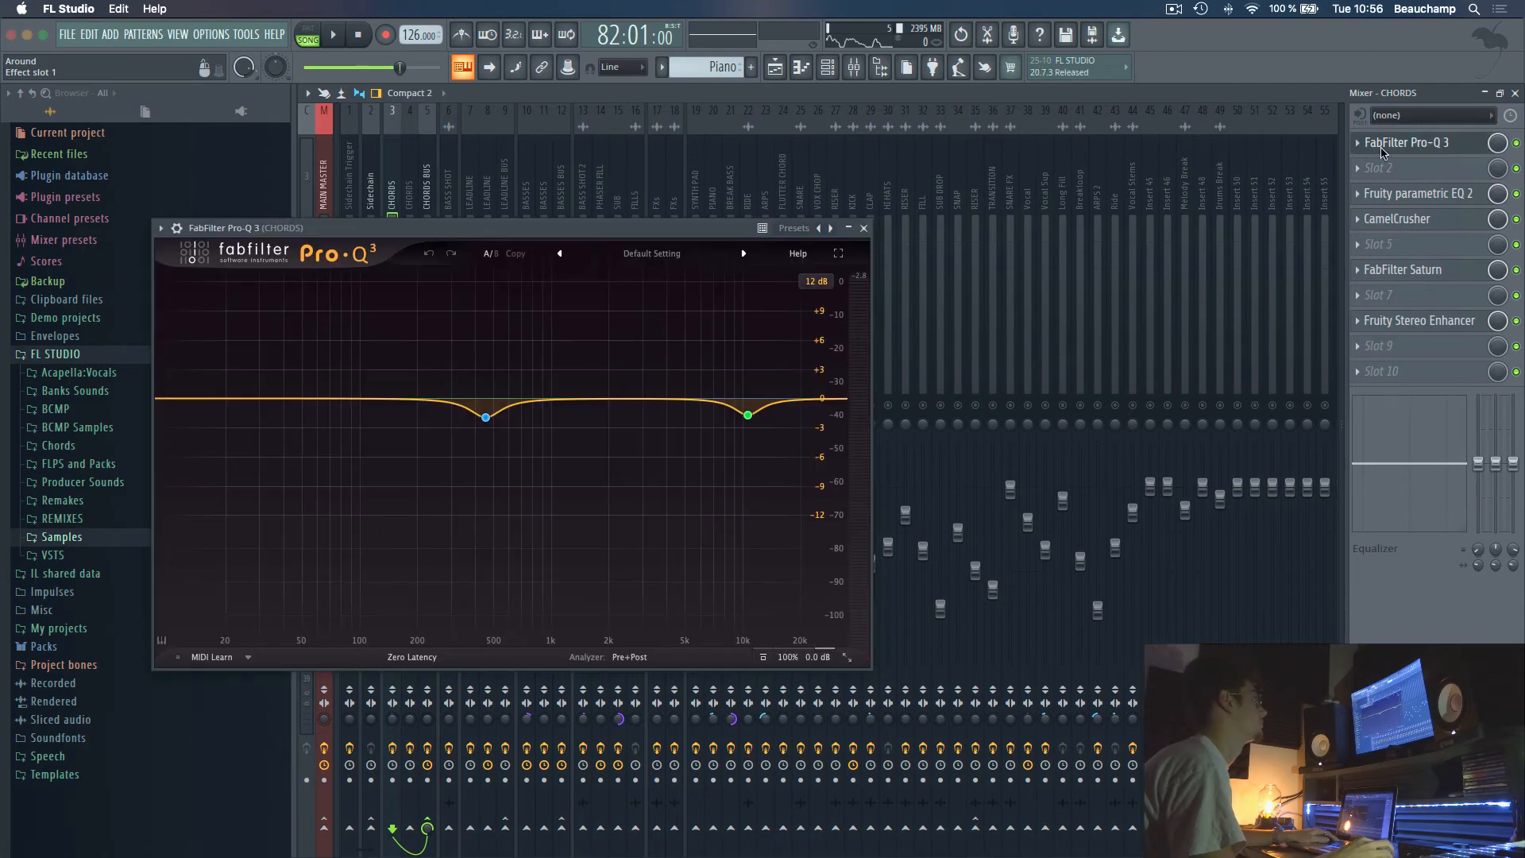
{"action": "left_click_drag", "start_coordinate": [497, 227], "coordinate": [671, 214]}
{"action": "left_click", "coordinate": [1037, 213]}
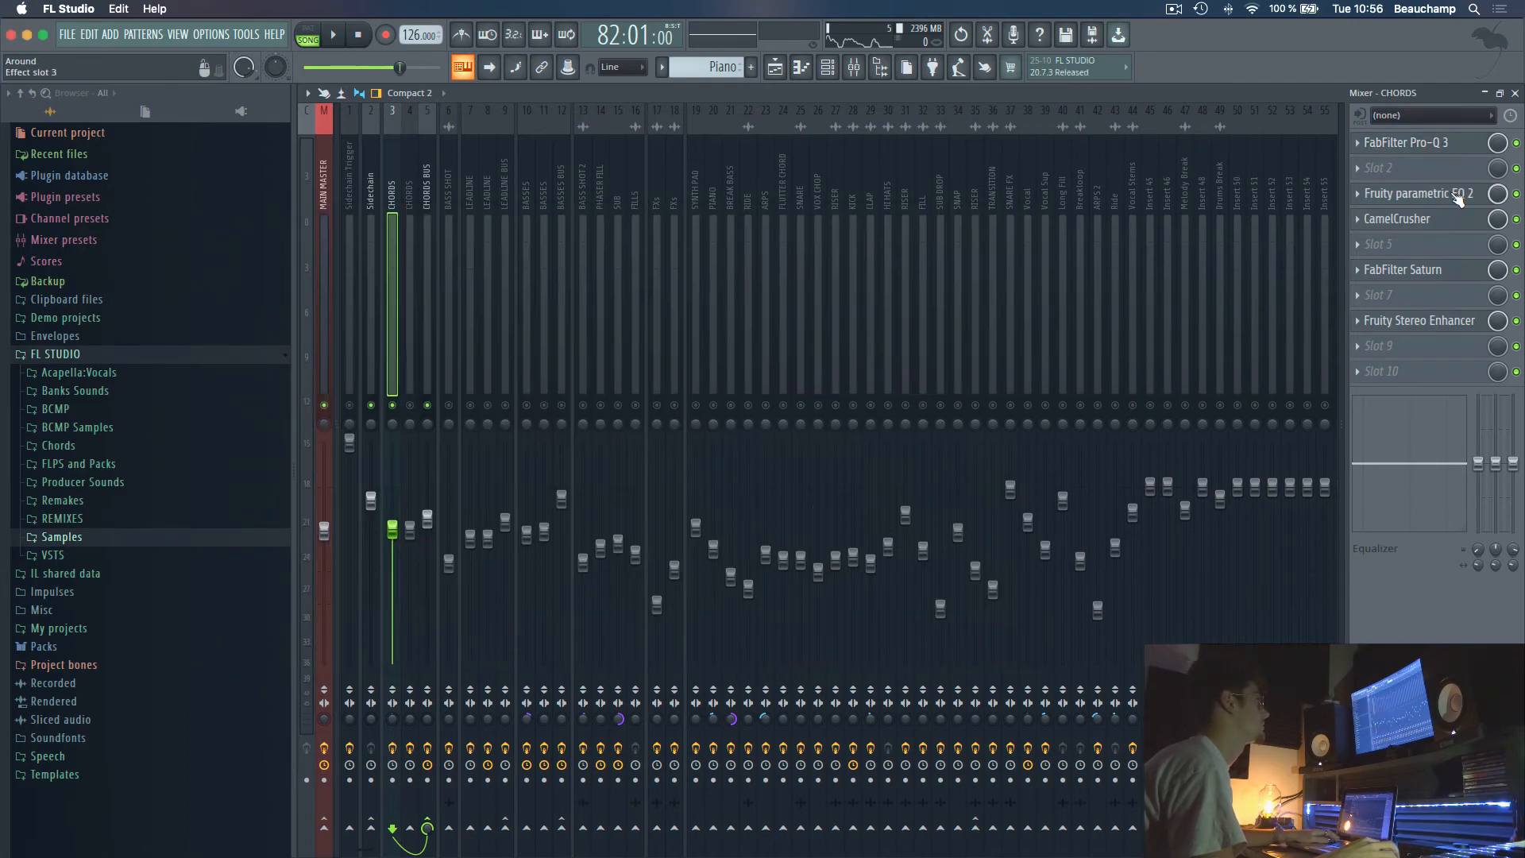
{"action": "left_click", "coordinate": [1450, 195]}
{"action": "key", "text": "Escape"}
Play the drop from bar 82 with the first CHORDS track soloed, then with the second CHORDS track (insert 4) soloed
{"action": "left_click", "coordinate": [414, 265]}
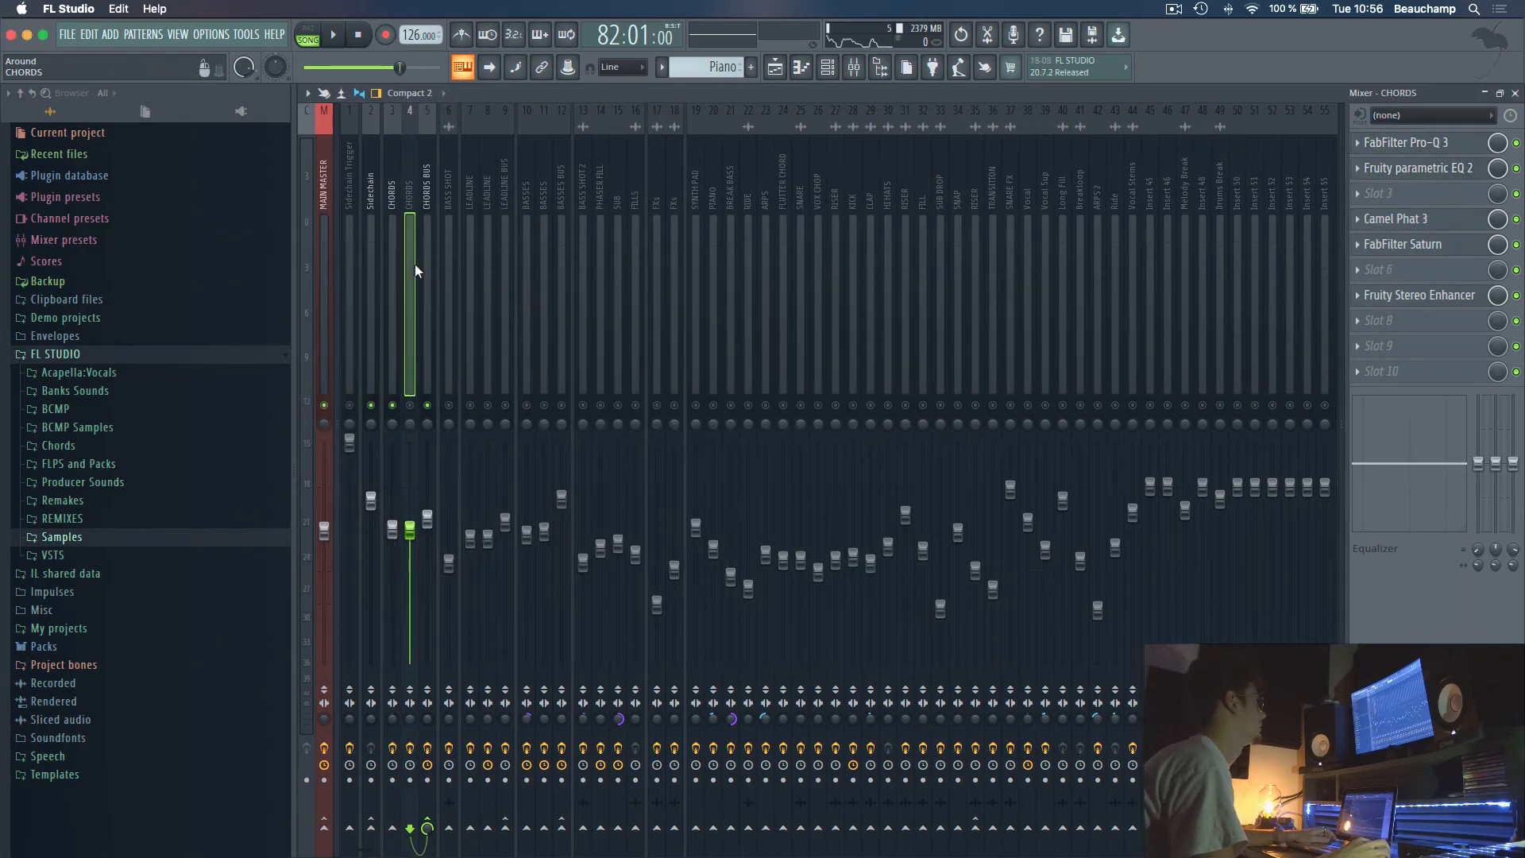
{"action": "key", "text": "space"}
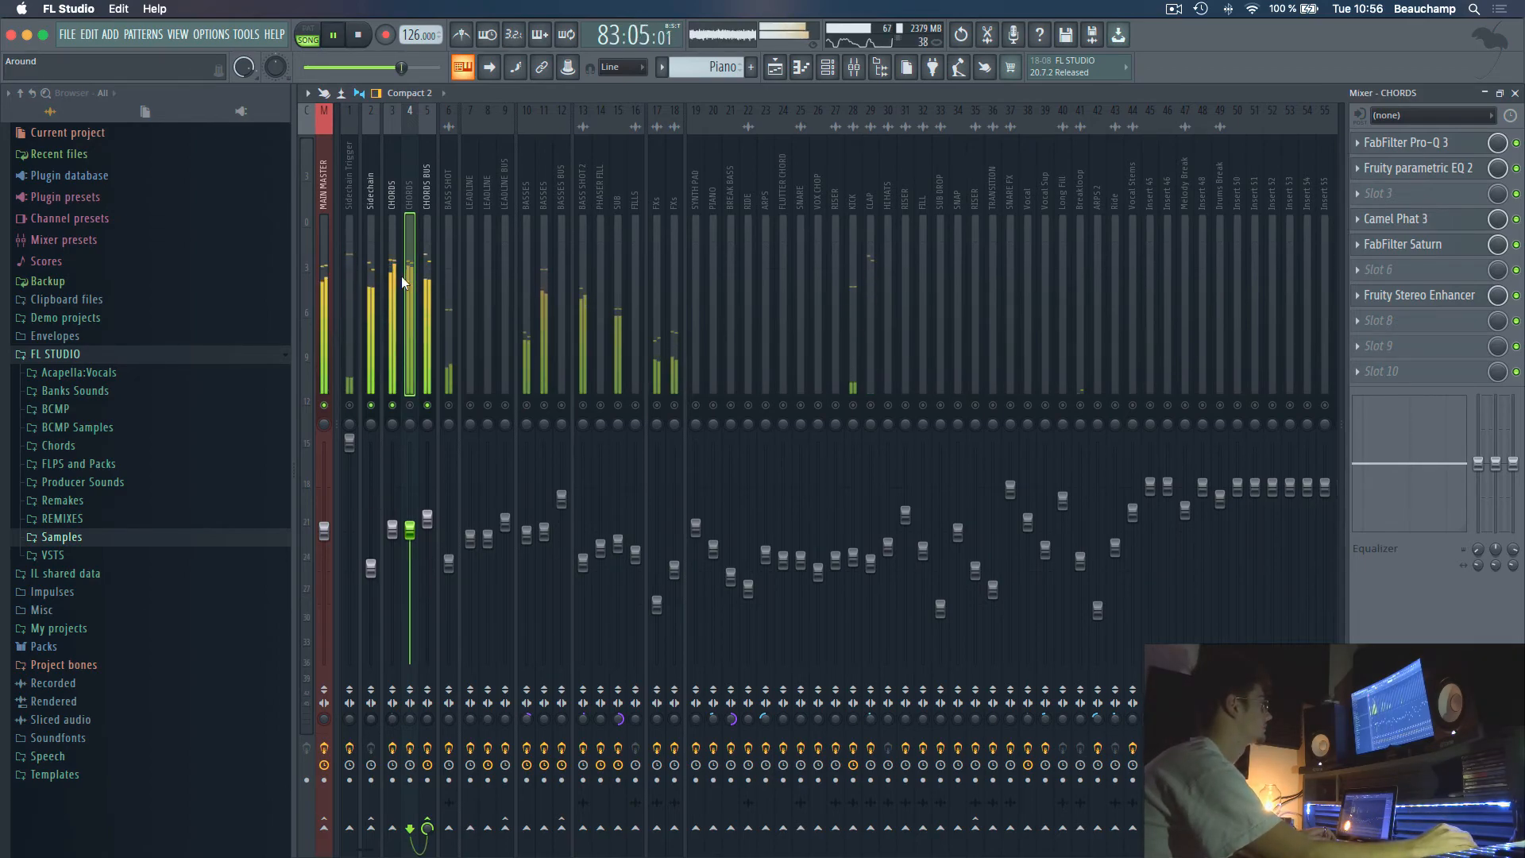
{"action": "key", "text": "space"}
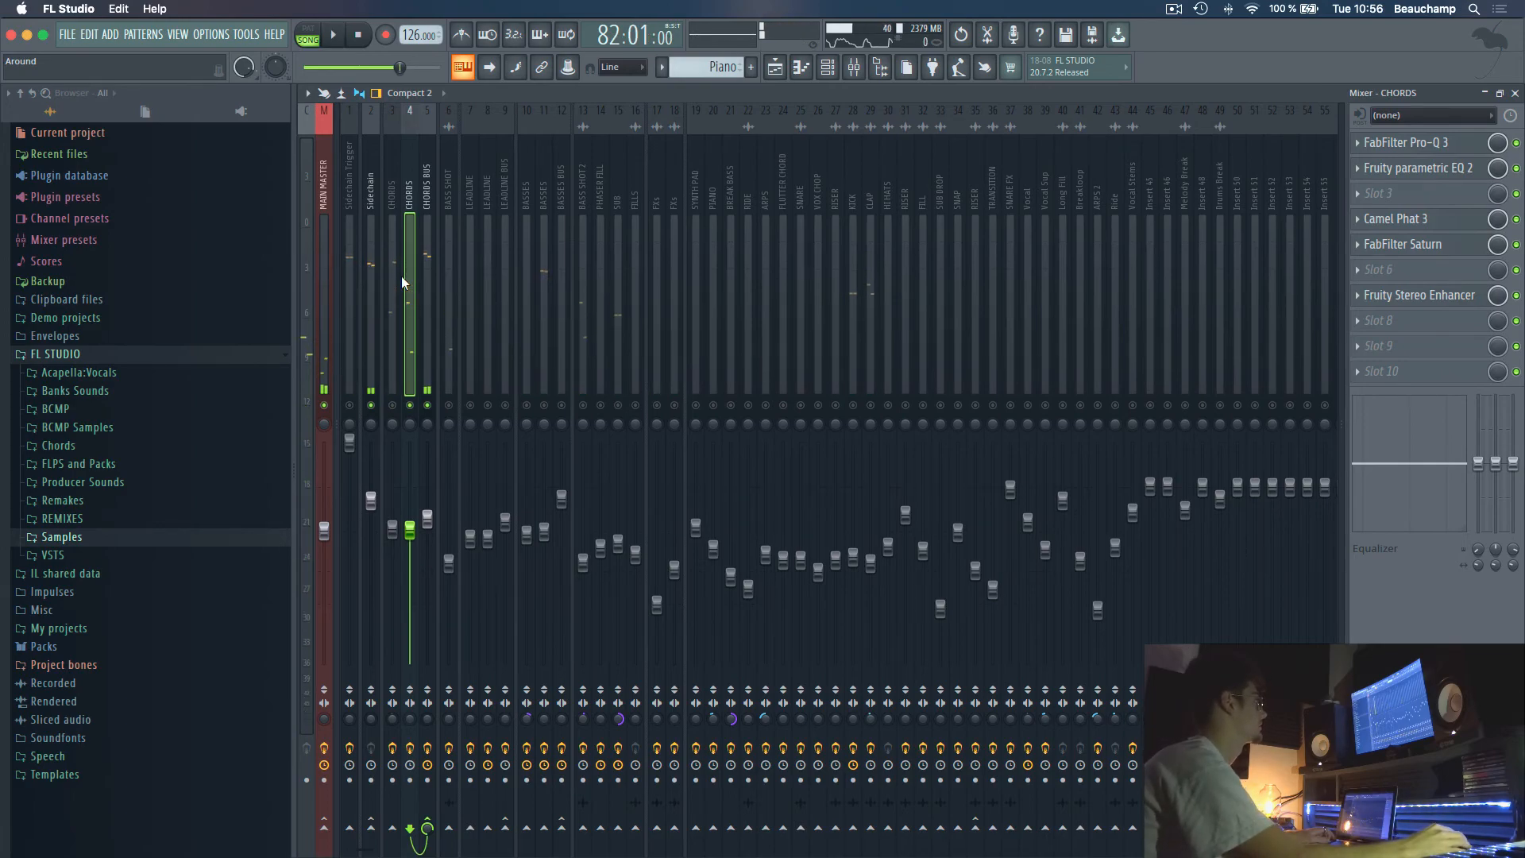
{"action": "key", "text": "space"}
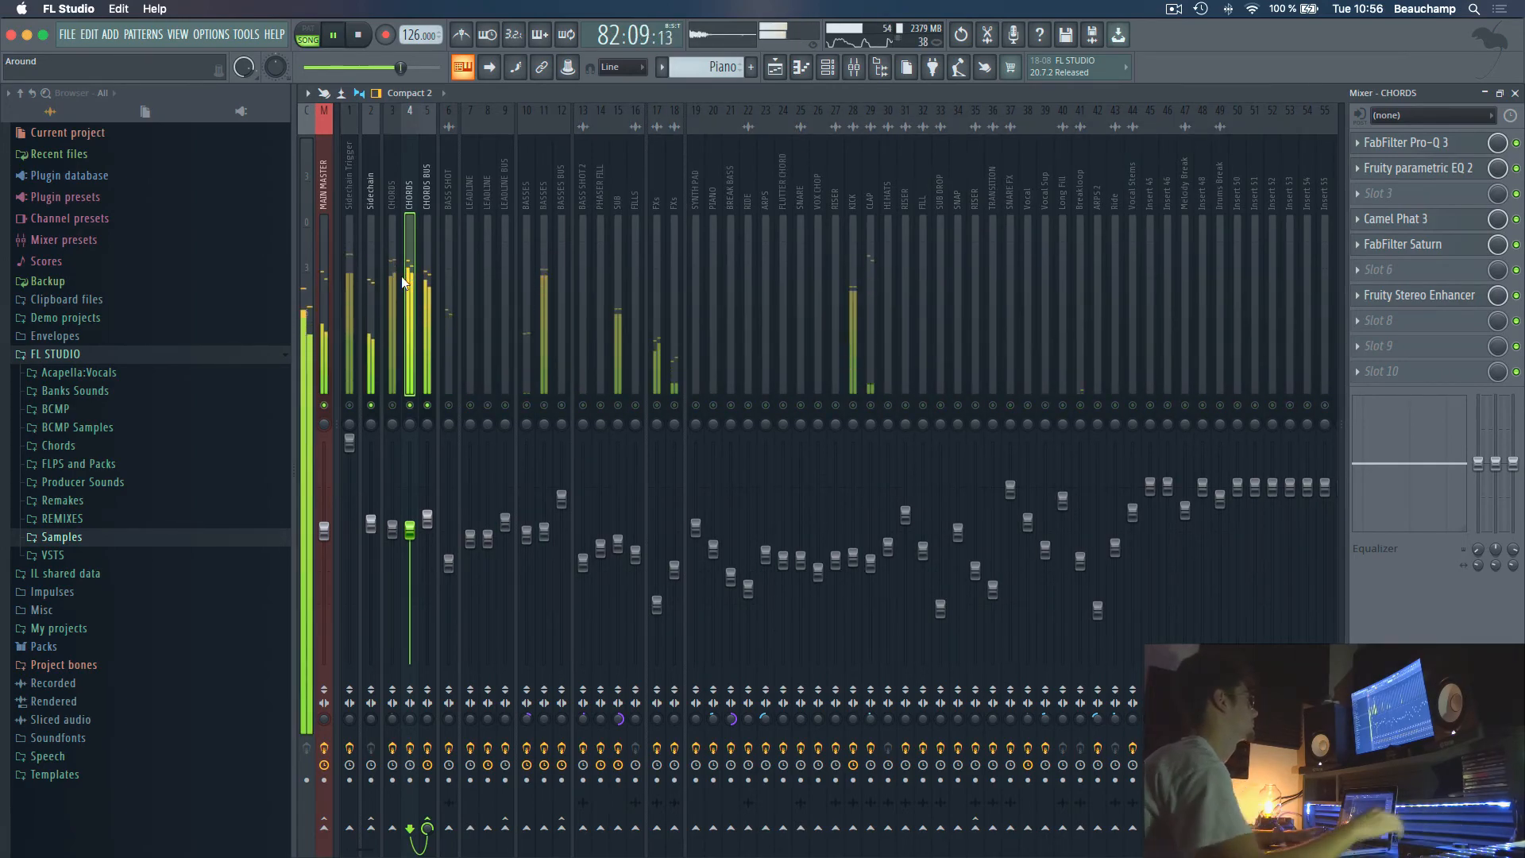
{"action": "key", "text": "space"}
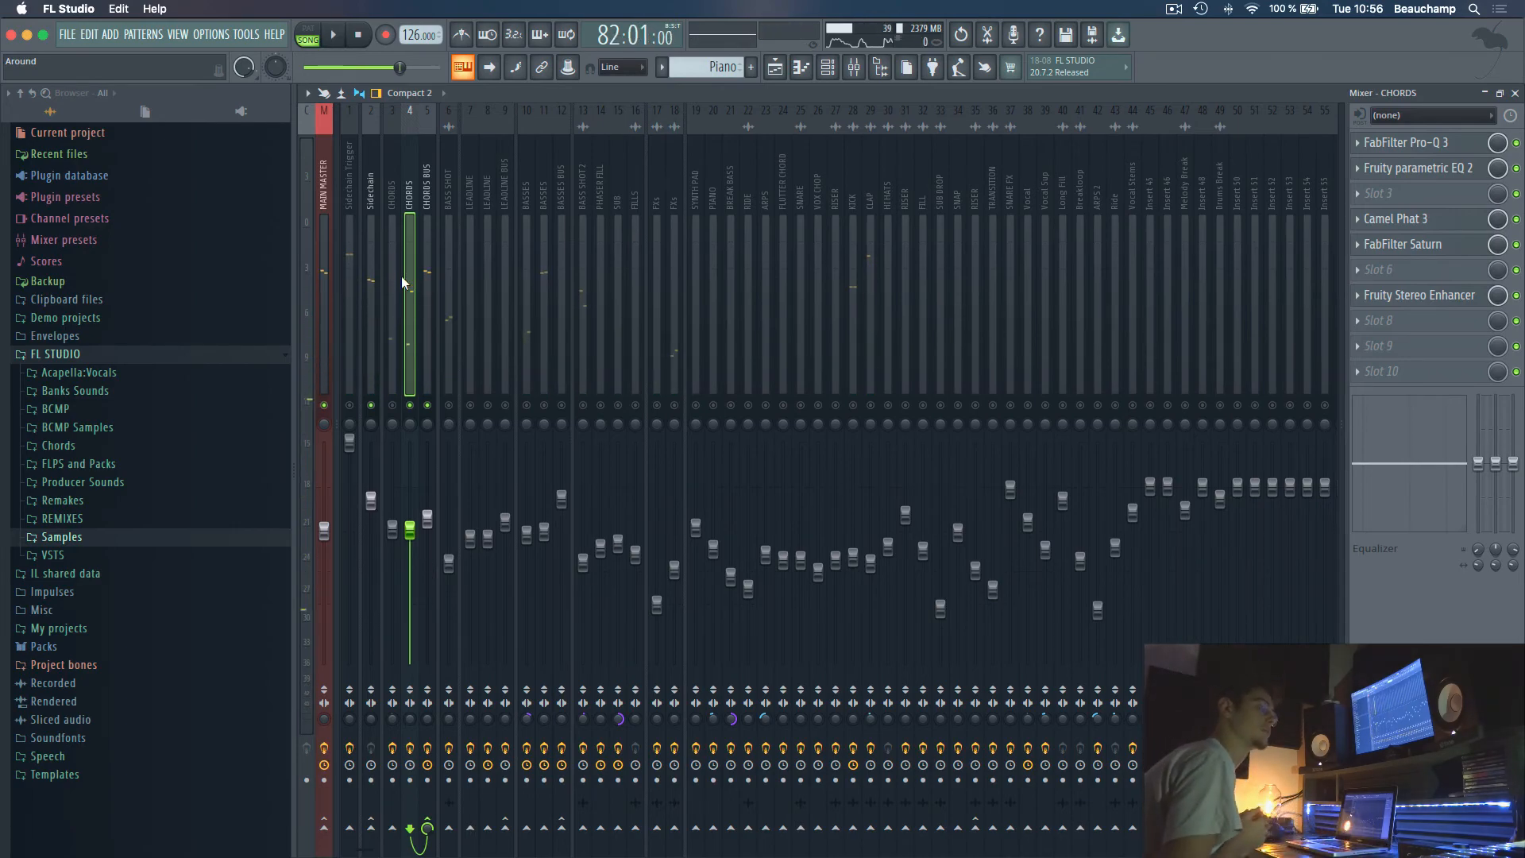
Examine the Pro-Q 3 low cut and the Camel Phat 3 settings on the second CHORDS track
{"action": "left_click", "coordinate": [1442, 170]}
{"action": "left_click", "coordinate": [1433, 142]}
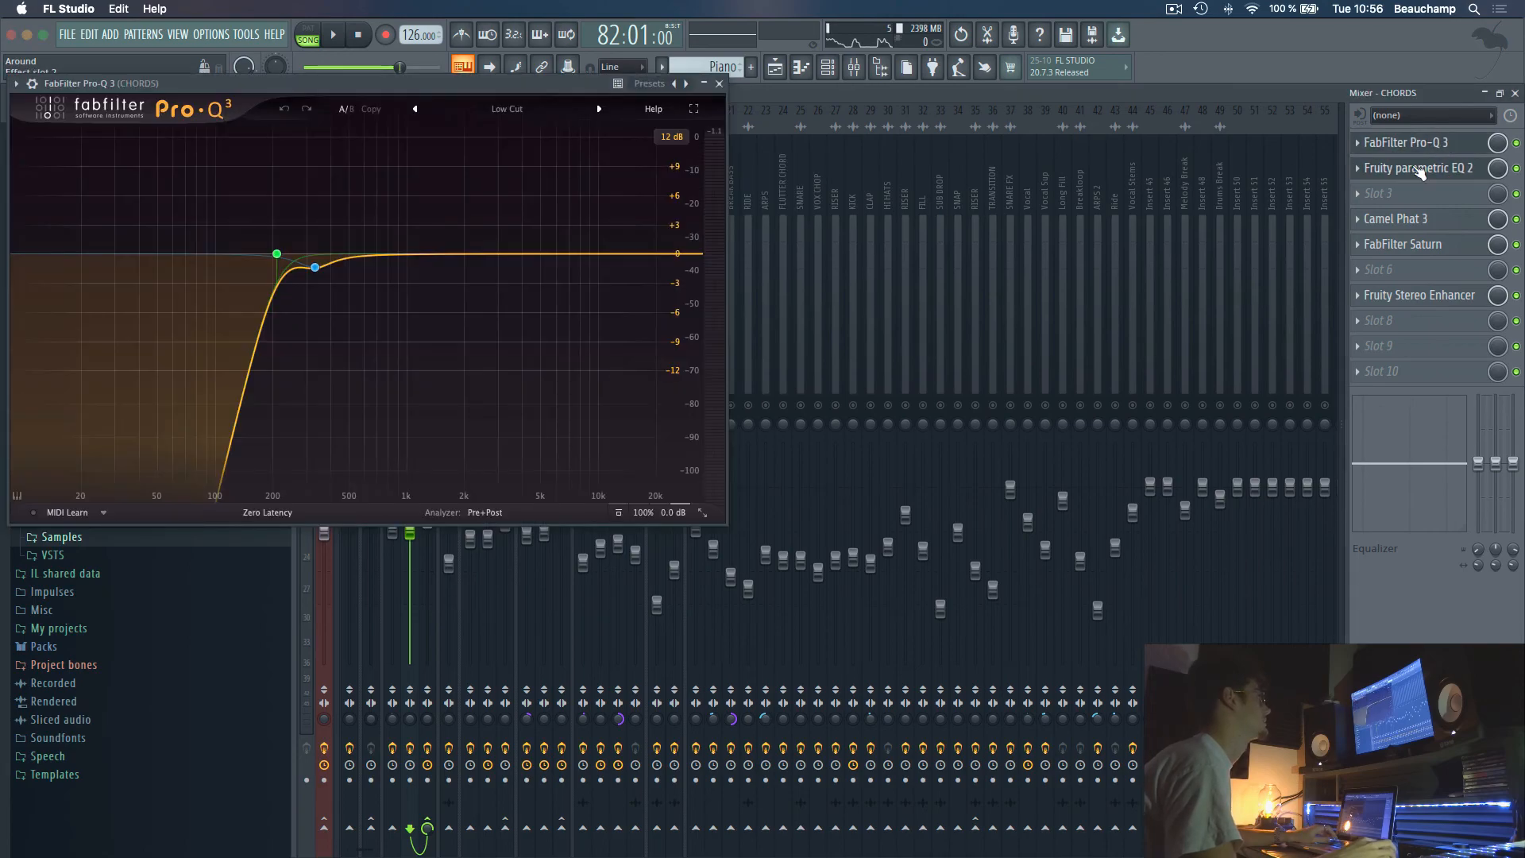
{"action": "left_click", "coordinate": [1426, 144]}
{"action": "left_click", "coordinate": [1401, 220]}
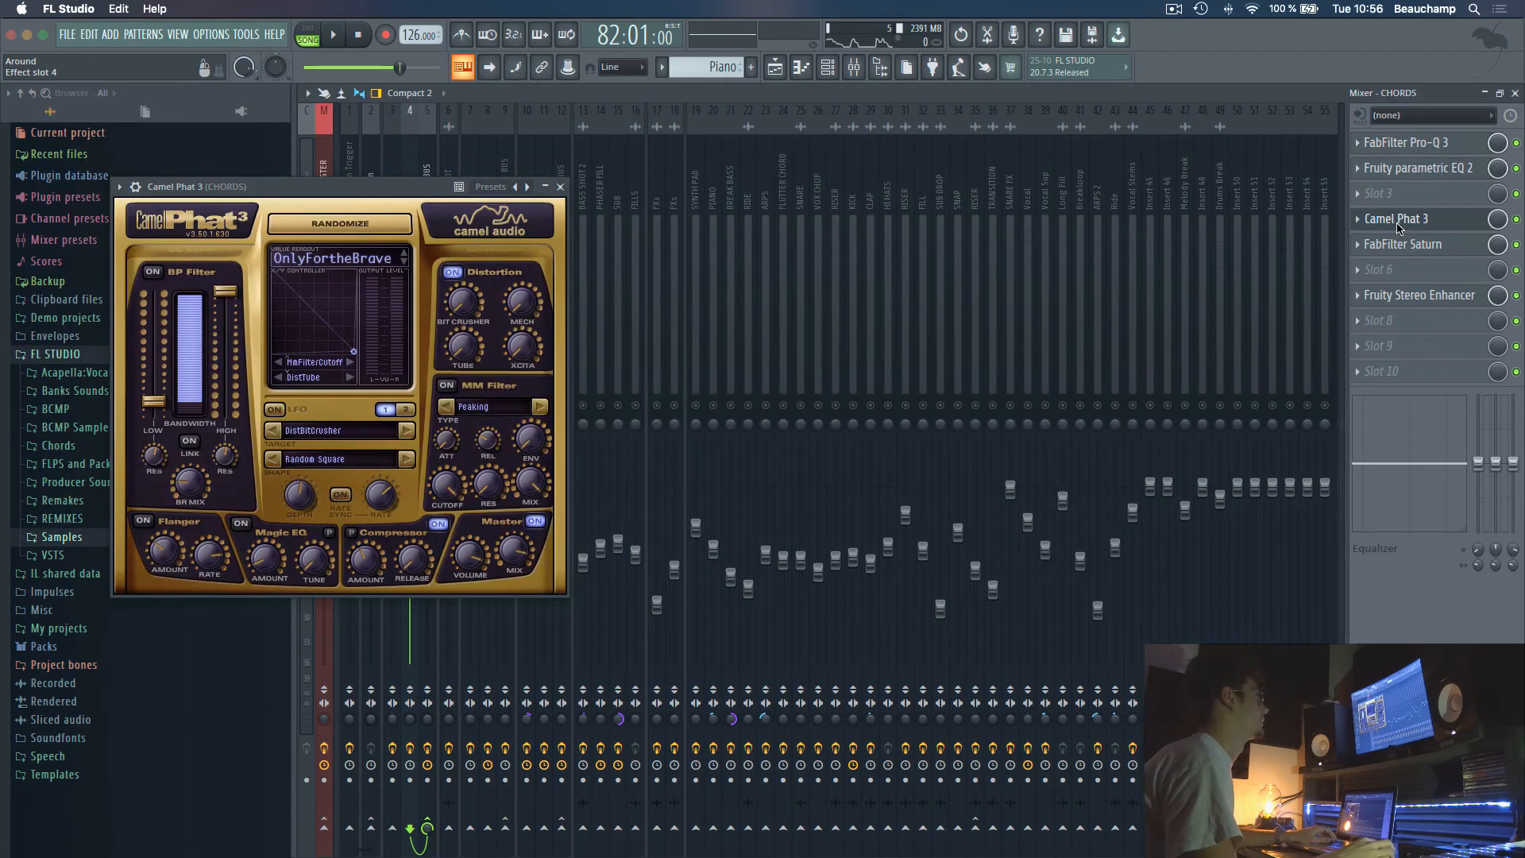
{"action": "left_click_drag", "start_coordinate": [310, 187], "coordinate": [862, 159]}
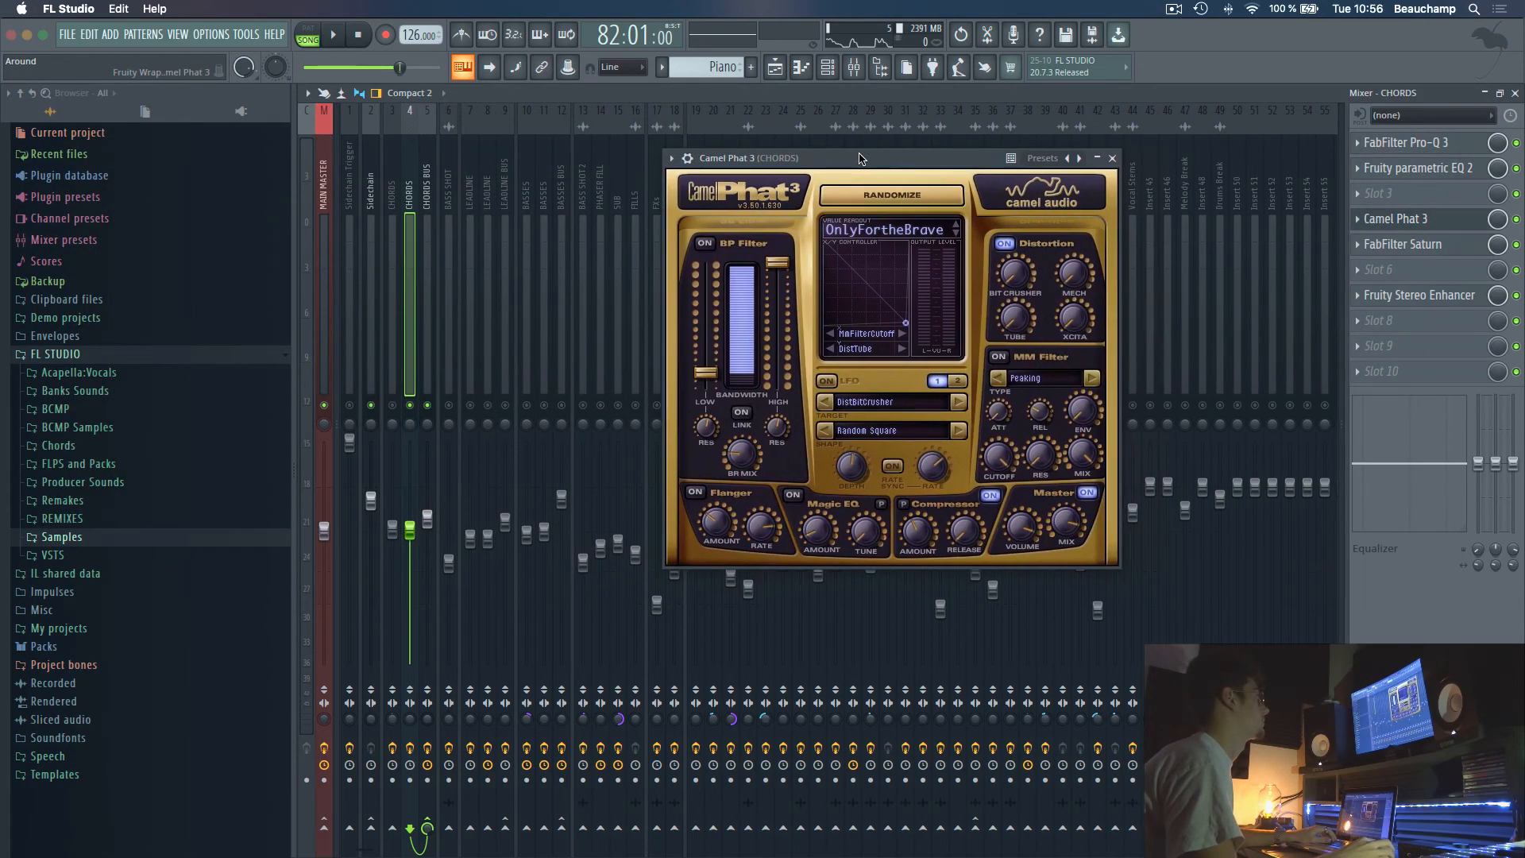
{"action": "left_click", "coordinate": [1430, 219]}
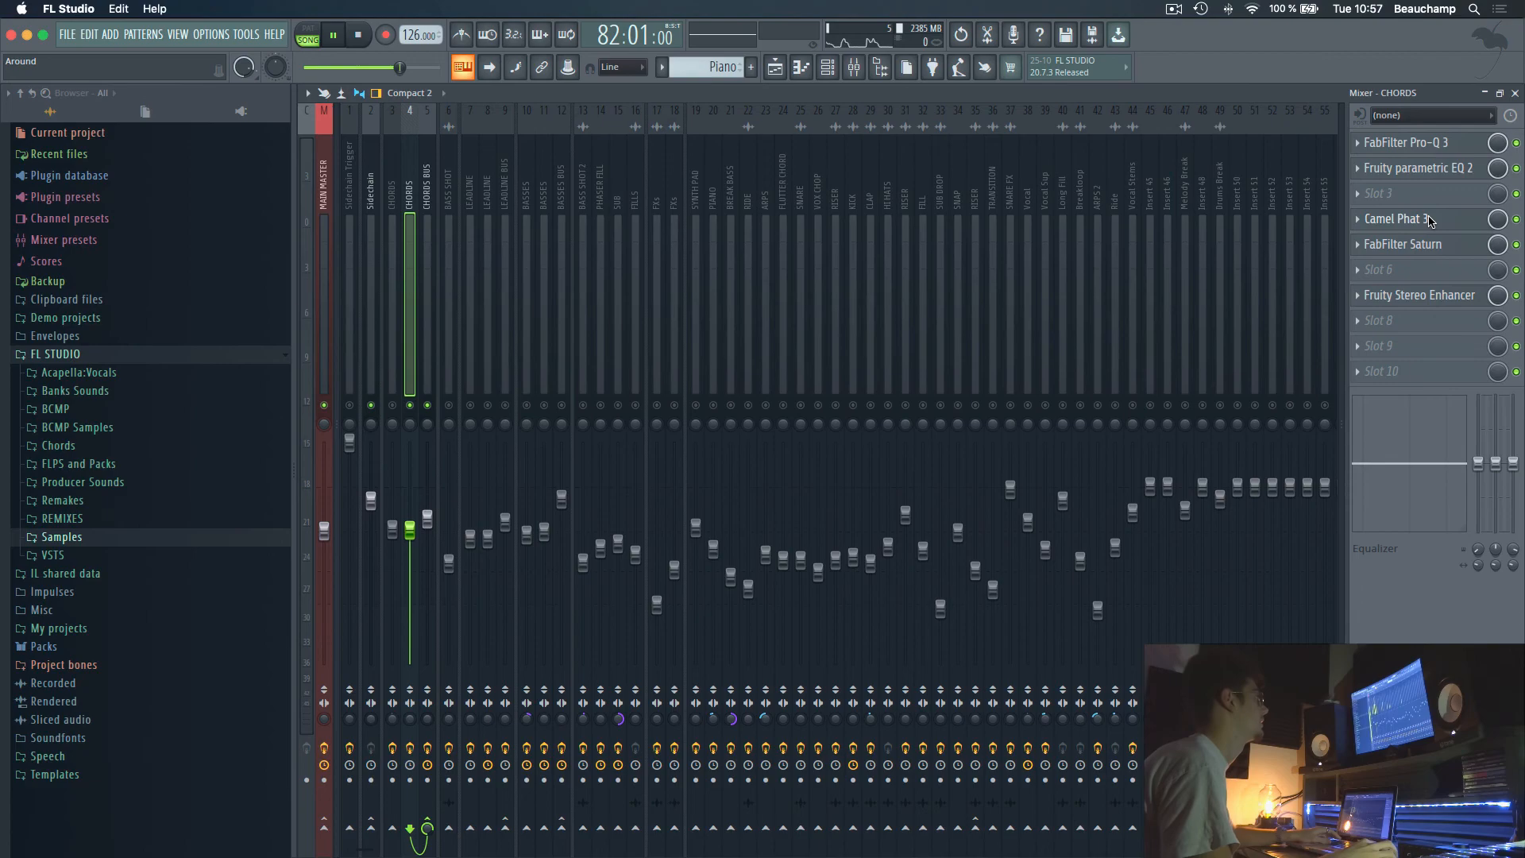
Play the soloed second CHORDS track from bar 82, and examine its FabFilter Saturn and Fruity Stereo Enhancer settings
{"action": "key", "text": "space"}
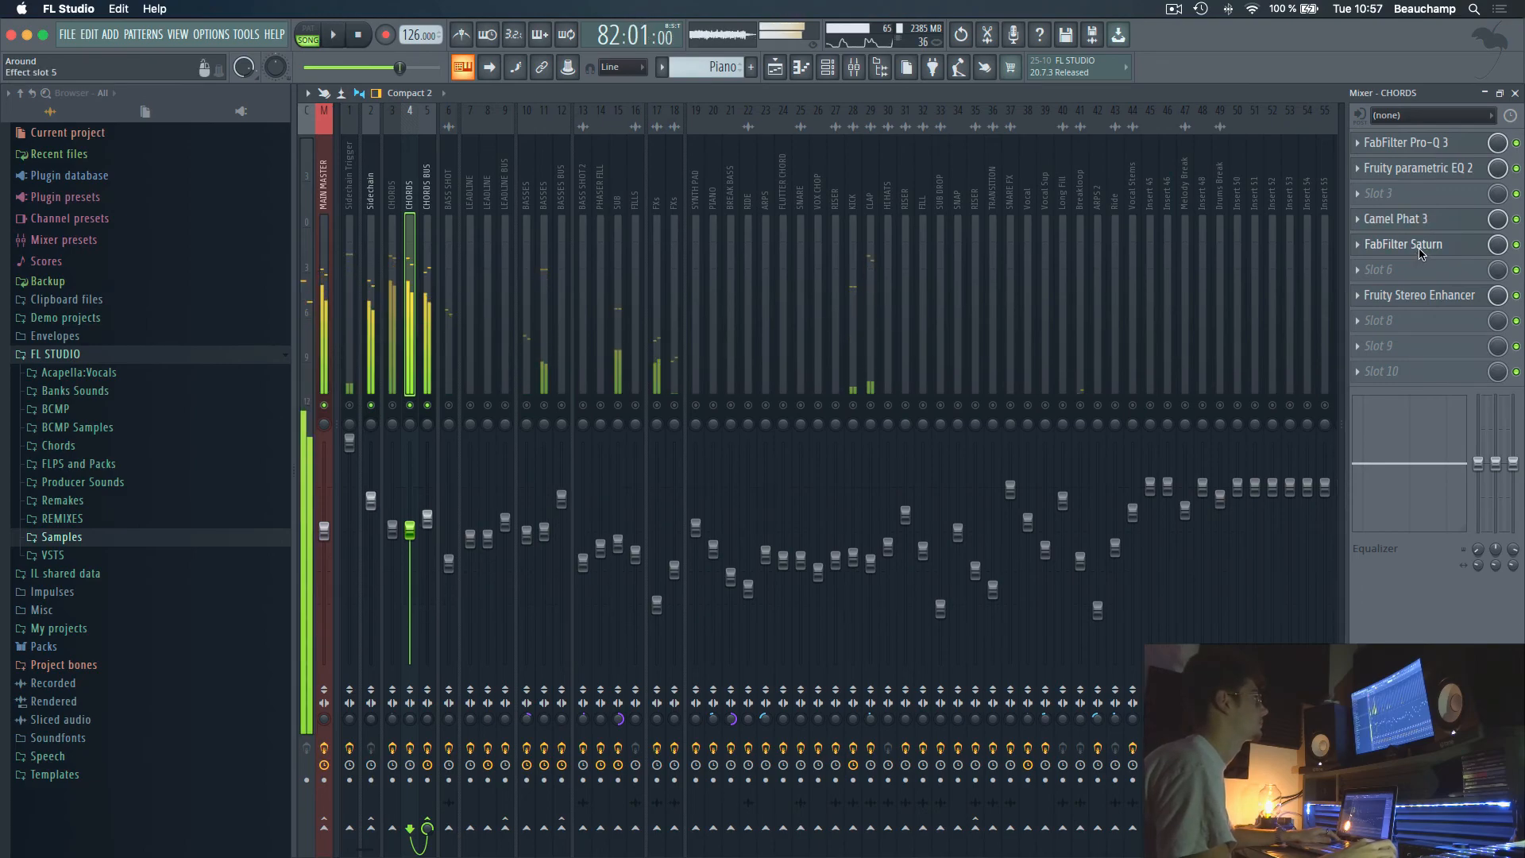
{"action": "left_click", "coordinate": [1420, 250]}
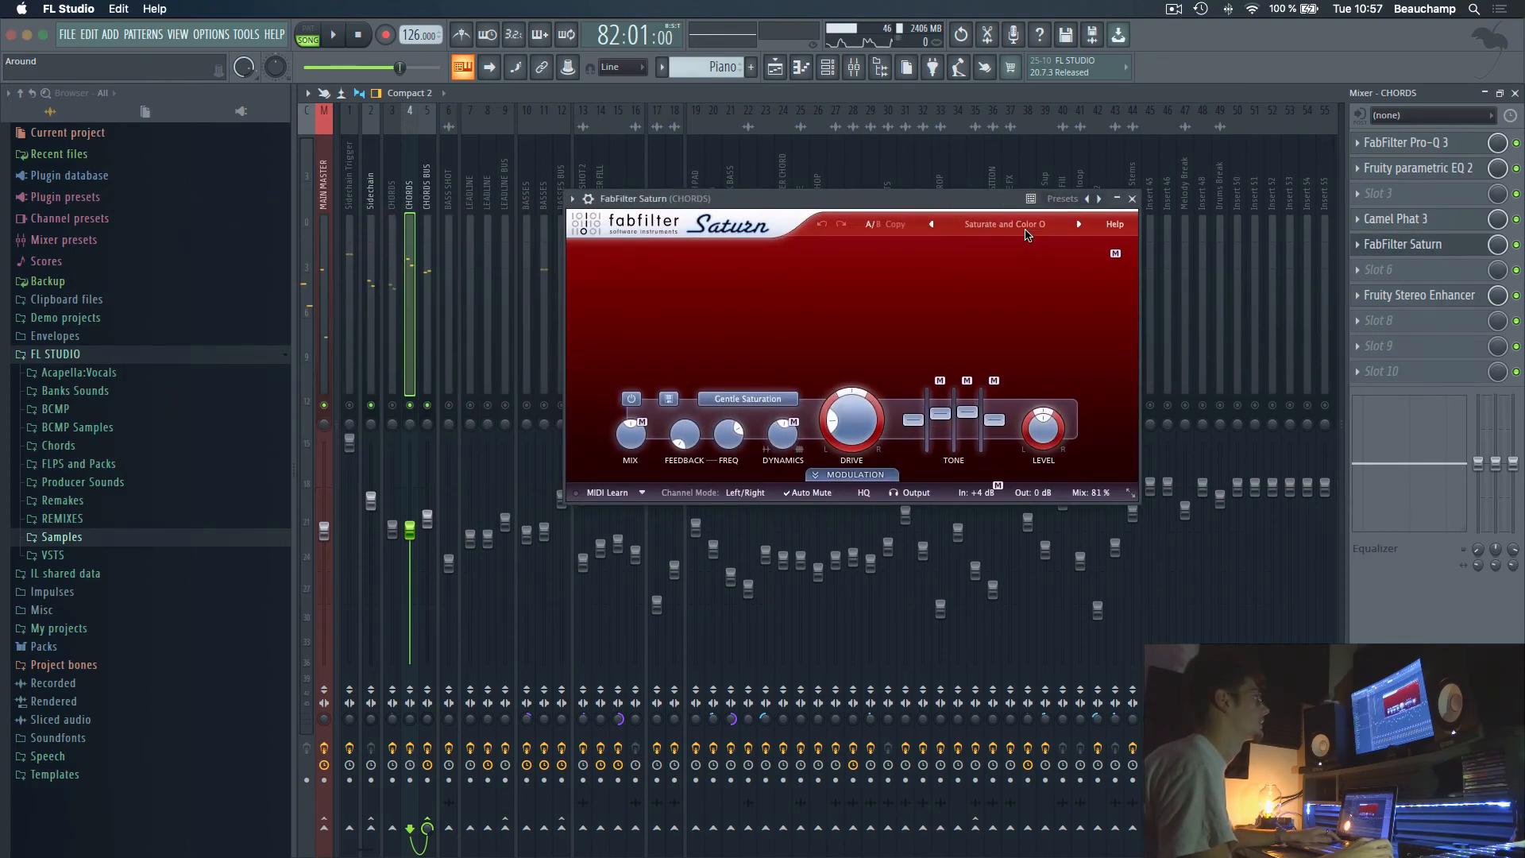
{"action": "left_click", "coordinate": [1419, 243]}
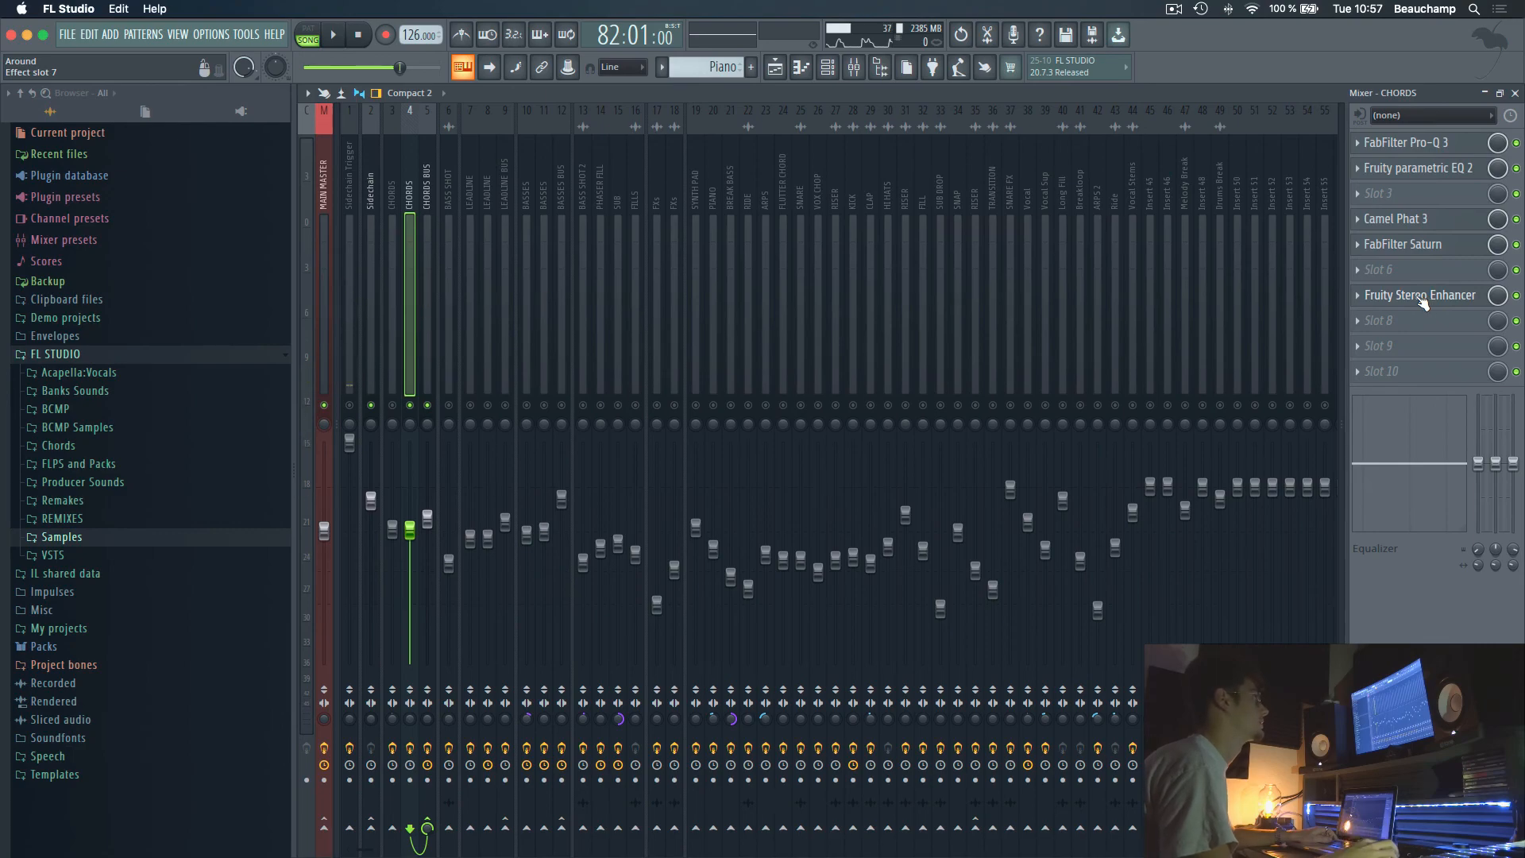
{"action": "left_click", "coordinate": [1422, 299]}
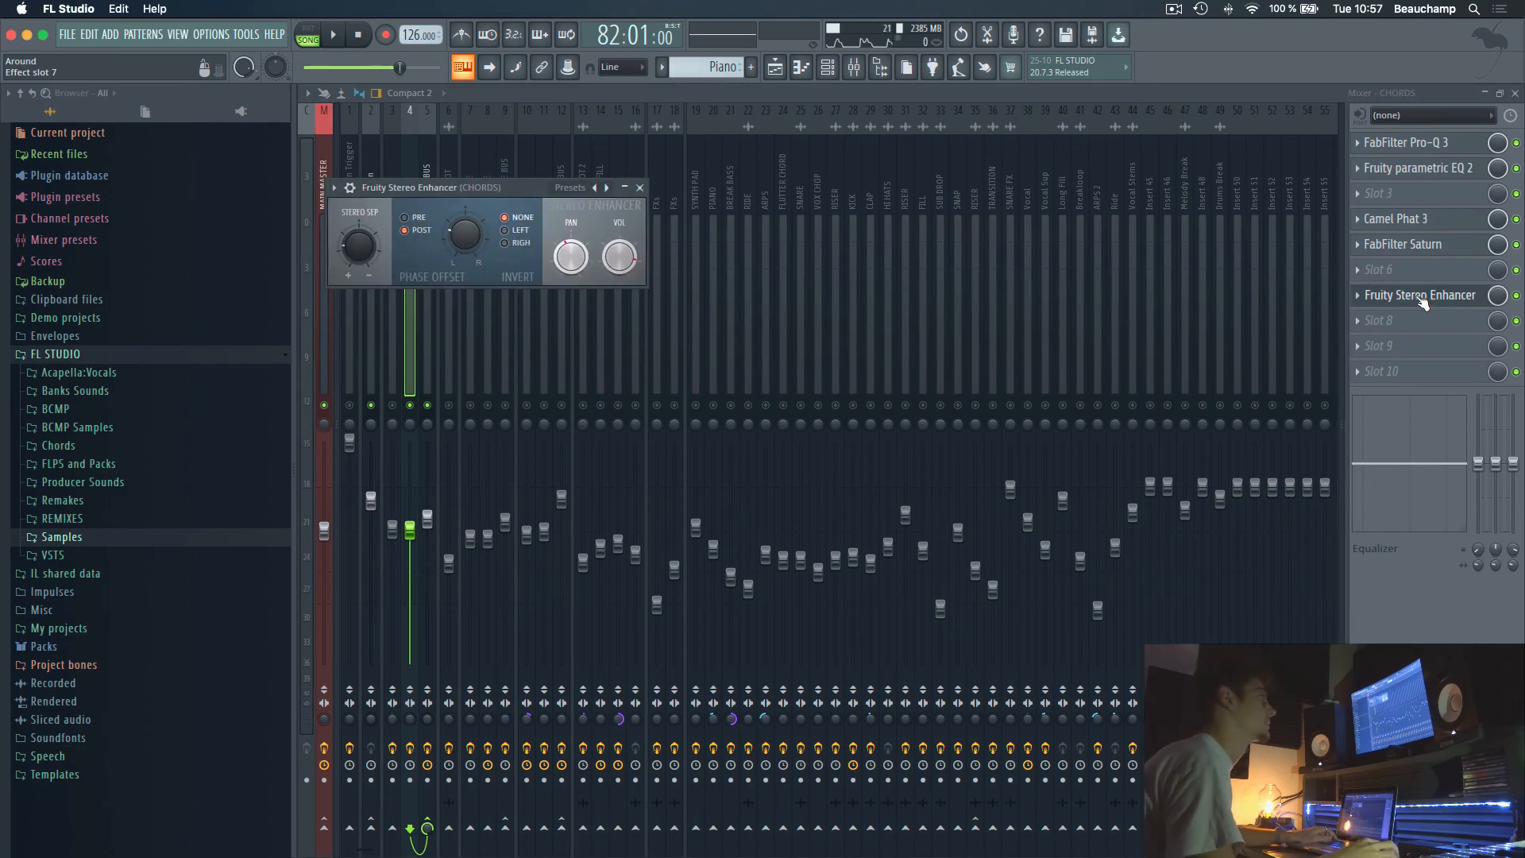